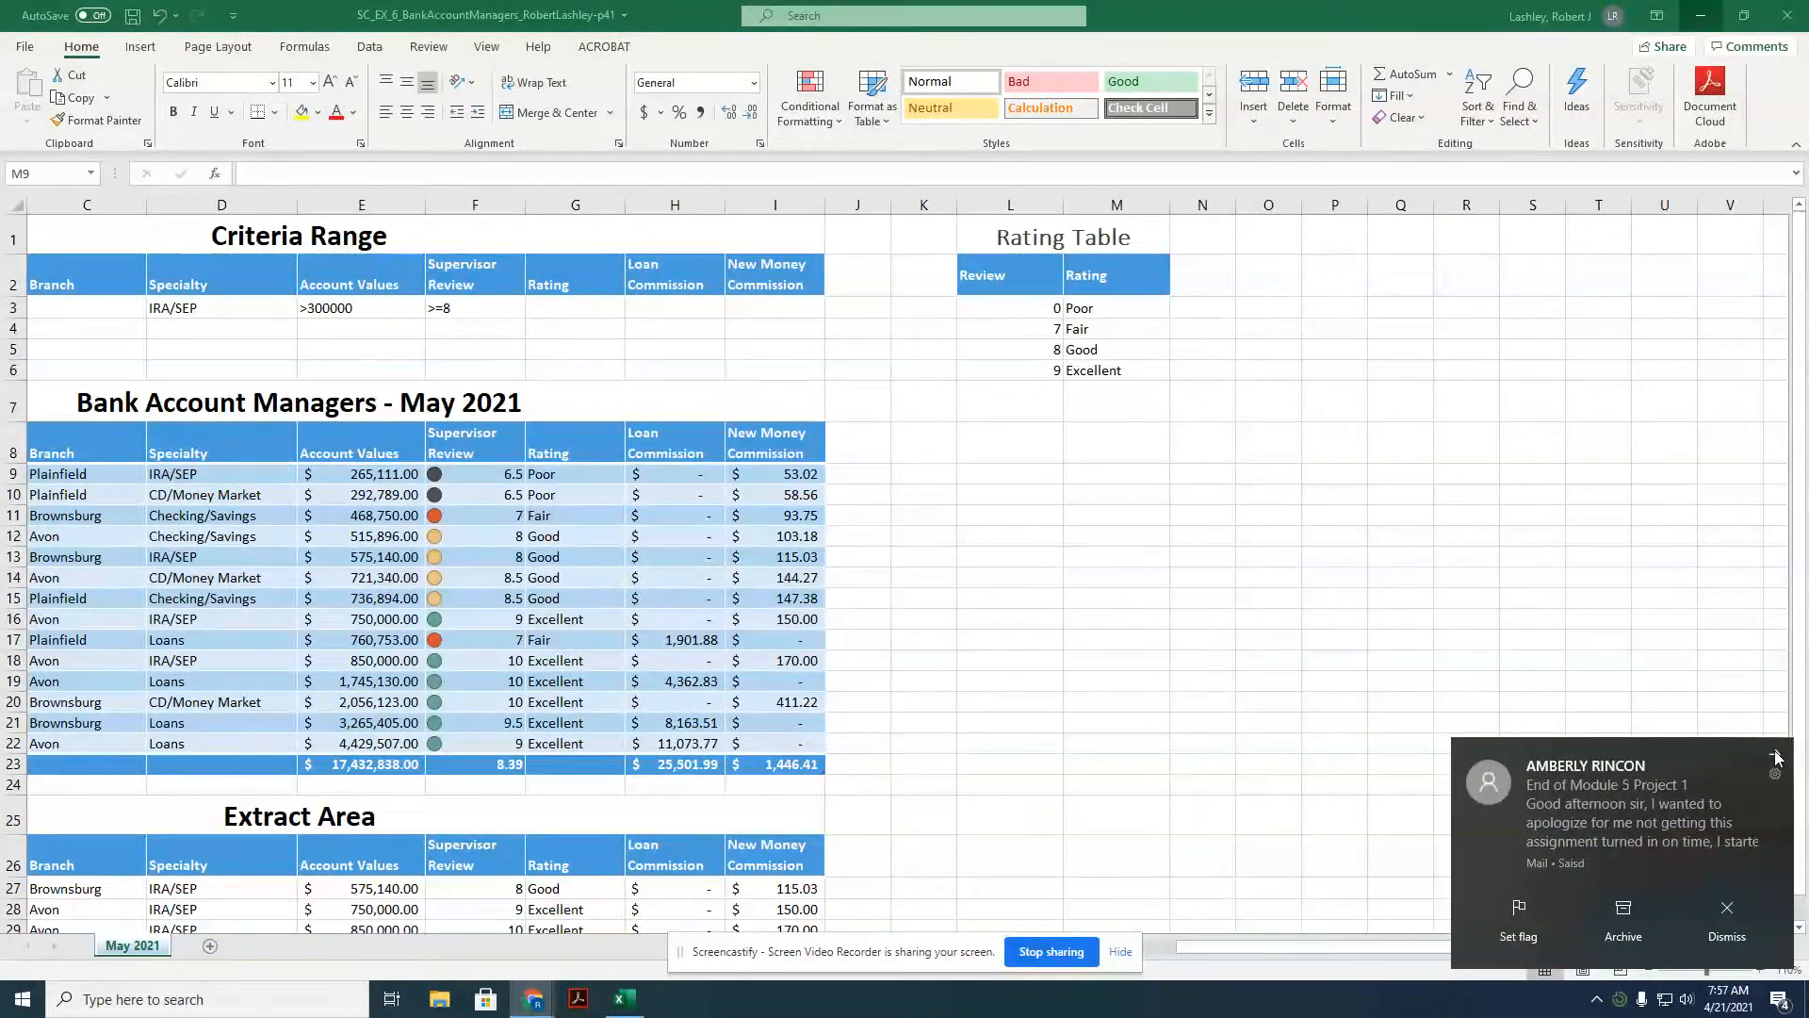
# Dismiss the incoming mail notifications covering the worksheet.
pyautogui.click(1775, 757)
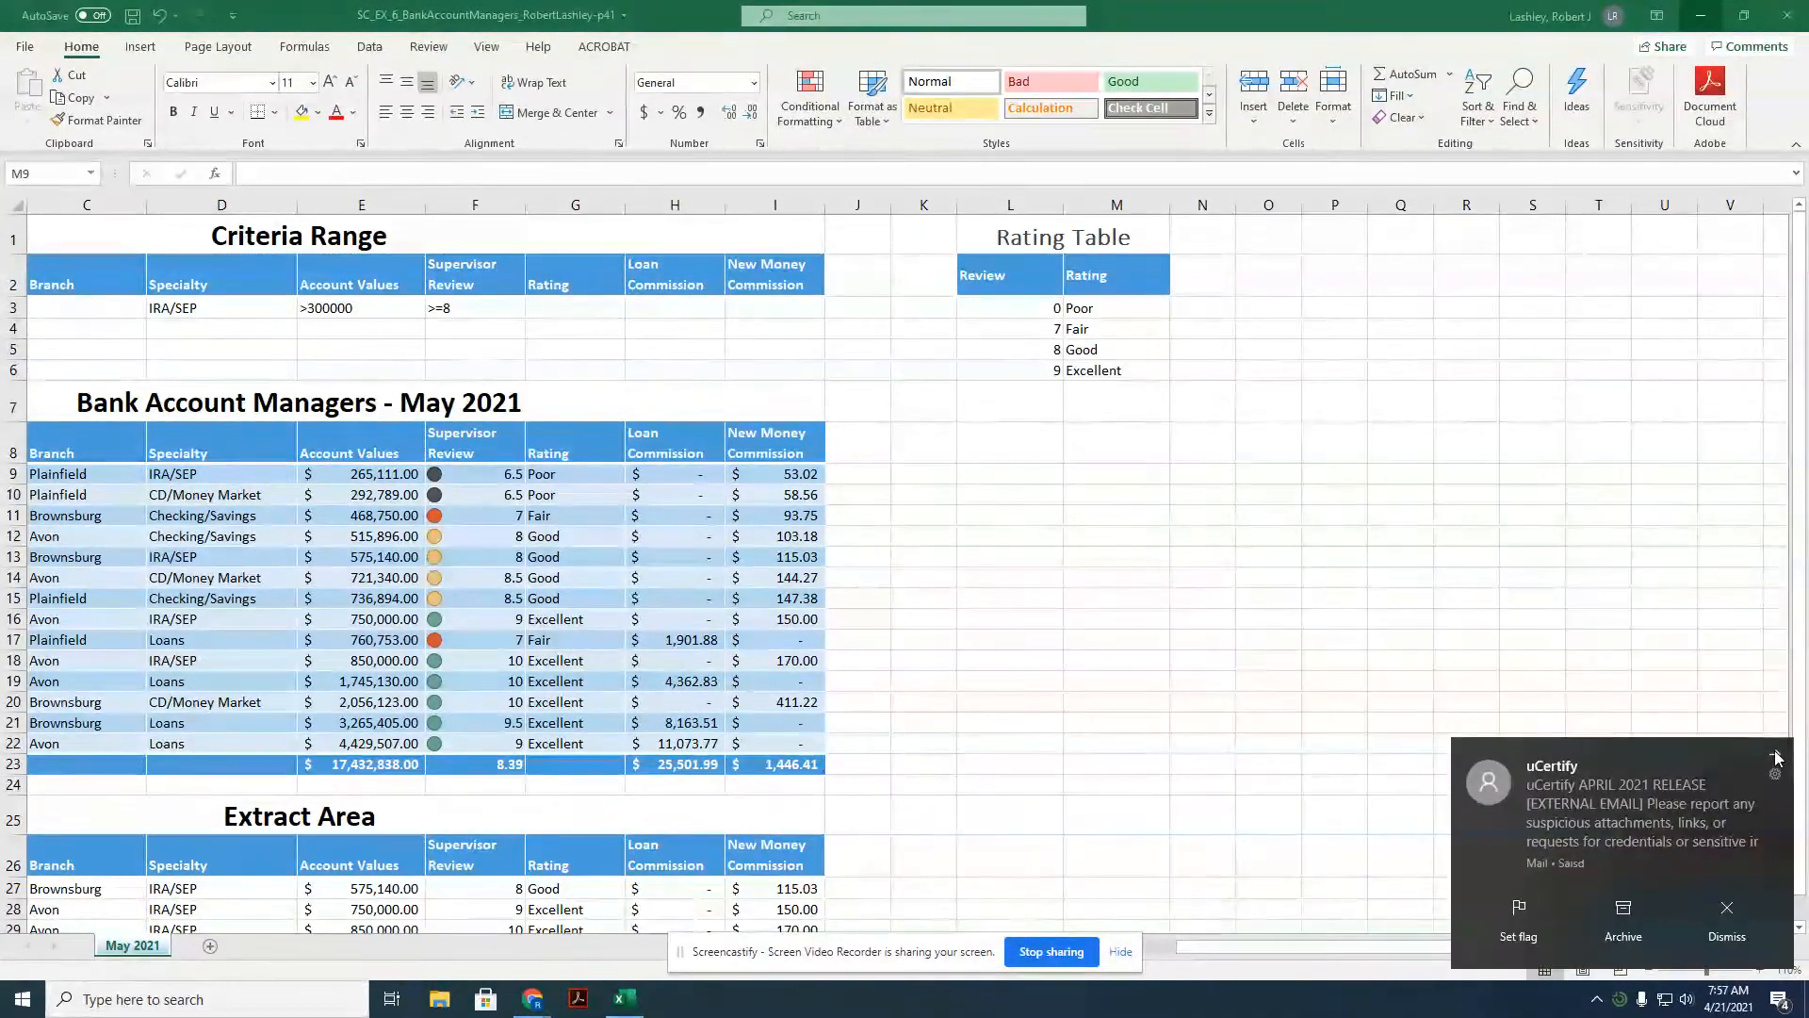
pyautogui.click(1776, 756)
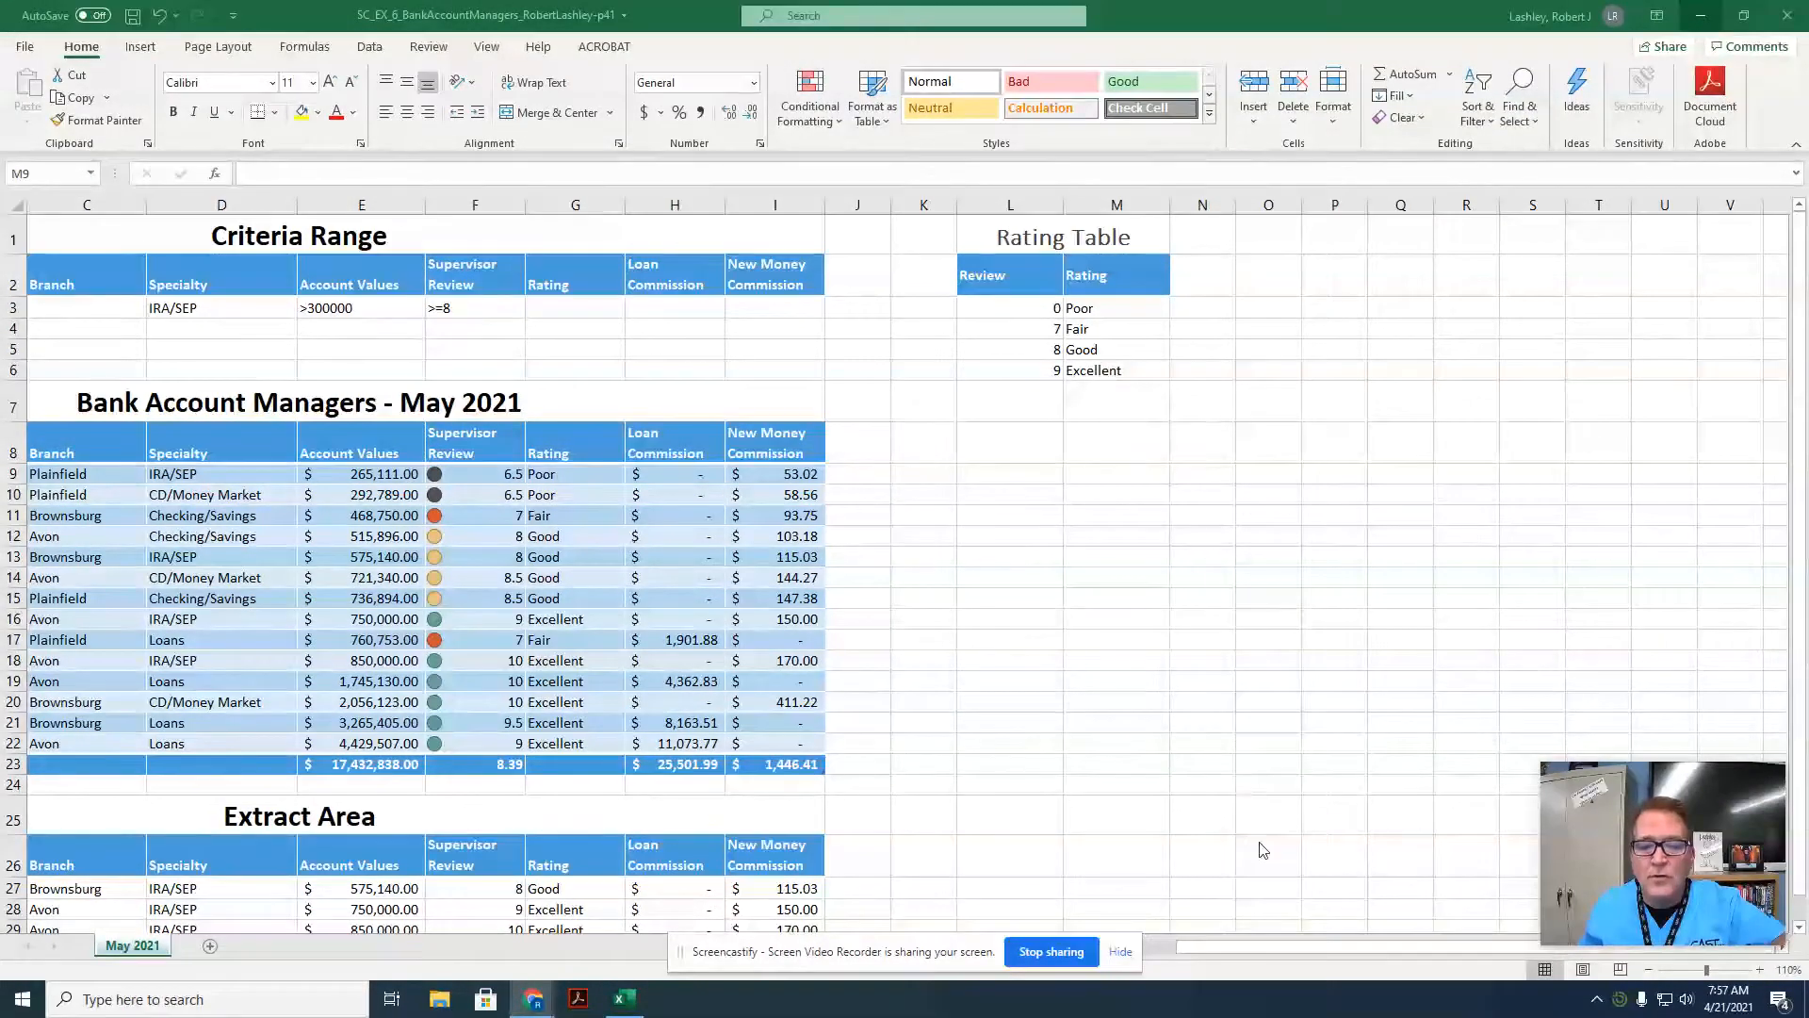
# Set the width of columns O through Q to 18.
pyautogui.click(1271, 200)
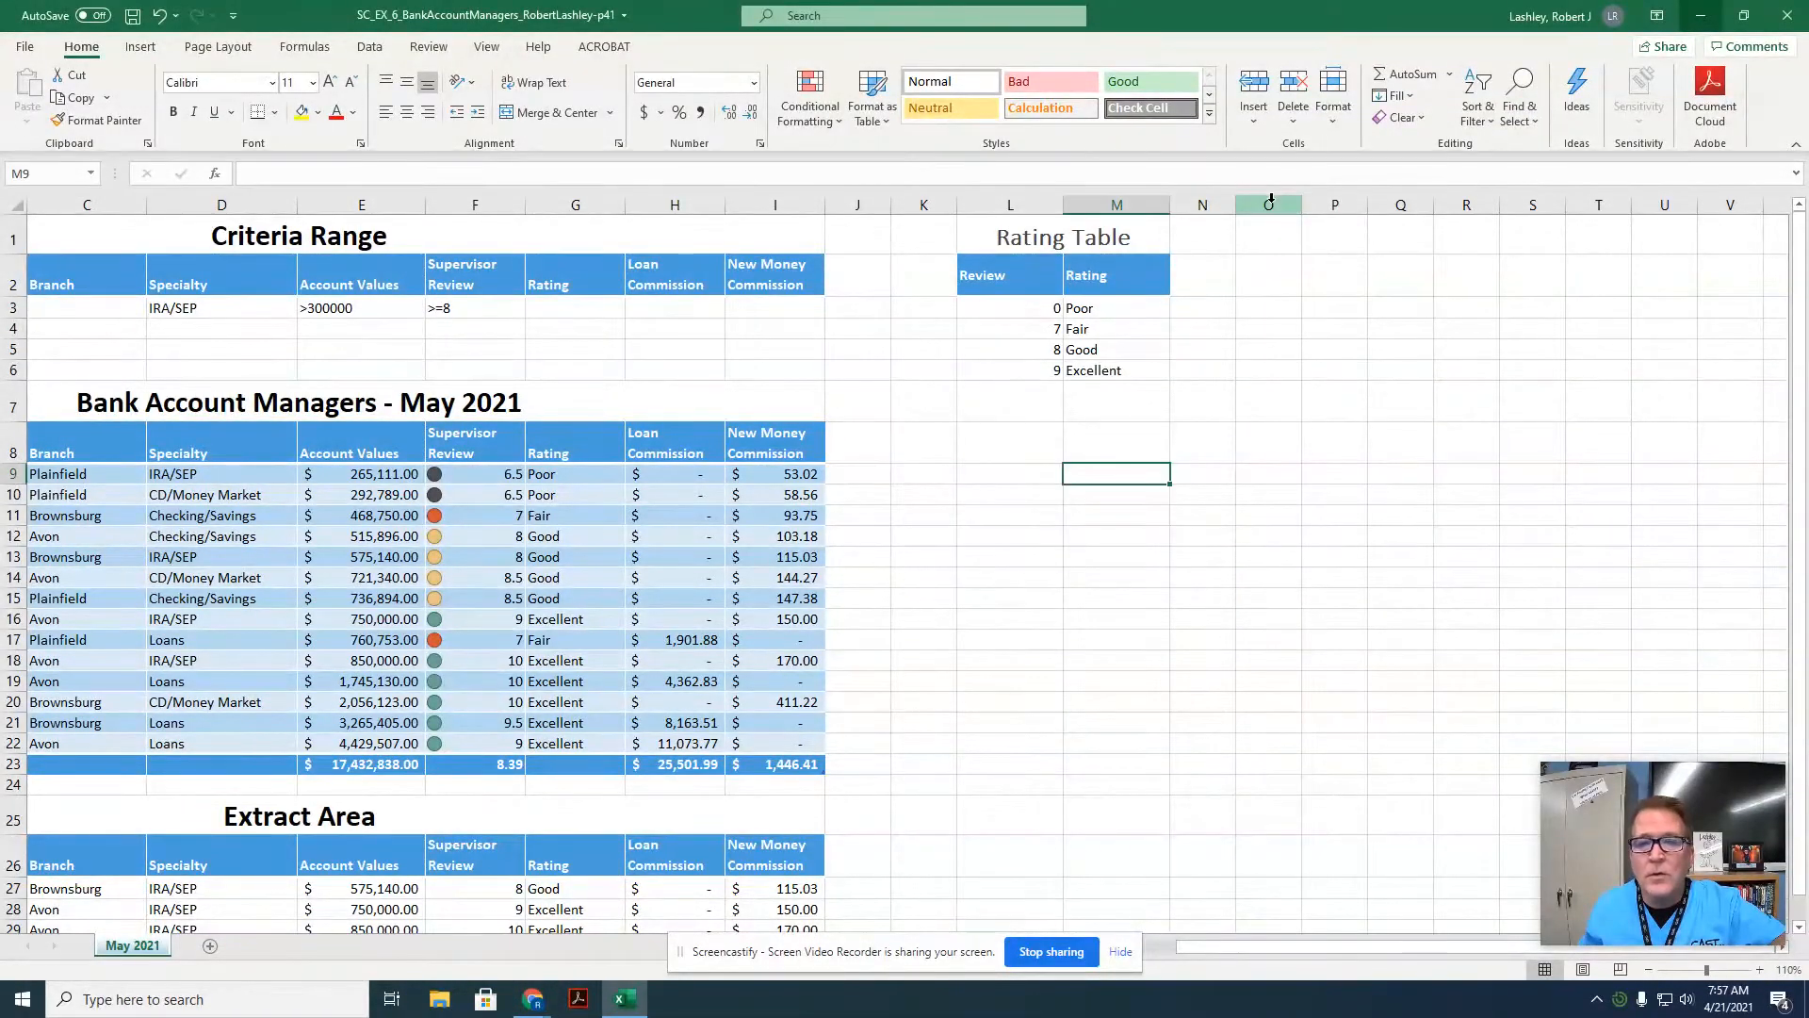
pyautogui.moveTo(1269, 202); pyautogui.dragTo(1376, 209)
pyautogui.click(1348, 121)
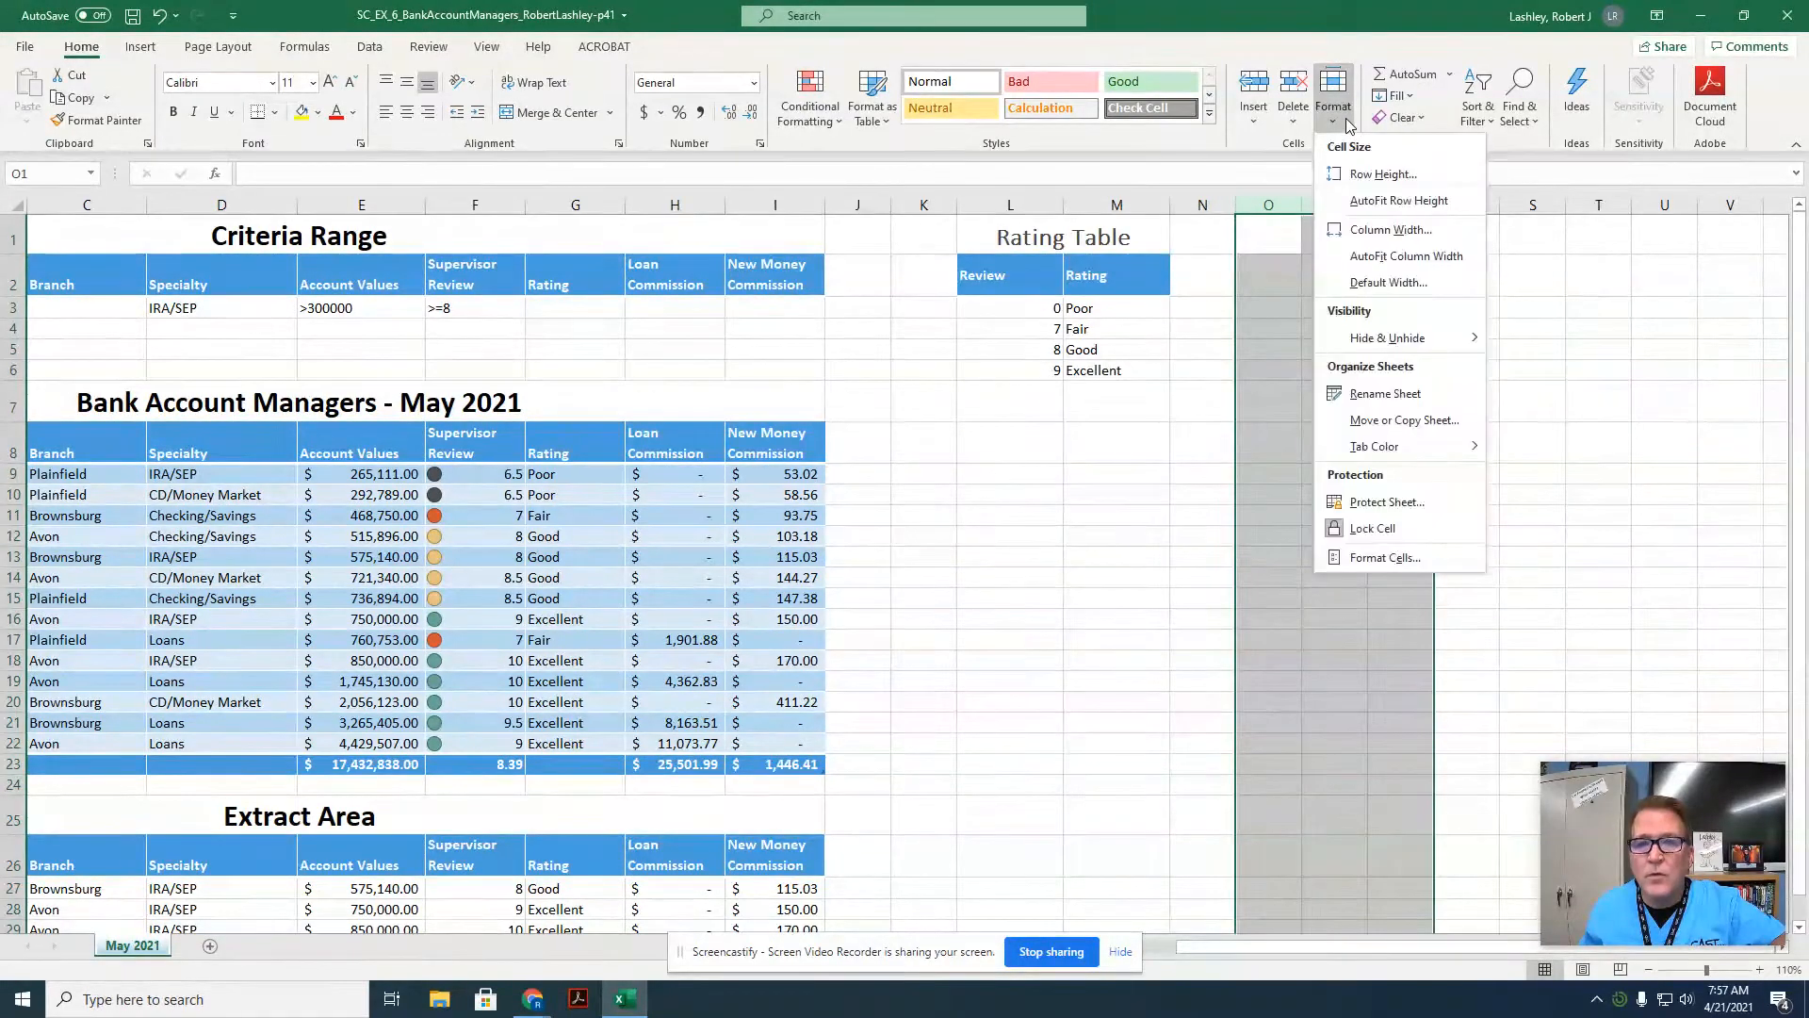
pyautogui.click(1371, 229)
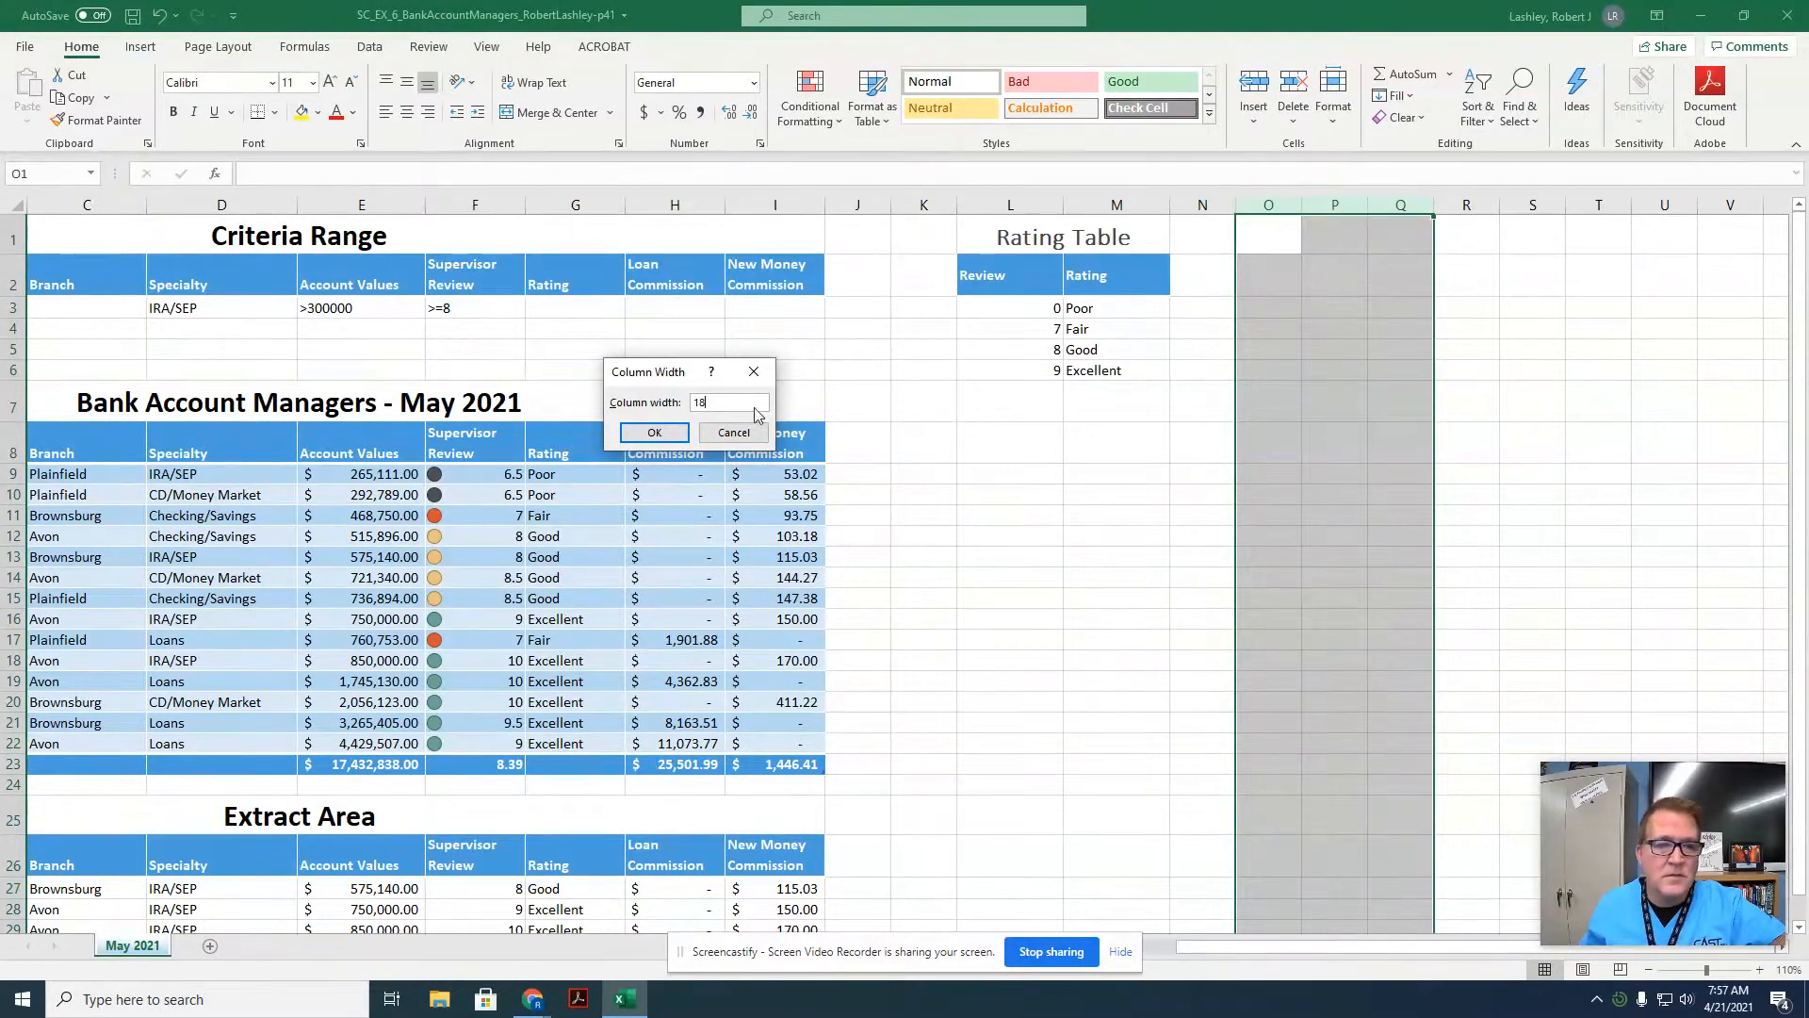
pyautogui.click(660, 429)
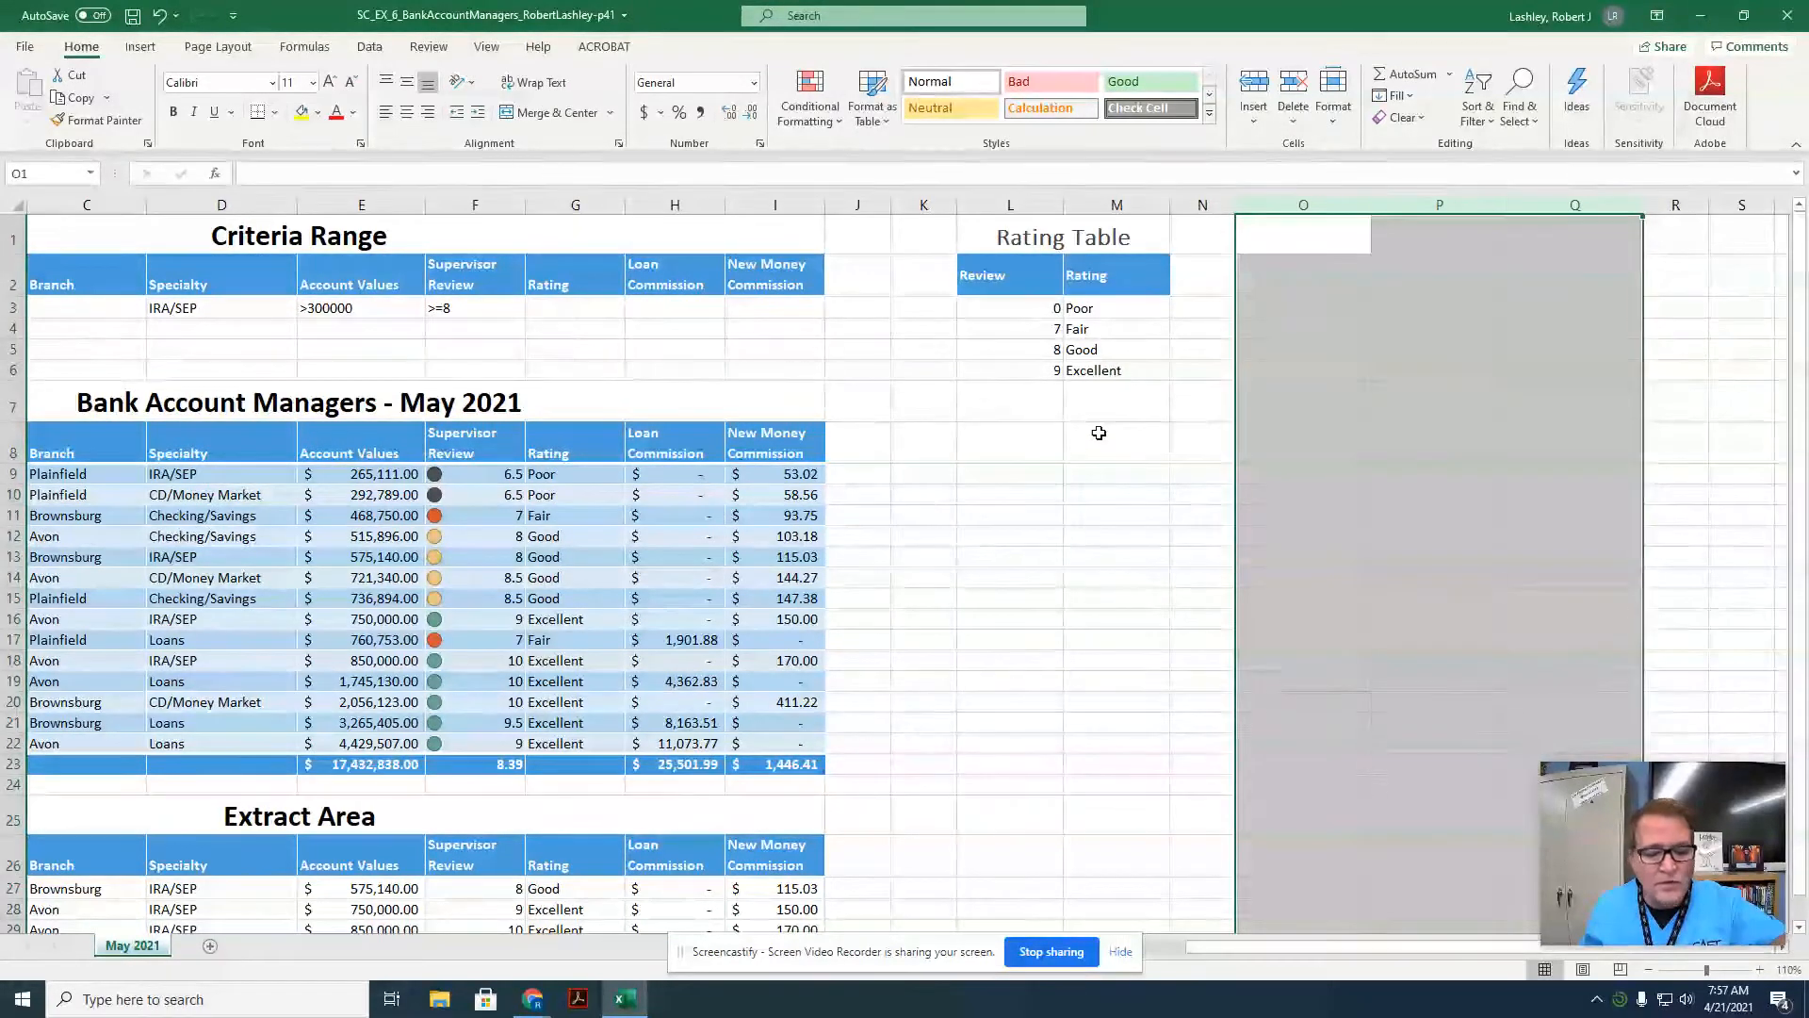
# Enter the title "Output Area" in cell O1.
pyautogui.click(1287, 229)
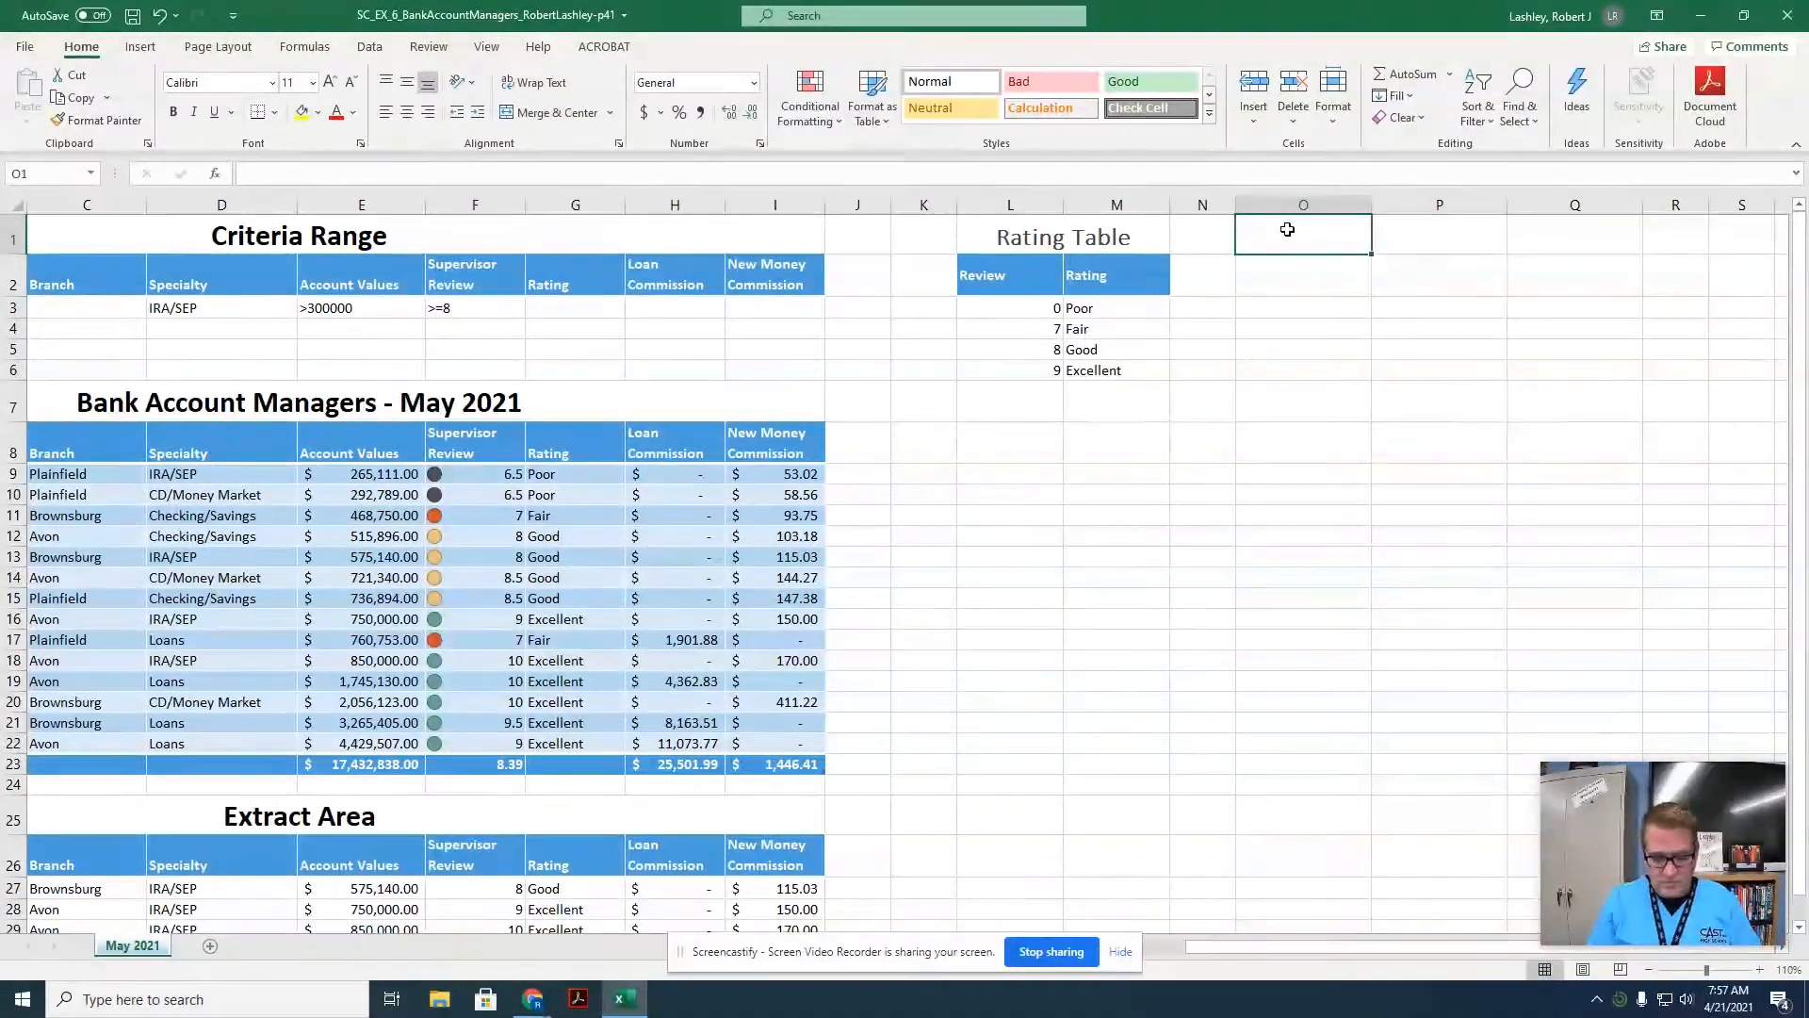
pyautogui.write('Output ')
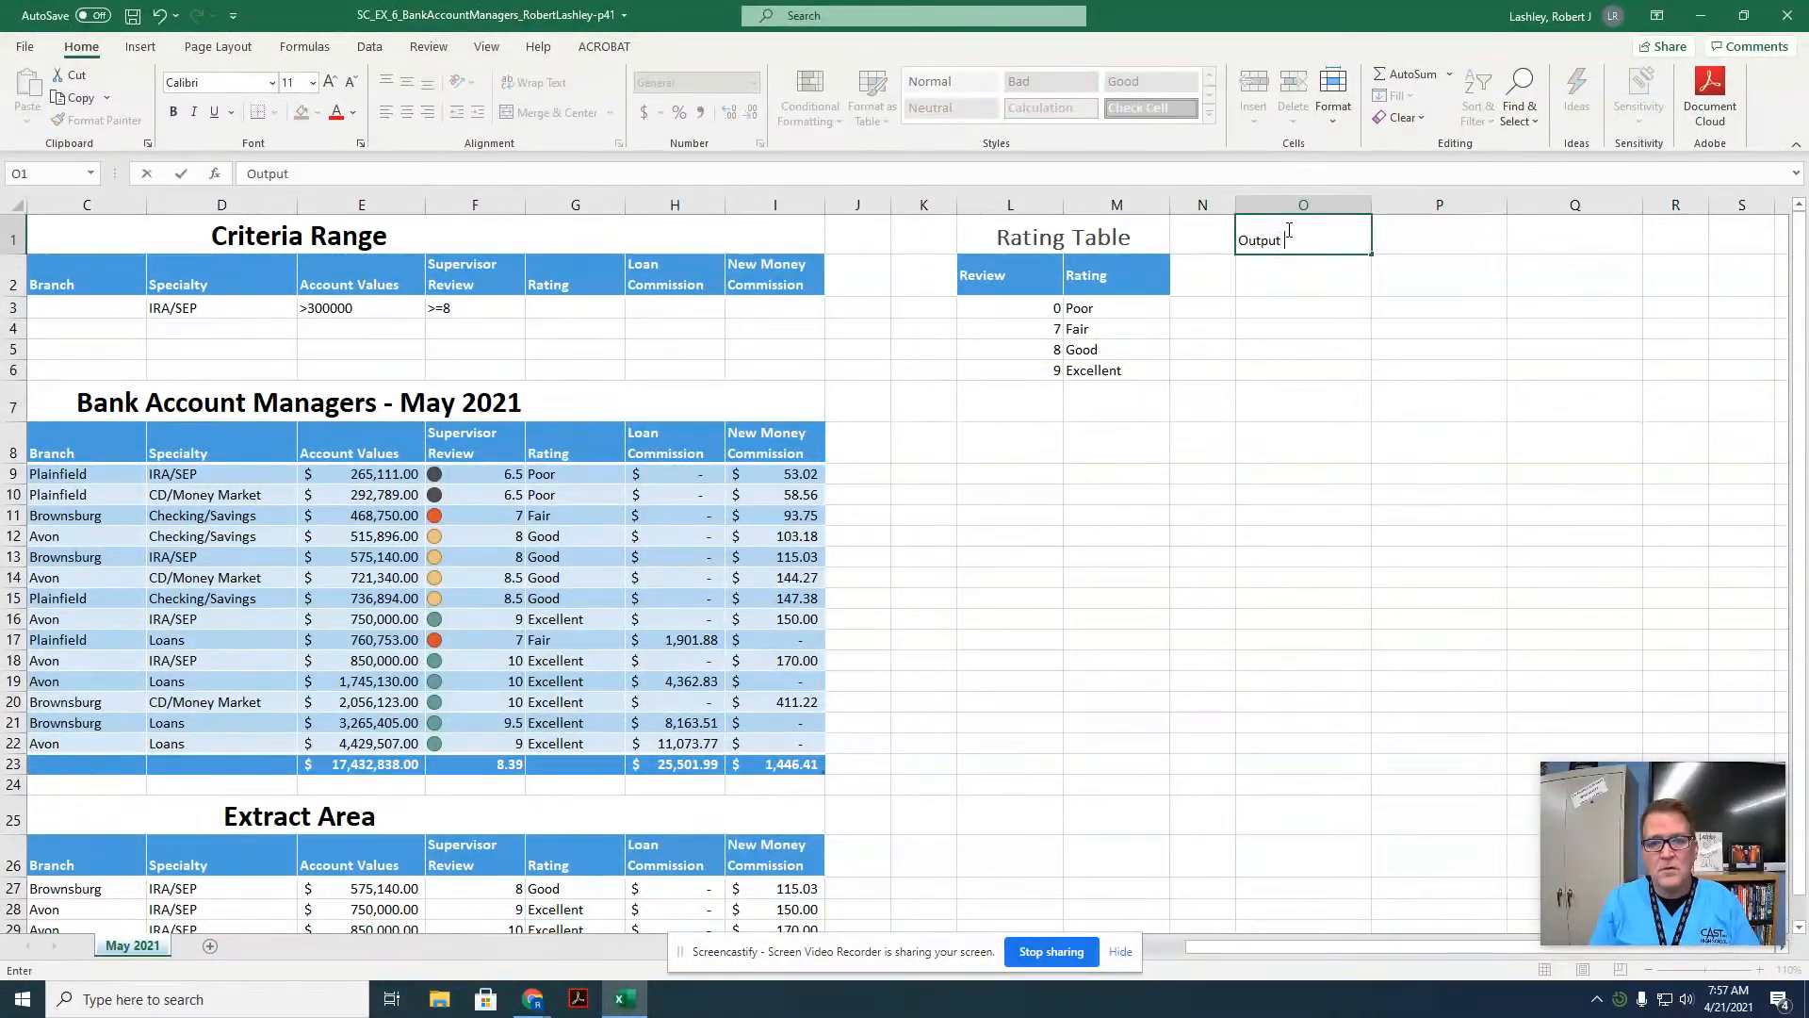
pyautogui.write('Area')
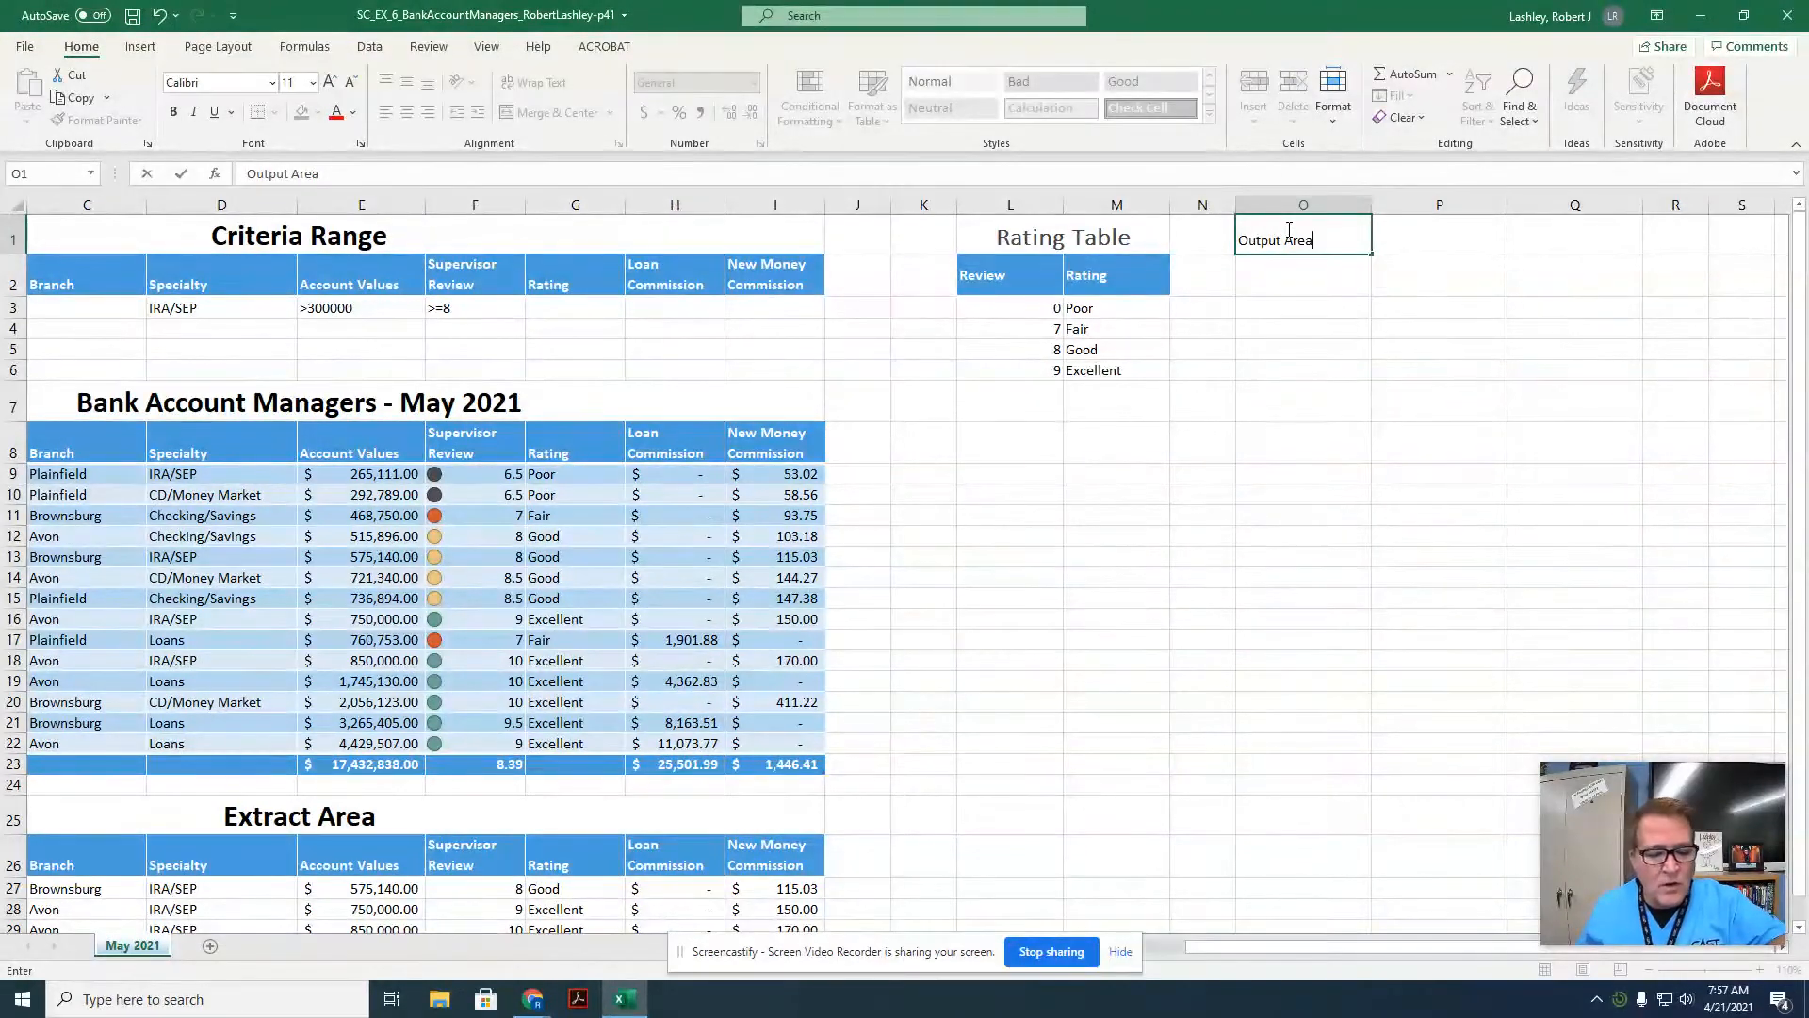
pyautogui.click(1329, 288)
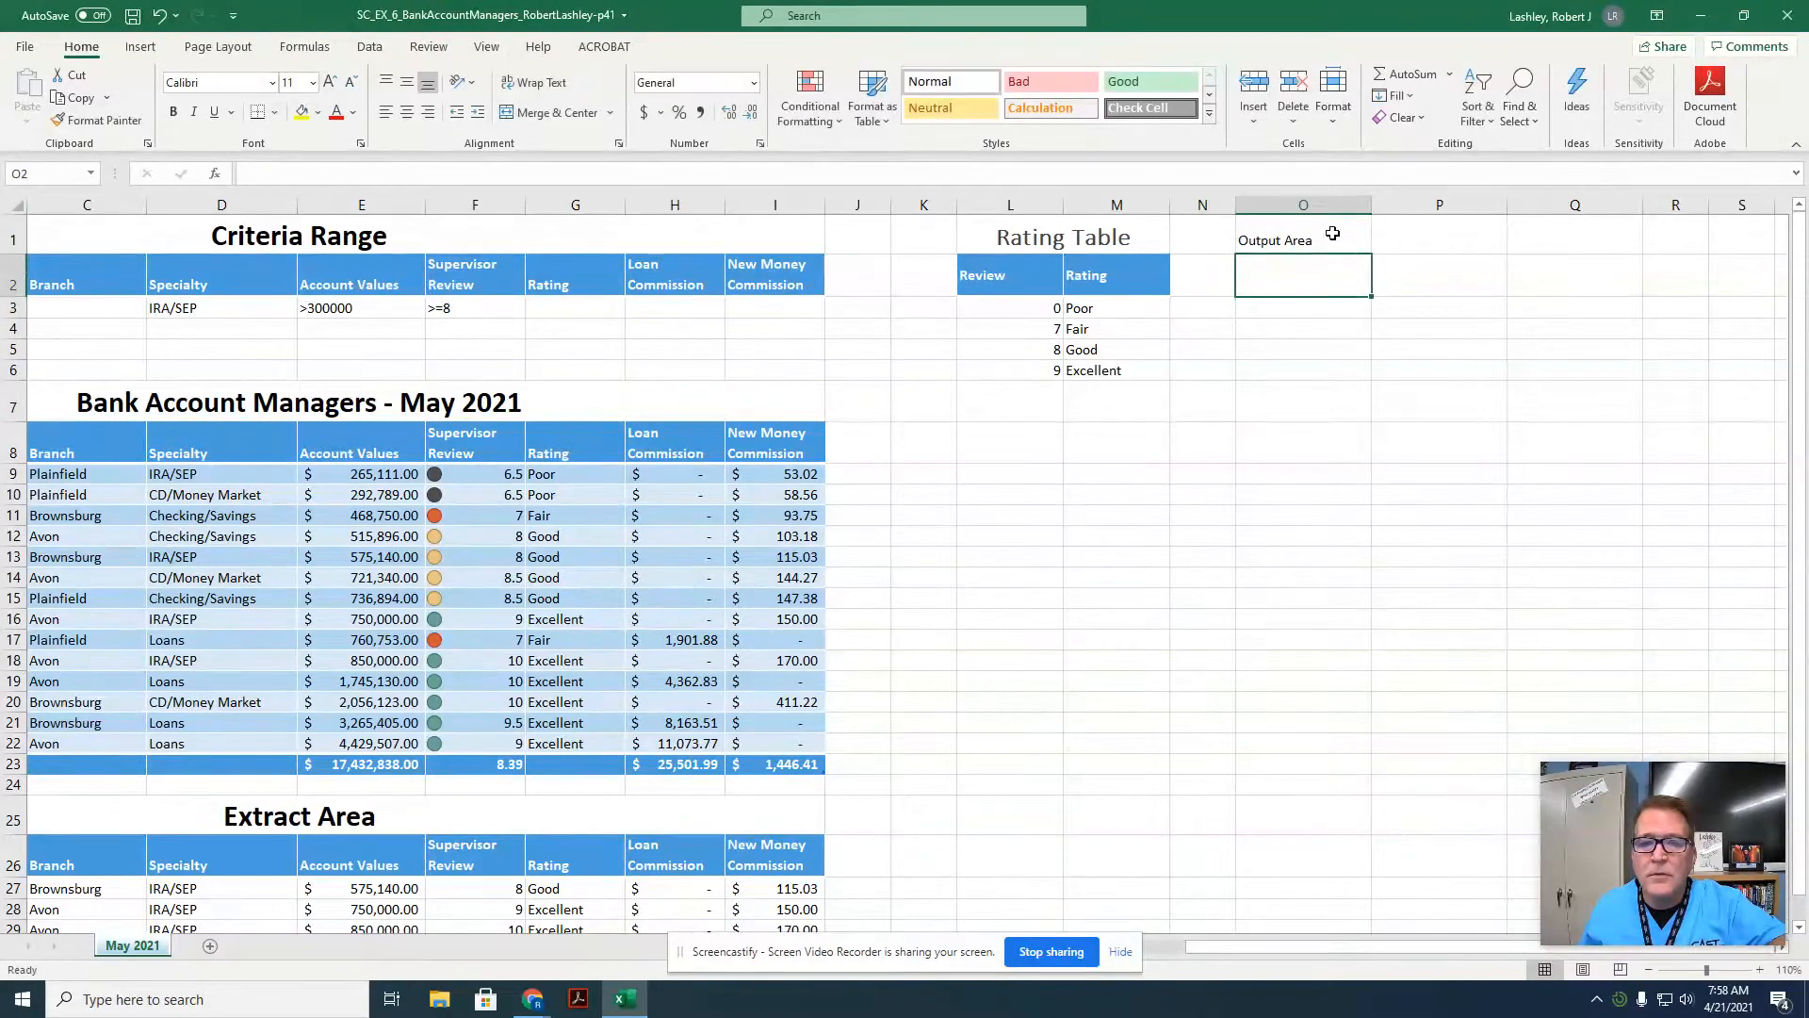
# Center the Output Area title across the range O1:Q1 with Center Across Selection, without merging the cells.
pyautogui.moveTo(1340, 235); pyautogui.dragTo(1512, 234)
pyautogui.rightClick(1505, 236)
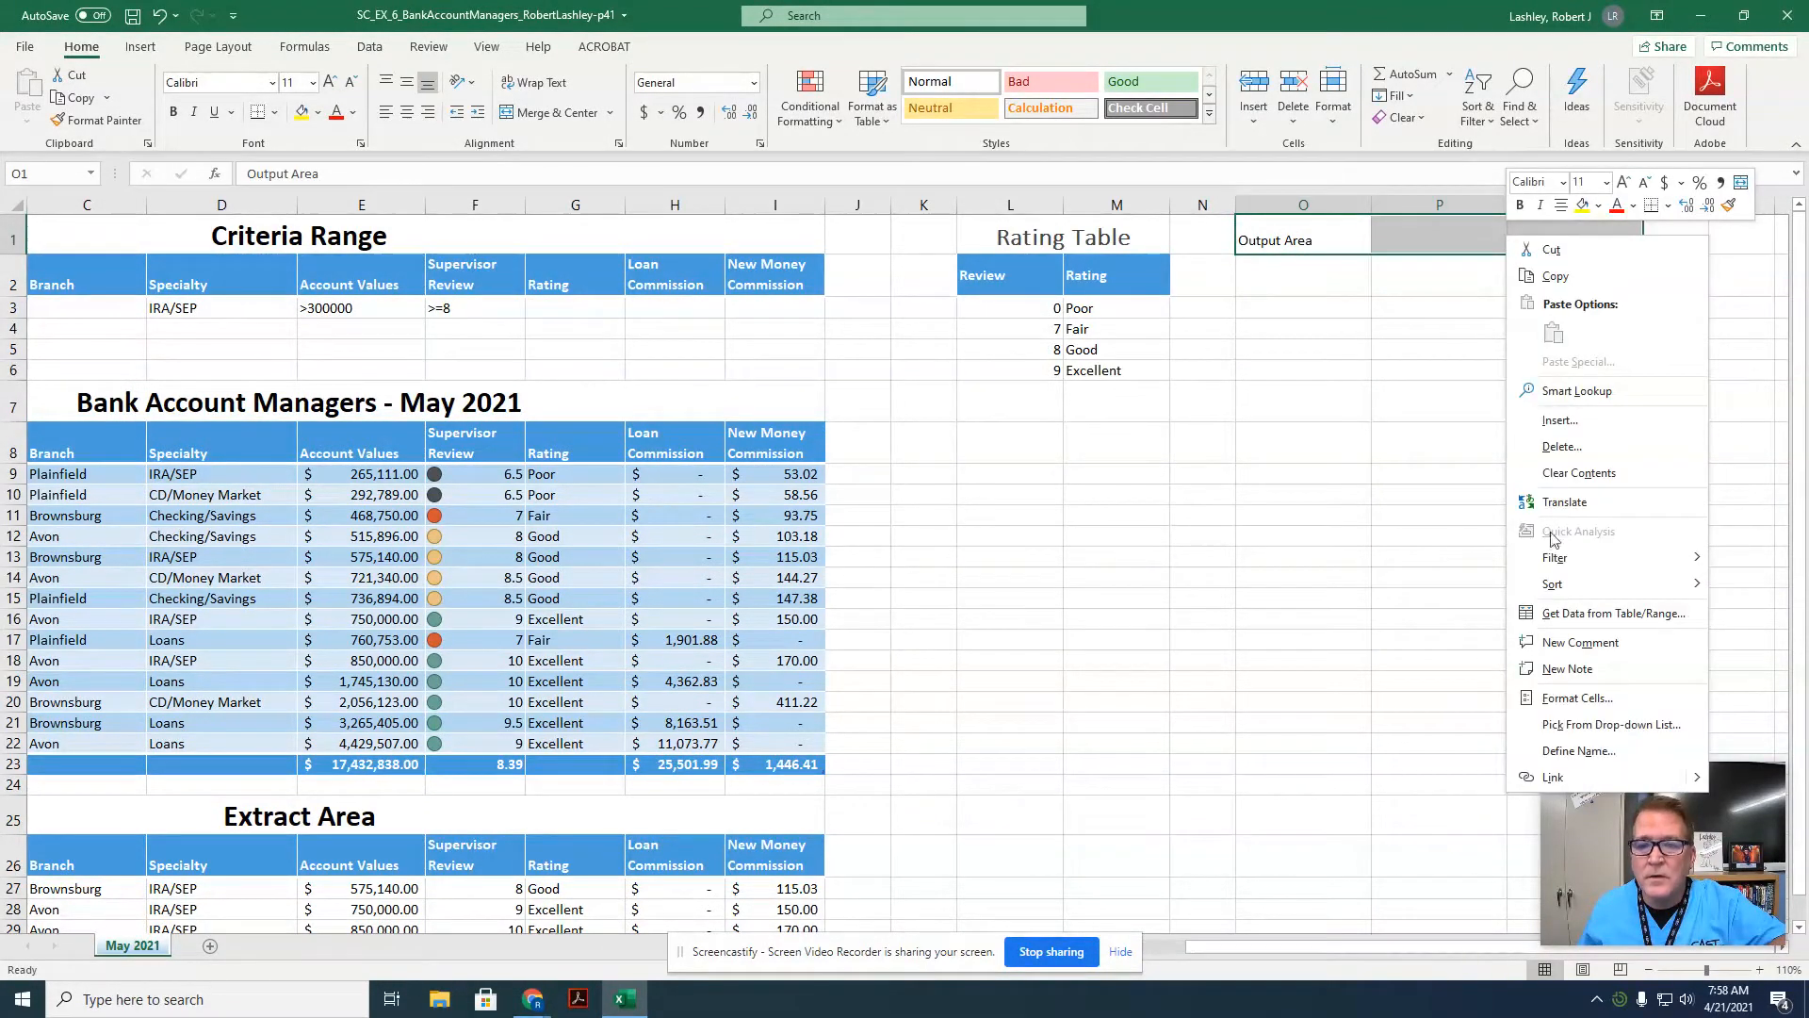
pyautogui.click(1572, 696)
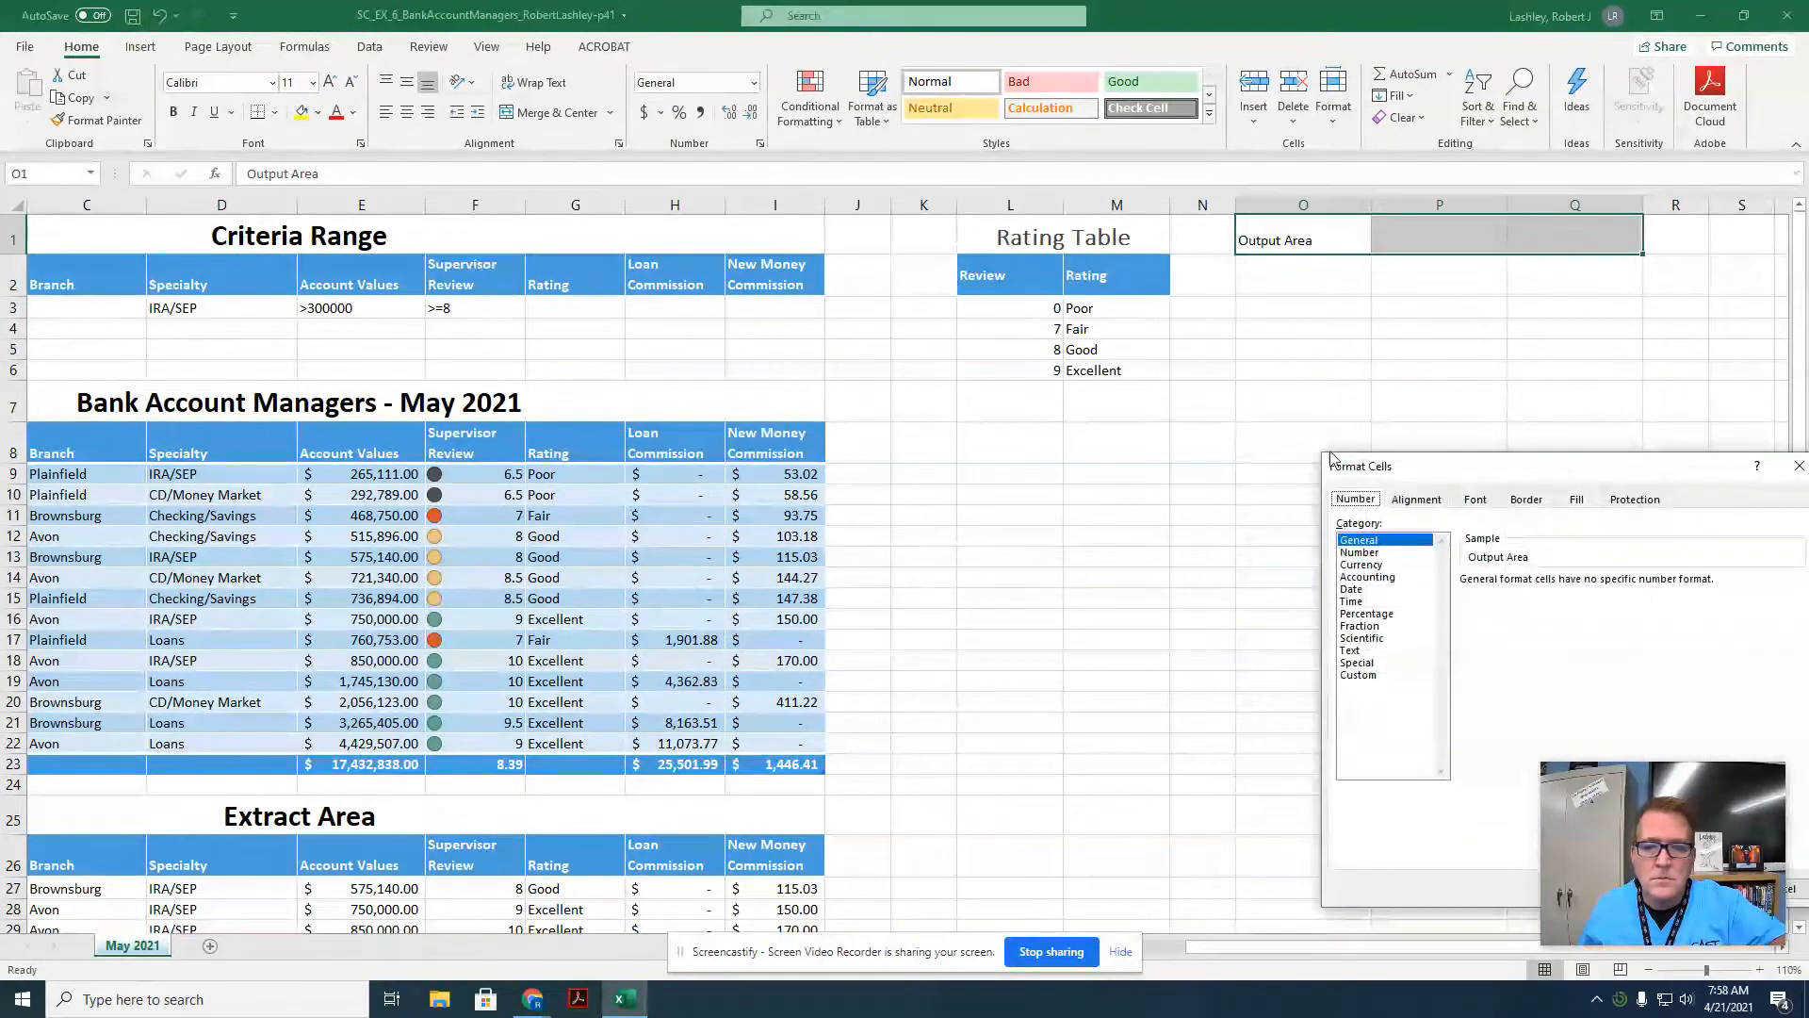
pyautogui.moveTo(1431, 468); pyautogui.dragTo(1265, 364)
pyautogui.click(1248, 388)
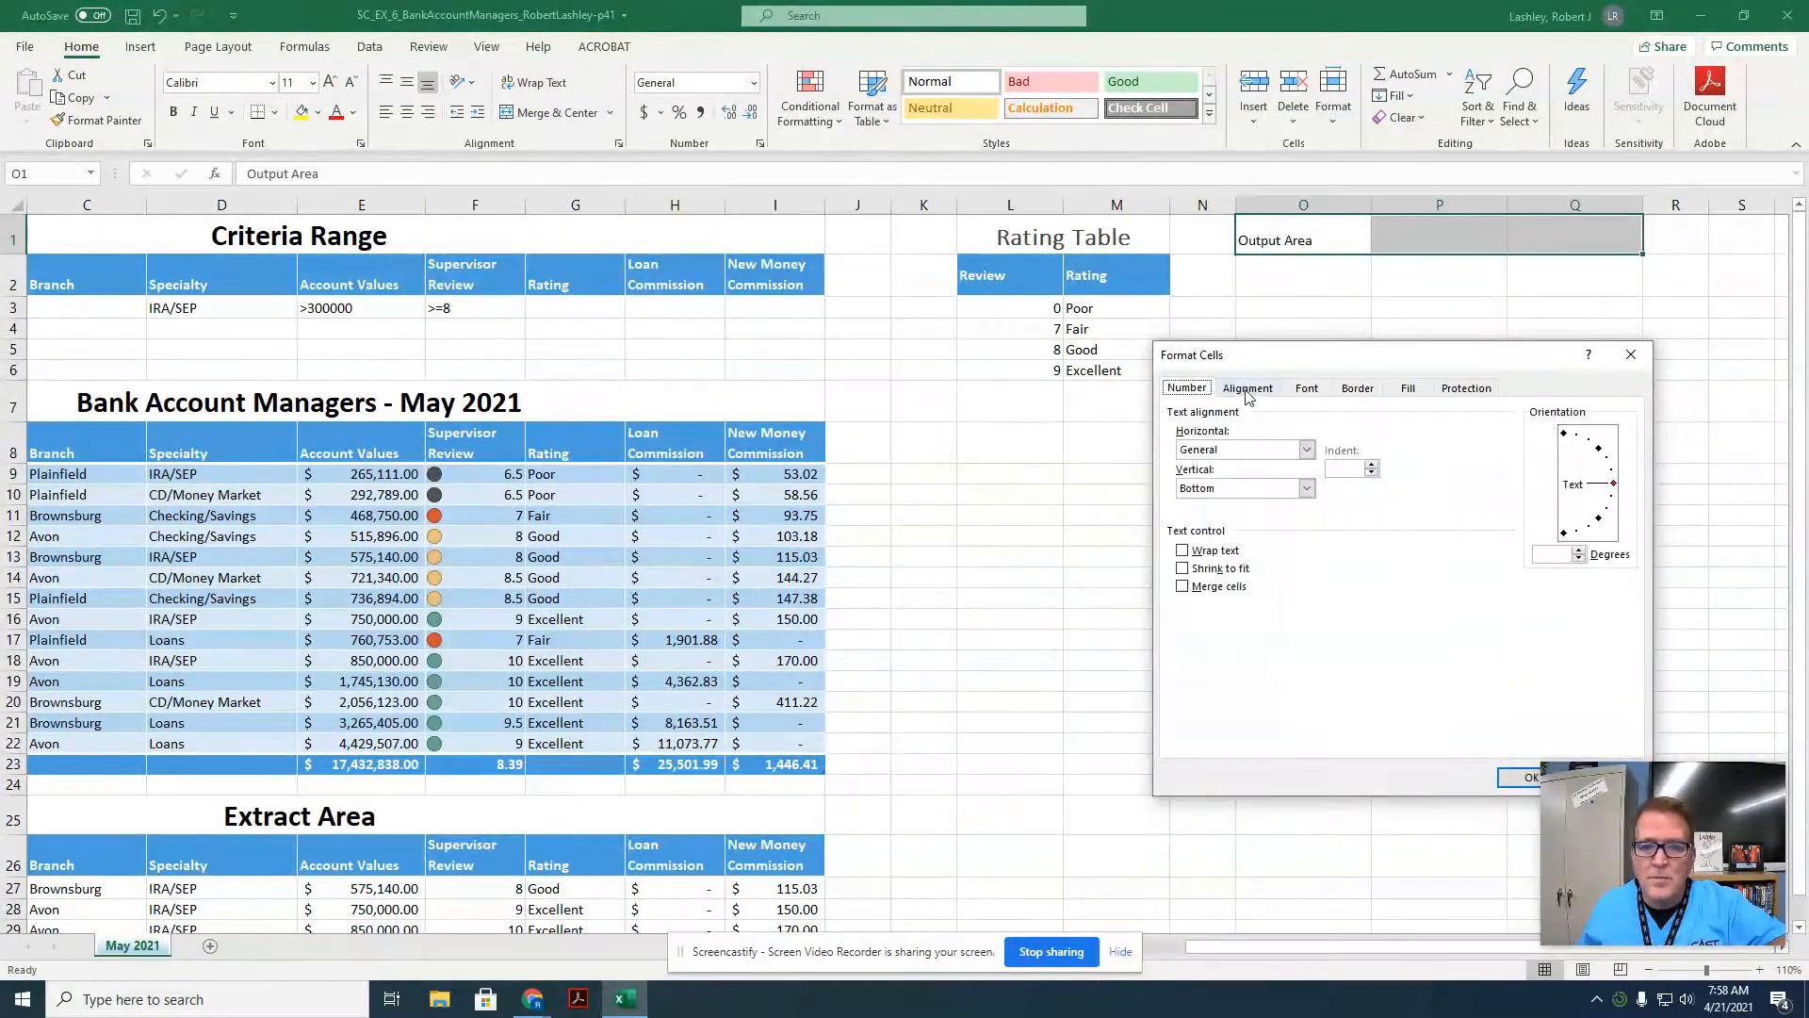
pyautogui.click(1253, 449)
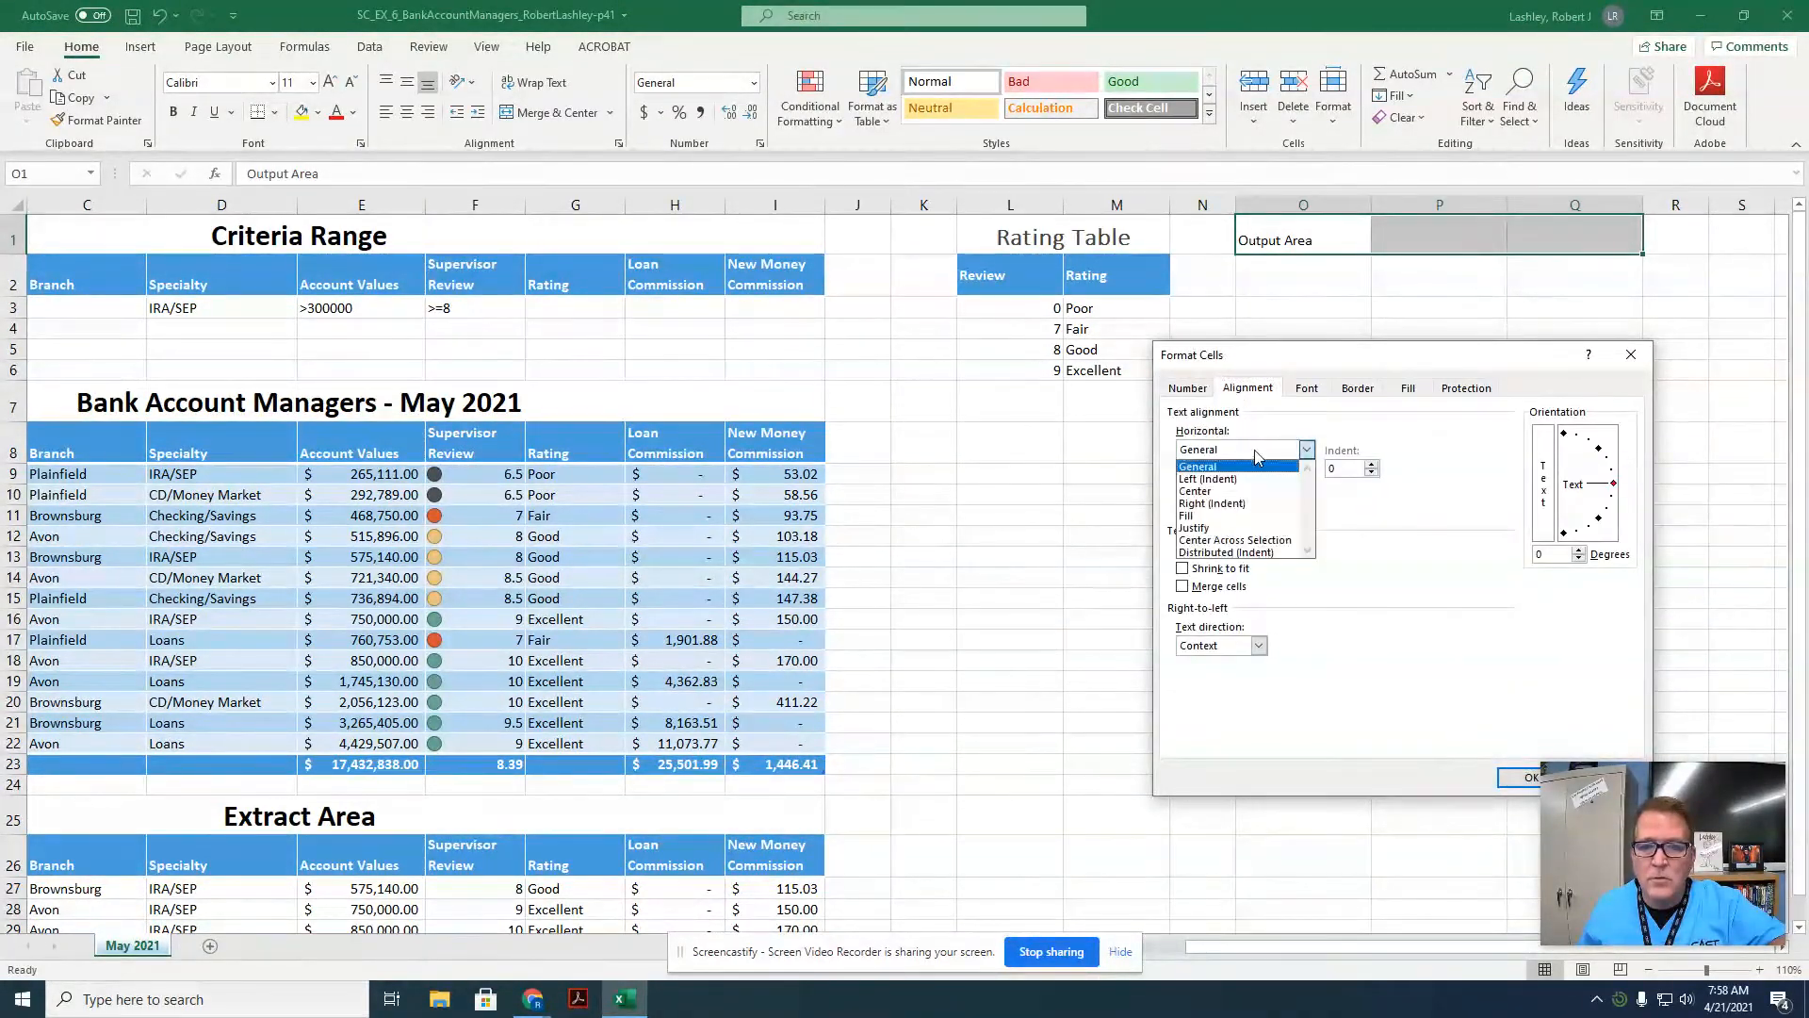
pyautogui.click(1234, 540)
pyautogui.click(1525, 778)
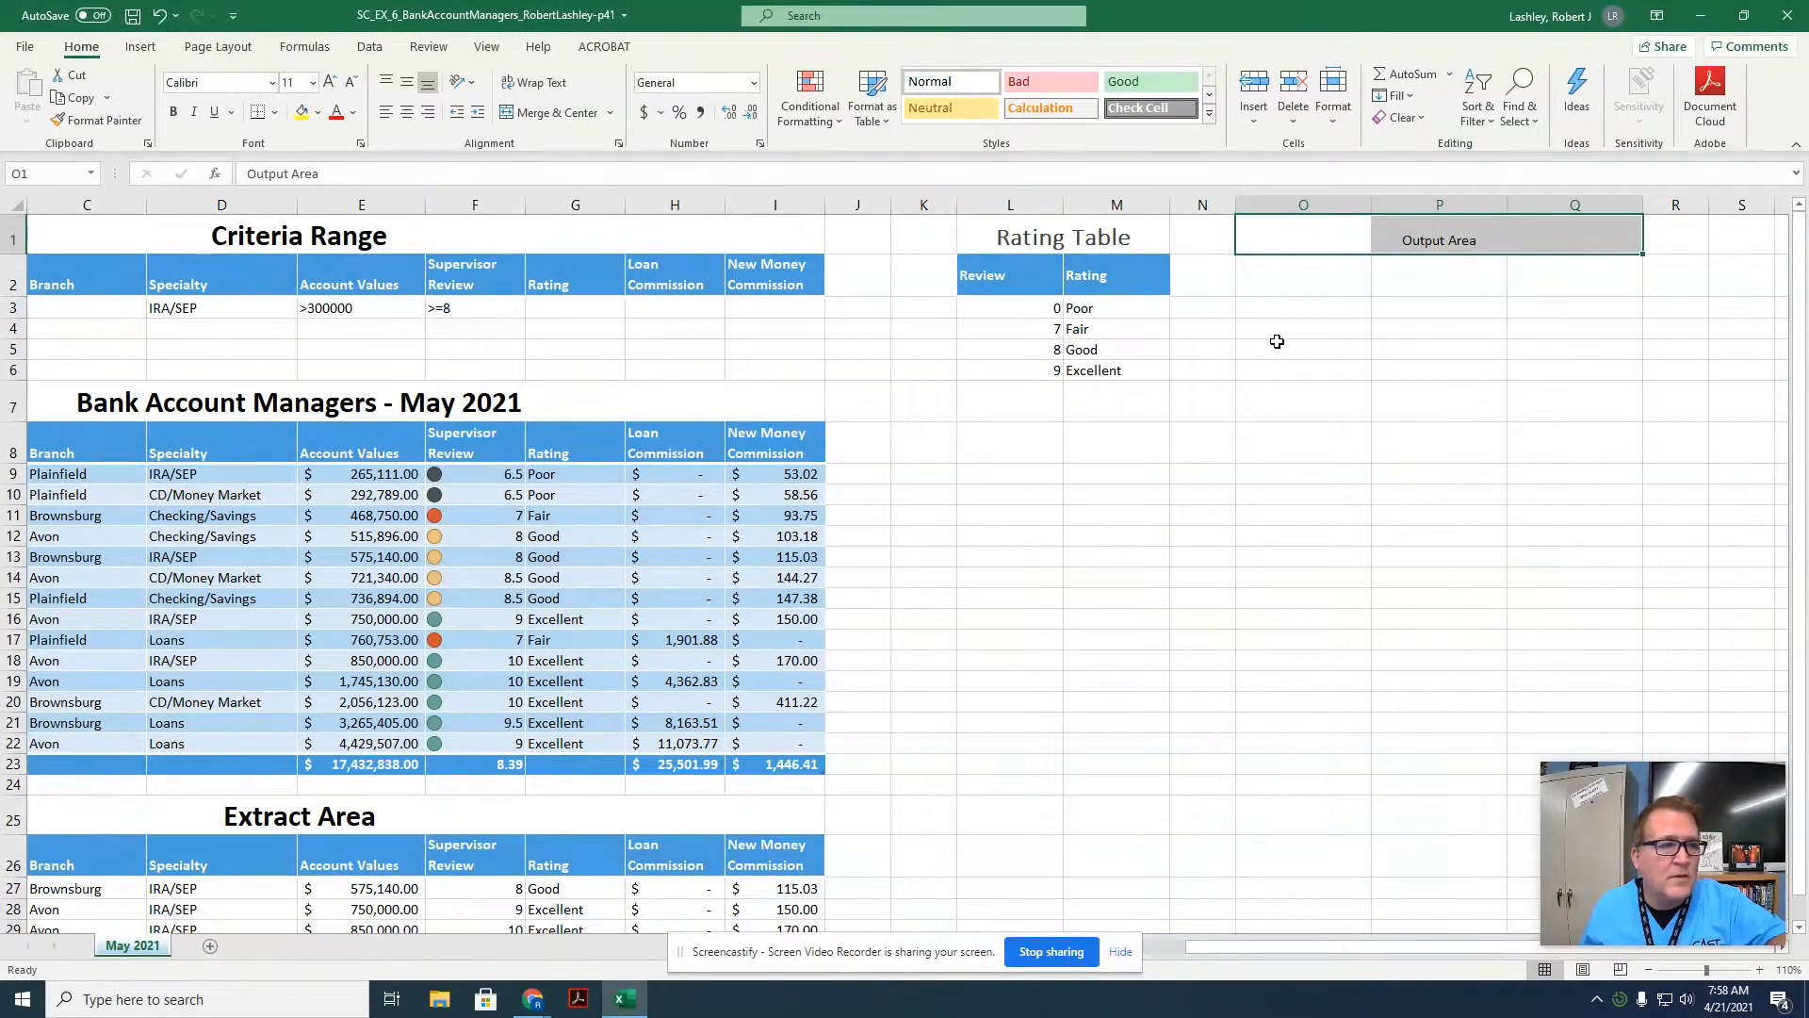
# Make cell O8 bold and apply the Center Across Selection alignment to the range O8:Q8.
pyautogui.click(1273, 439)
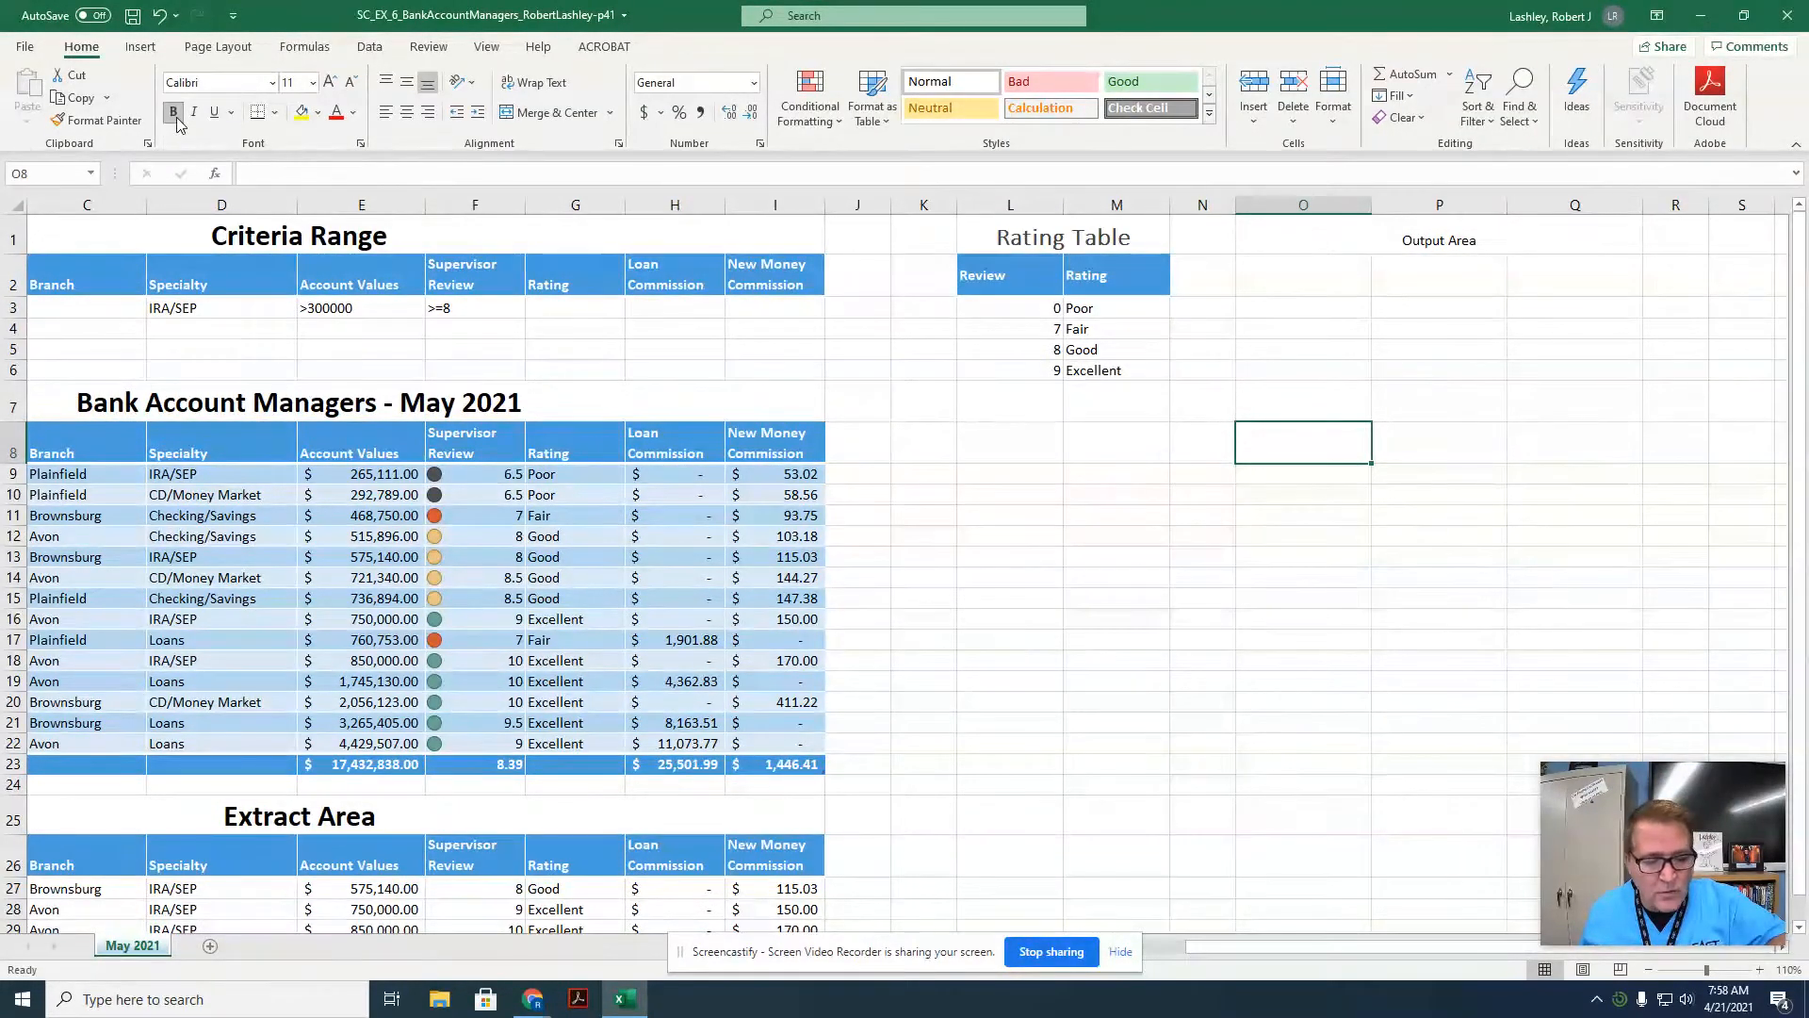
pyautogui.moveTo(1252, 430); pyautogui.dragTo(1531, 453)
pyautogui.rightClick(1536, 458)
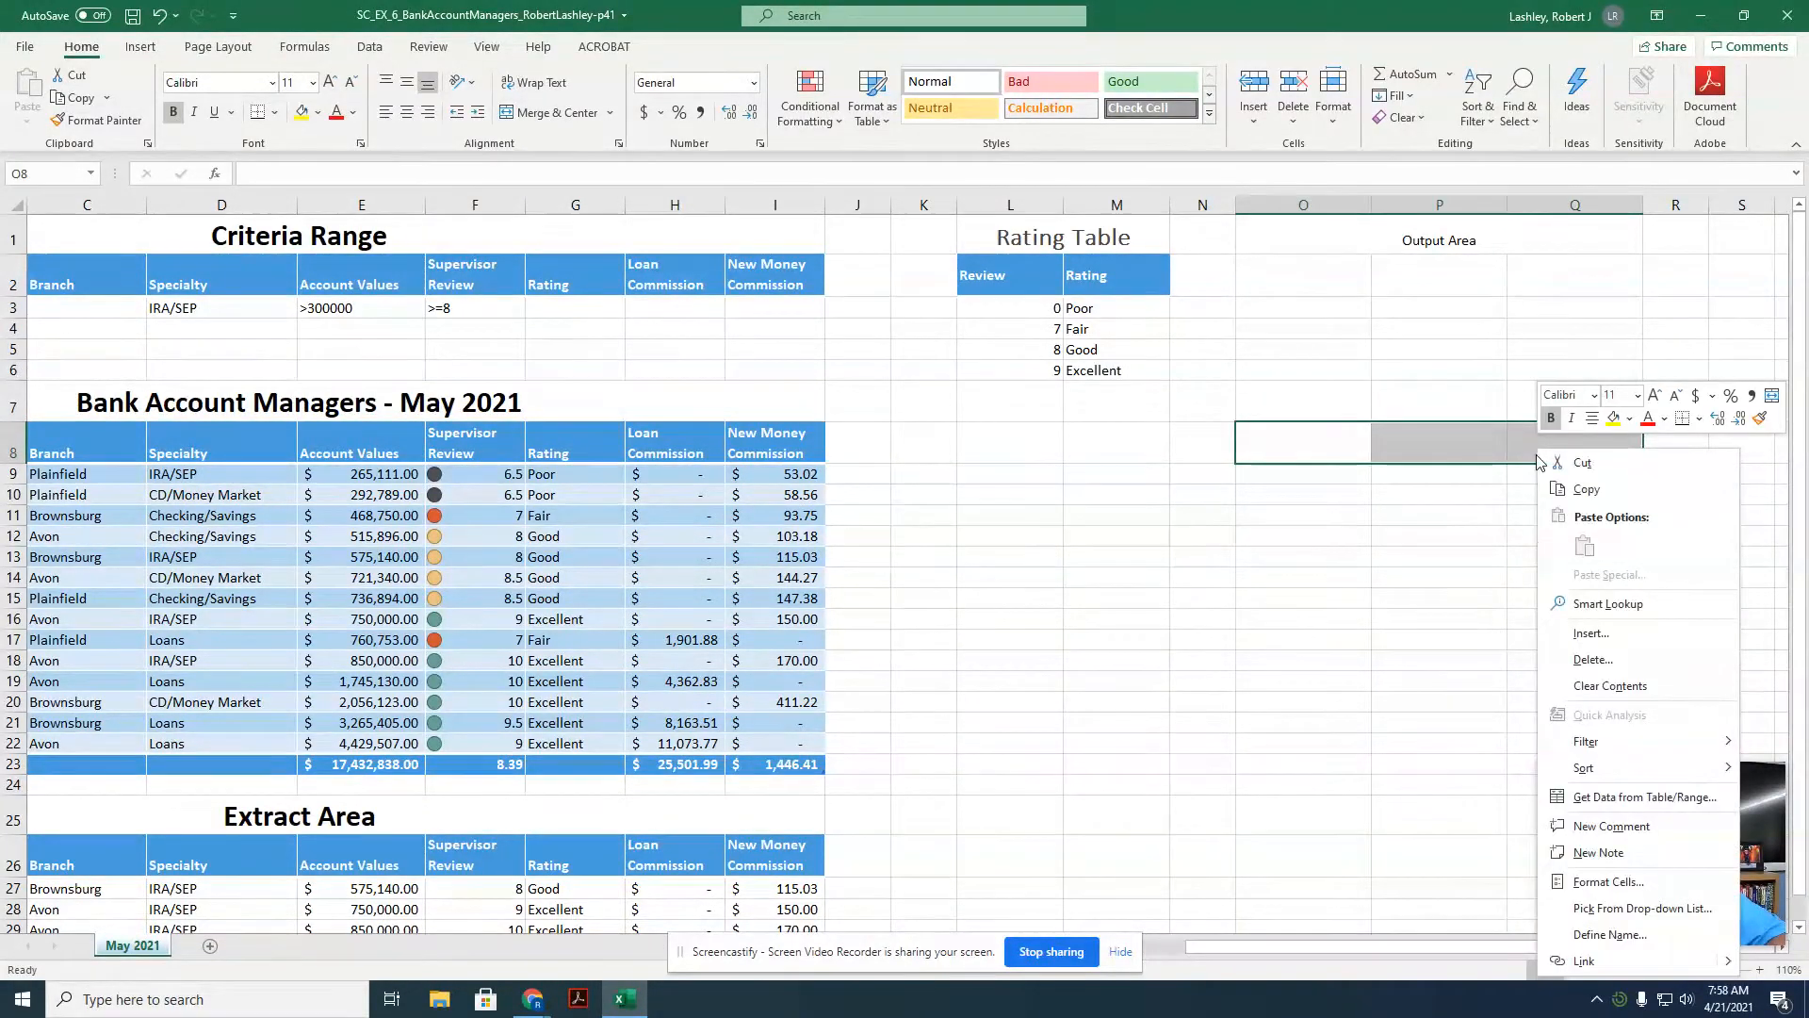
pyautogui.click(1608, 881)
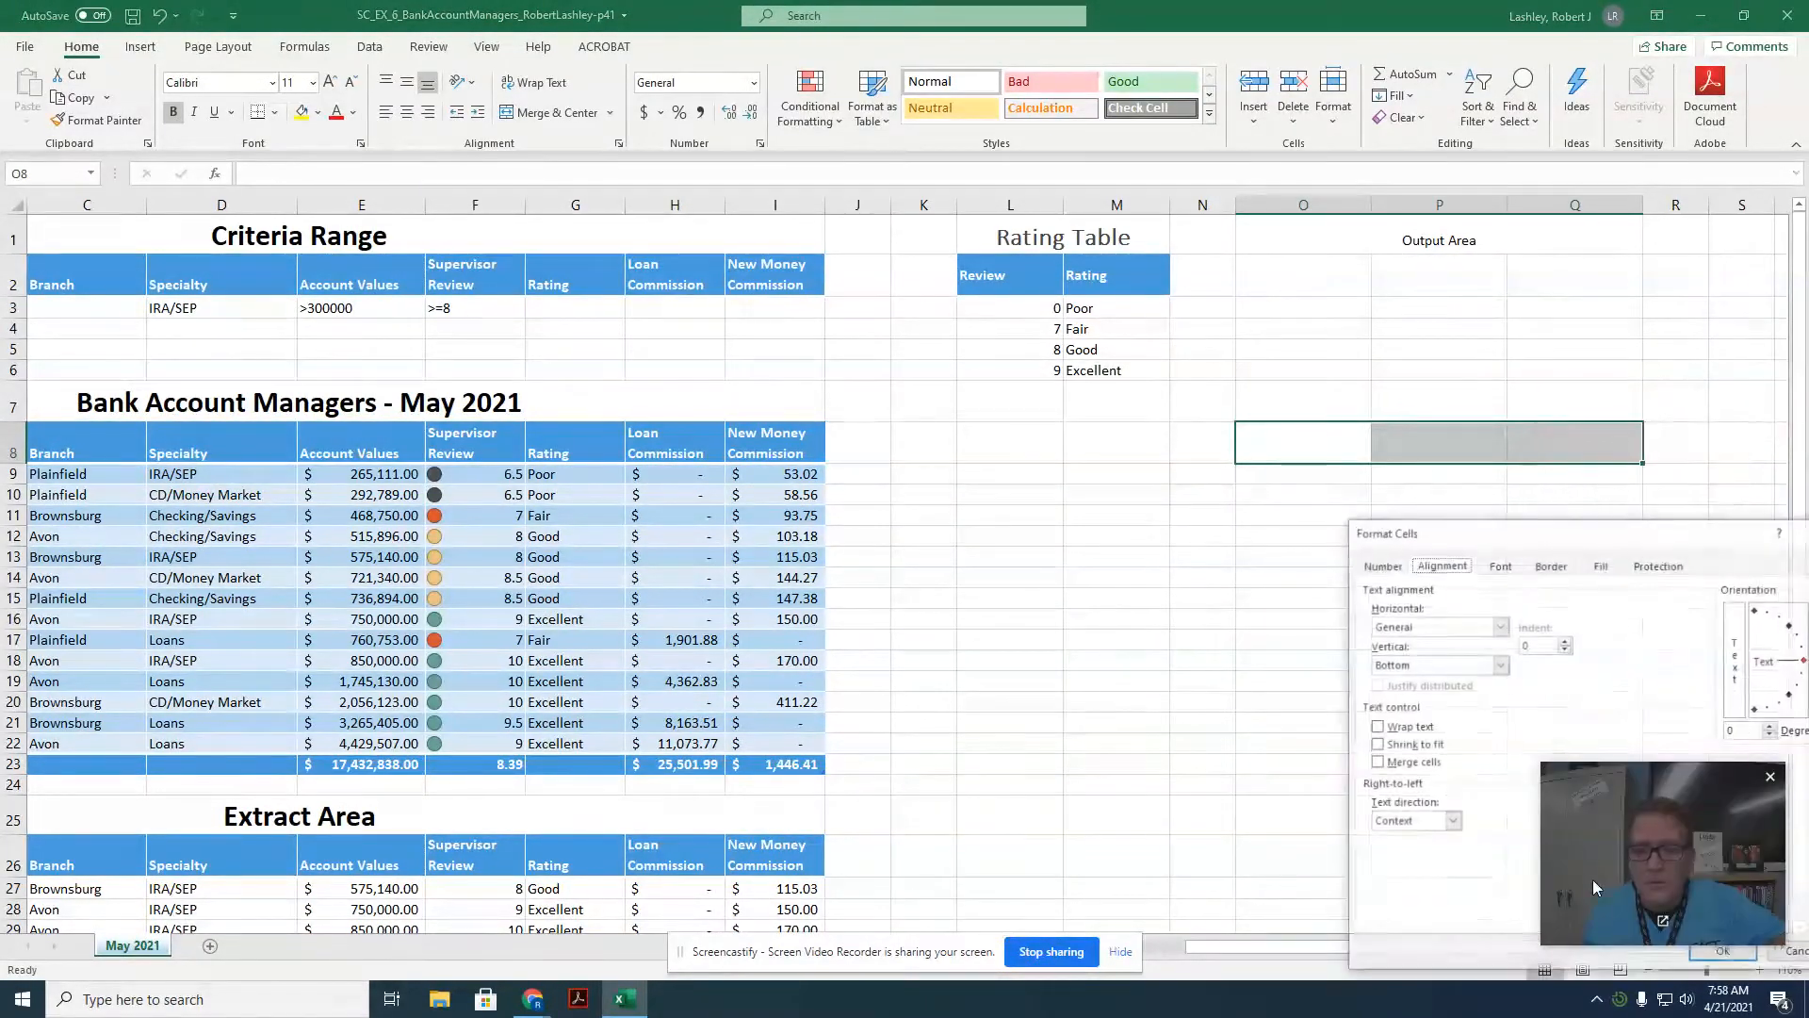
pyautogui.click(1497, 626)
pyautogui.click(1466, 717)
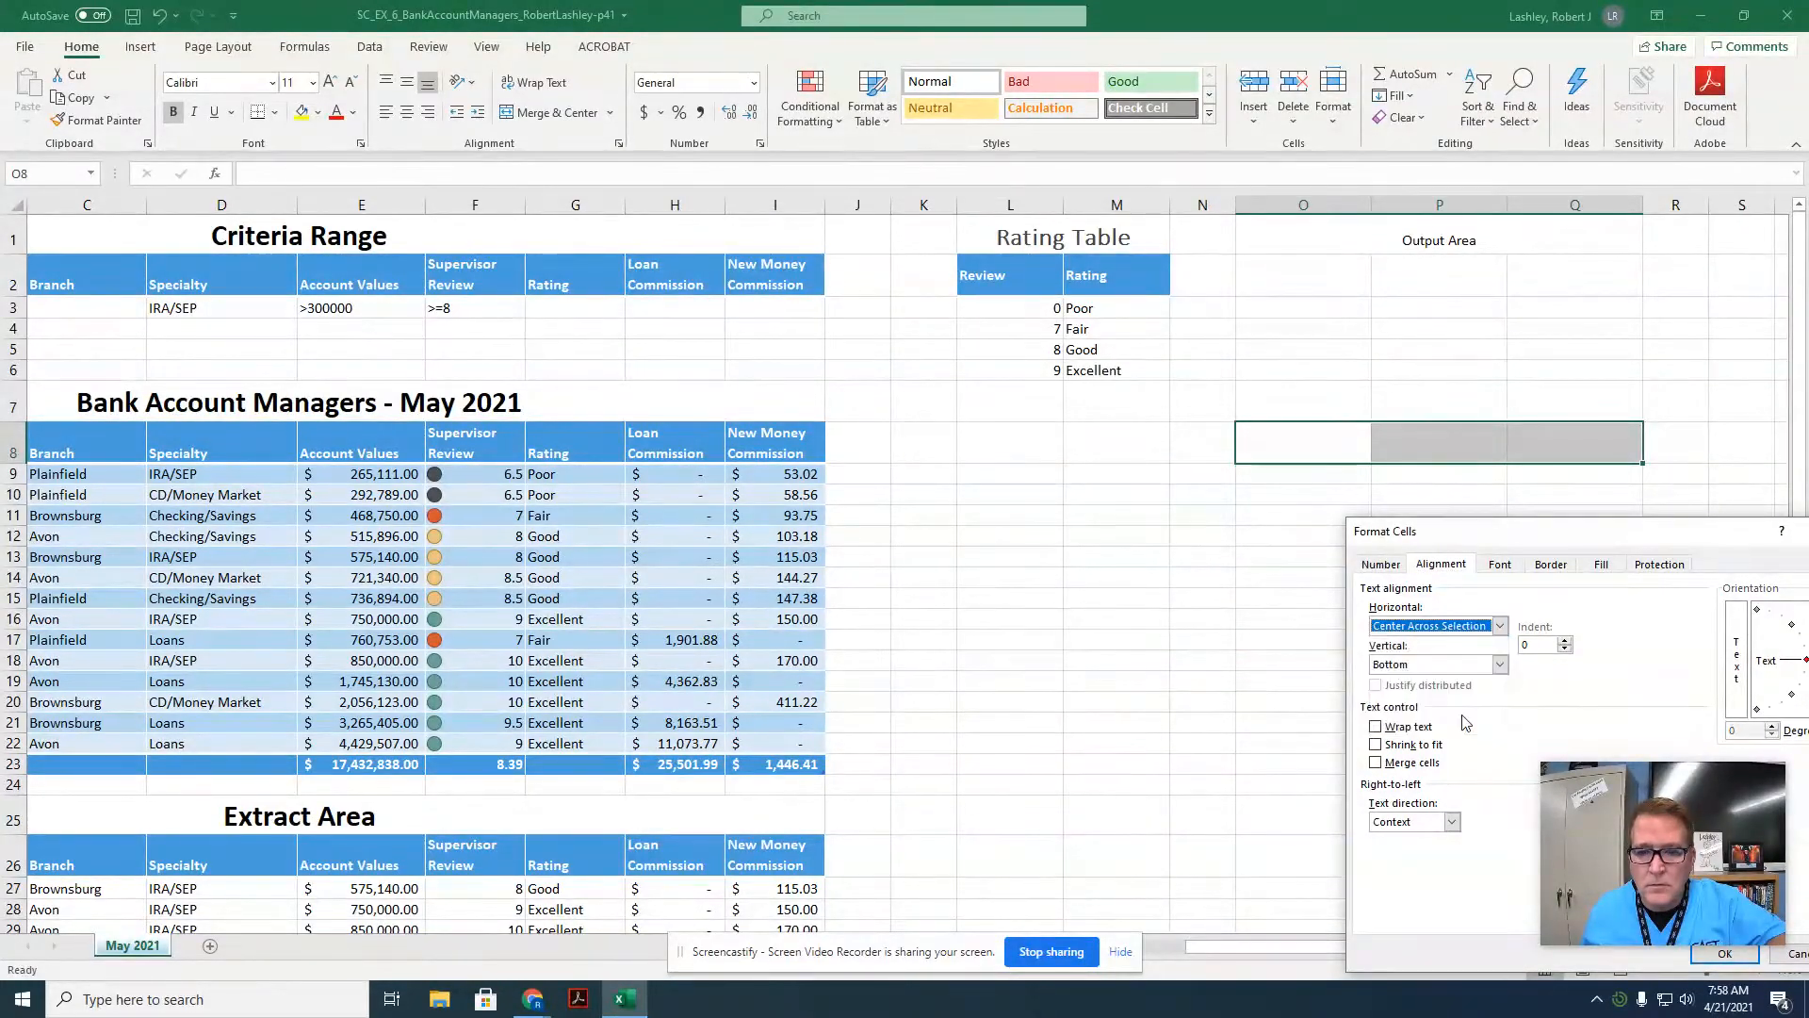
pyautogui.moveTo(1583, 546); pyautogui.dragTo(1349, 367)
pyautogui.click(1493, 782)
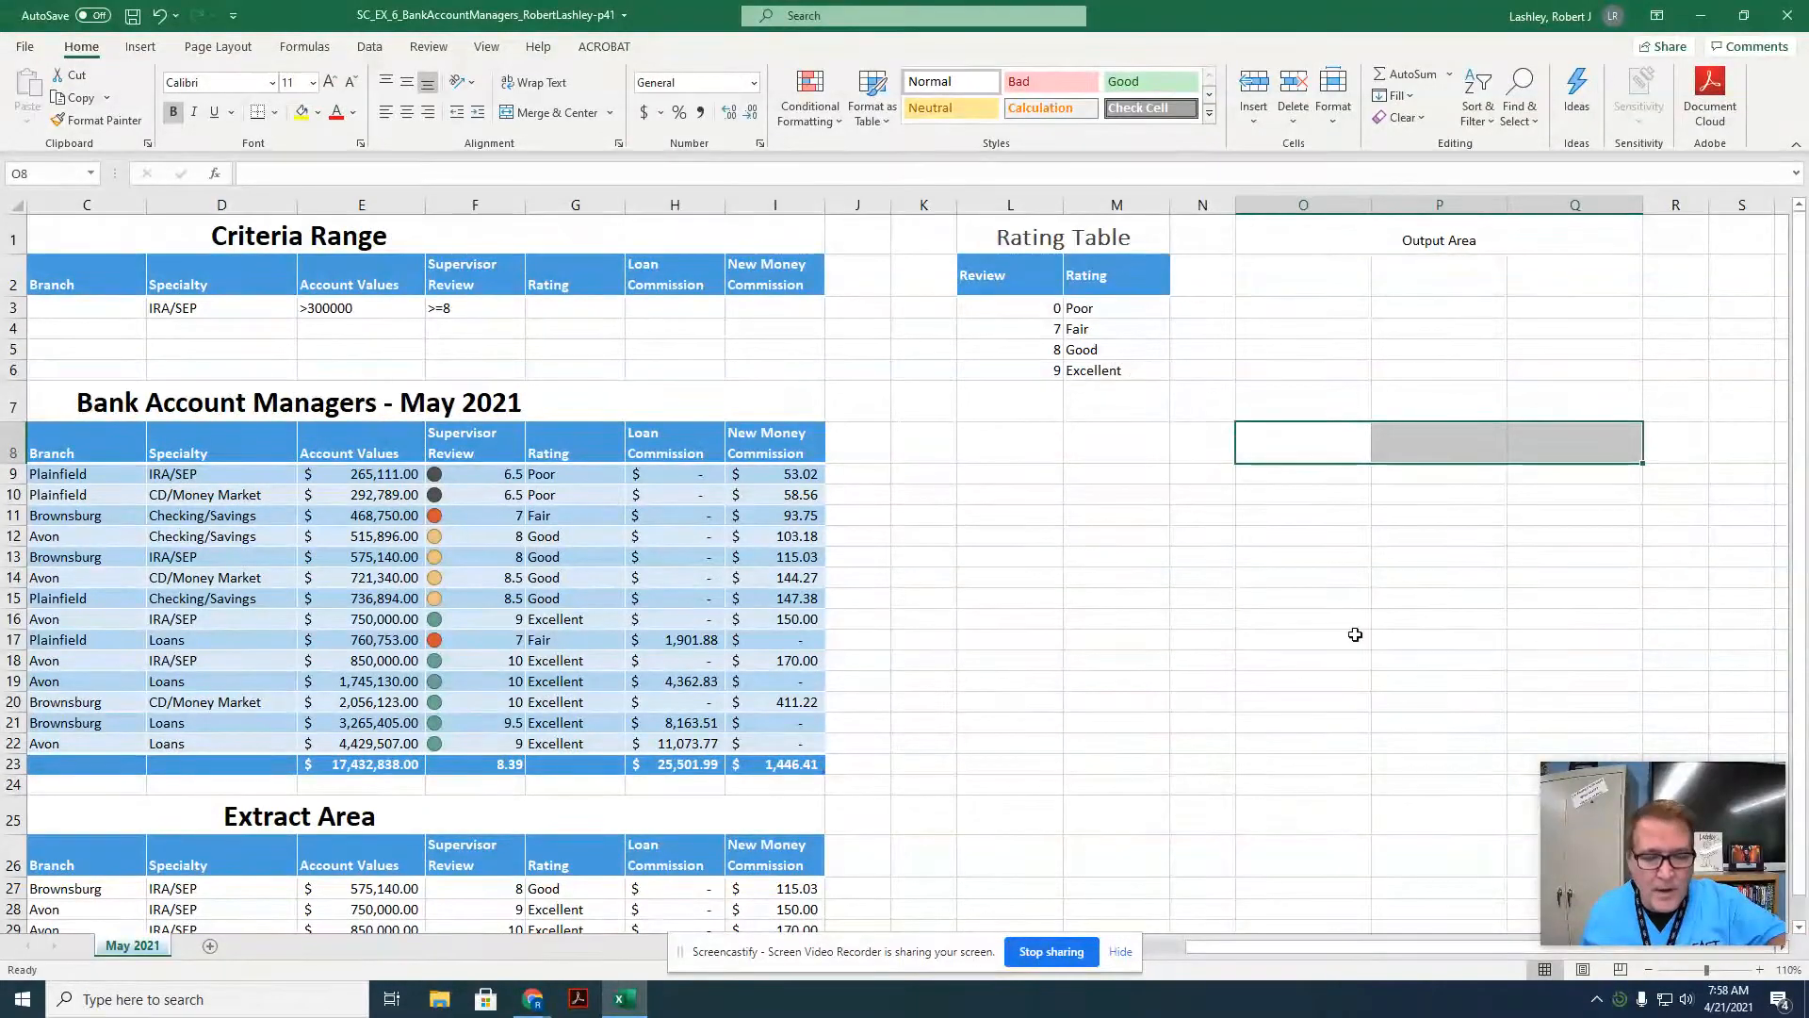
# Make cell O11 bold and apply the Center Across Selection alignment to the range O11:Q11.
pyautogui.click(1274, 518)
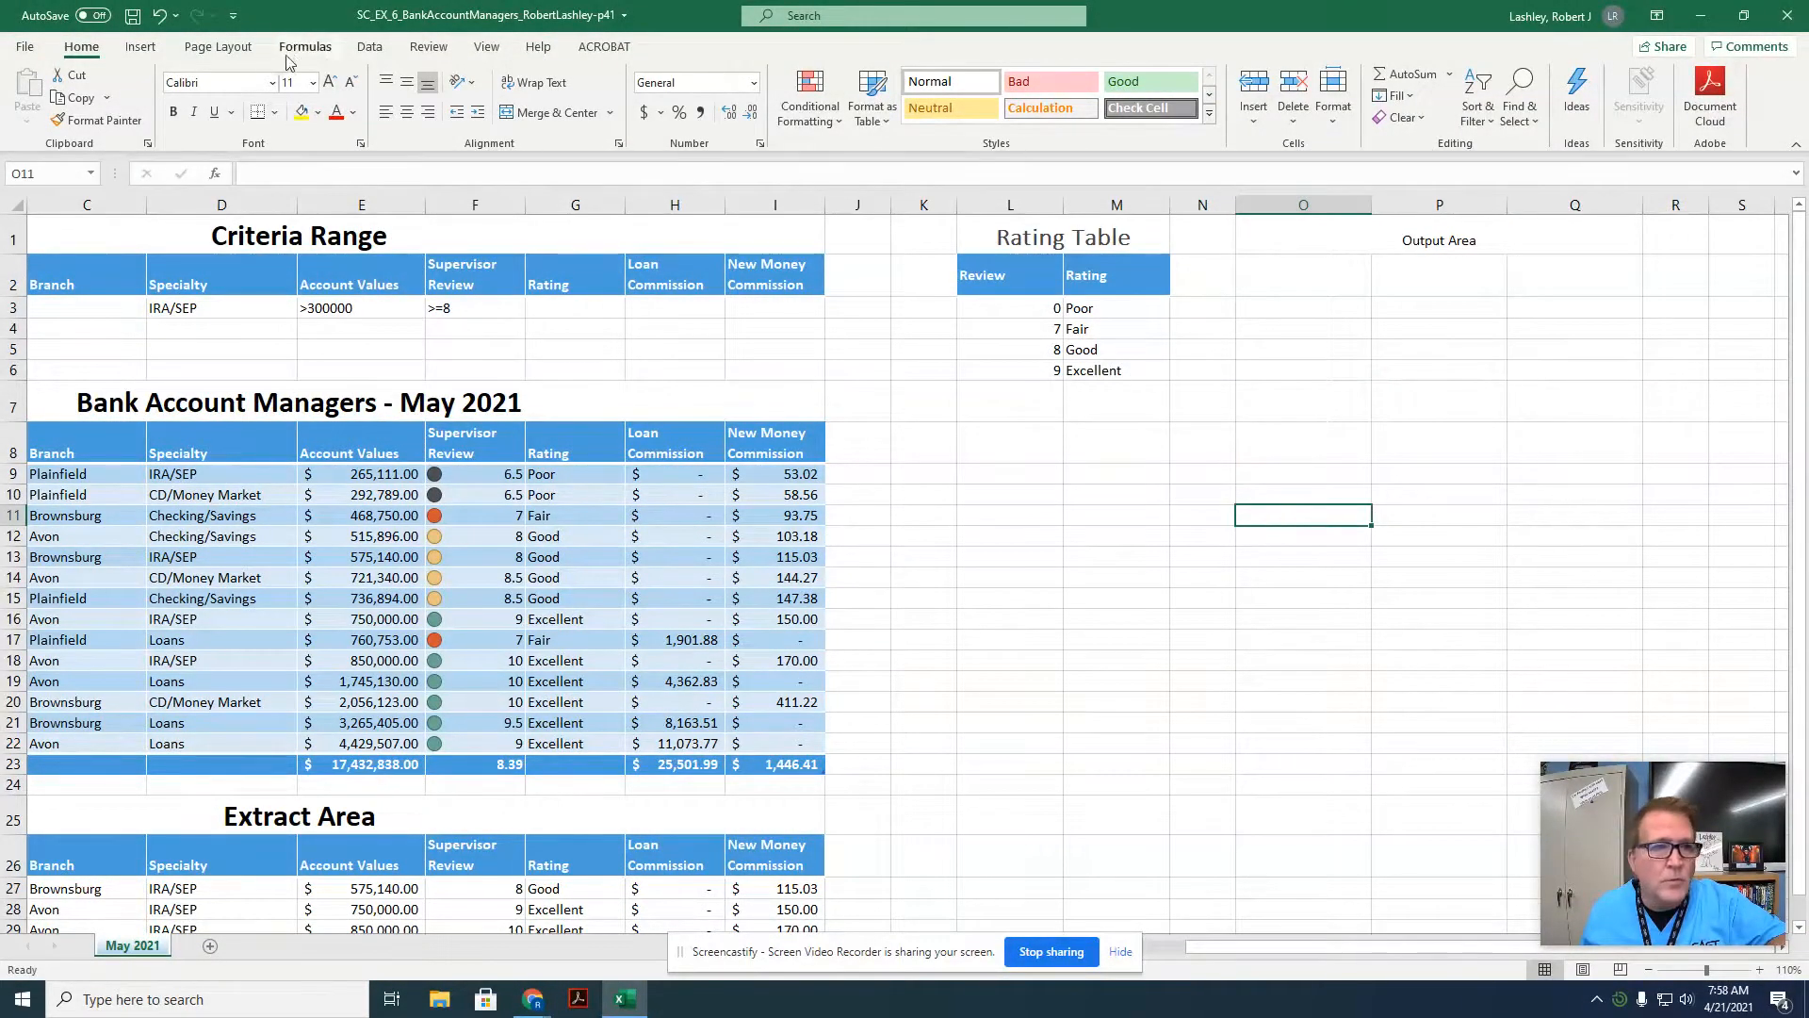
pyautogui.click(171, 112)
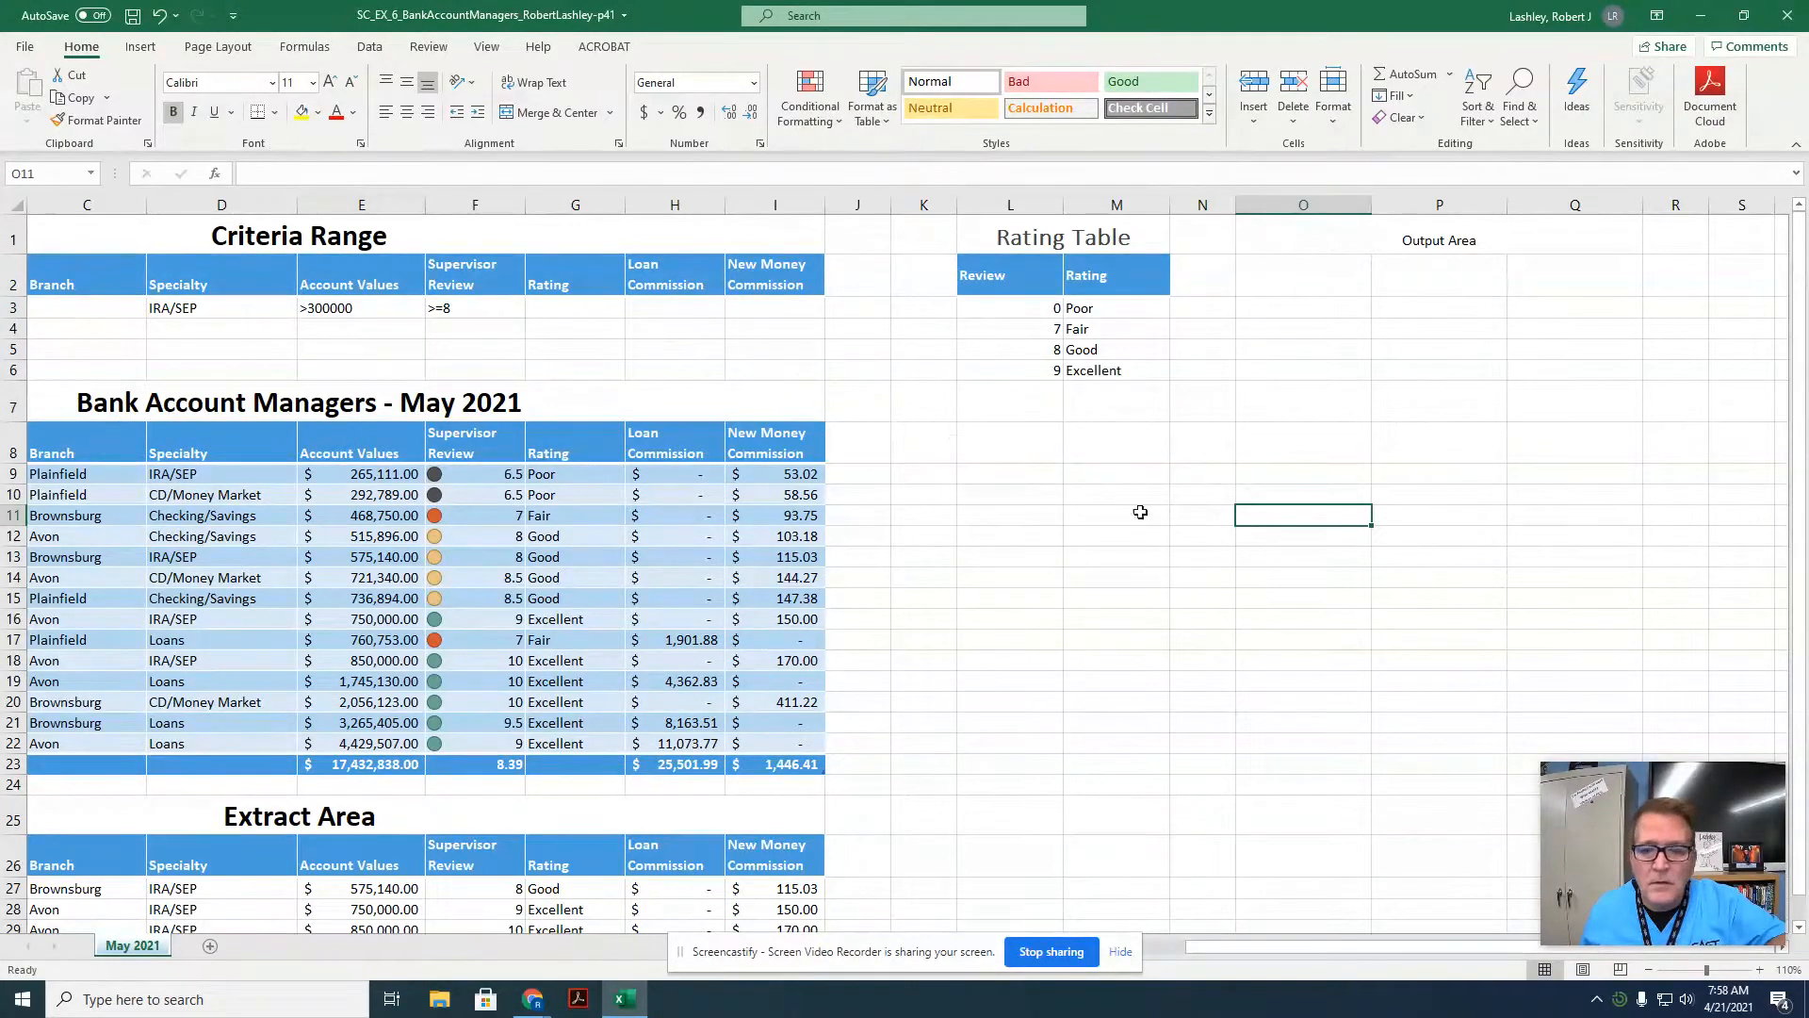
pyautogui.moveTo(1328, 521); pyautogui.dragTo(1563, 518)
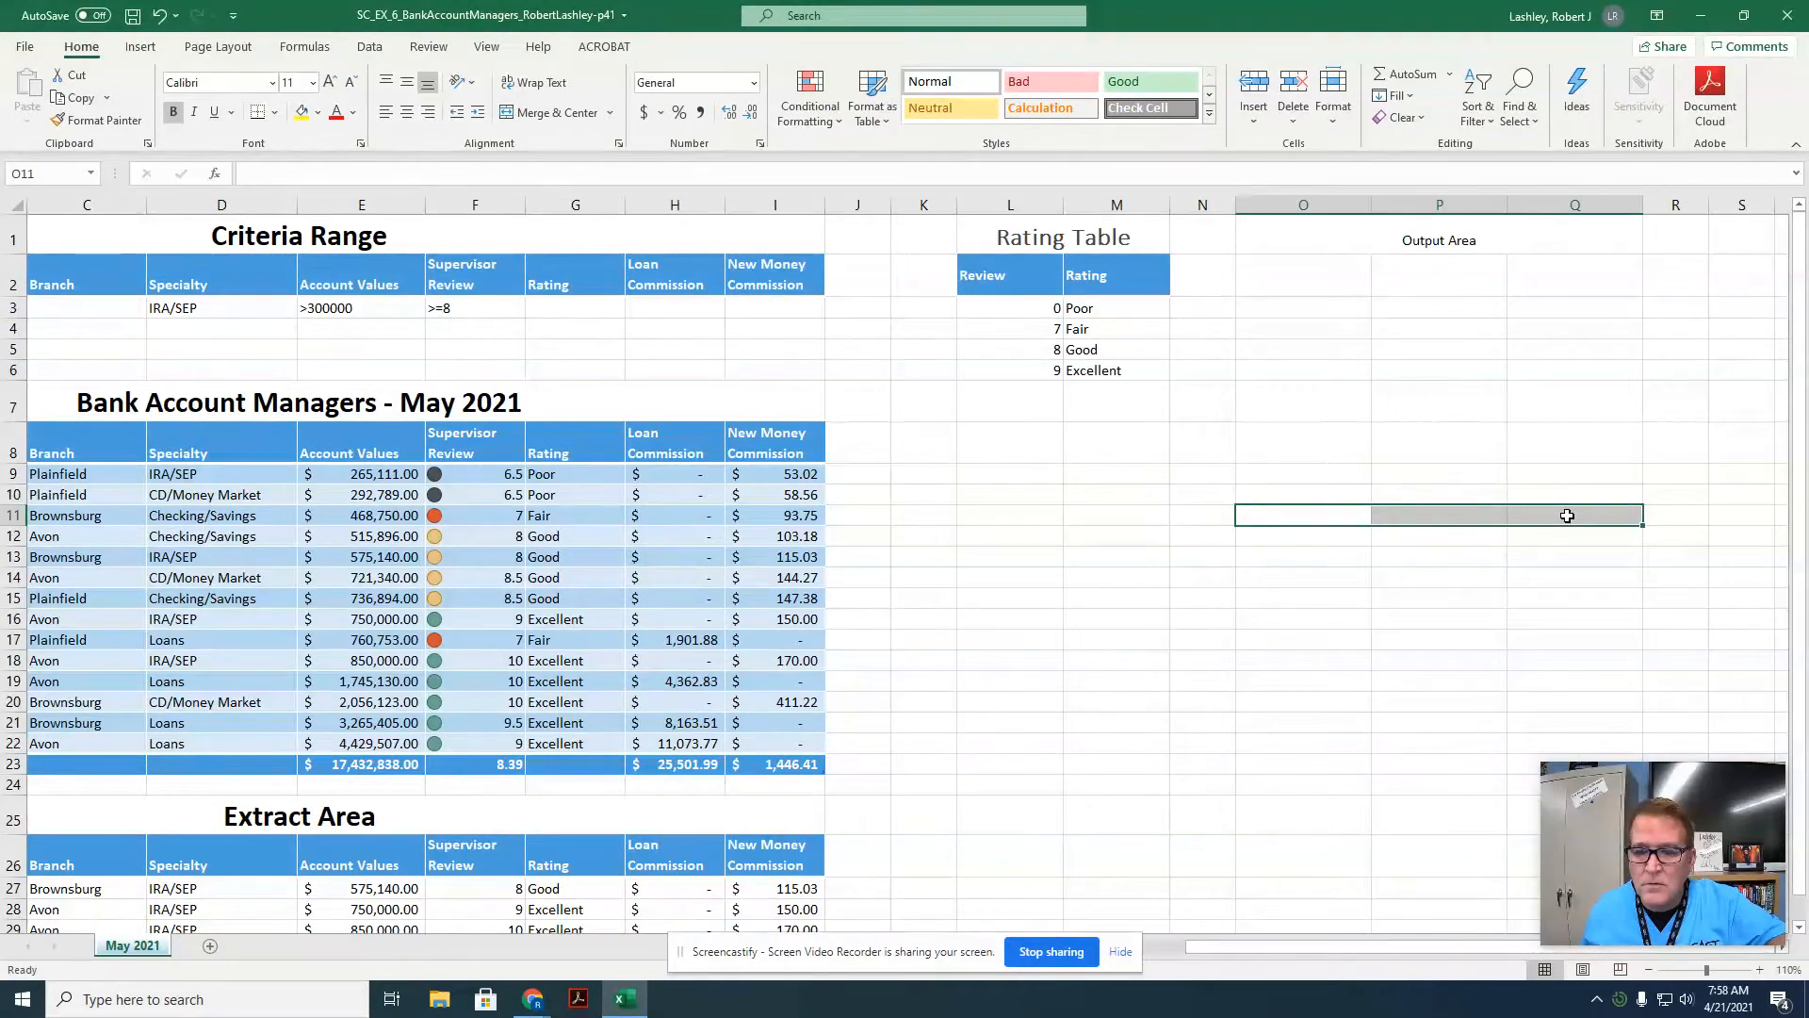
pyautogui.rightClick(1567, 515)
pyautogui.click(1612, 889)
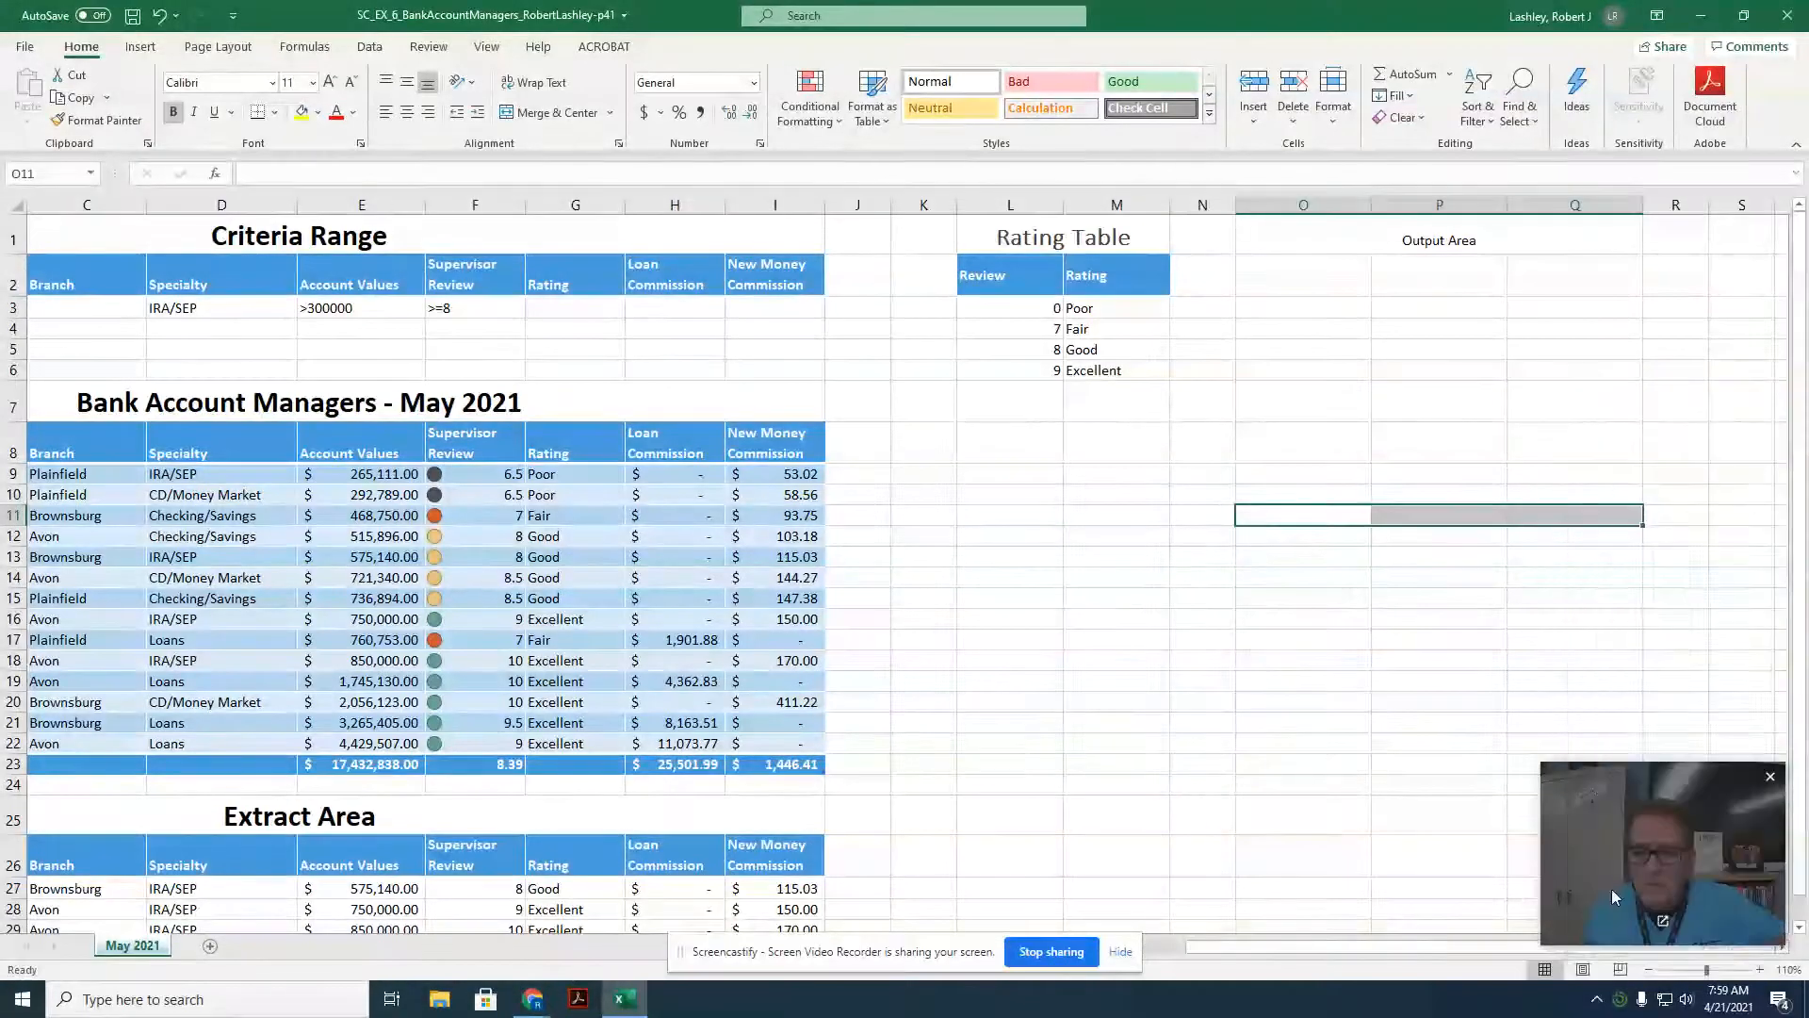
pyautogui.click(1513, 627)
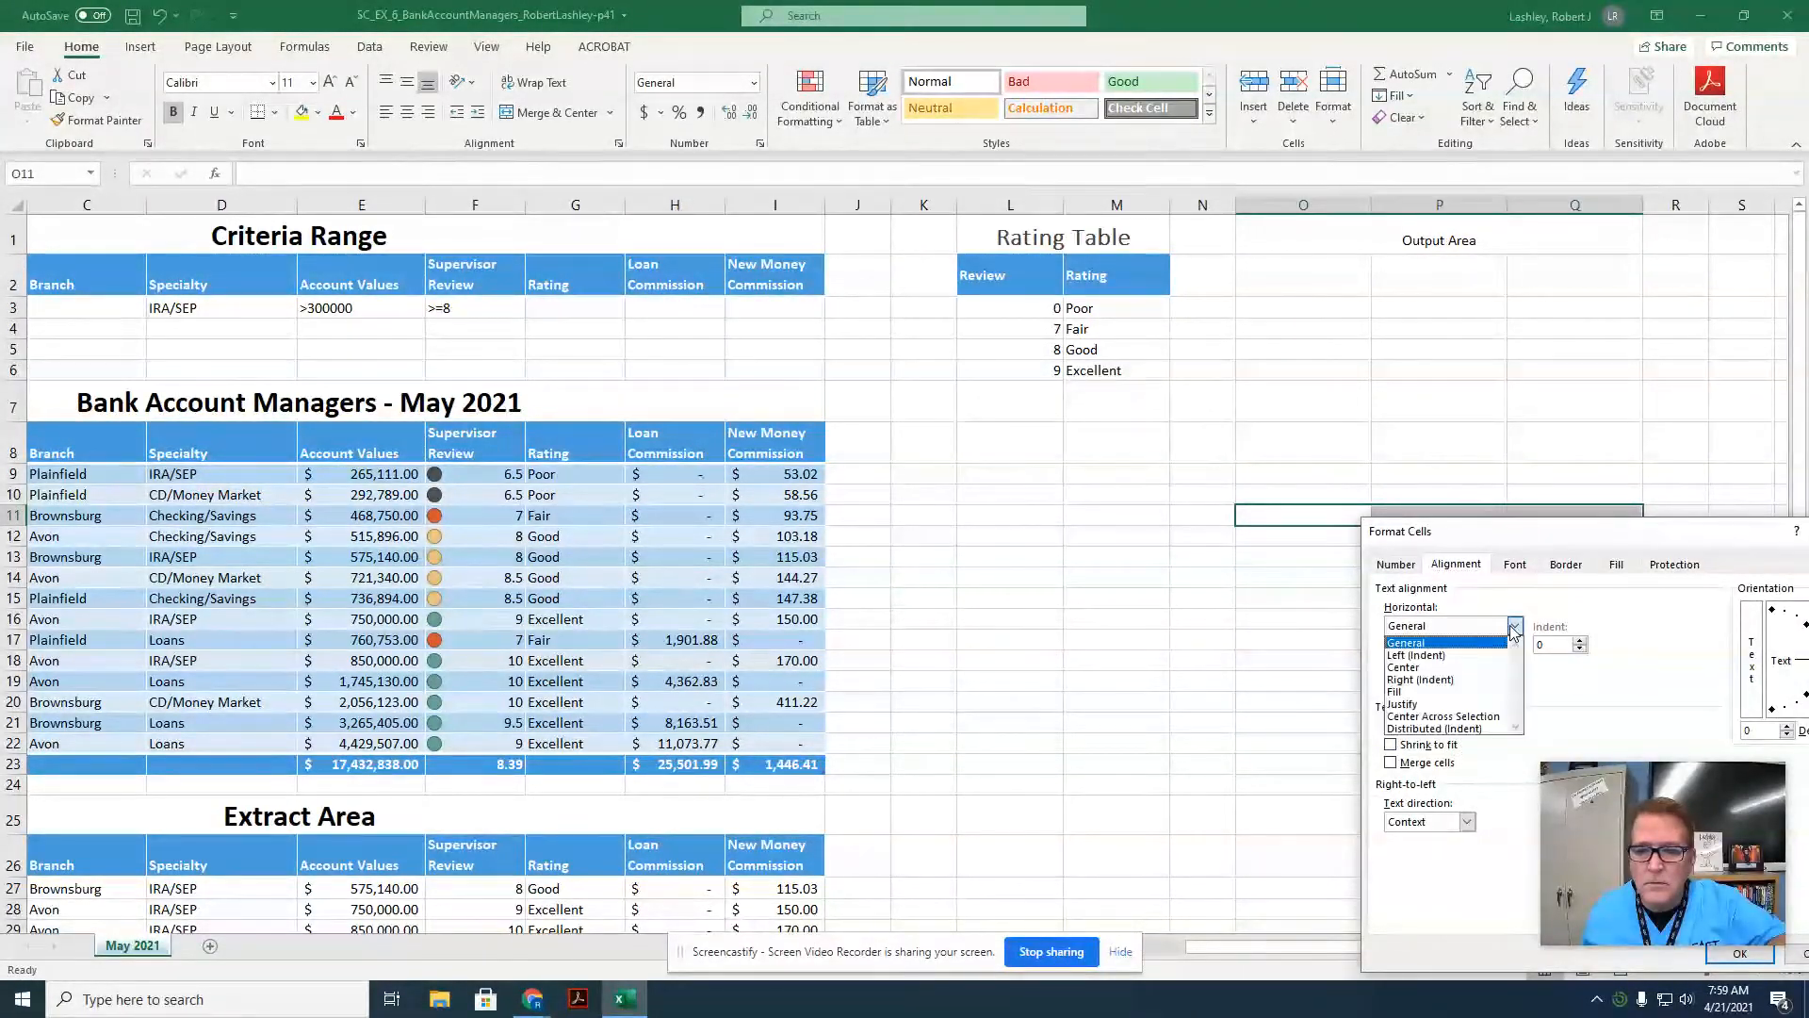
pyautogui.click(1443, 716)
pyautogui.moveTo(1549, 538); pyautogui.dragTo(1377, 323)
pyautogui.click(1550, 737)
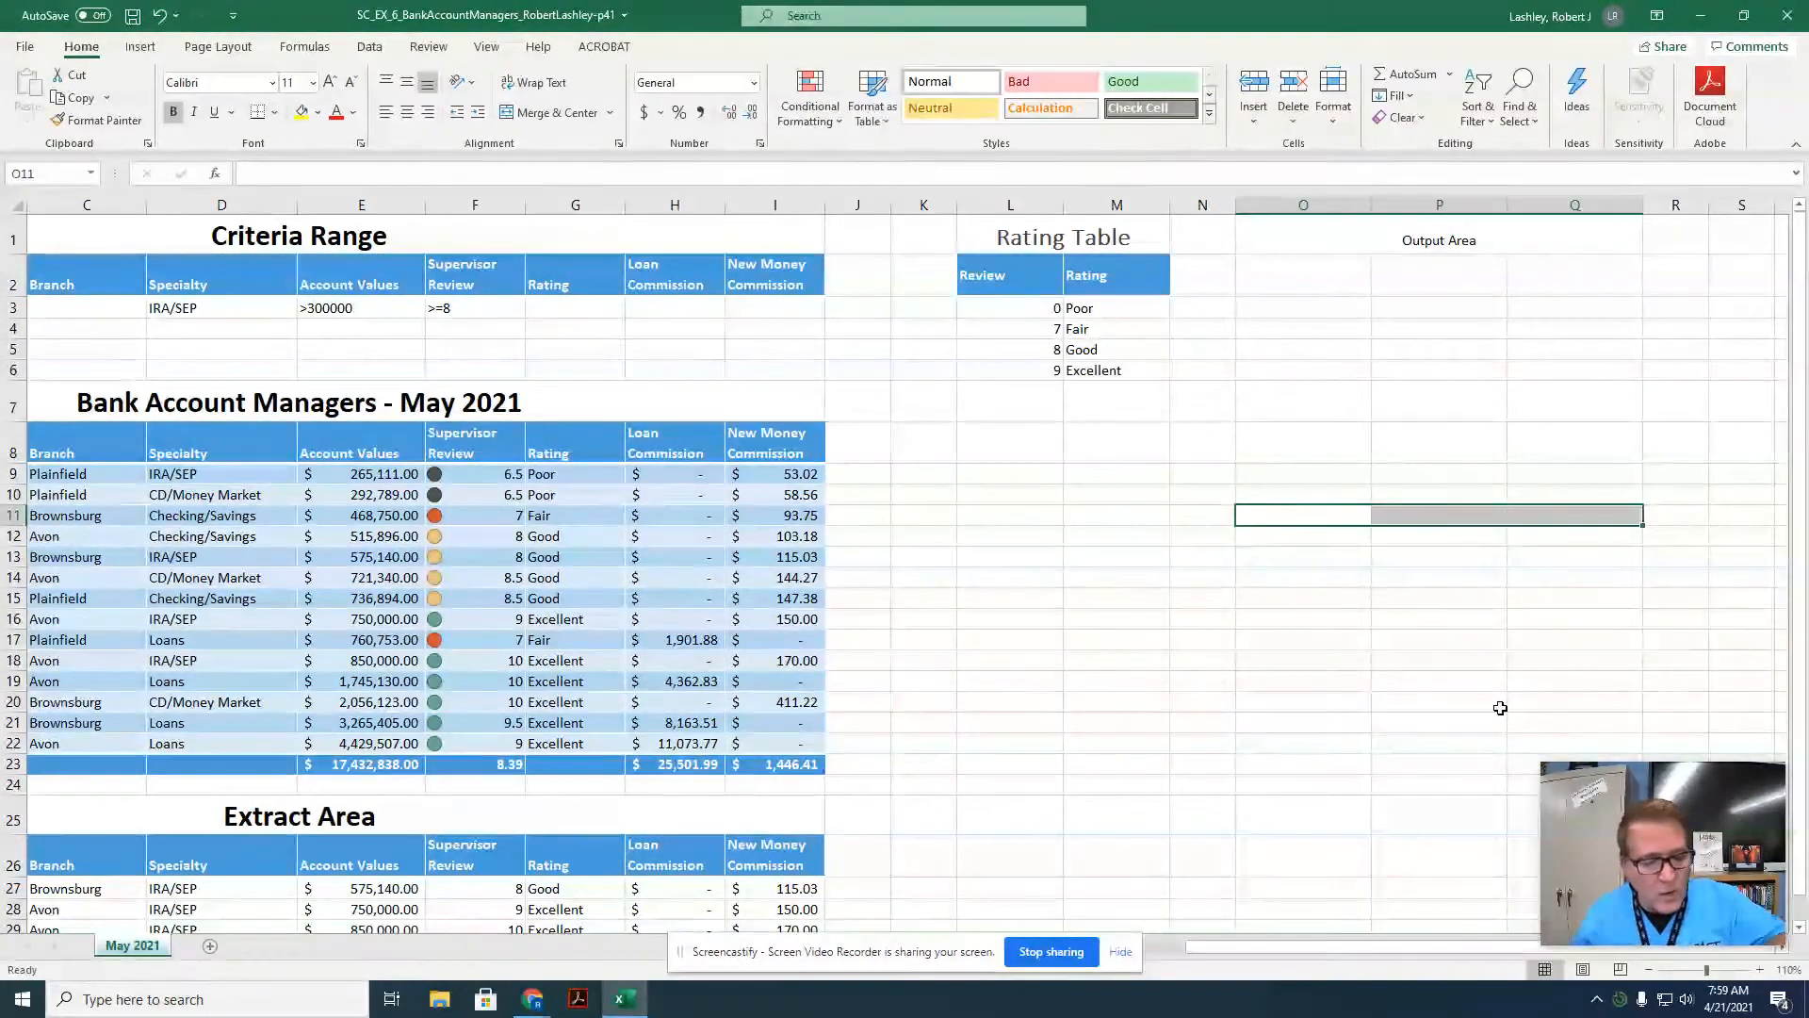
# Copy the formatting of the Rating Table title in L1 onto the Output Area title in O1.
pyautogui.click(1010, 229)
pyautogui.click(98, 120)
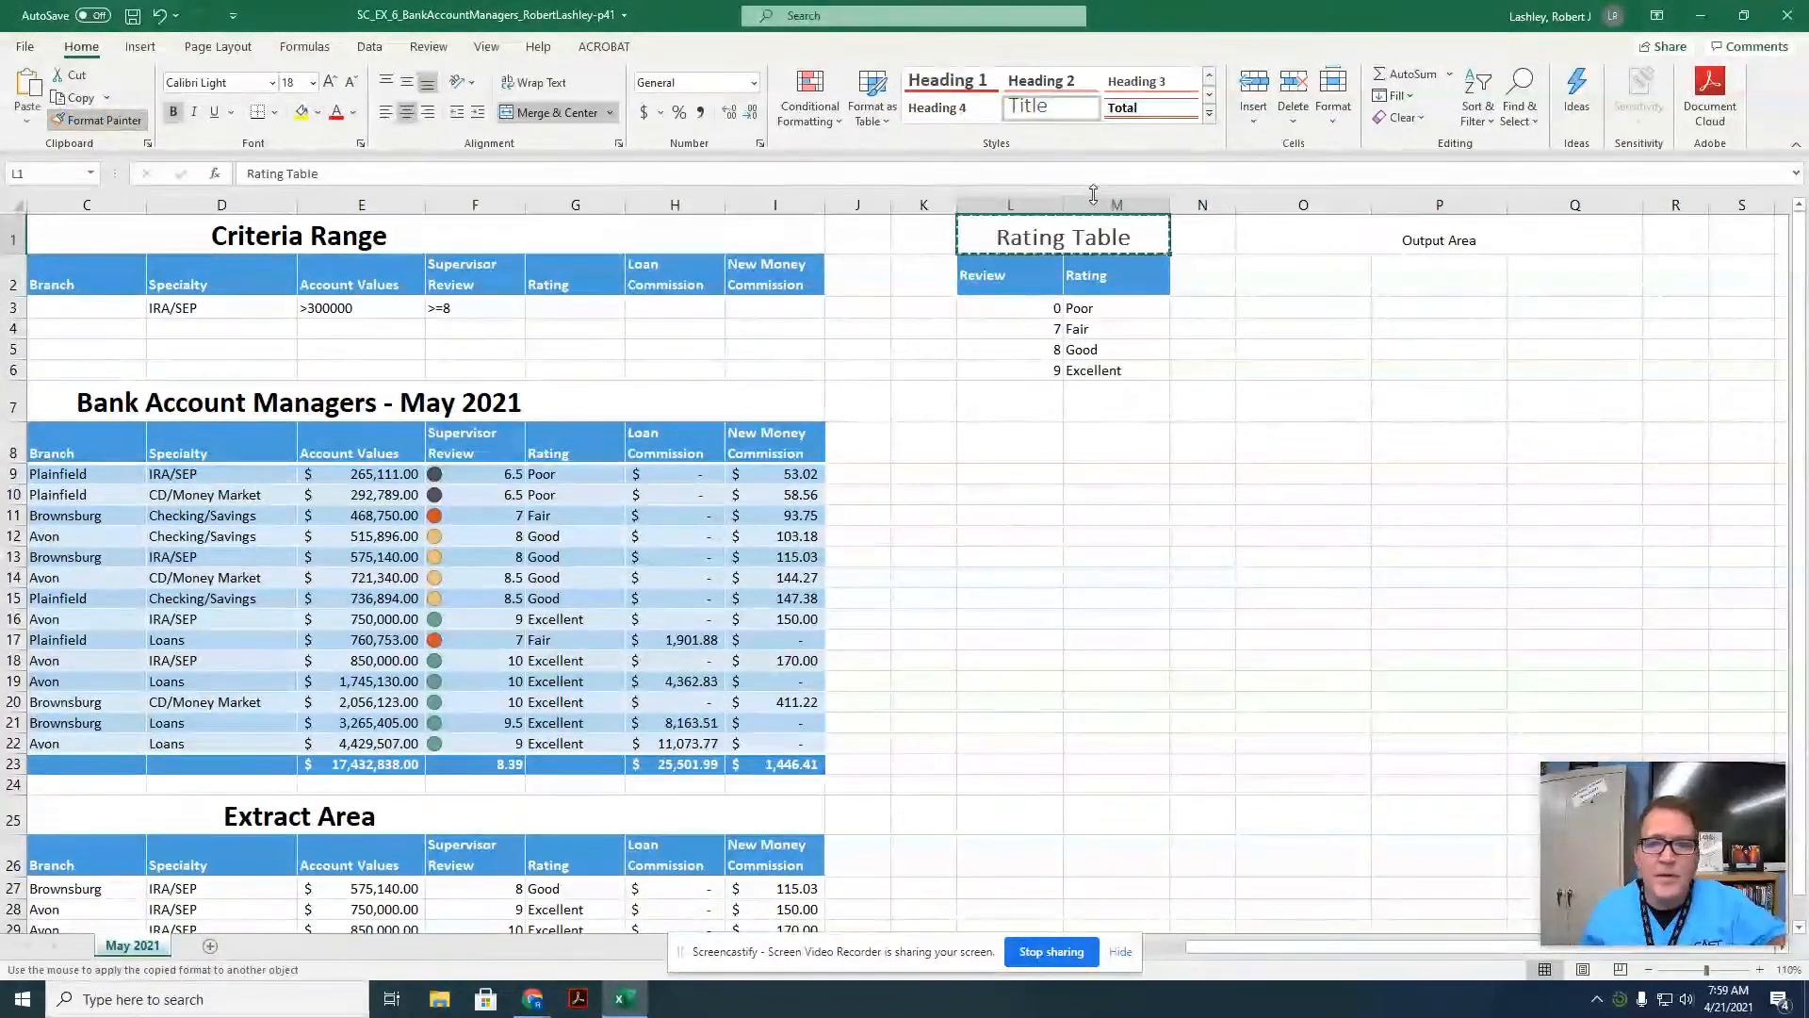
pyautogui.click(1264, 232)
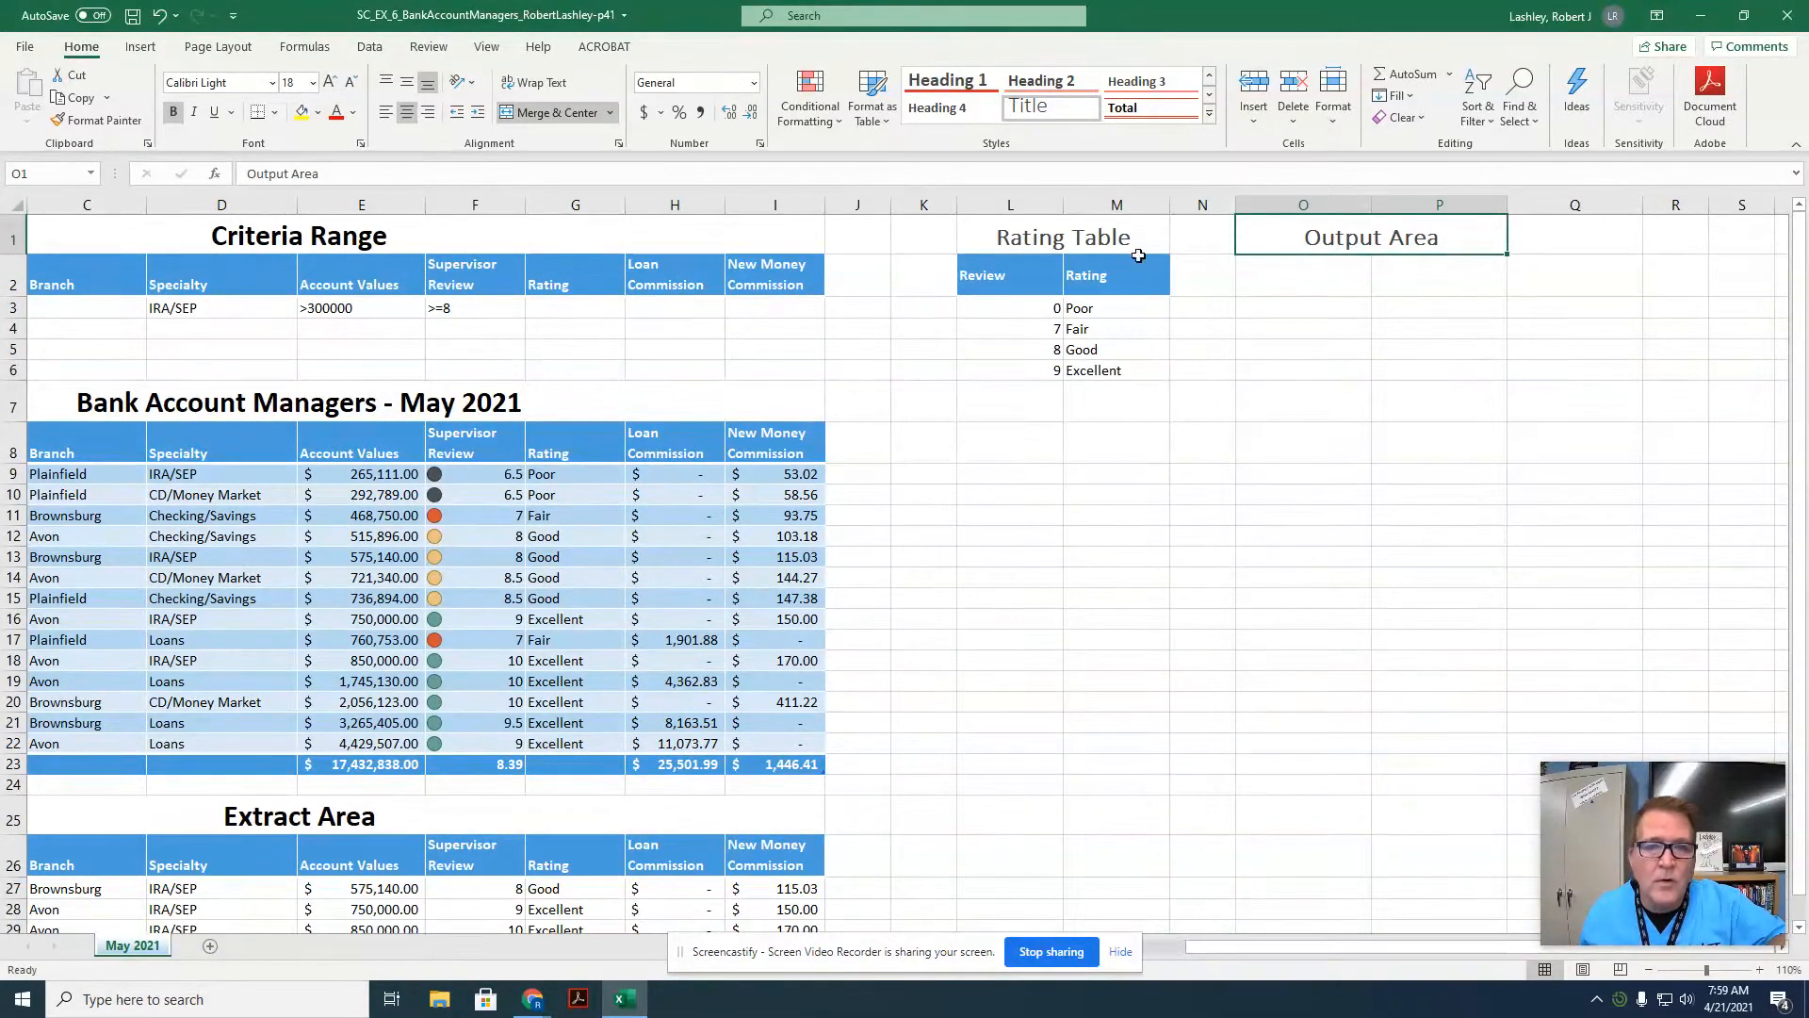
# Copy the formatting of the Review header in L2 onto the range O12:Q12.
pyautogui.click(1005, 274)
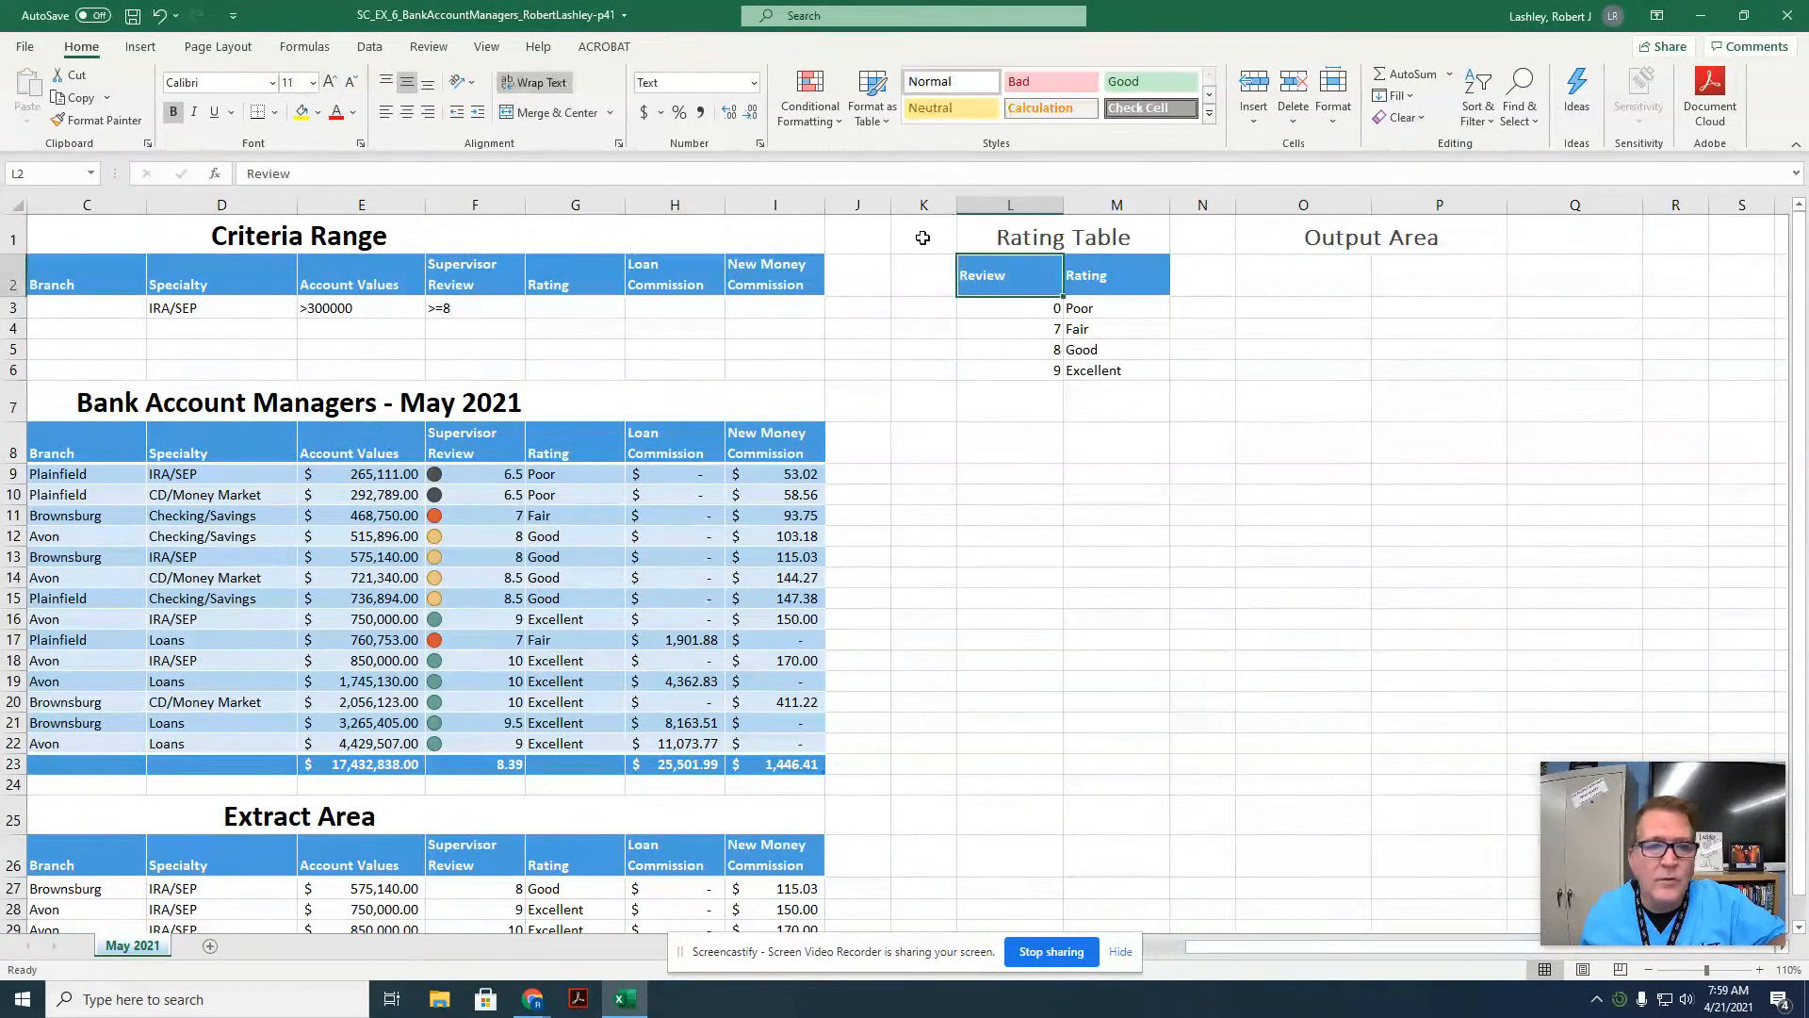
pyautogui.click(123, 120)
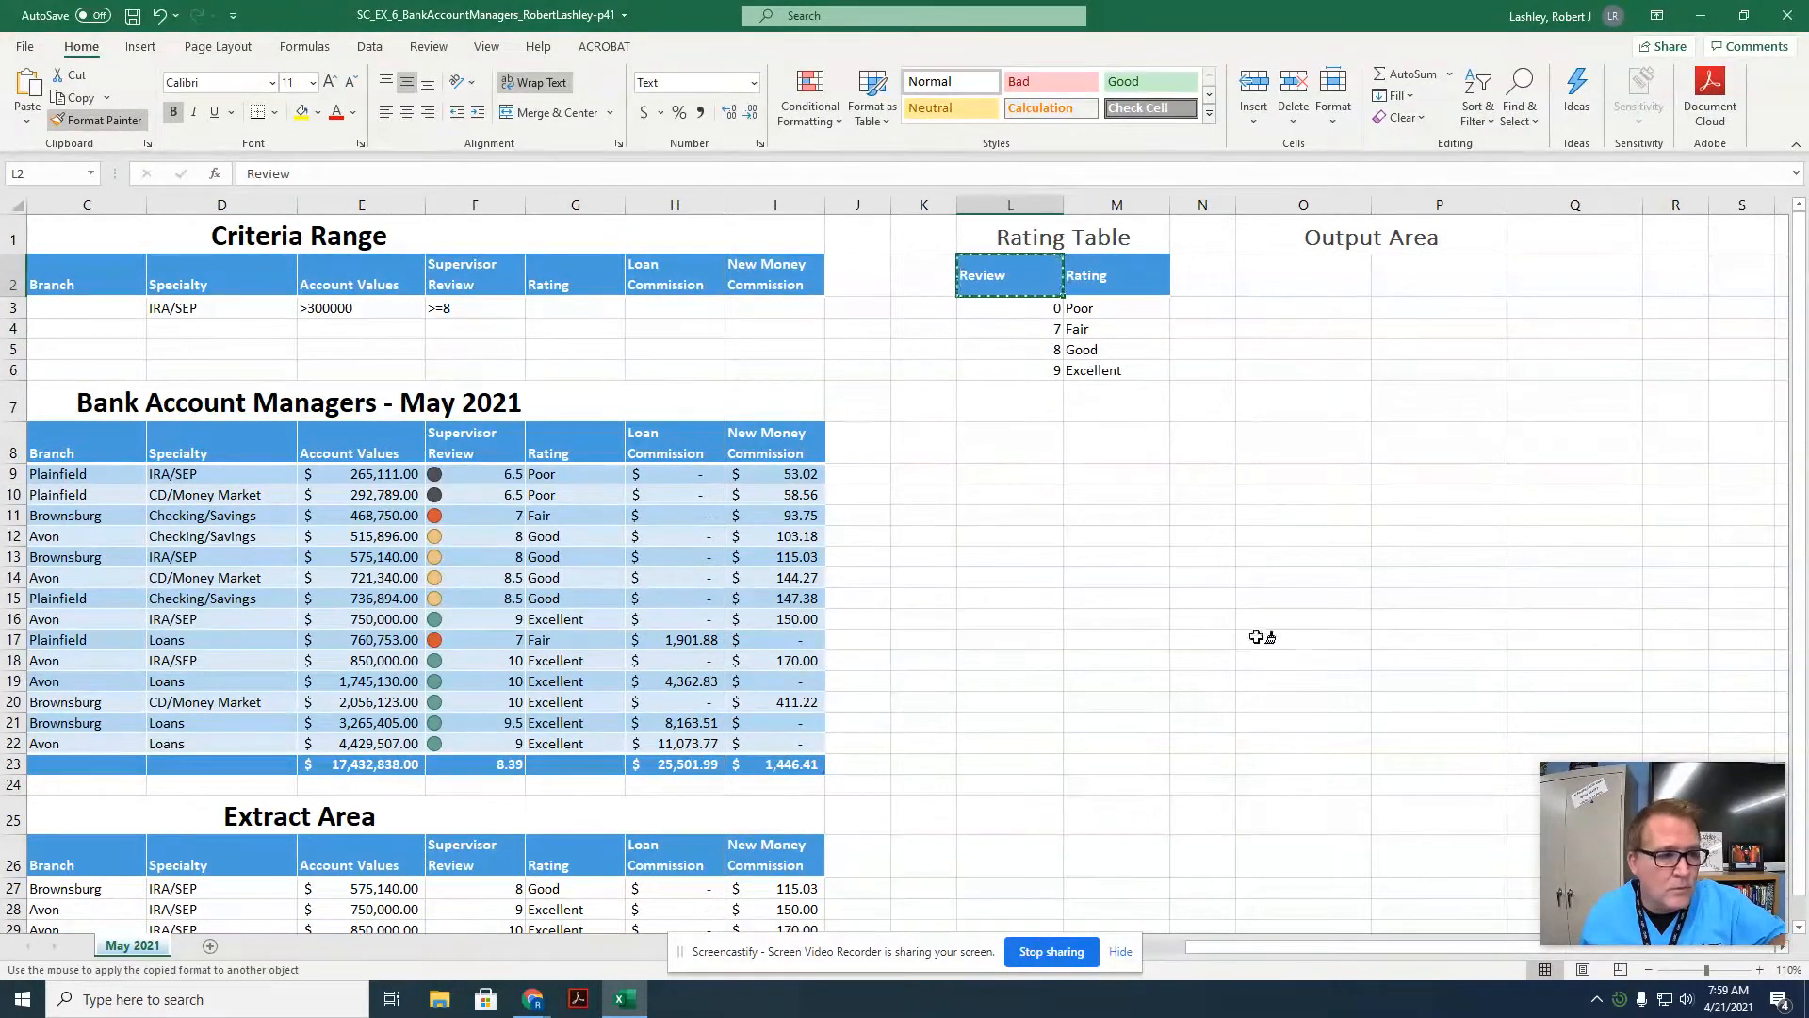
pyautogui.click(1289, 538)
pyautogui.moveTo(1289, 537); pyautogui.dragTo(1519, 536)
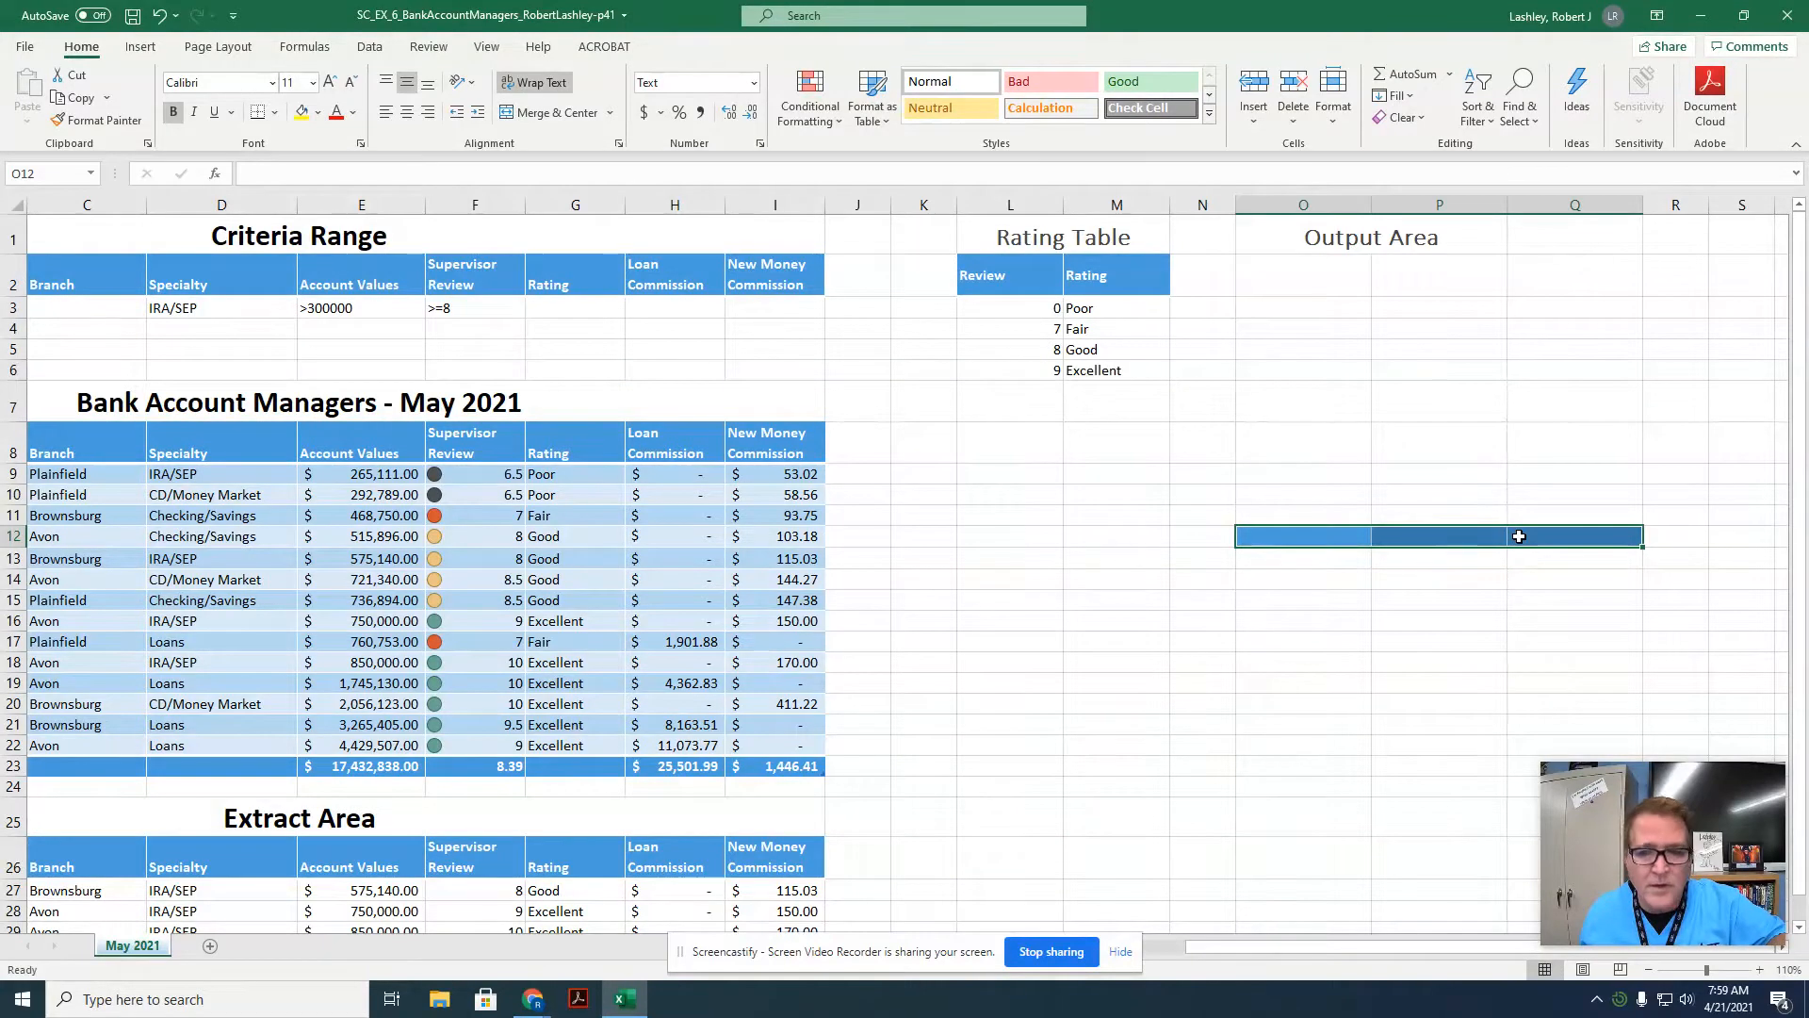
pyautogui.click(1299, 440)
pyautogui.click(1294, 408)
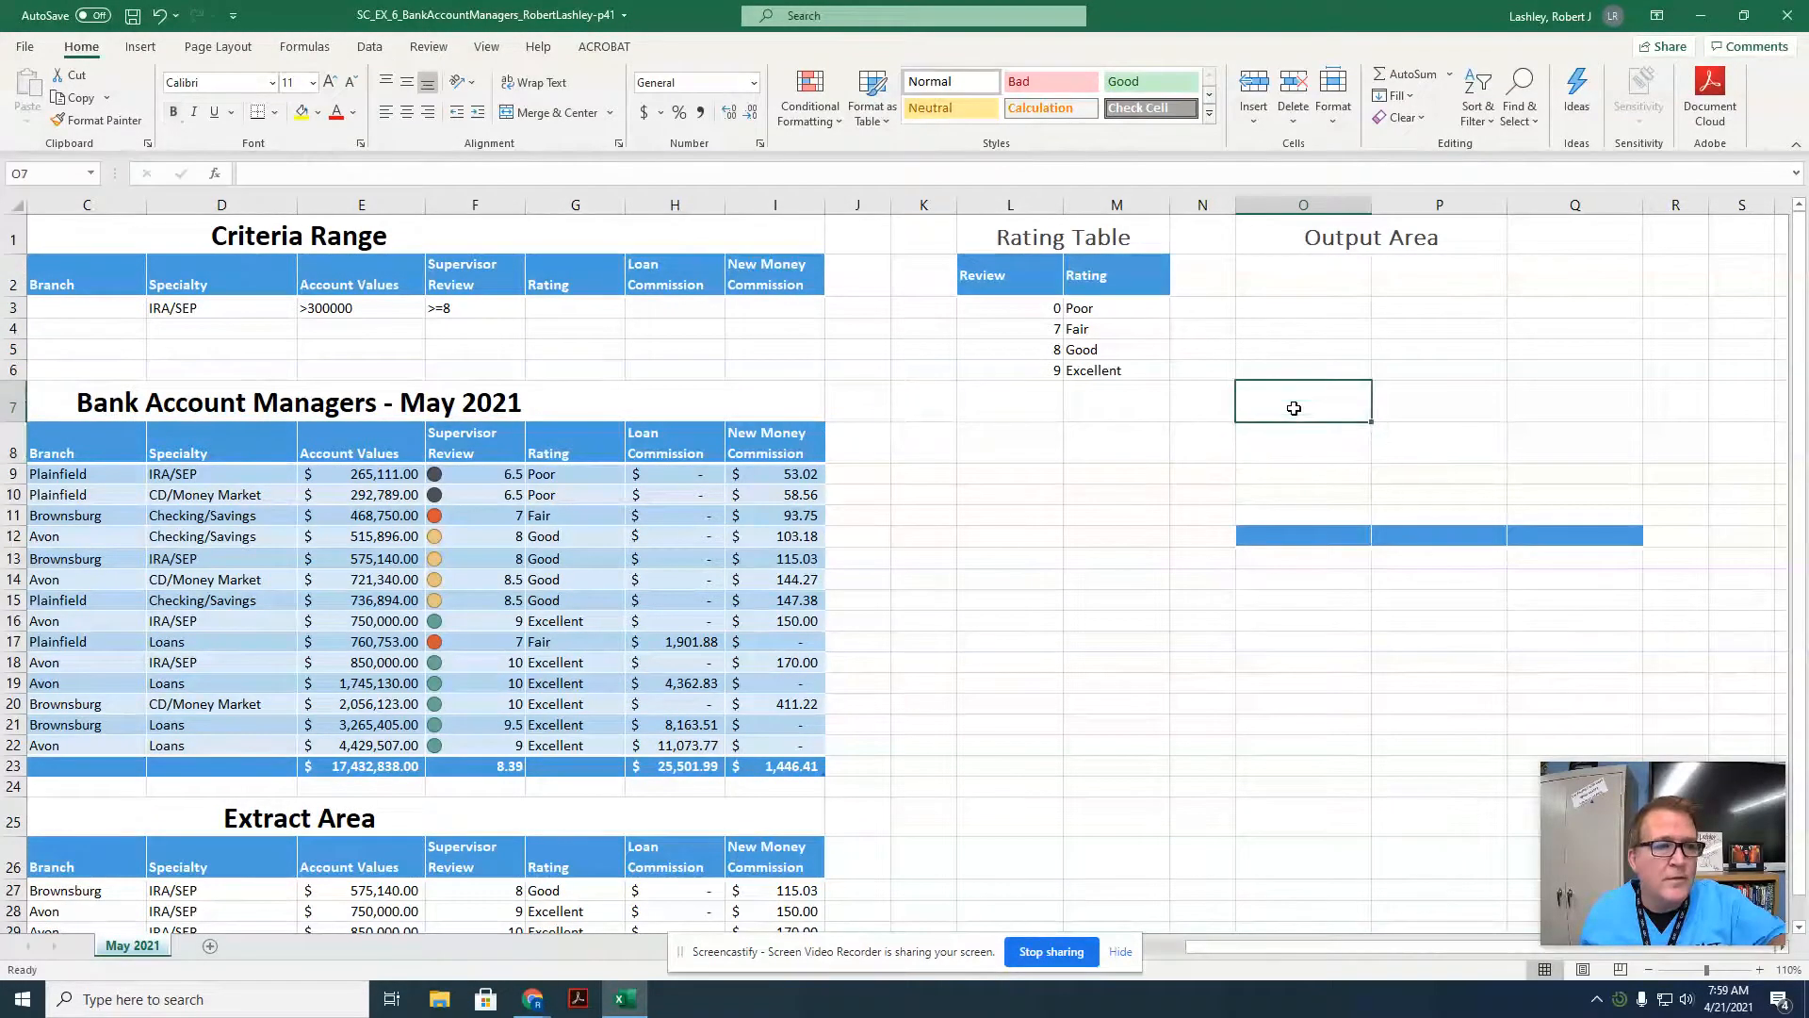
pyautogui.press('Up')
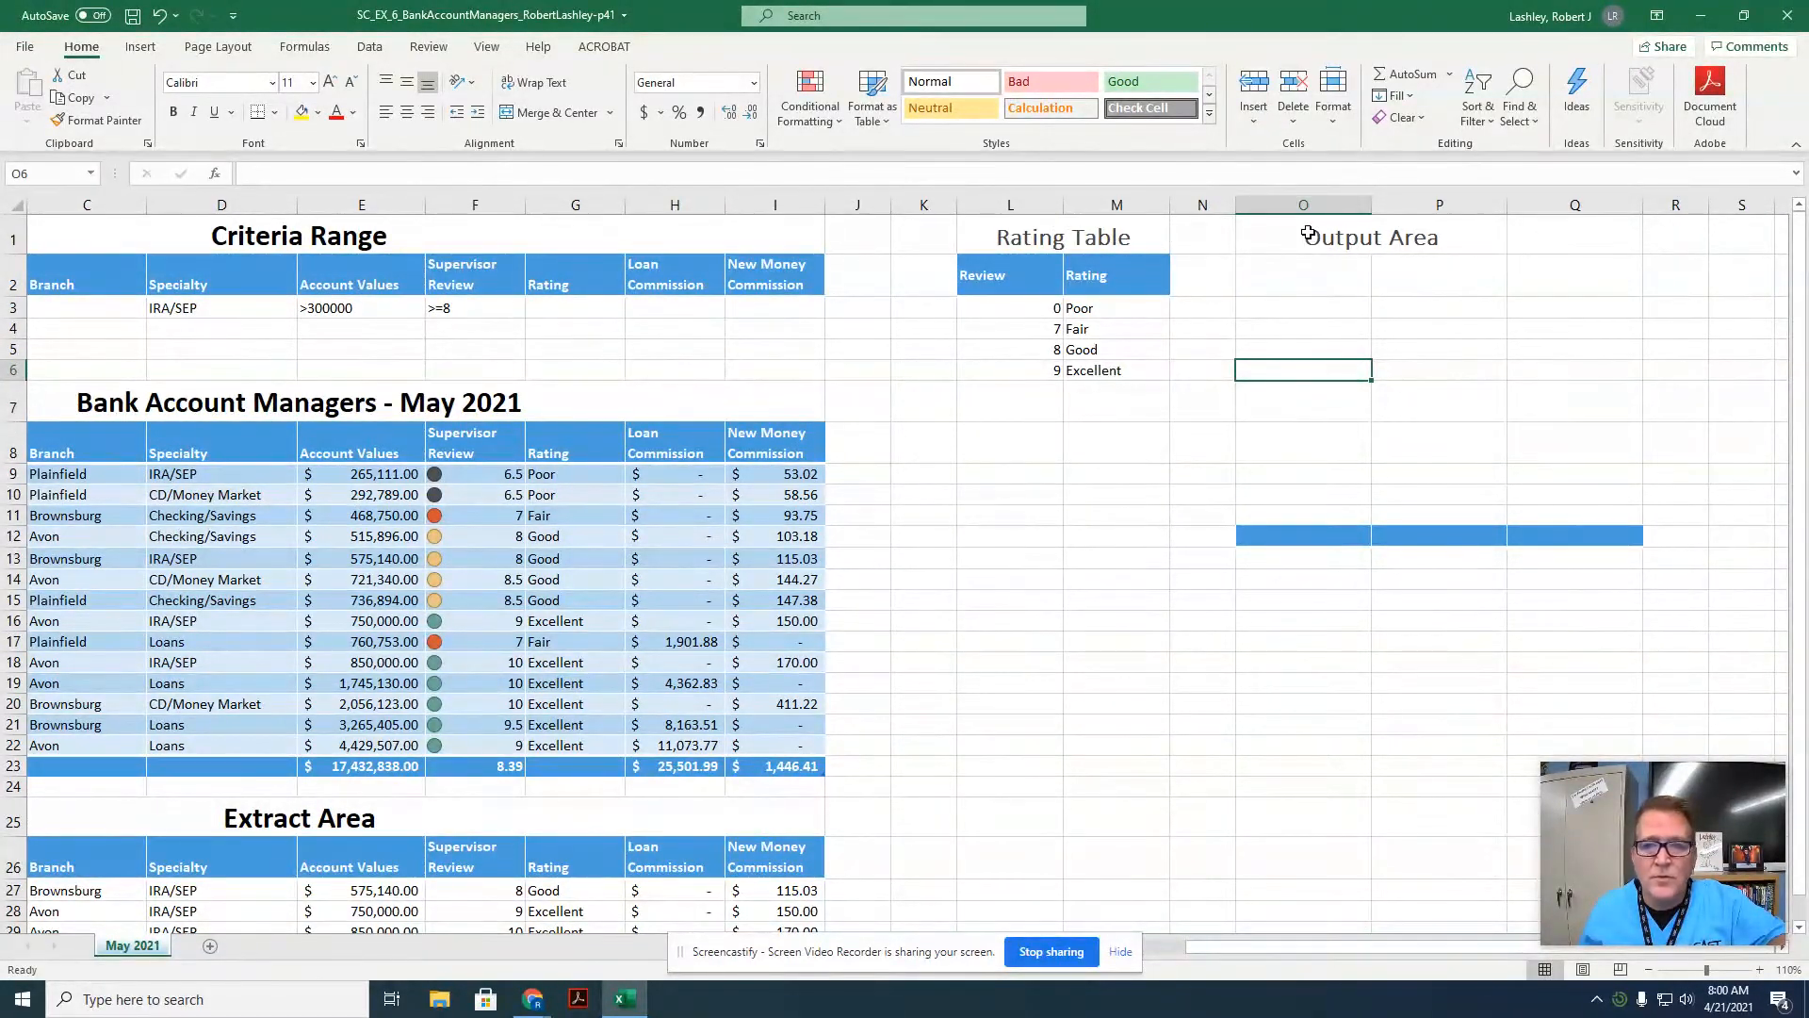
# Try to apply the Center Across Selection alignment to the Output Area title over the range O1:Q1.
pyautogui.moveTo(1308, 234); pyautogui.dragTo(1541, 241)
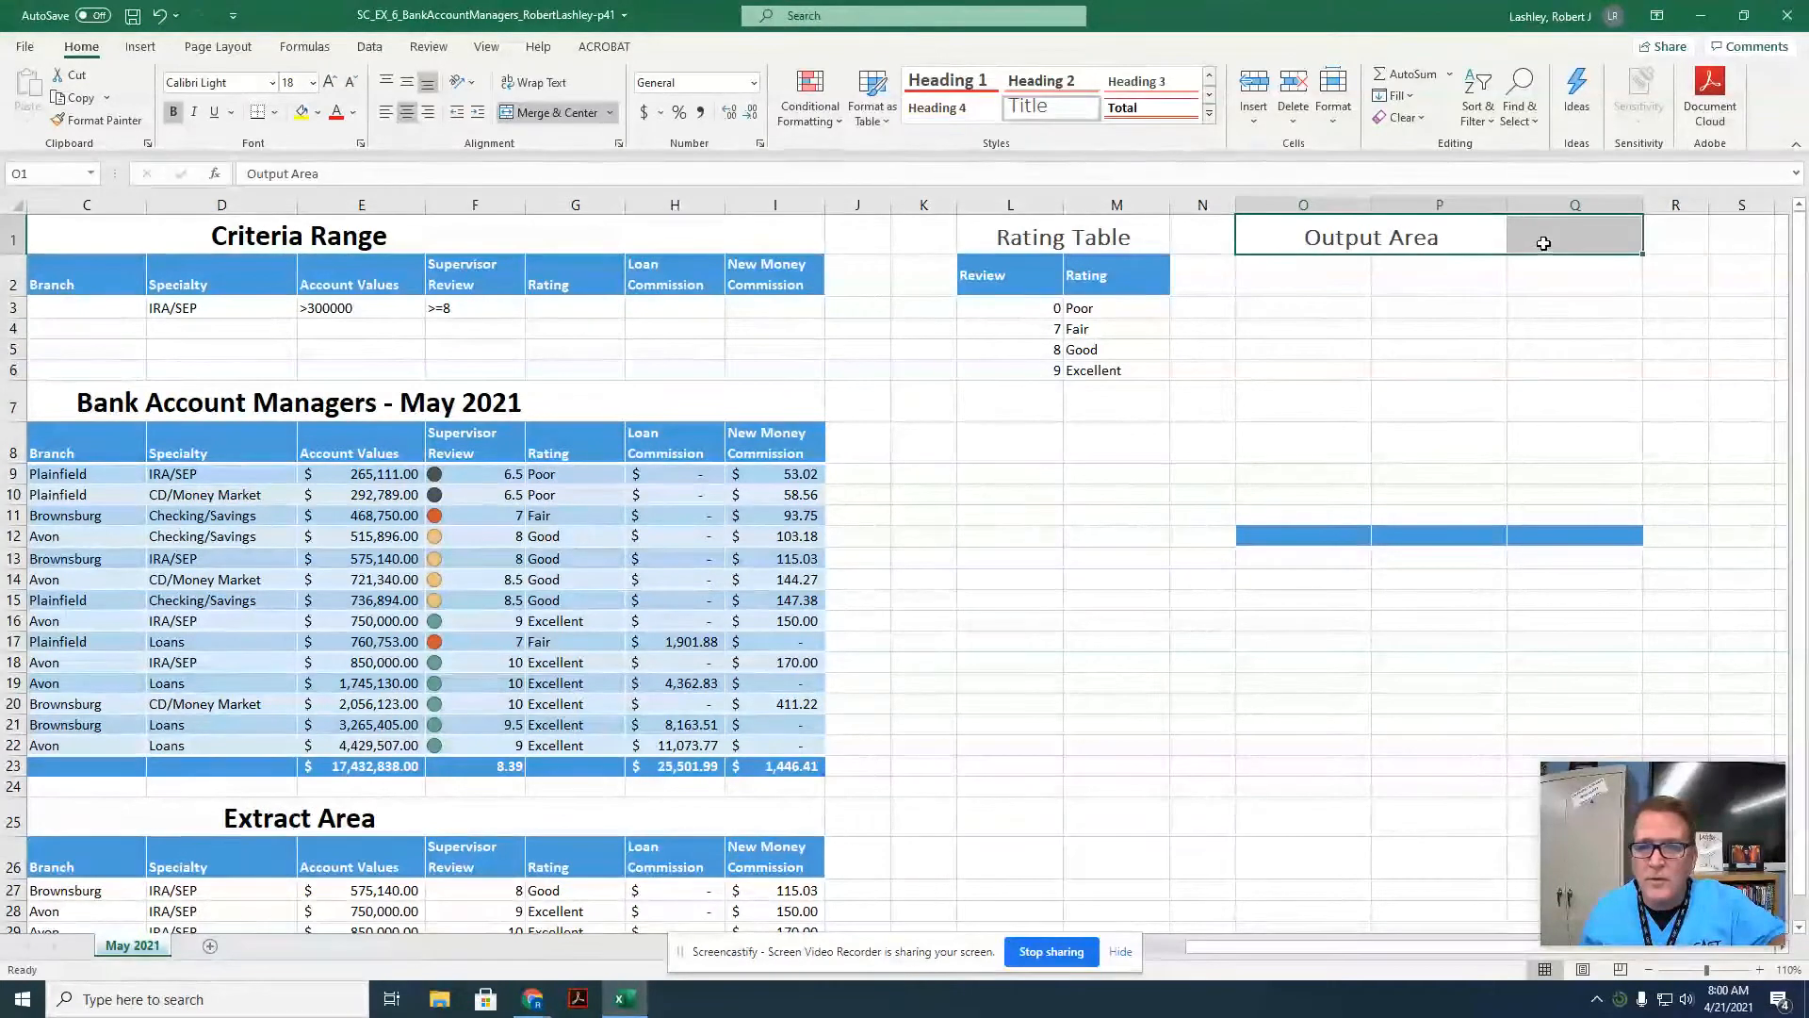
pyautogui.rightClick(1543, 243)
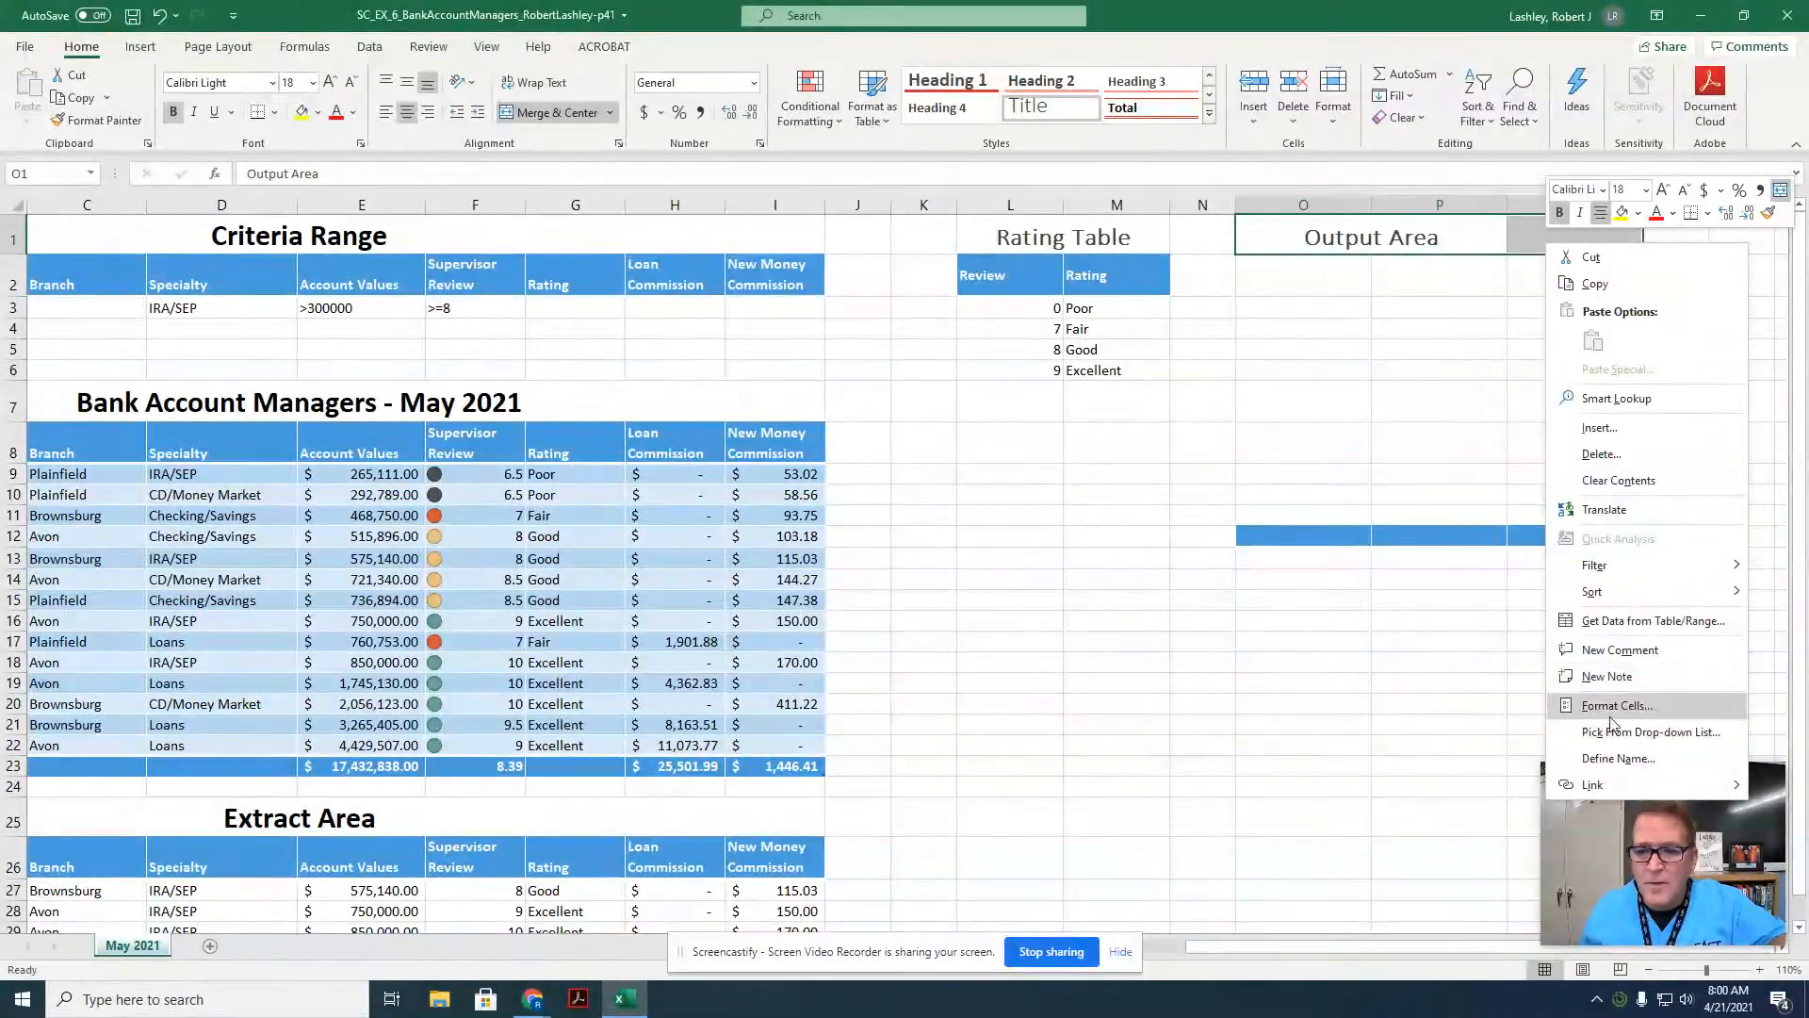
pyautogui.click(1611, 714)
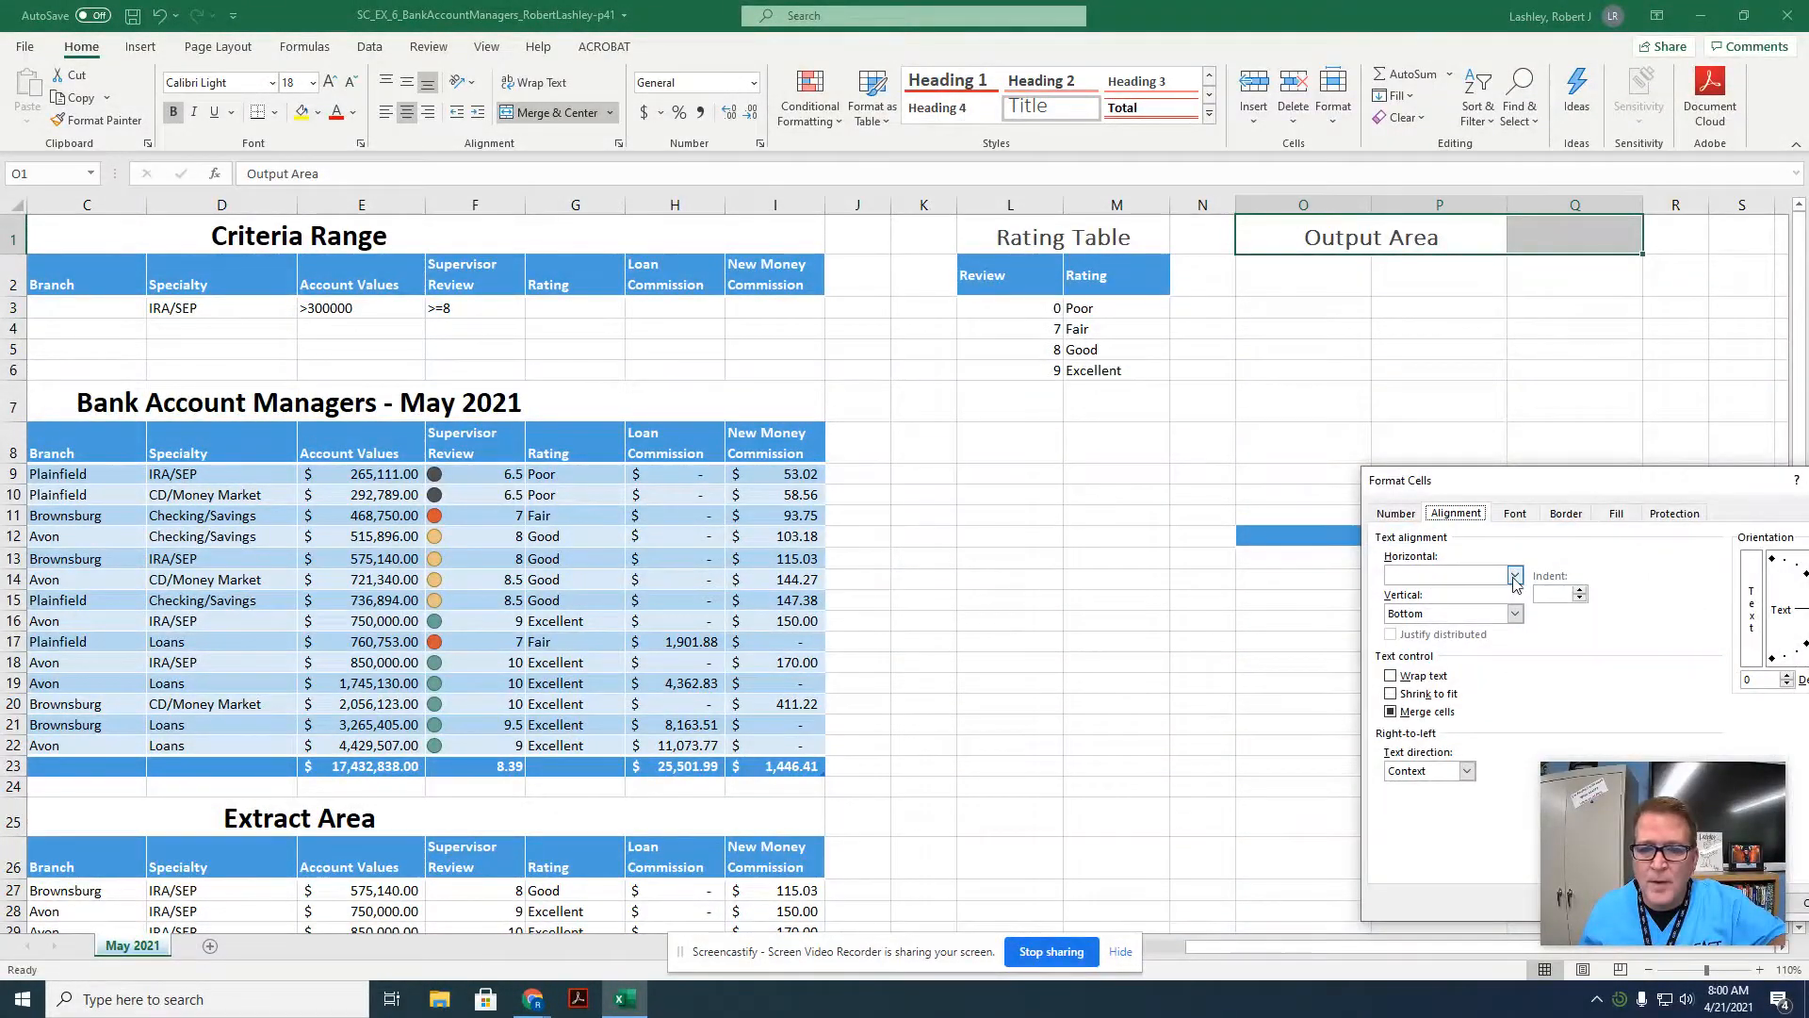
pyautogui.click(1514, 579)
pyautogui.click(1470, 667)
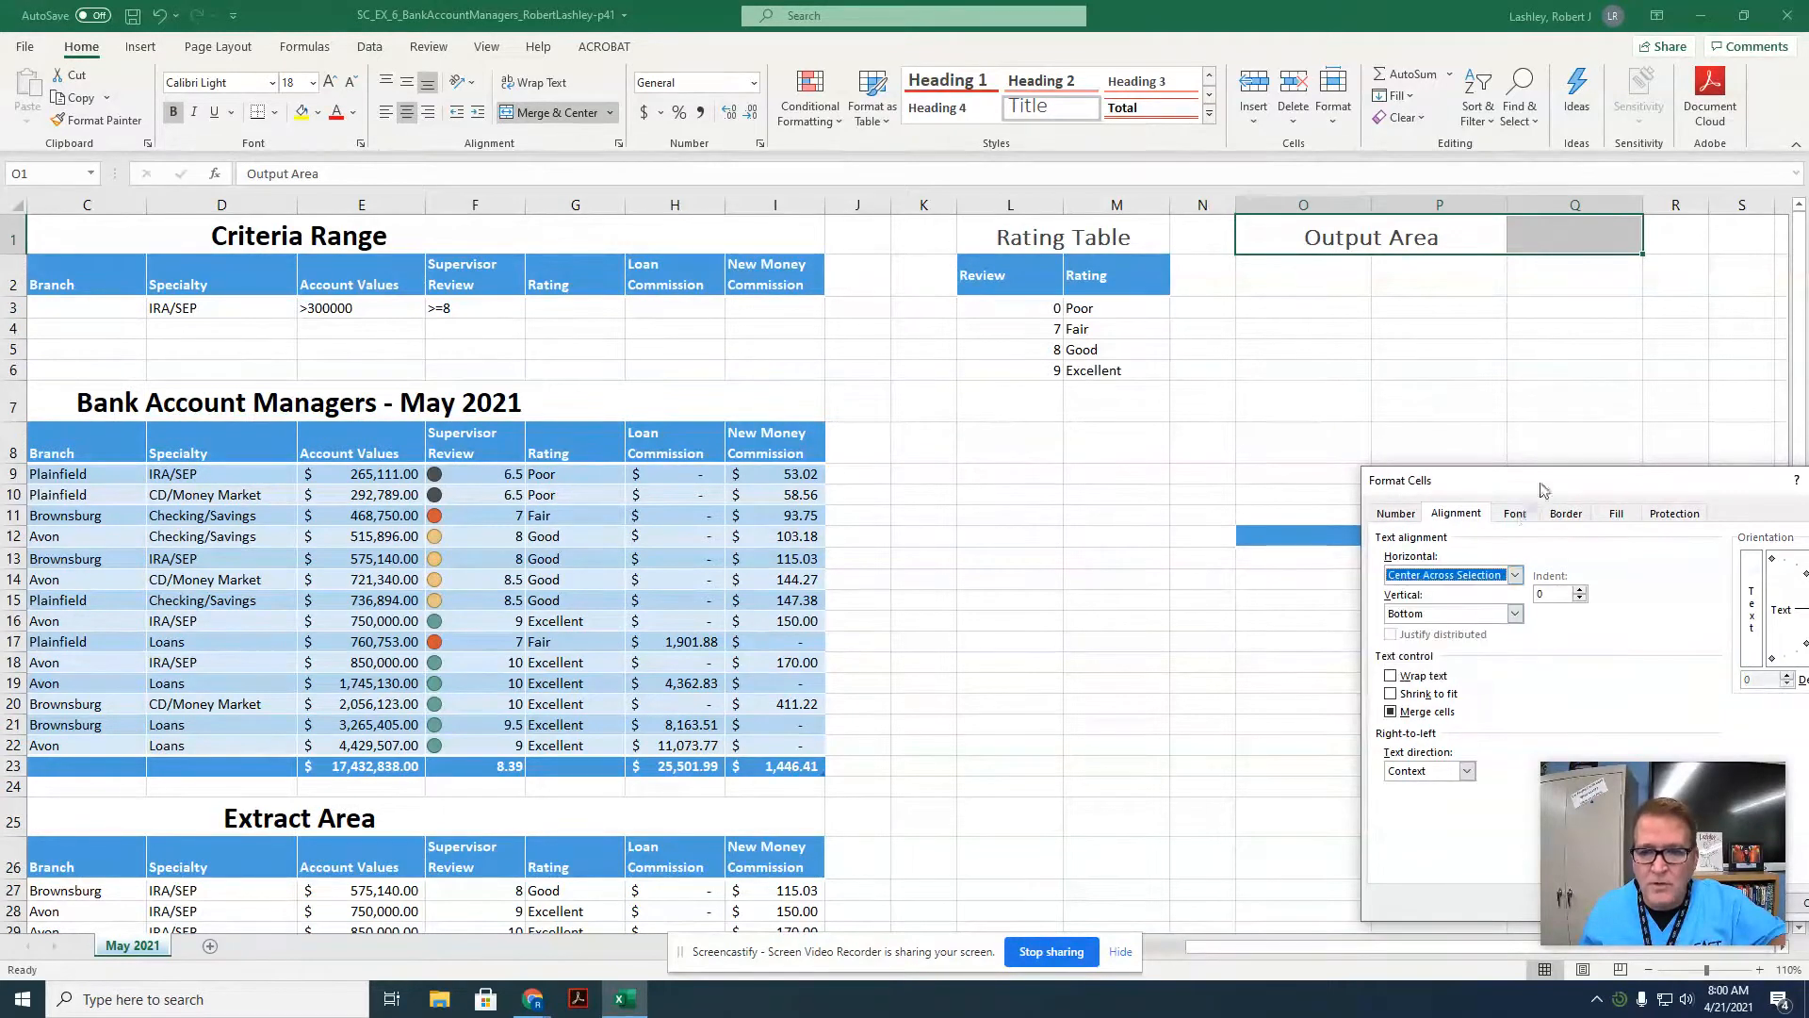
pyautogui.moveTo(1543, 489); pyautogui.dragTo(1401, 320)
pyautogui.click(1591, 737)
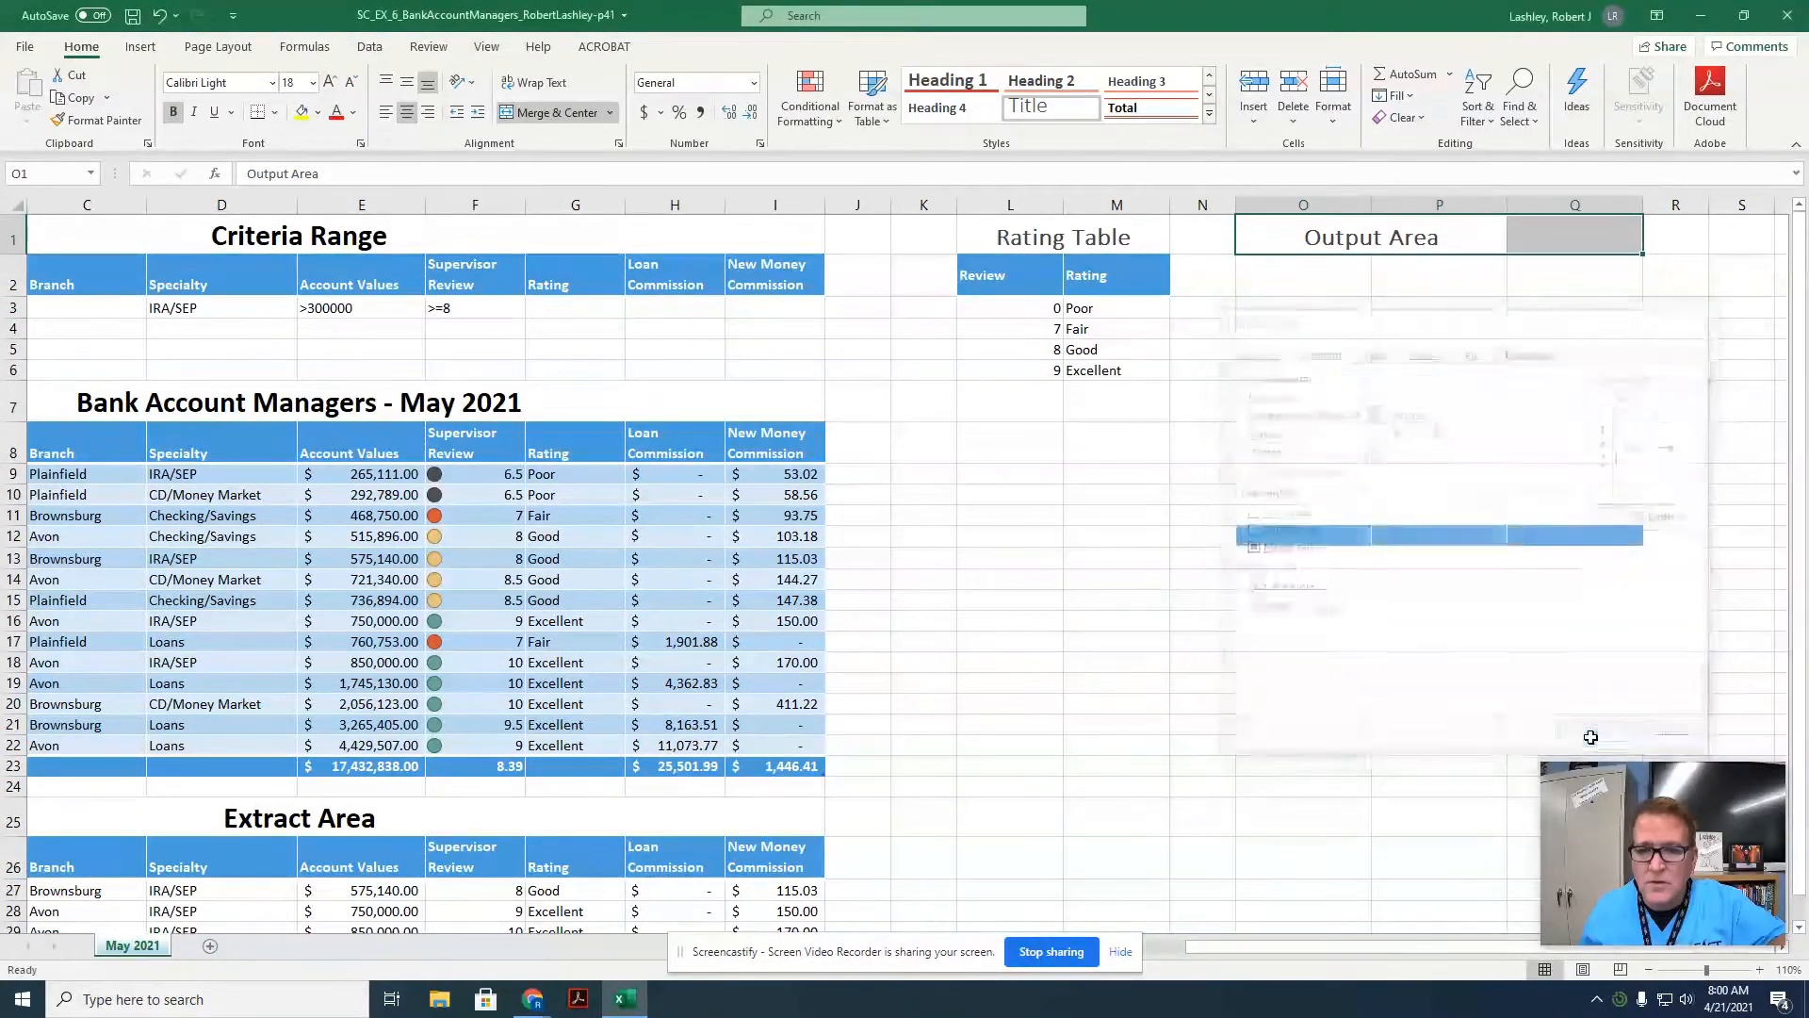
# Unmerge the cells holding the Output Area title in row 1.
pyautogui.keyDown('shift'); pyautogui.click(1500, 237); pyautogui.keyUp('shift')
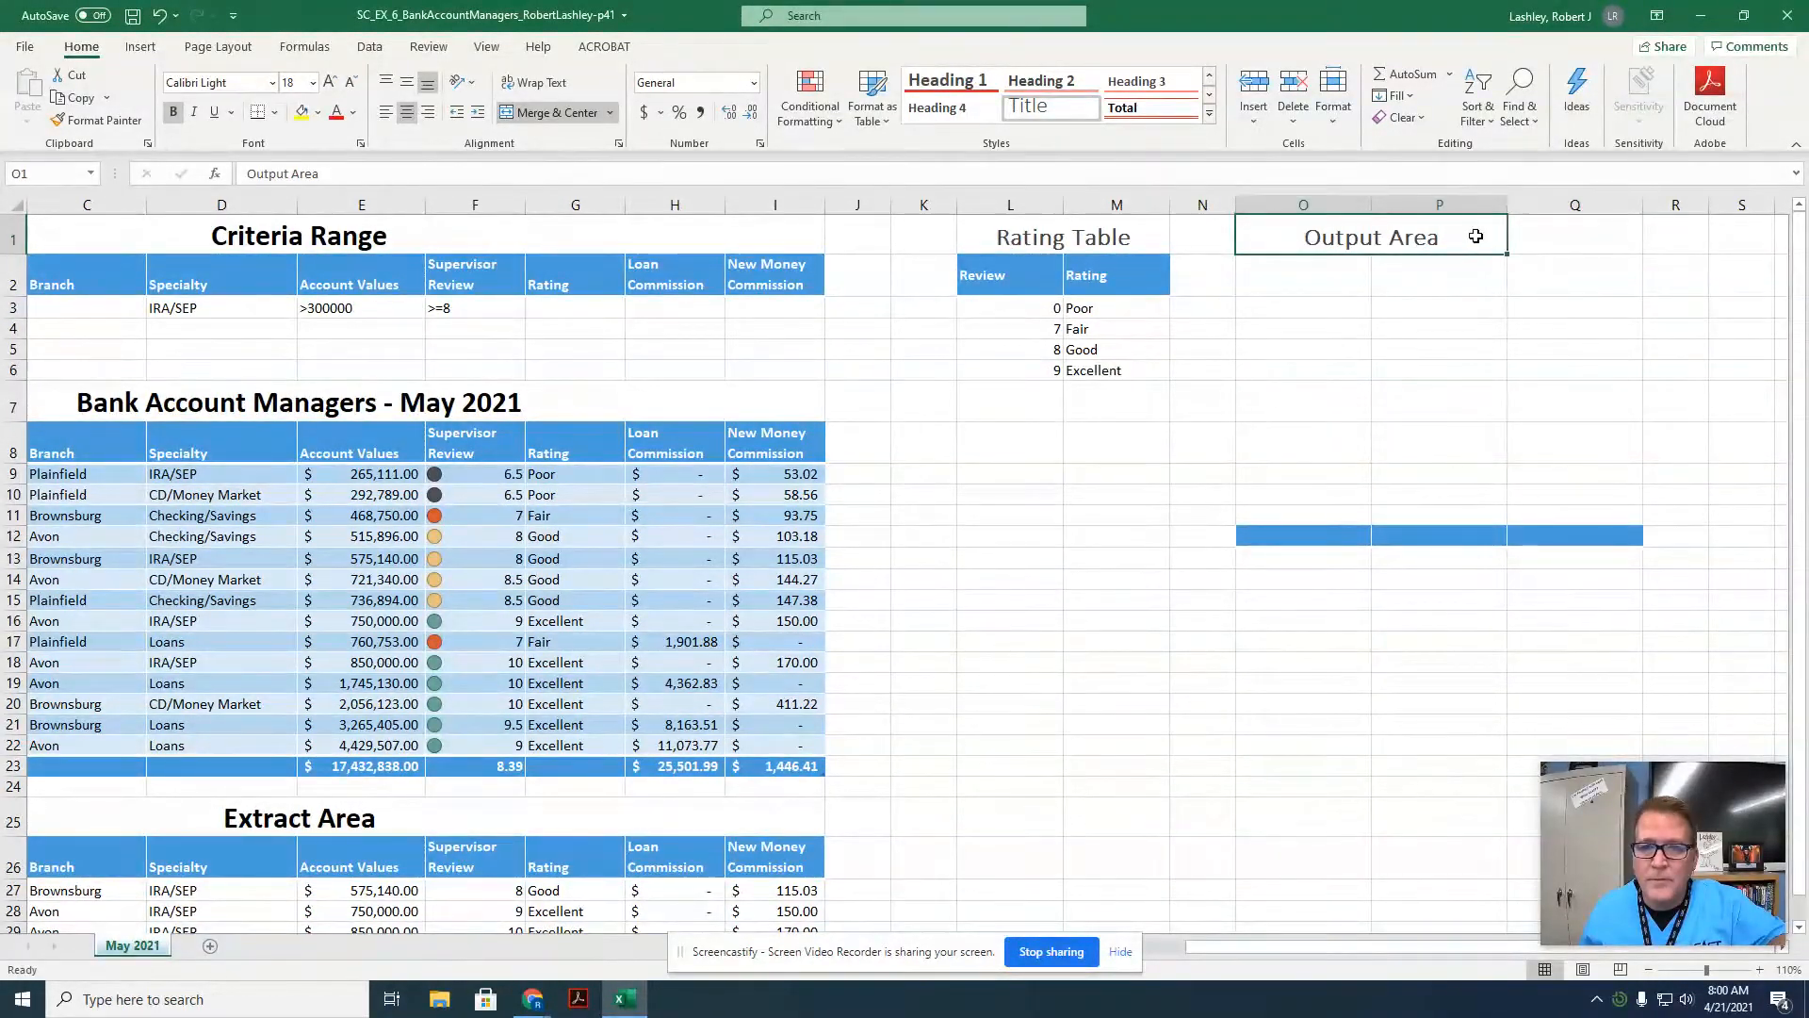
pyautogui.keyDown('shift'); pyautogui.click(1518, 235); pyautogui.keyUp('shift')
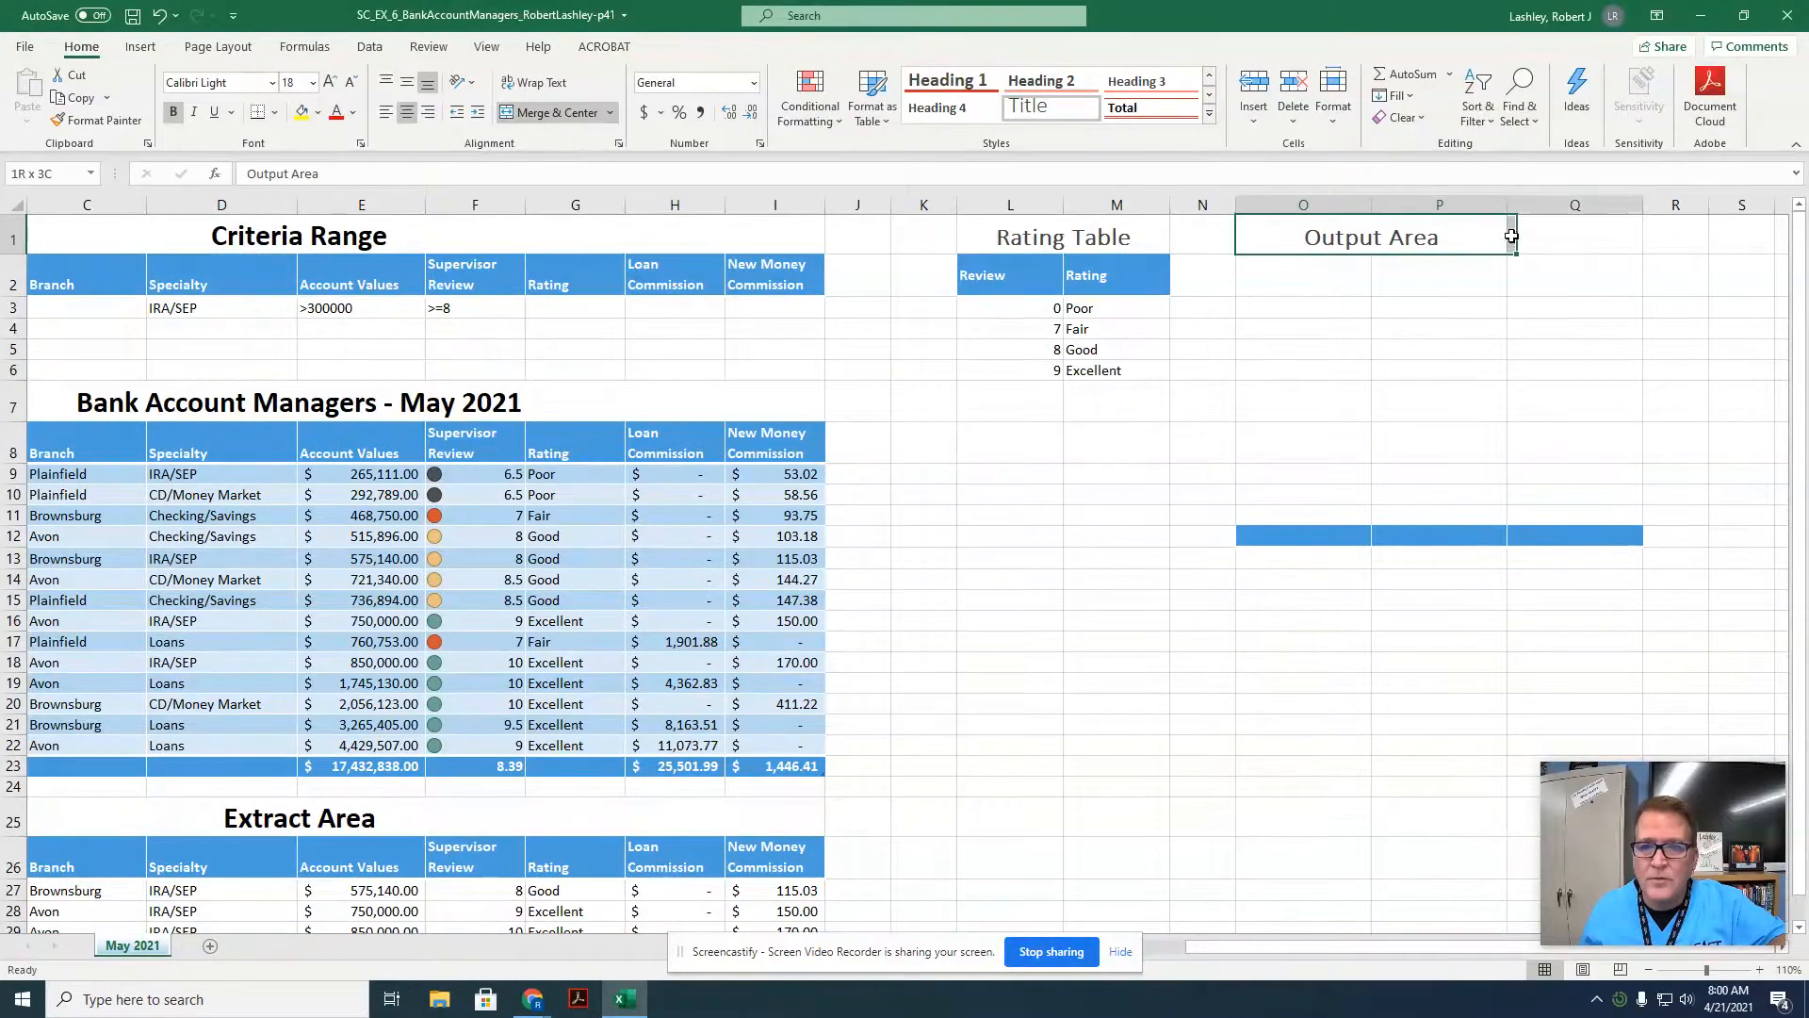
pyautogui.click(551, 123)
# Center the unmerged Output Area title over O1:Q1 using the Center Across Selection horizontal alignment.
pyautogui.moveTo(1300, 234); pyautogui.dragTo(1529, 243)
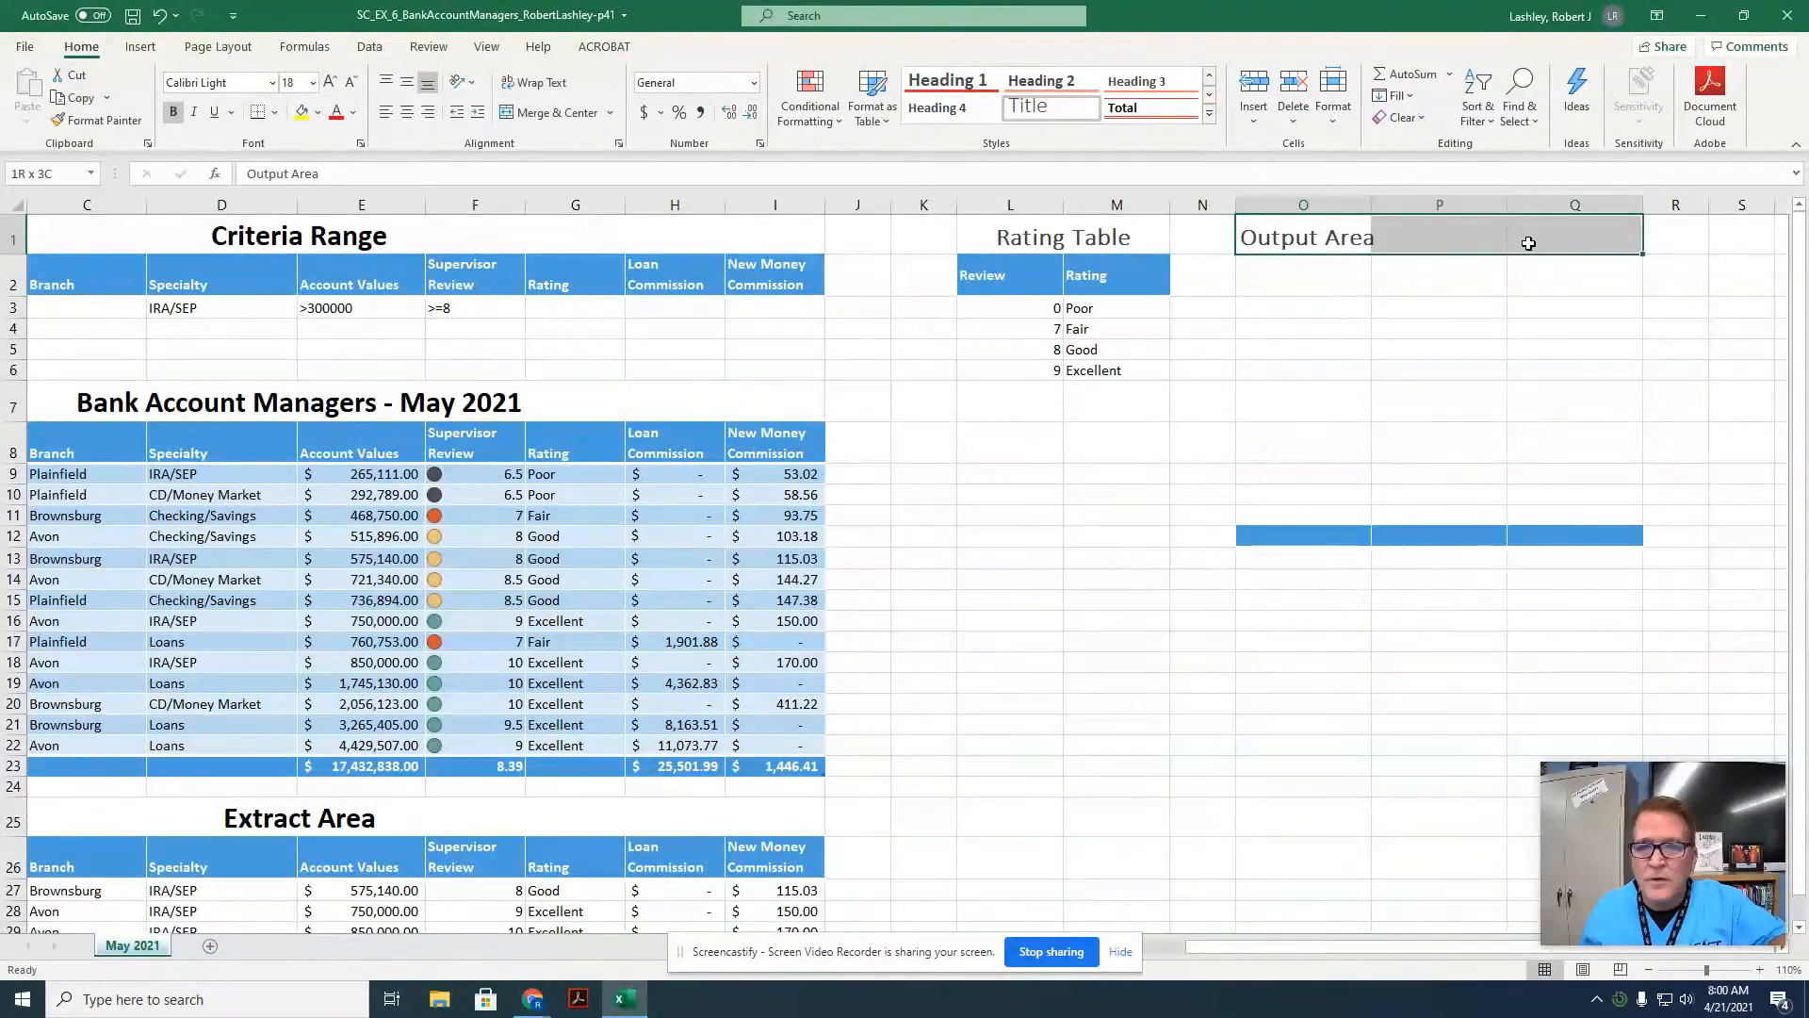
pyautogui.rightClick(1528, 243)
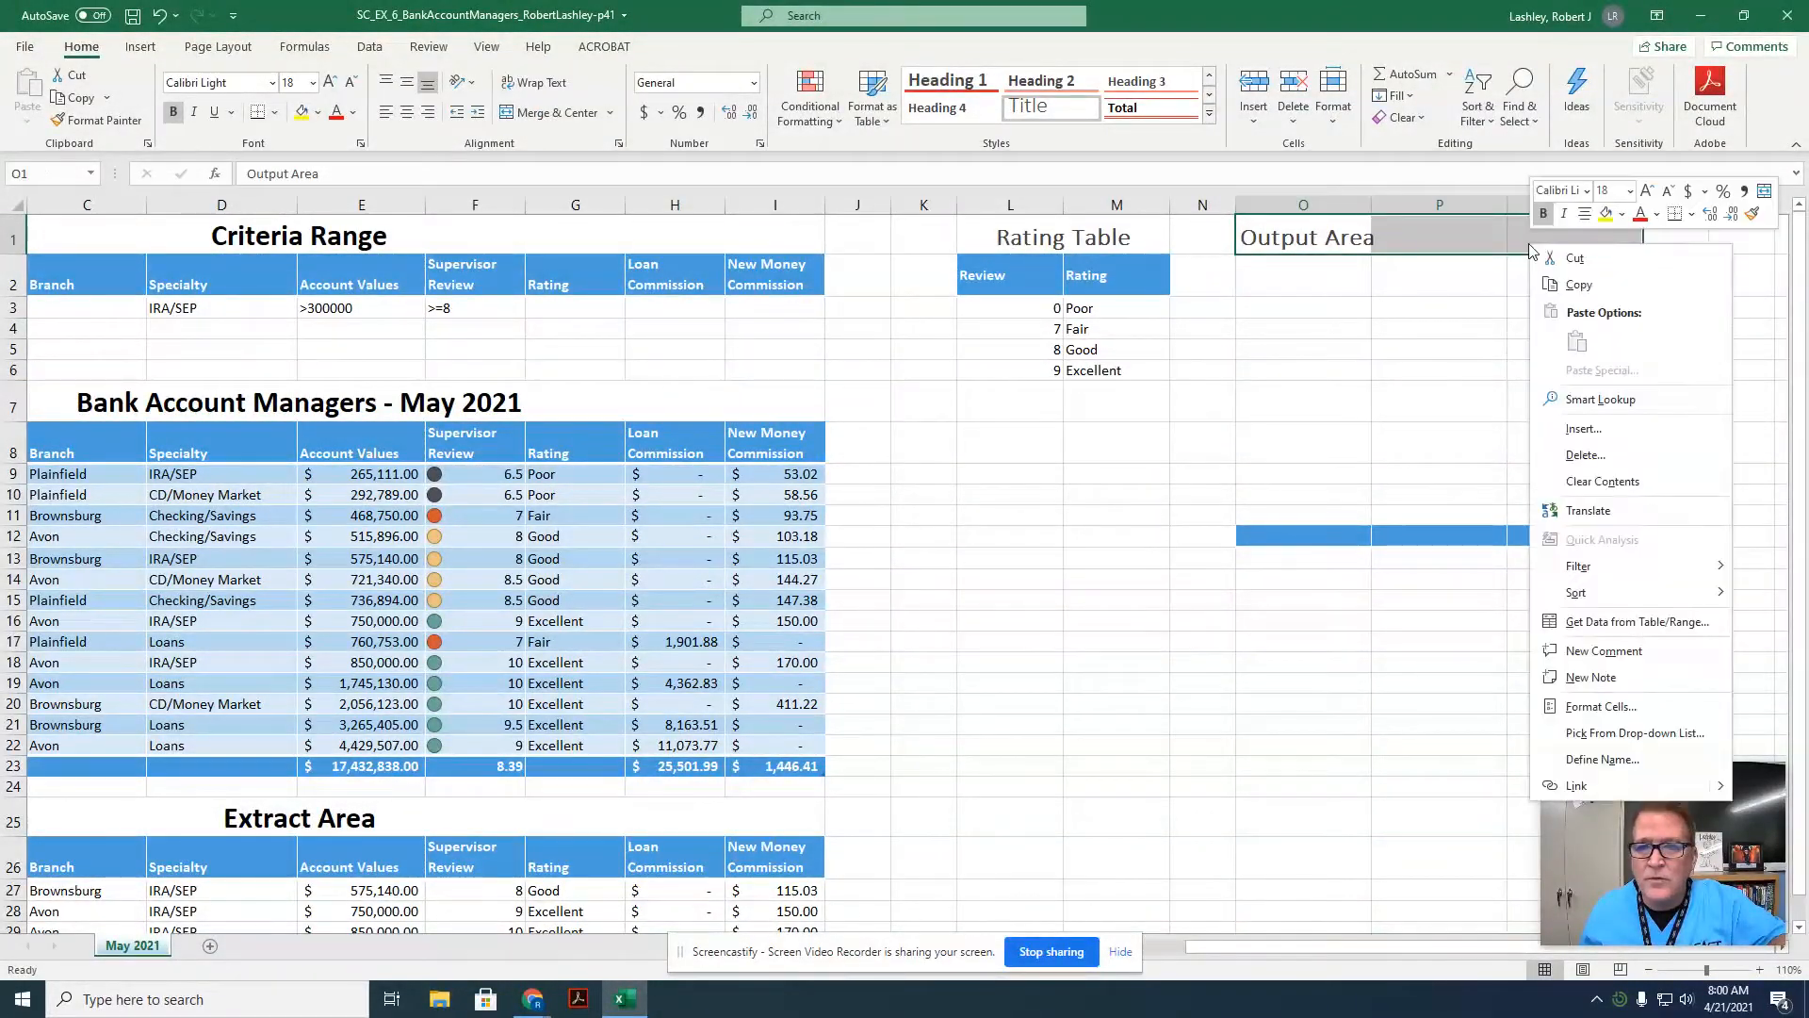
pyautogui.click(1615, 705)
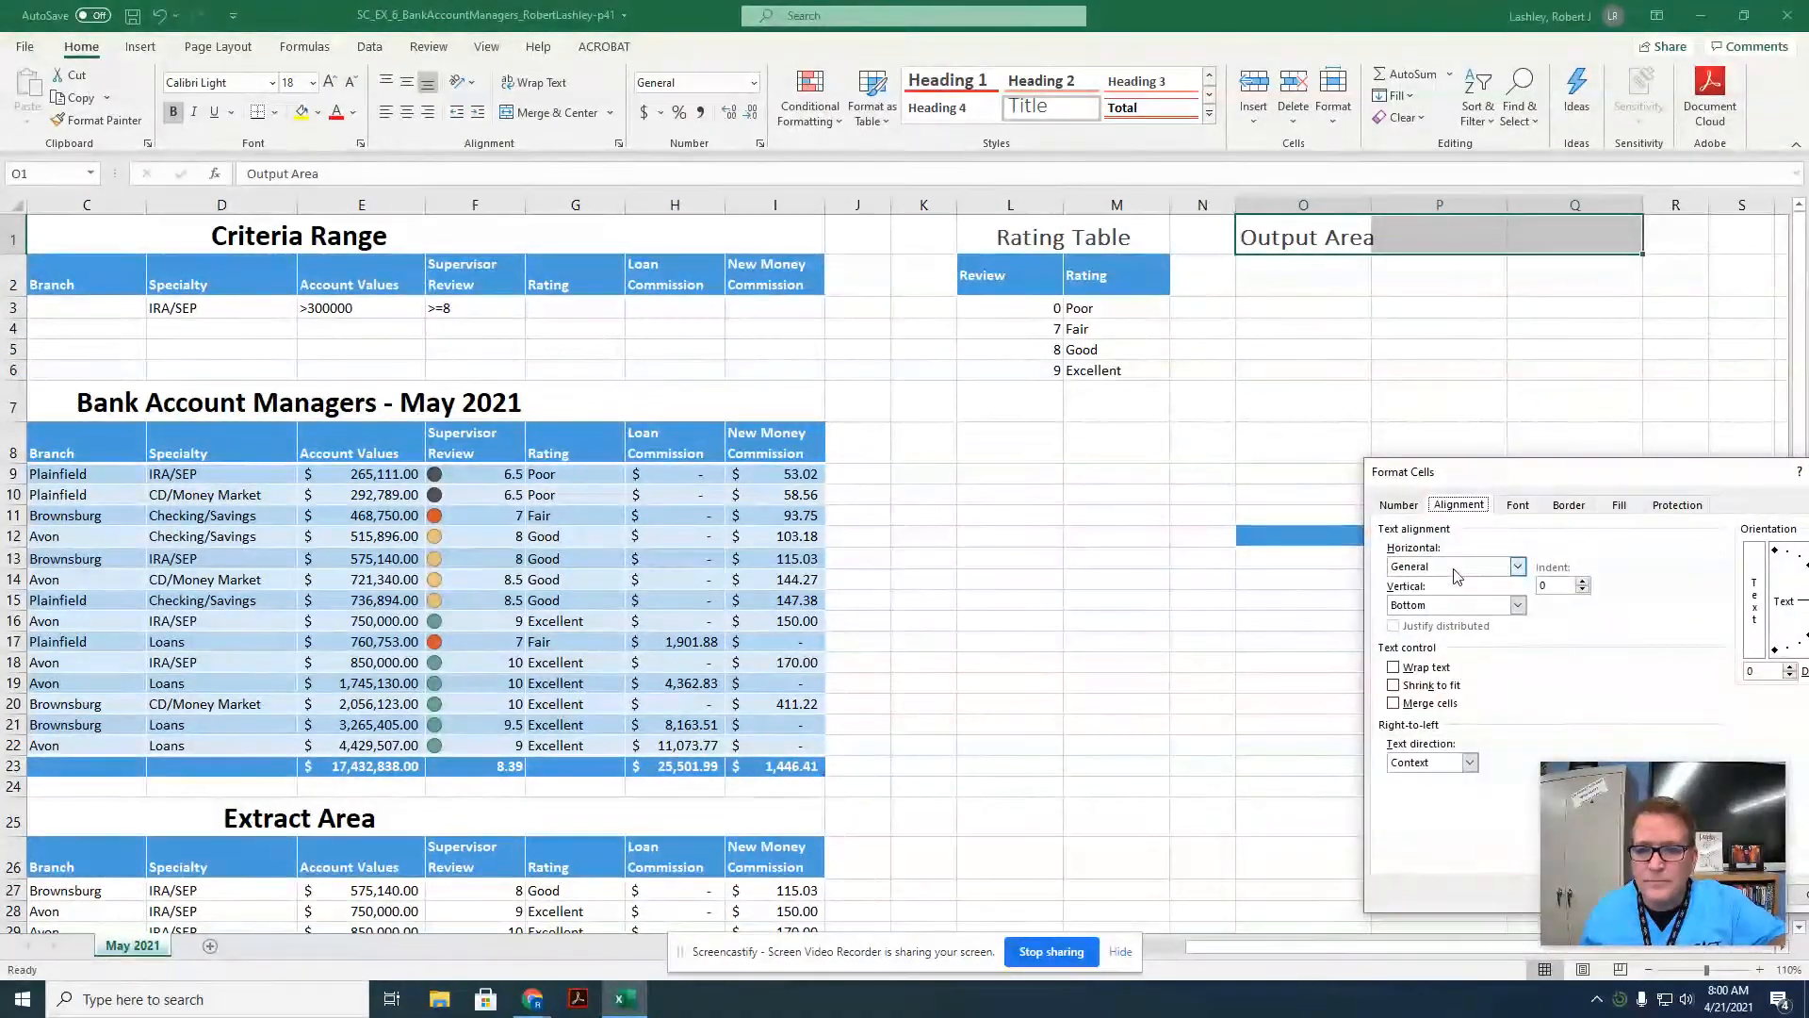
pyautogui.click(1456, 567)
pyautogui.click(1469, 660)
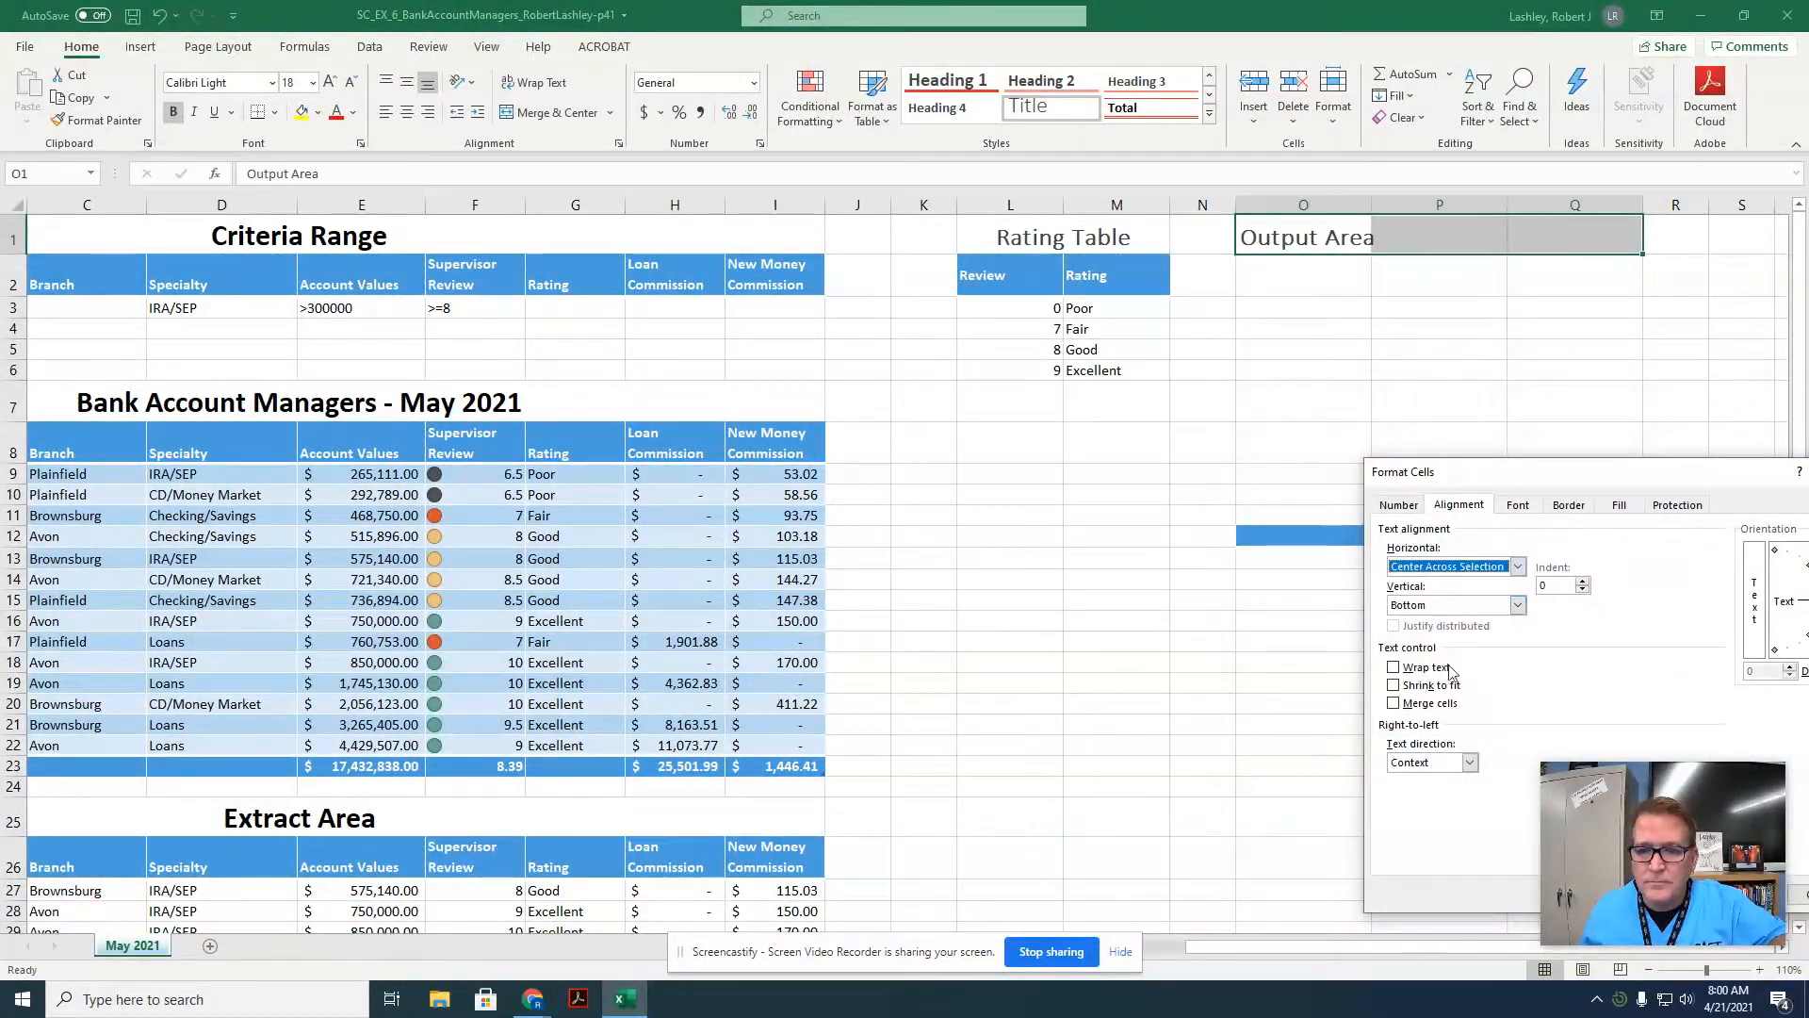
pyautogui.moveTo(1531, 474); pyautogui.dragTo(1368, 327)
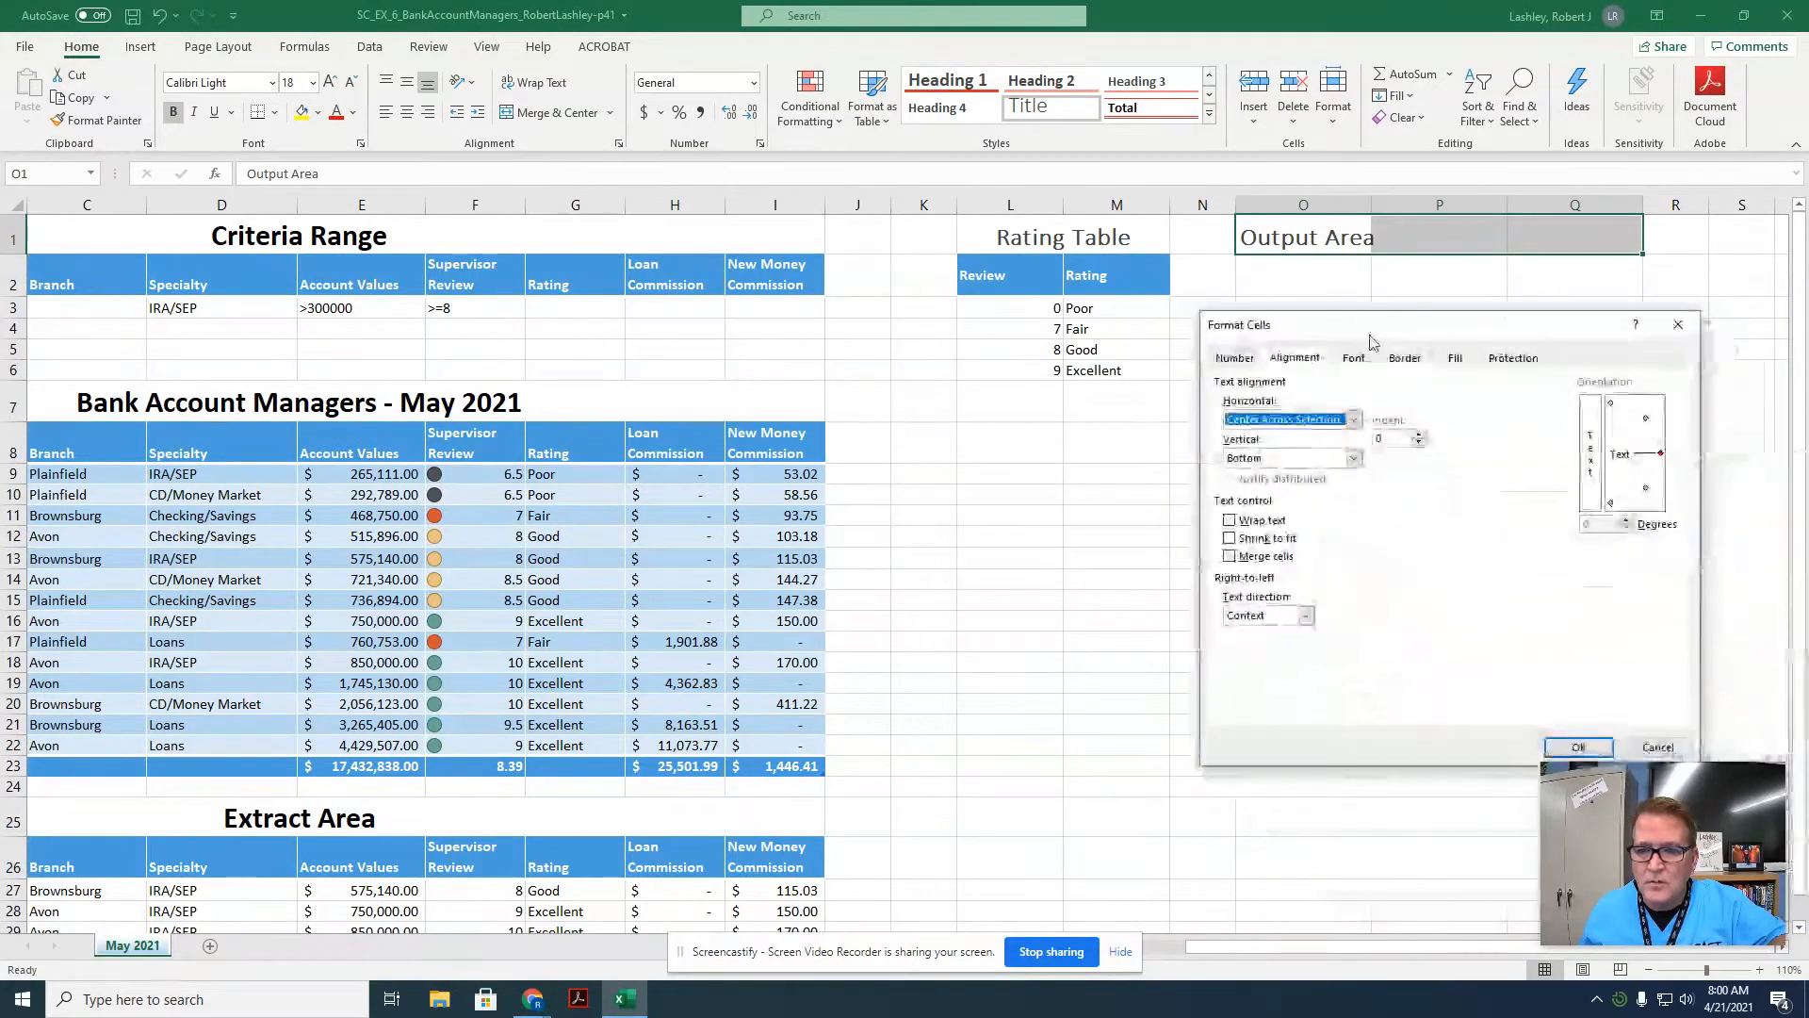
pyautogui.click(1578, 747)
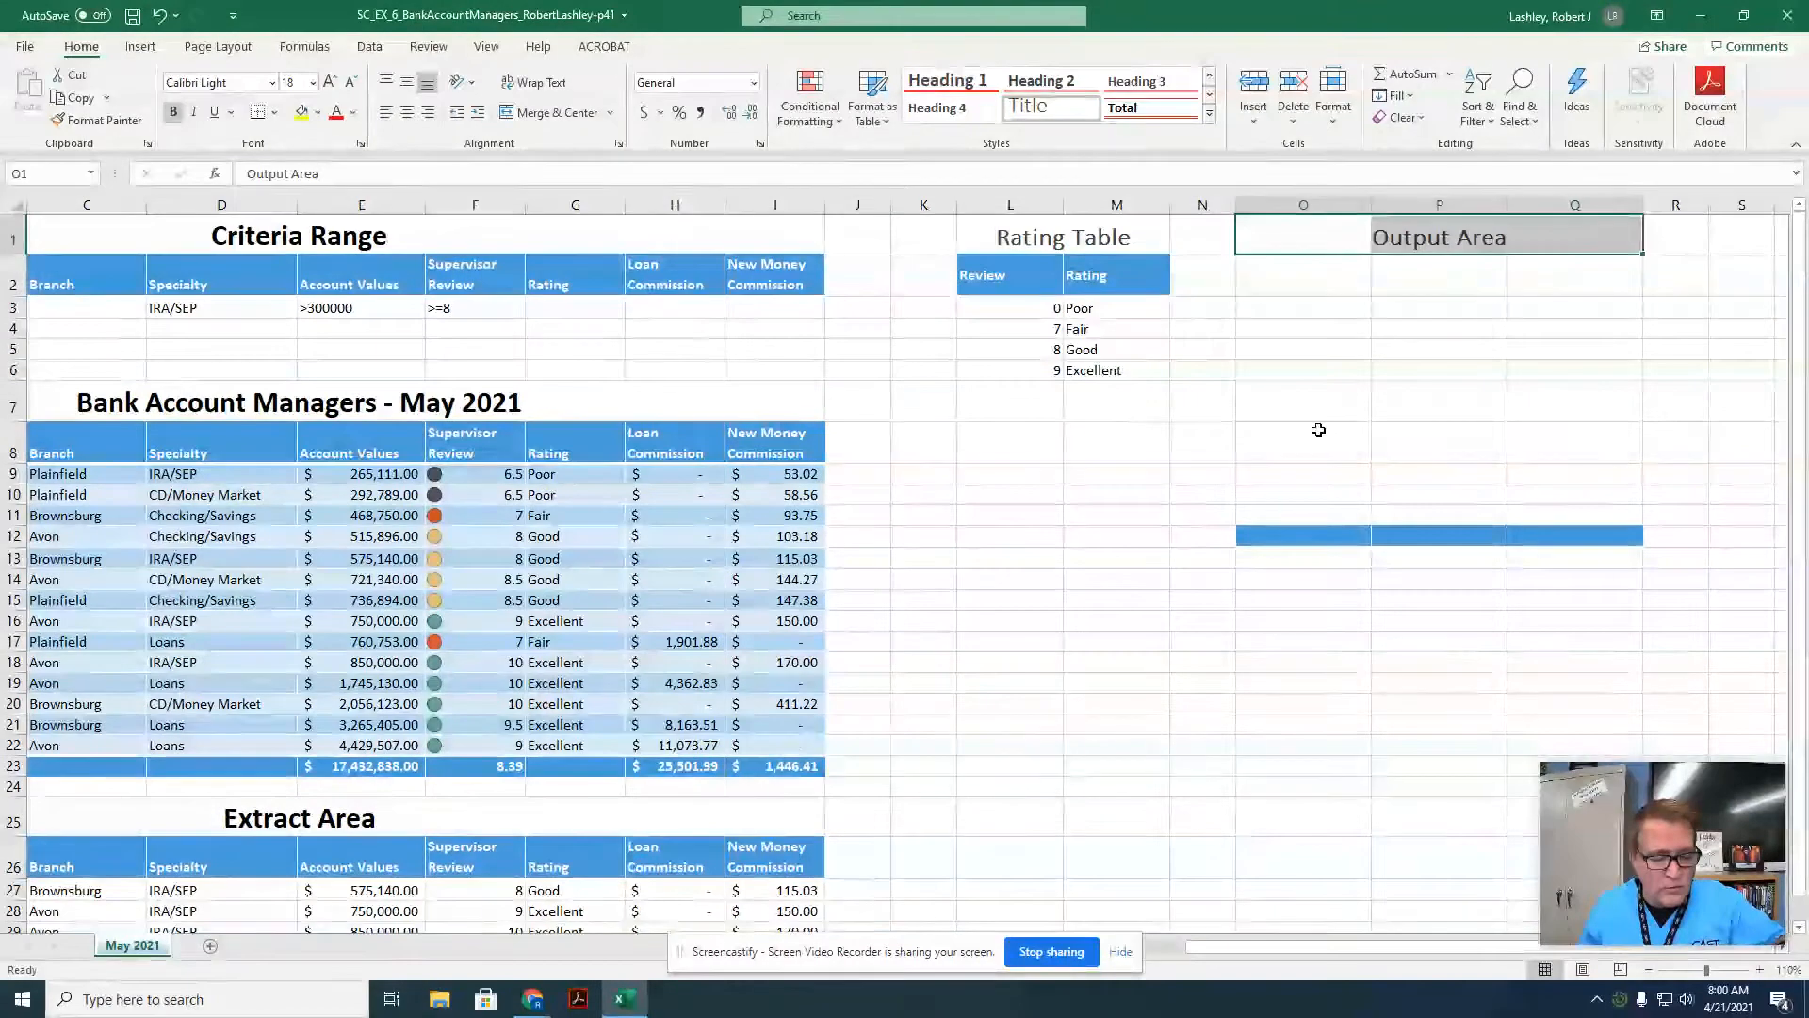
# Enter the label "Avg. Avon Supervisor Review:" in cell O2, ending it with a colon.
pyautogui.click(1297, 278)
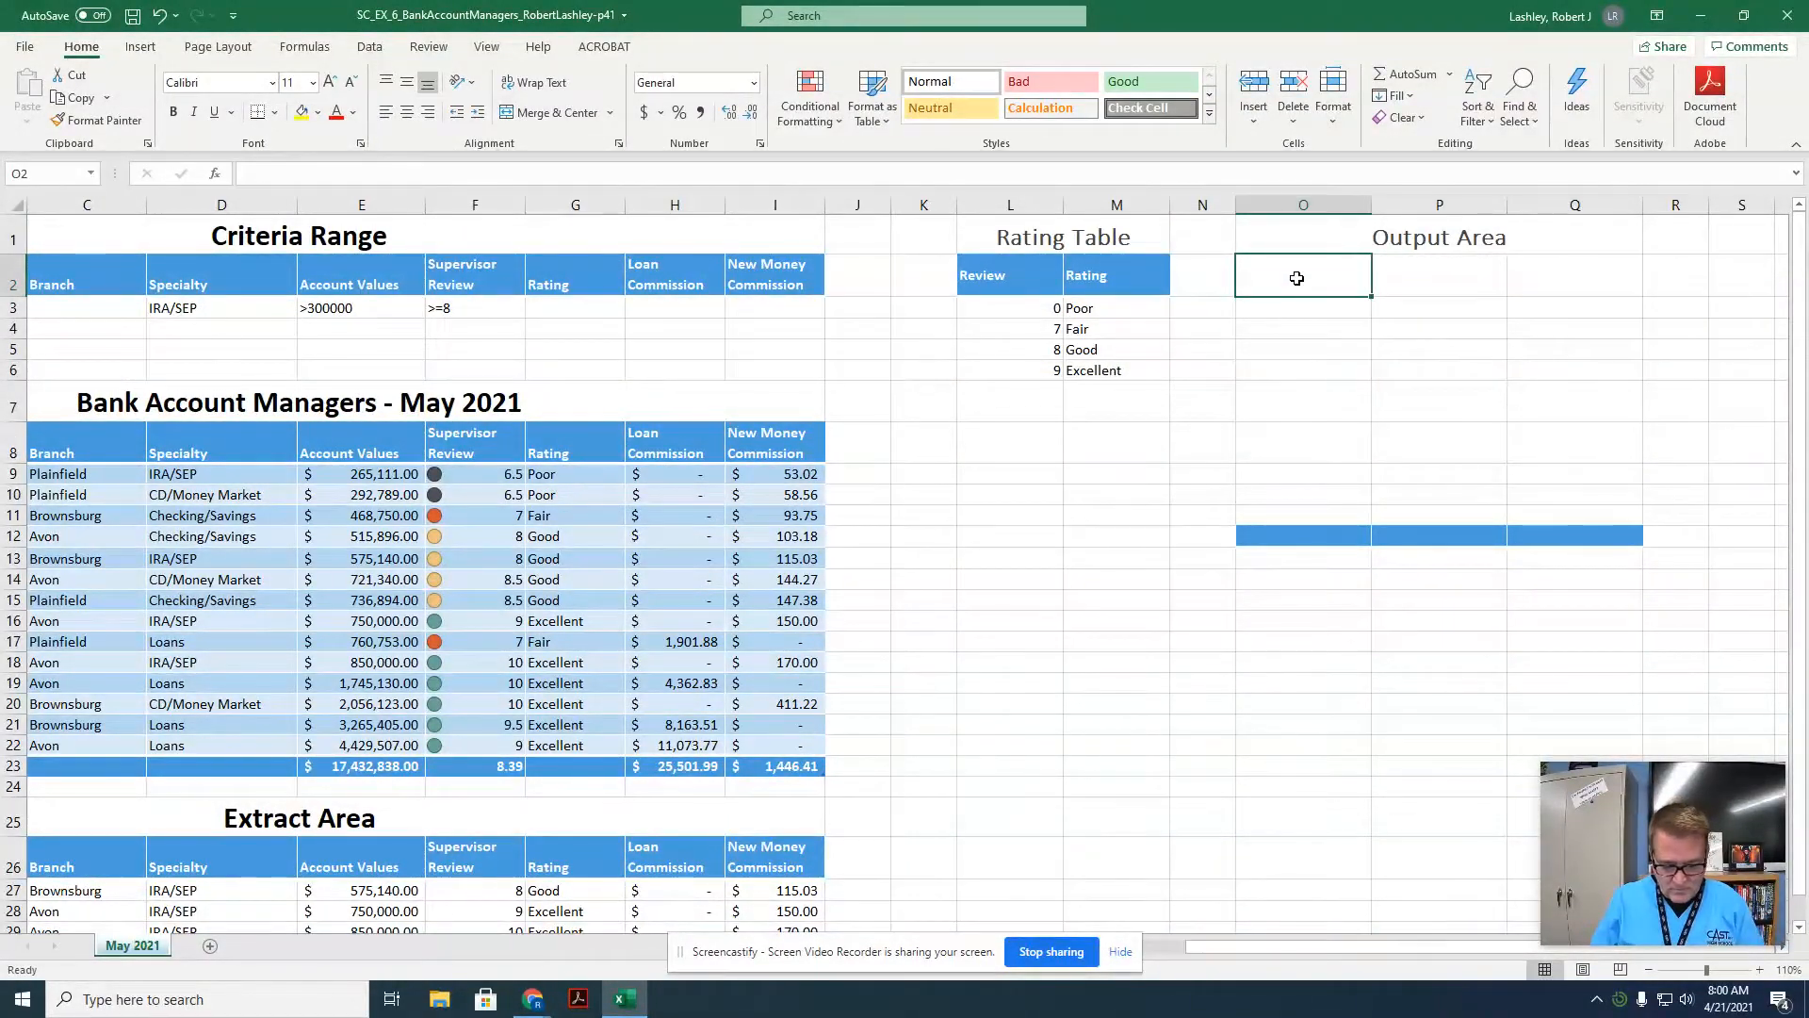
pyautogui.write('Avg. Av')
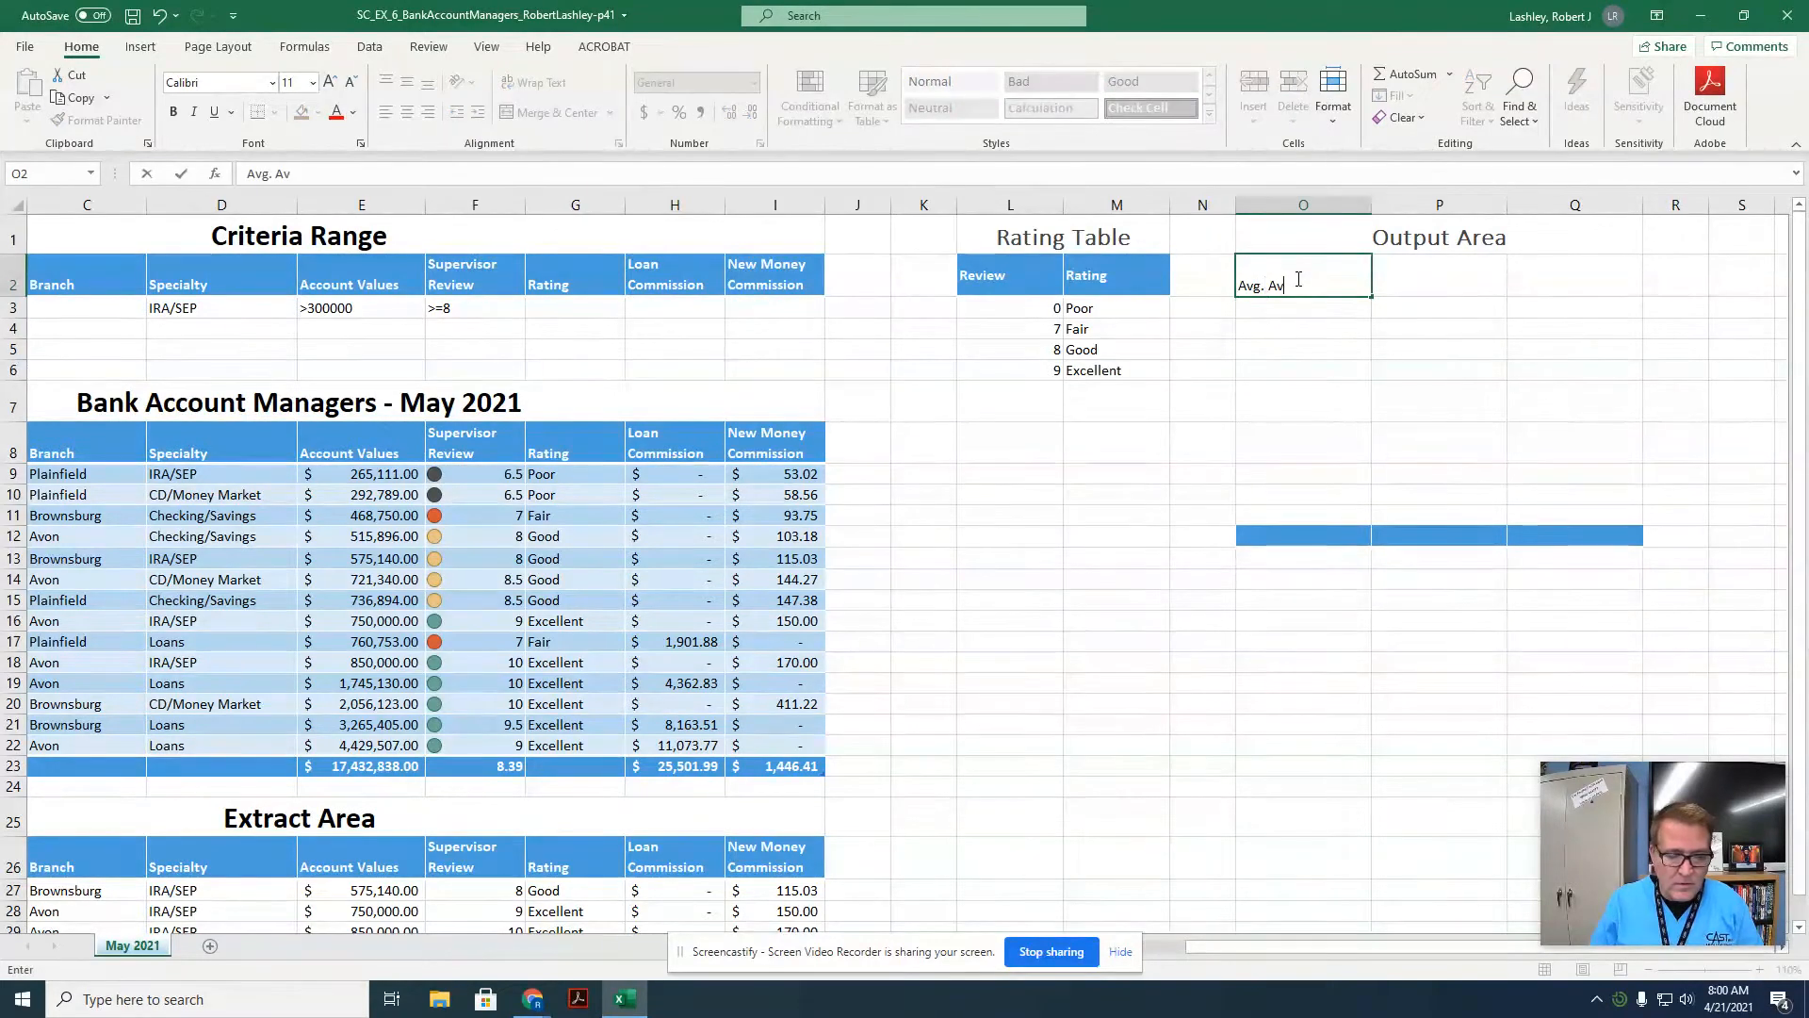
pyautogui.write('on Supervi')
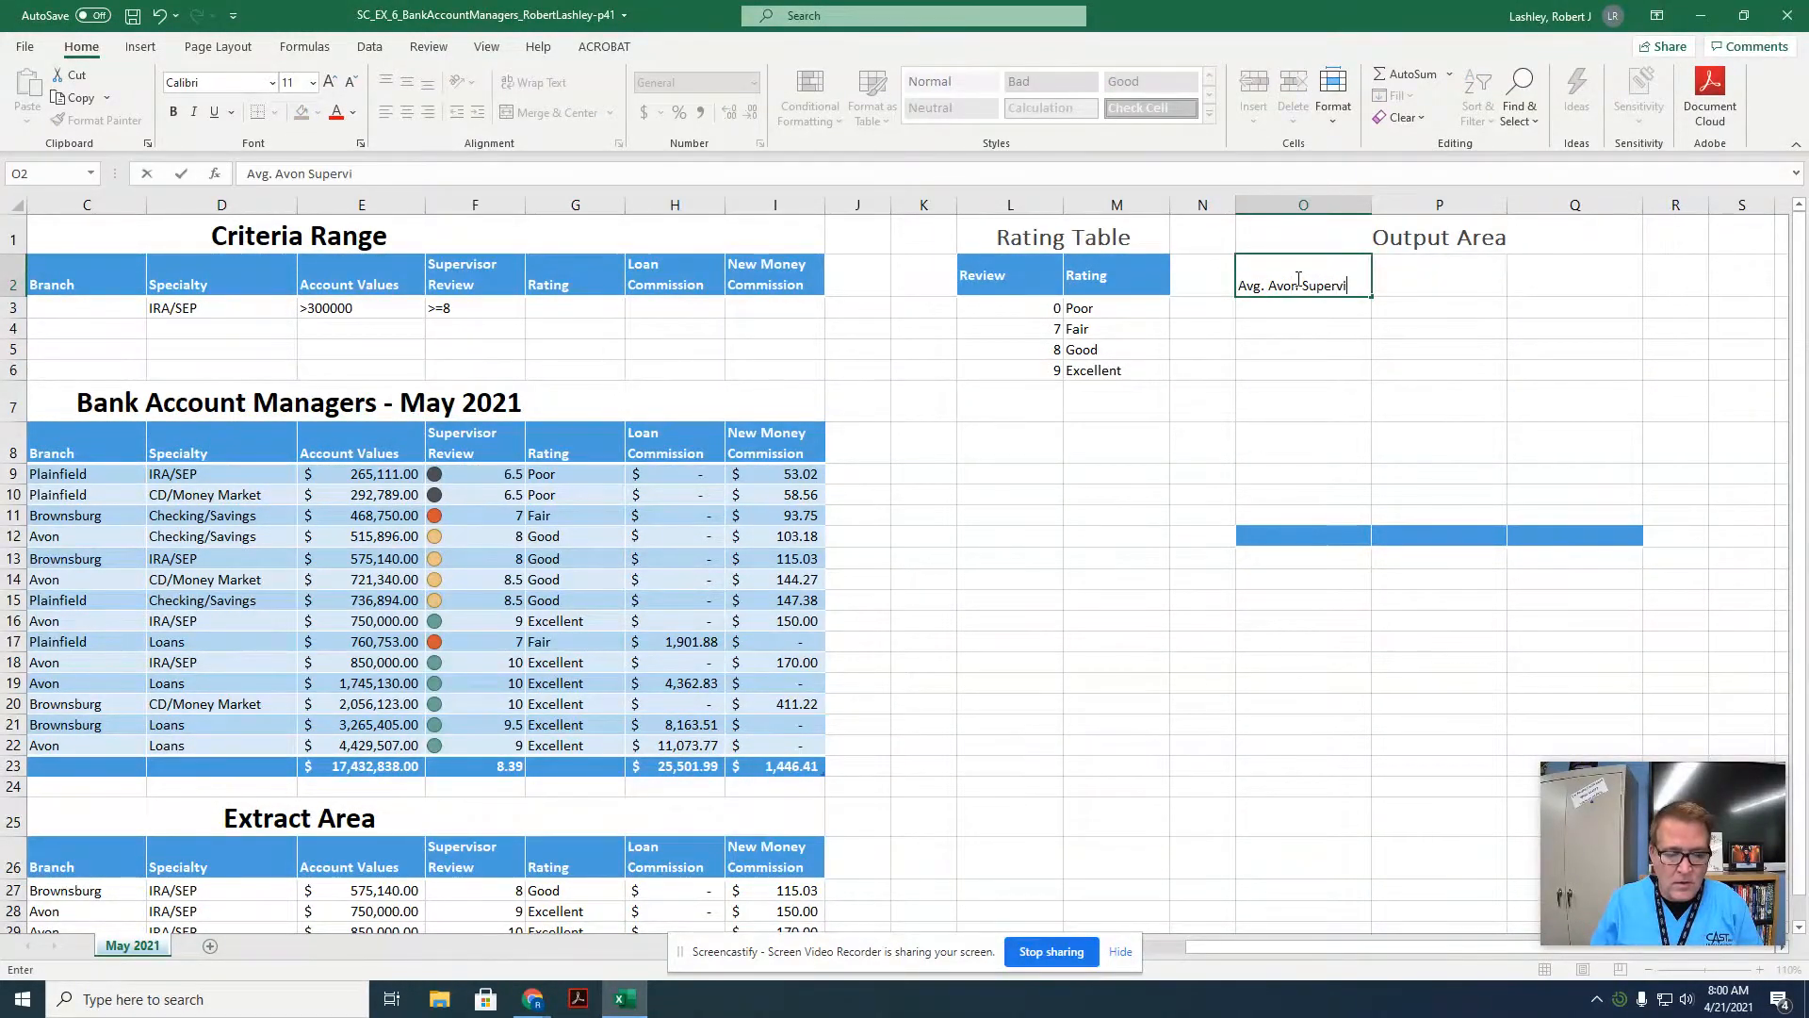
pyautogui.write('sor Review;')
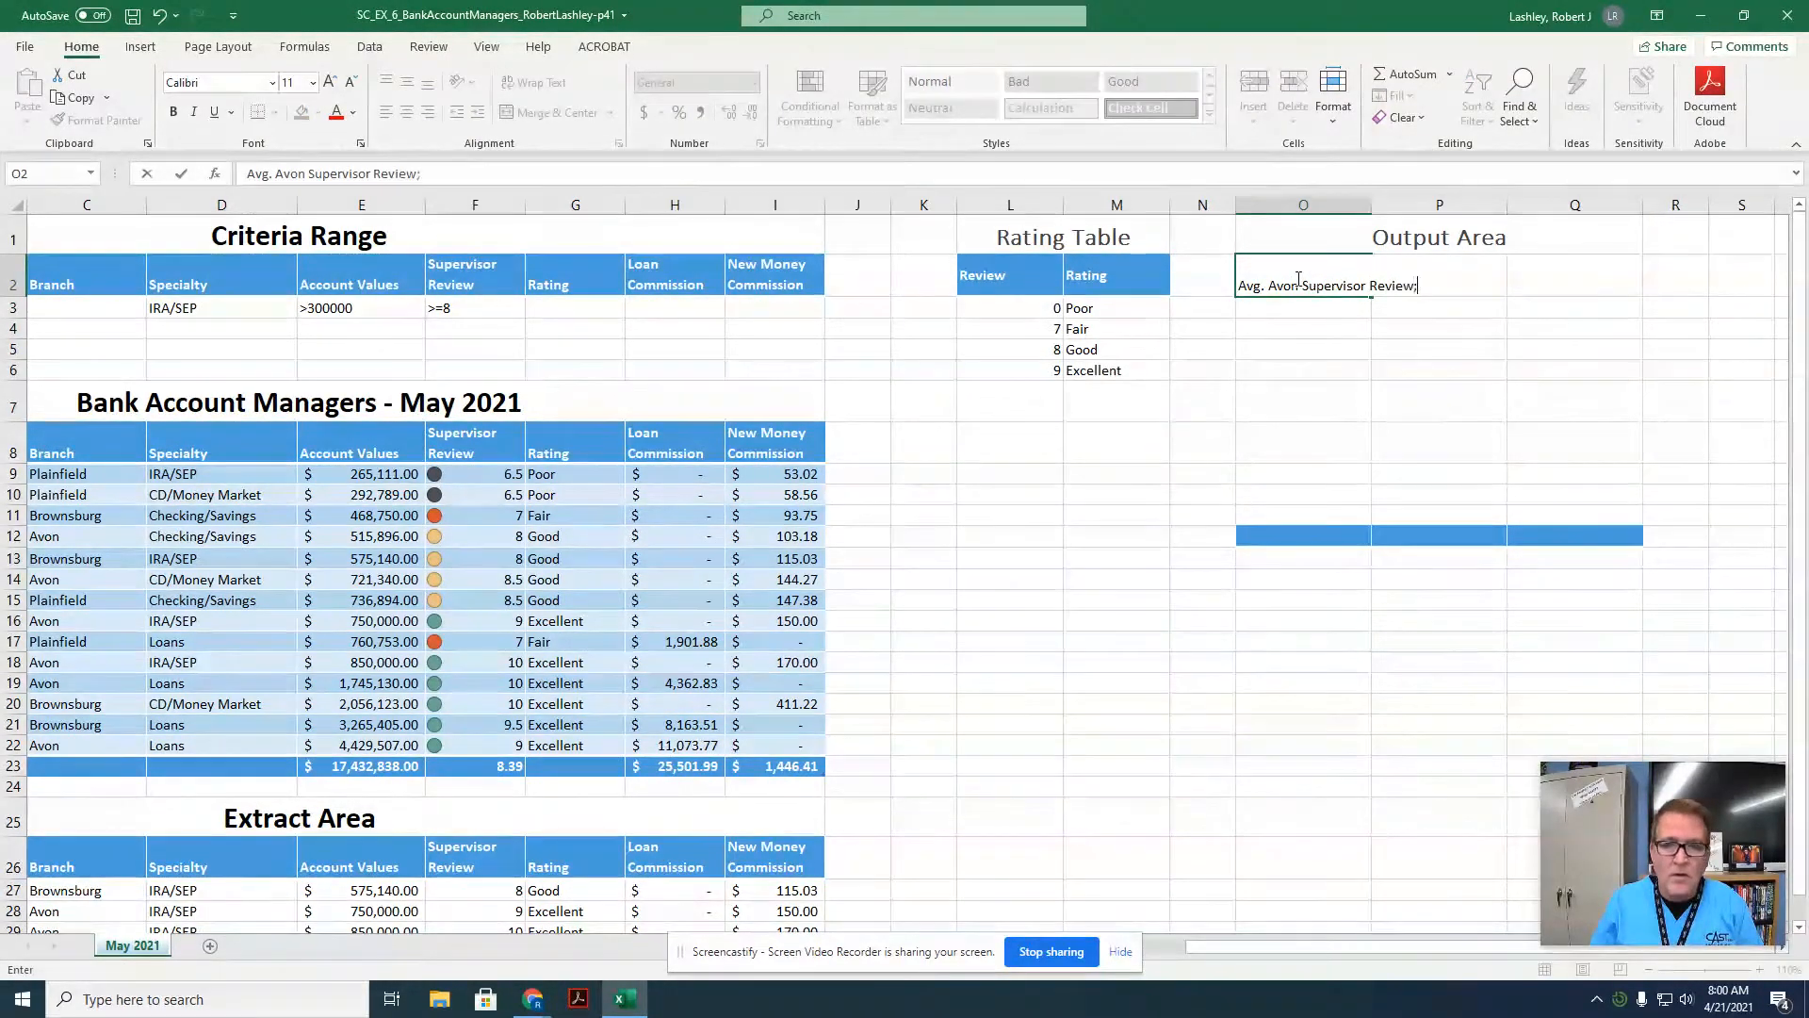
pyautogui.press('Return')
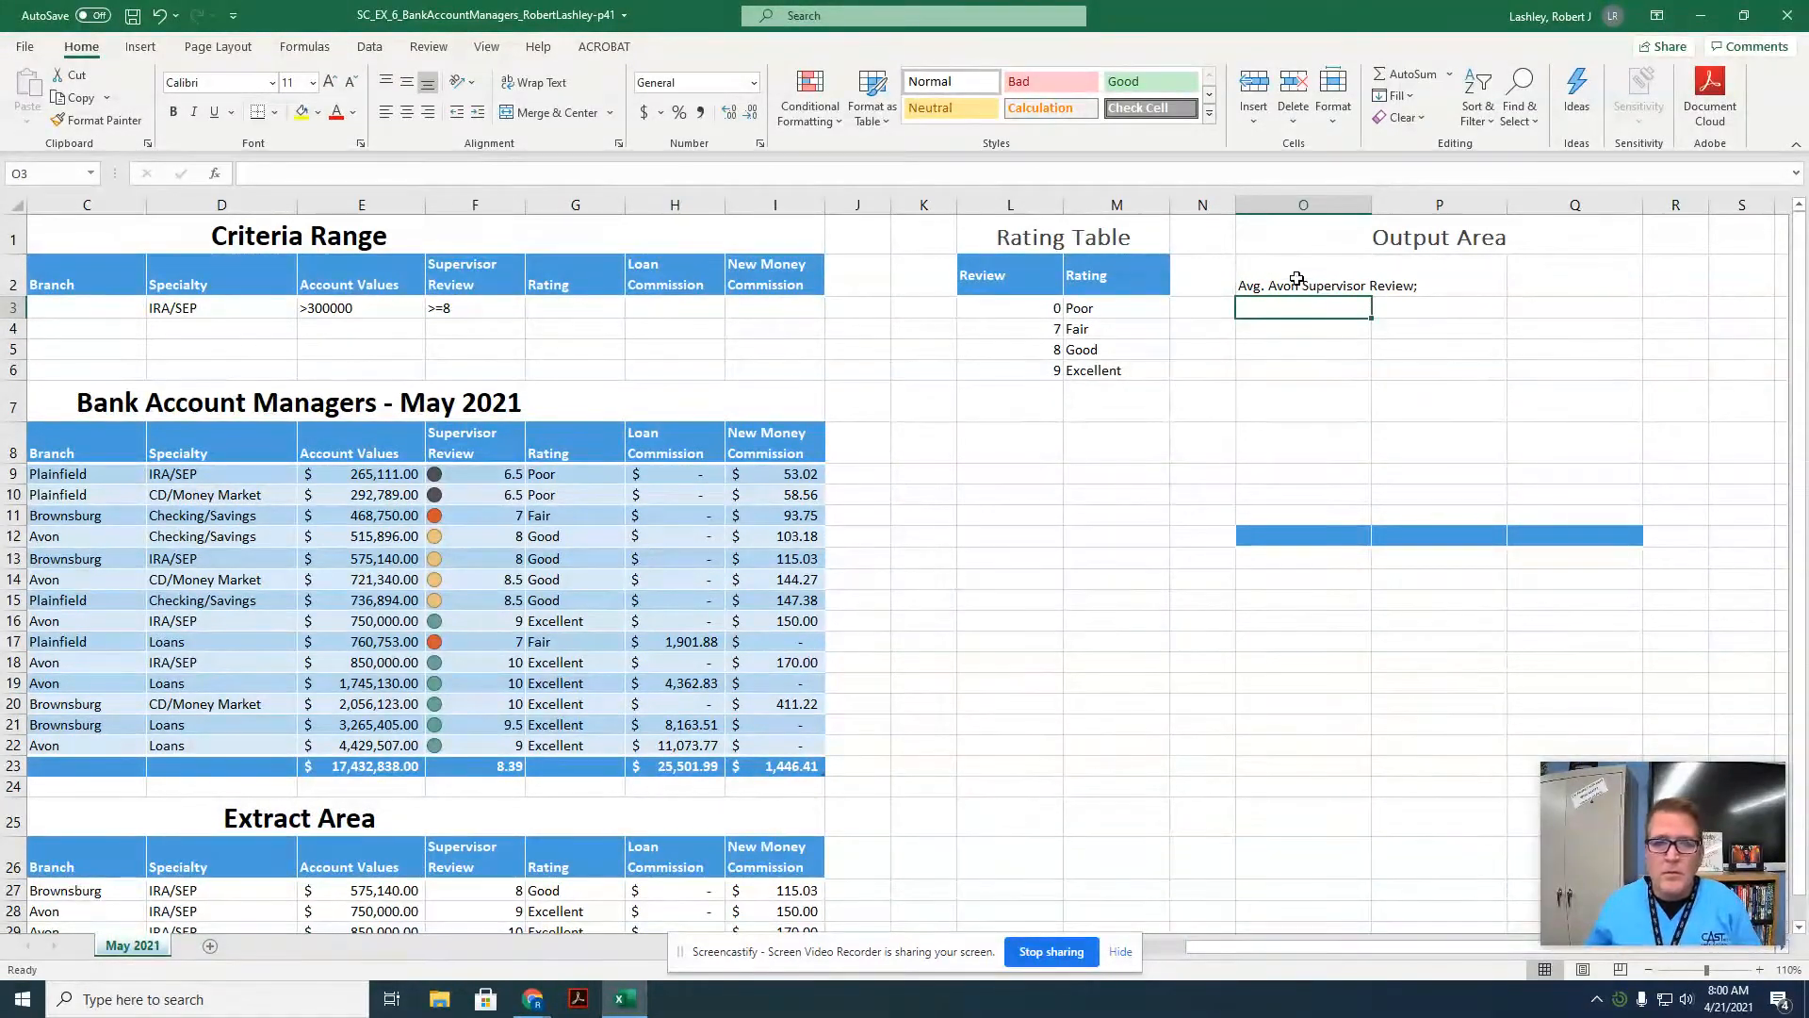
pyautogui.click(1293, 280)
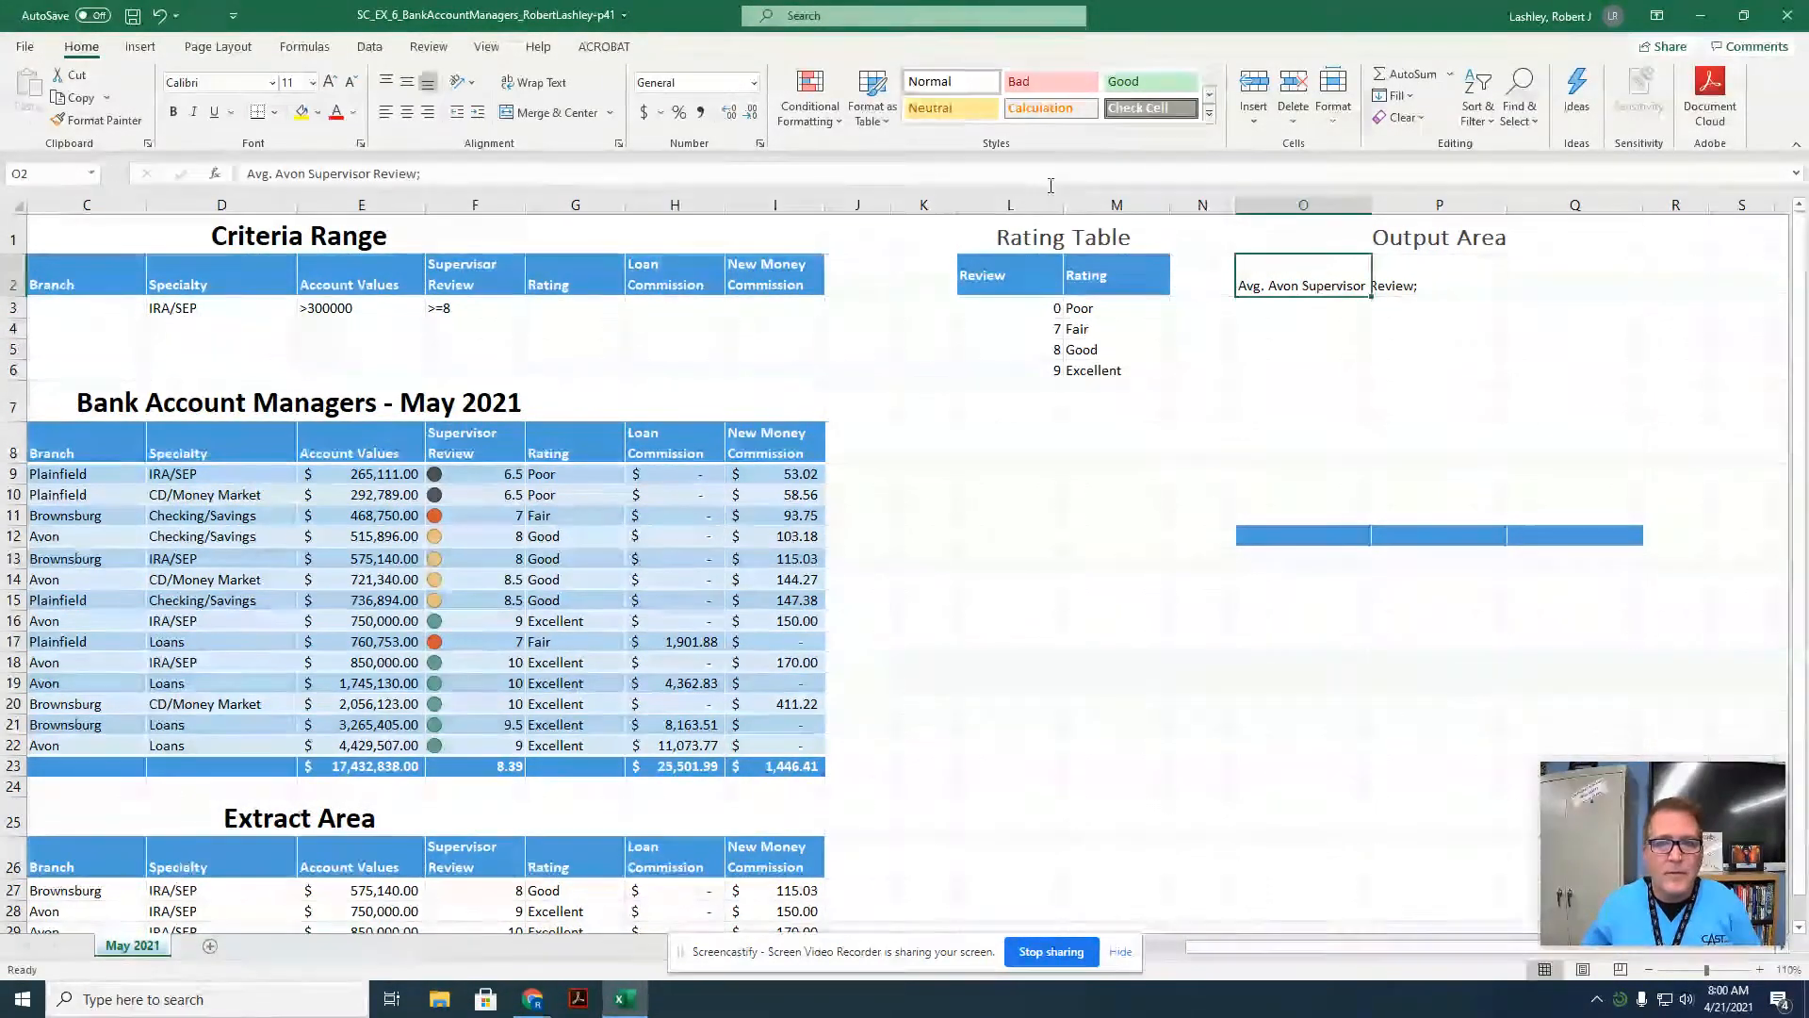
pyautogui.click(555, 170)
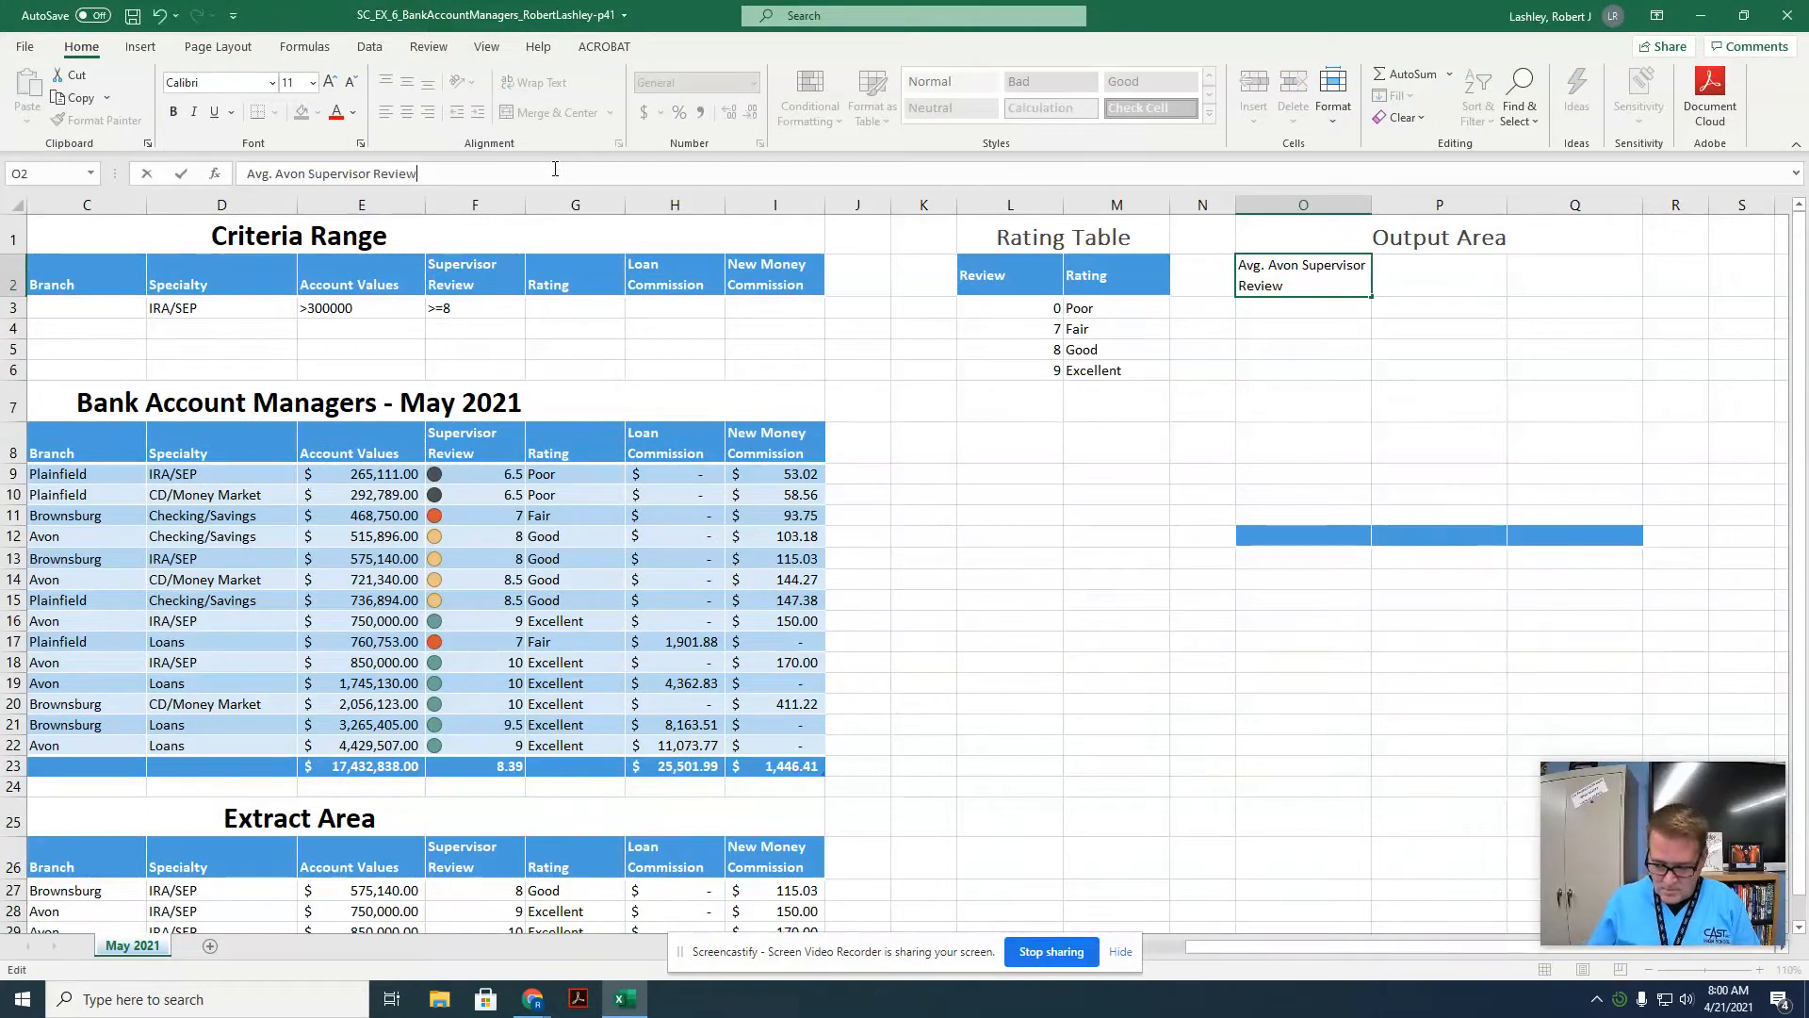
pyautogui.press('Return')
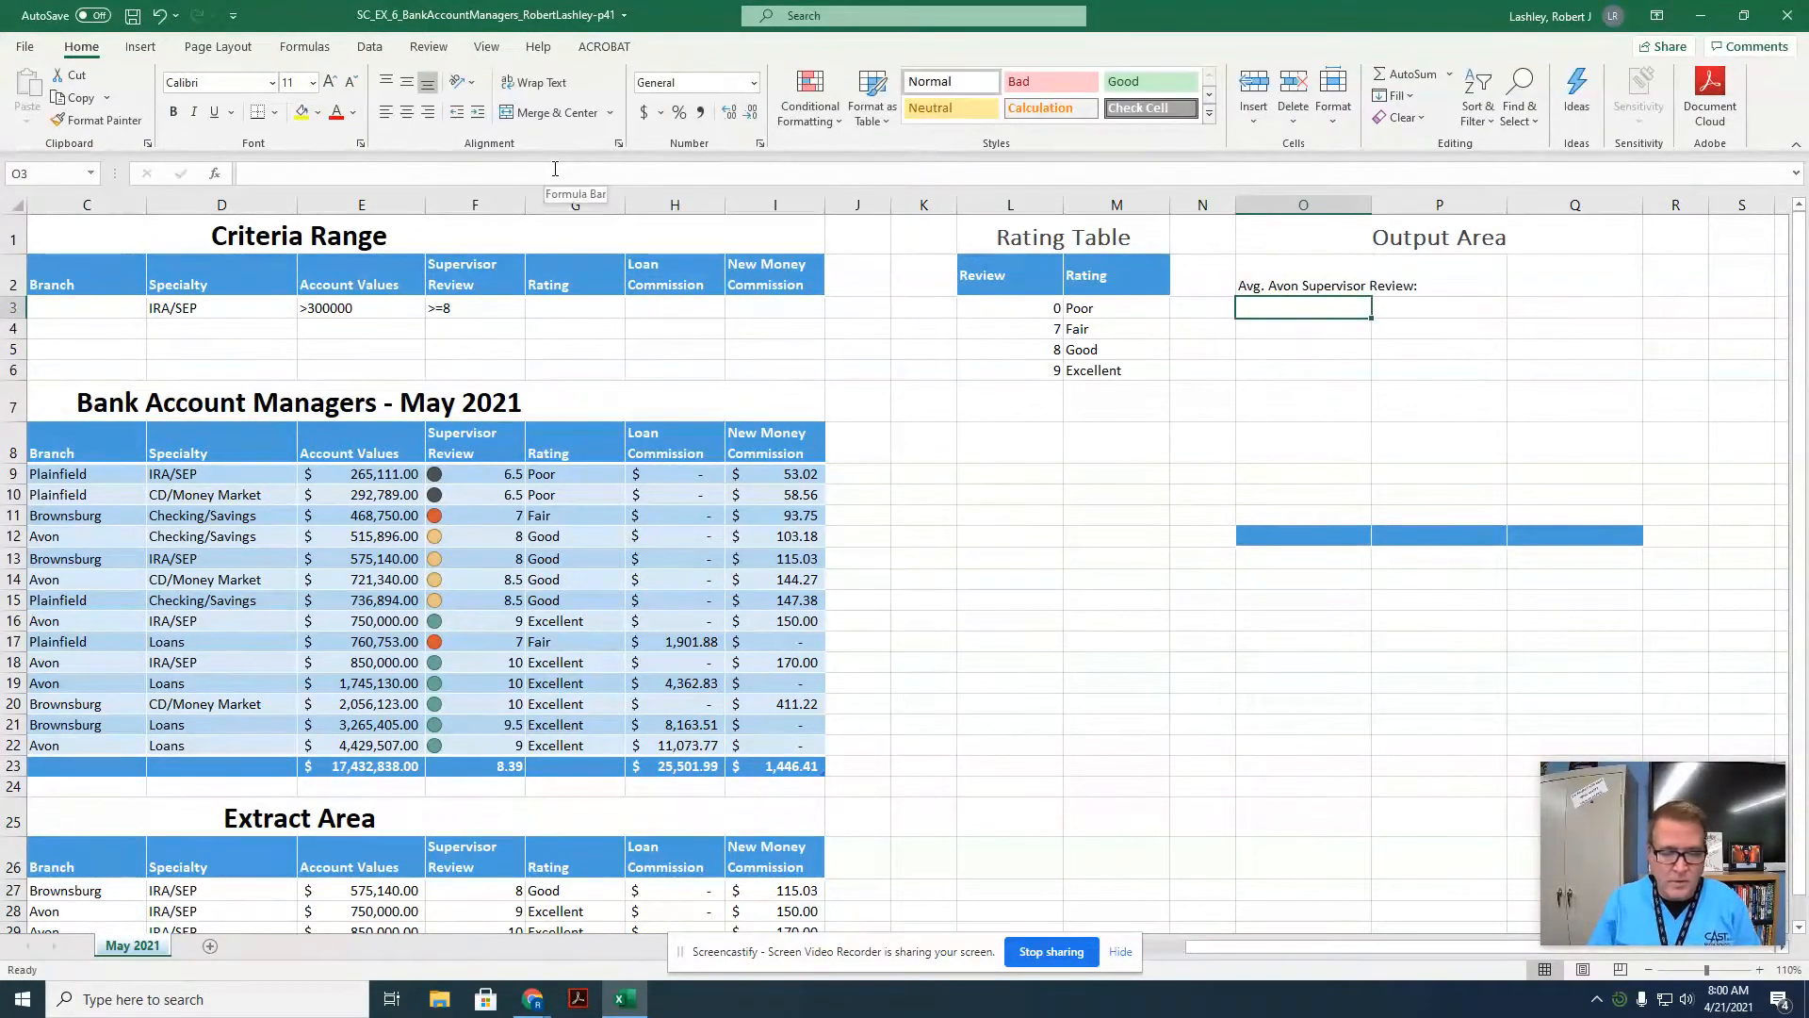
# Enter the label "Avg. Brownsburg Supervisor Review:" in cell O3.
pyautogui.write('Avg. ')
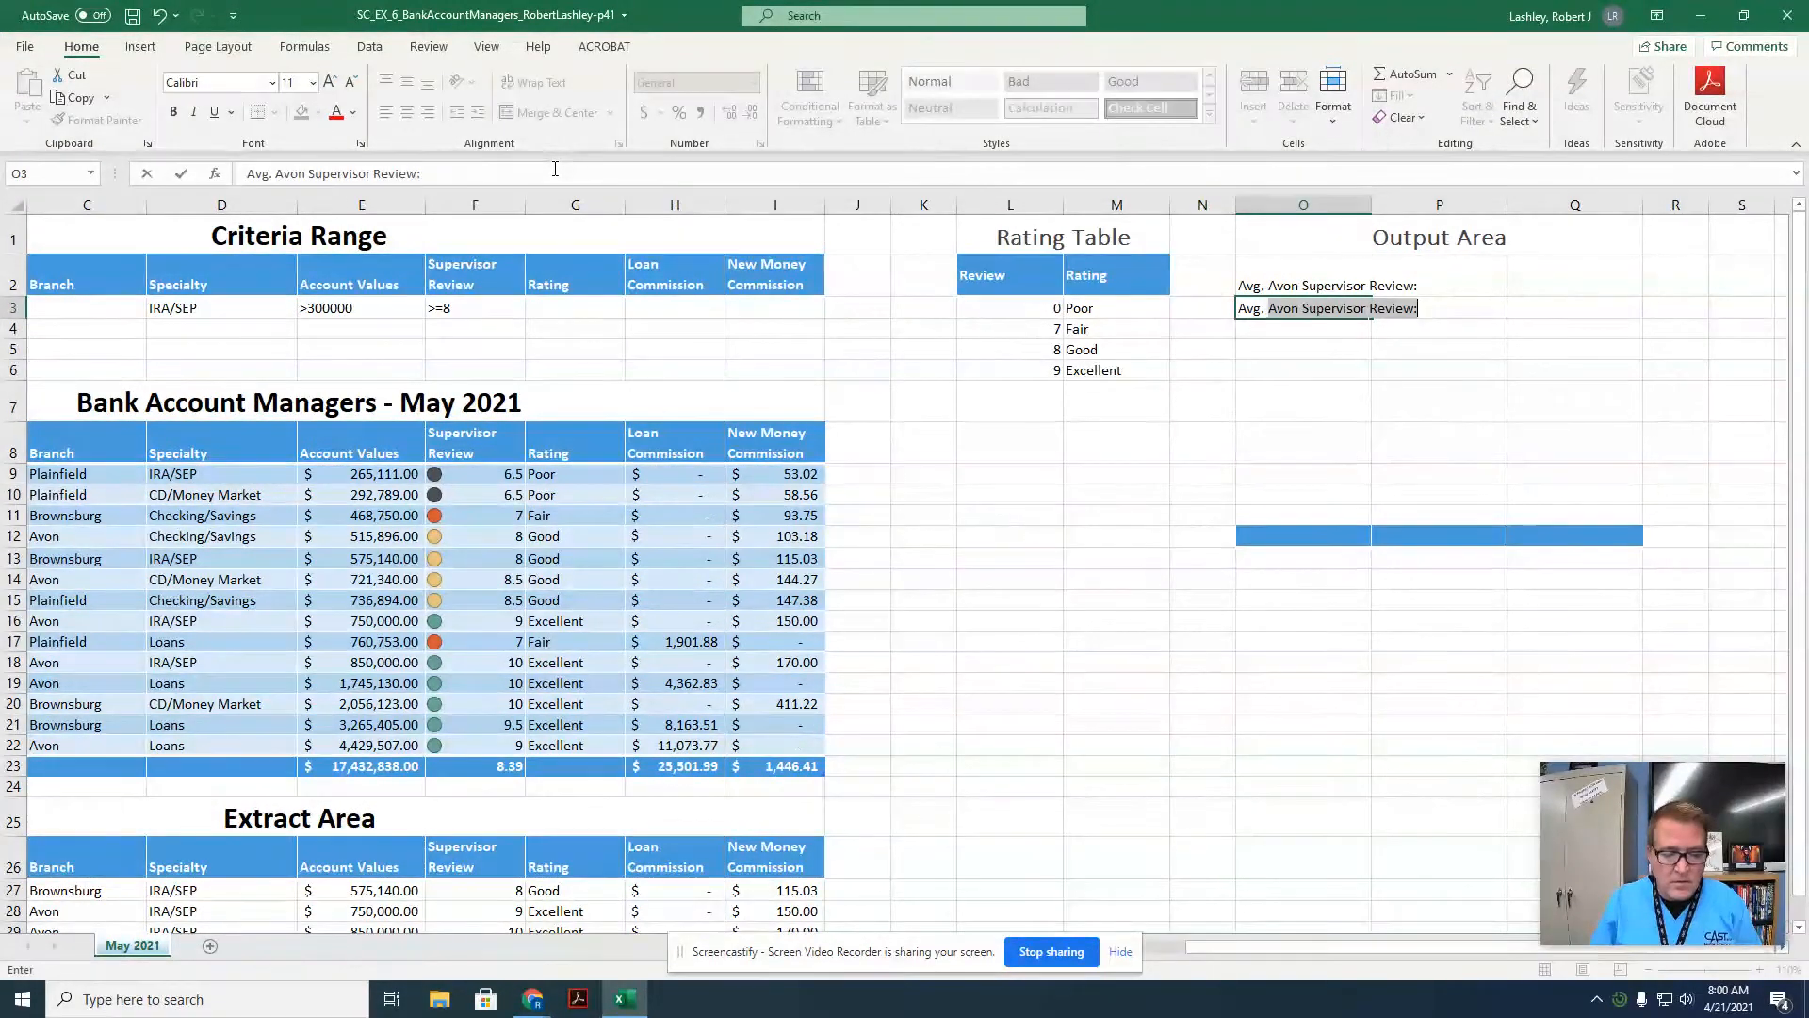
pyautogui.write('Brownsburg')
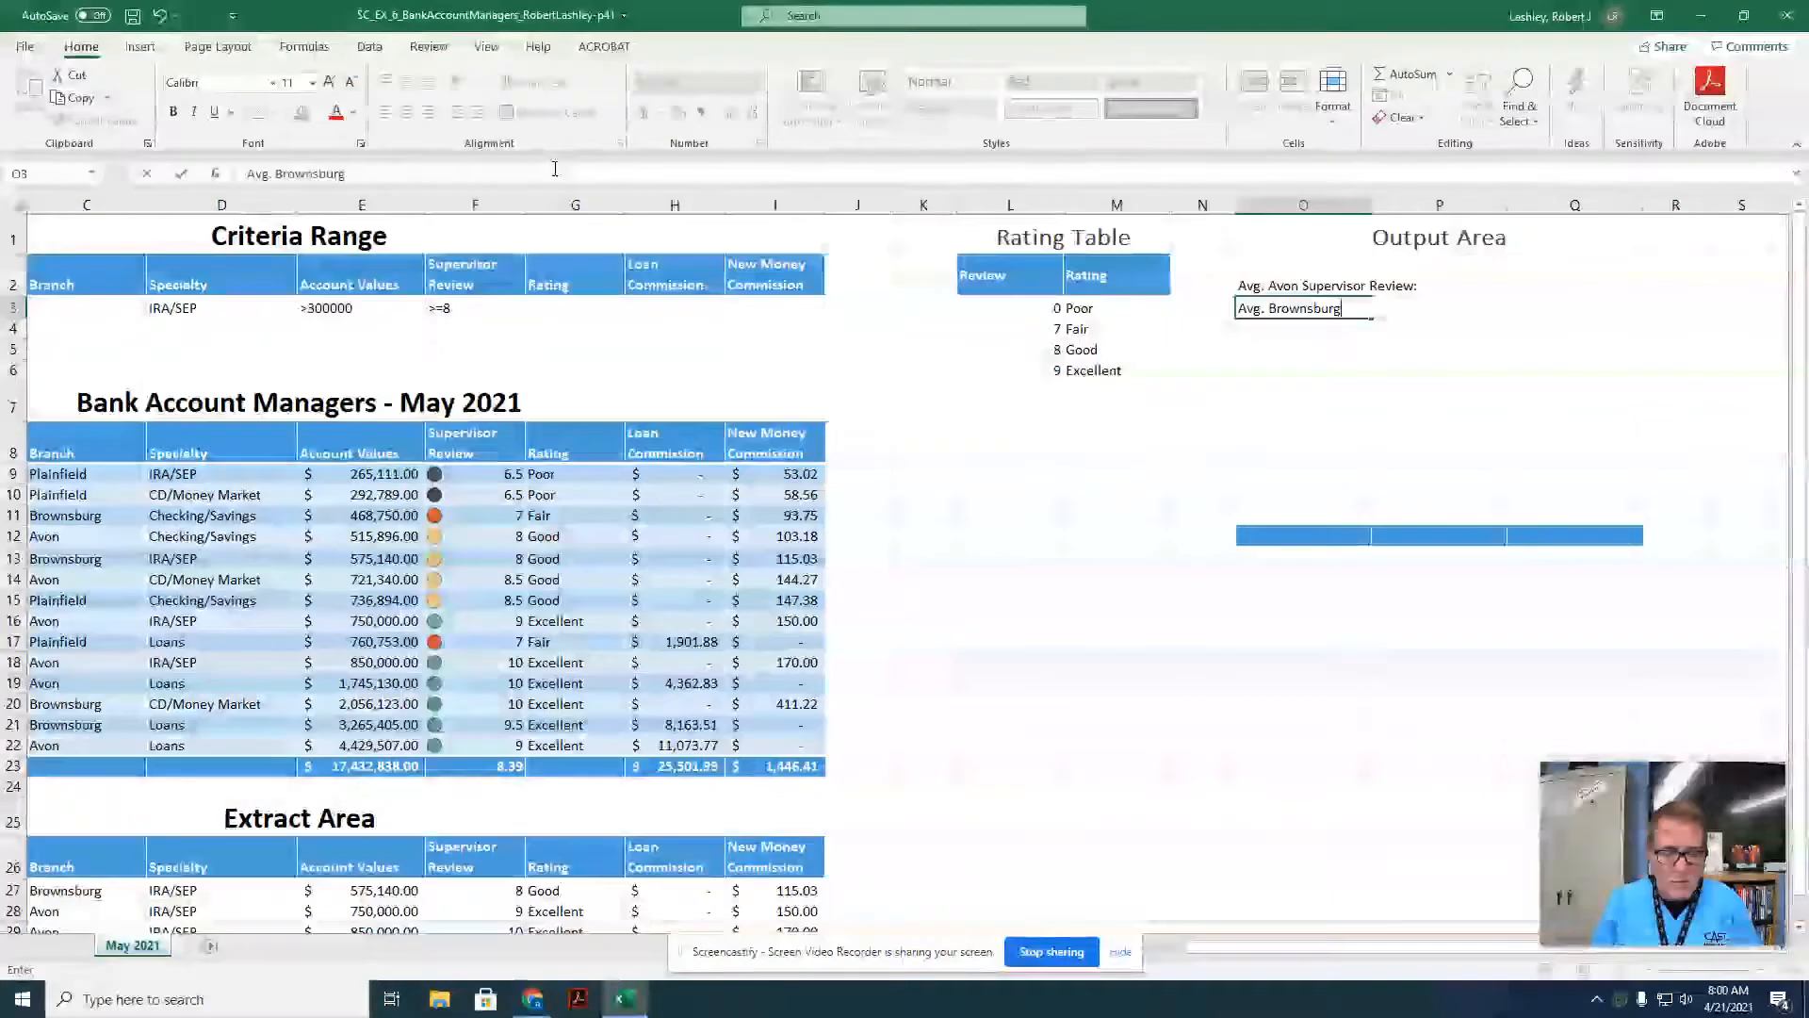
pyautogui.write(' Supervisor ')
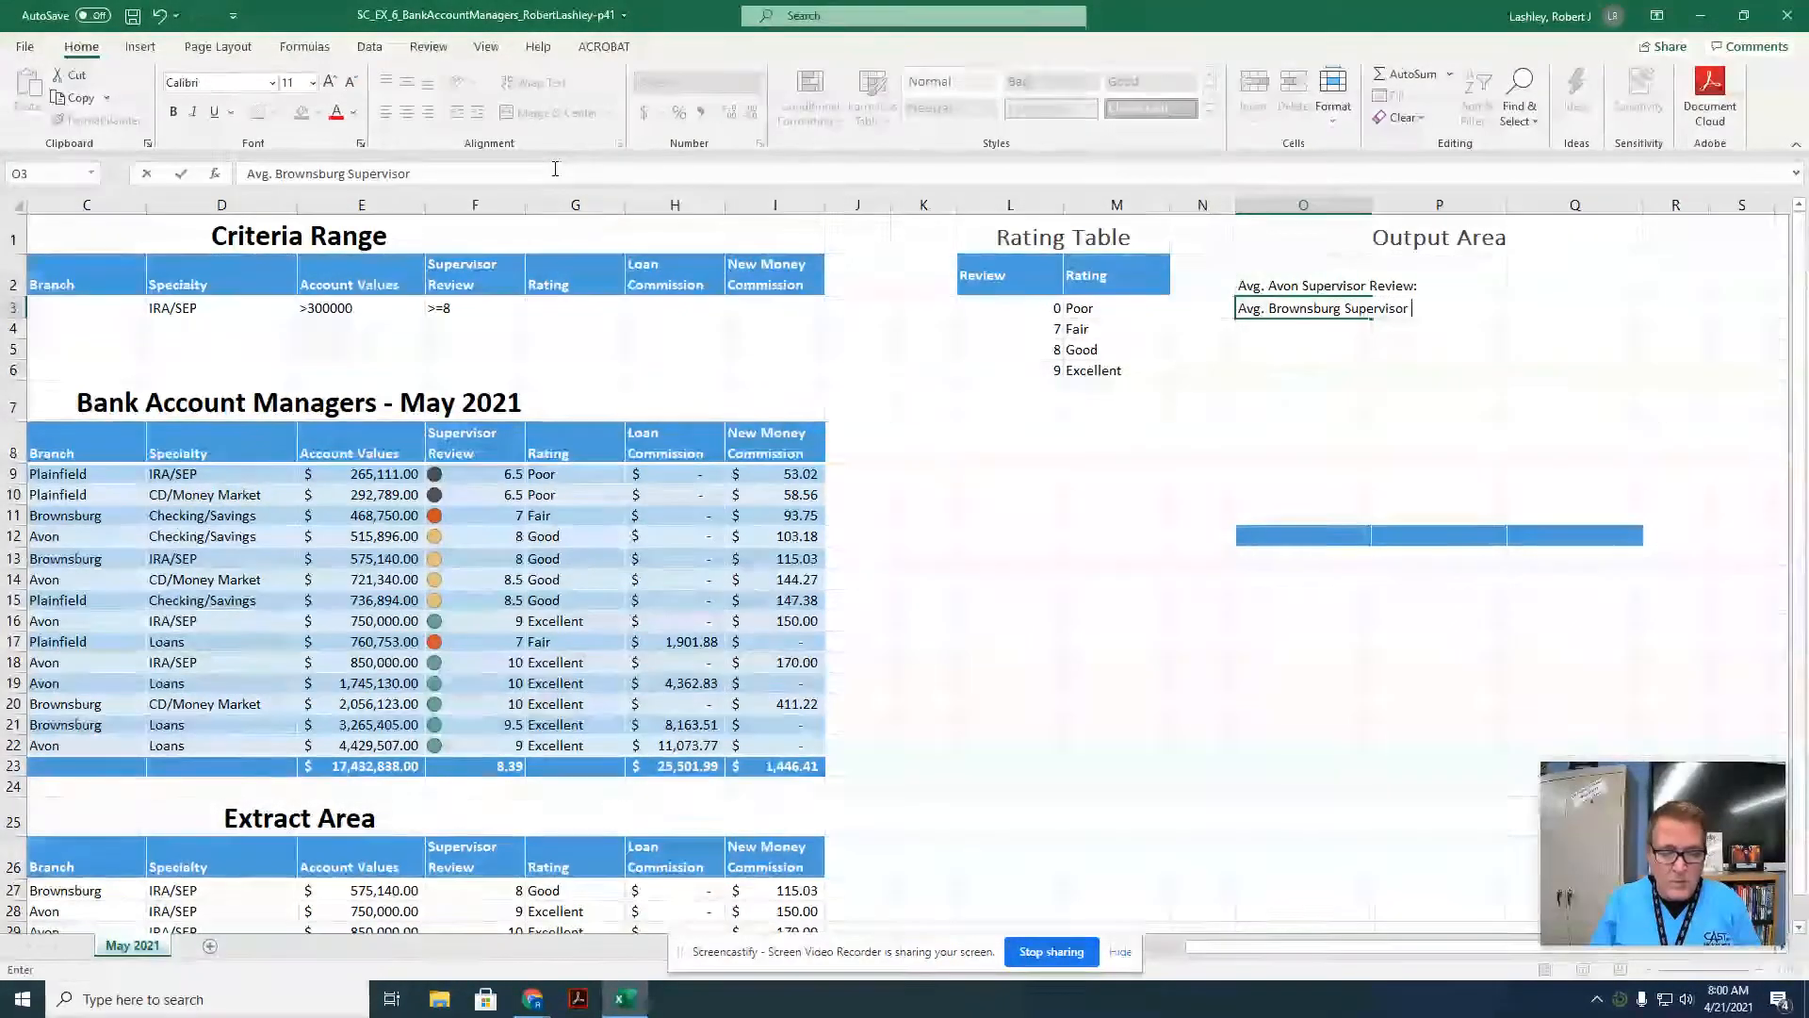
pyautogui.write('Review:')
pyautogui.press('Return')
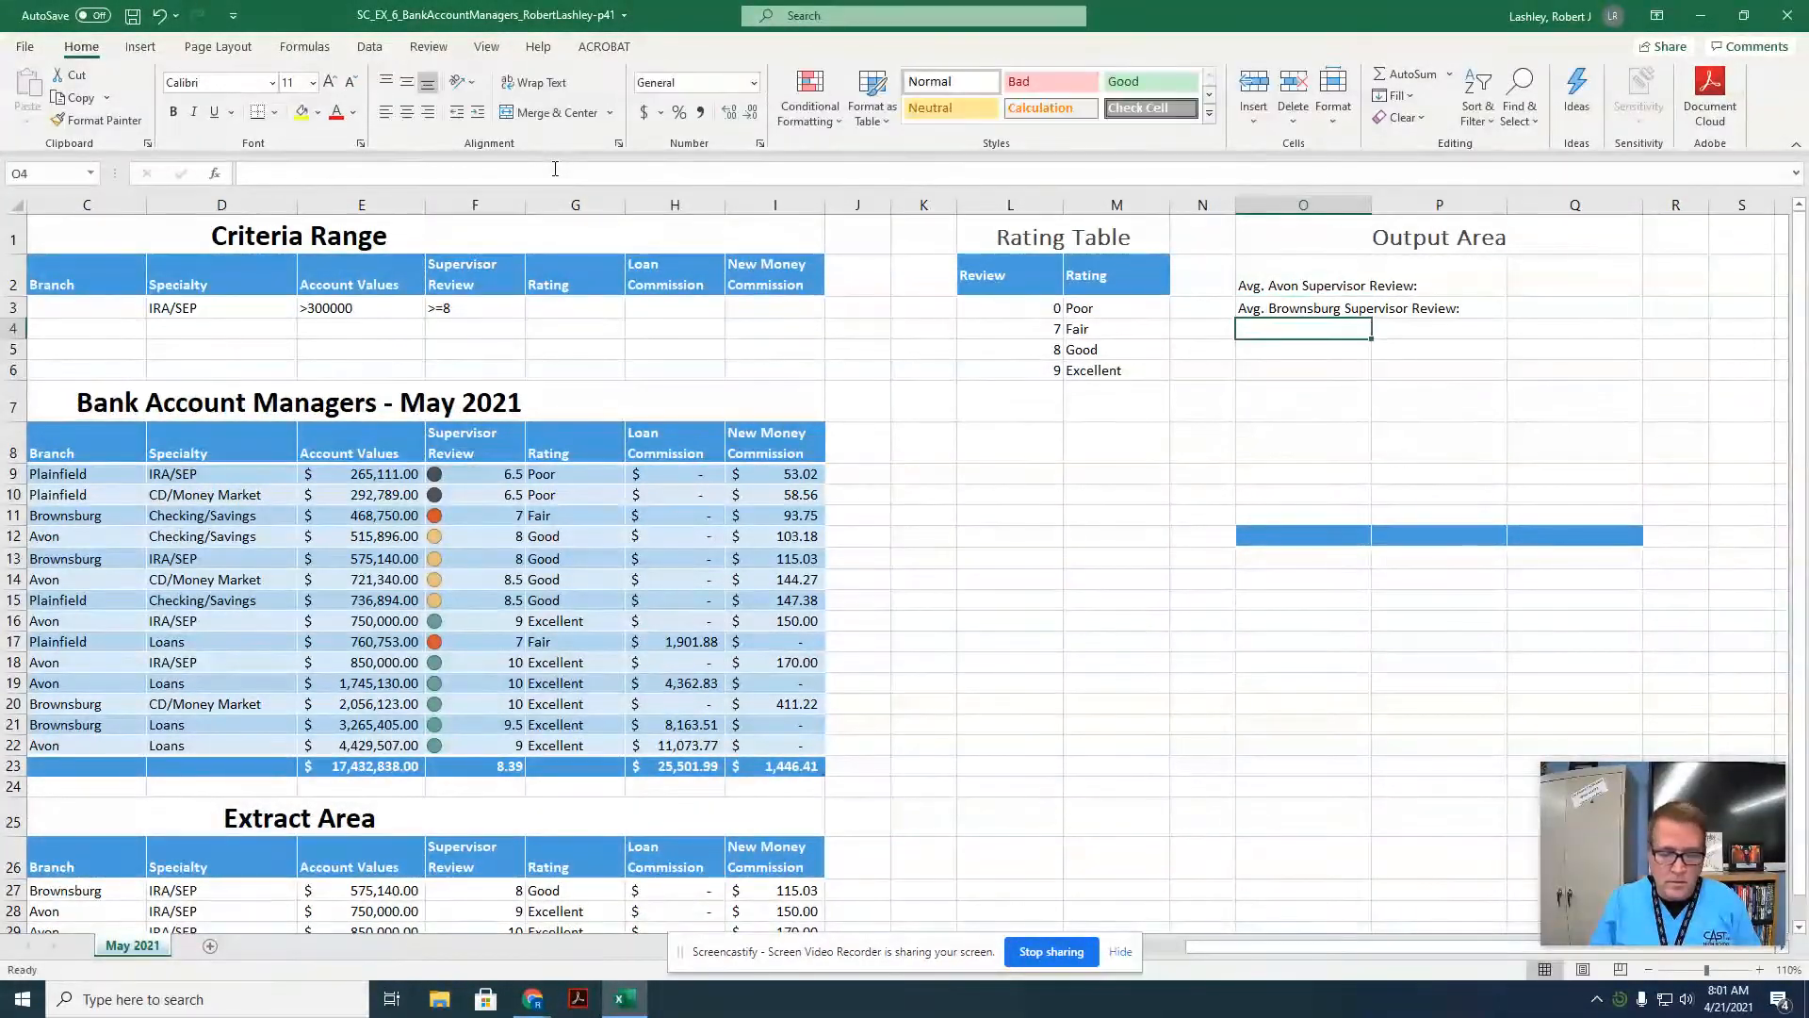
# Enter the label "Avg. Plainfield Supervisor Review:" in cell O4.
pyautogui.write('Avg. P')
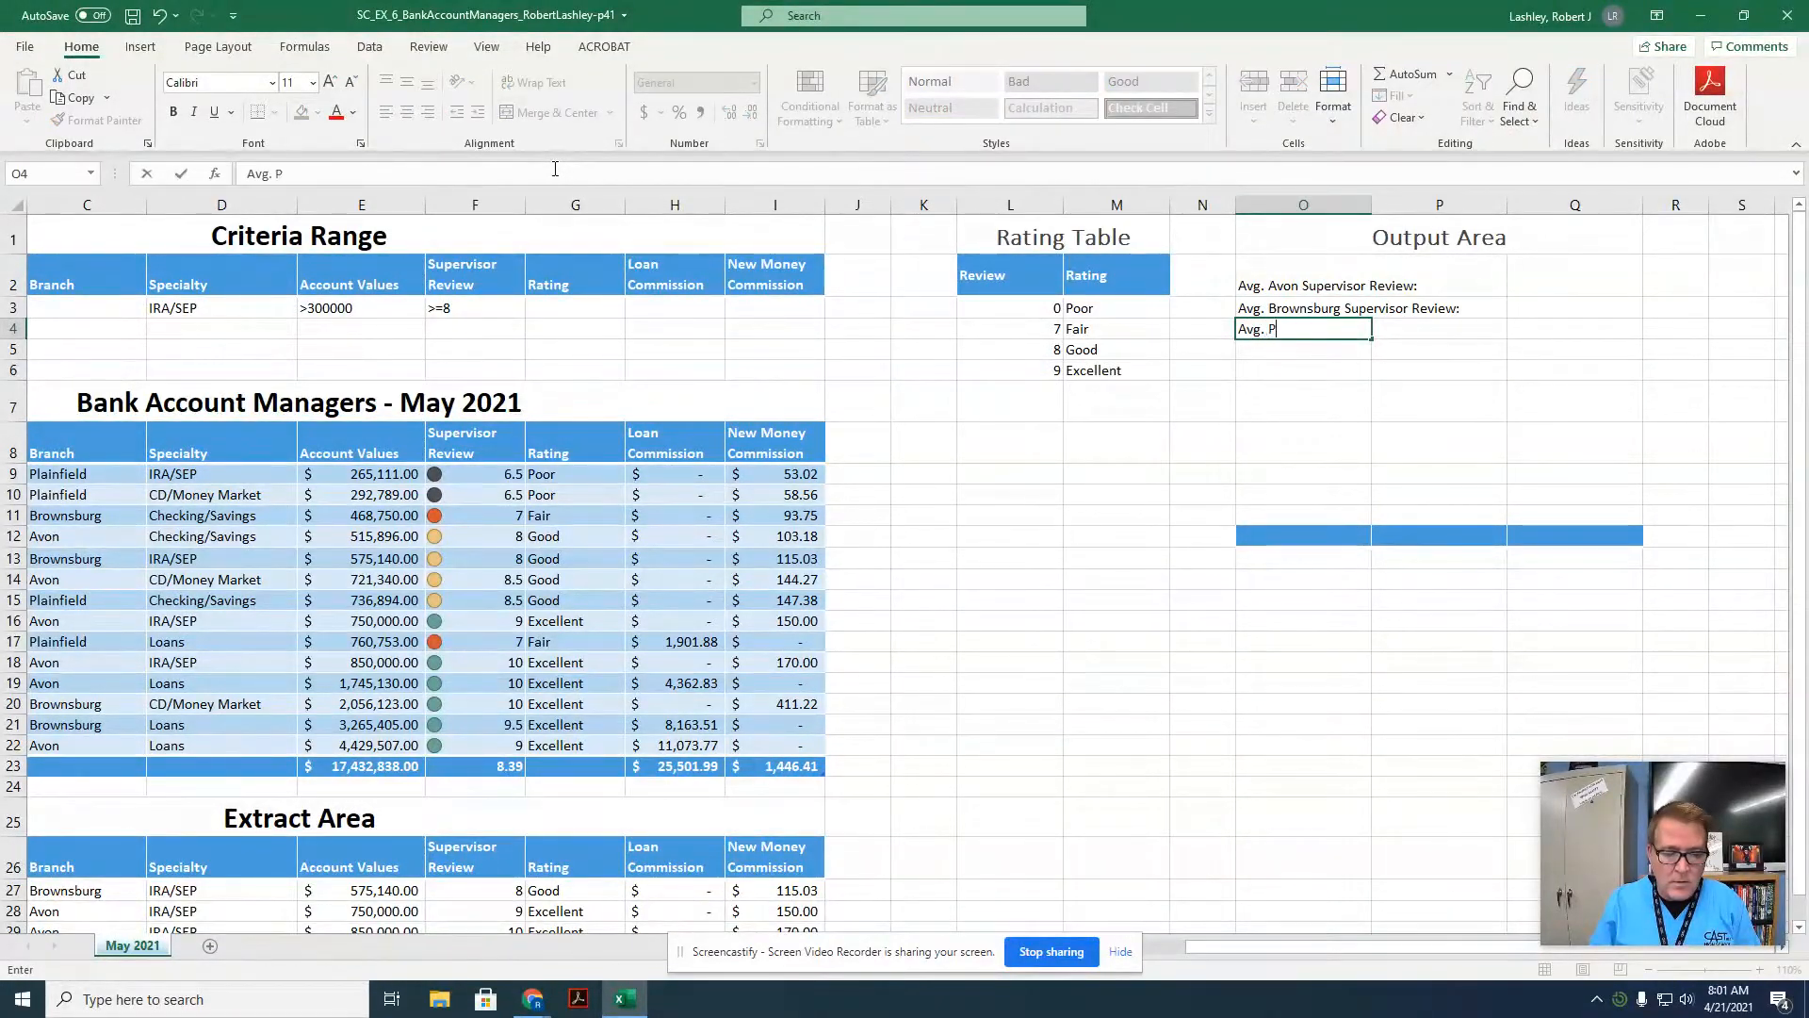
pyautogui.write('lainfield S')
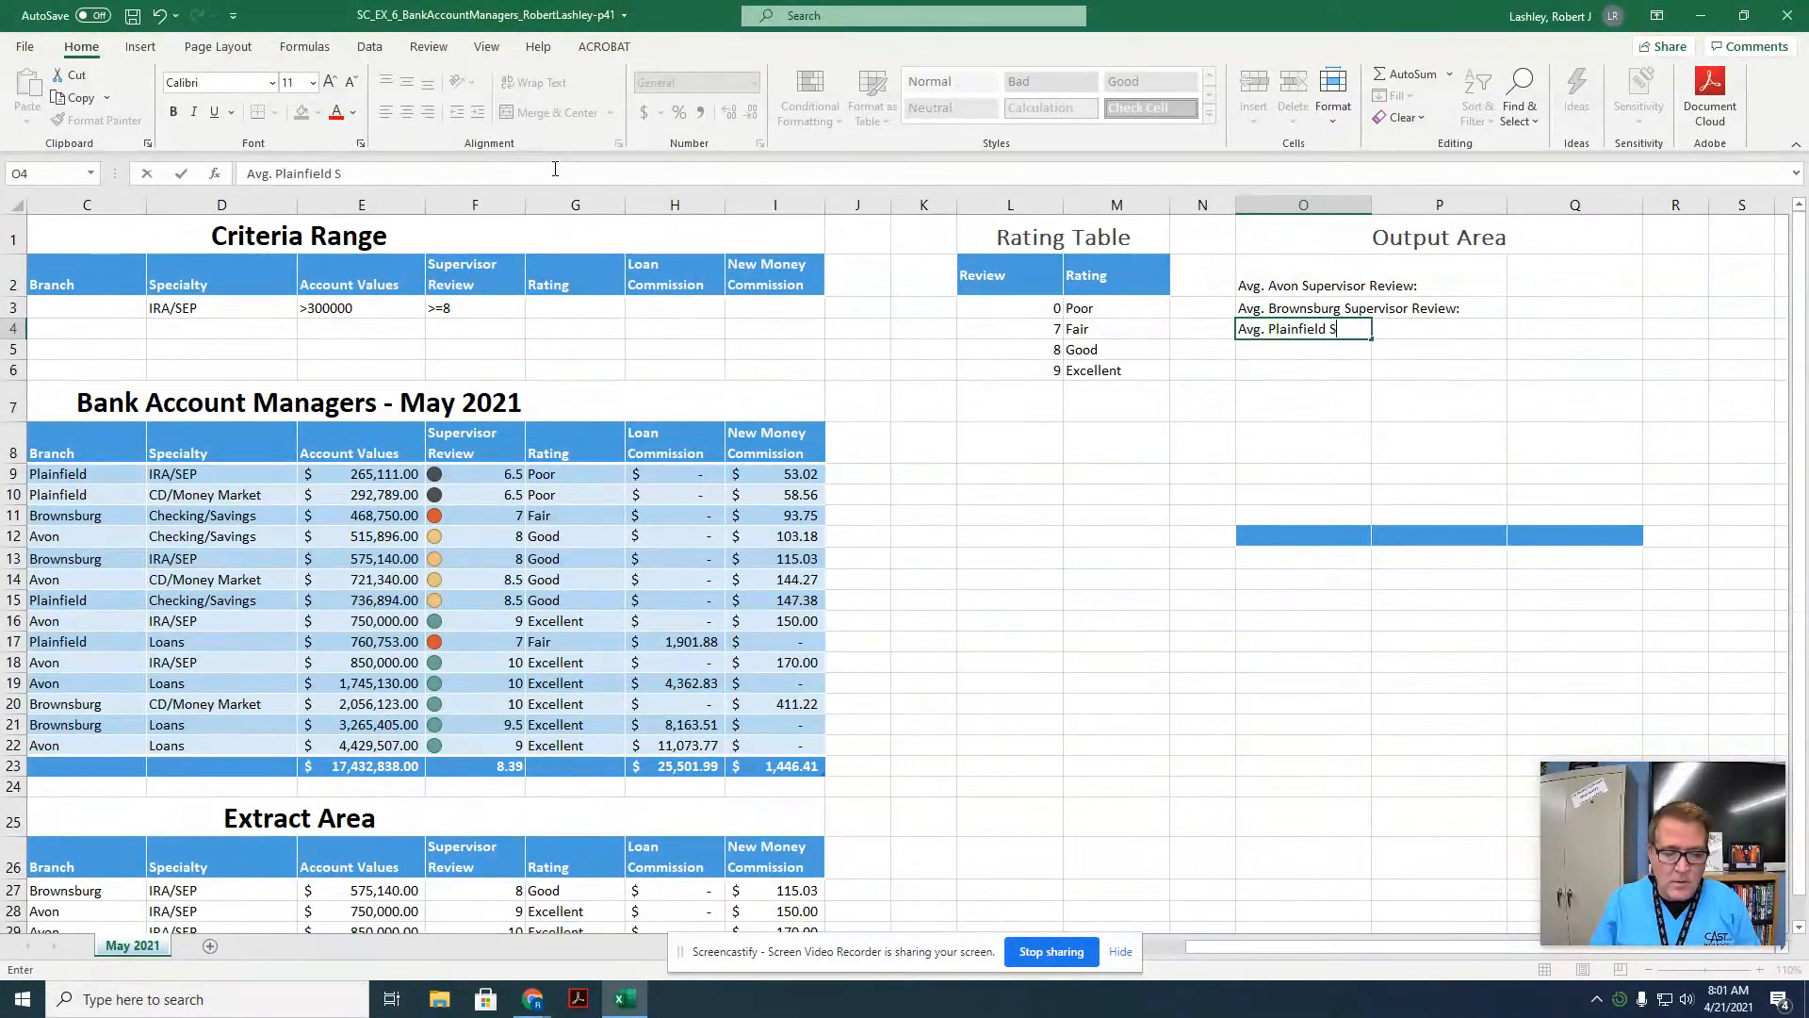
pyautogui.write('upervisor')
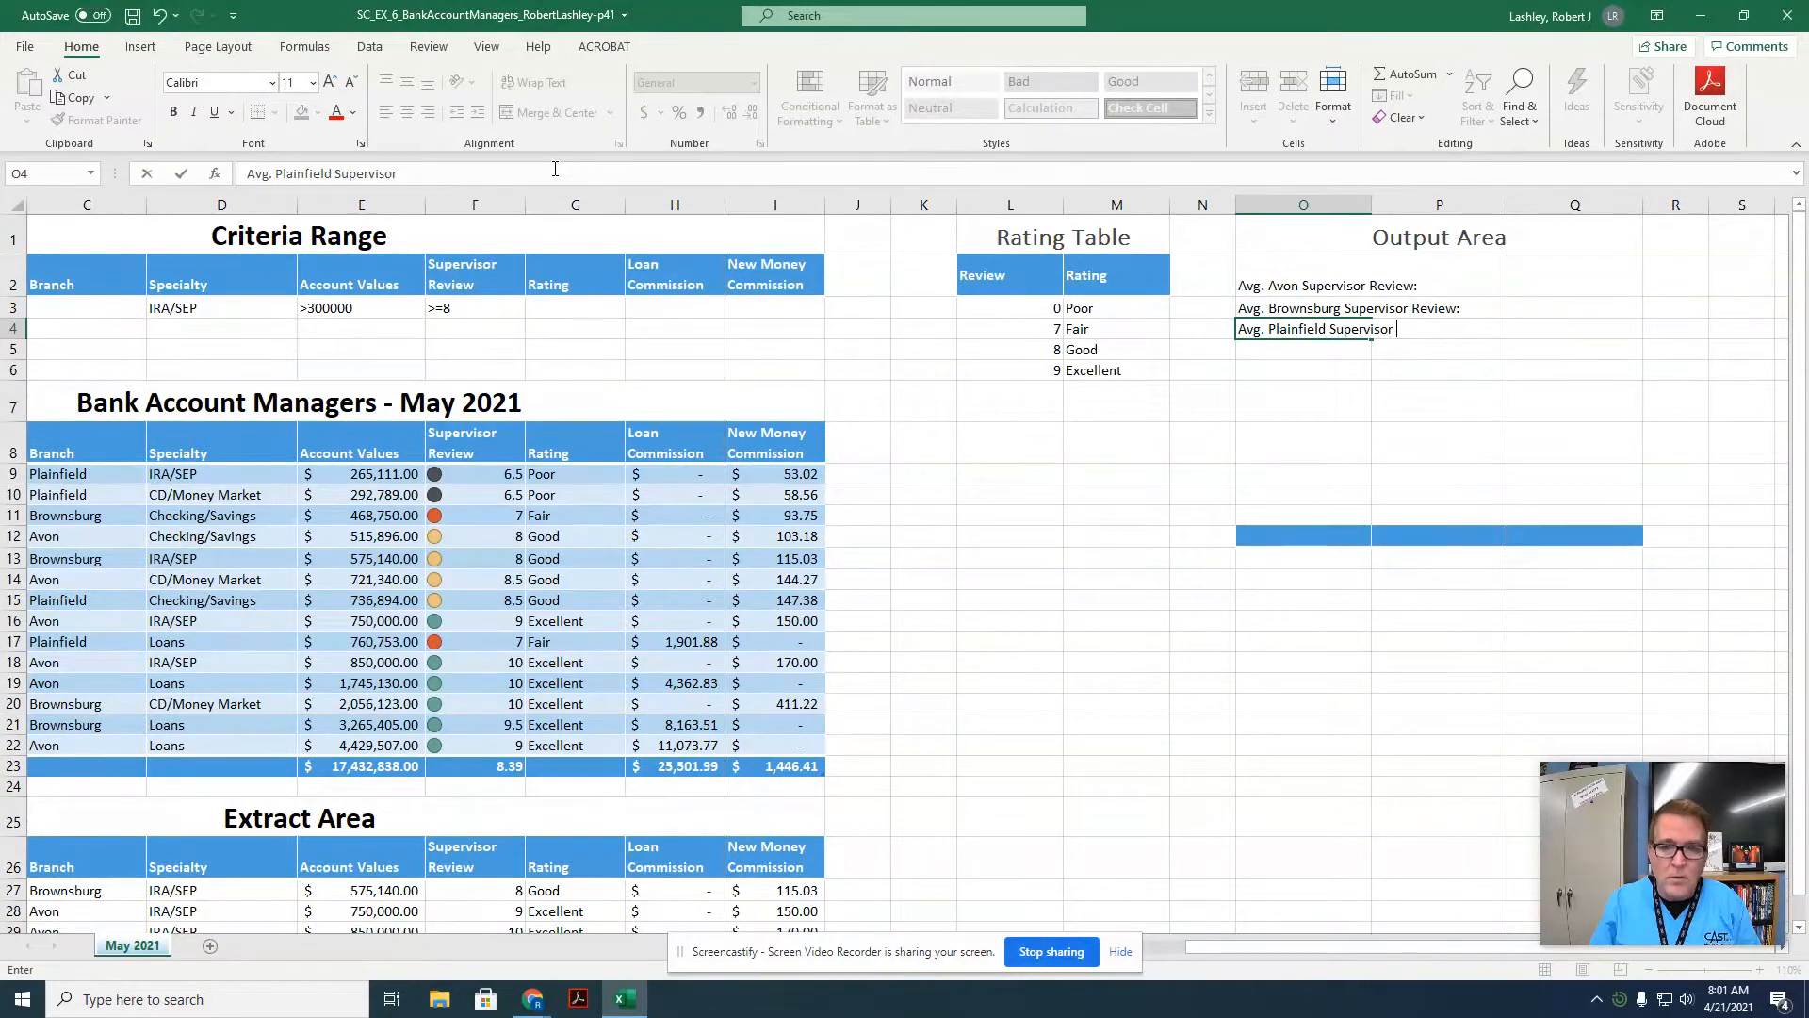
pyautogui.write(' Review:')
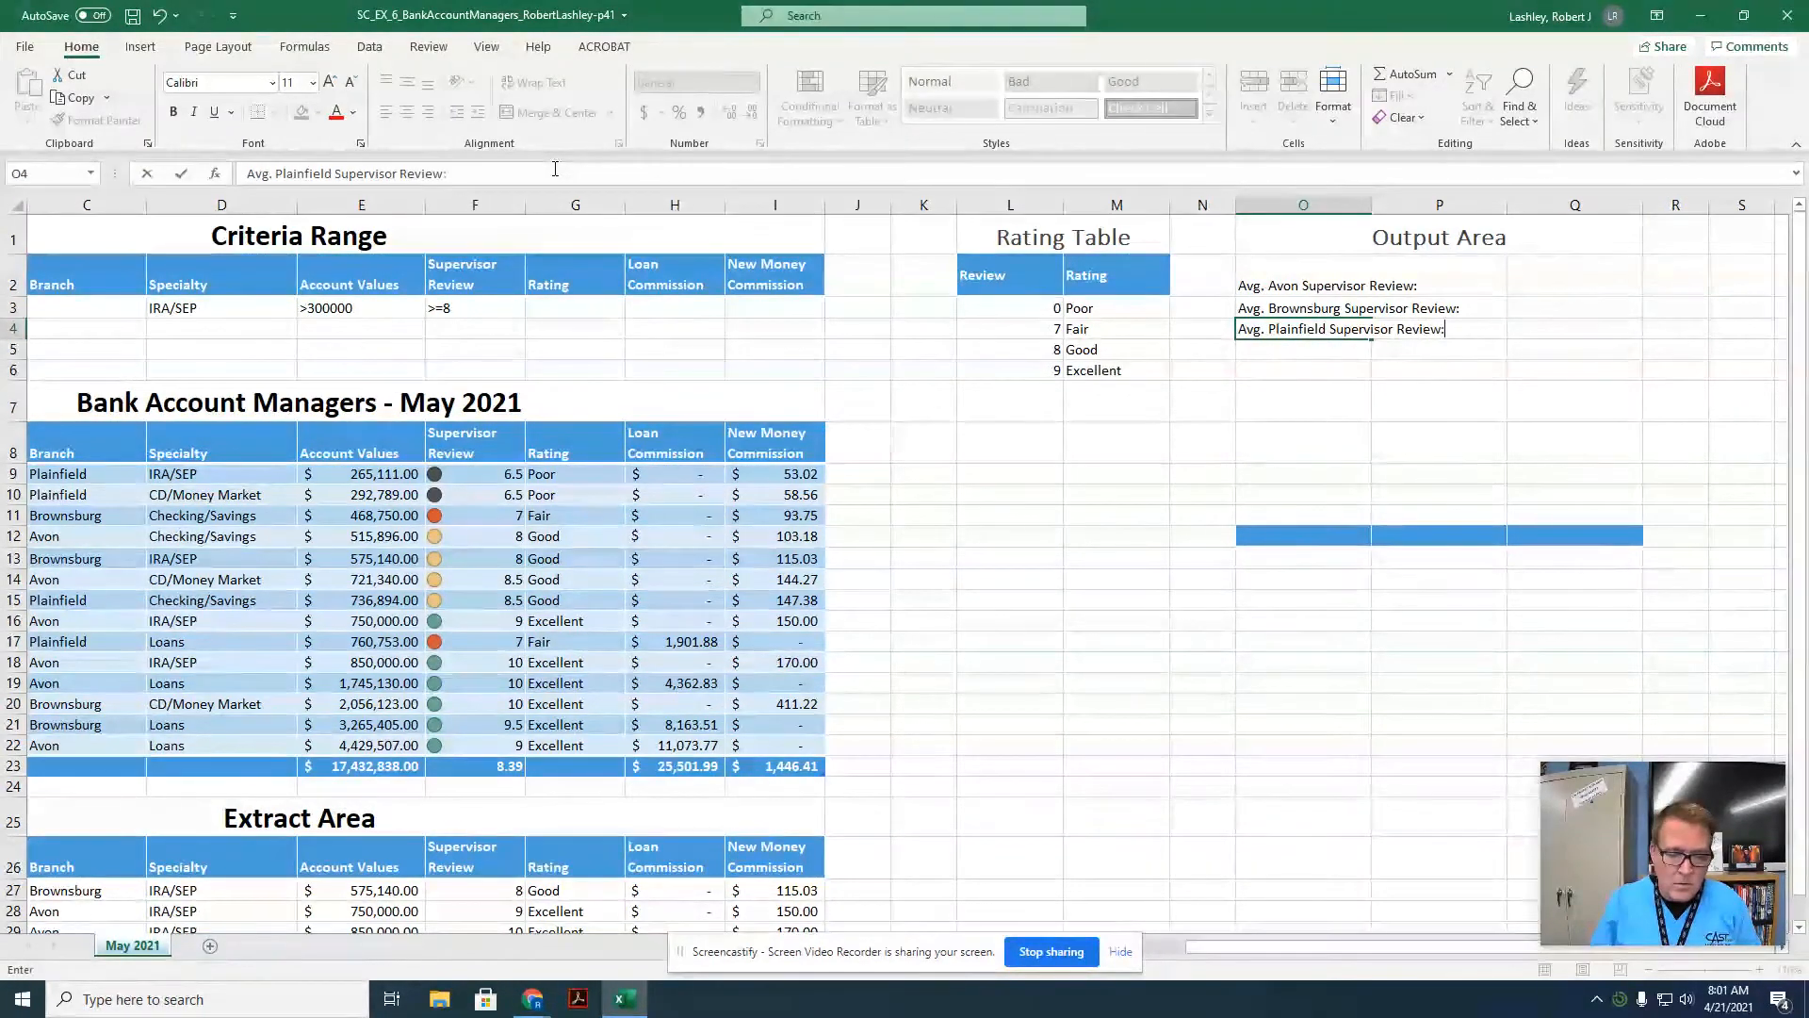
pyautogui.press('Return')
# Enter the label "Managers with Poor Ratings:" in cell O5.
pyautogui.write('Ma')
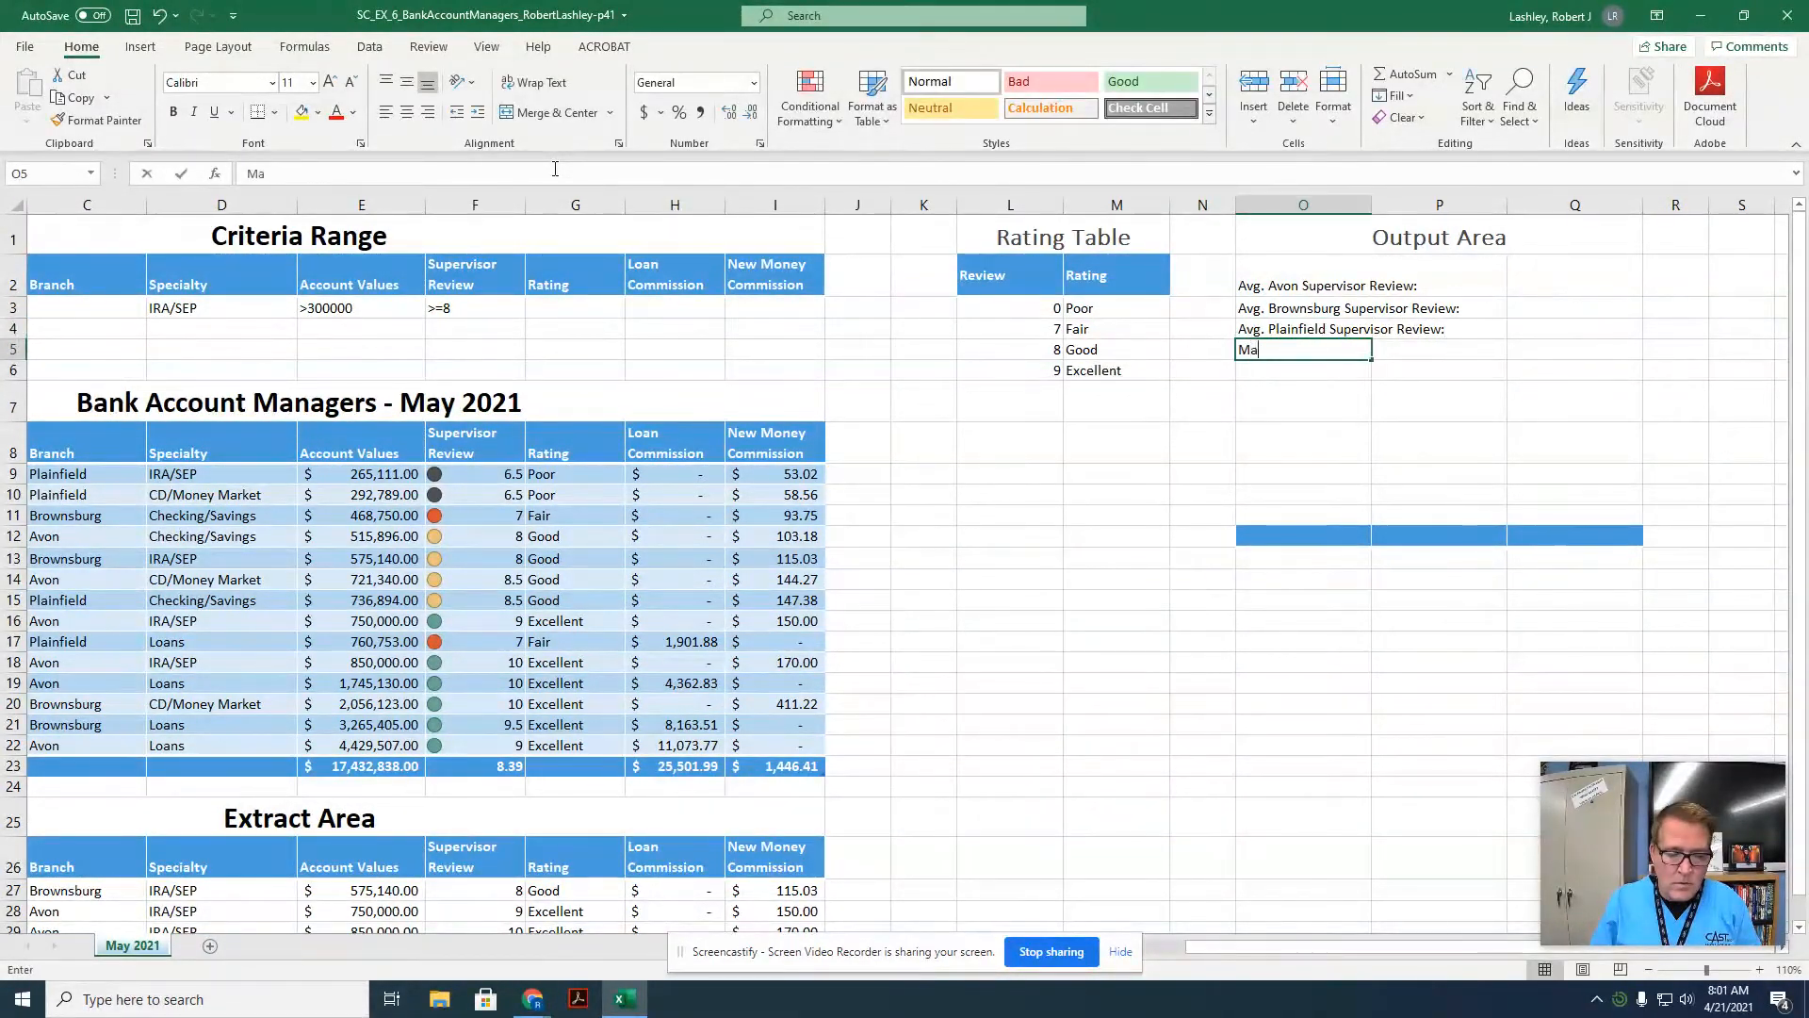
pyautogui.write('nagers with Po')
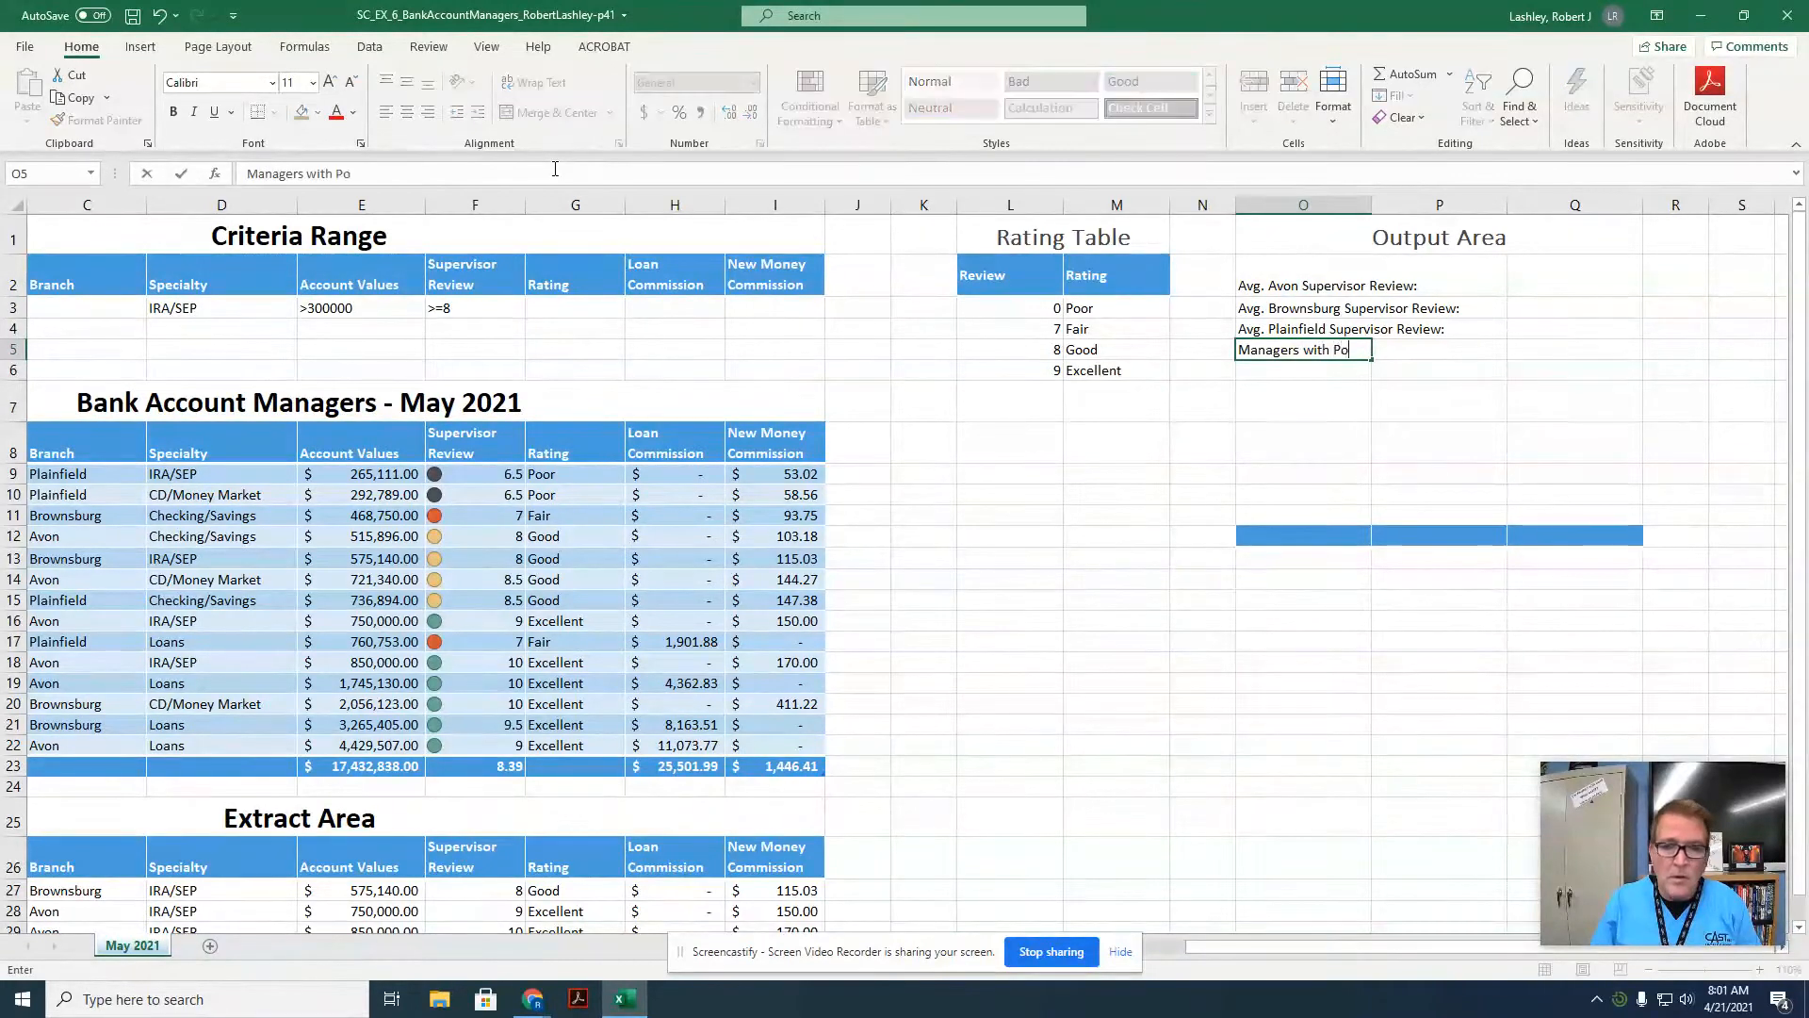
pyautogui.write('or Ratings')
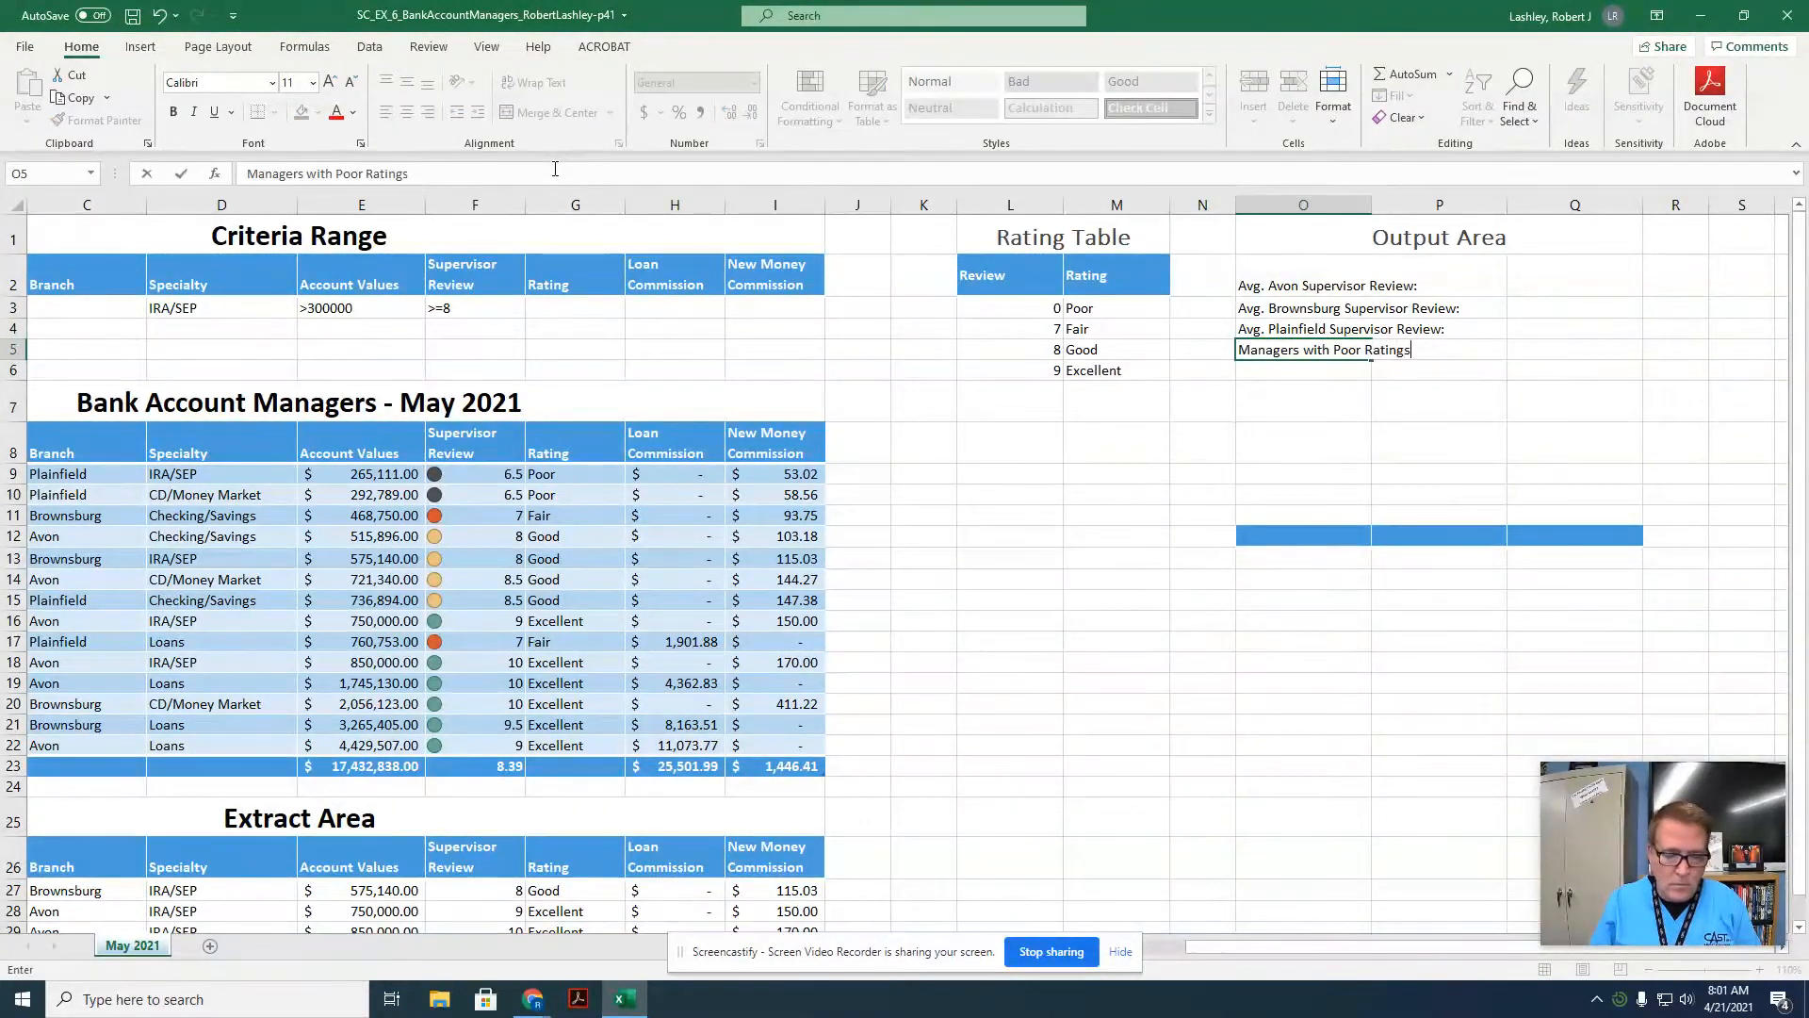
pyautogui.write(':')
pyautogui.press('Return')
# Enter the label "Total Checking/Savings" in cell O6.
pyautogui.write('To')
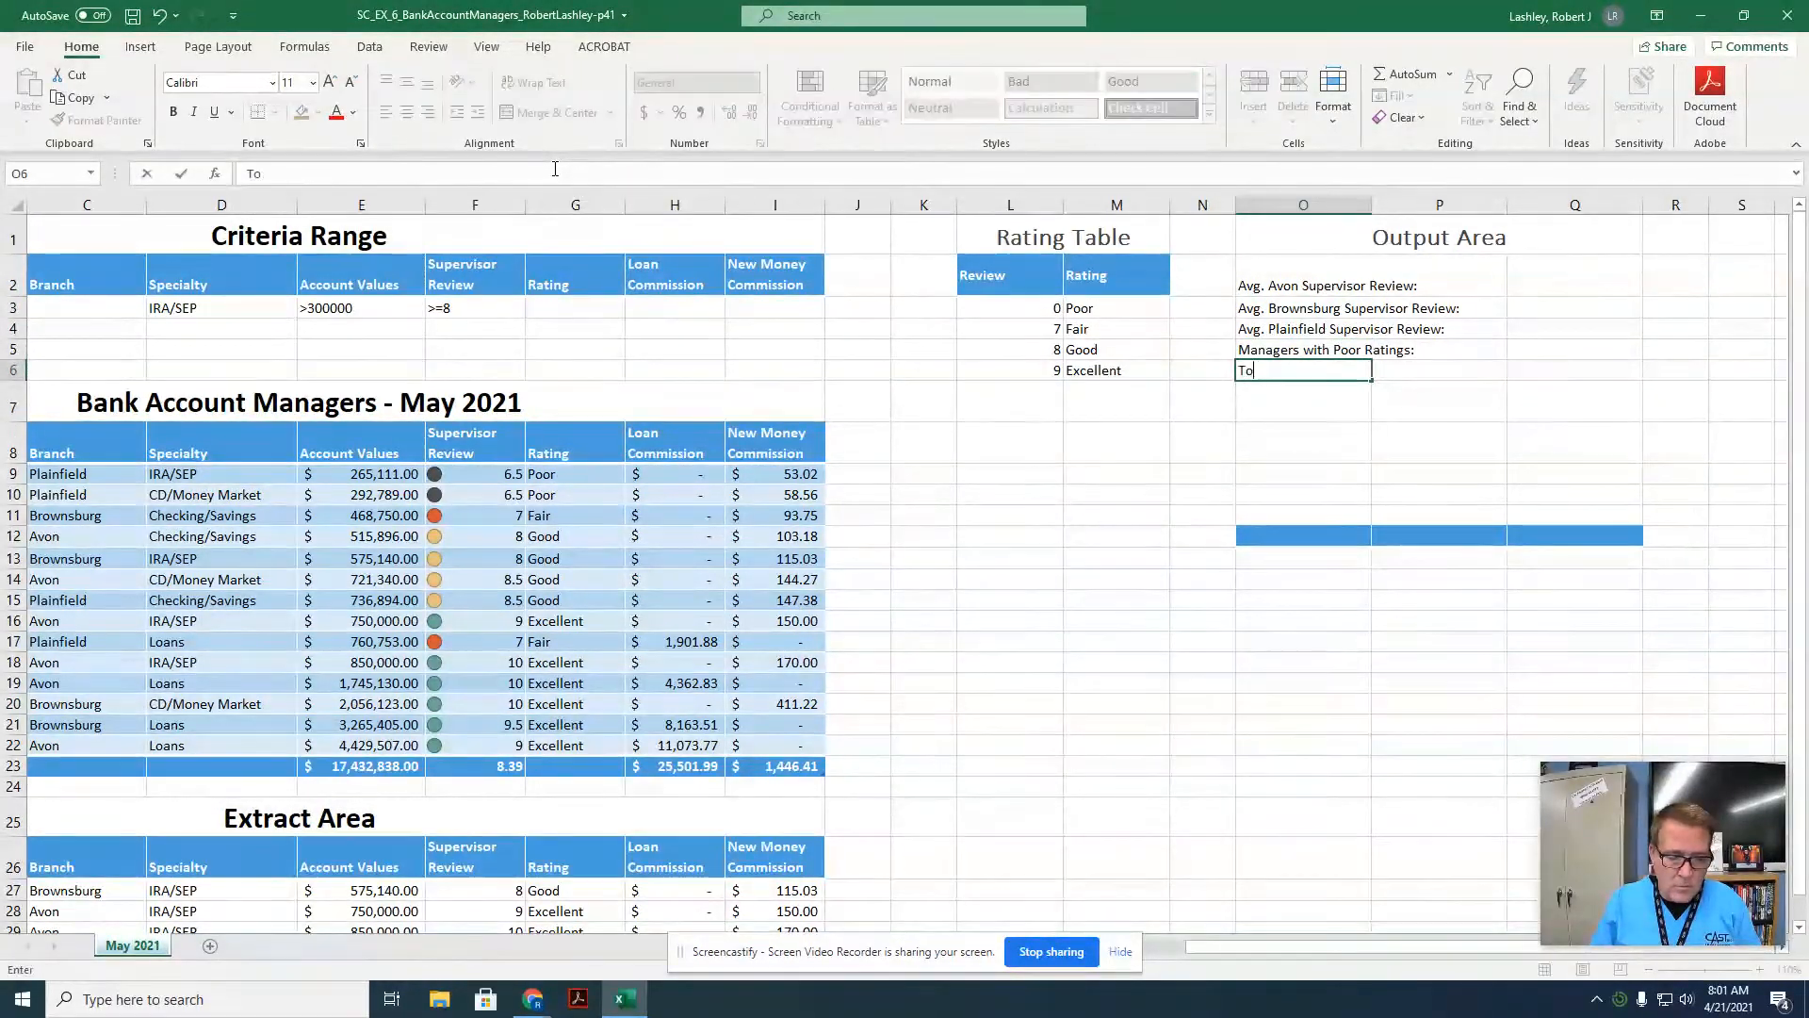
pyautogui.write('tal Checking')
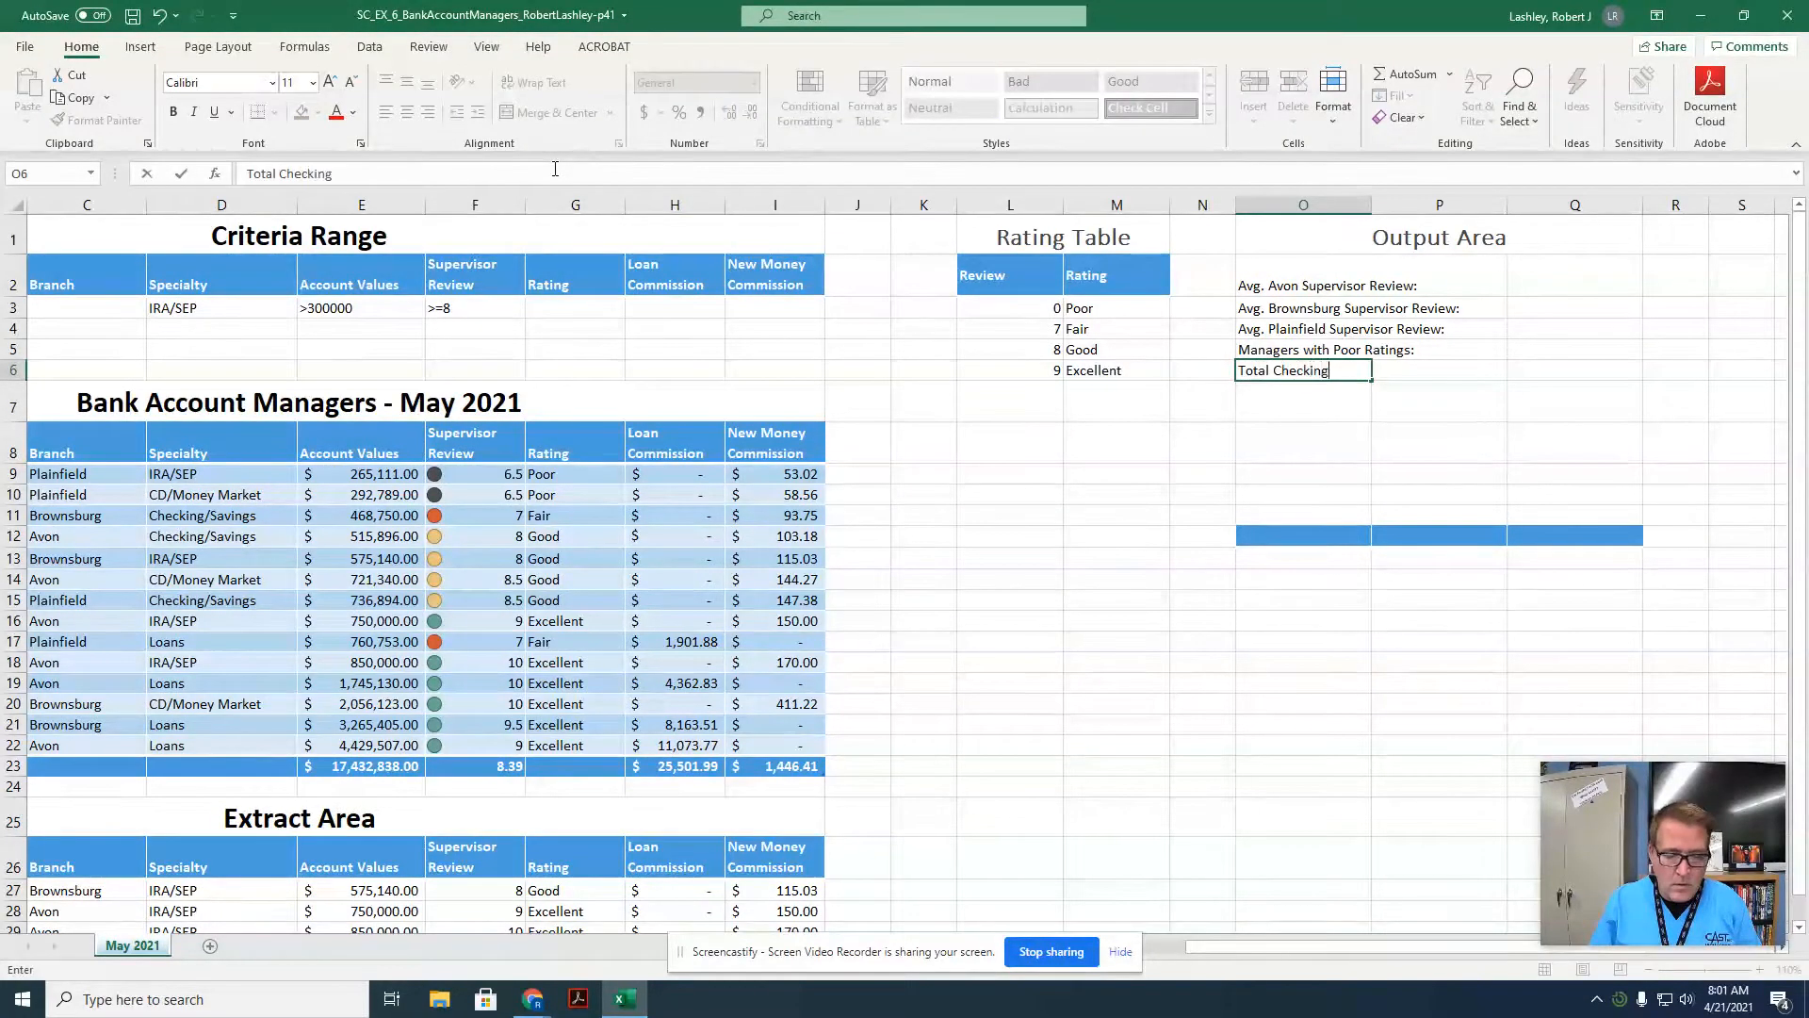
pyautogui.write('/Savings')
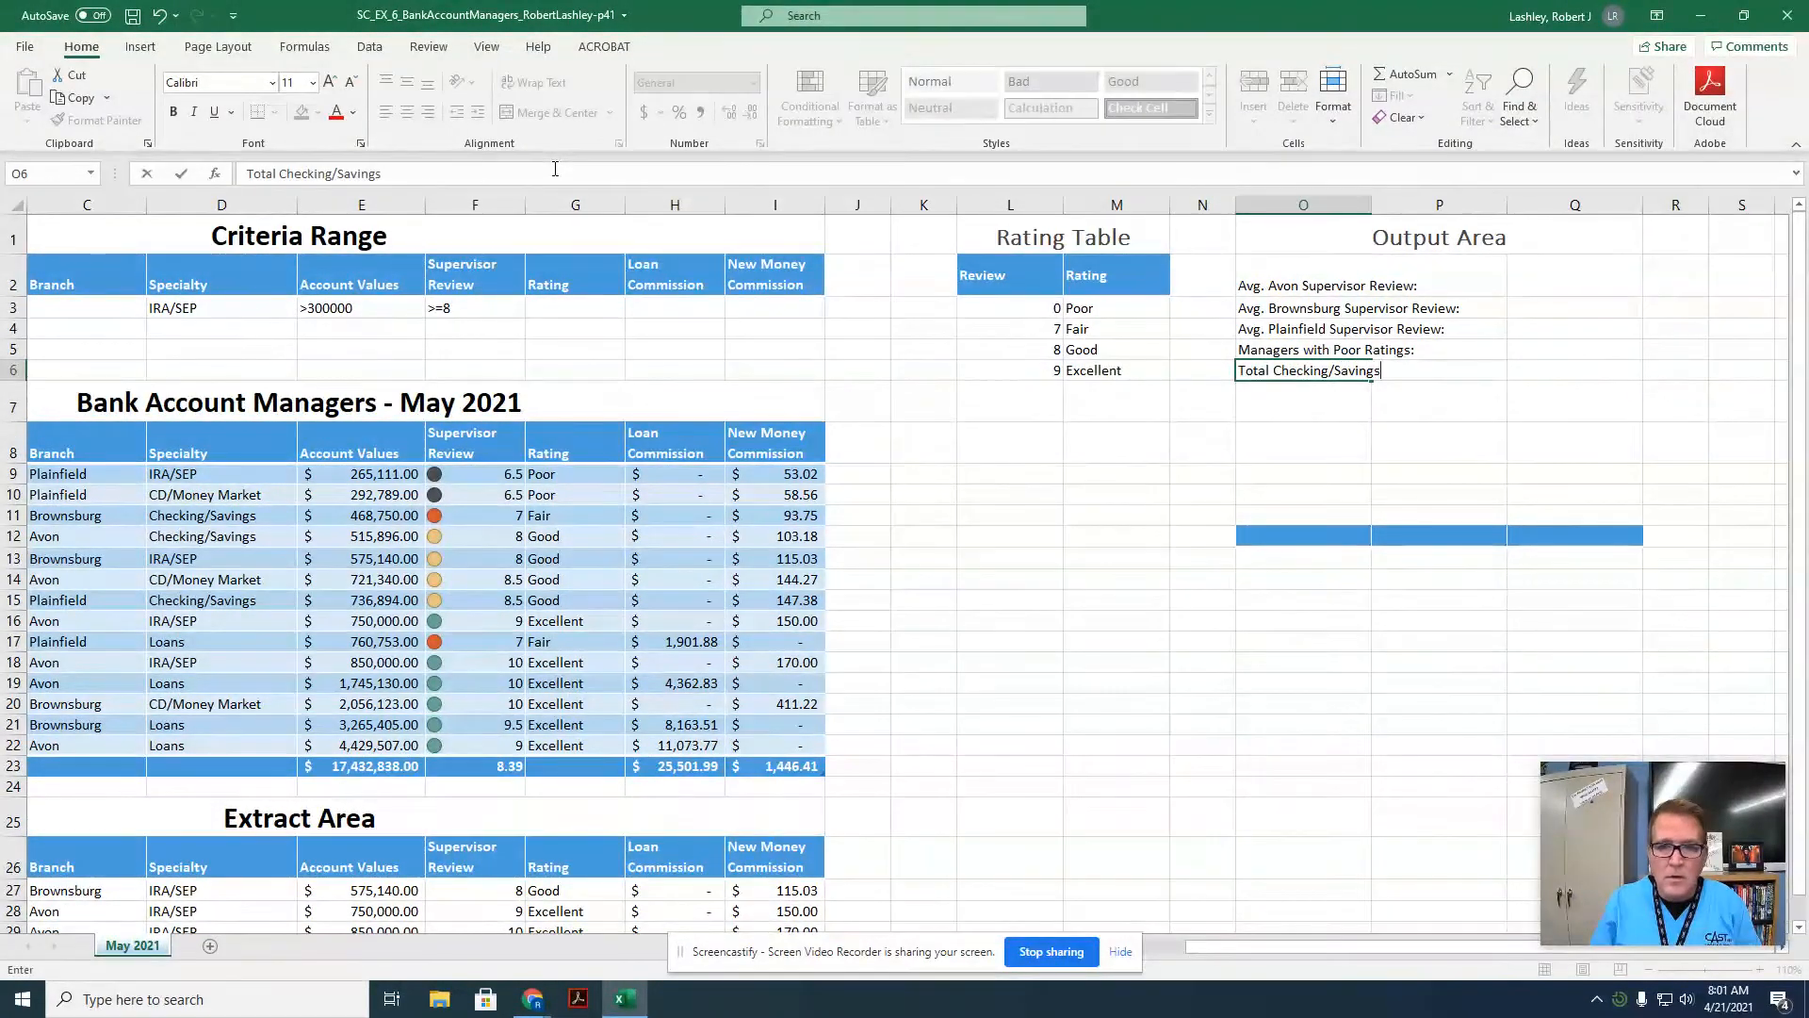
pyautogui.press('Return')
# Enter the label "Count of Loan Officers" in cell O7.
pyautogui.write('C')
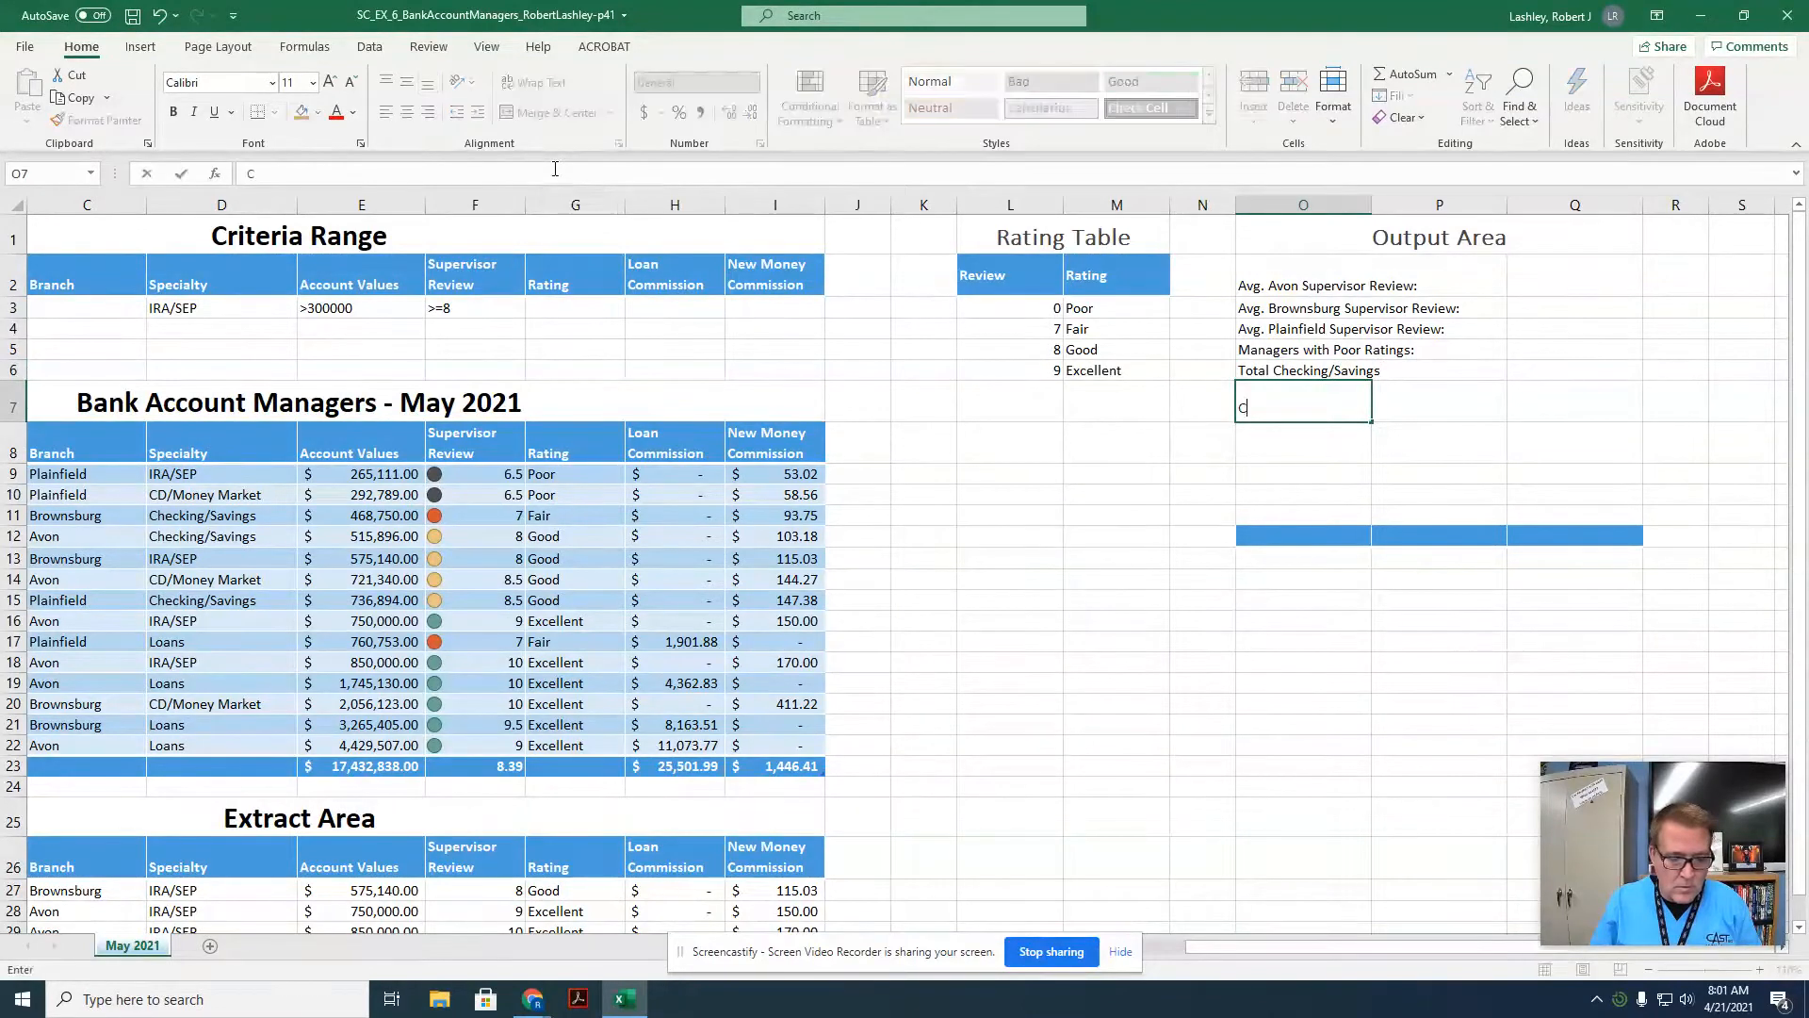
pyautogui.write('ount of L')
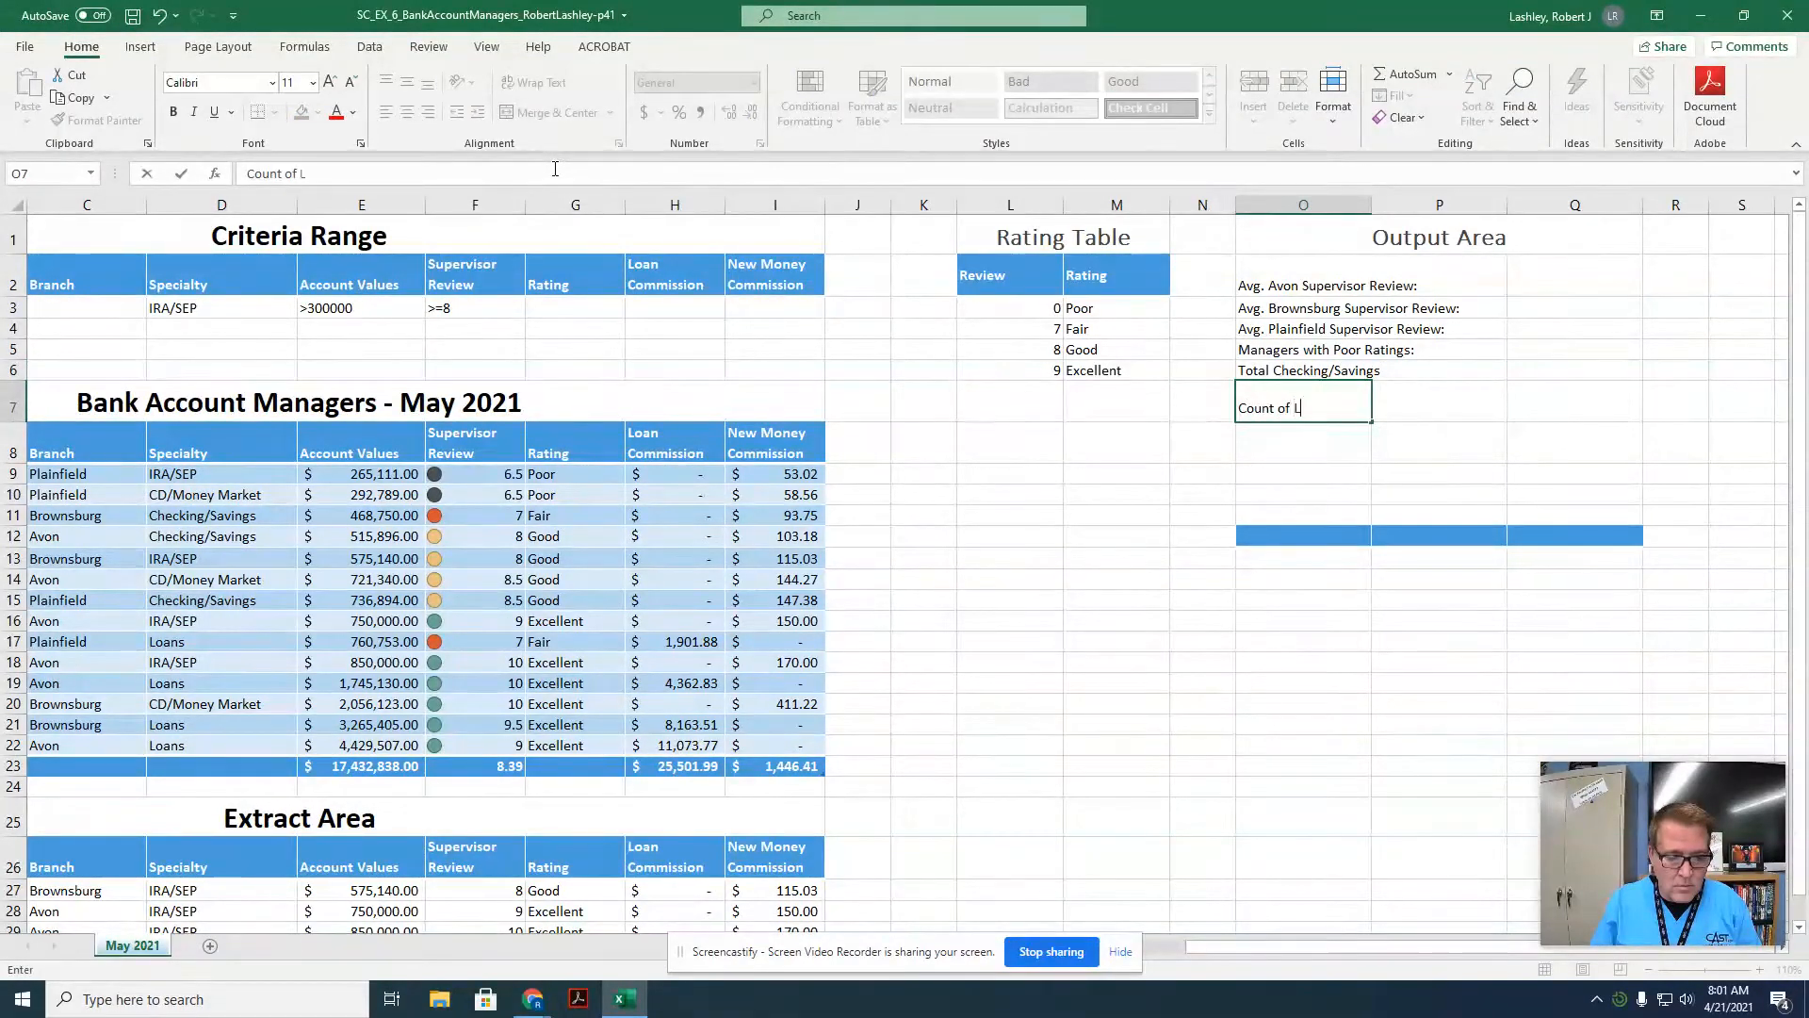
pyautogui.write('oan Officer')
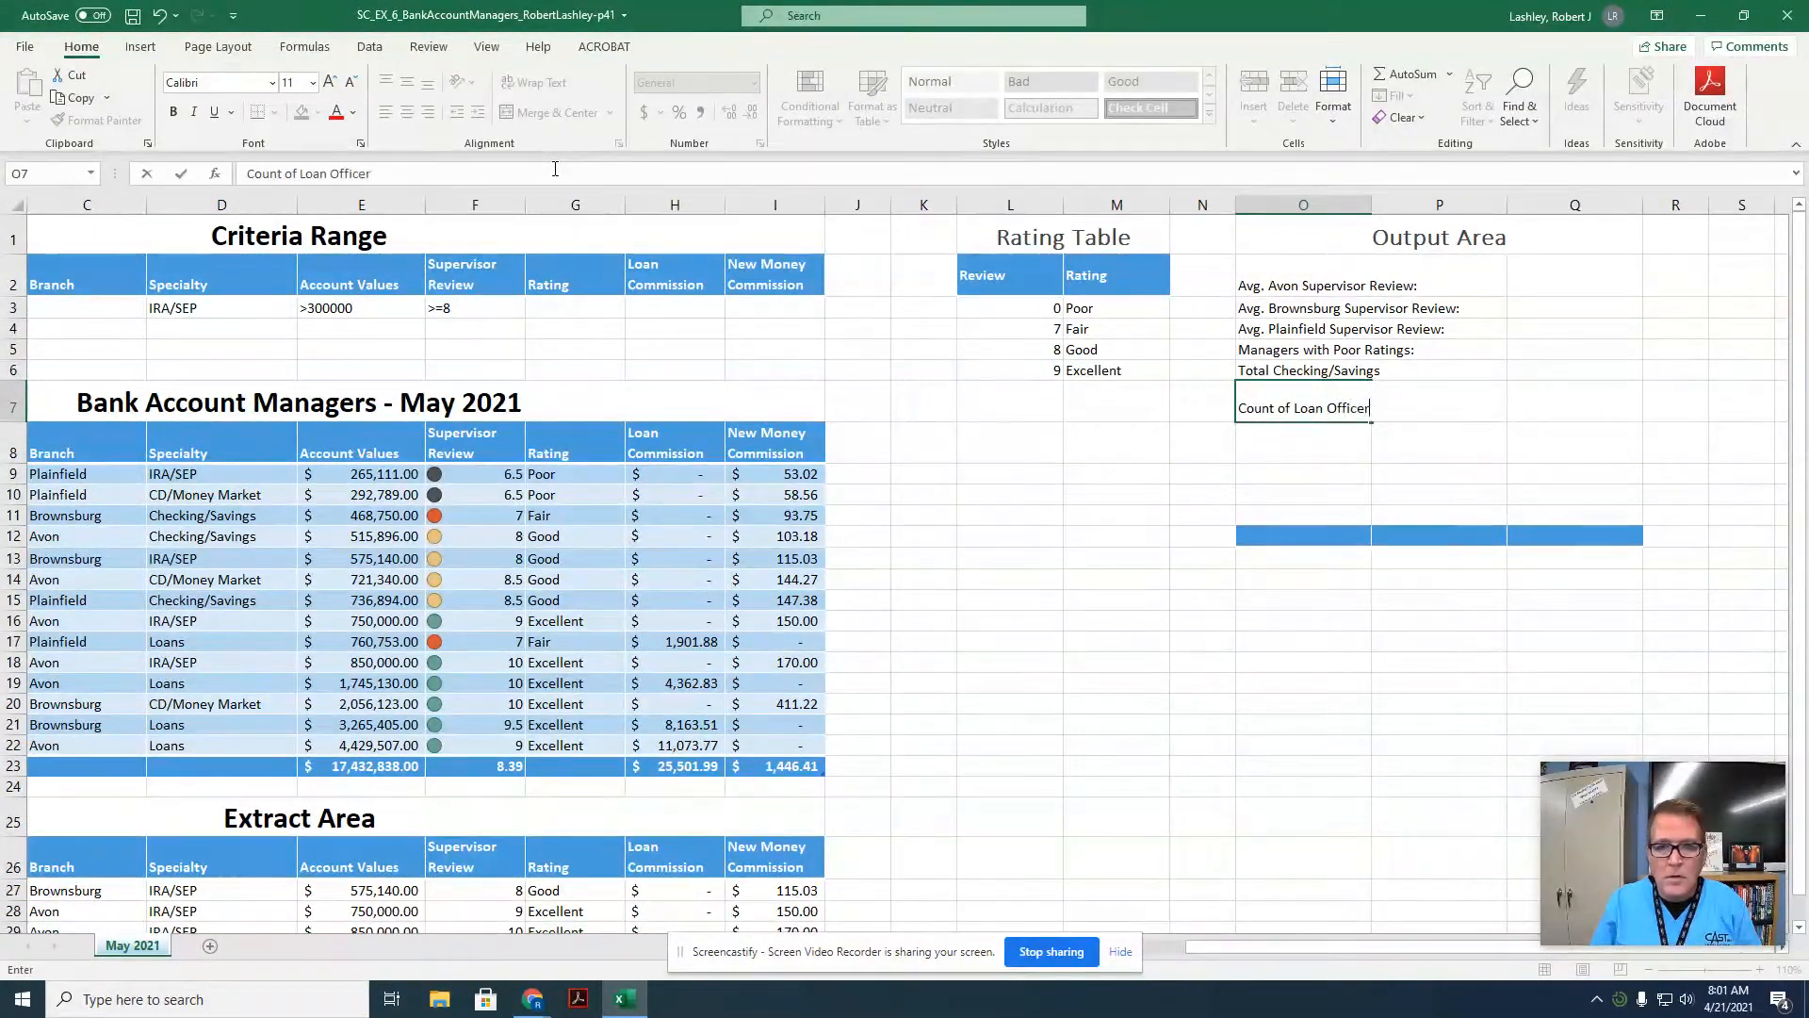
pyautogui.write('s')
pyautogui.press('Return')
# Enter the heading "Locator" in cell O8 of the Output Area.
pyautogui.write('L')
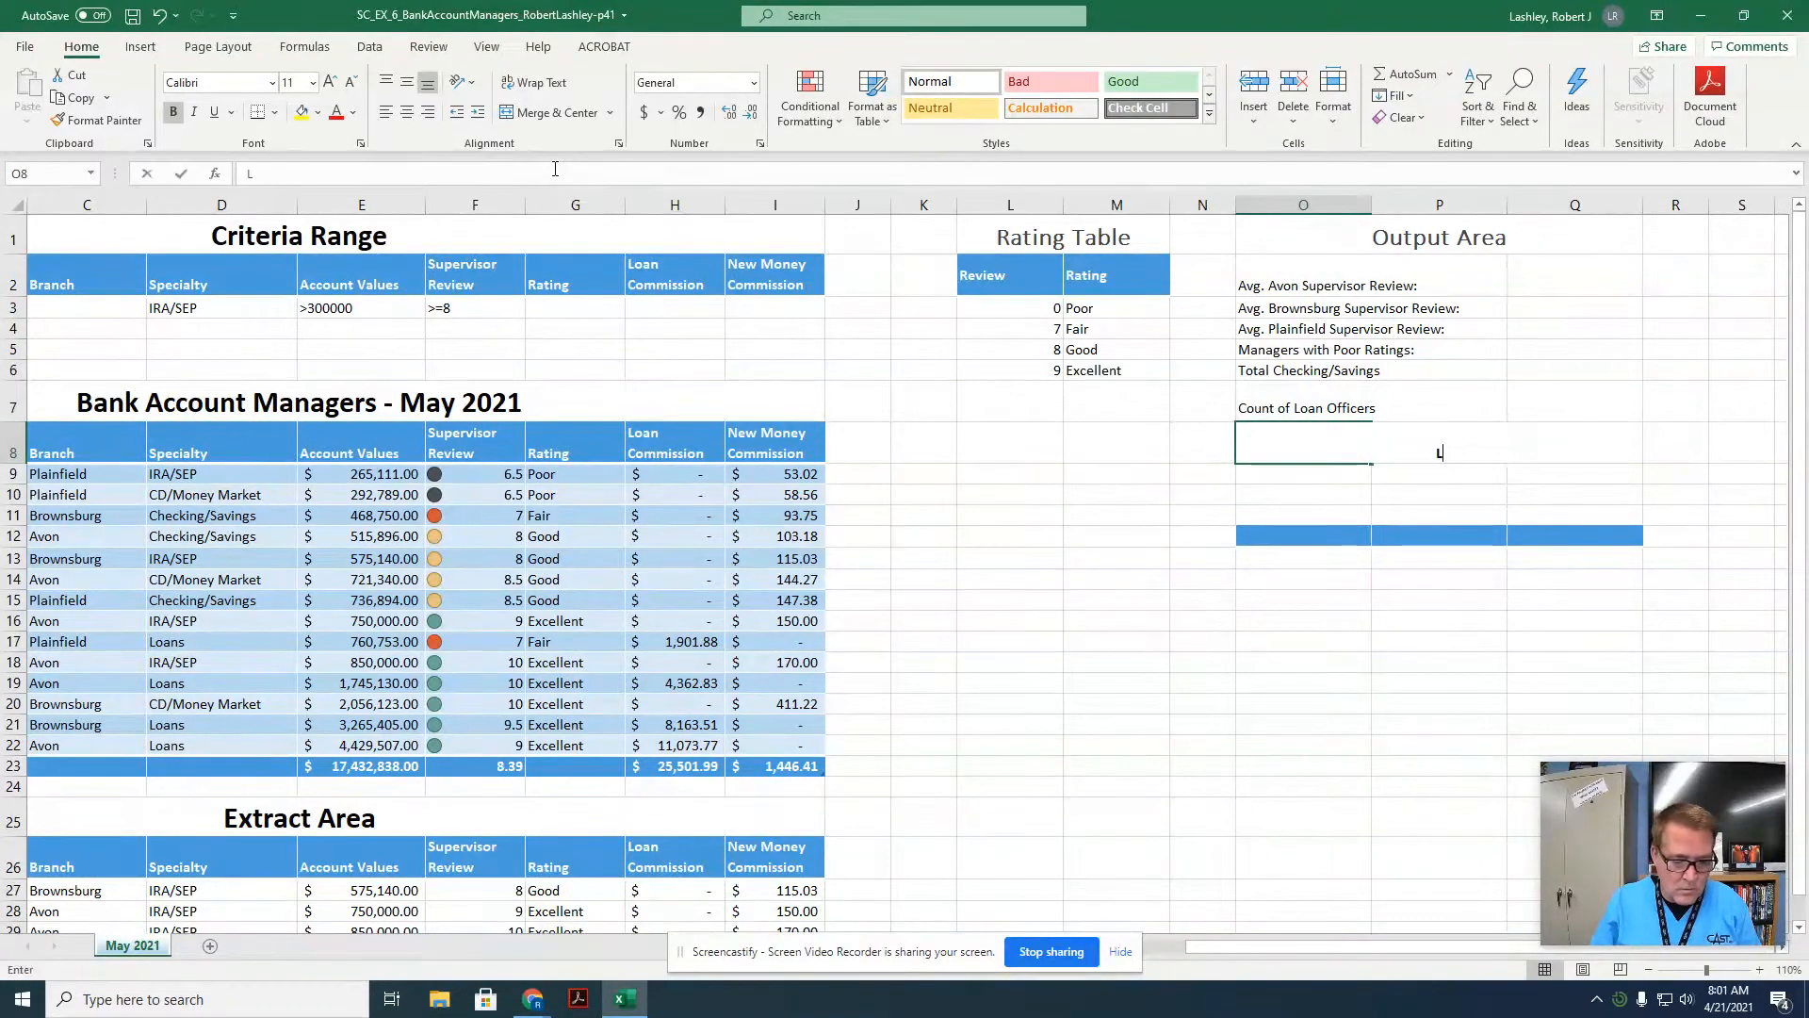
pyautogui.write('ocator')
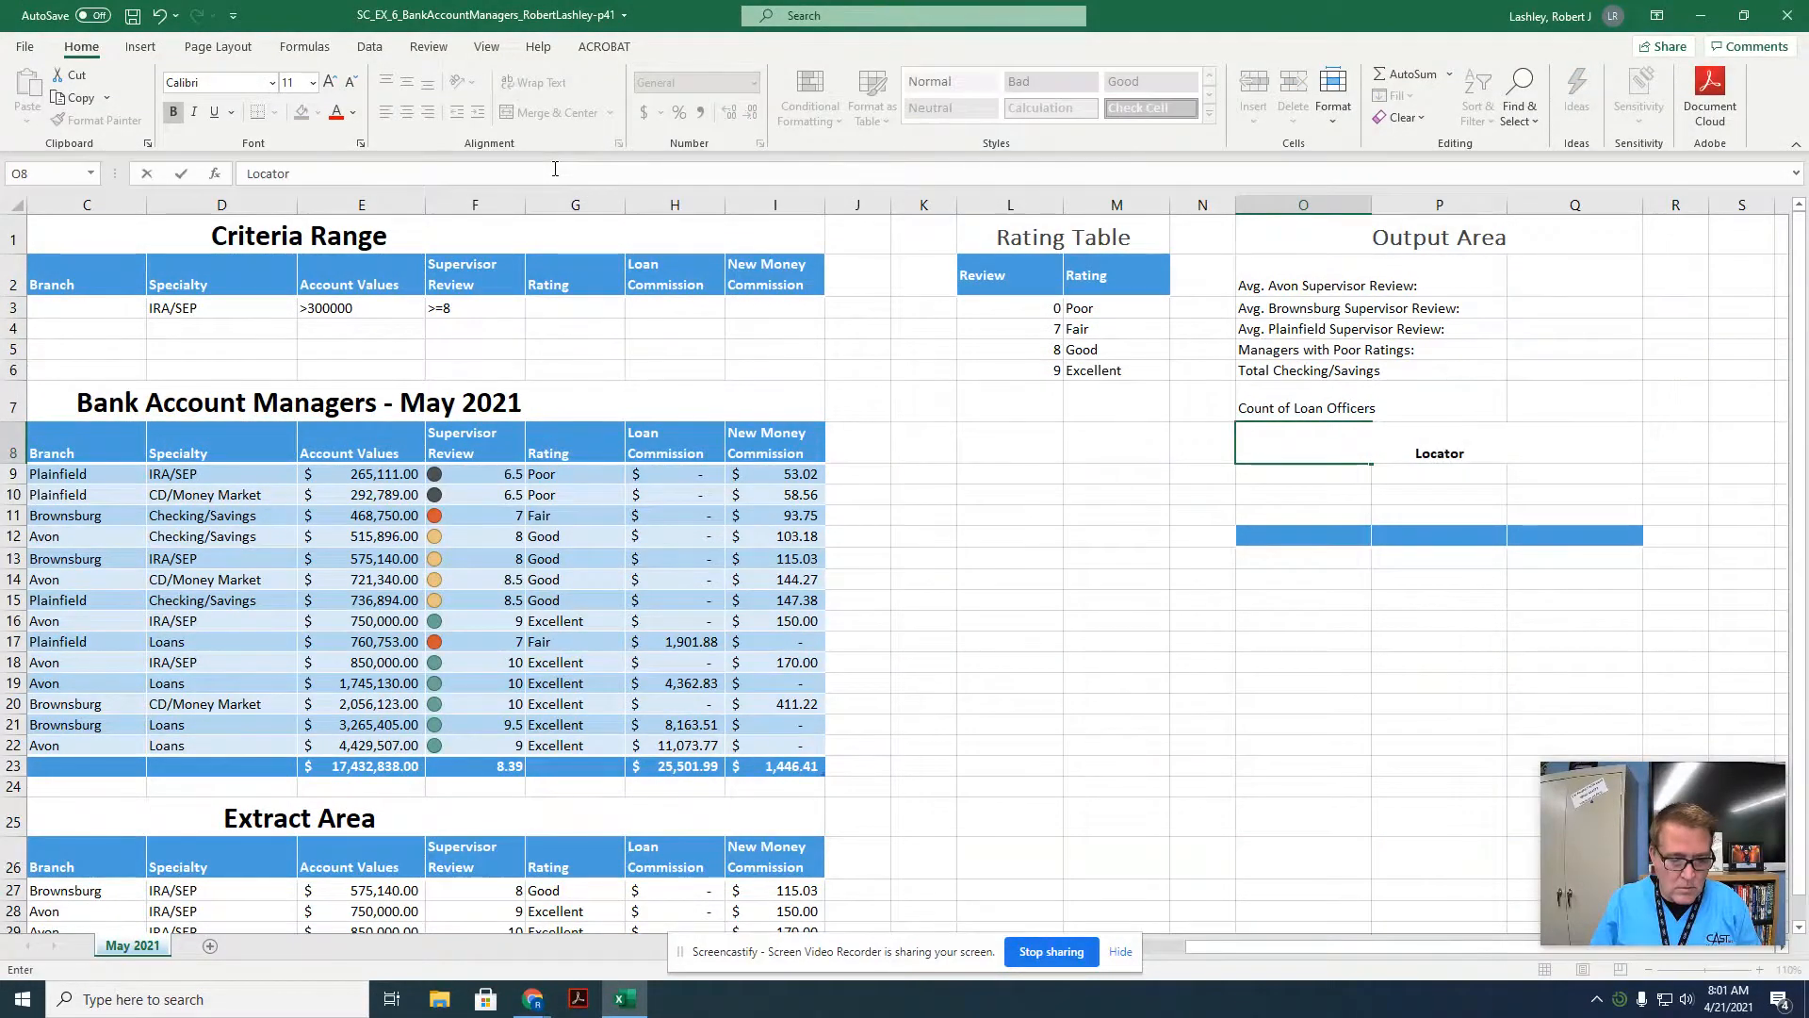
pyautogui.press('Return')
# Enter the label "Enter Employee ID Number:" in cell O9.
pyautogui.write('En')
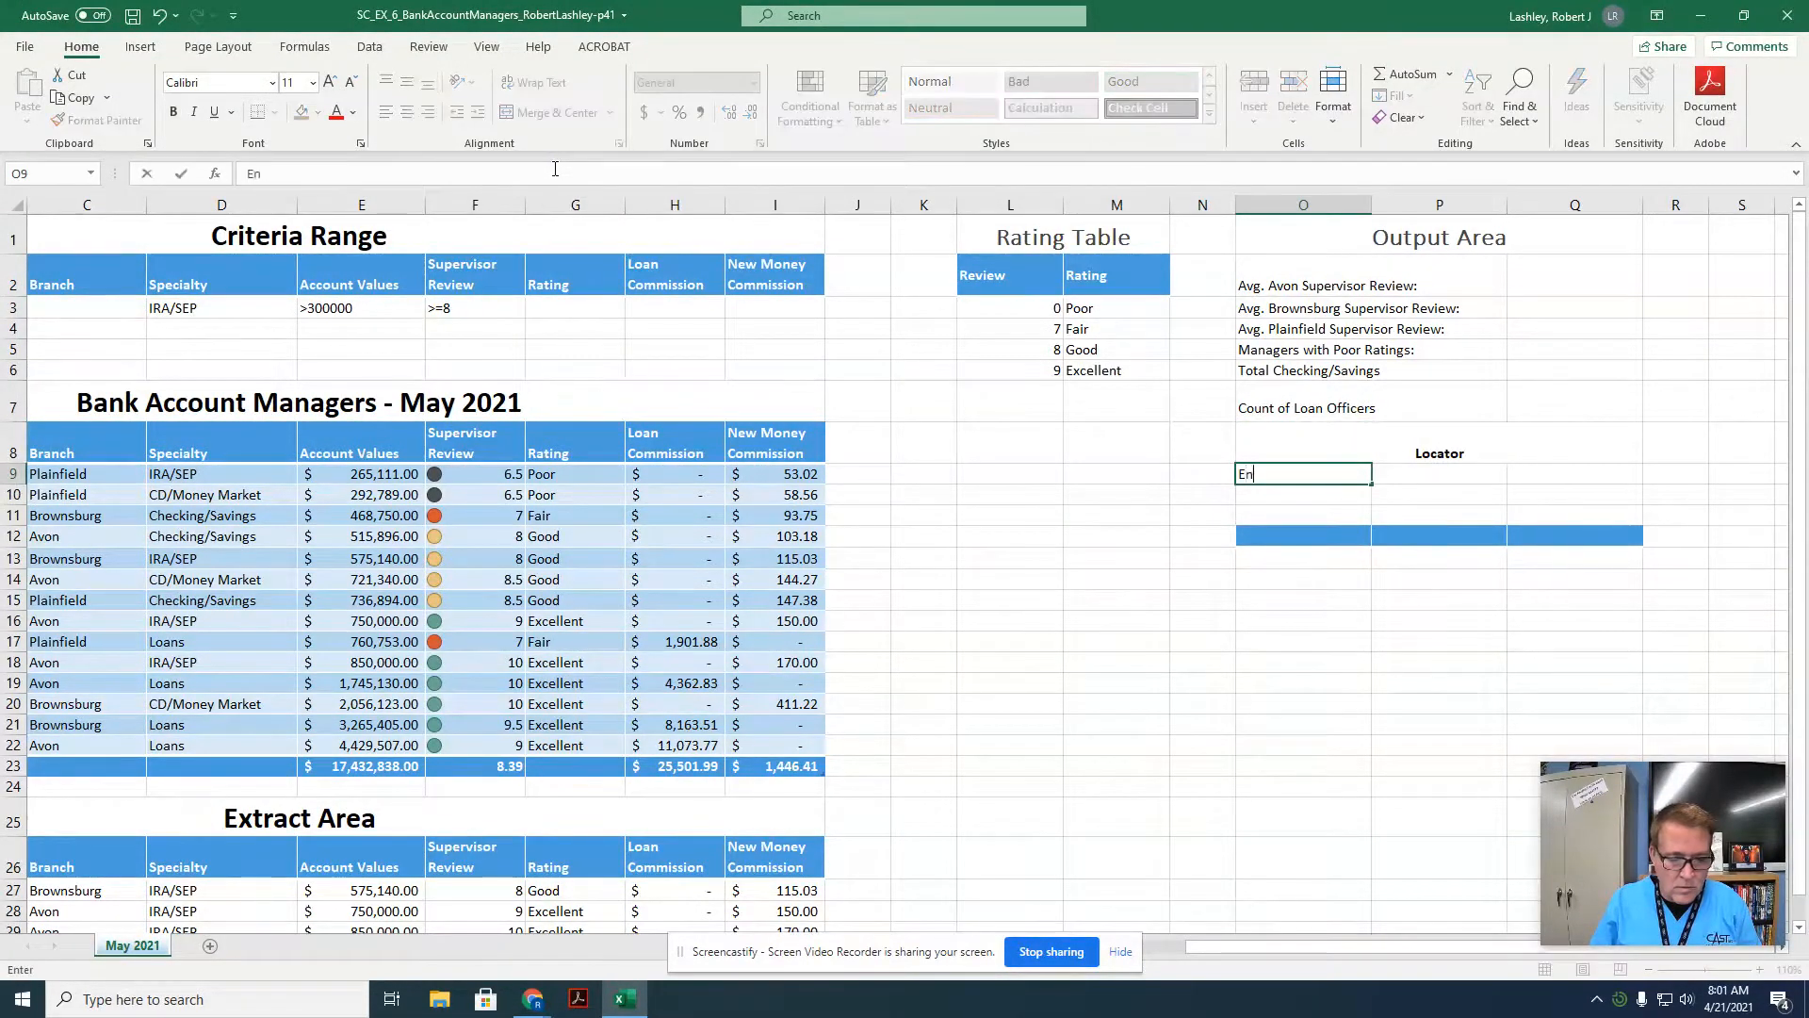
pyautogui.write('ter Emplo')
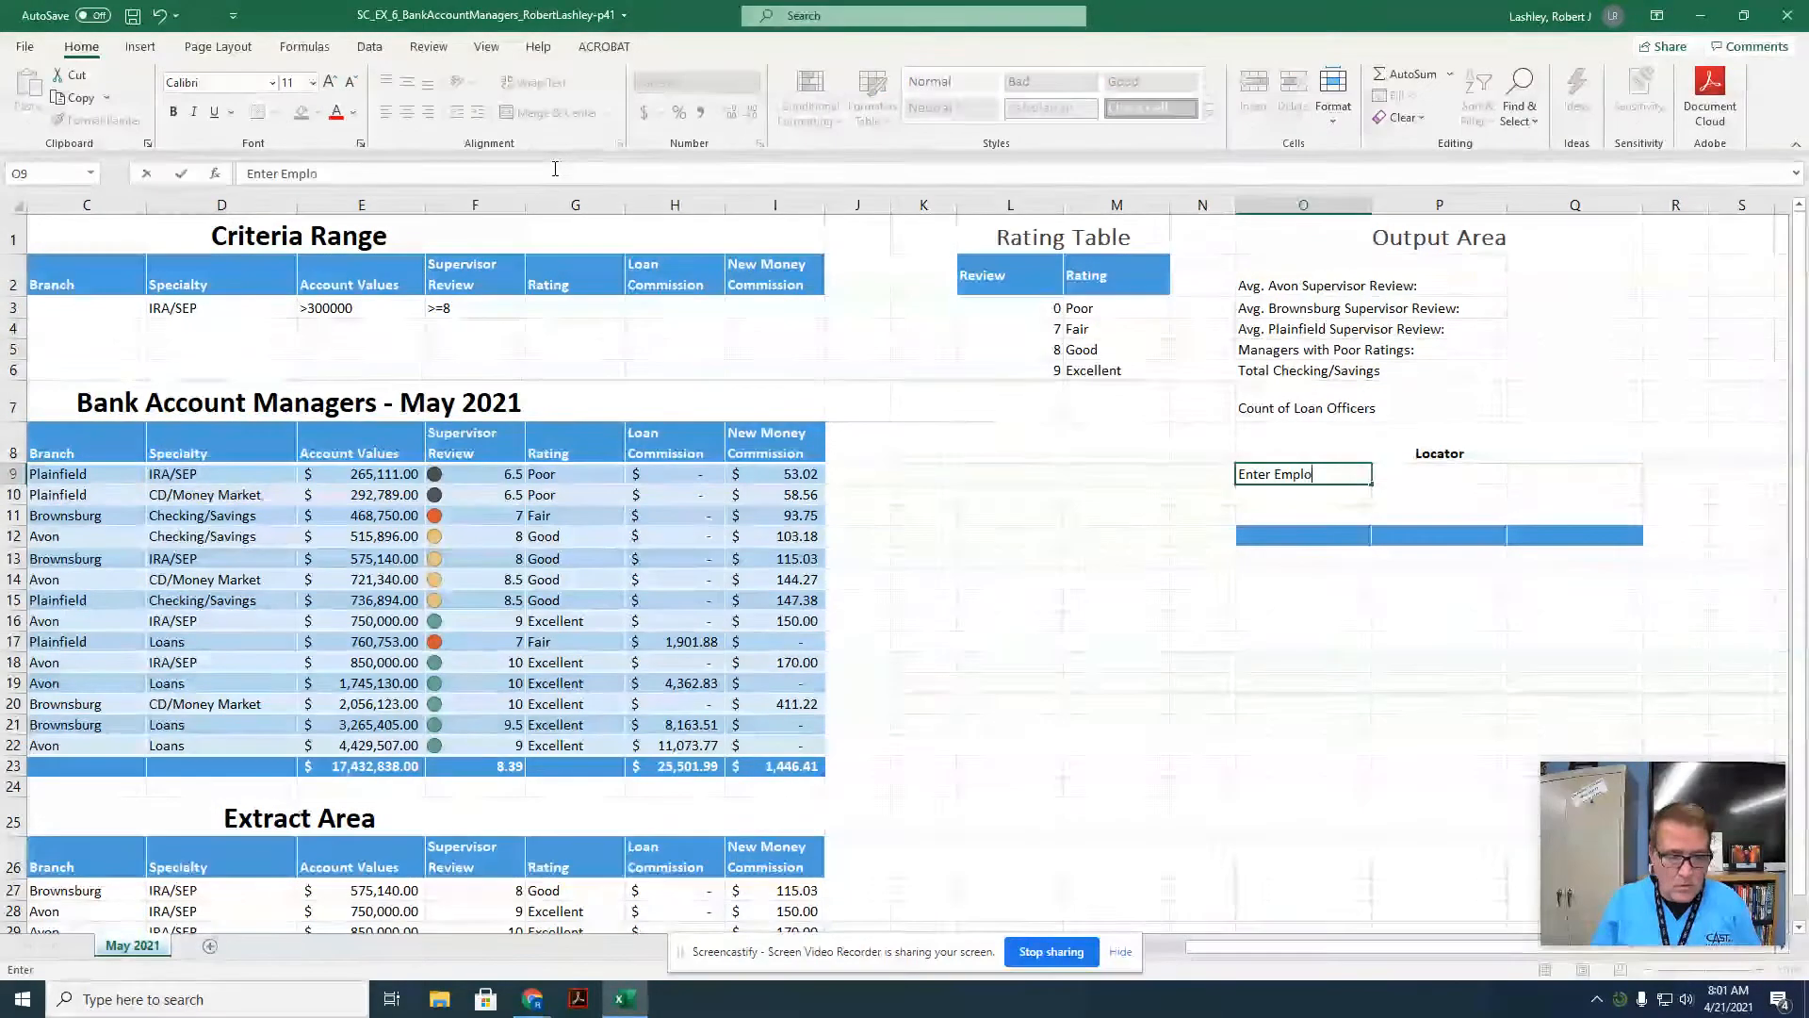
pyautogui.write('yee ID')
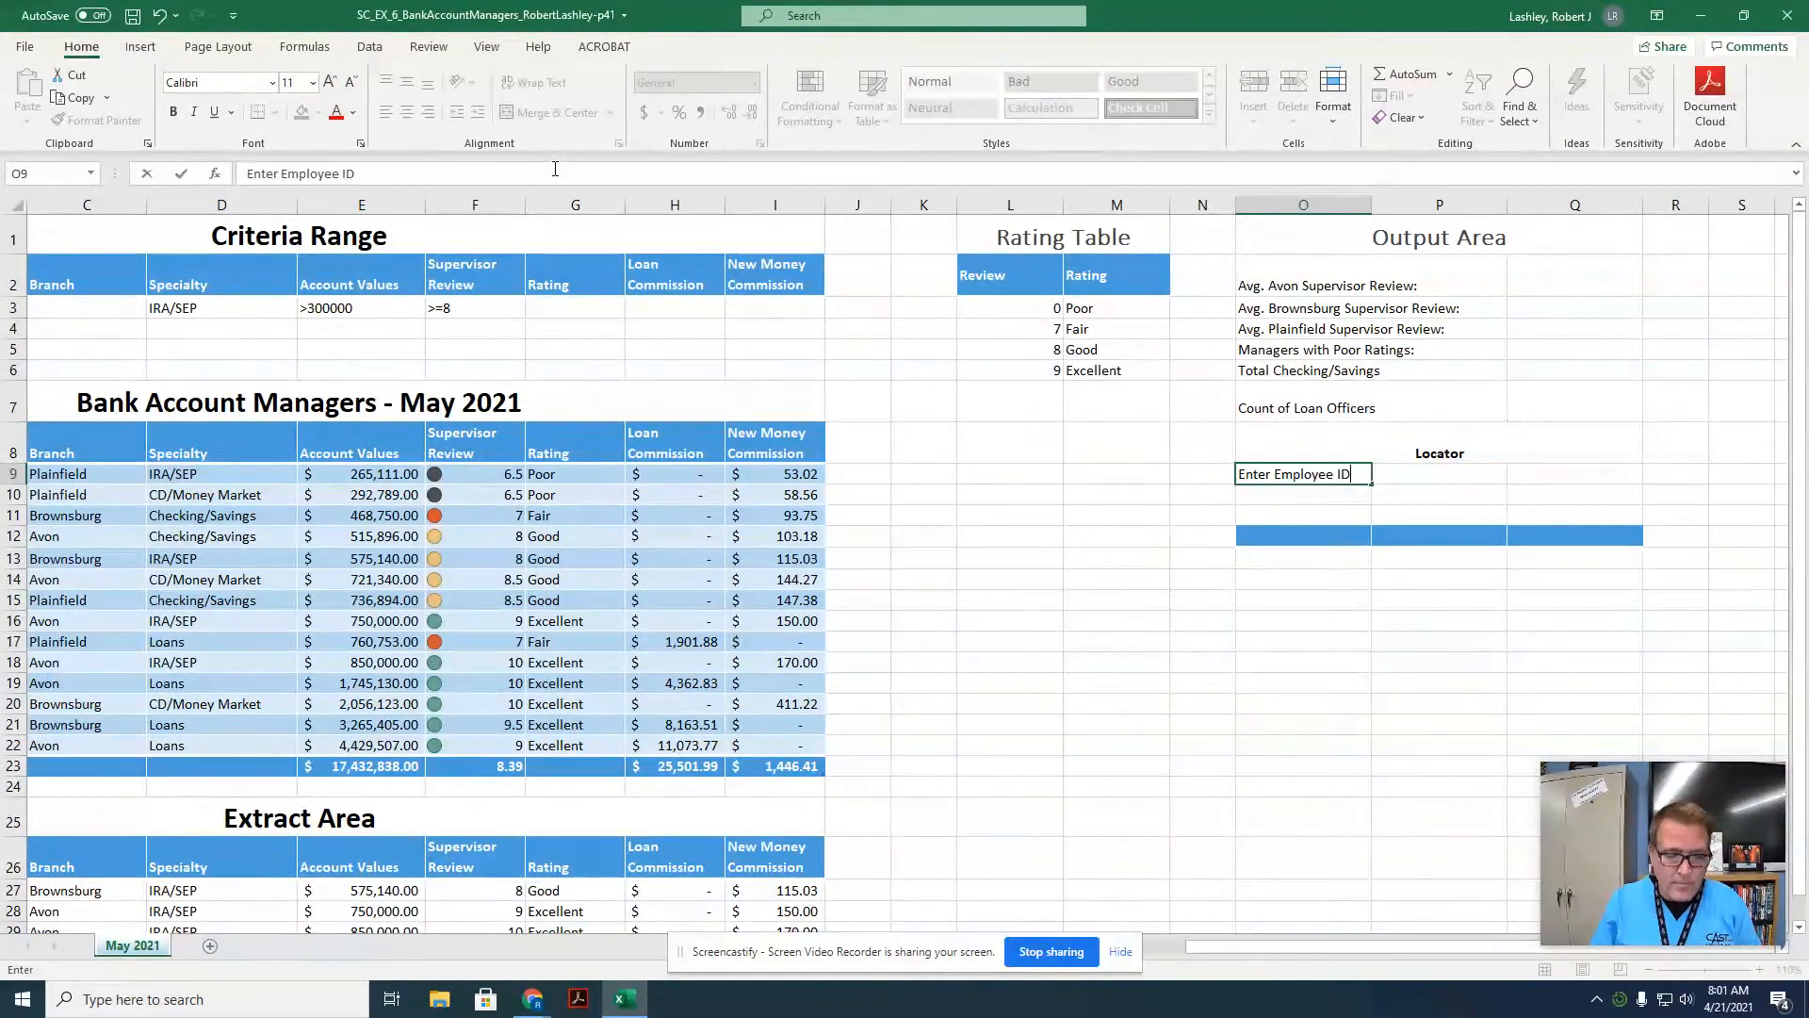
pyautogui.write(' Number:')
pyautogui.press('Return')
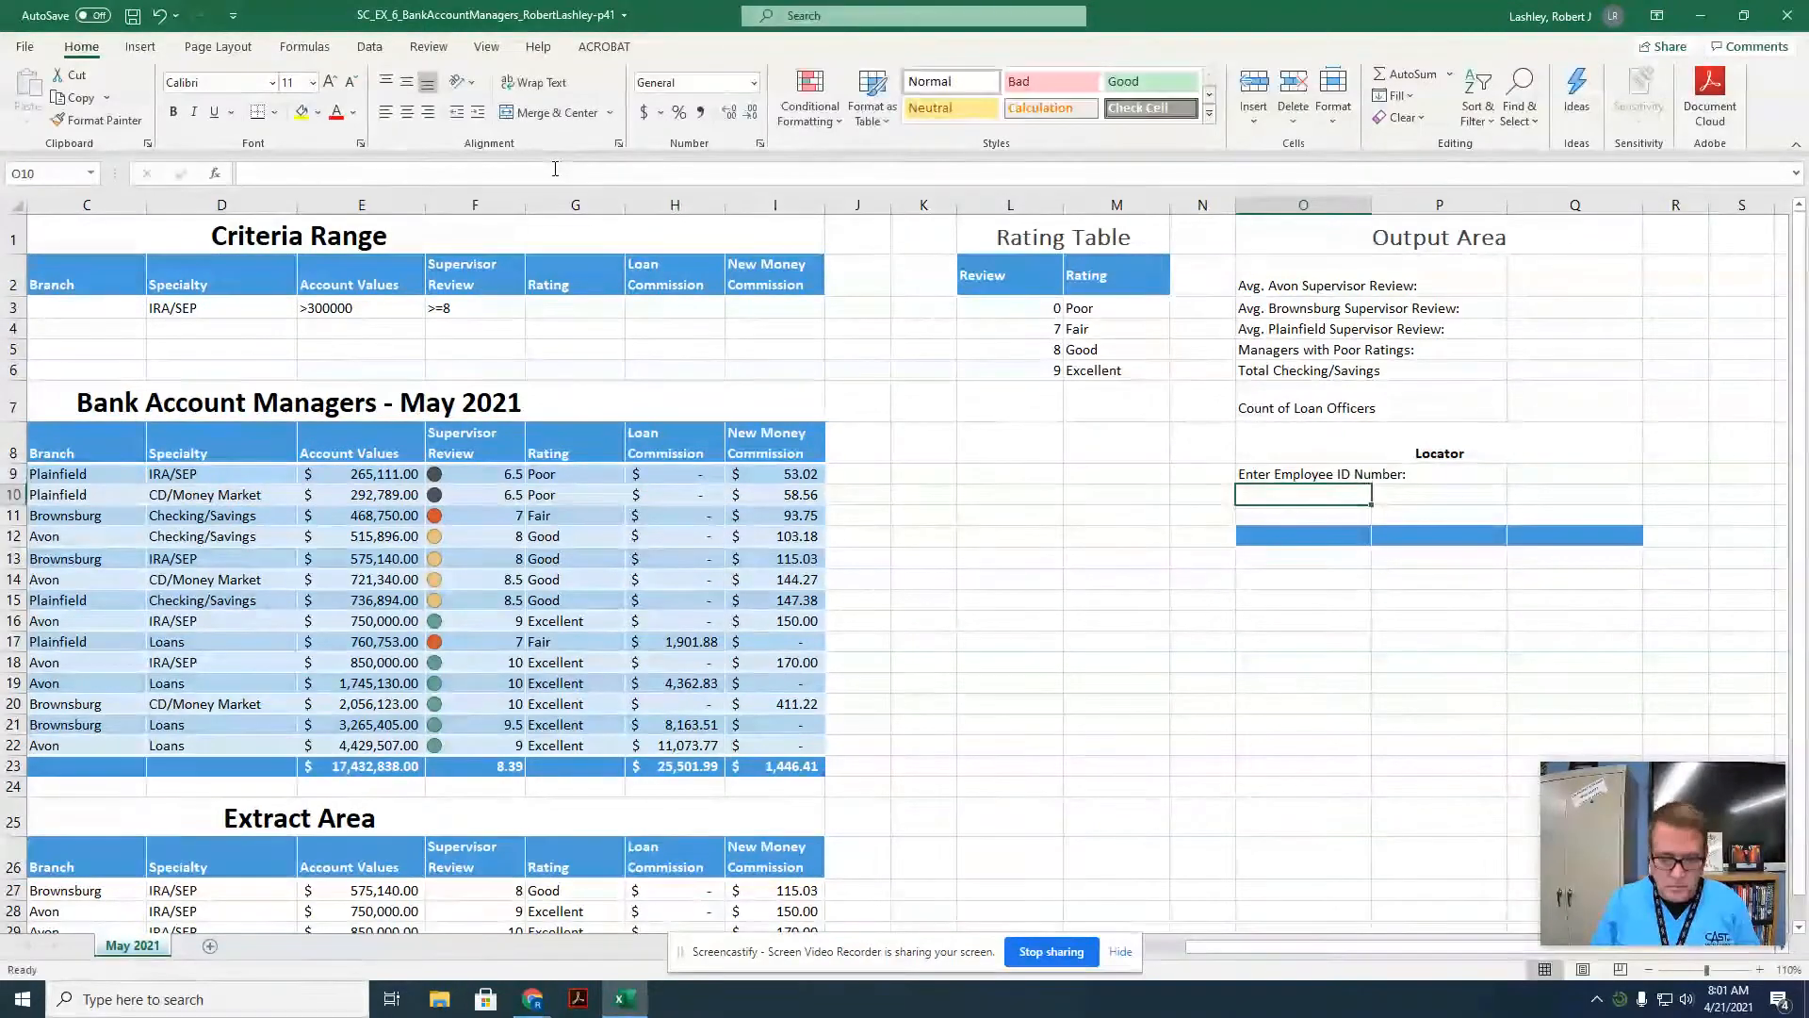
# Enter the label "Branch Location of Entered Employee" in cell O10.
pyautogui.write('B')
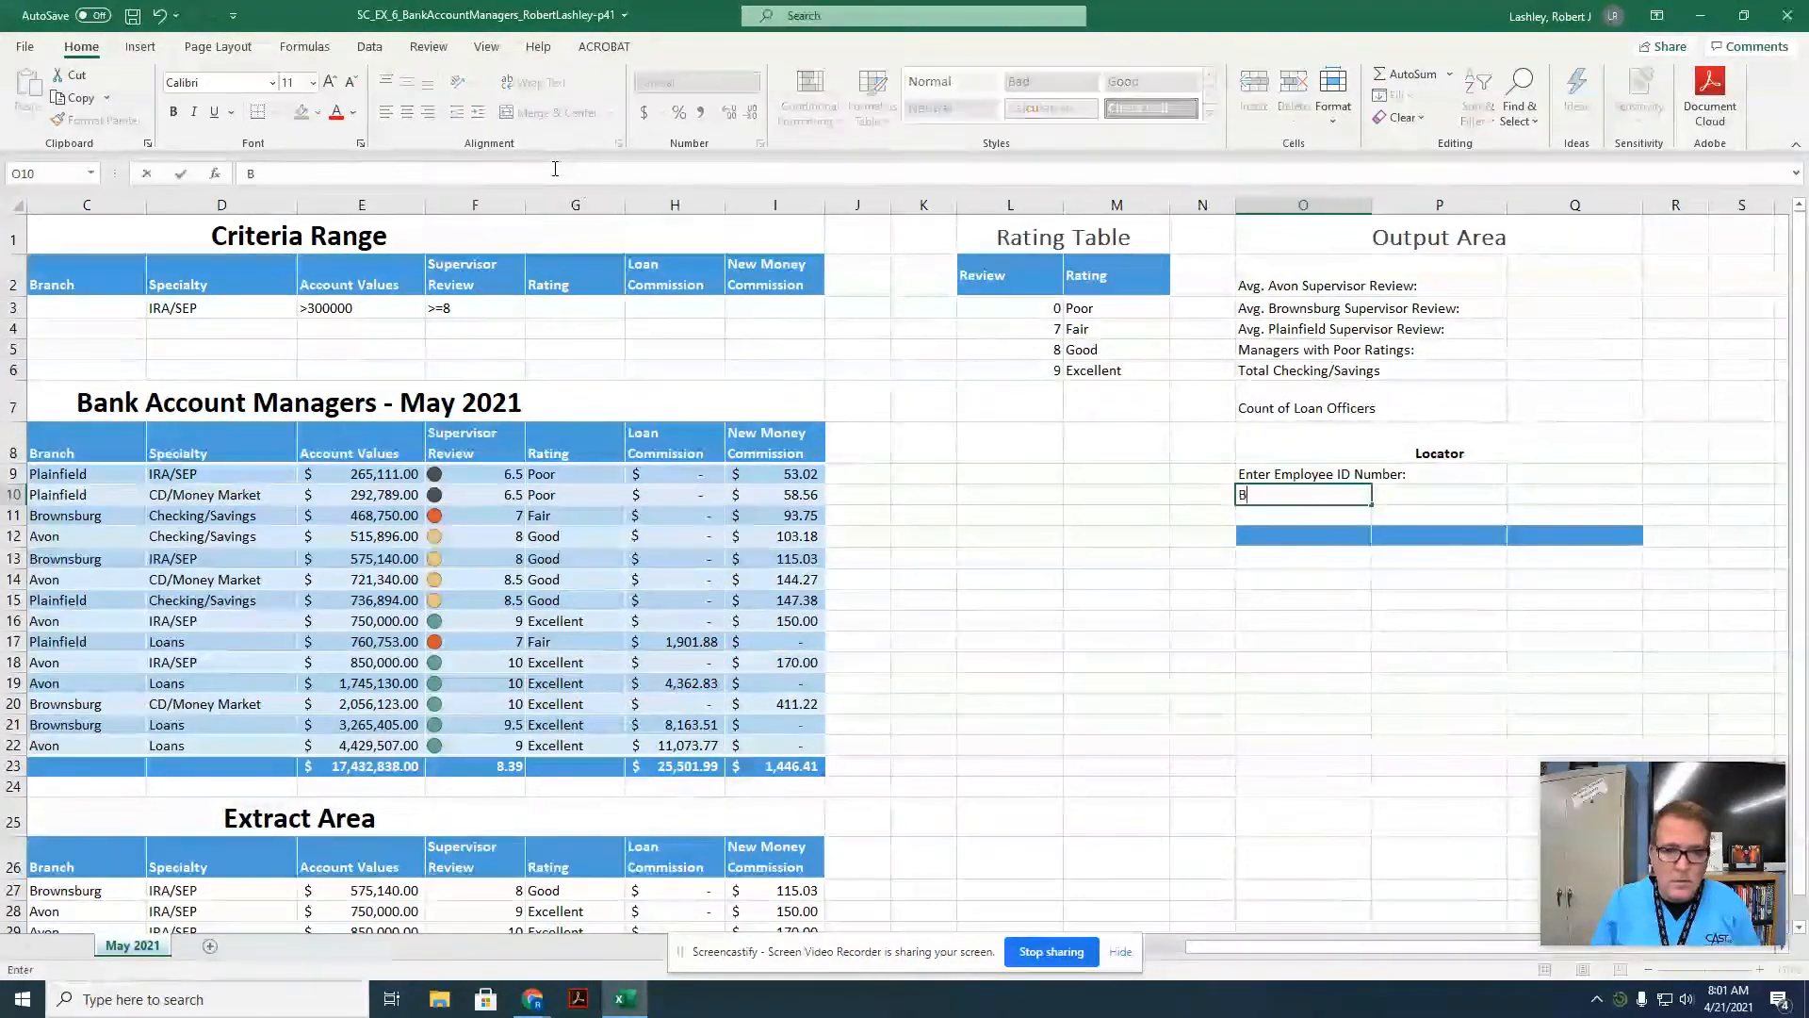
pyautogui.write('ranch Location of Entere')
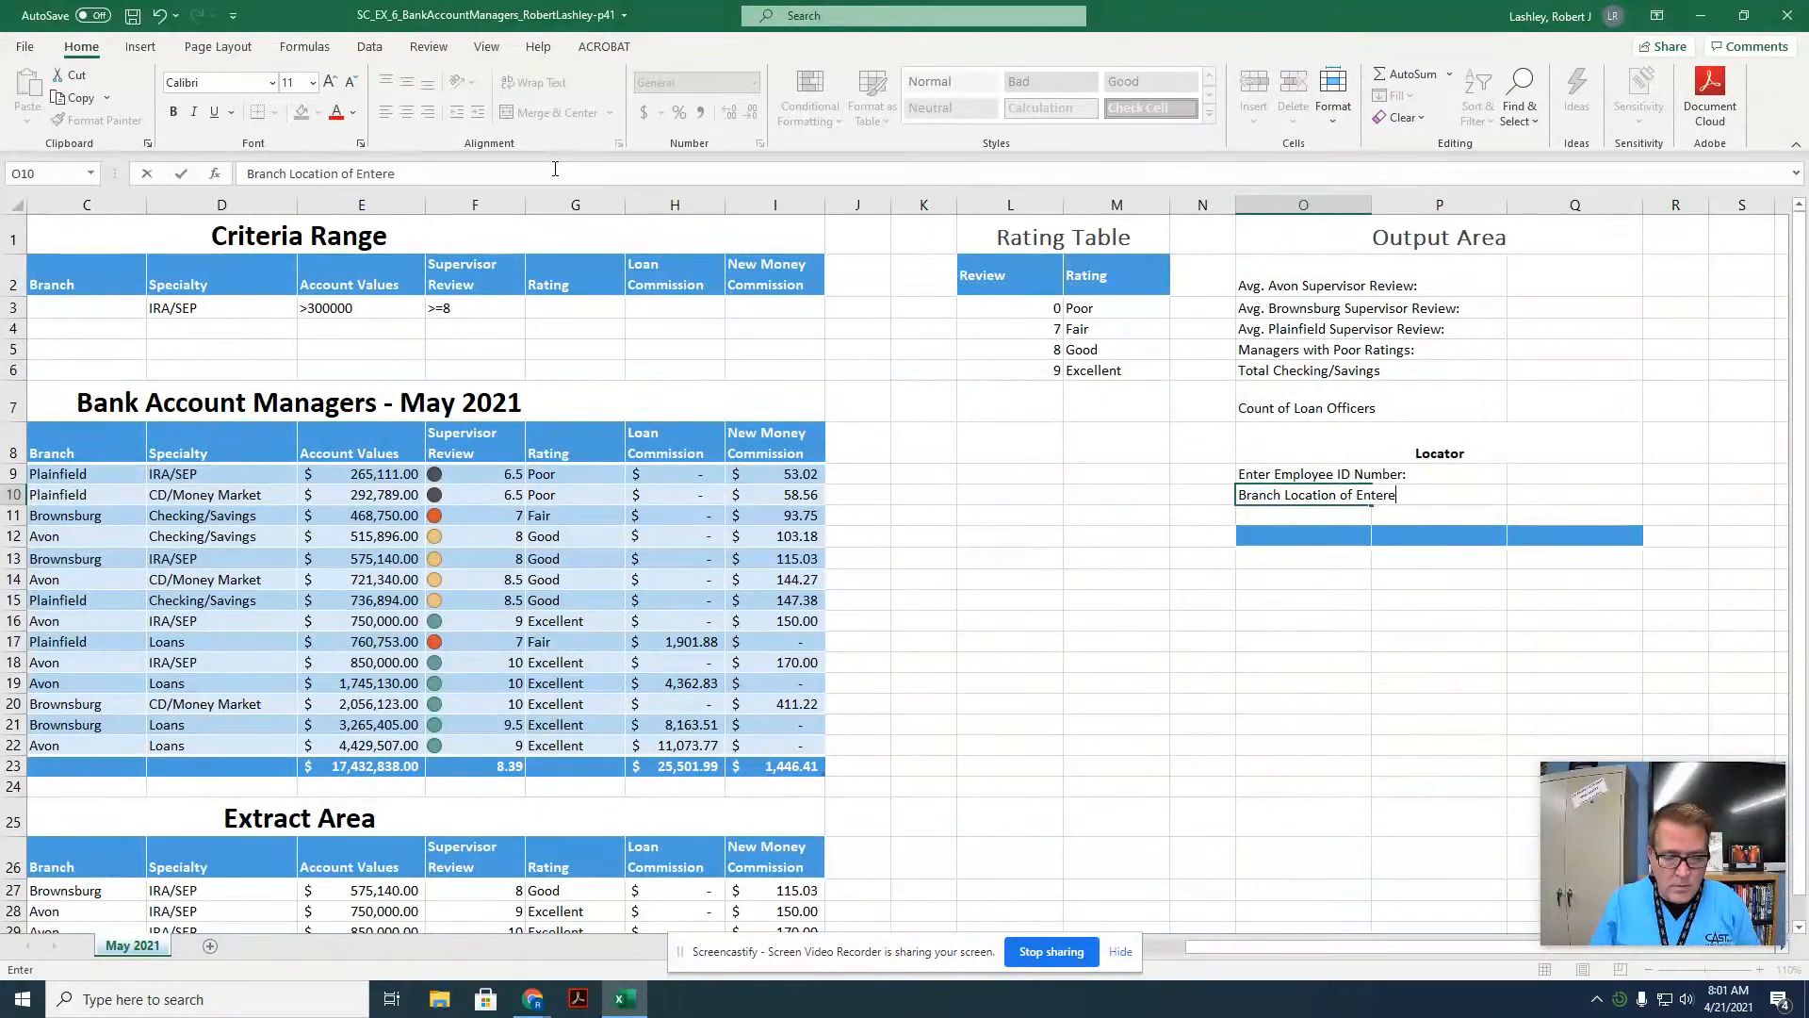
pyautogui.write('d Emplo')
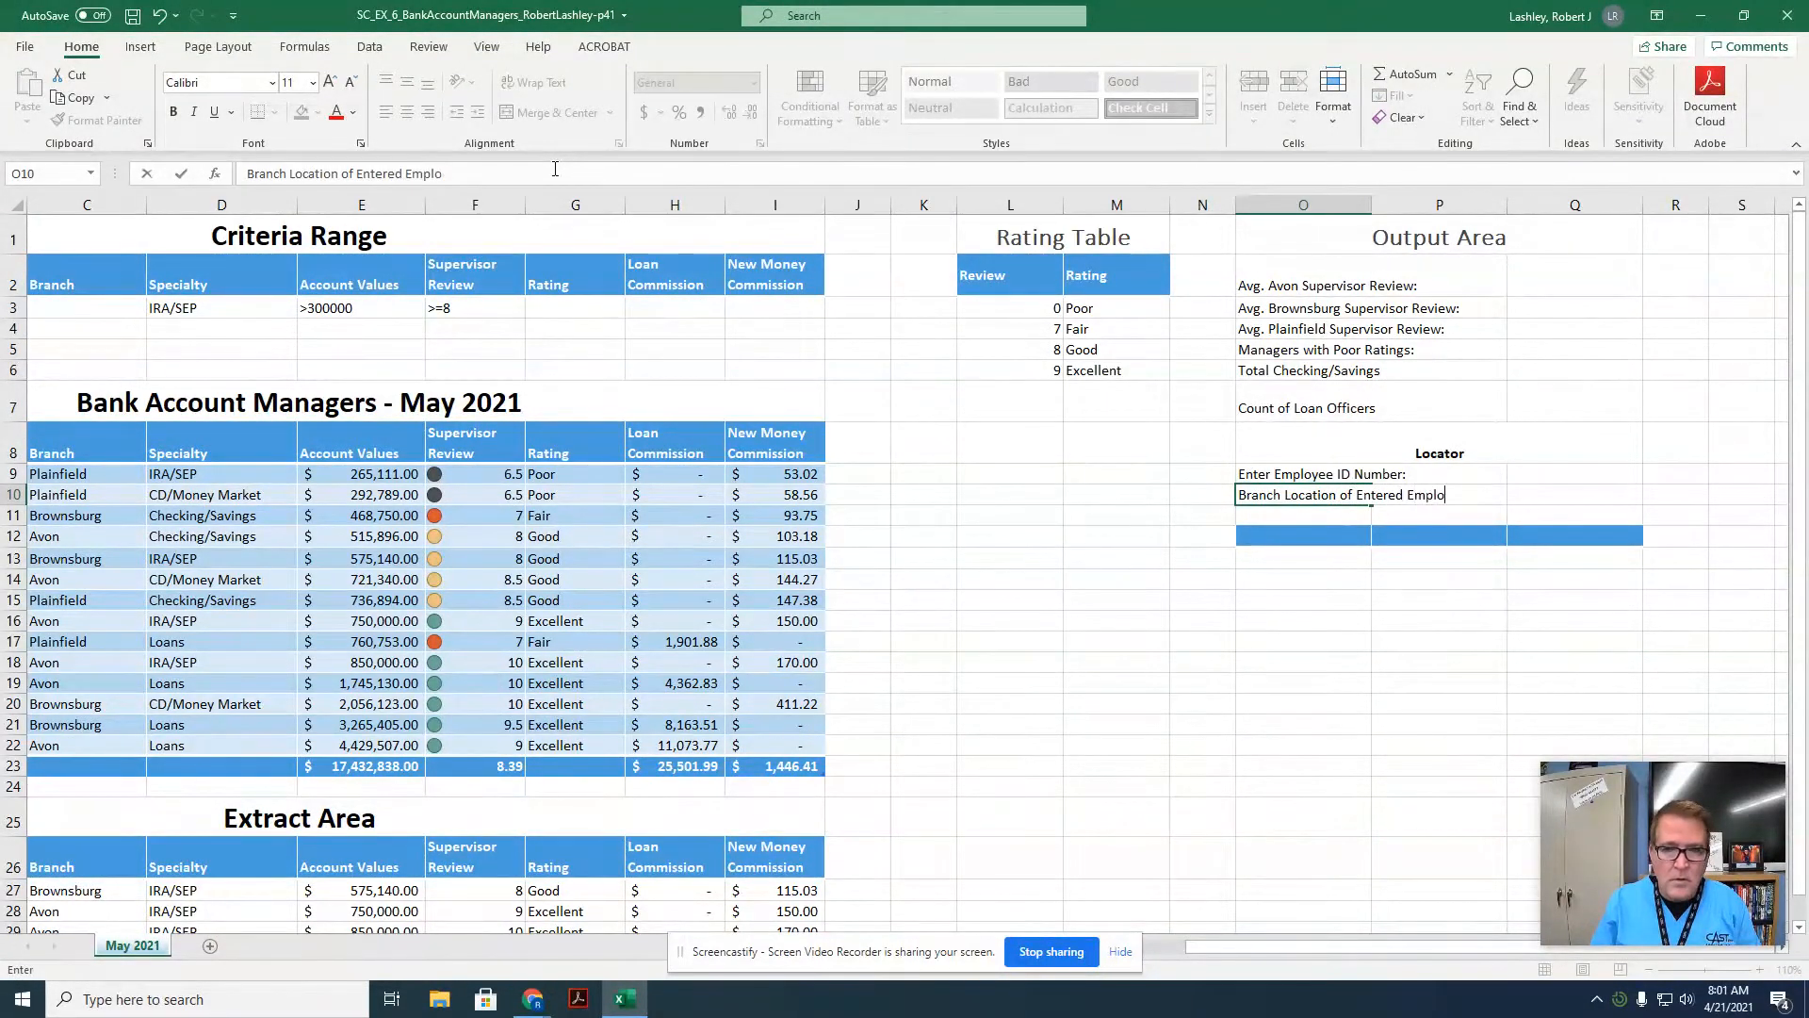
pyautogui.write('yee')
pyautogui.press('Return')
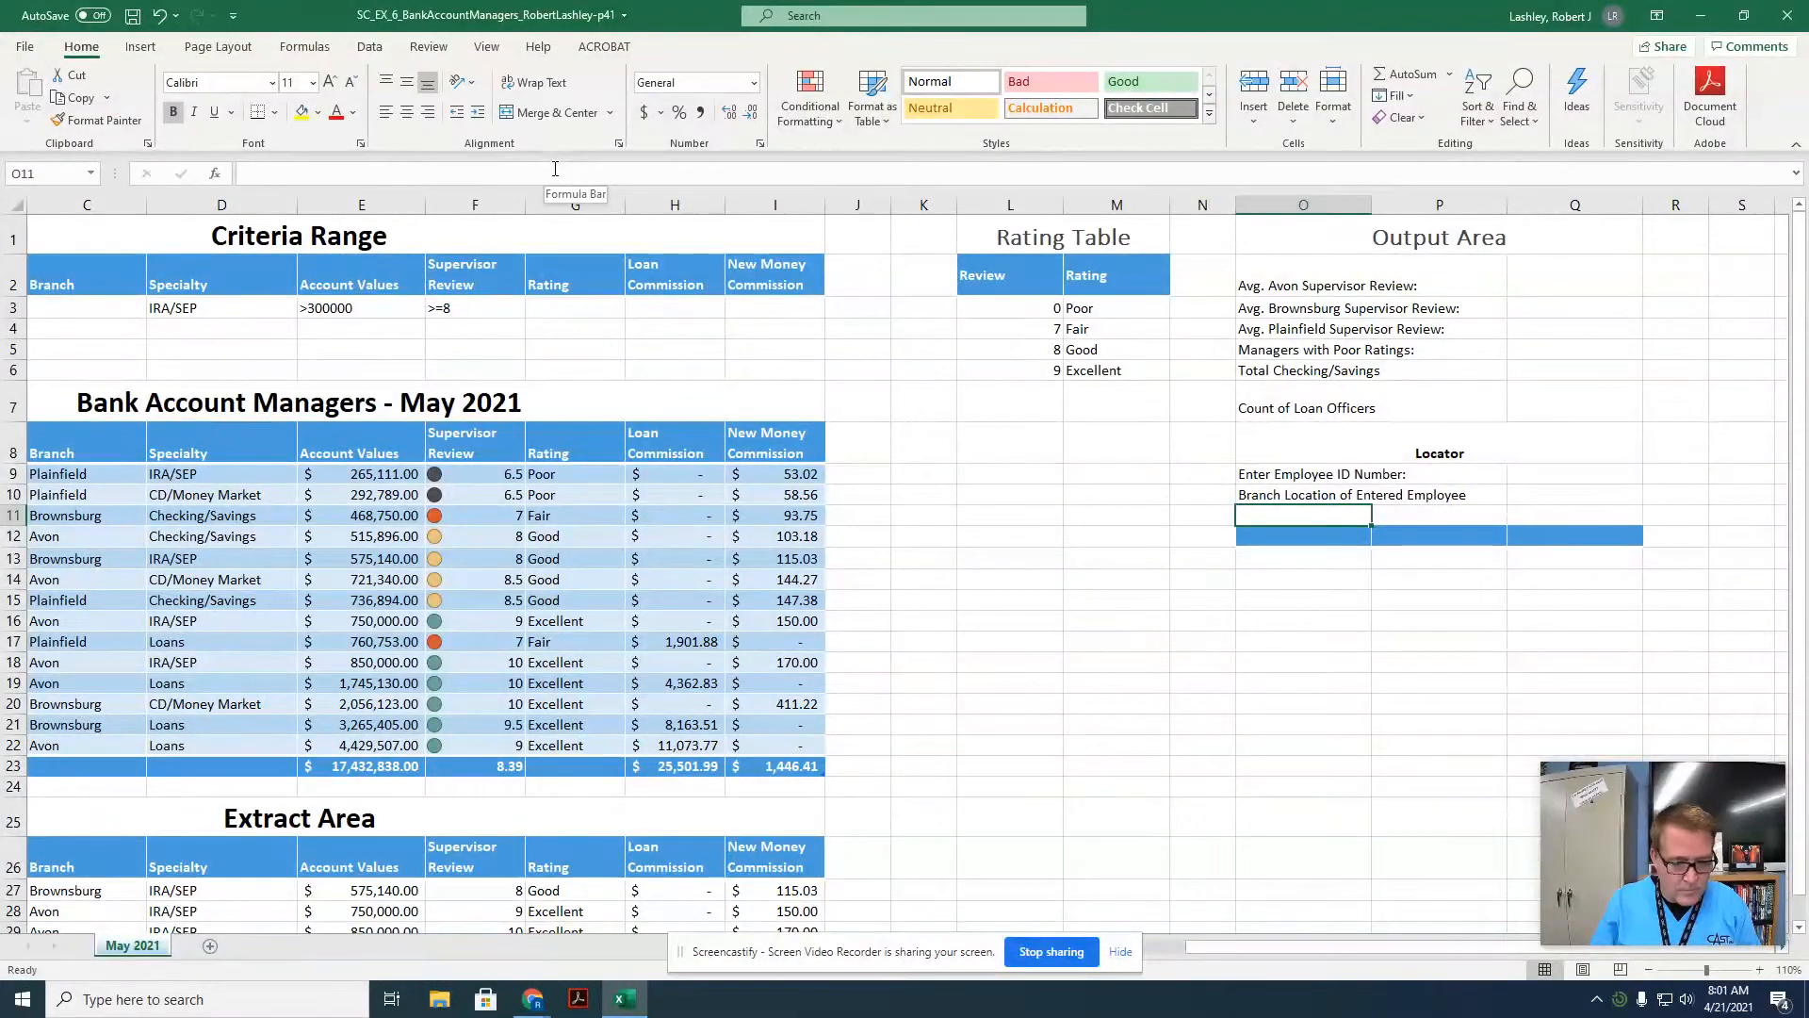
# Enter the heading "Function Branch Criteria" in cell O11.
pyautogui.write('Function Br')
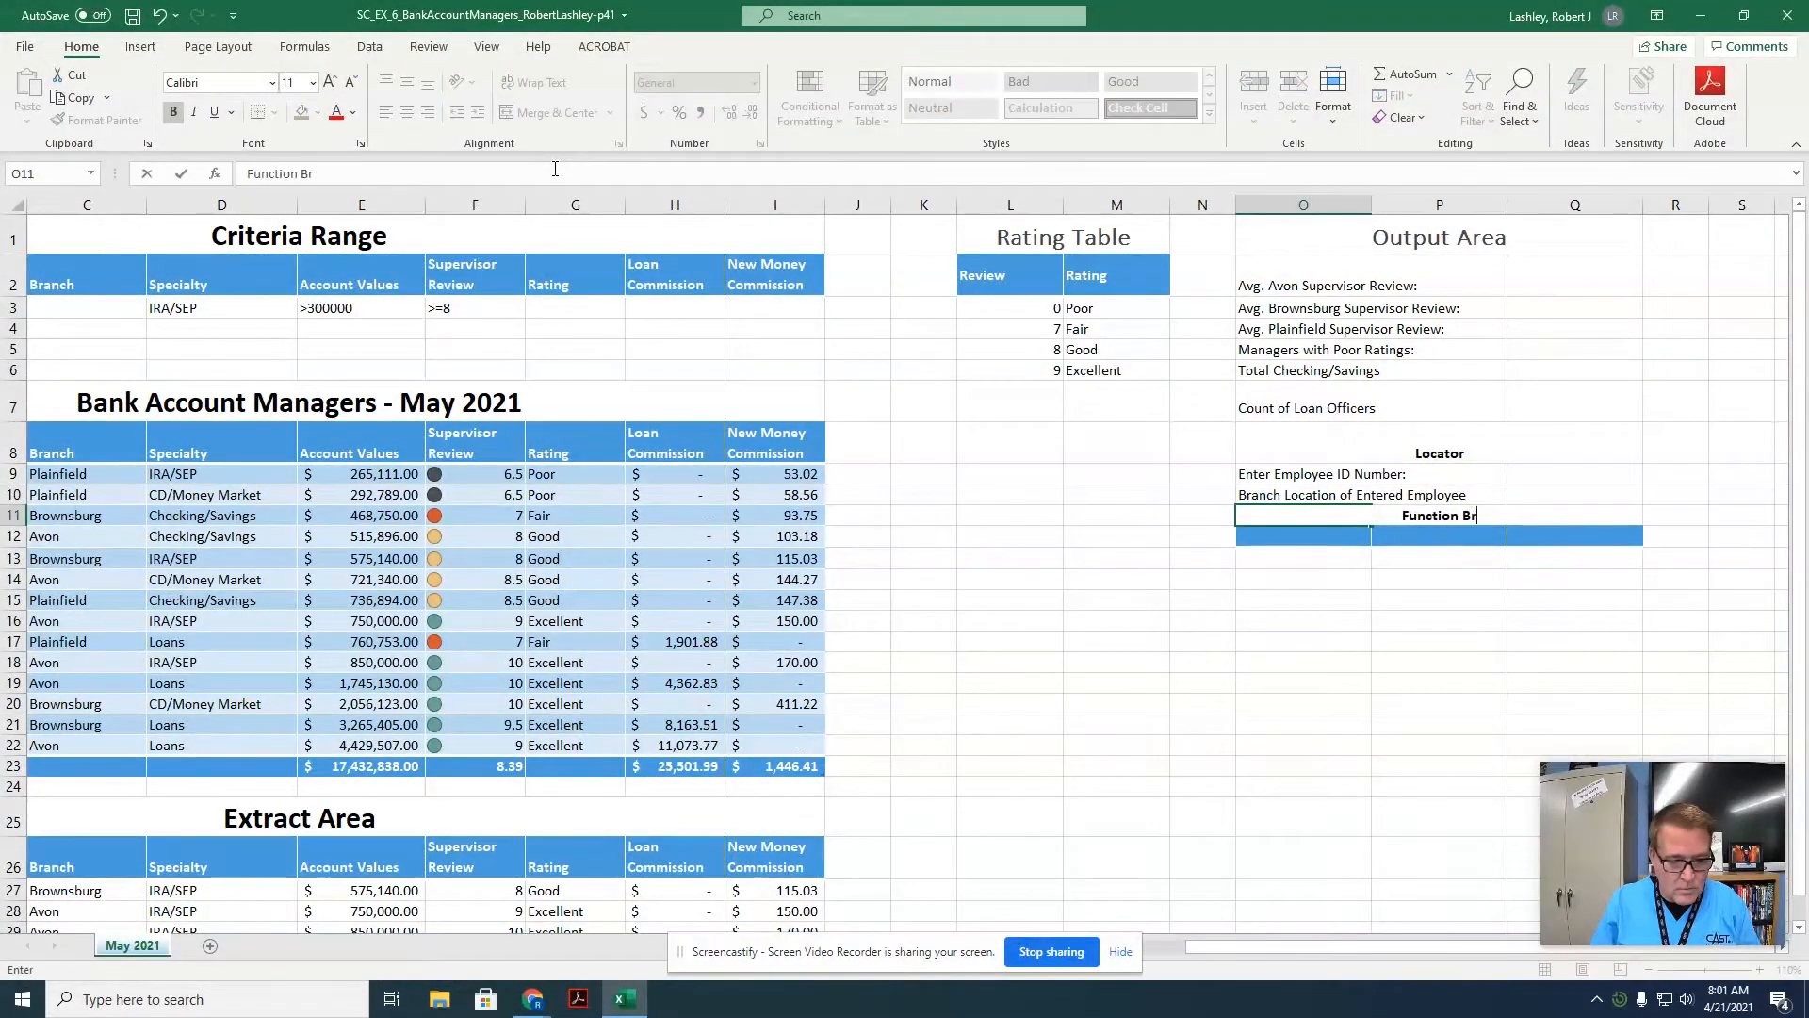
pyautogui.write('anch Criteria')
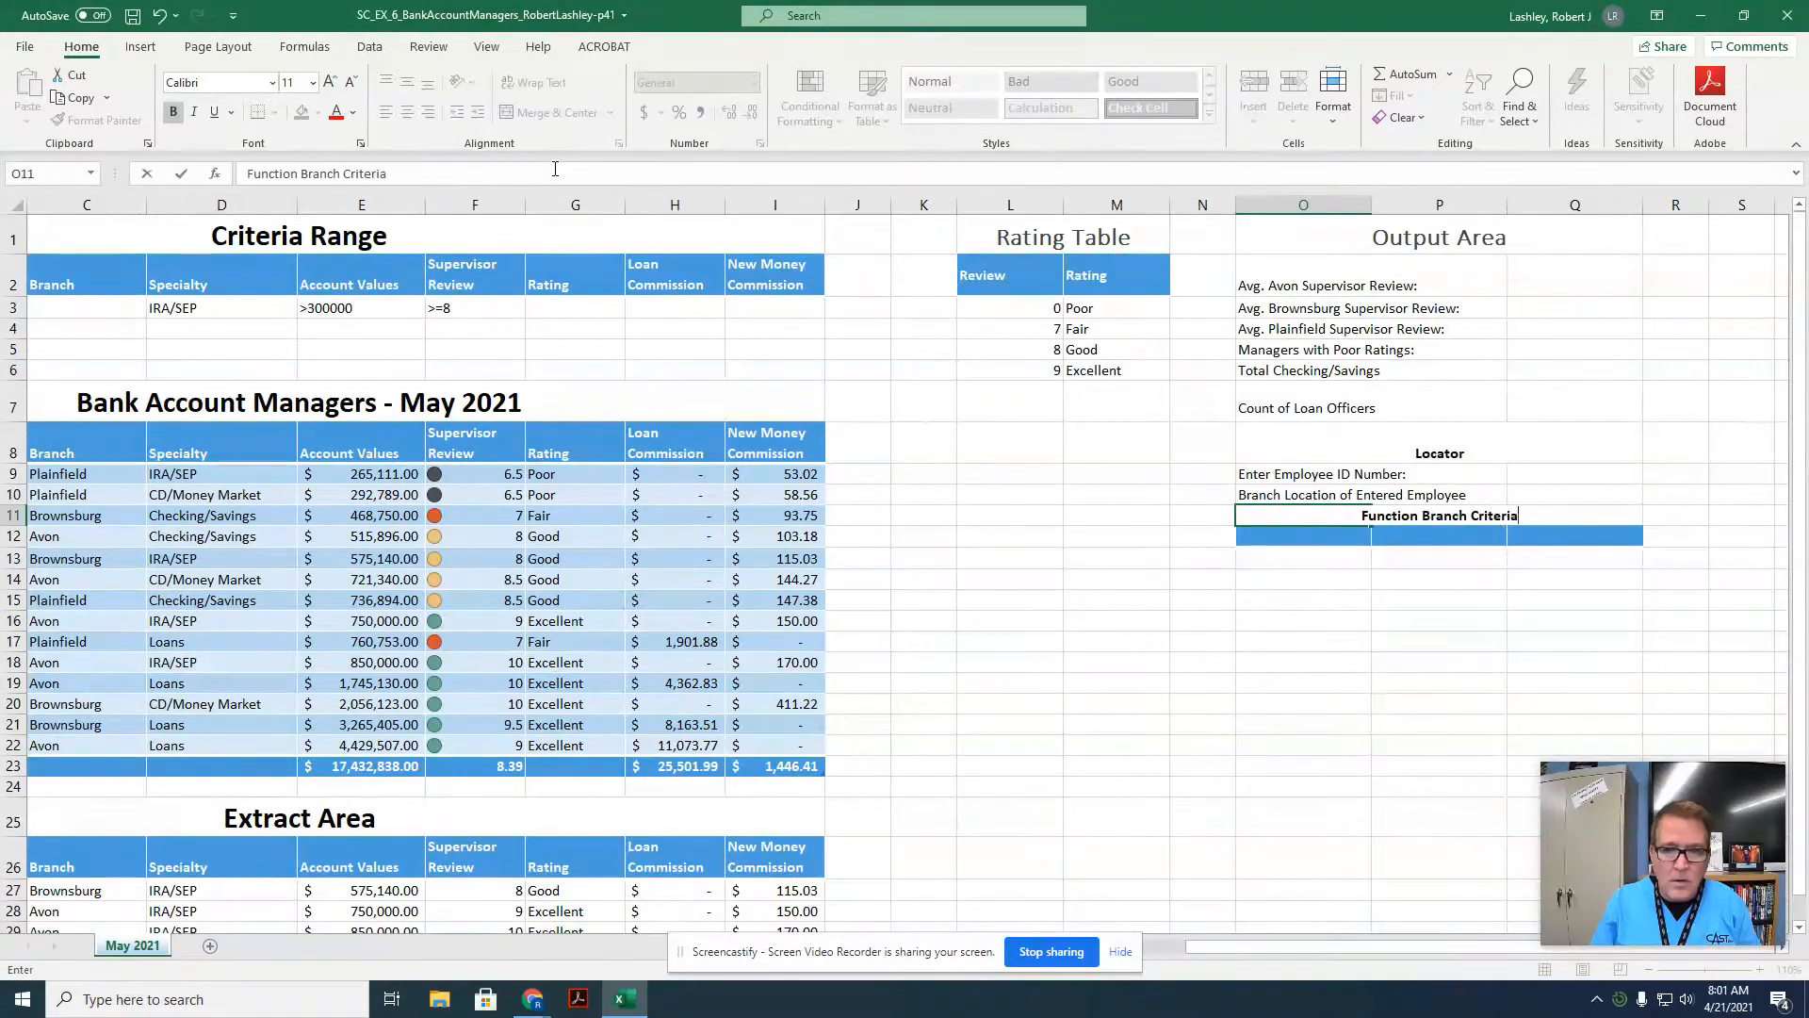
pyautogui.press('Return')
# Enter the header "Branch" in cell O12, without the suggested completion, and the criterion "Avon" in O13.
pyautogui.write('Branch')
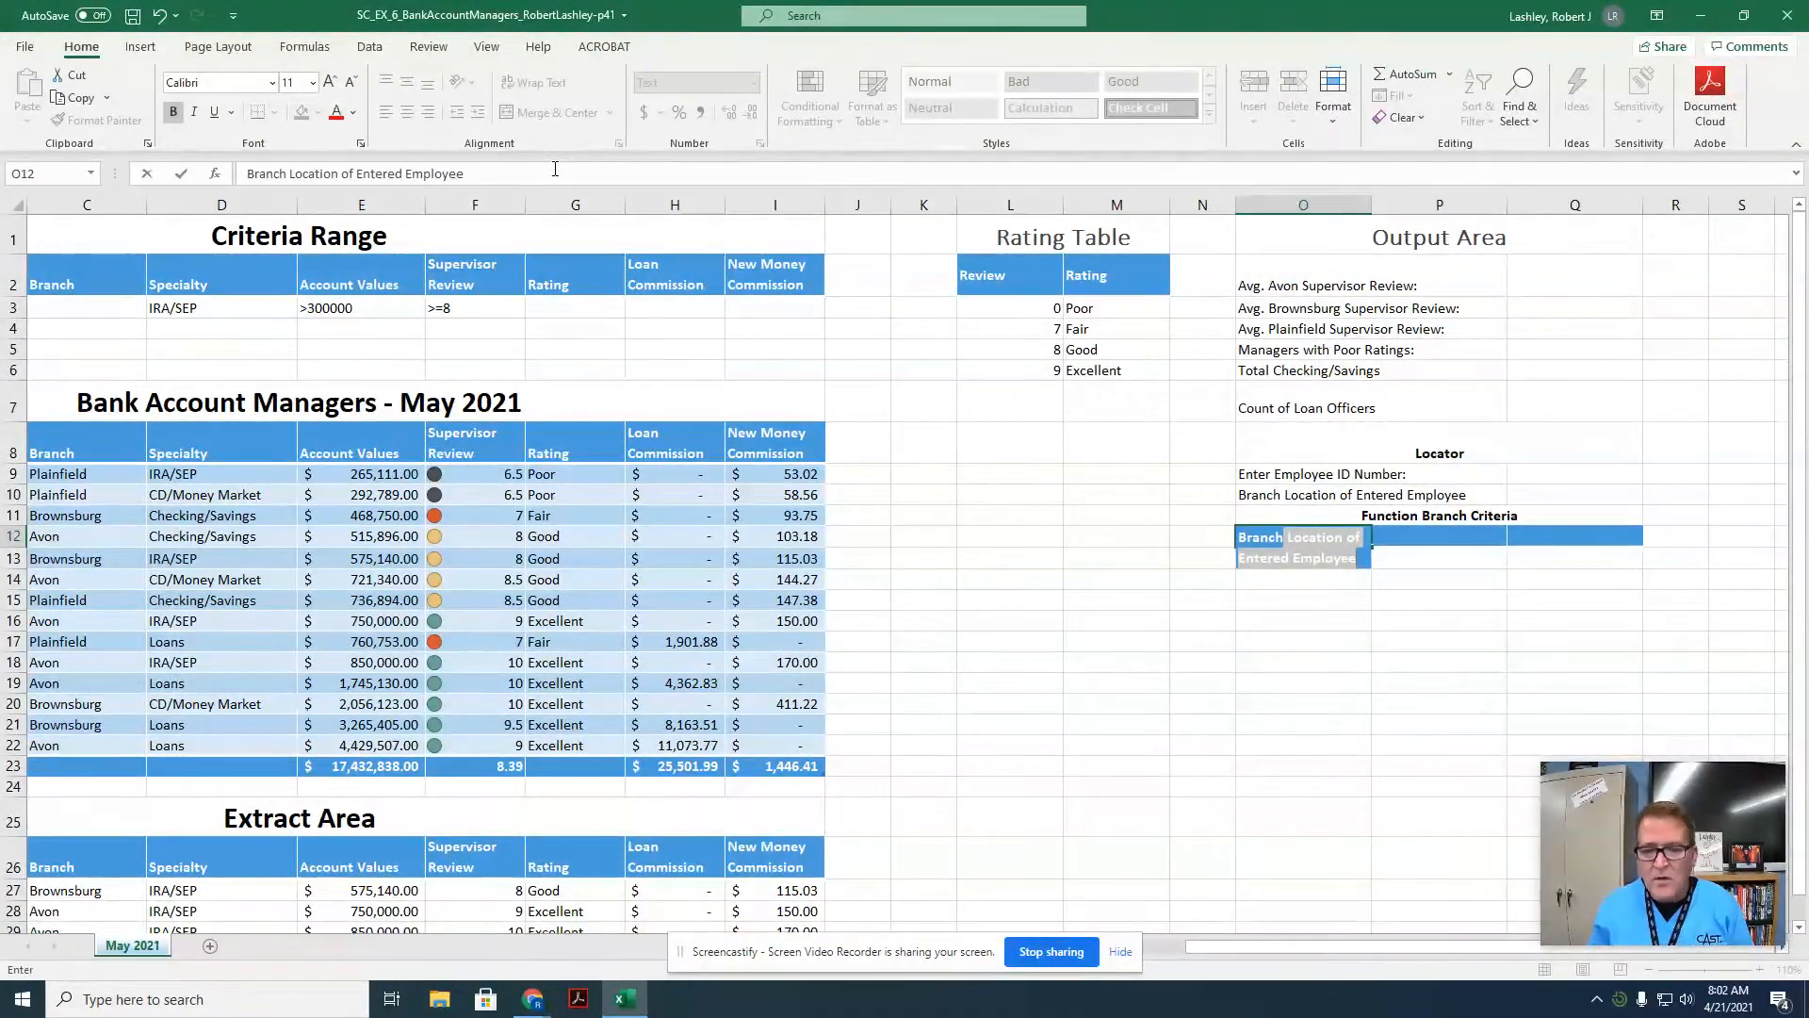
pyautogui.press('Delete')
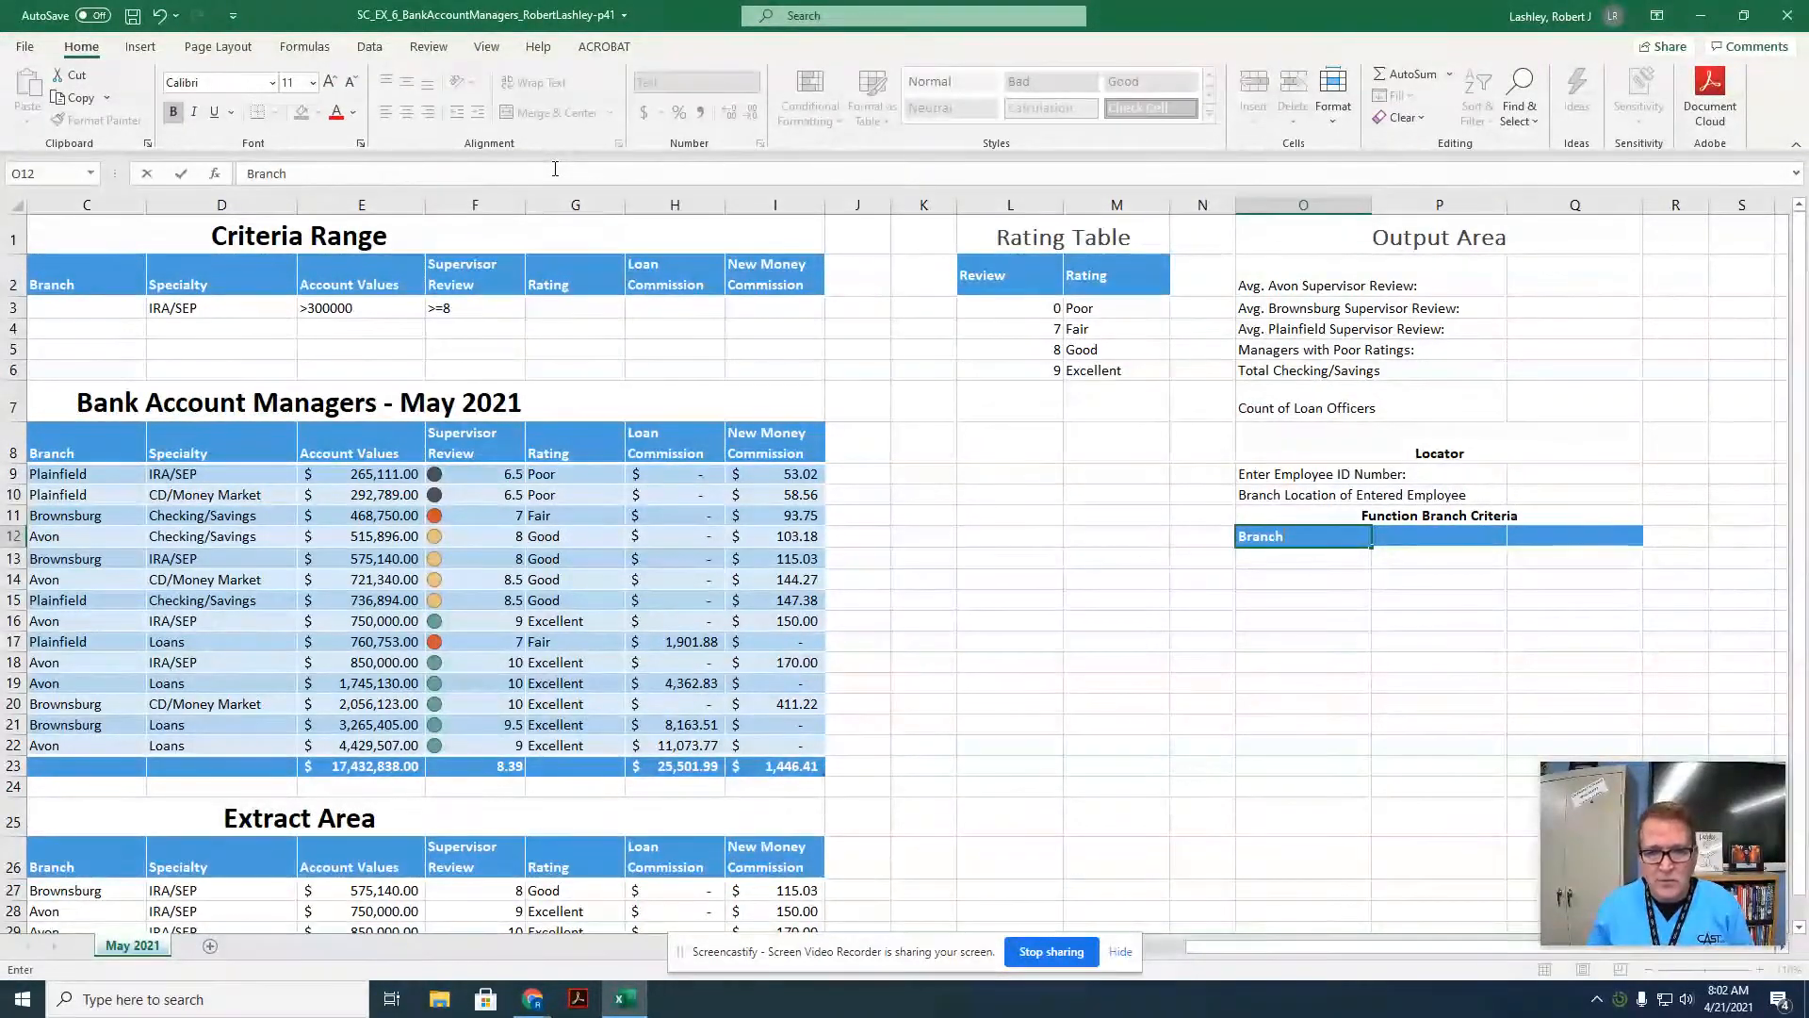
pyautogui.press('Return')
pyautogui.write('Avo')
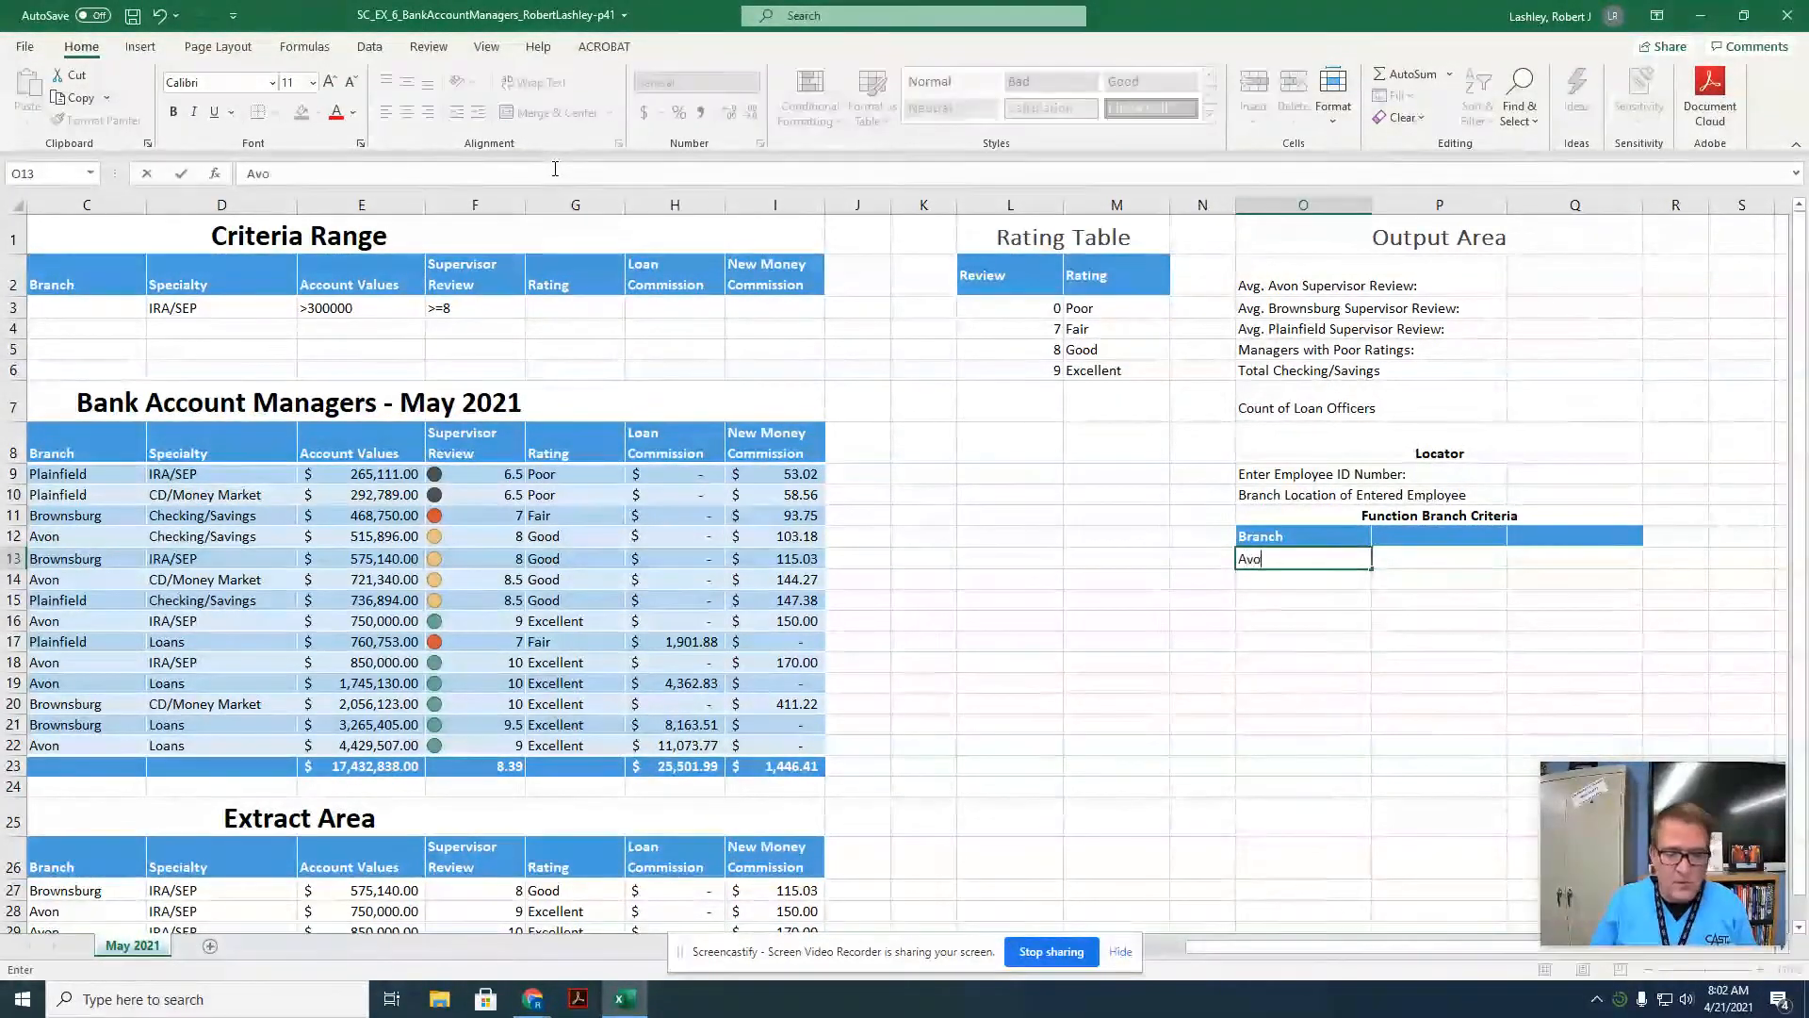
pyautogui.write('n')
pyautogui.press('Tab')
# Enter the header "Branch" in cell P12 and the criterion "Brownsburg" in P13 below it.
pyautogui.press('Up')
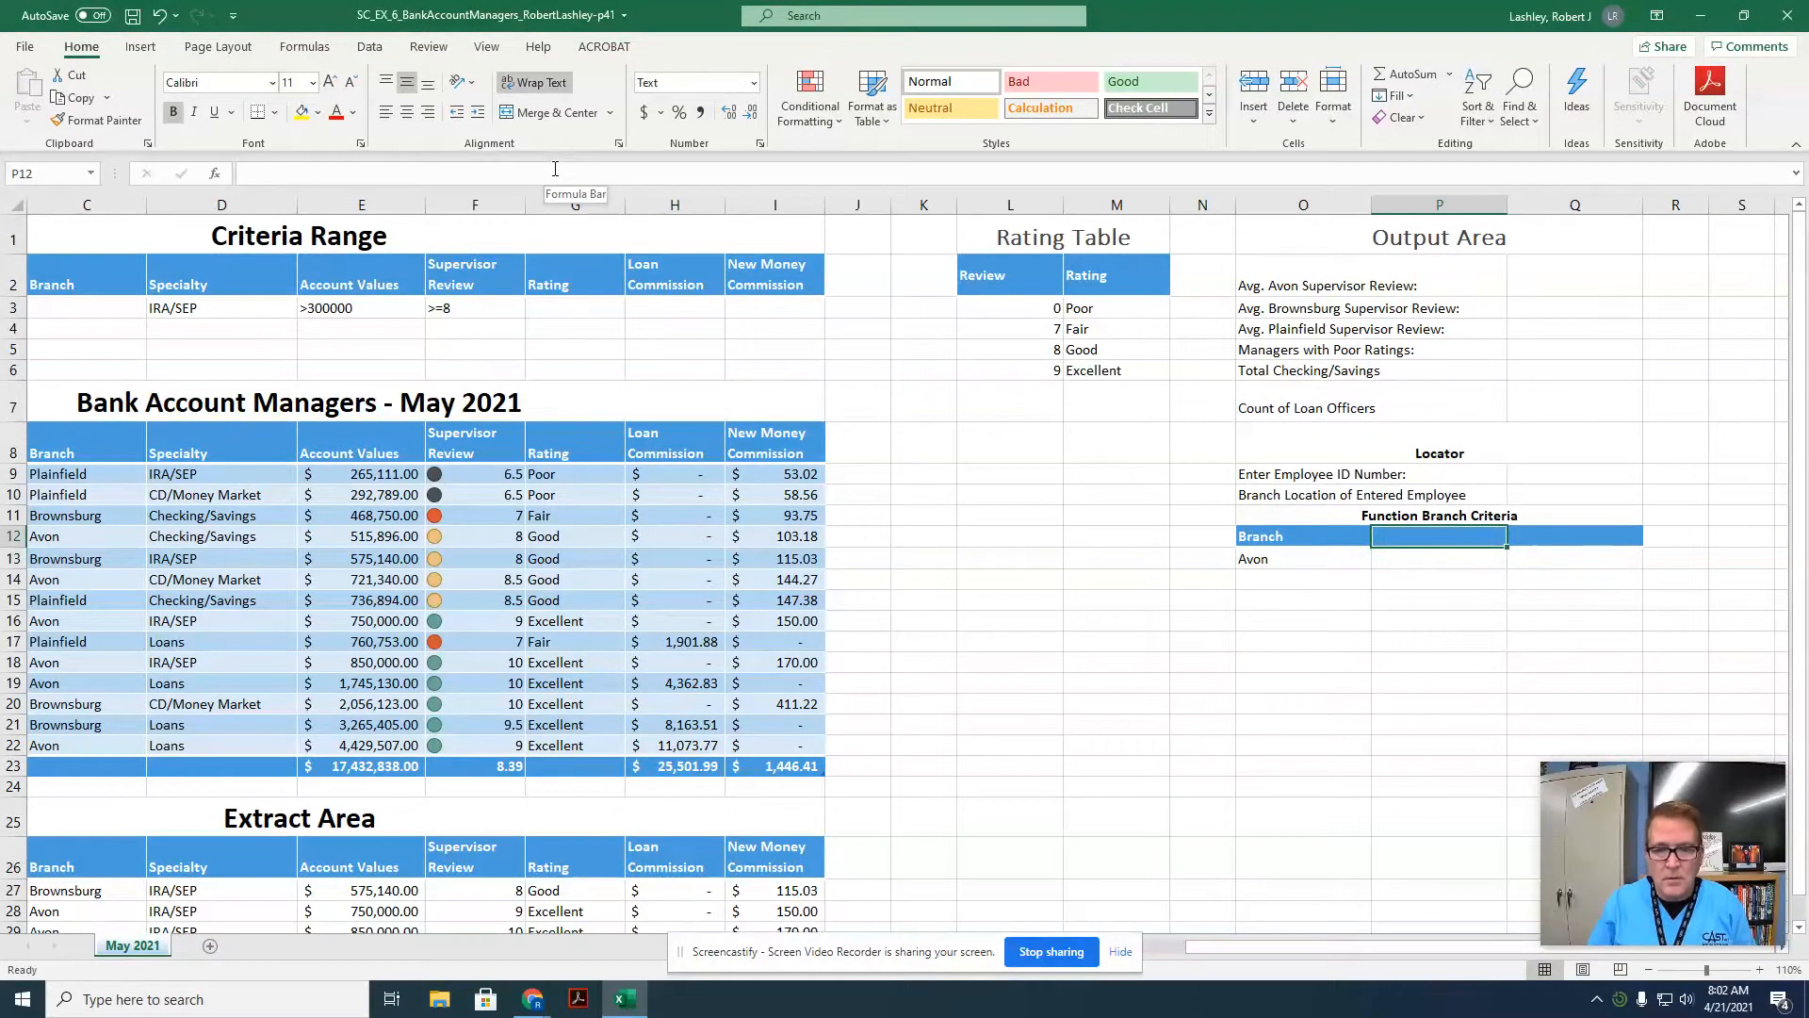
pyautogui.write('Branch')
pyautogui.press('Return')
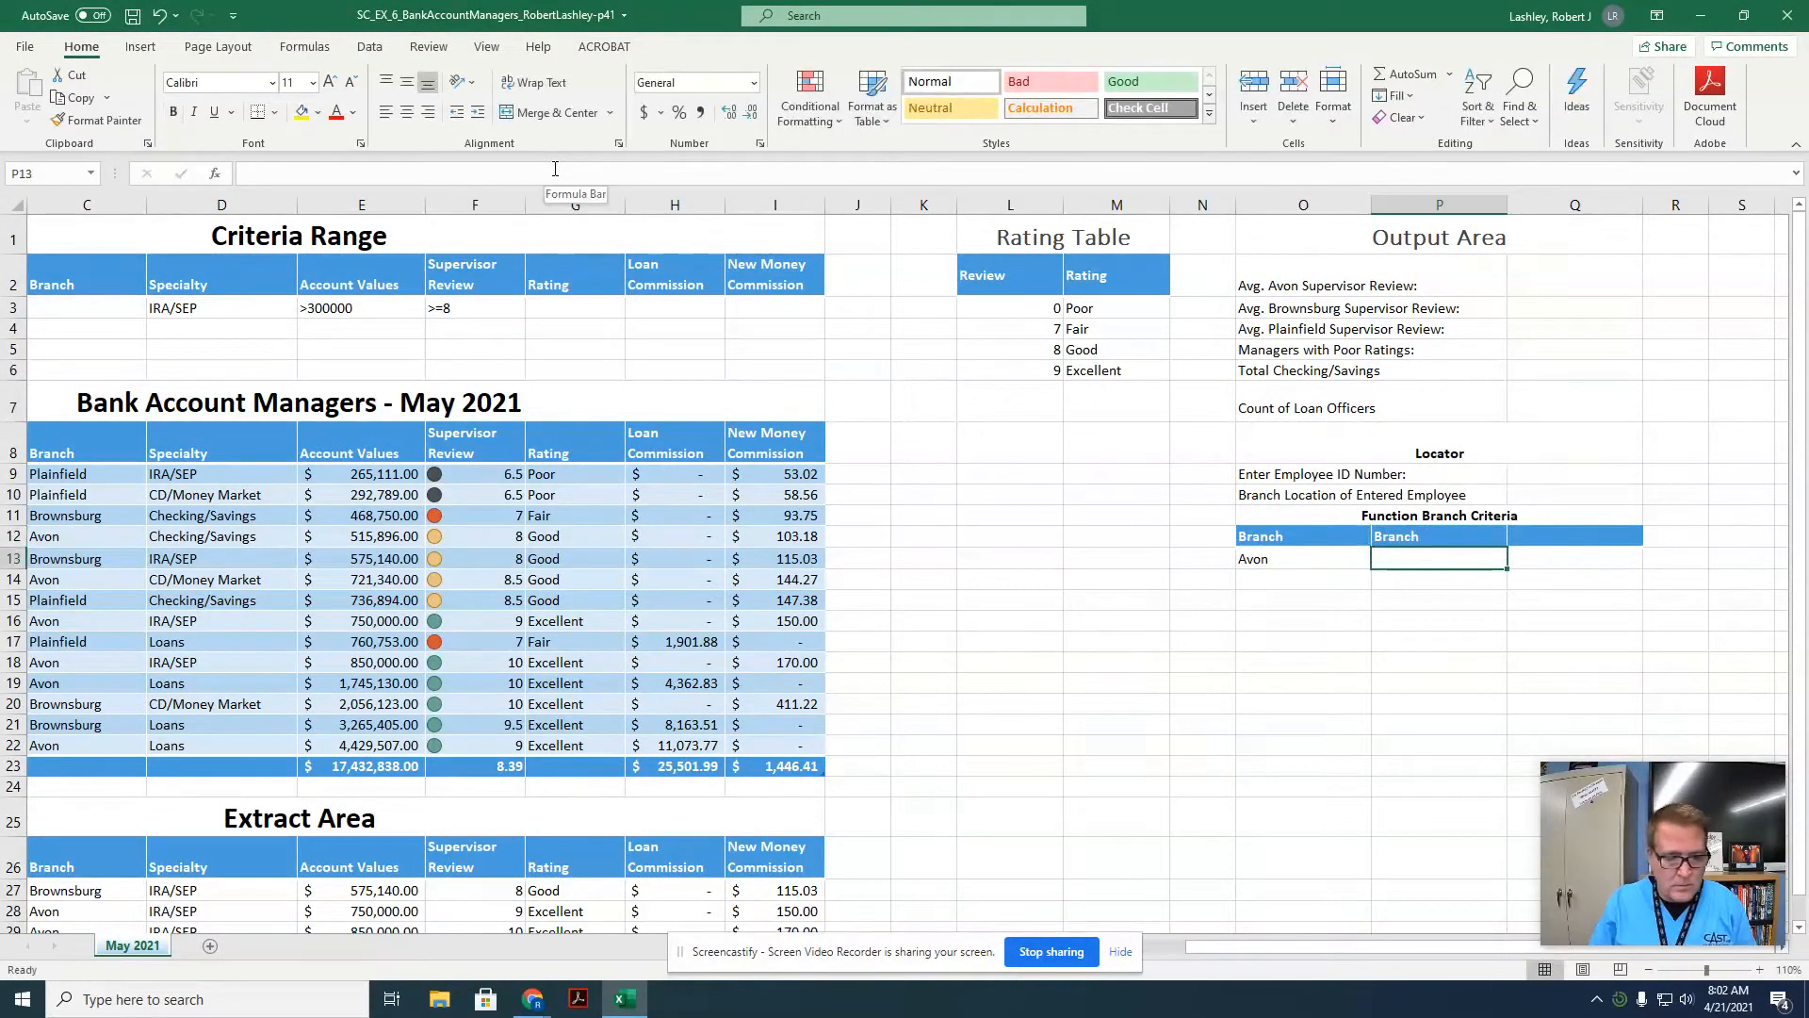
pyautogui.write('Brownsburg')
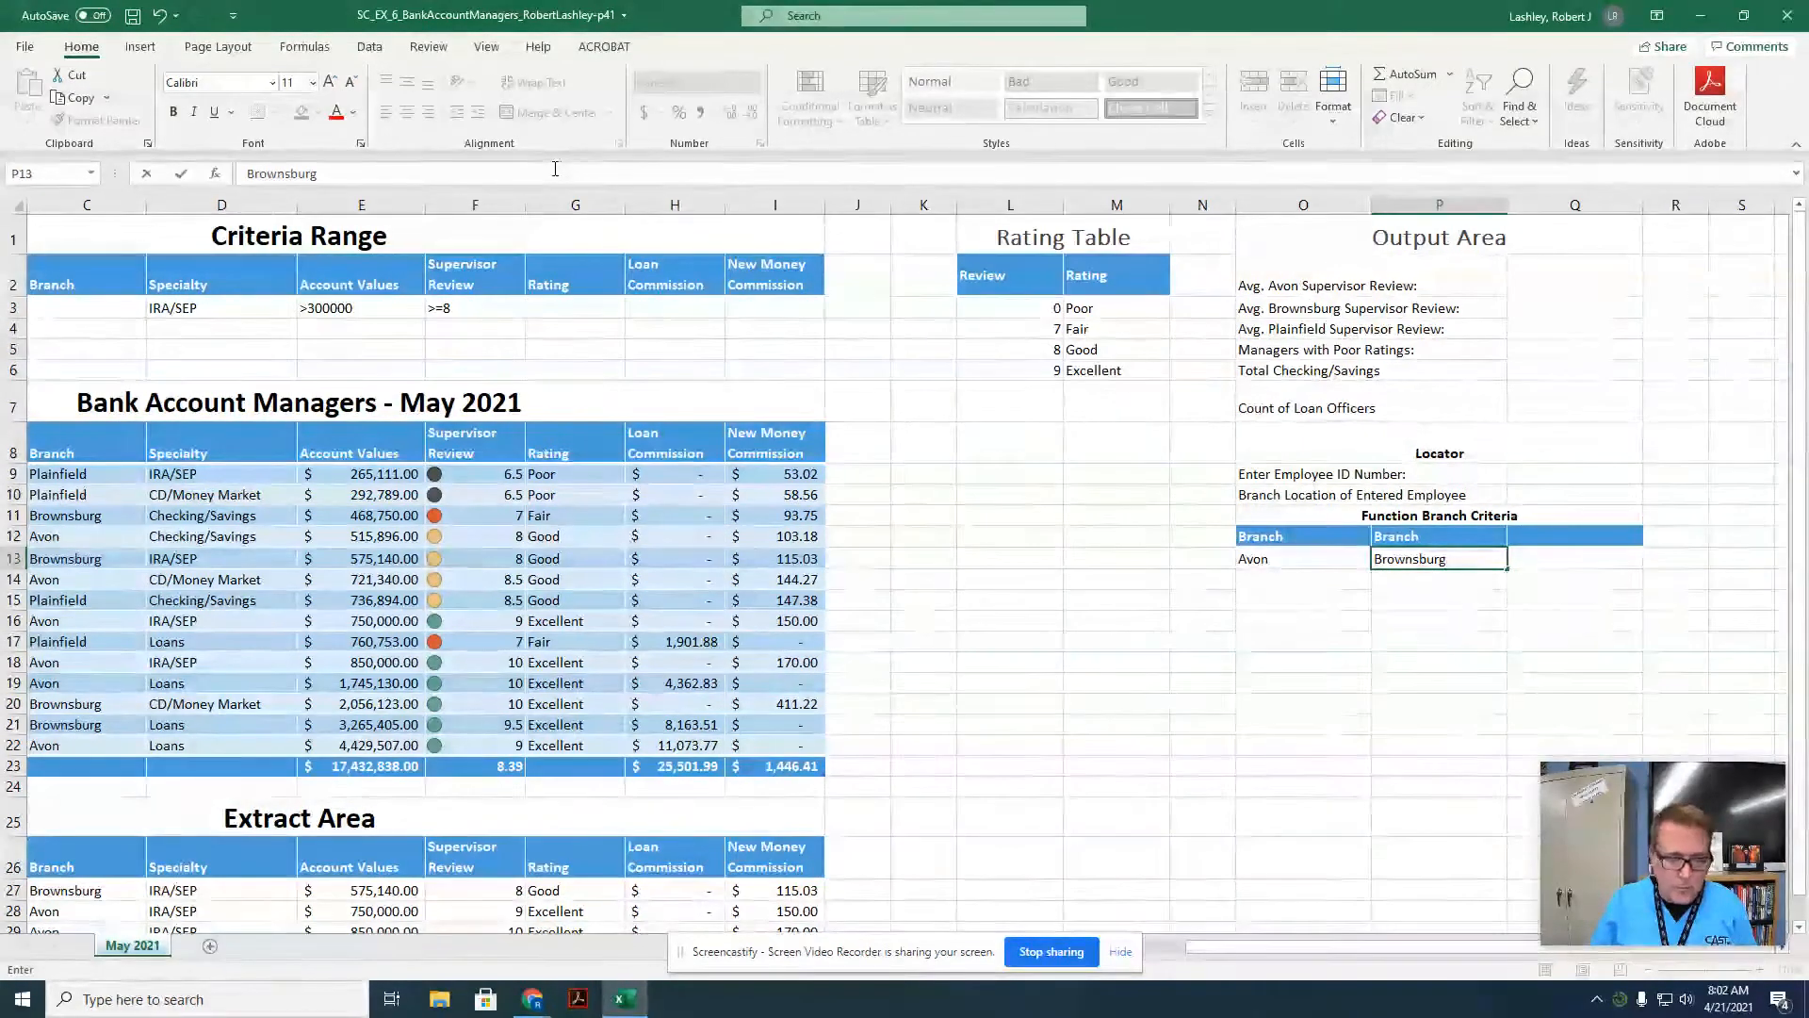
pyautogui.press('Tab')
# Enter the header "Branch" in cell Q12 and the criterion "Plainfield" in Q13 below it.
pyautogui.press('Up')
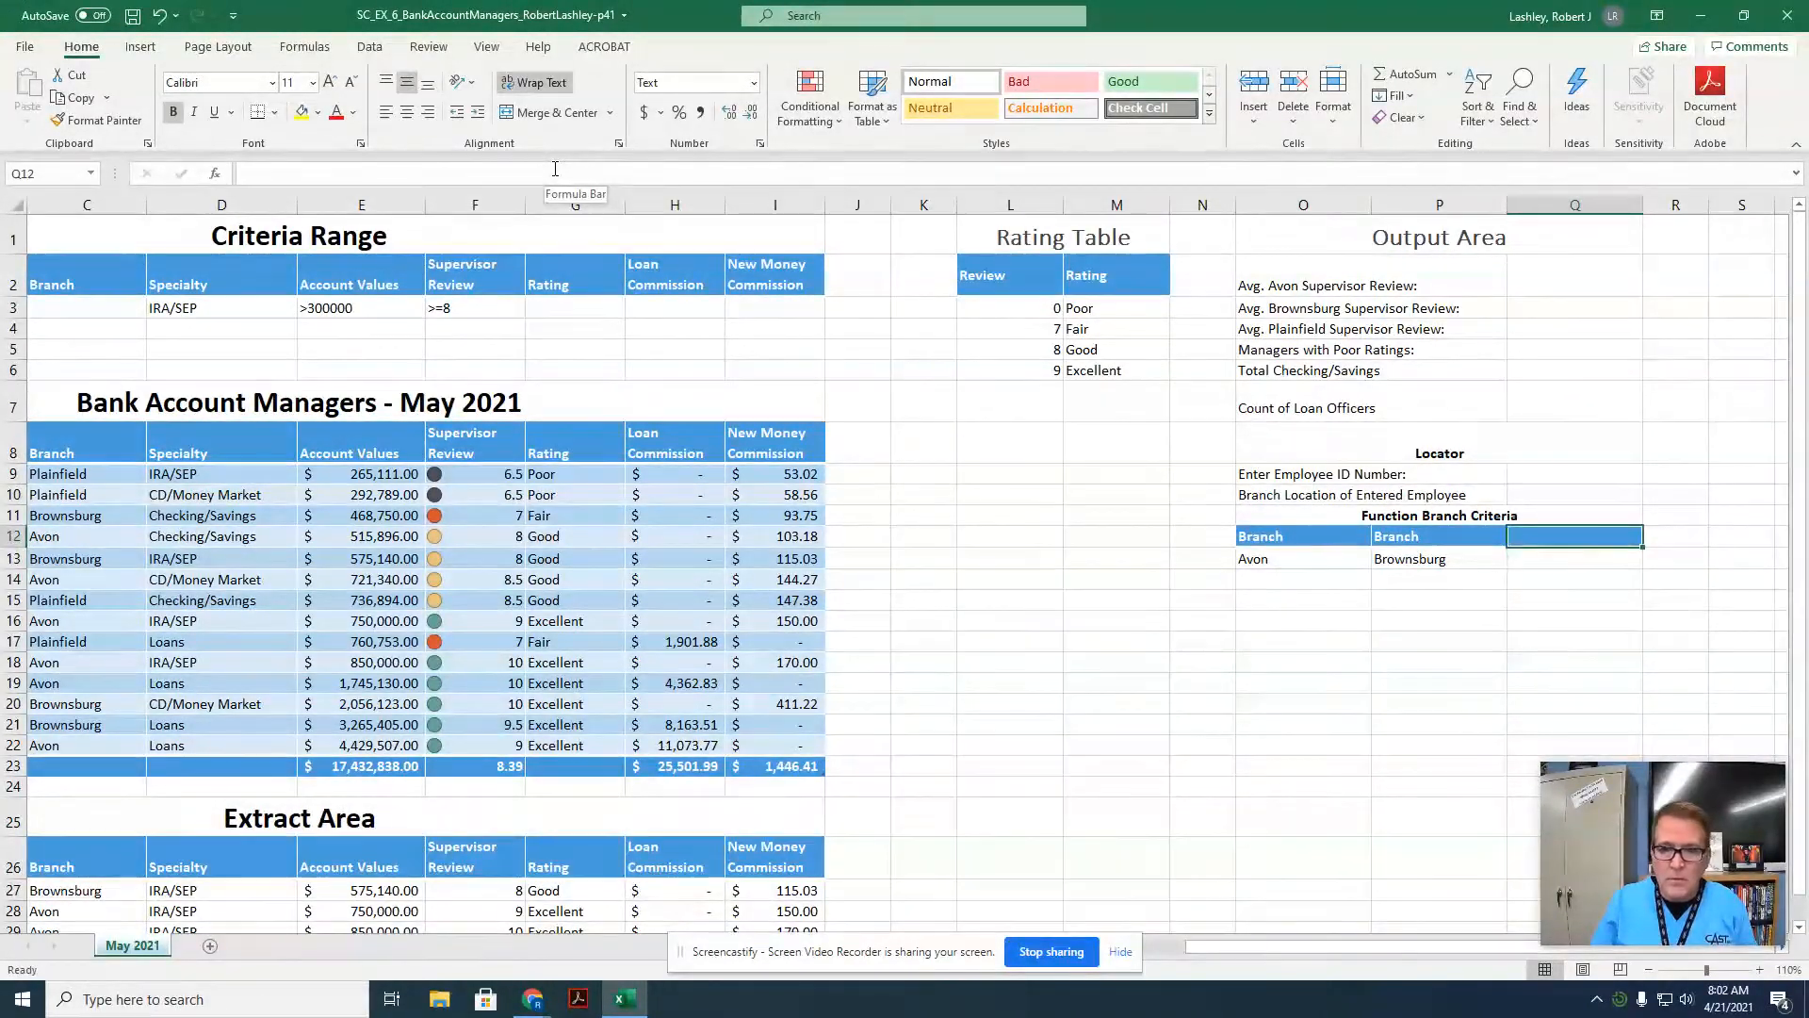
pyautogui.write('Branch')
pyautogui.press('Return')
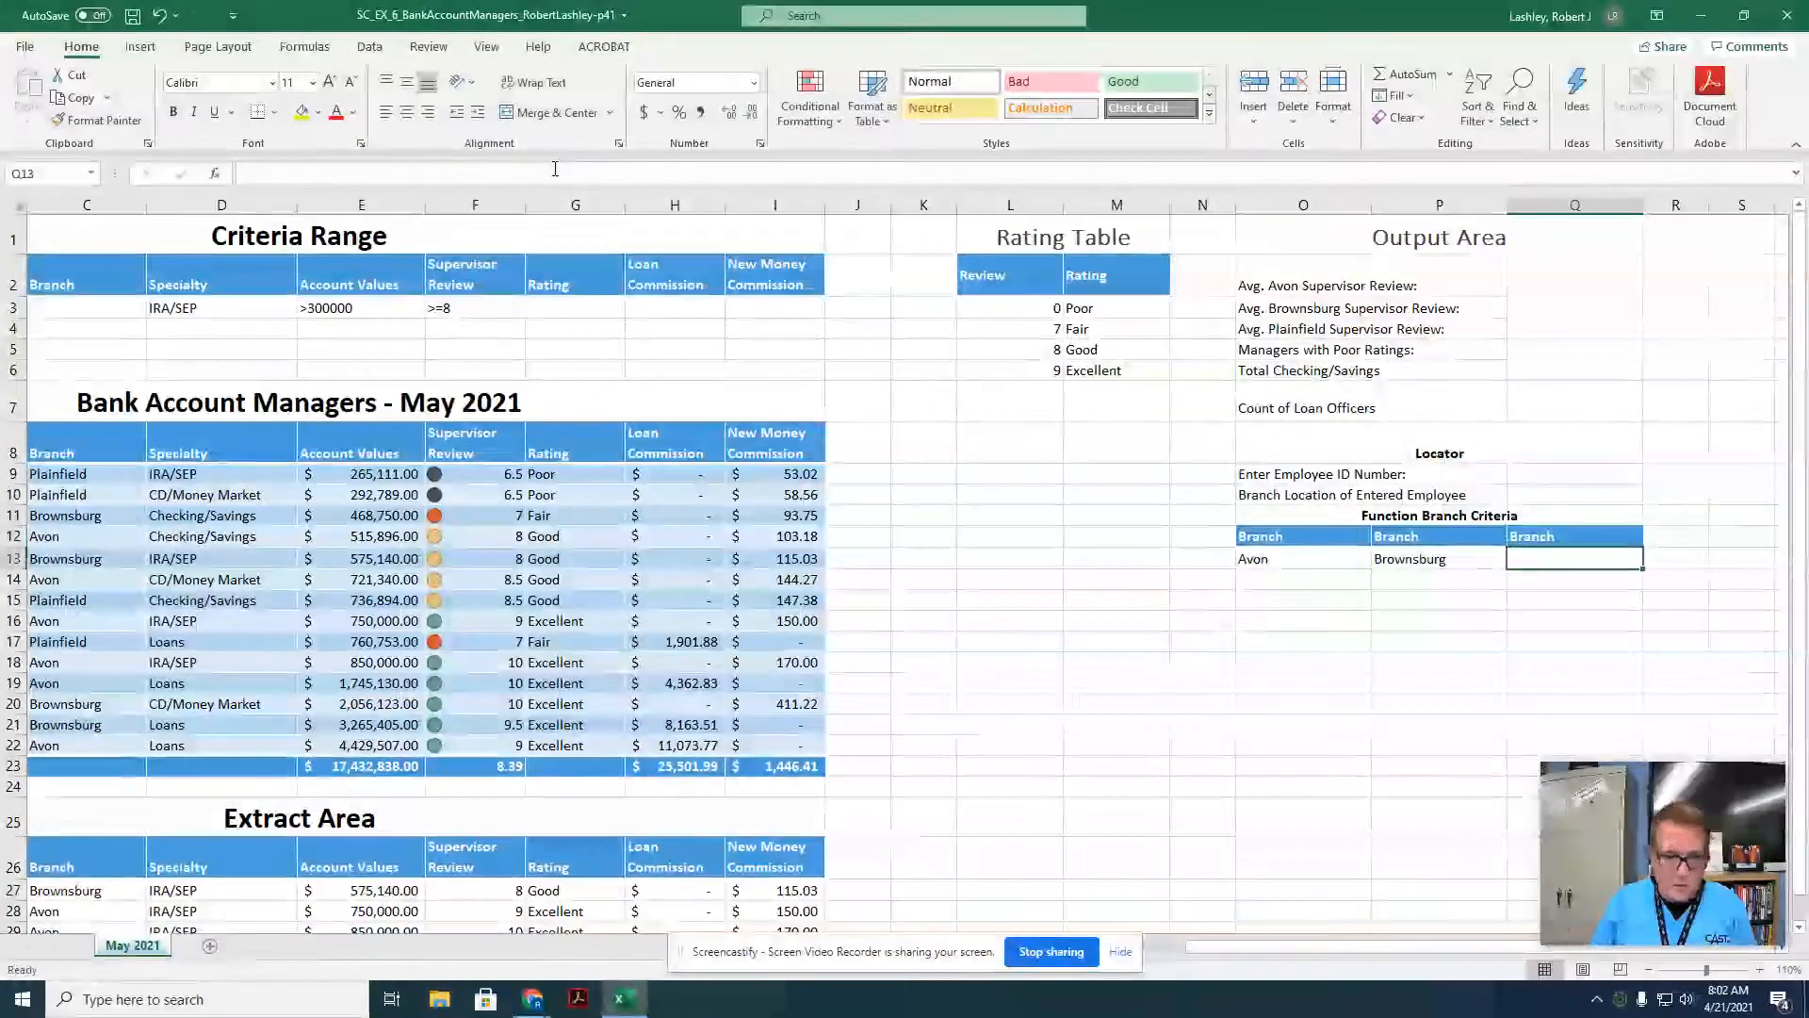
pyautogui.write('Plainfield')
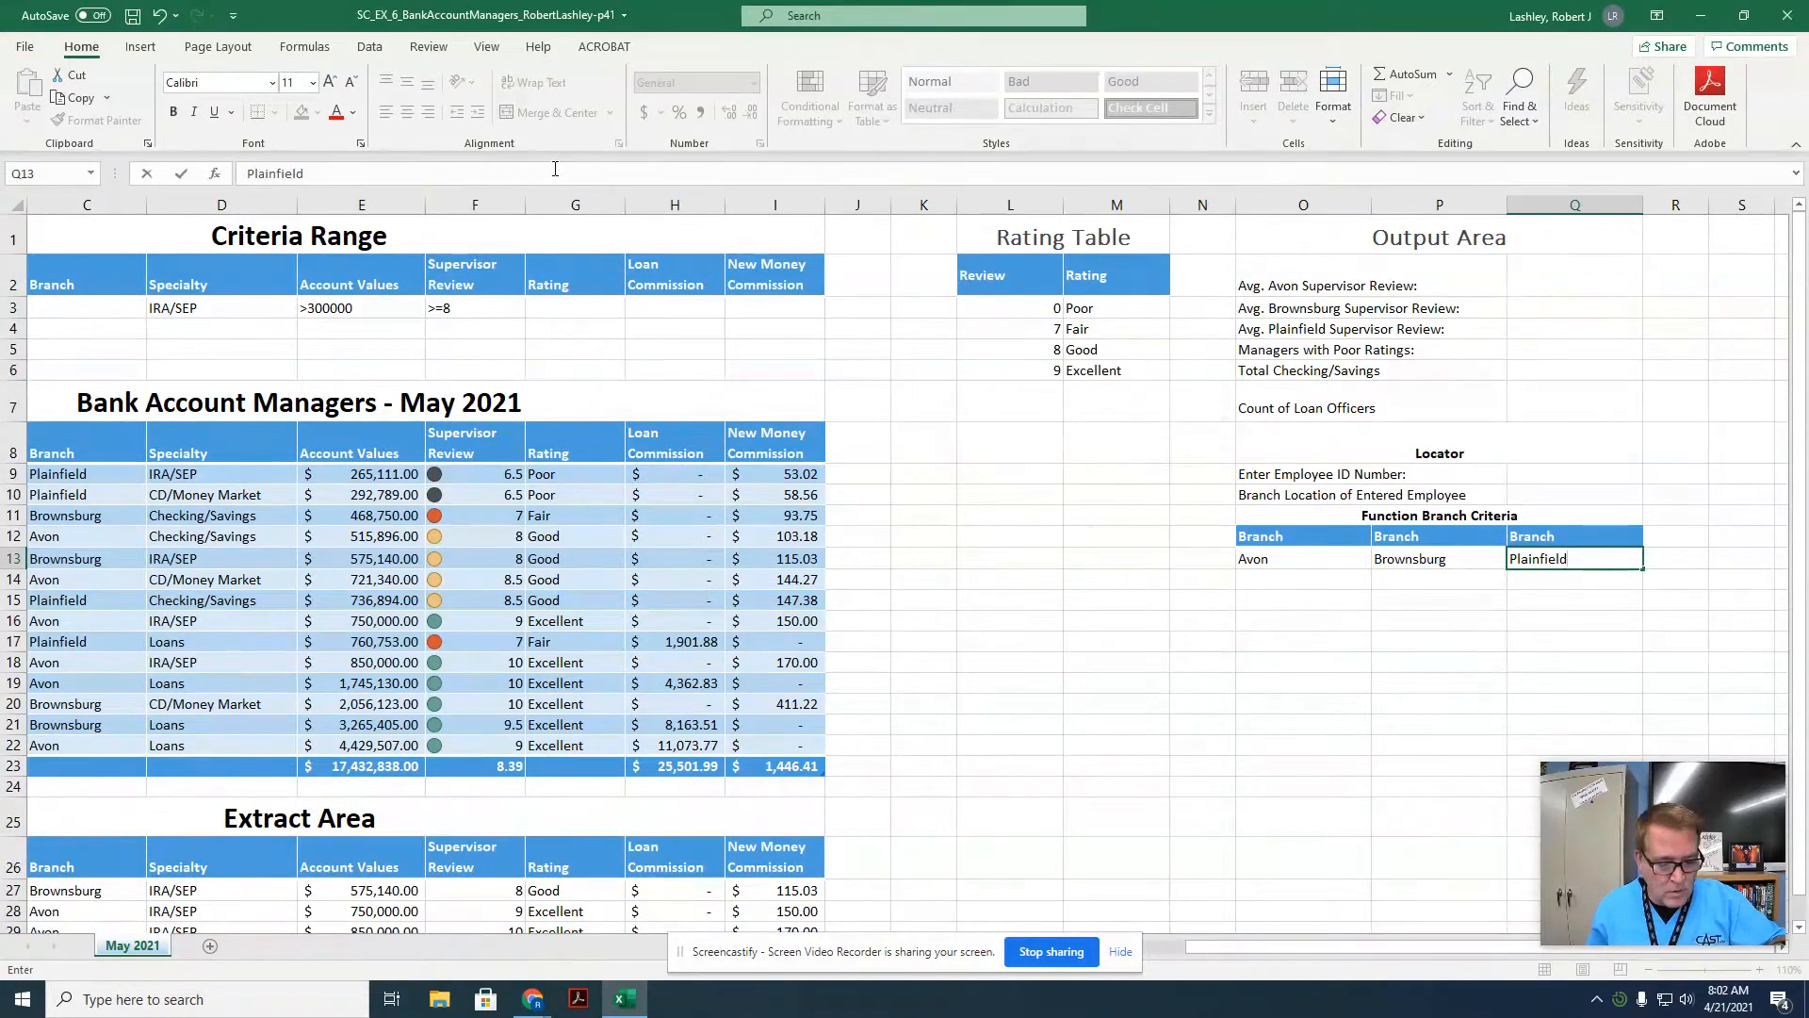
pyautogui.press('Return')
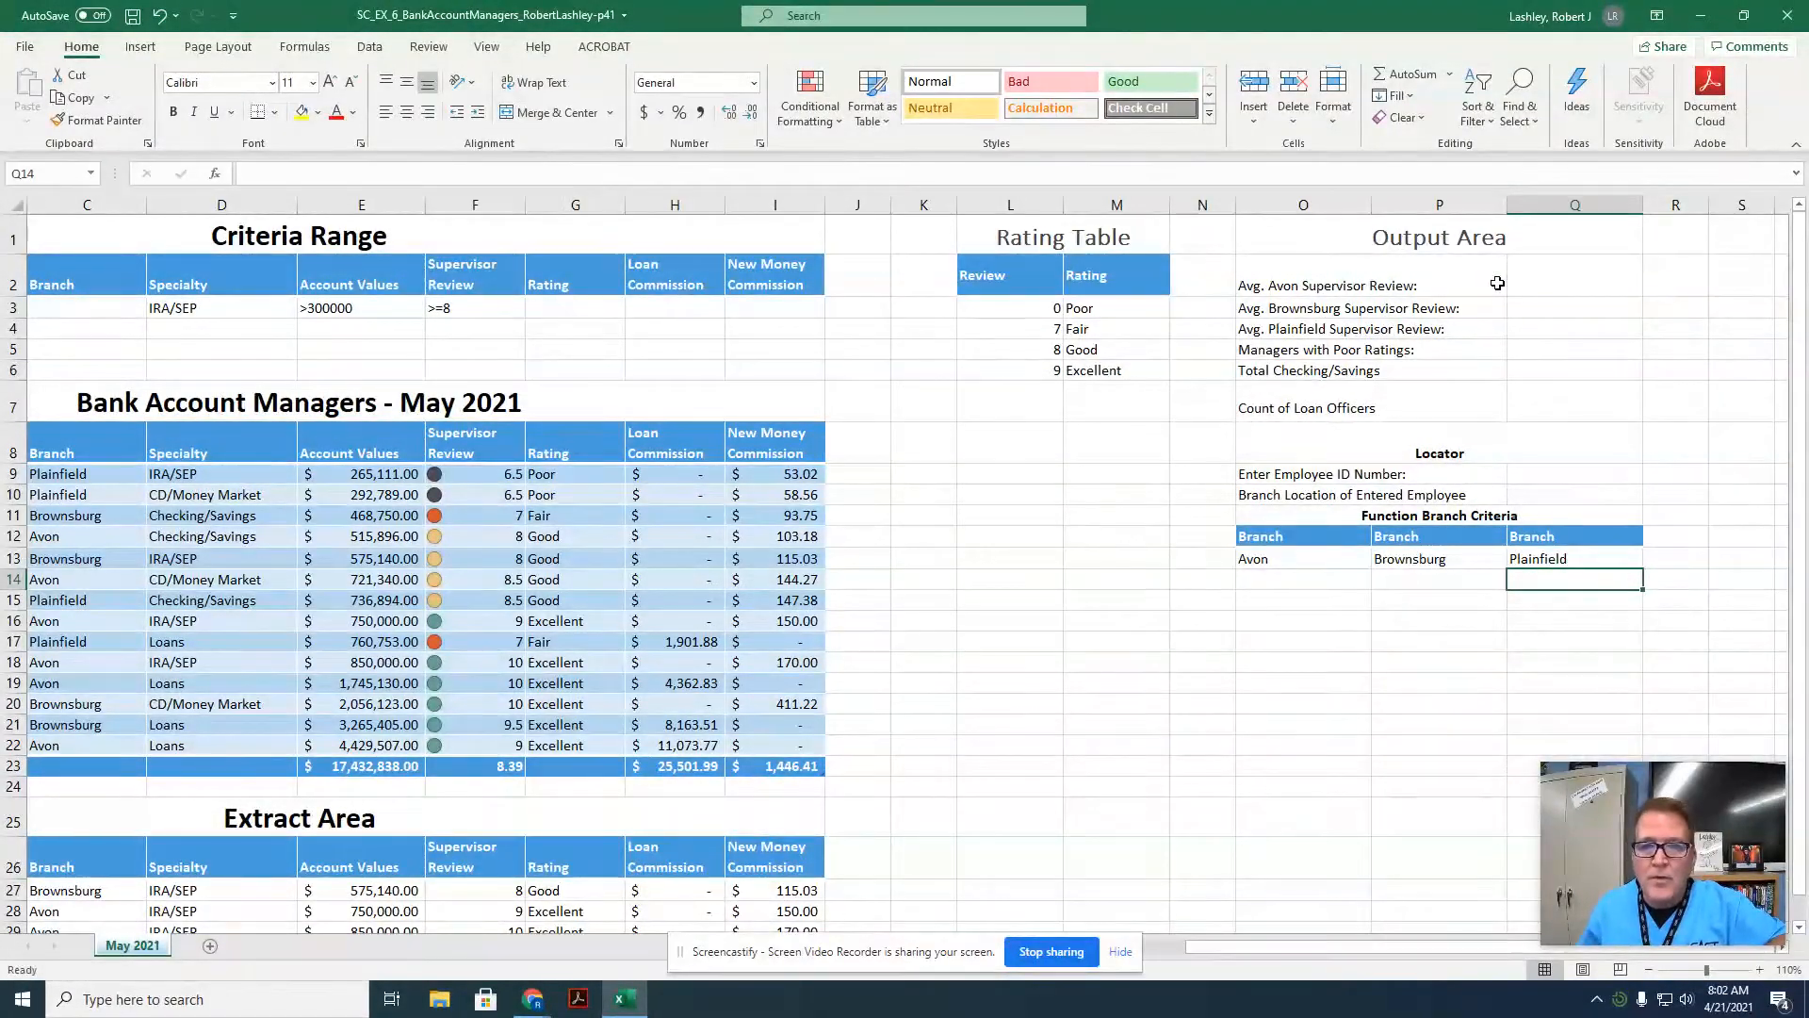
# Start a DAVERAGE formula in Q2 for the average Avon supervisor review, with A8I22 as the database argument.
pyautogui.click(1545, 278)
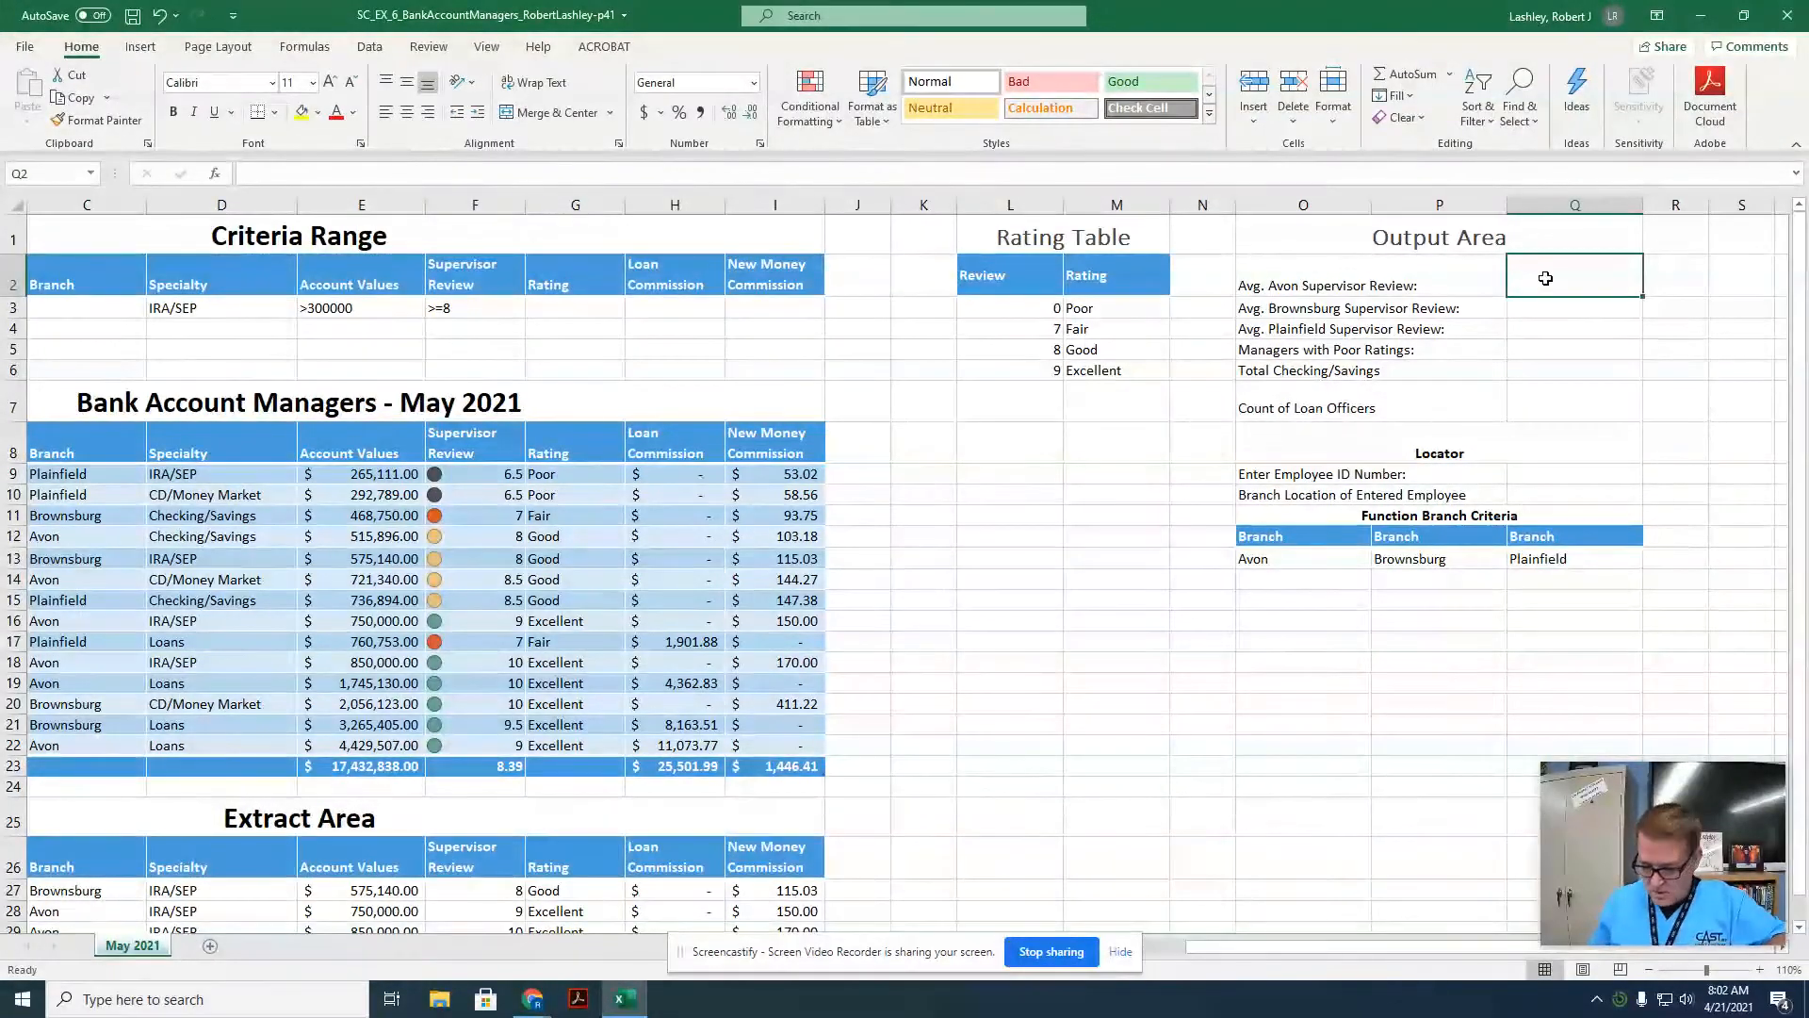
pyautogui.write('=')
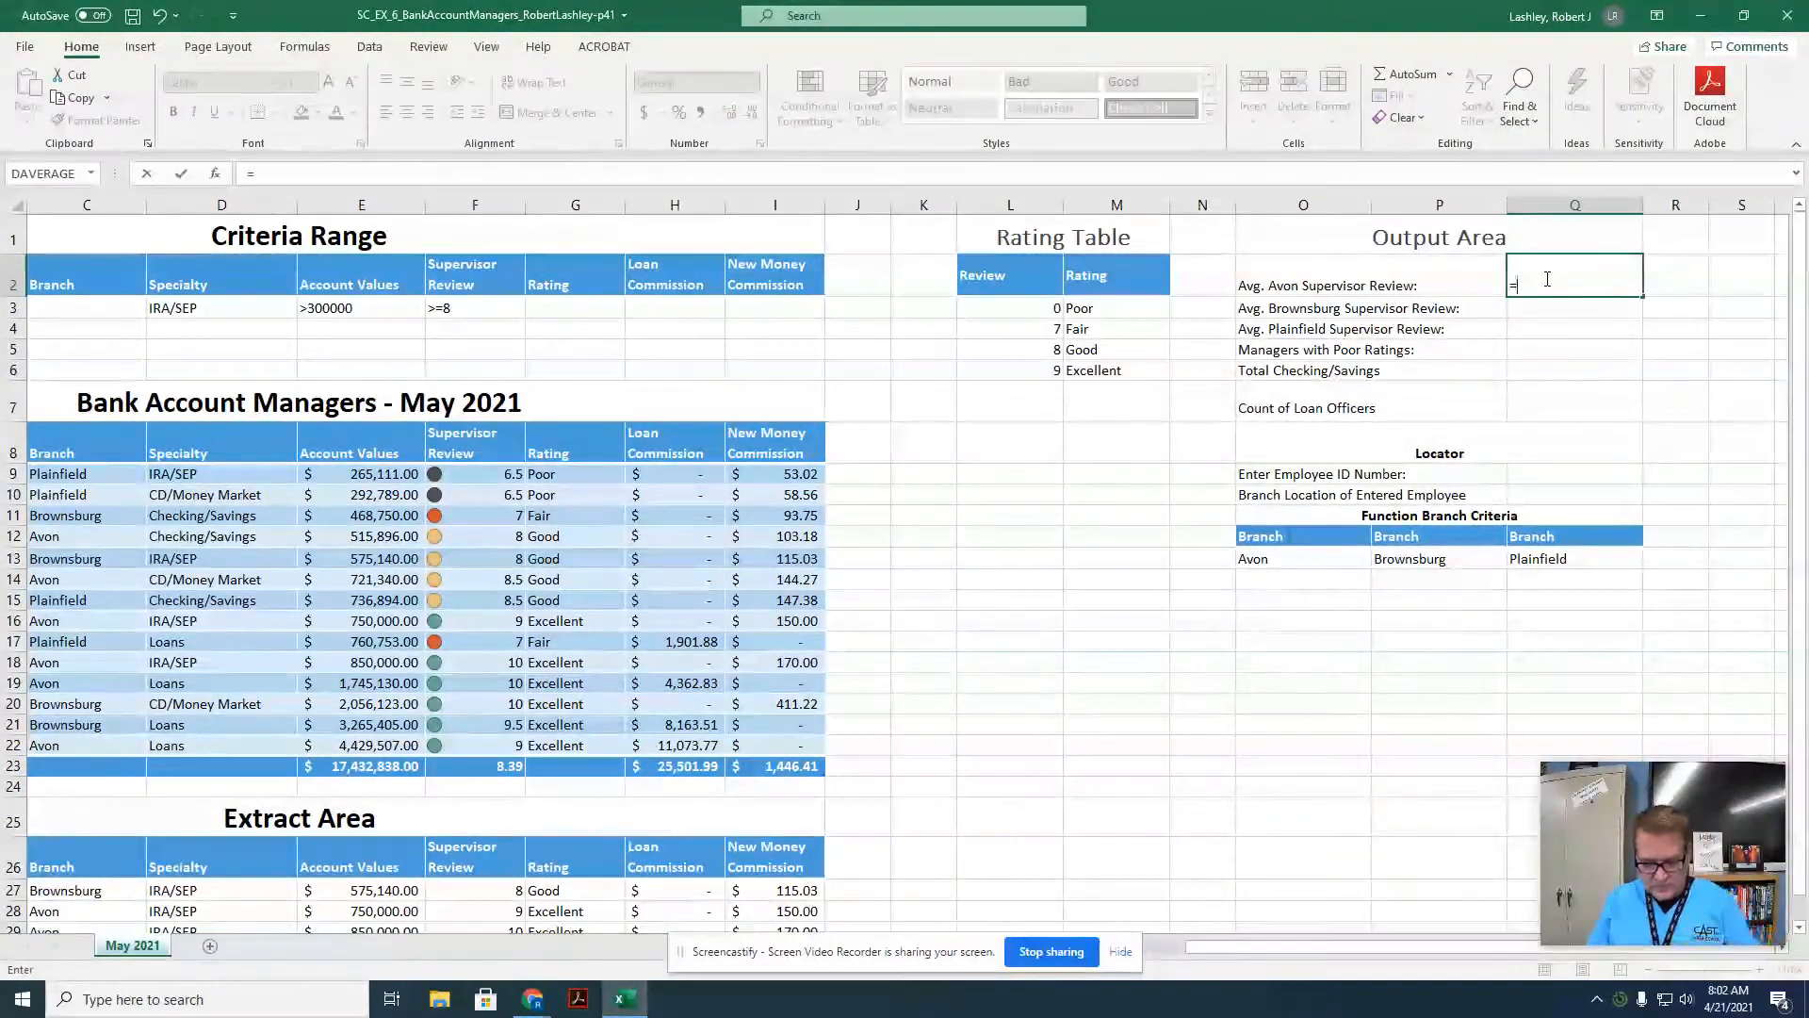
pyautogui.write('Da')
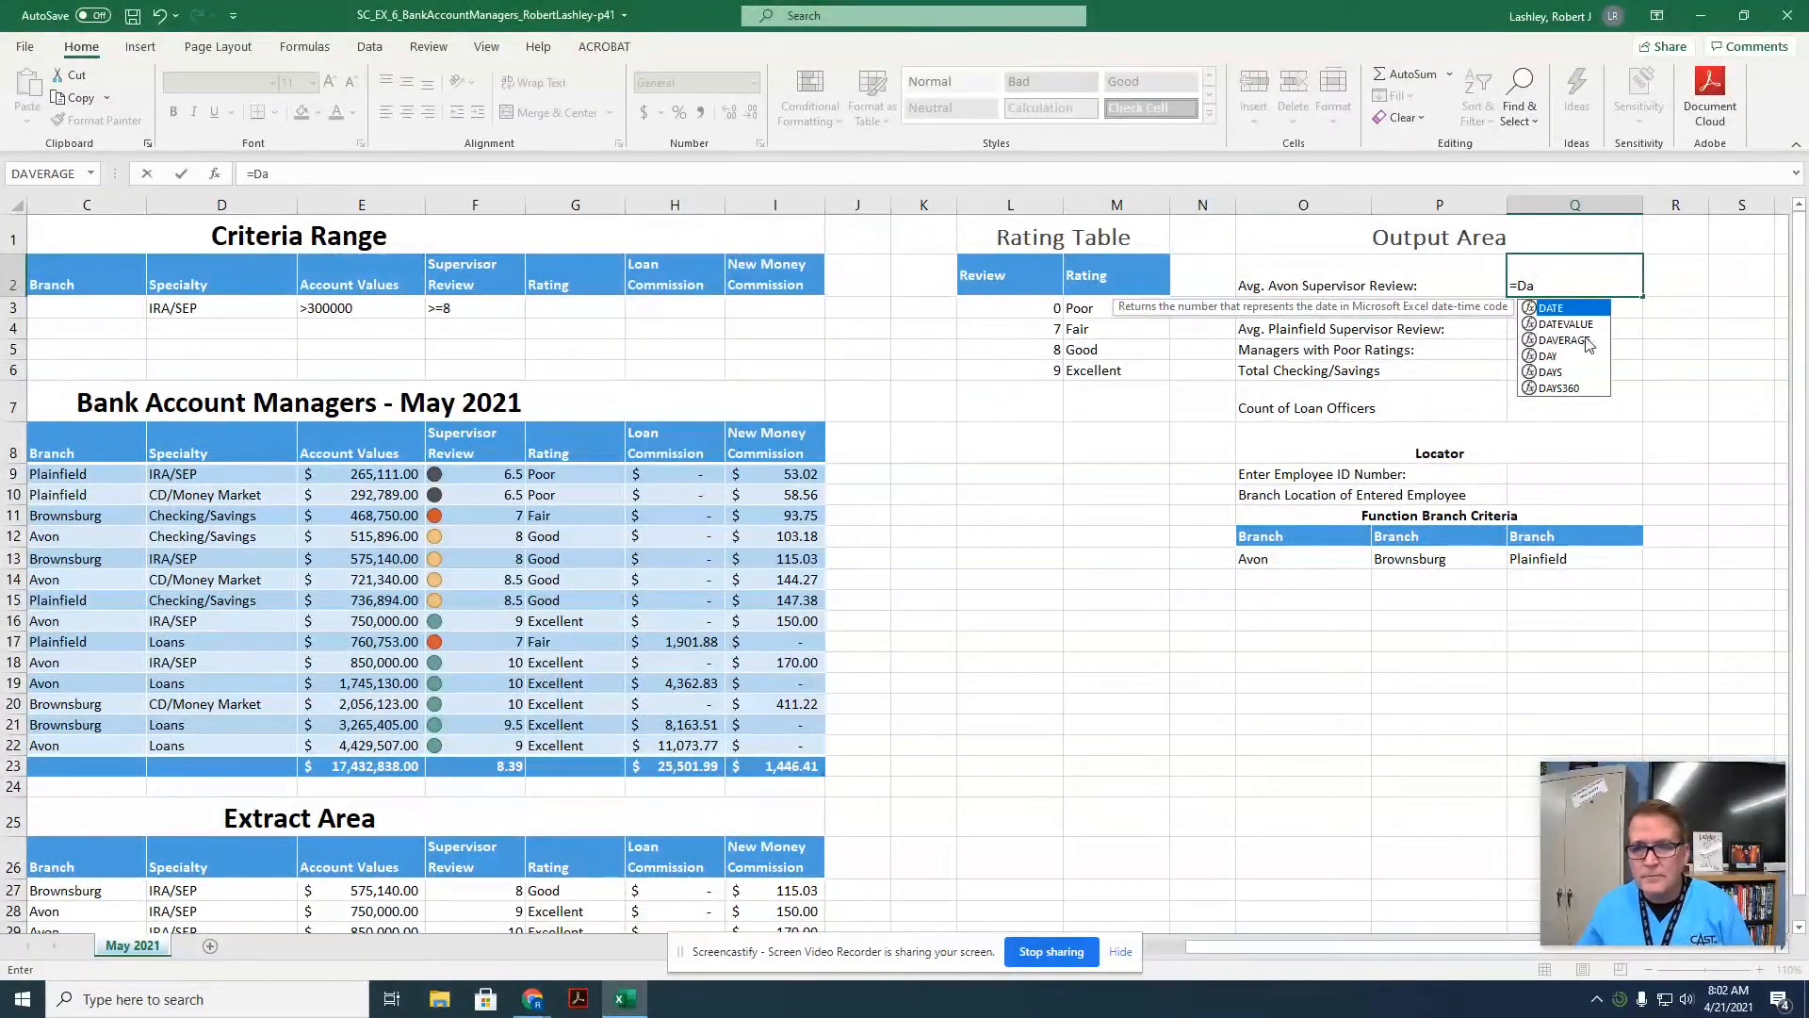
pyautogui.doubleClick(1564, 341)
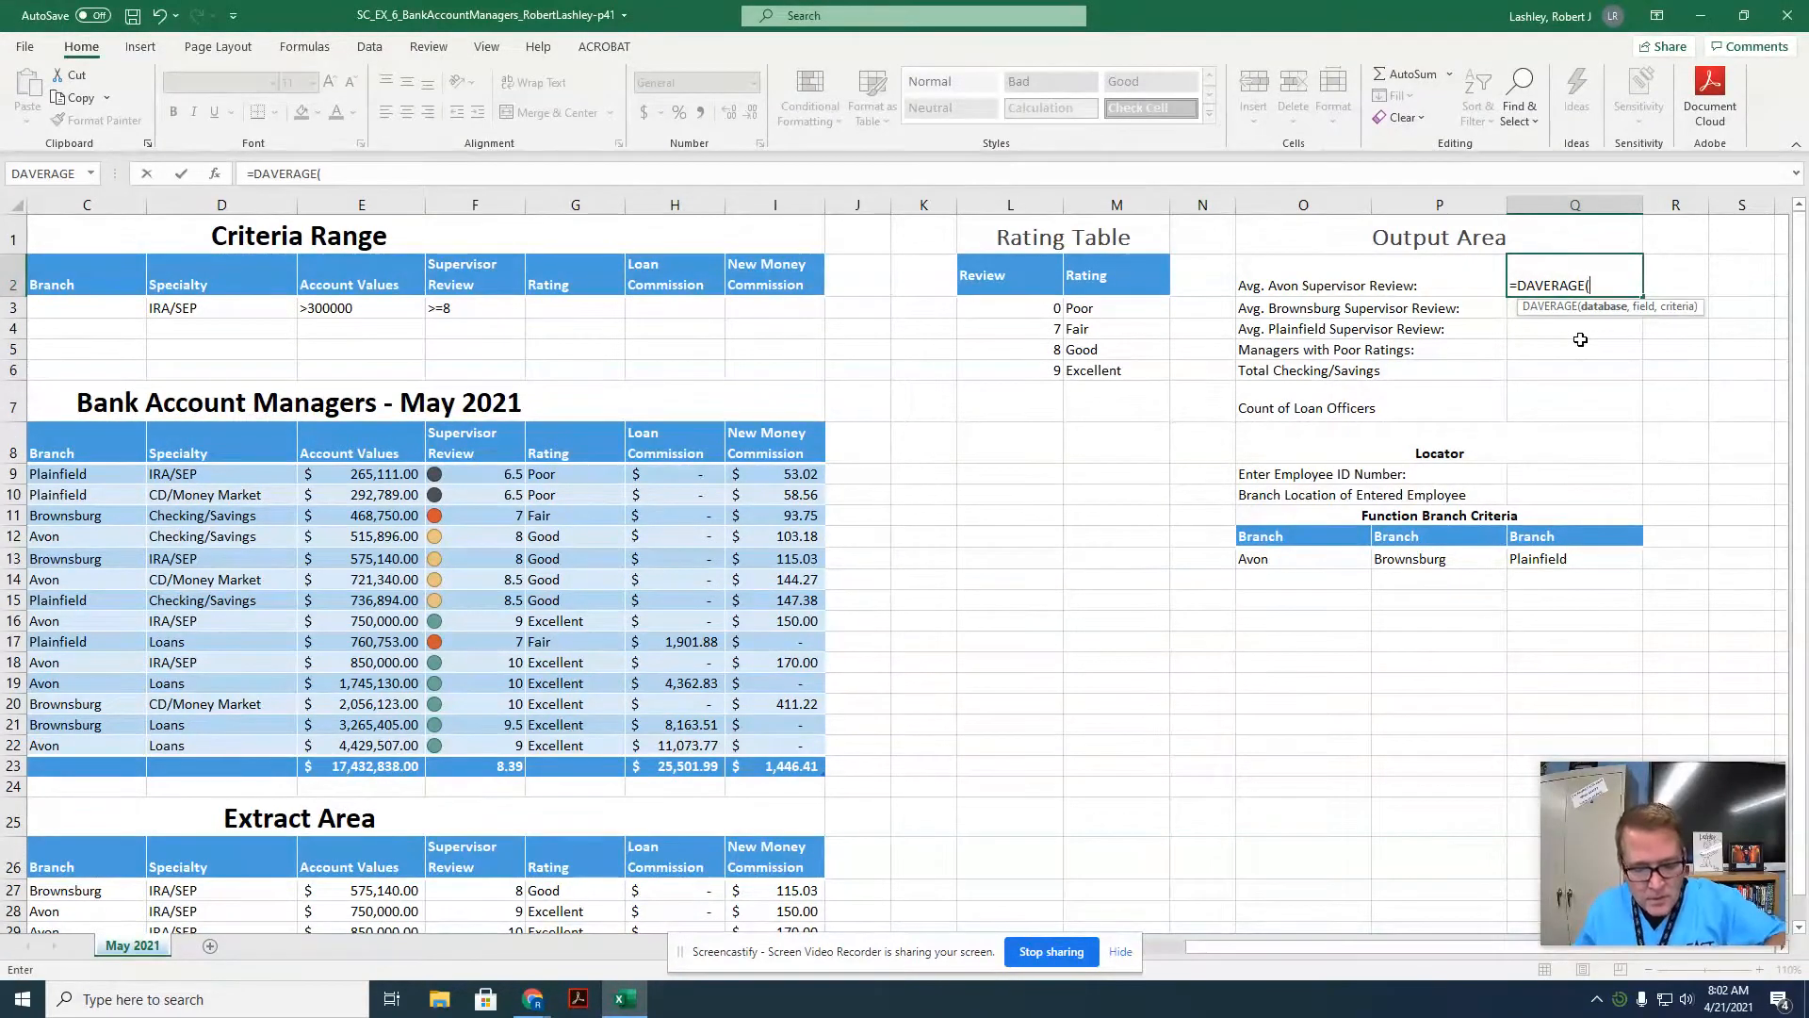
pyautogui.write('A')
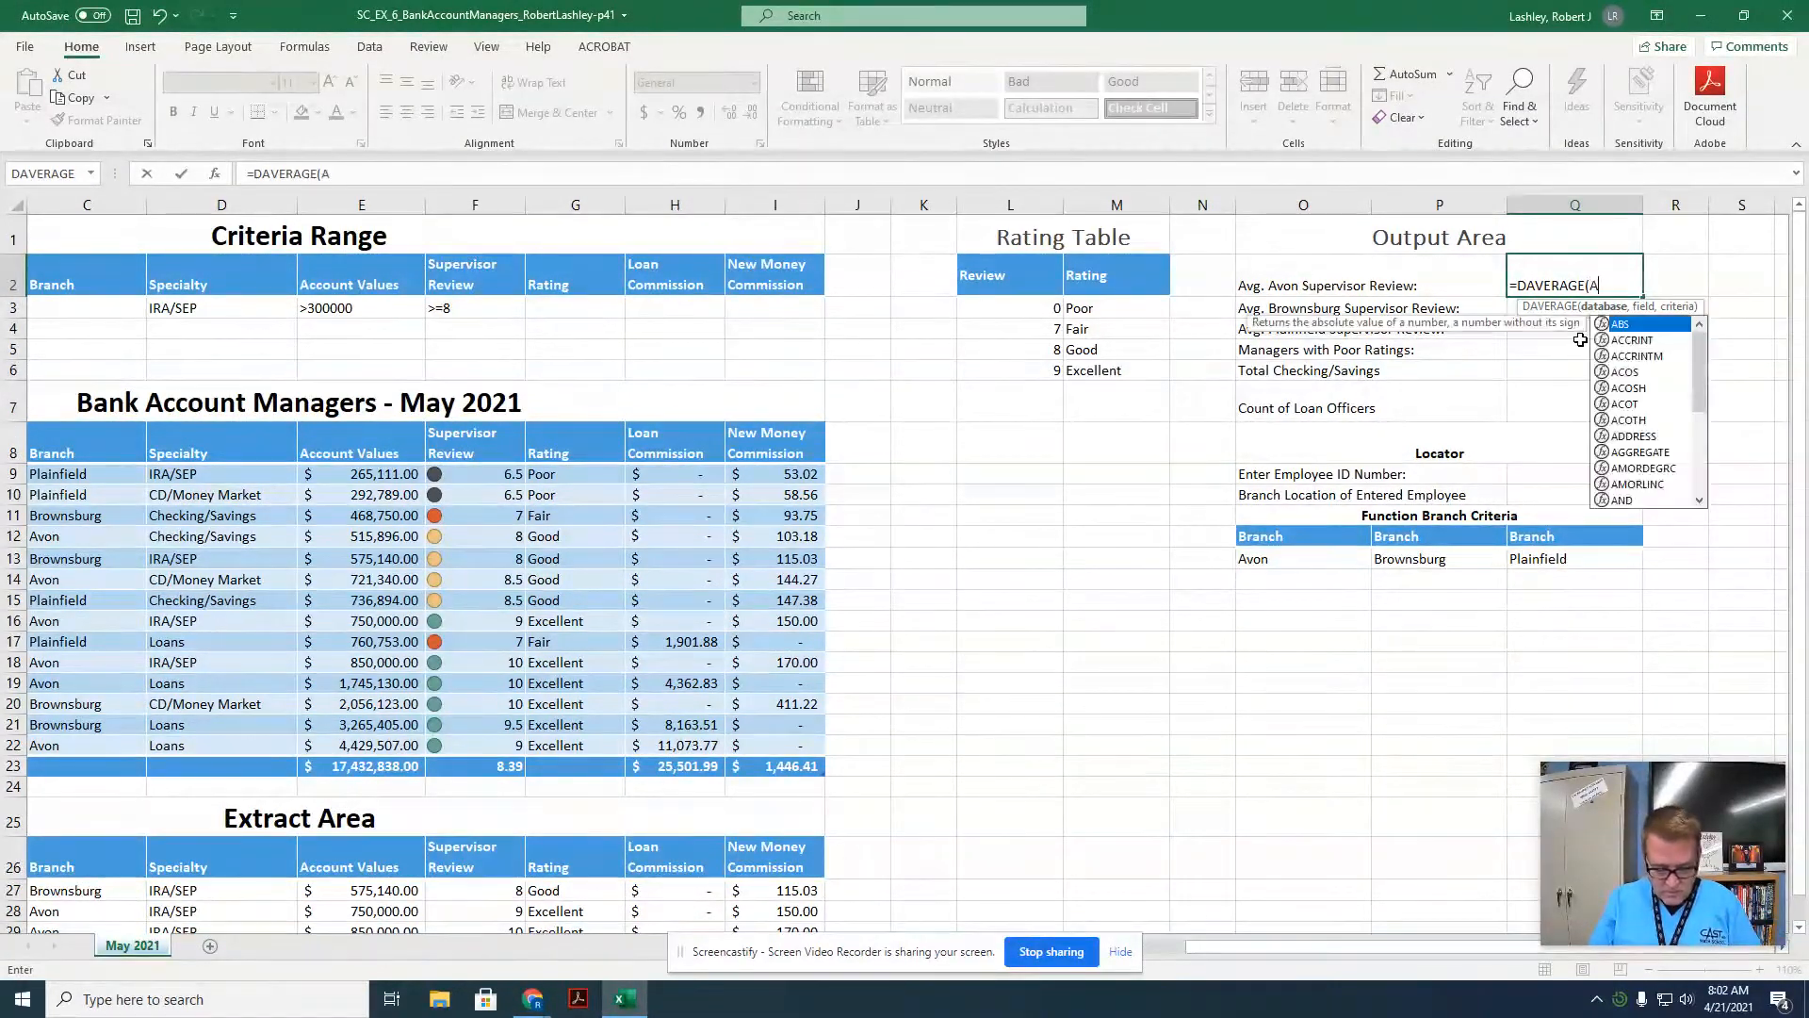
pyautogui.write('8I')
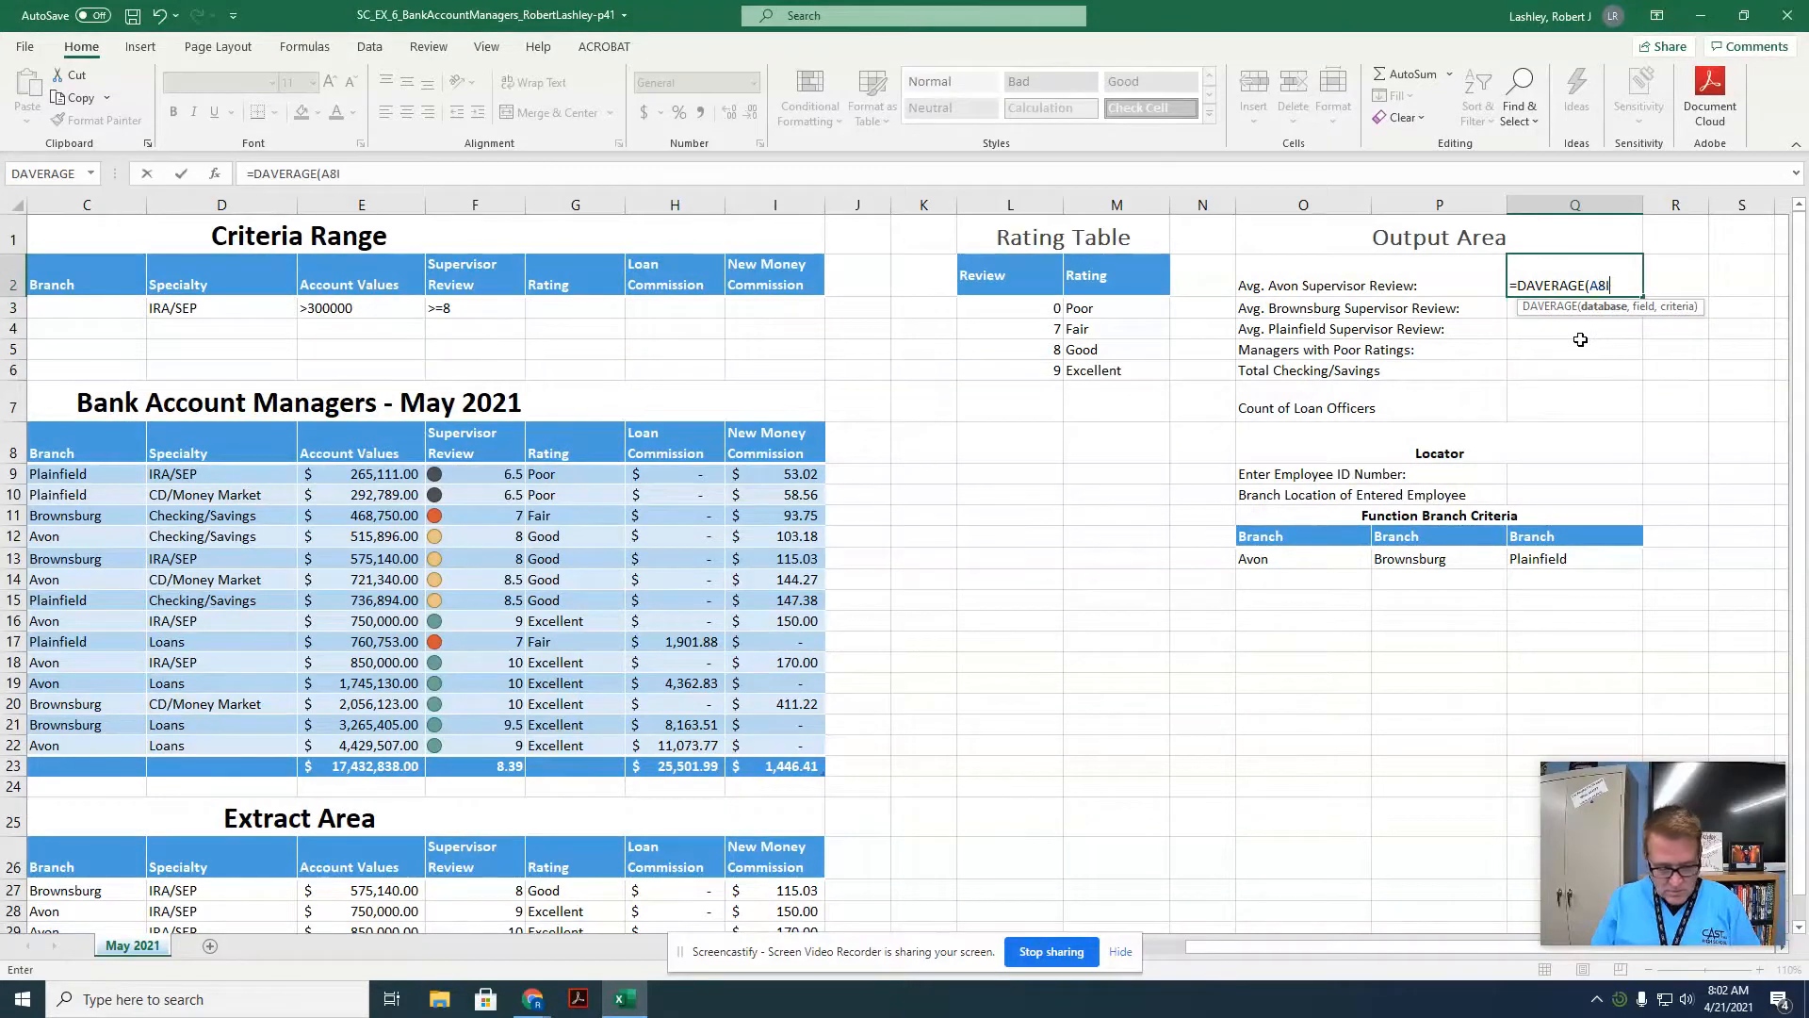
pyautogui.write(':I22')
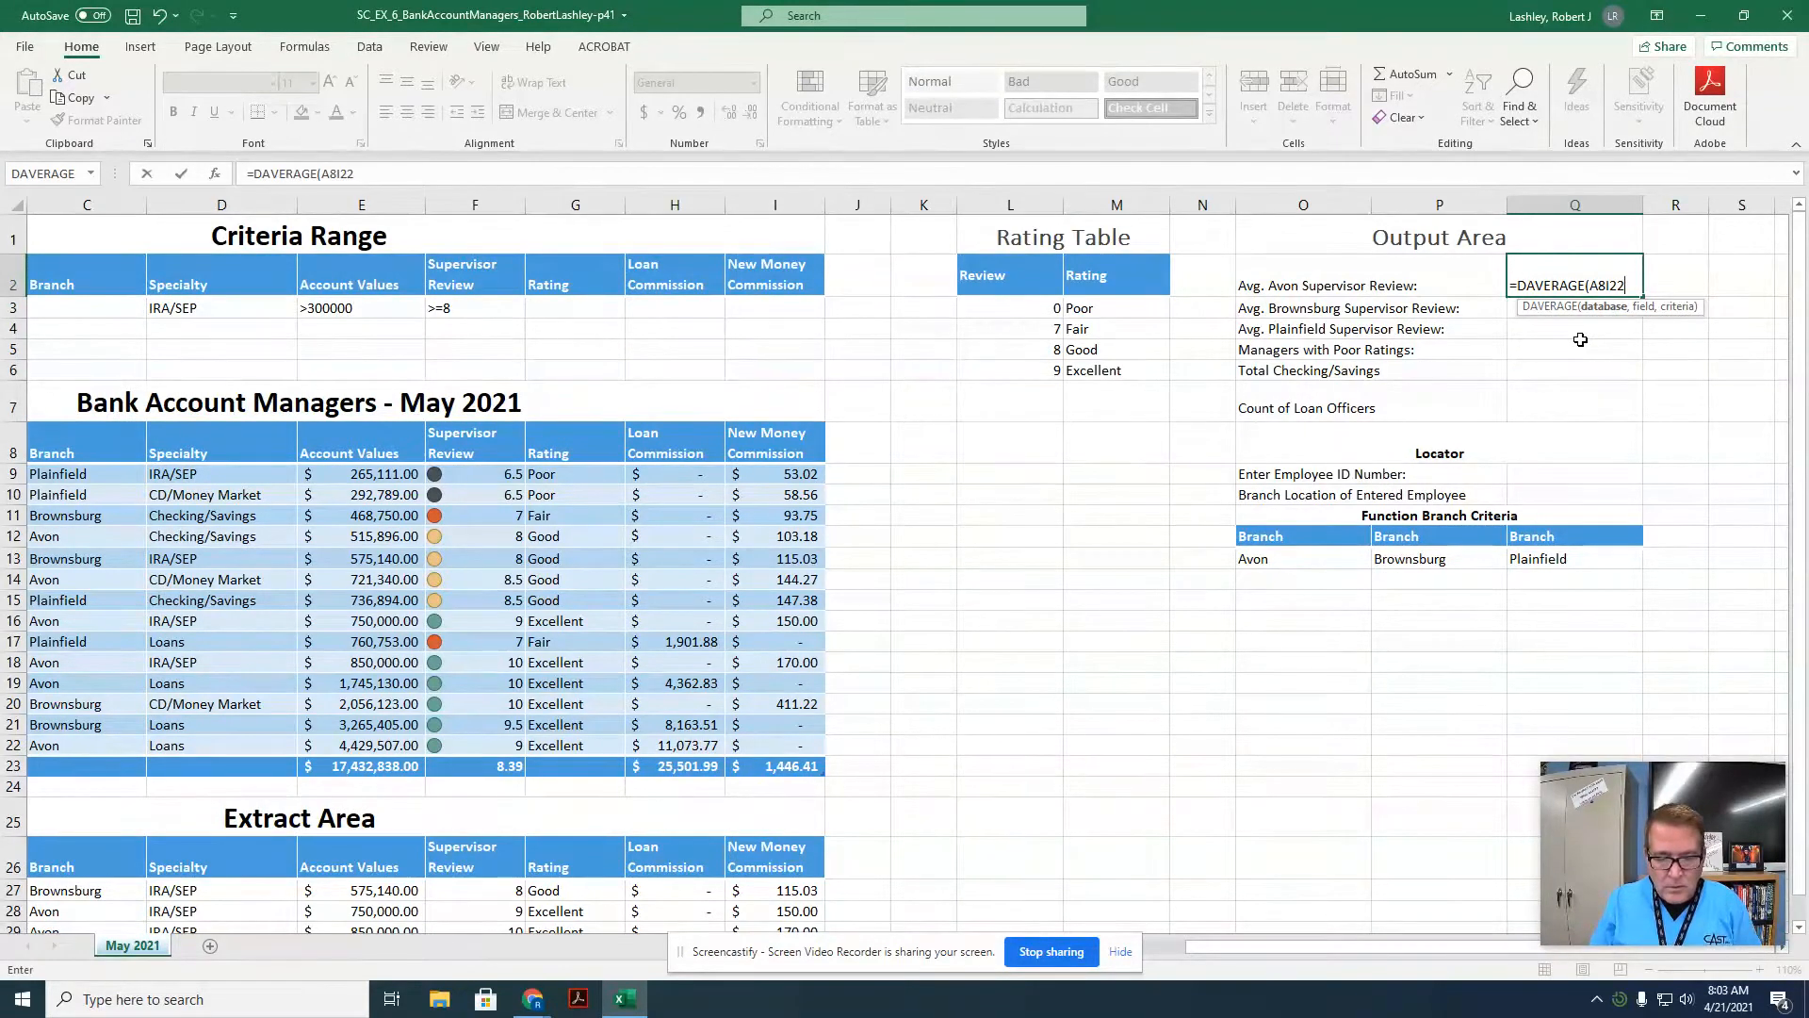
pyautogui.write(',')
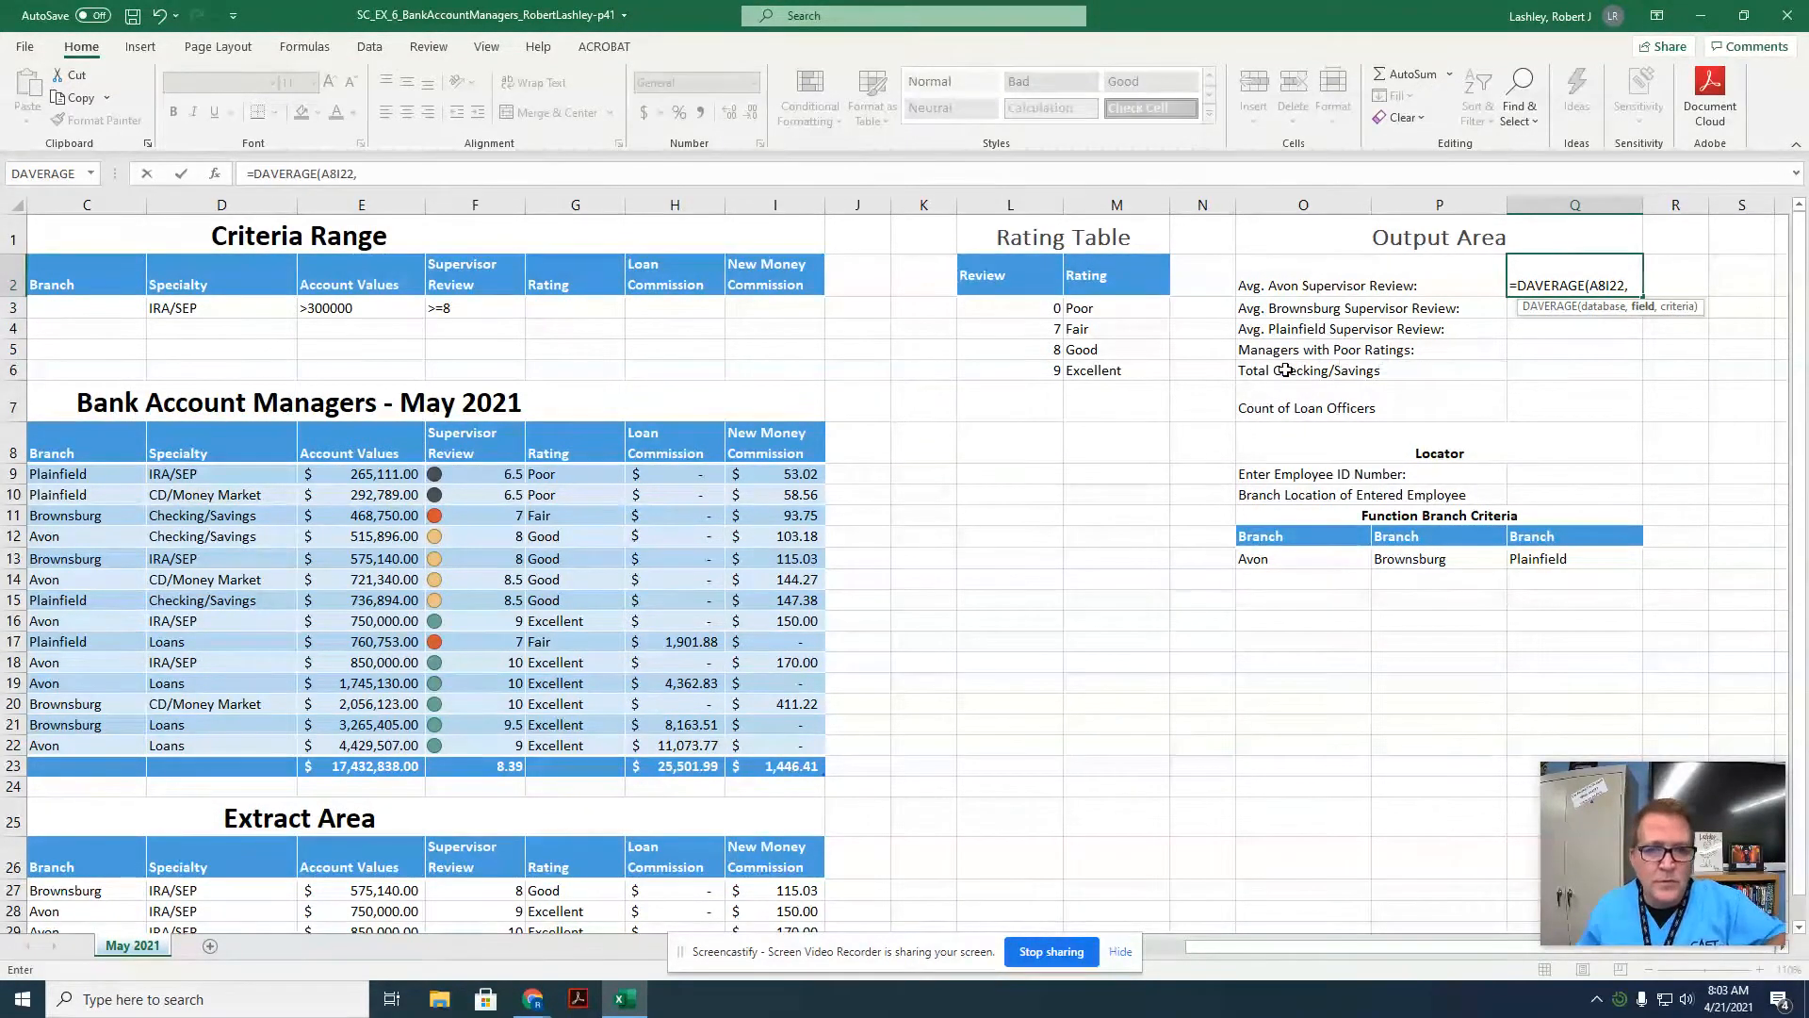
# Add the table's Supervisor Review header as the field and O12:013 as the criteria, and try to enter the formula.
pyautogui.click(475, 452)
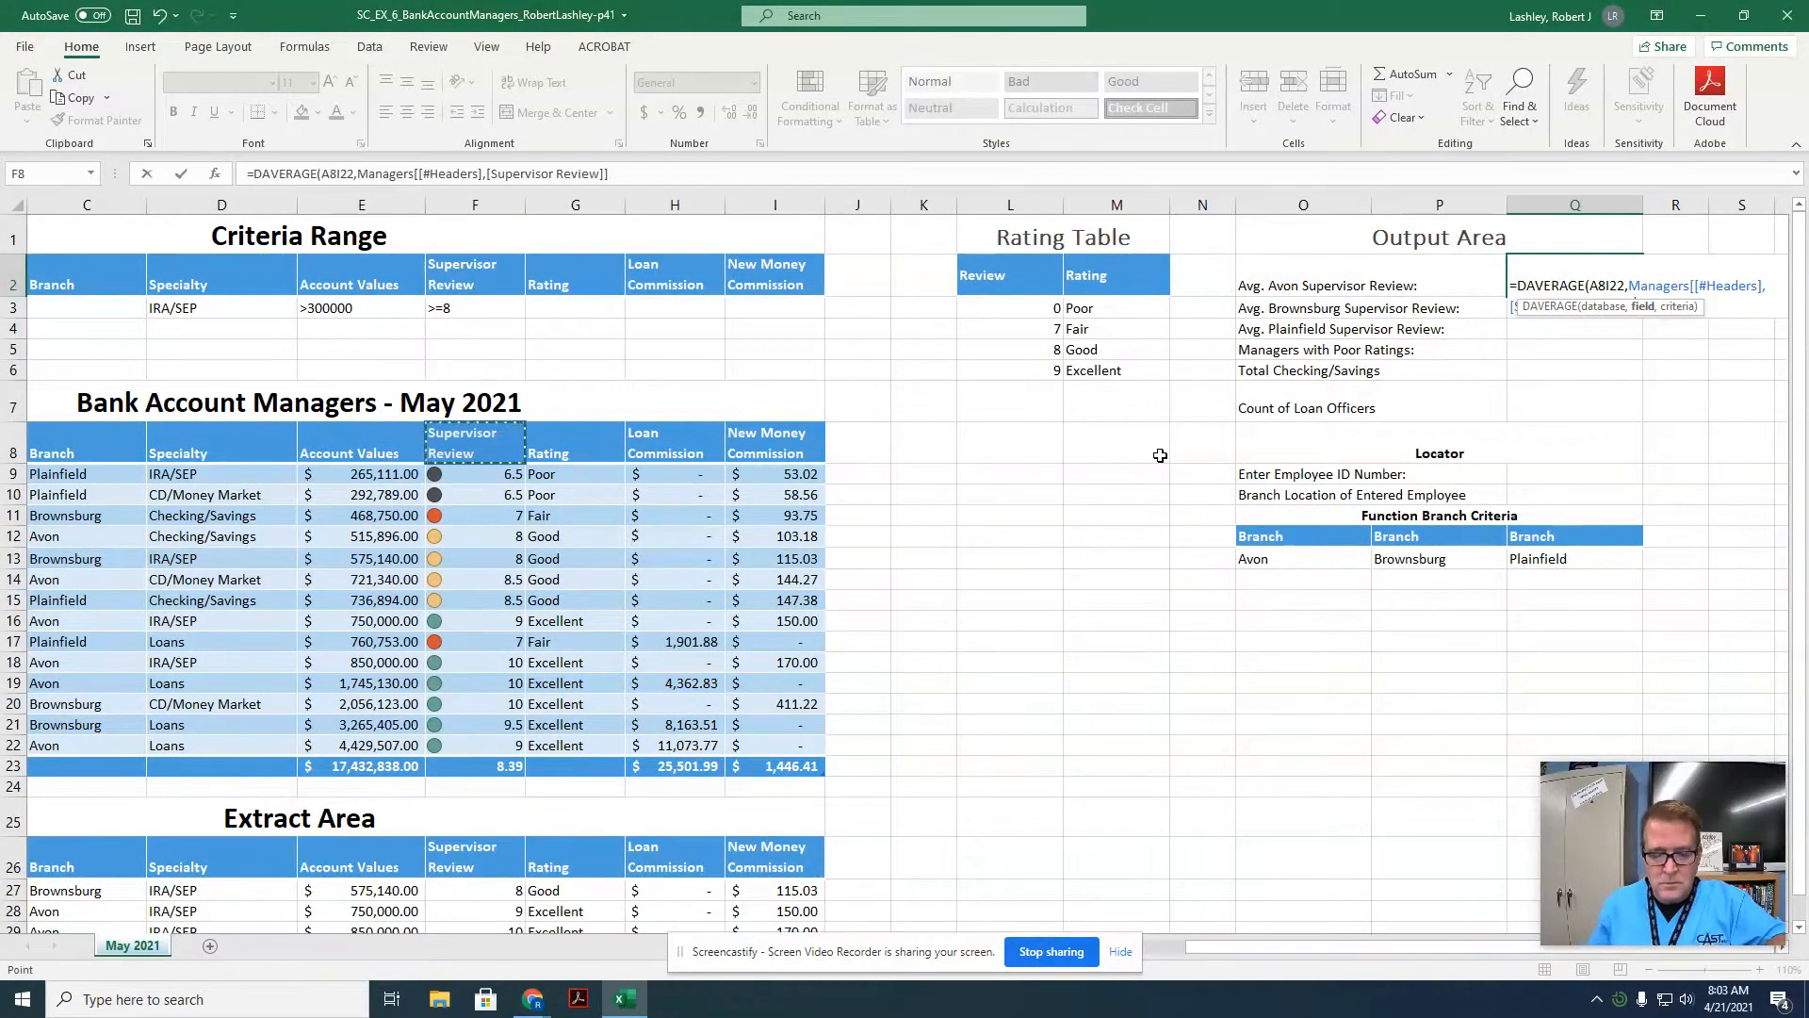
pyautogui.write(',')
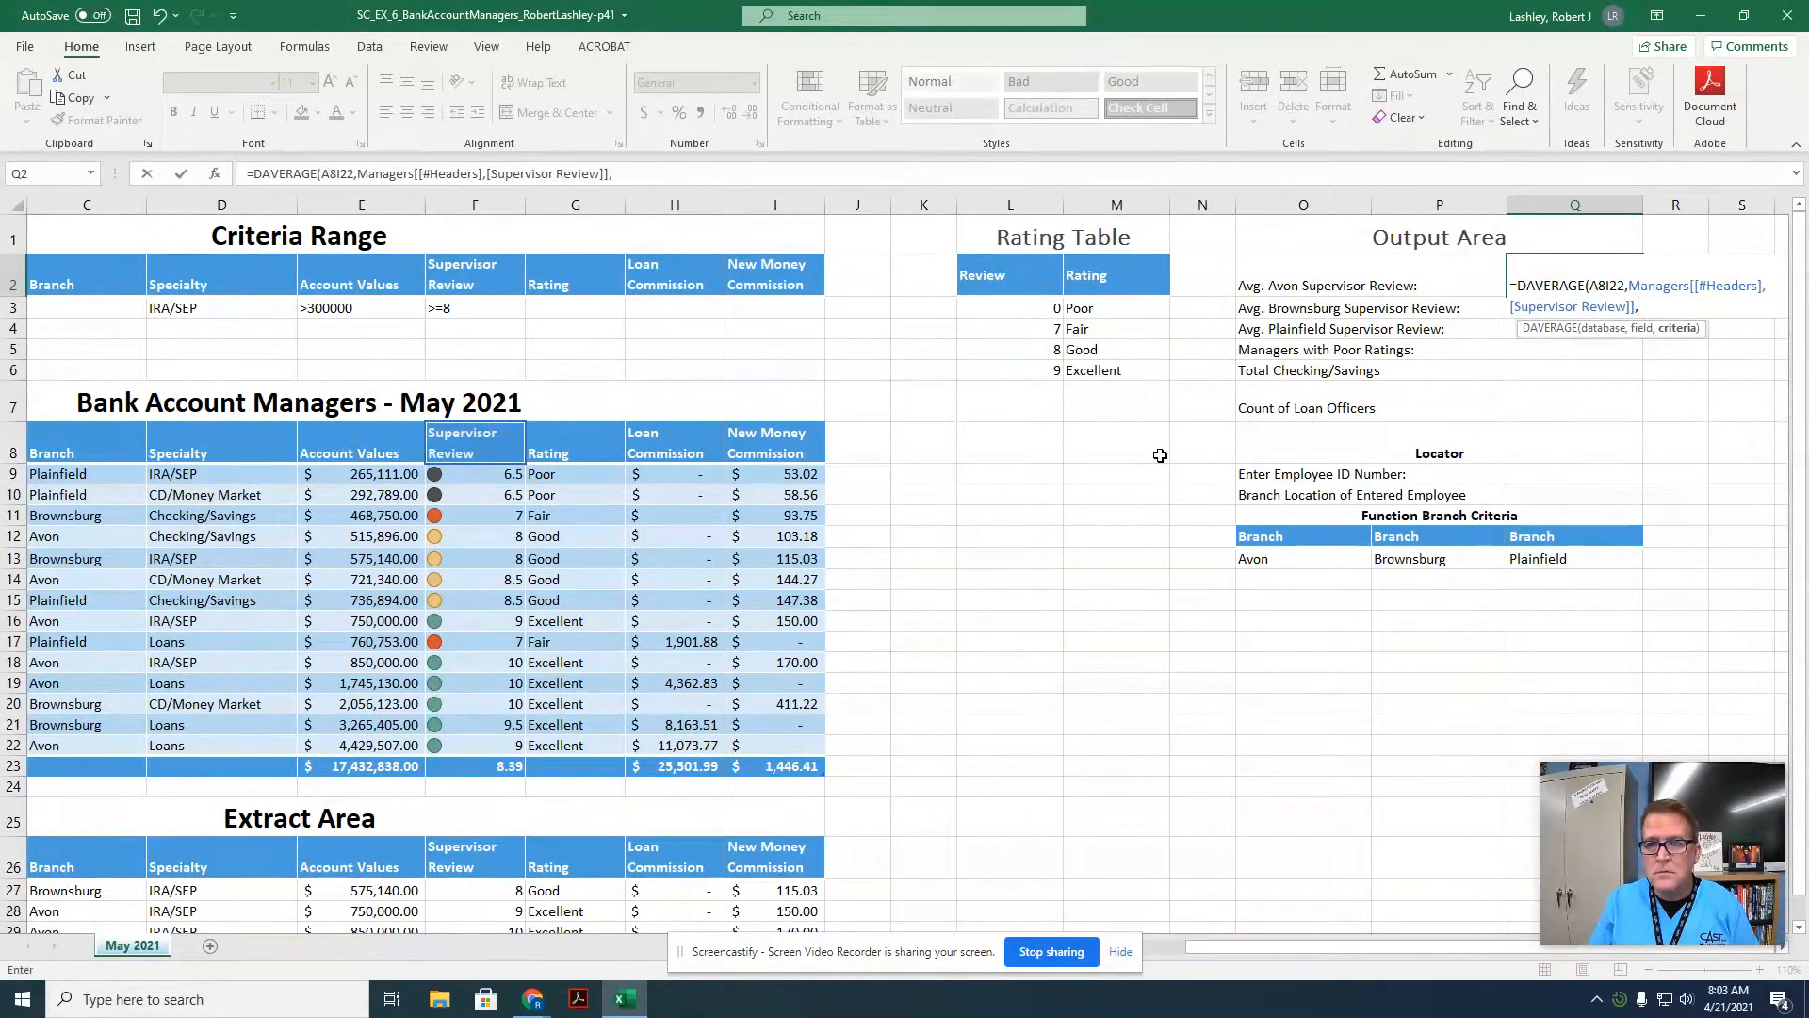
pyautogui.write('O')
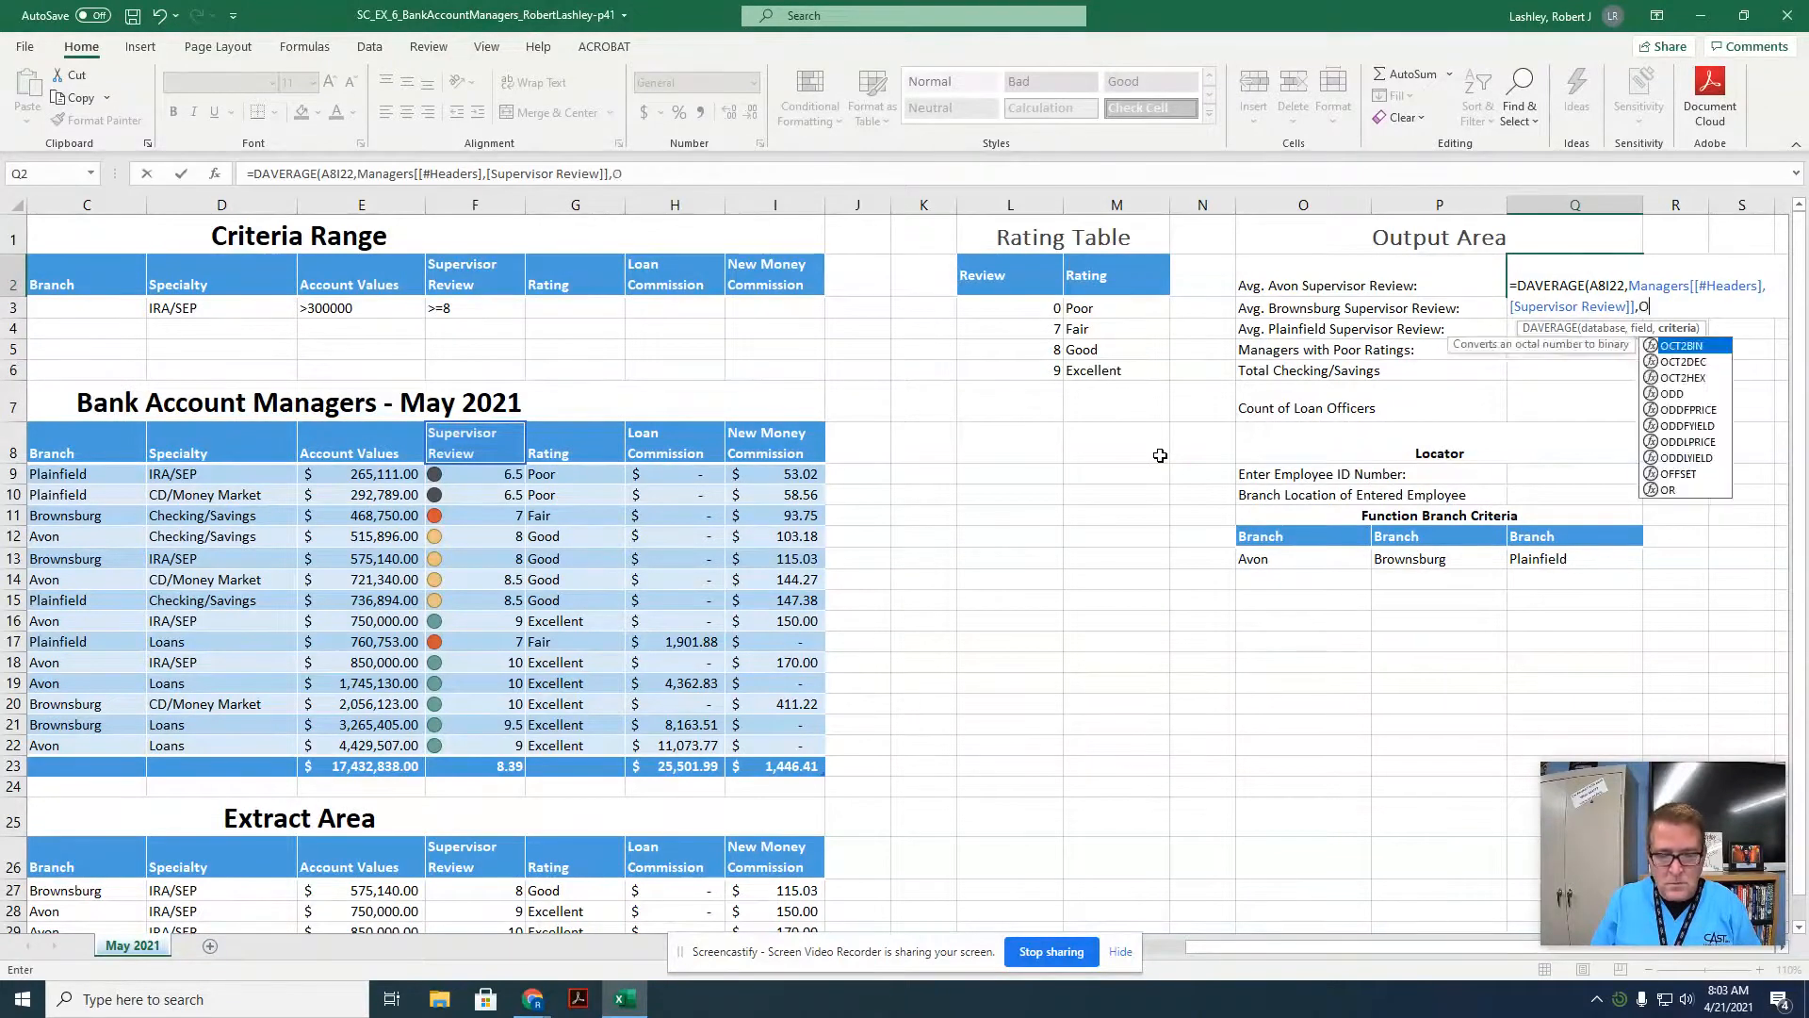
pyautogui.write('12:O')
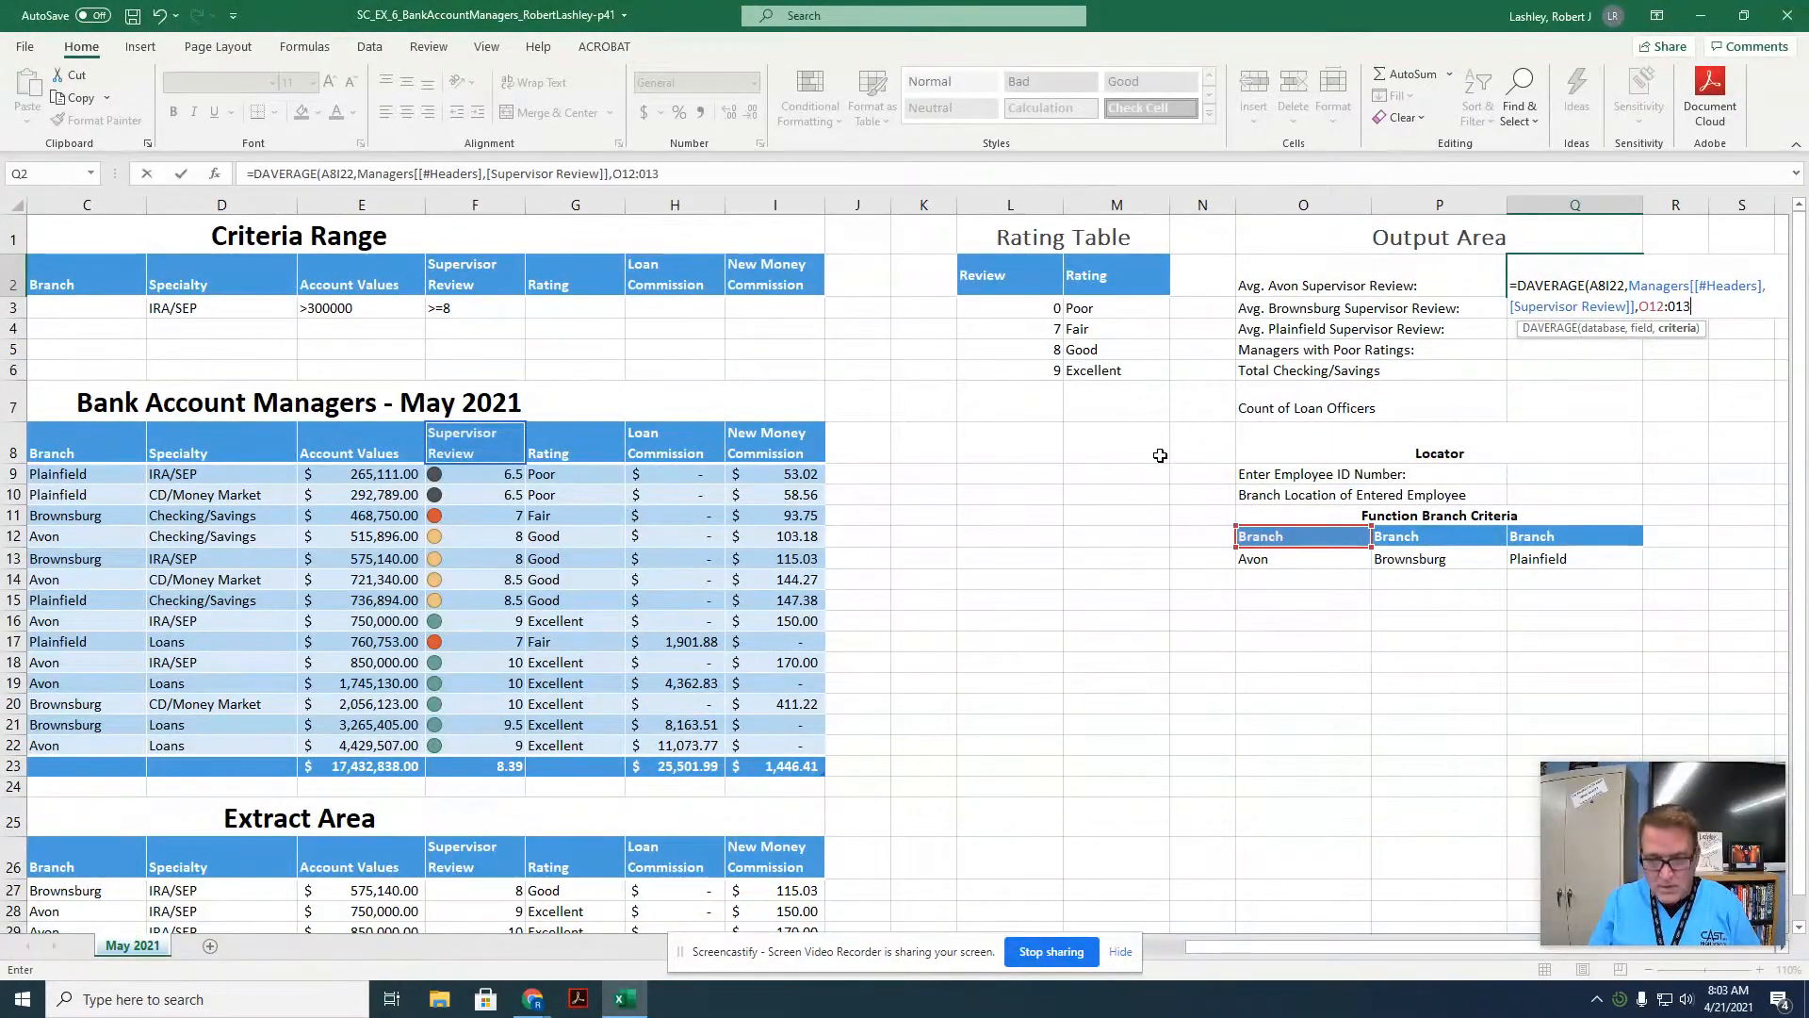
pyautogui.write('13)')
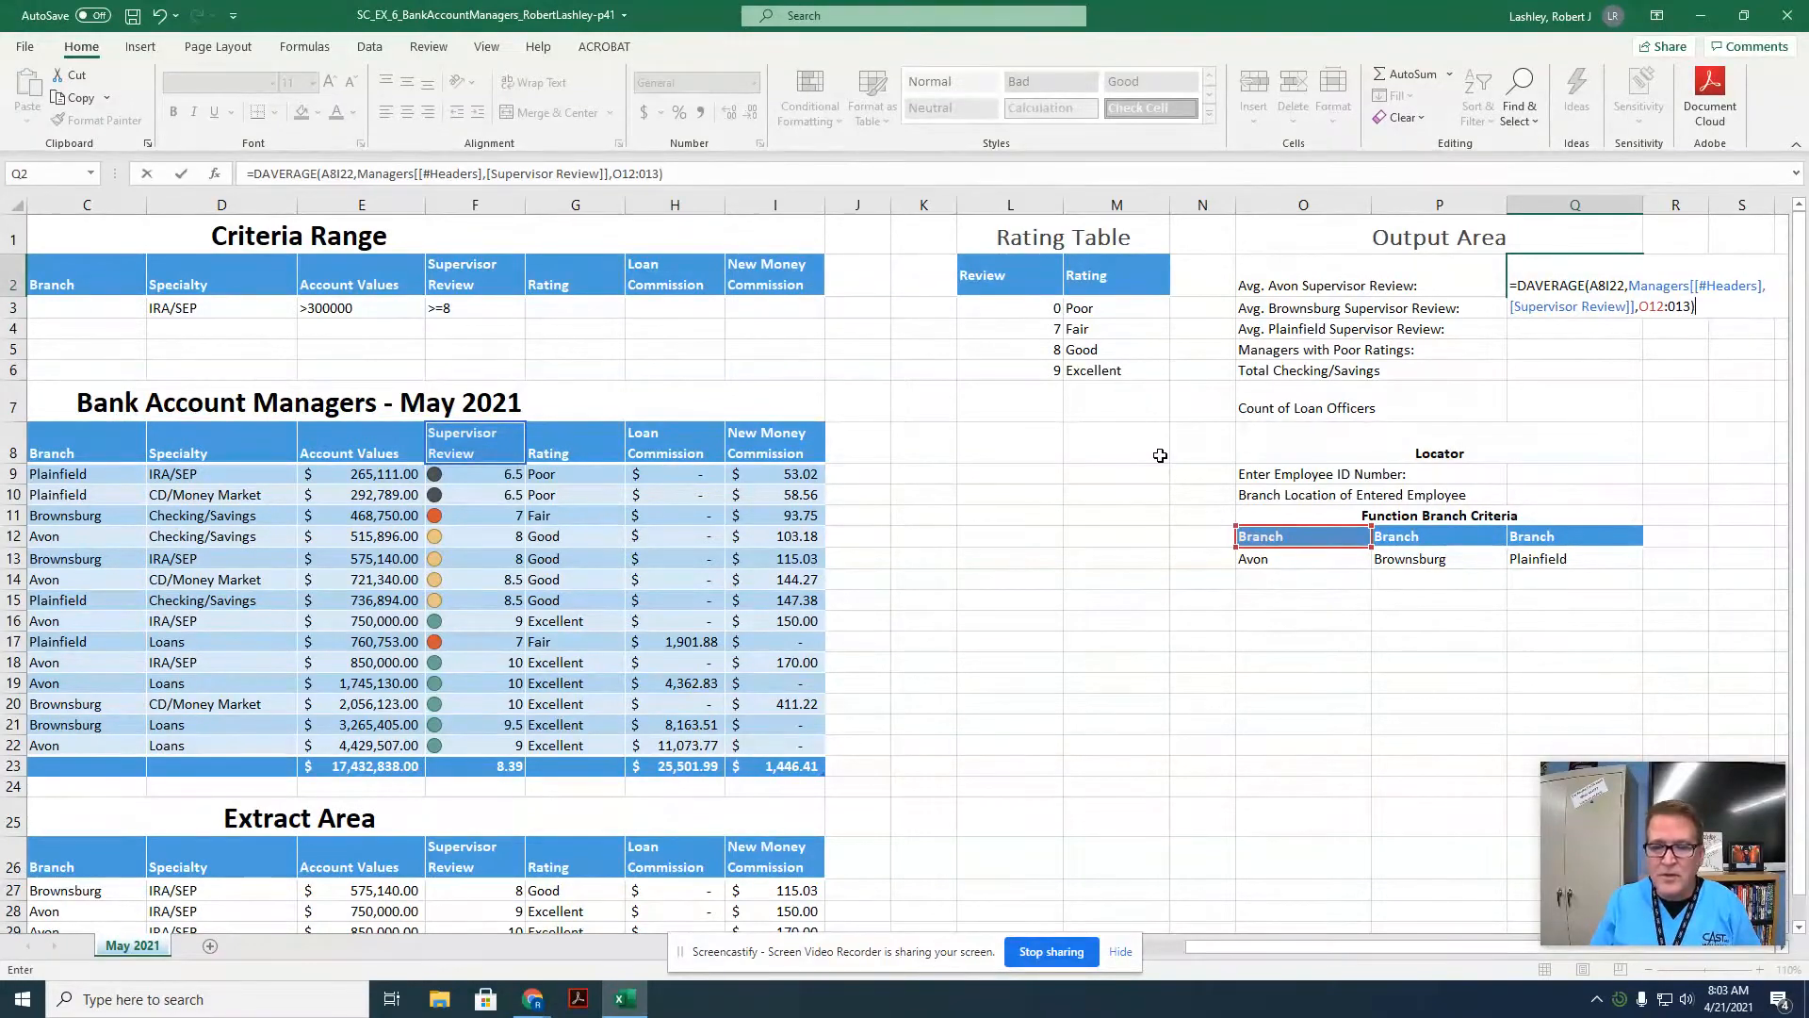
pyautogui.press('Return')
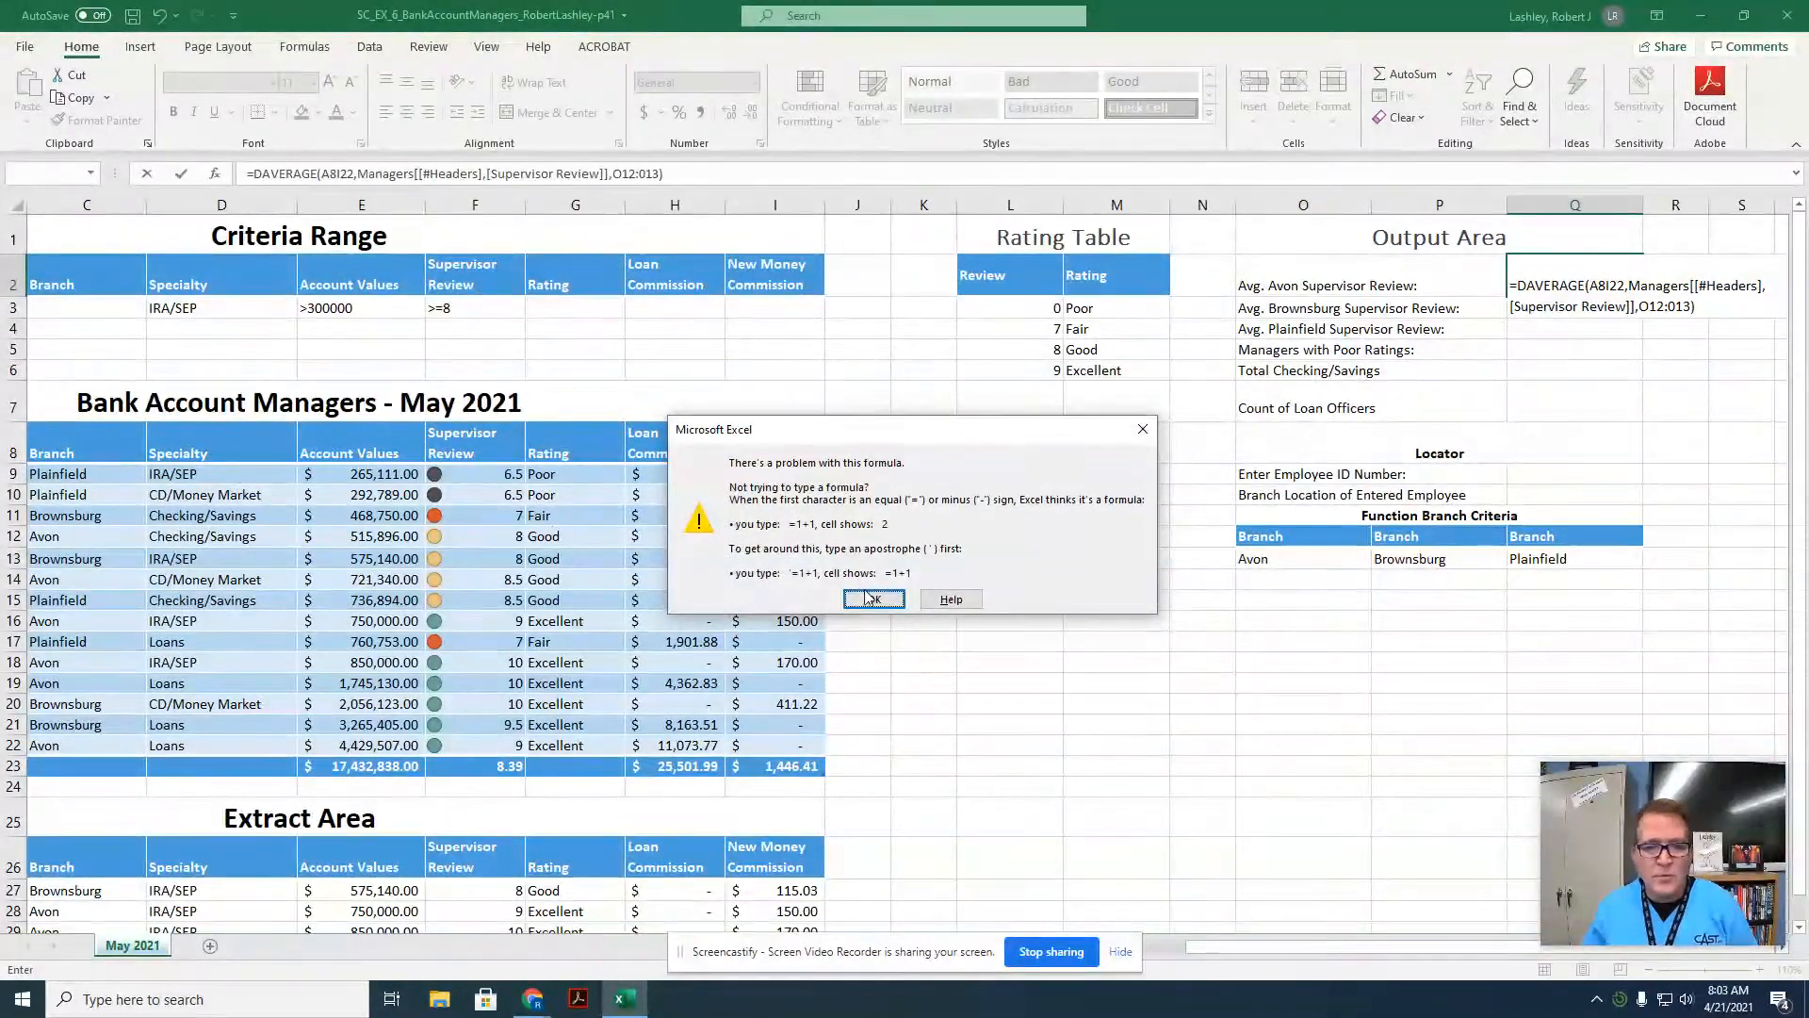
pyautogui.click(873, 598)
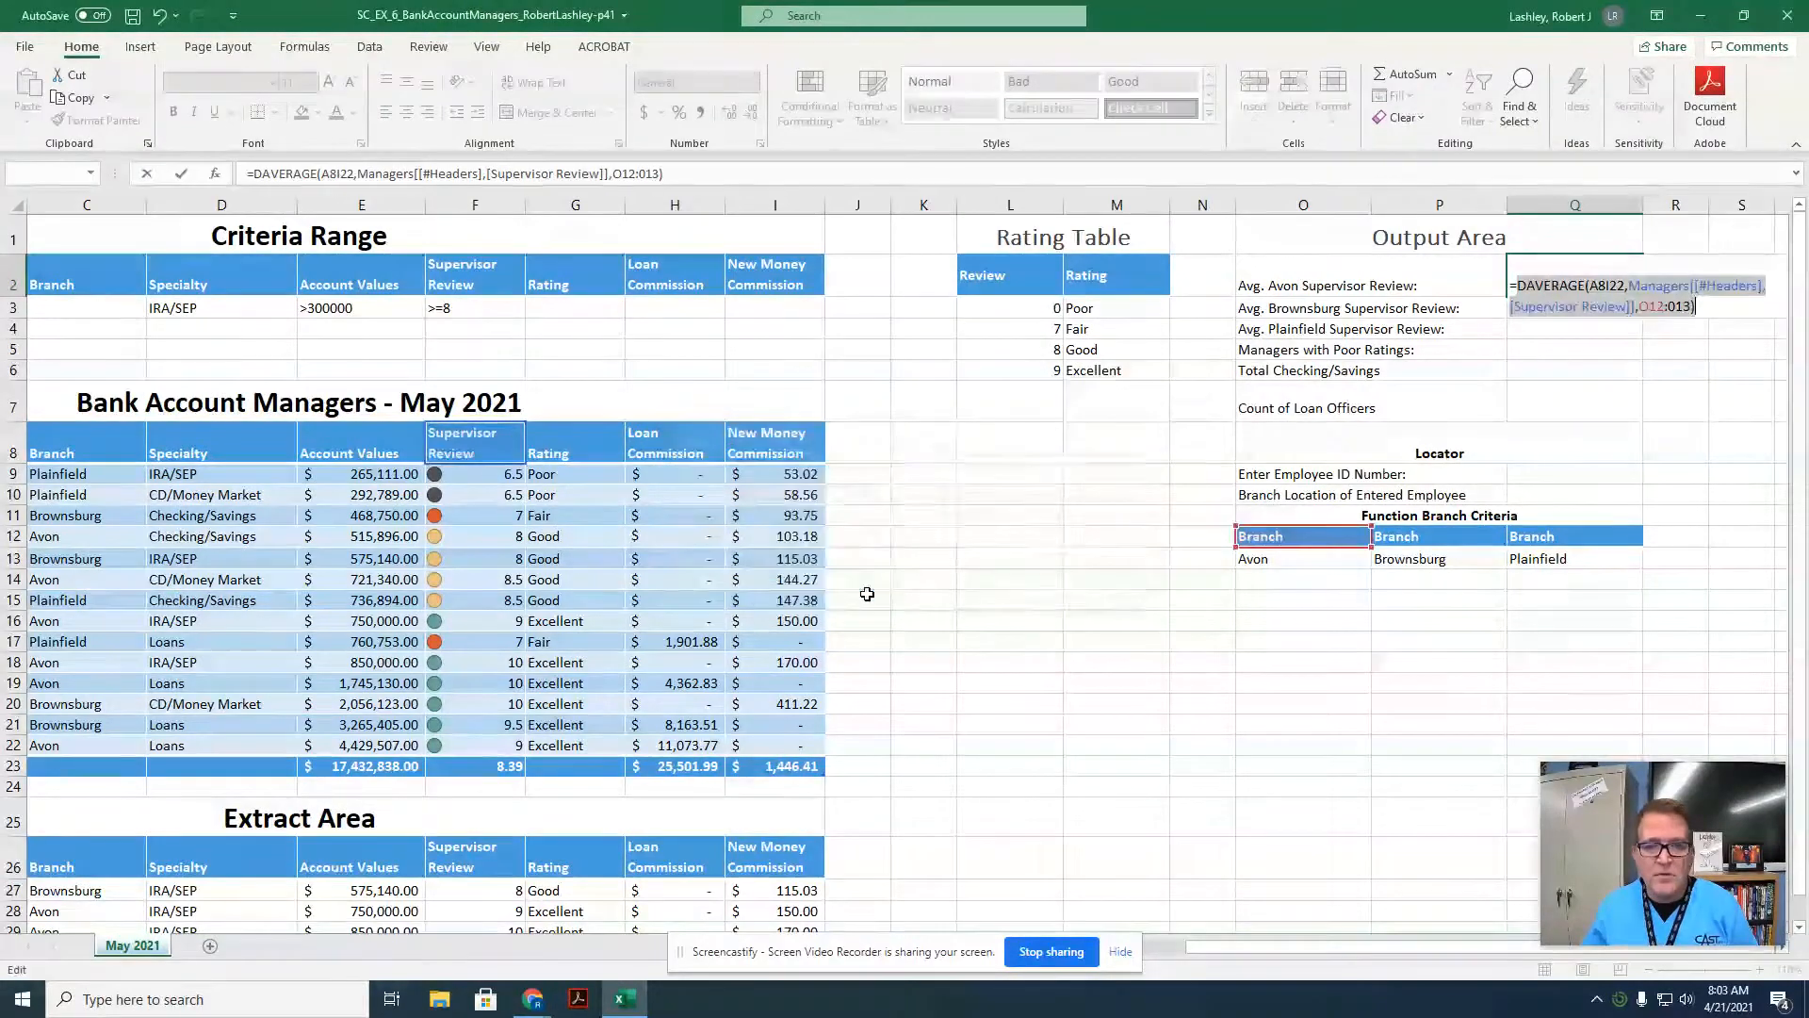
# Replace the formula's structured header reference with the quoted text "Supervisor Review" and try to enter the formula again.
pyautogui.click(1630, 285)
pyautogui.press('Delete')
pyautogui.press('Delete')
pyautogui.press('Delete')
pyautogui.press('Delete')
pyautogui.press('Delete')
pyautogui.press('Delete')
pyautogui.press('Delete')
pyautogui.press('Delete')
pyautogui.press('Delete')
pyautogui.press('Delete')
pyautogui.press('Delete')
pyautogui.press('Delete')
pyautogui.press('Delete')
pyautogui.press('Delete')
pyautogui.press('Delete')
pyautogui.press('Delete')
pyautogui.press('Delete')
pyautogui.press('Delete')
pyautogui.press('Delete')
pyautogui.press('Delete')
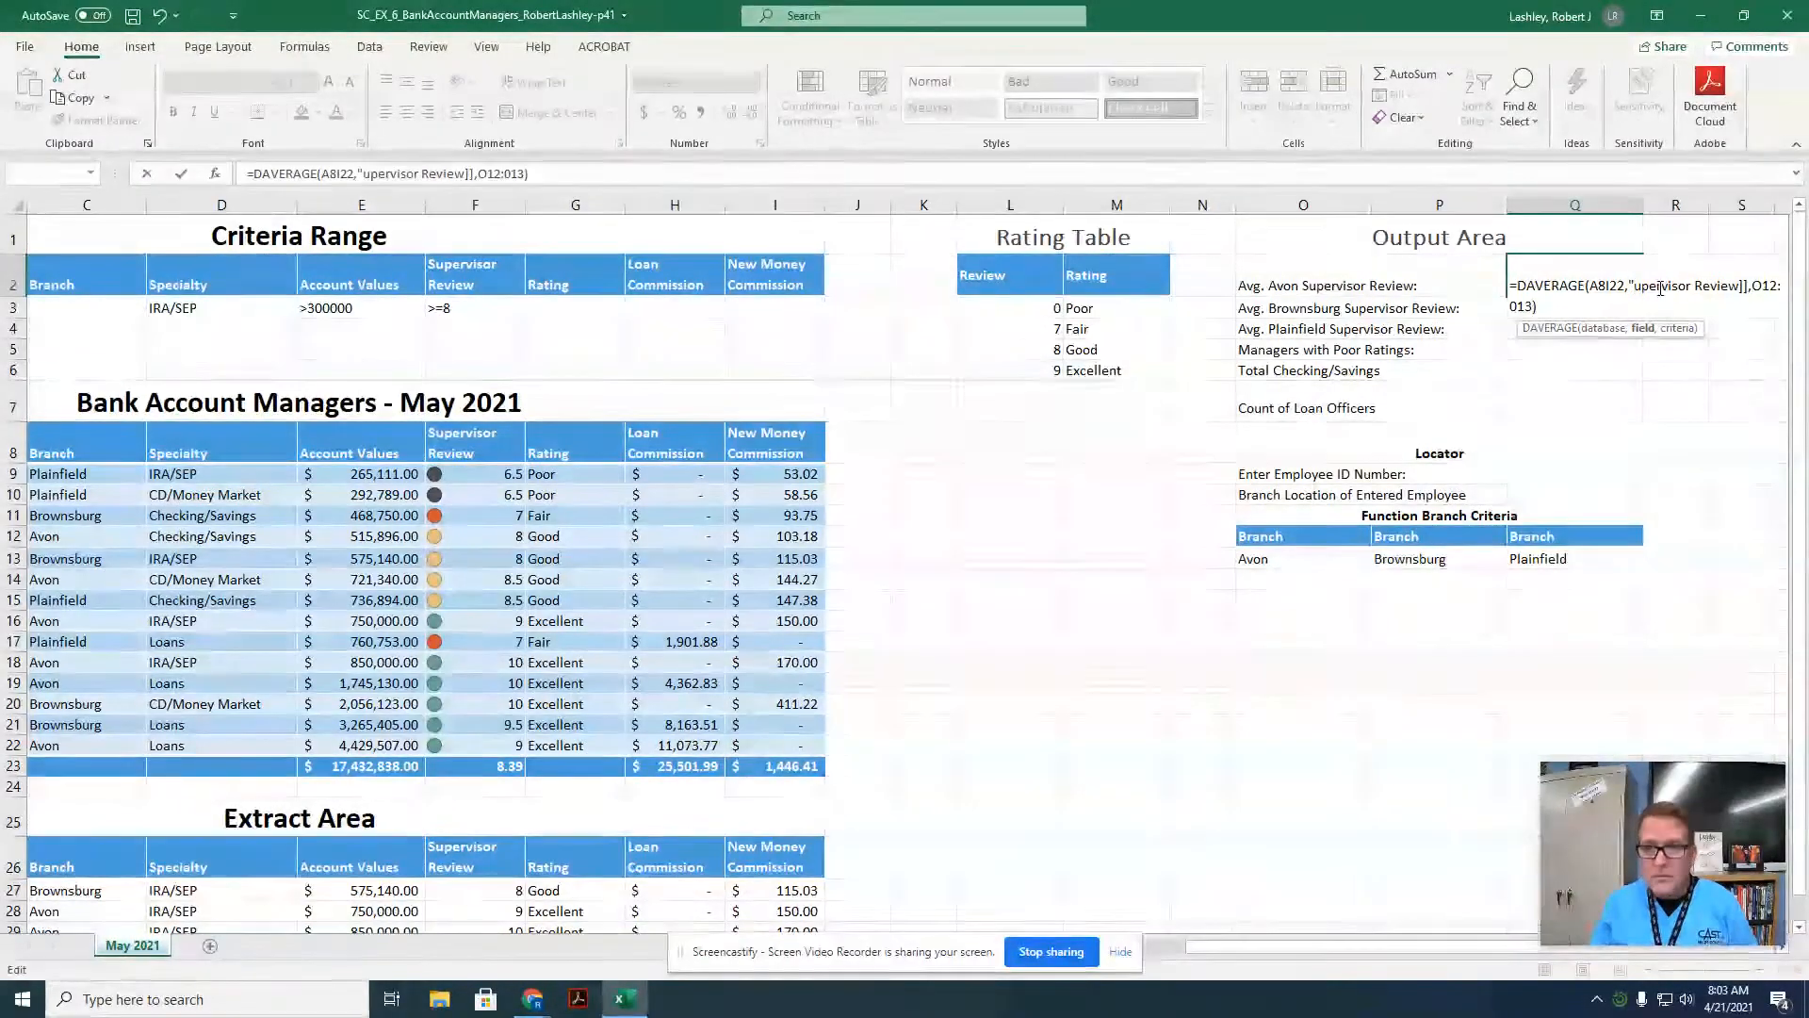
pyautogui.write('"S')
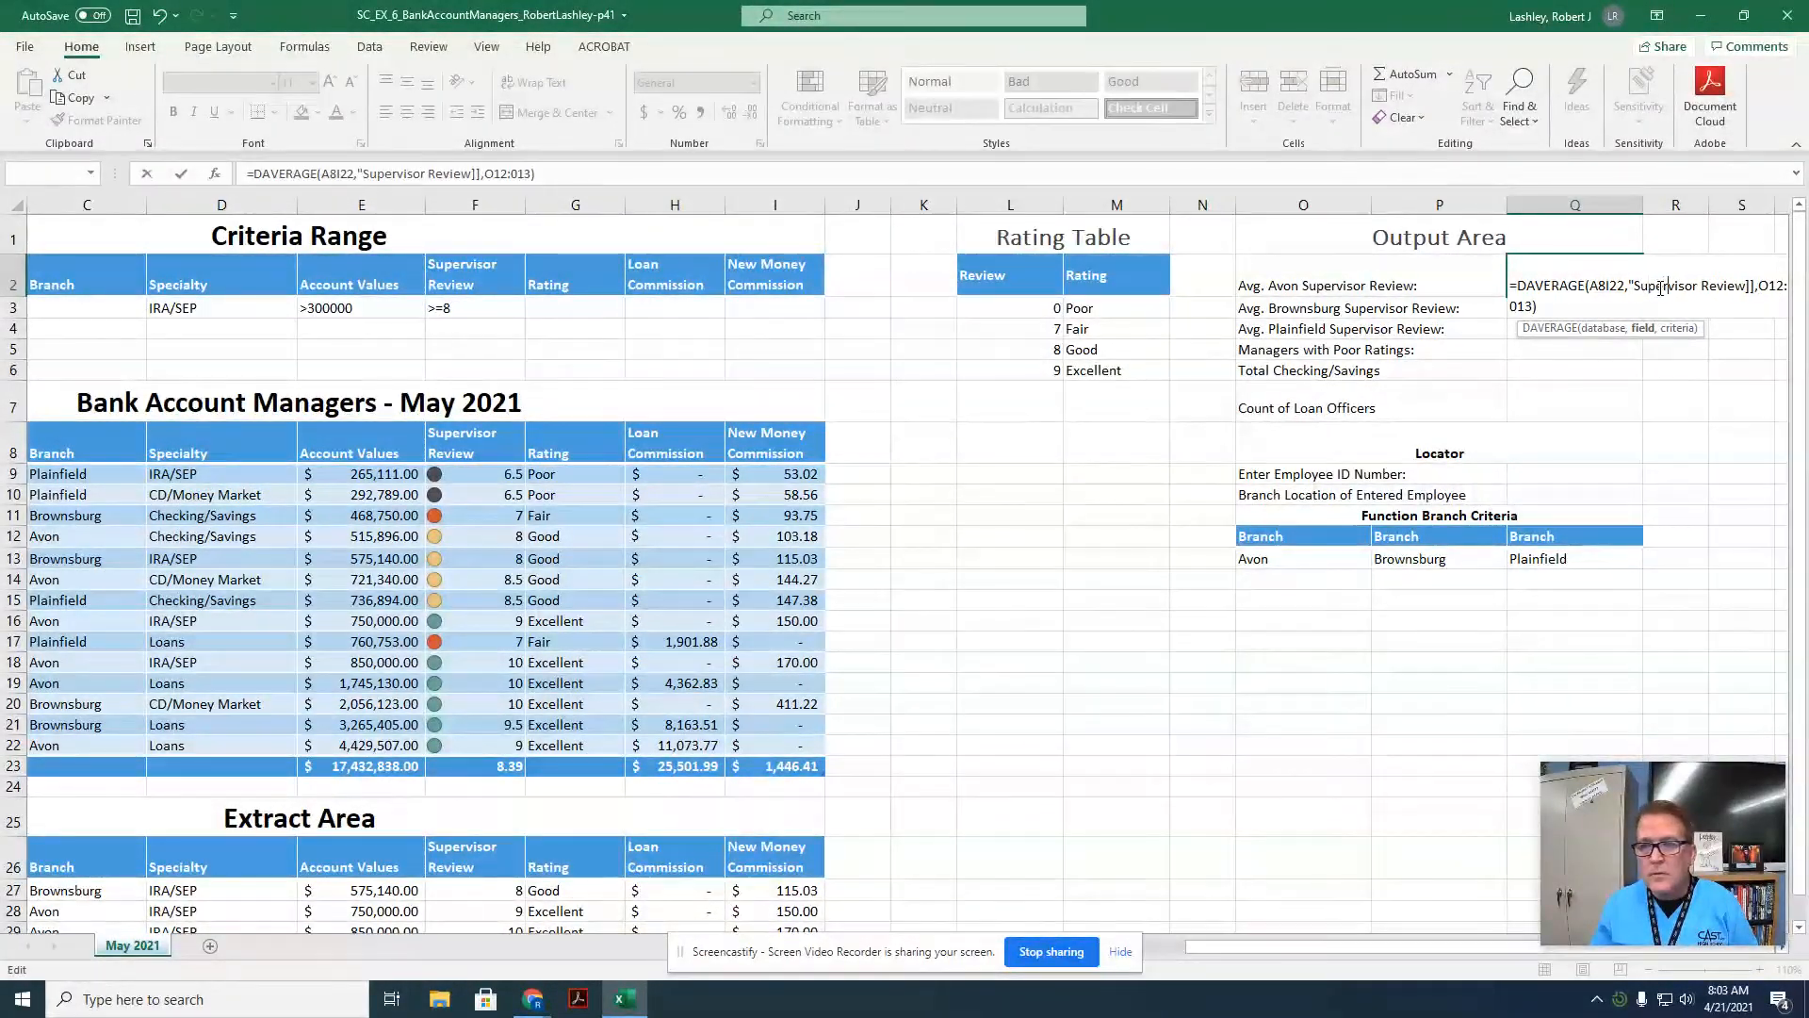
pyautogui.press('Right')
pyautogui.press('Right')
pyautogui.press('Right')
pyautogui.press('Right')
pyautogui.press('Right')
pyautogui.press('Right')
pyautogui.press('Right')
pyautogui.press('Right')
pyautogui.press('Right')
pyautogui.press('Right')
pyautogui.press('Right')
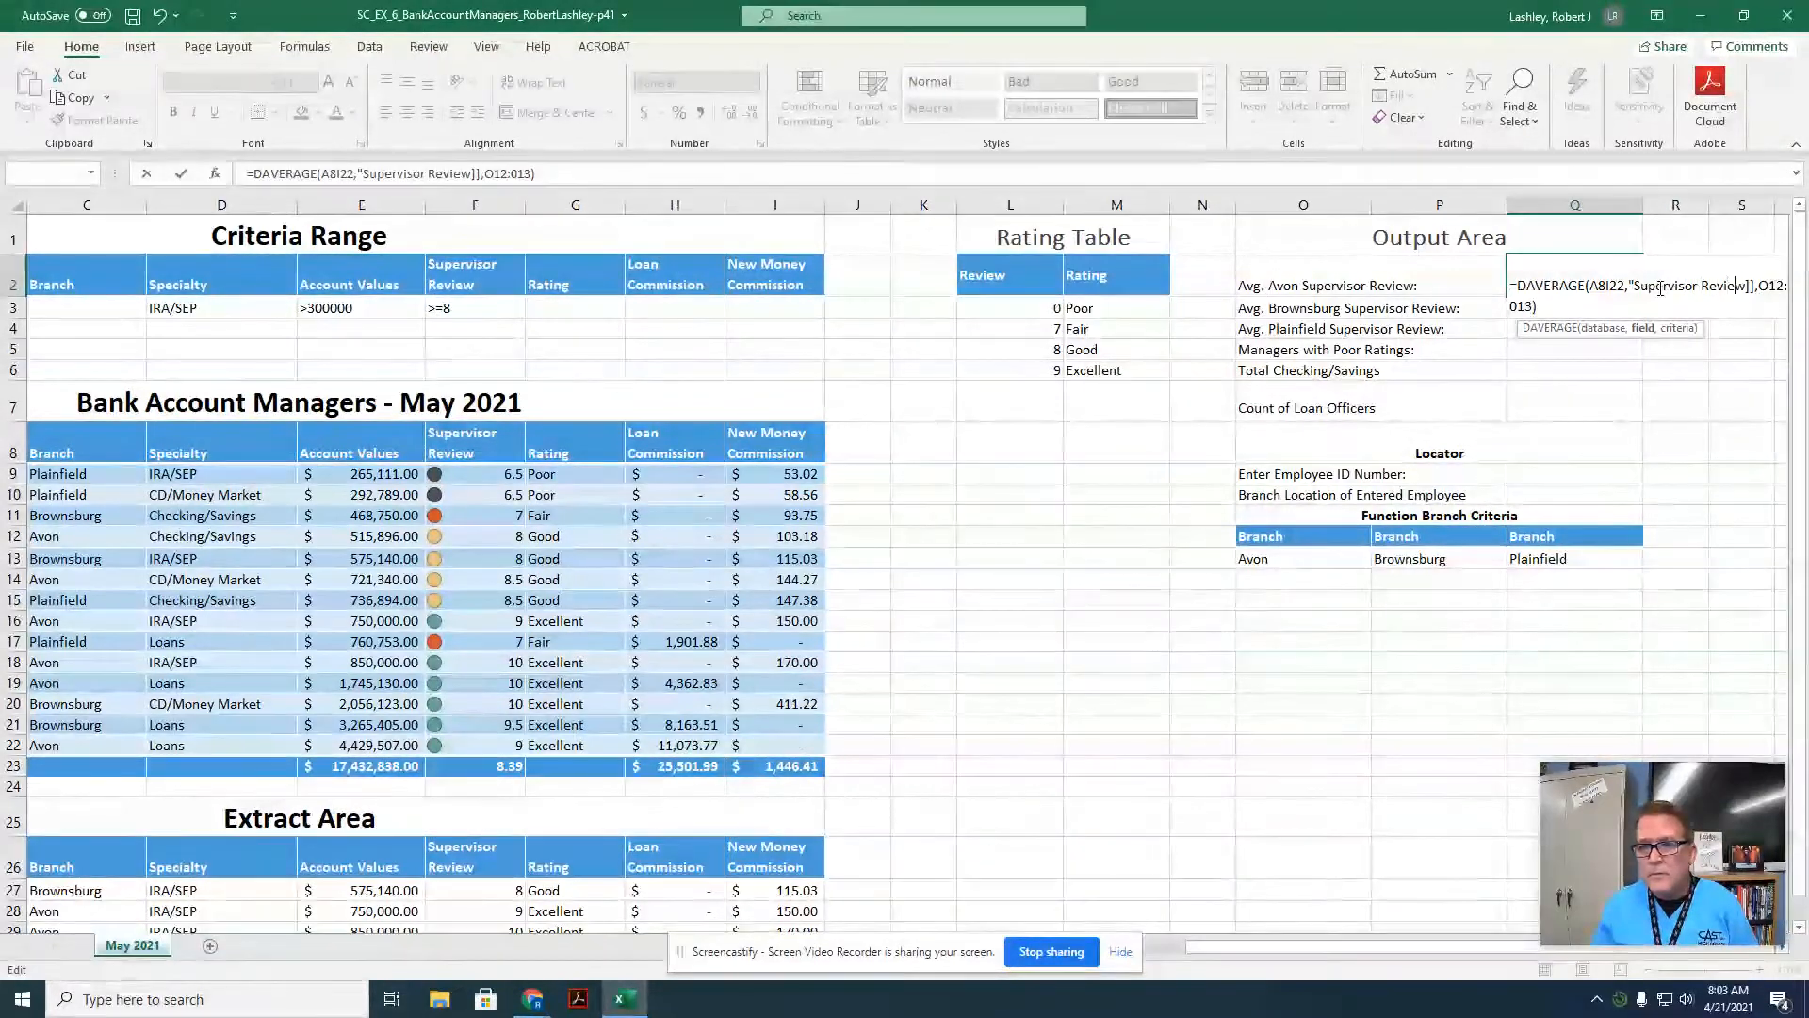
pyautogui.press('Delete')
pyautogui.press('Delete')
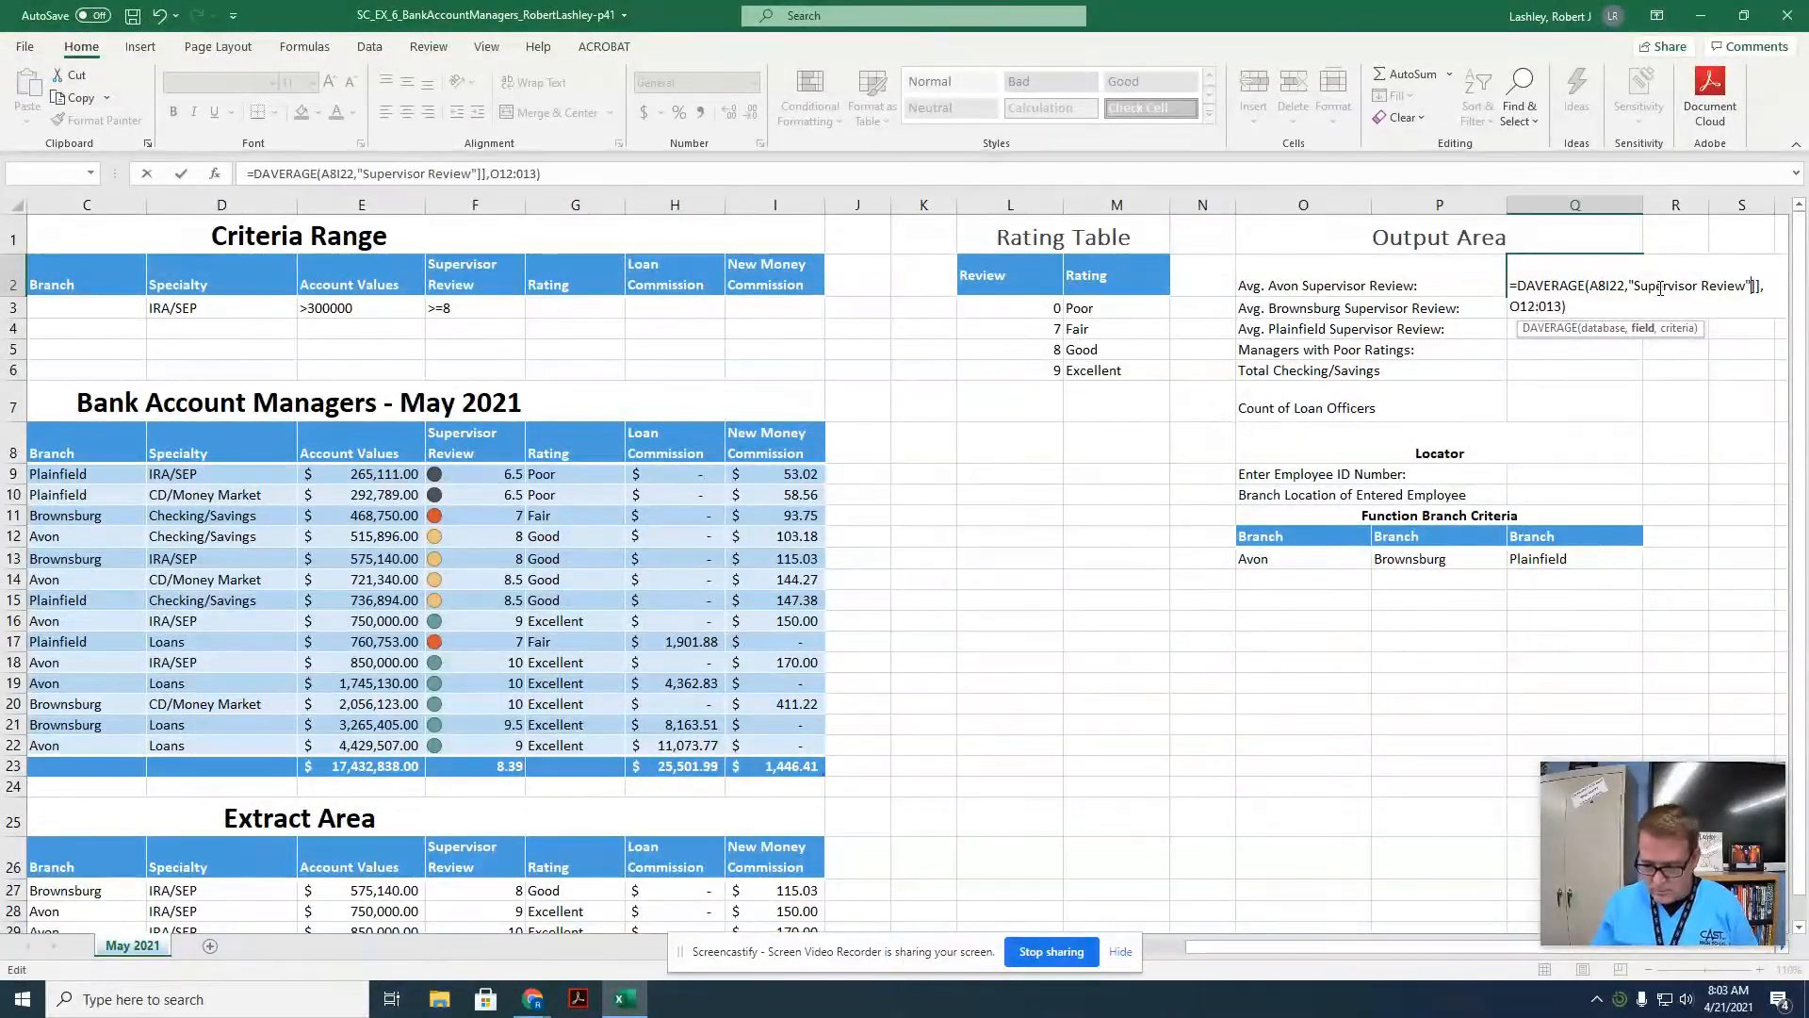
pyautogui.write('"')
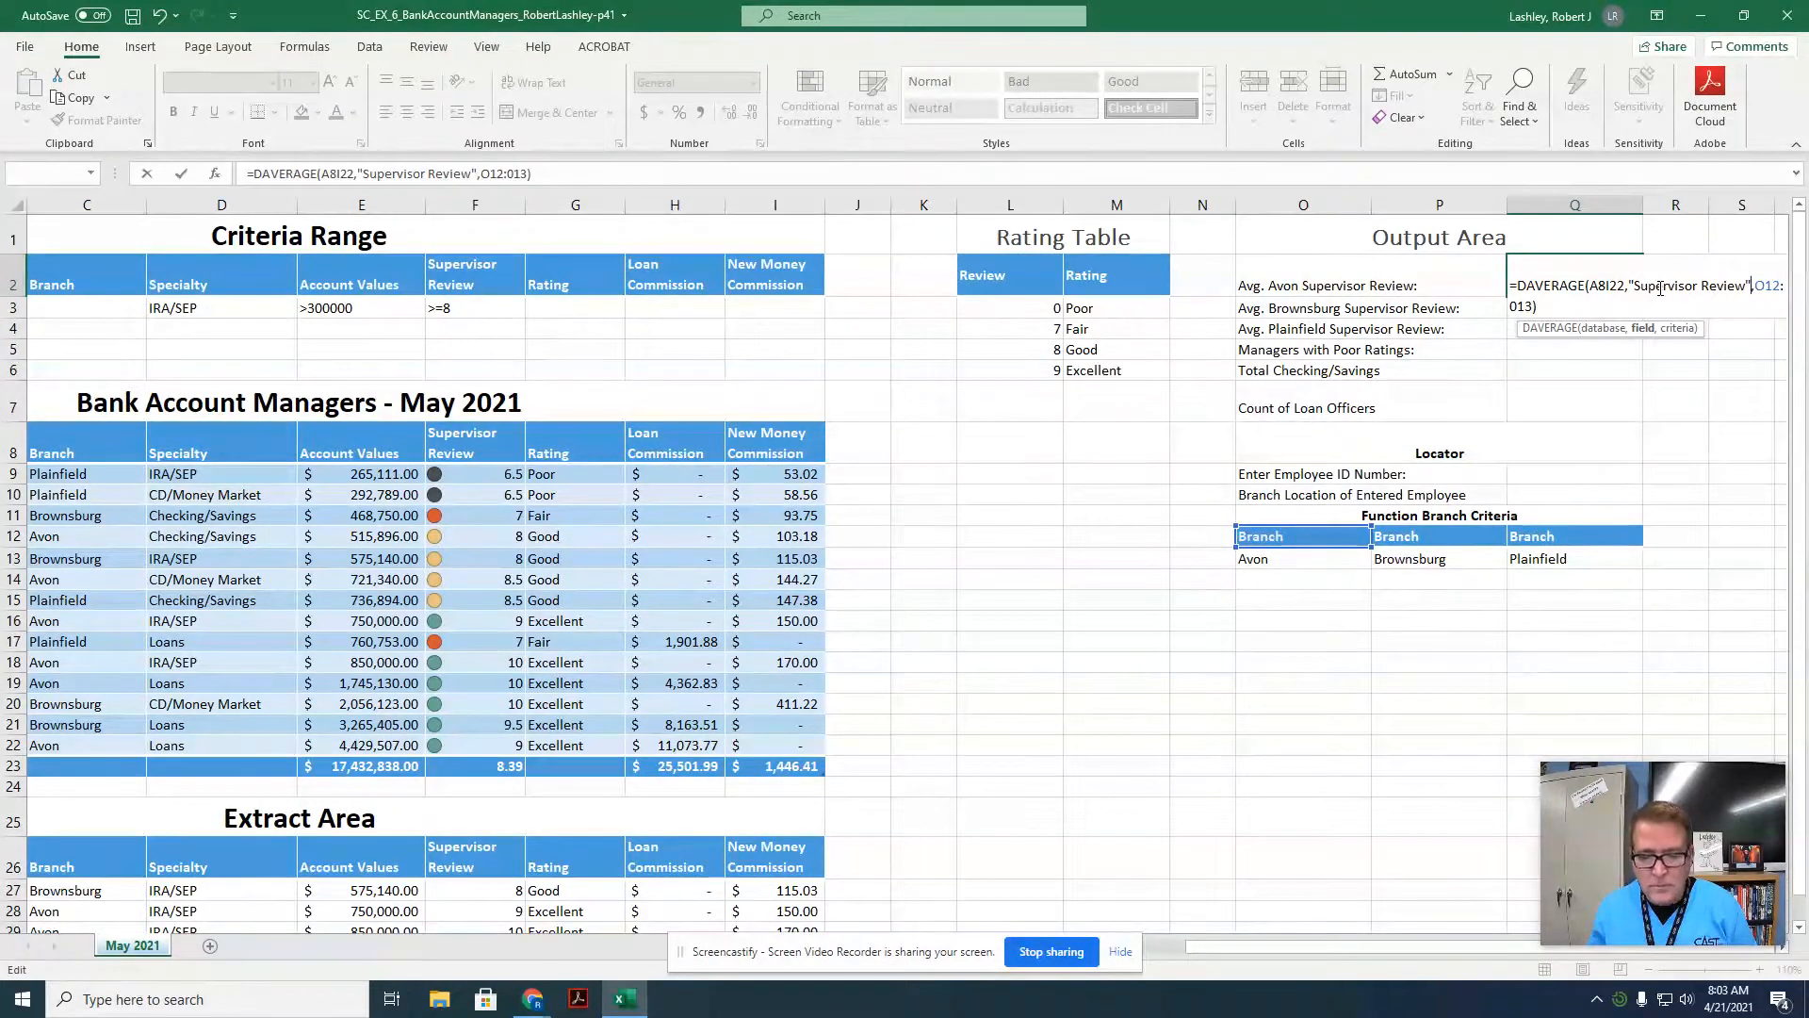
pyautogui.press('Return')
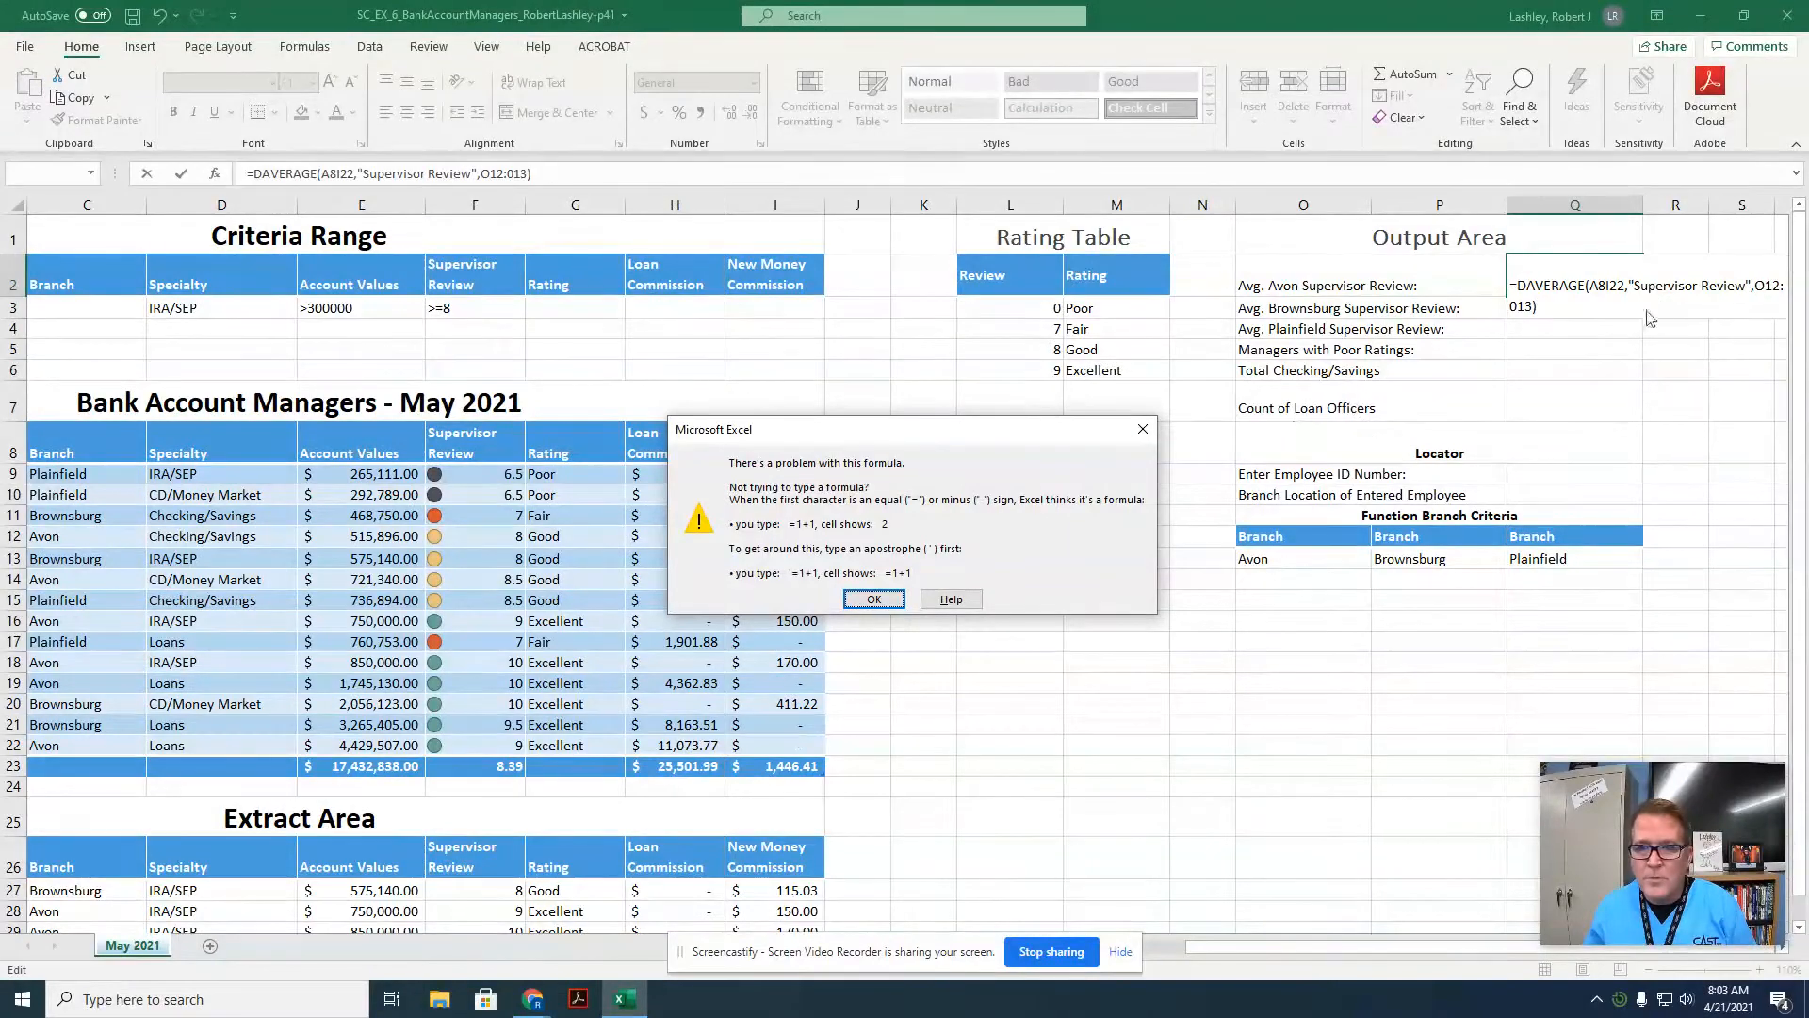
pyautogui.click(875, 600)
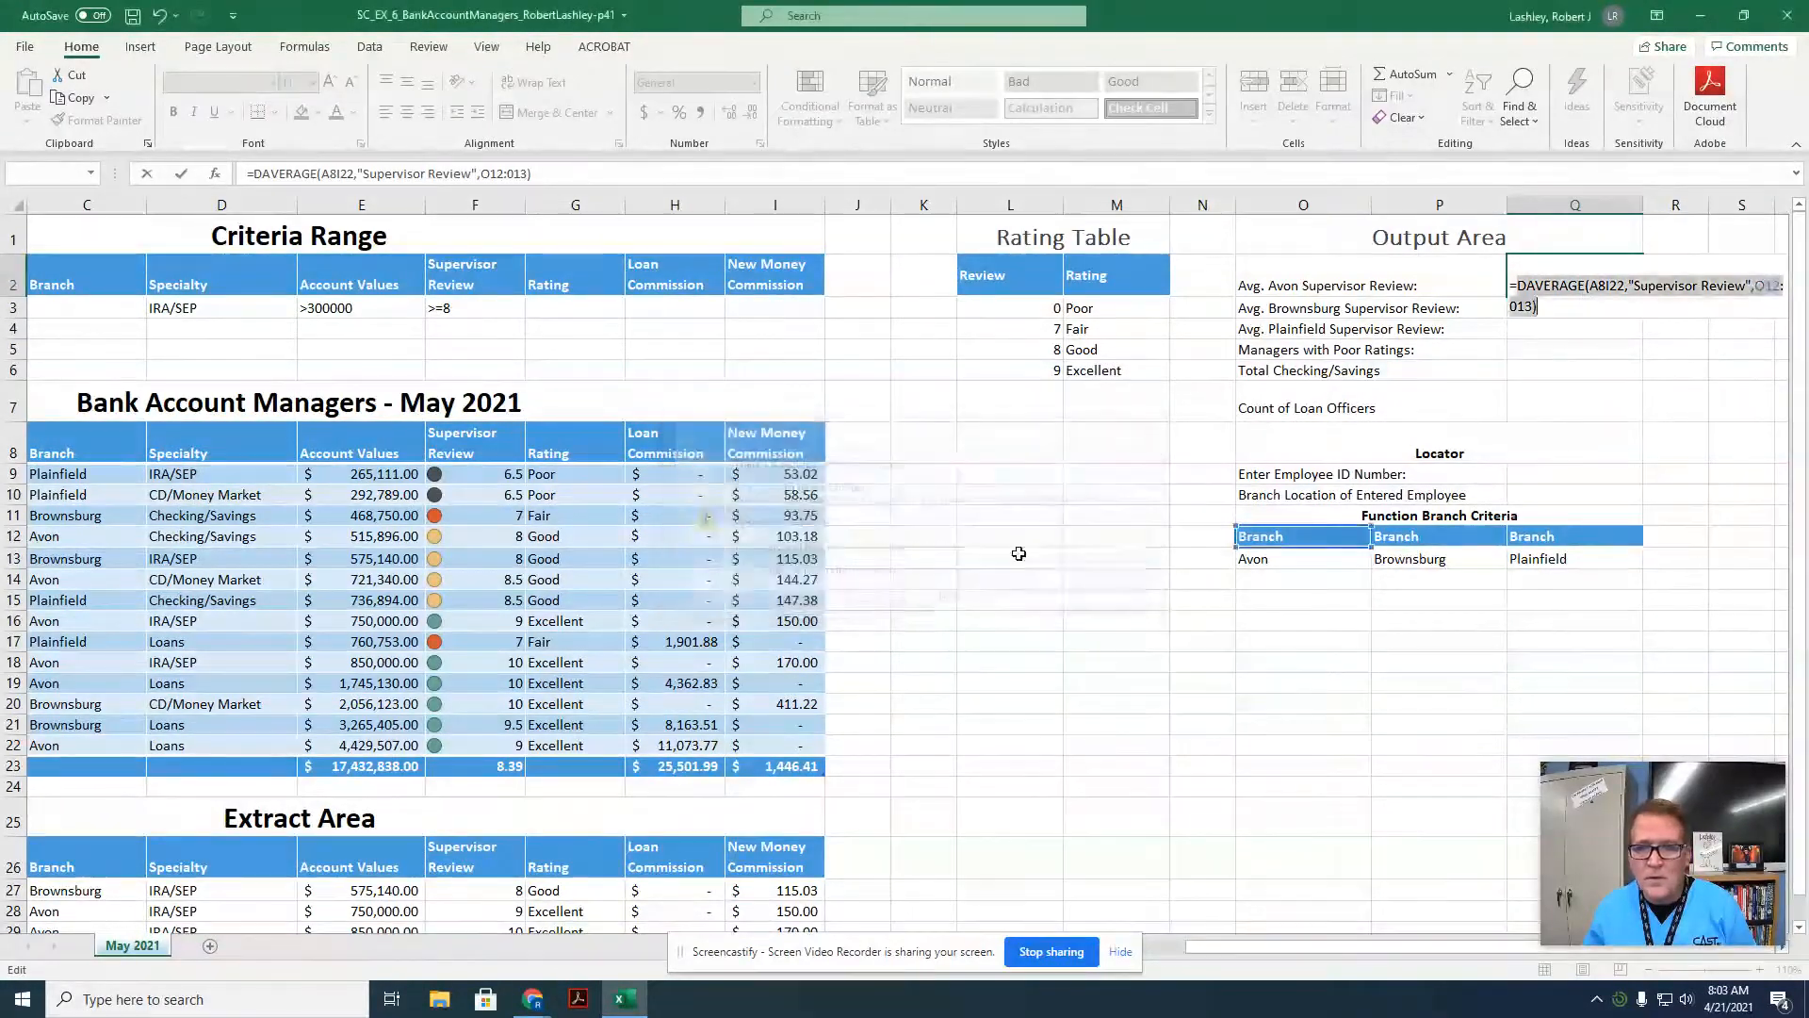
# Correct the database argument in the Q2 formula to A8:I22 and try to enter it.
pyautogui.click(1609, 287)
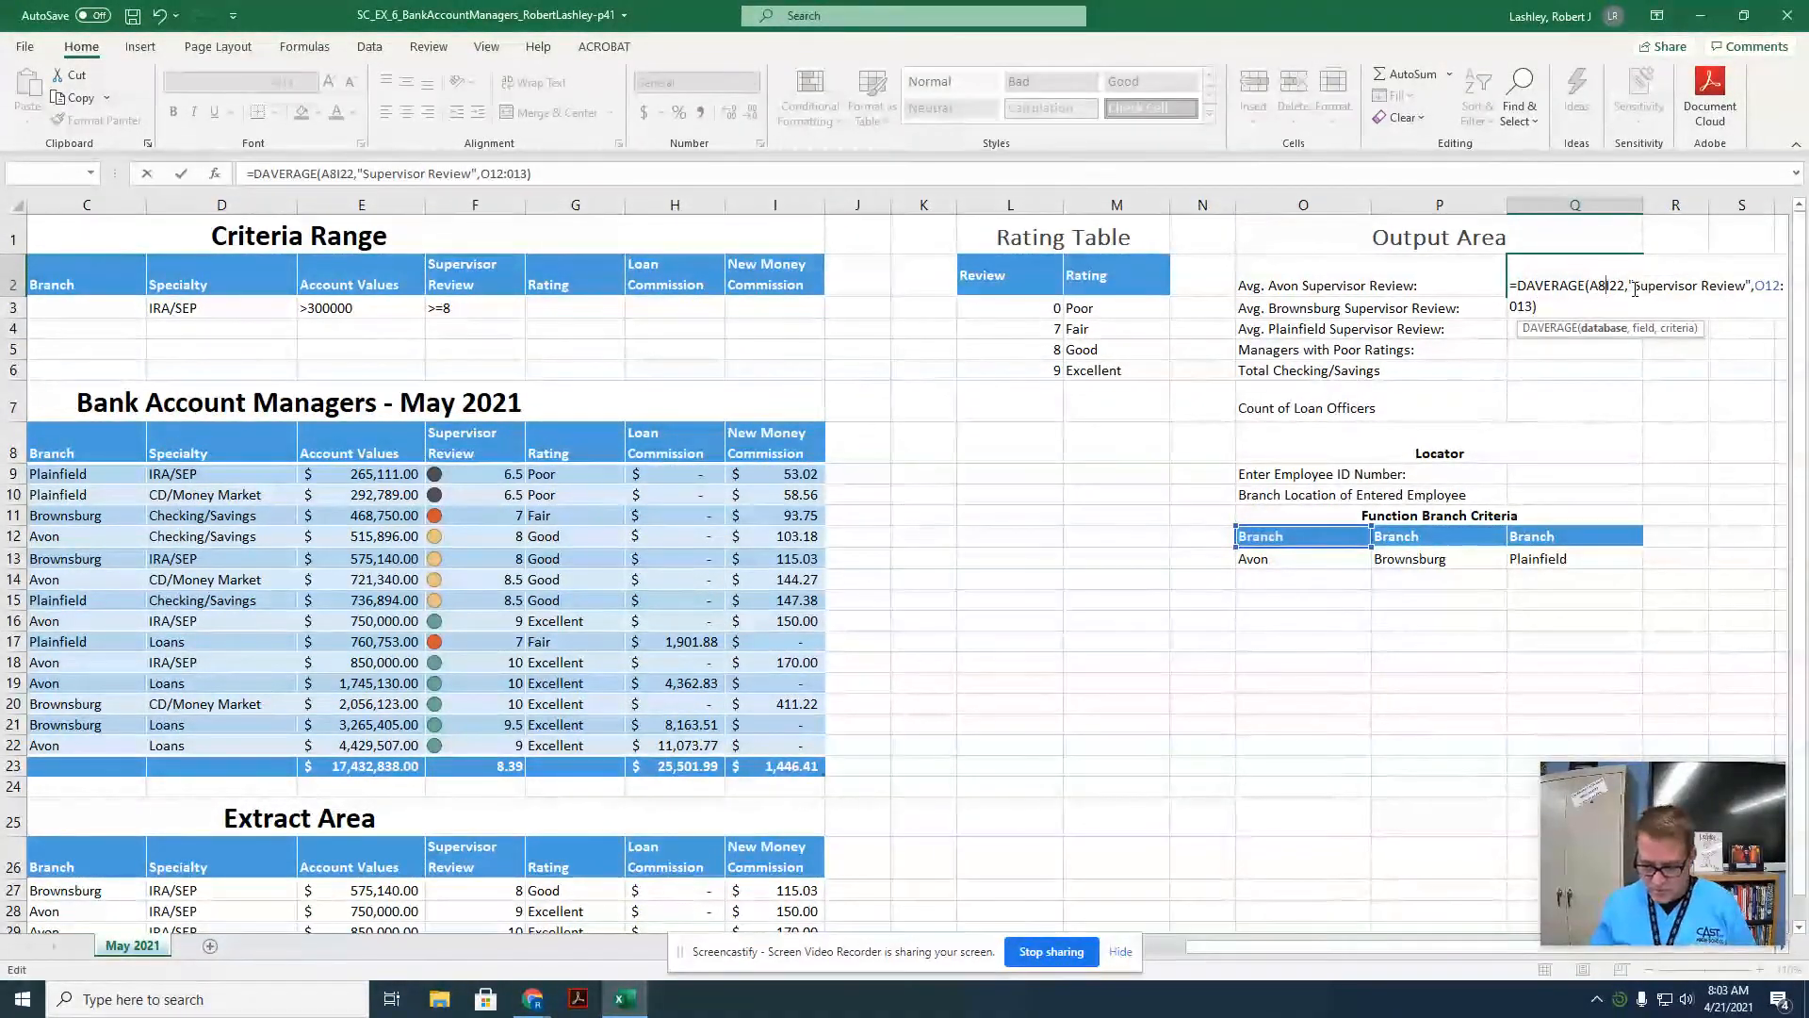
pyautogui.write(':')
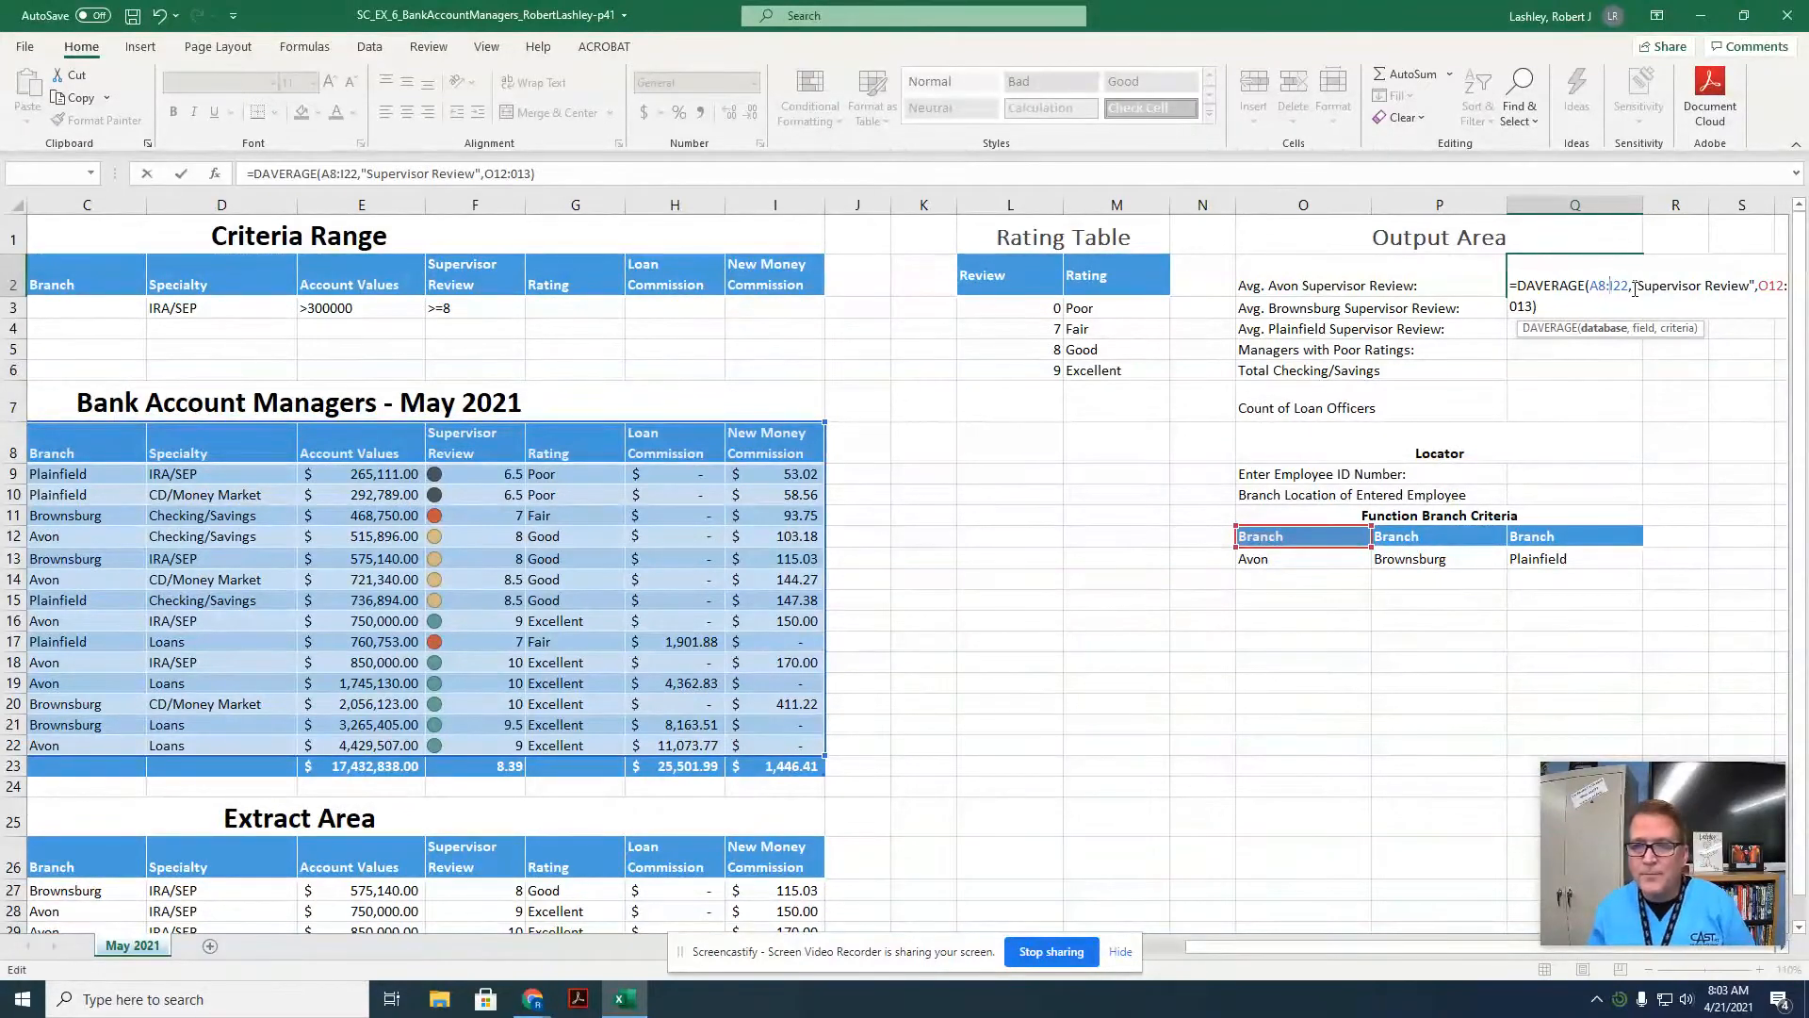
pyautogui.press('Return')
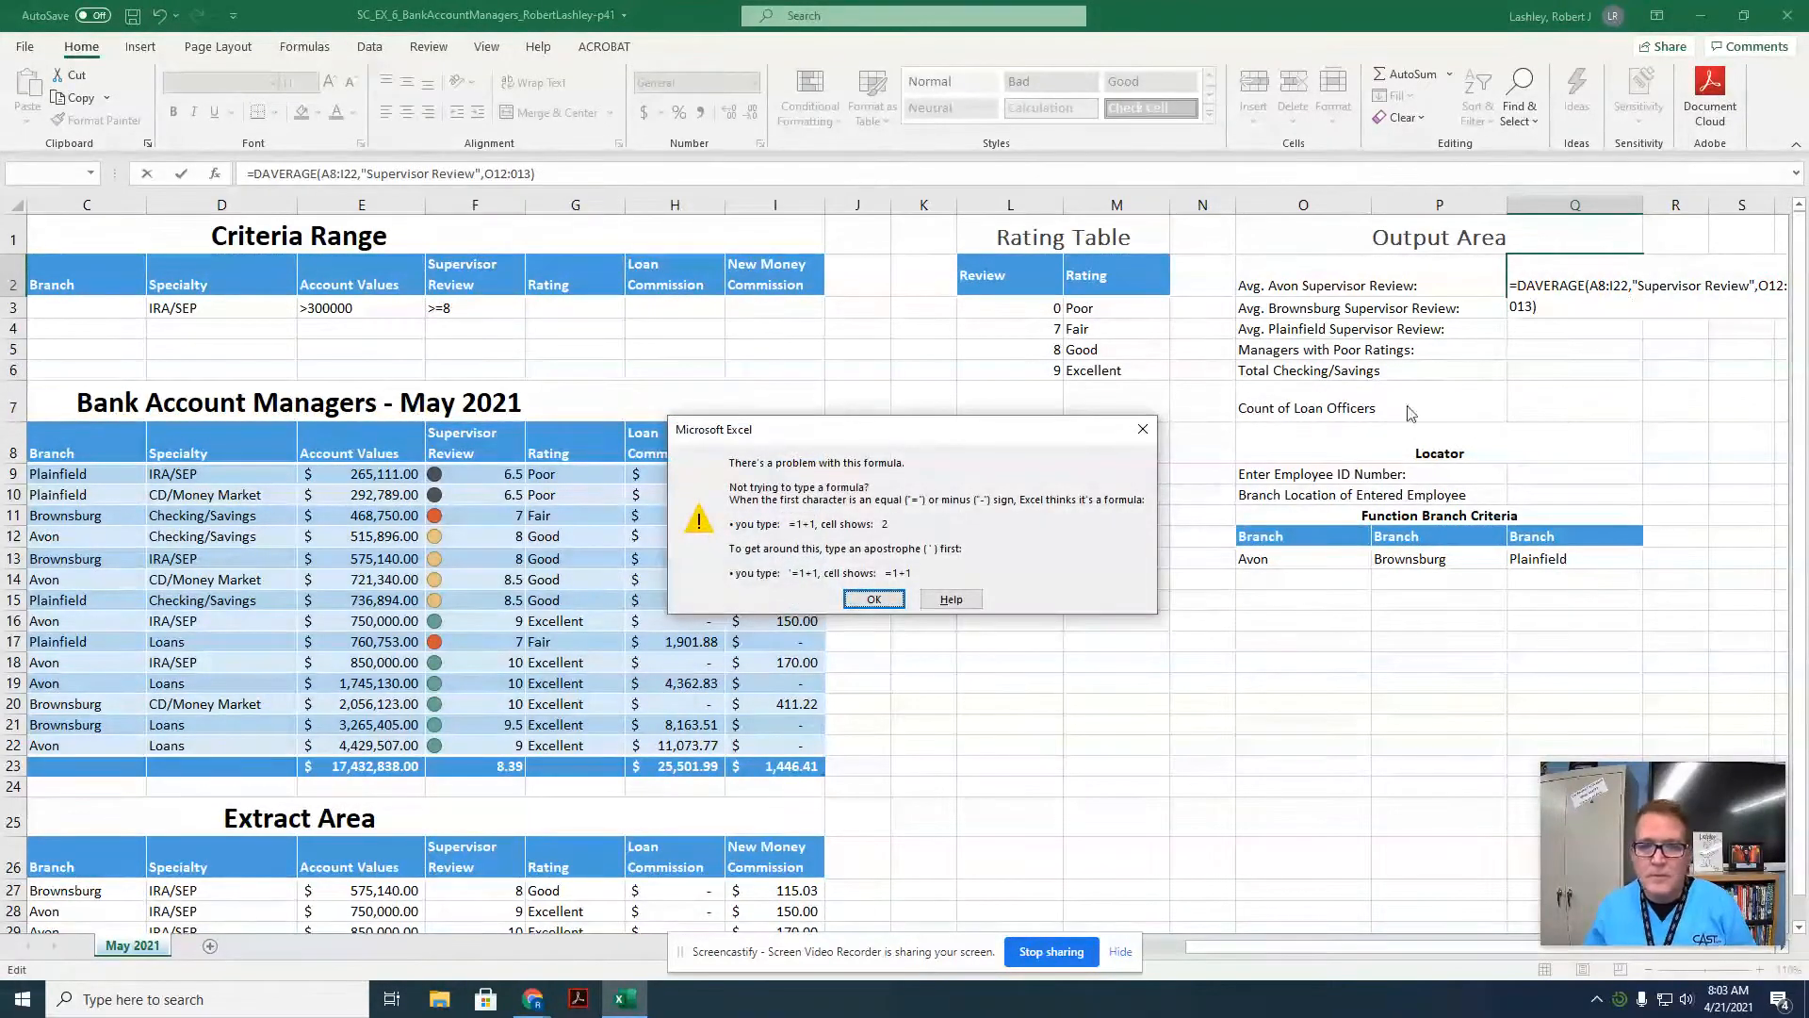
pyautogui.click(873, 600)
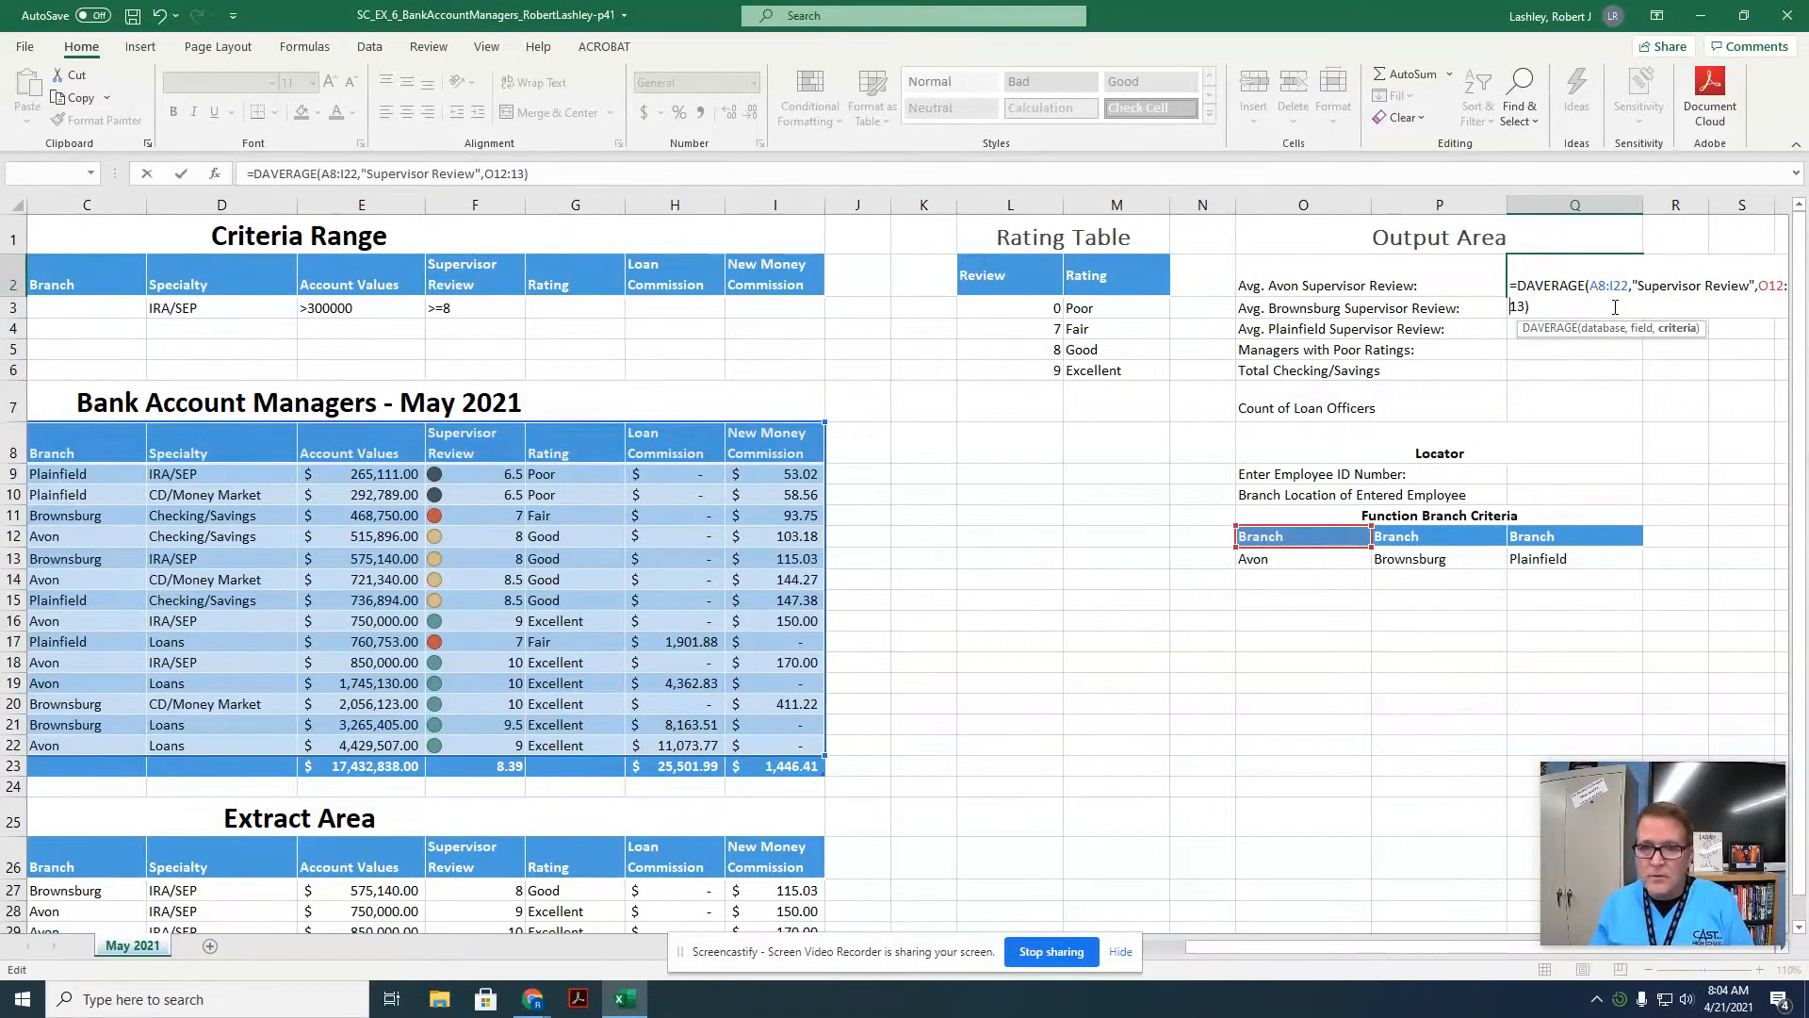
# Correct the criteria argument in the Q2 formula to O12:O13, with the letter O in place of the zero, and enter it.
pyautogui.write('O')
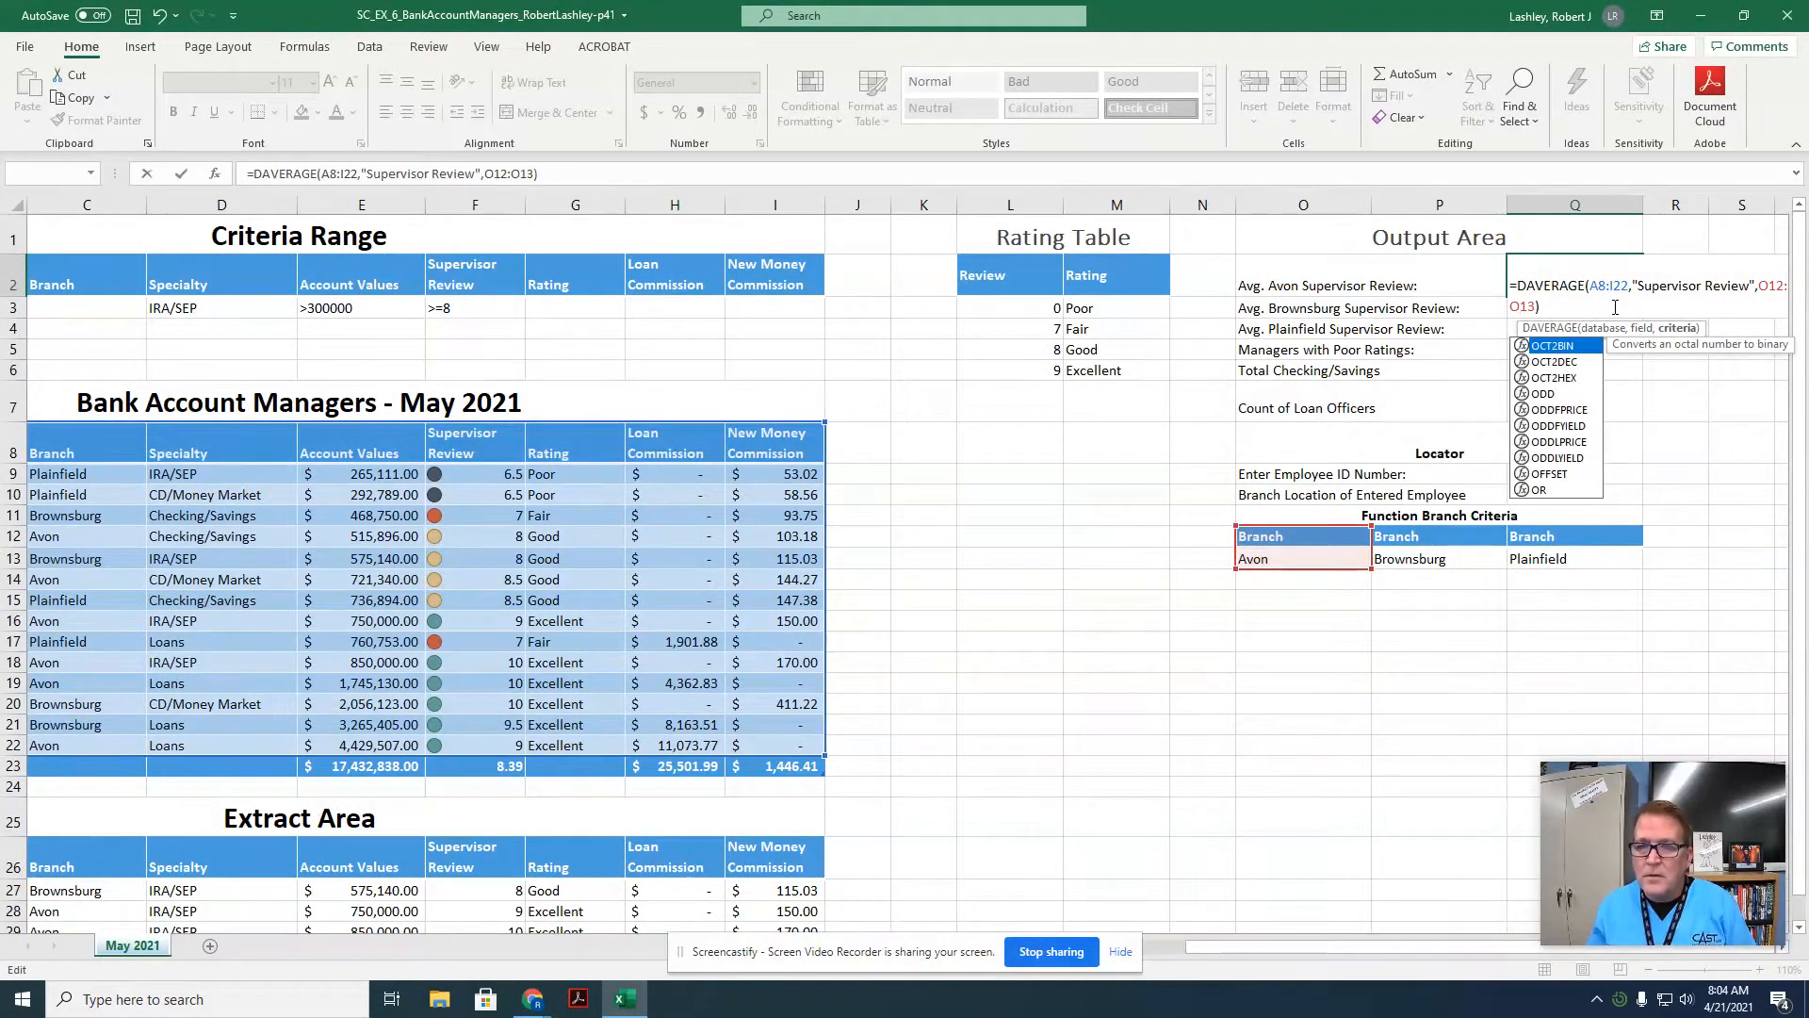
pyautogui.press('Right')
pyautogui.press('Right')
pyautogui.press('Right')
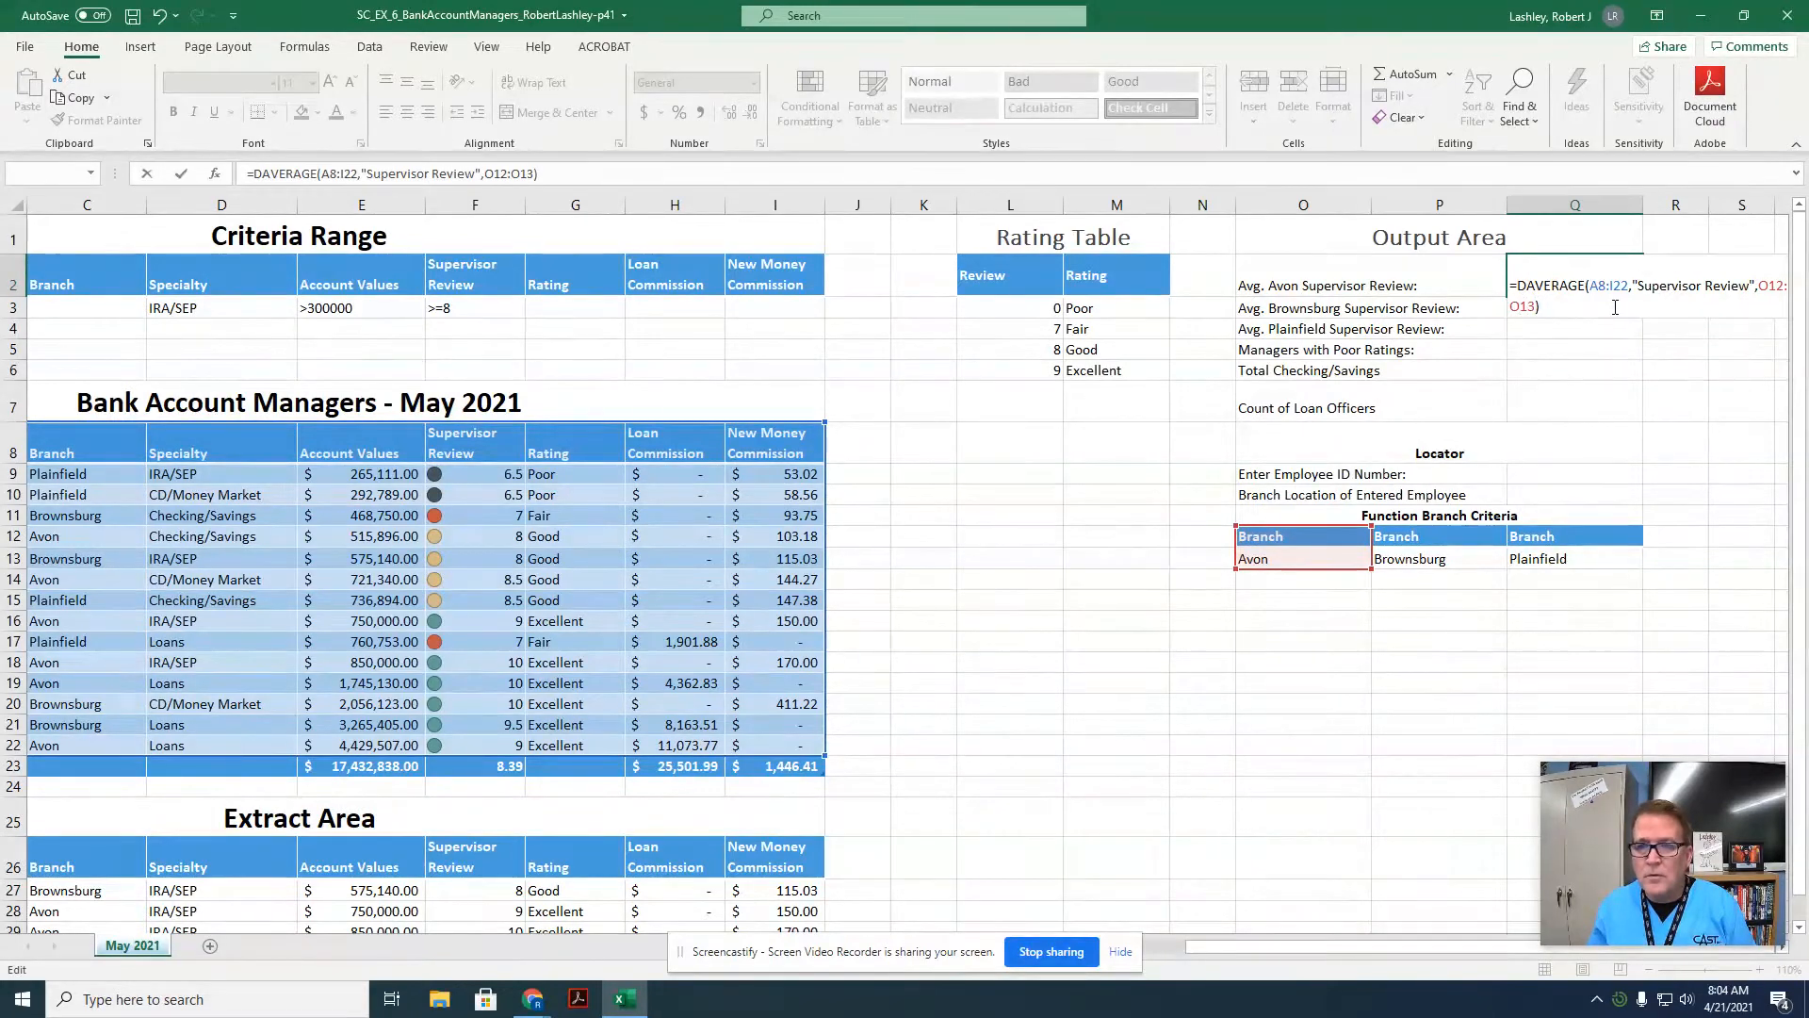
pyautogui.press('Return')
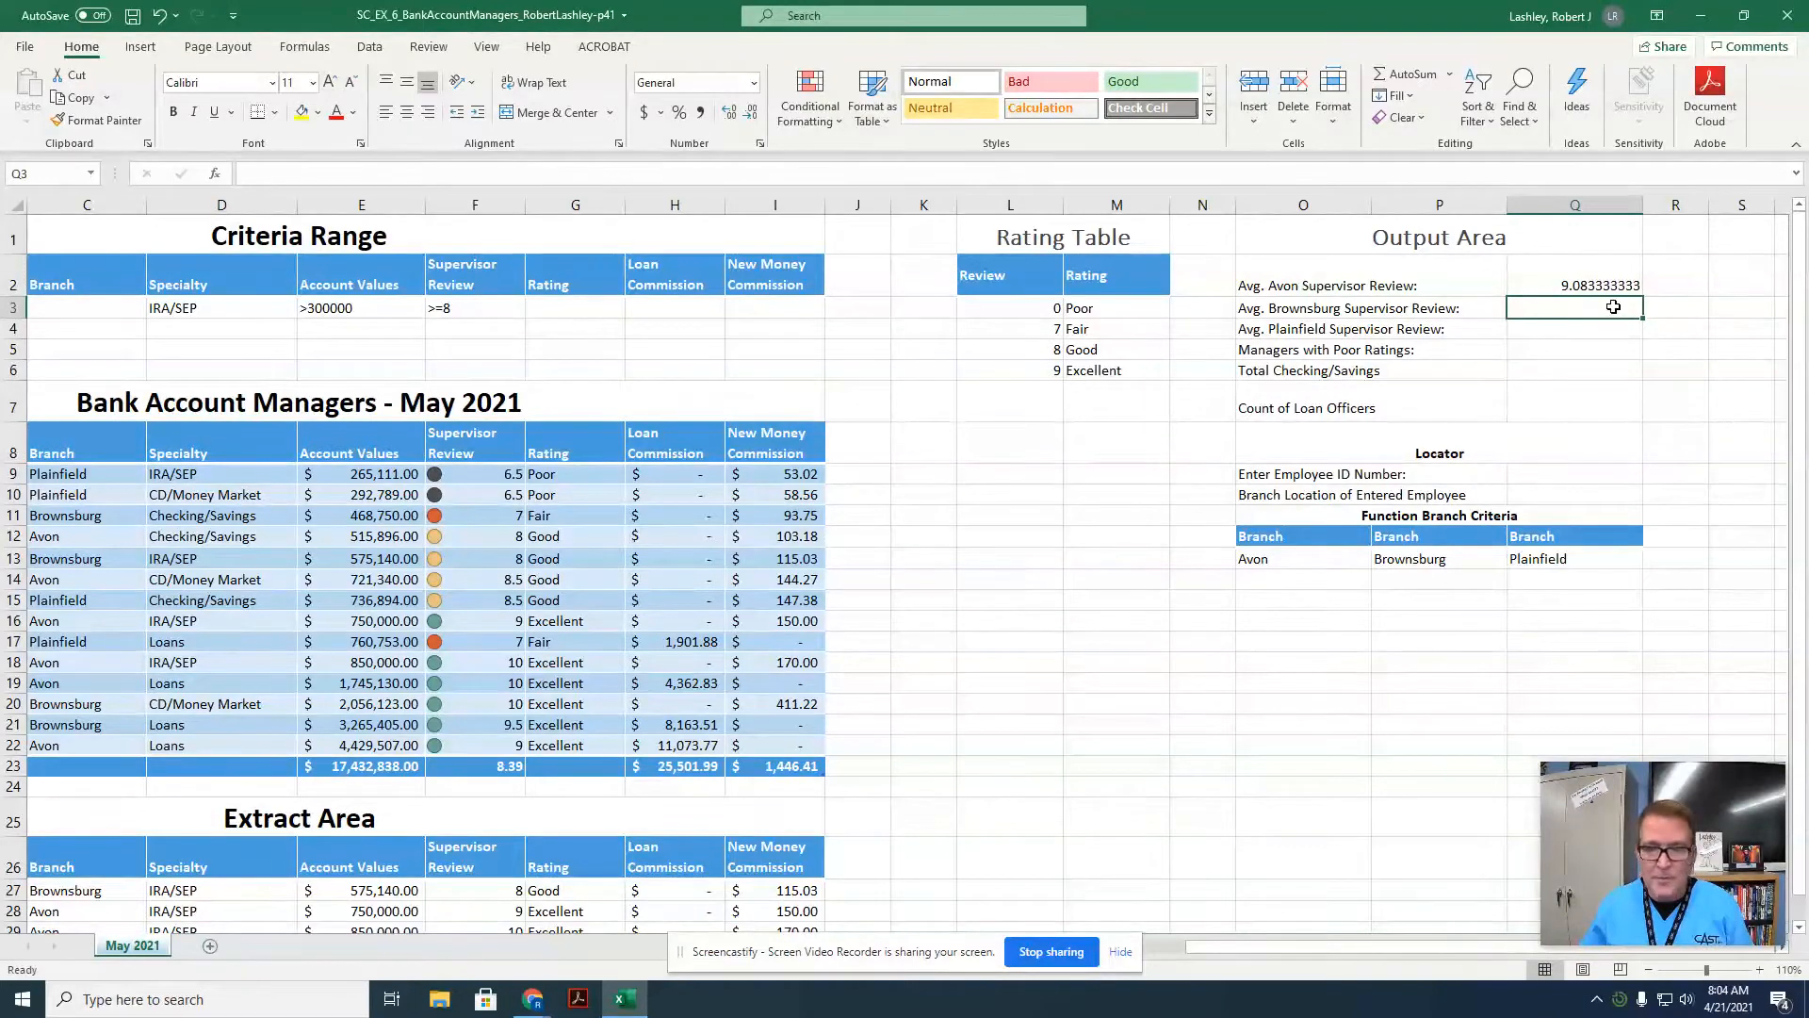
# In Q3, begin a DAVERAGE formula for the Brownsburg supervisor review with A8:I22 as the database argument.
pyautogui.write('=D')
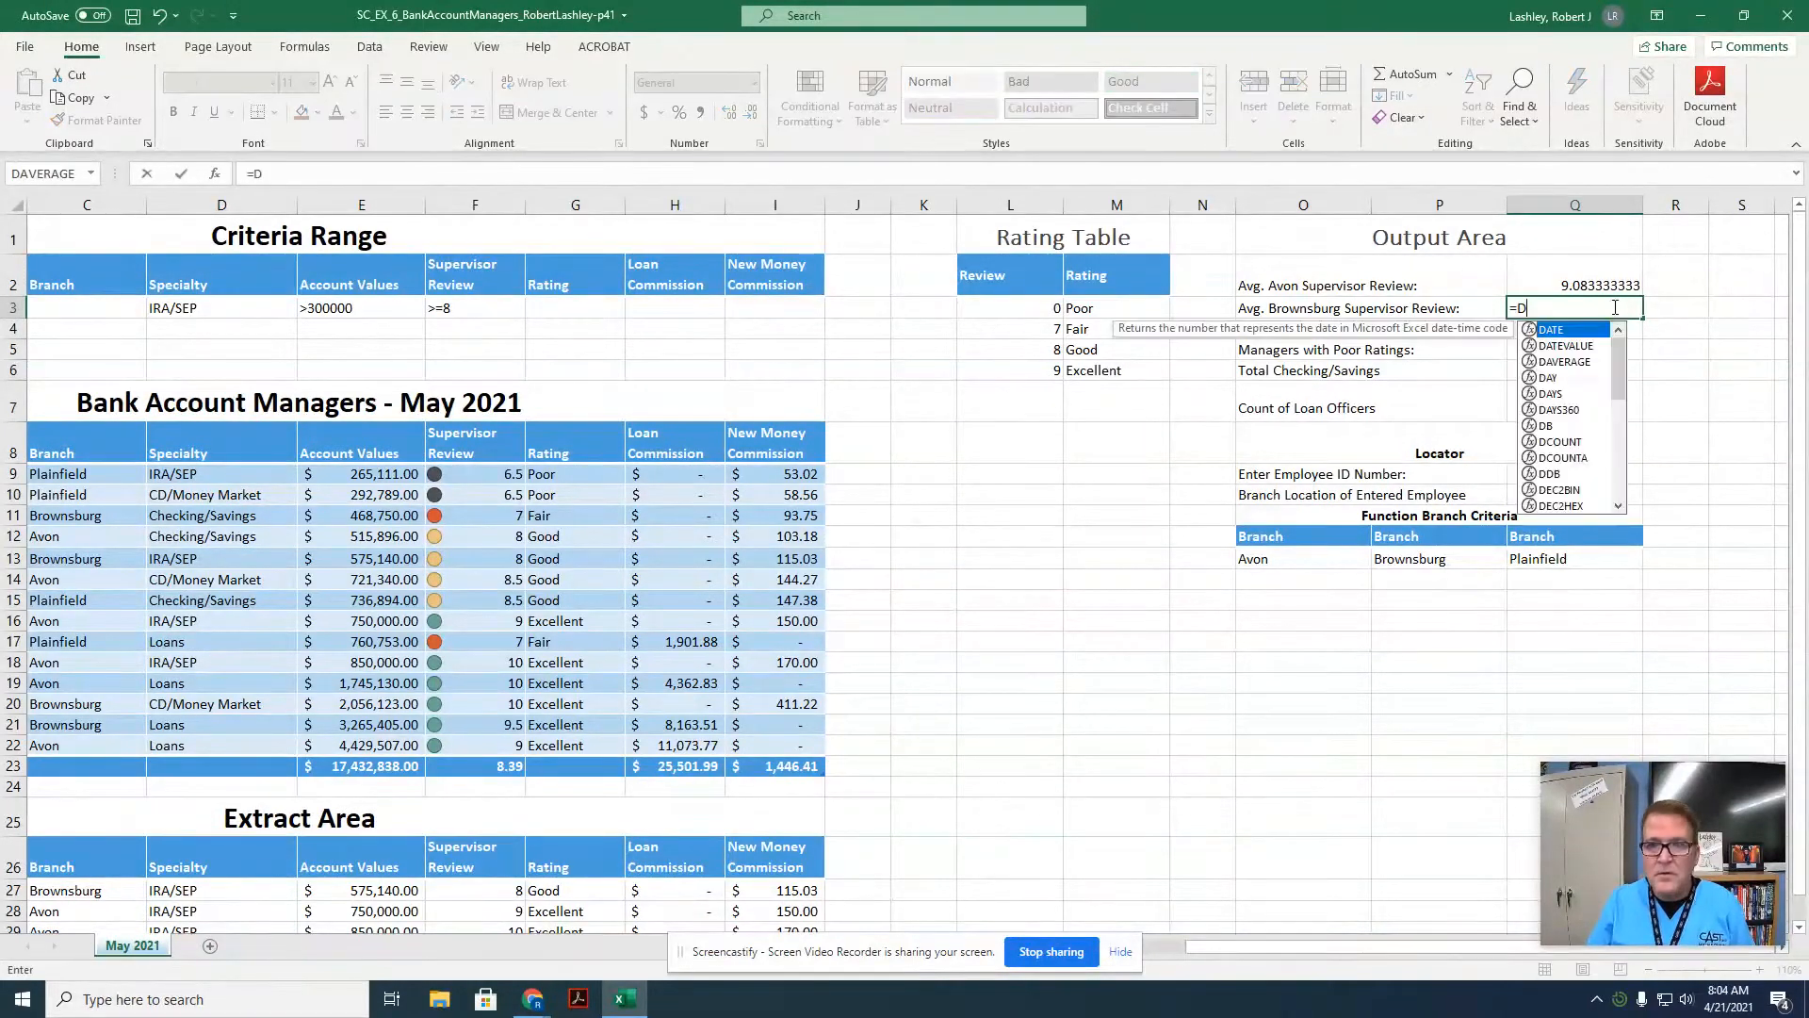
pyautogui.write('avera')
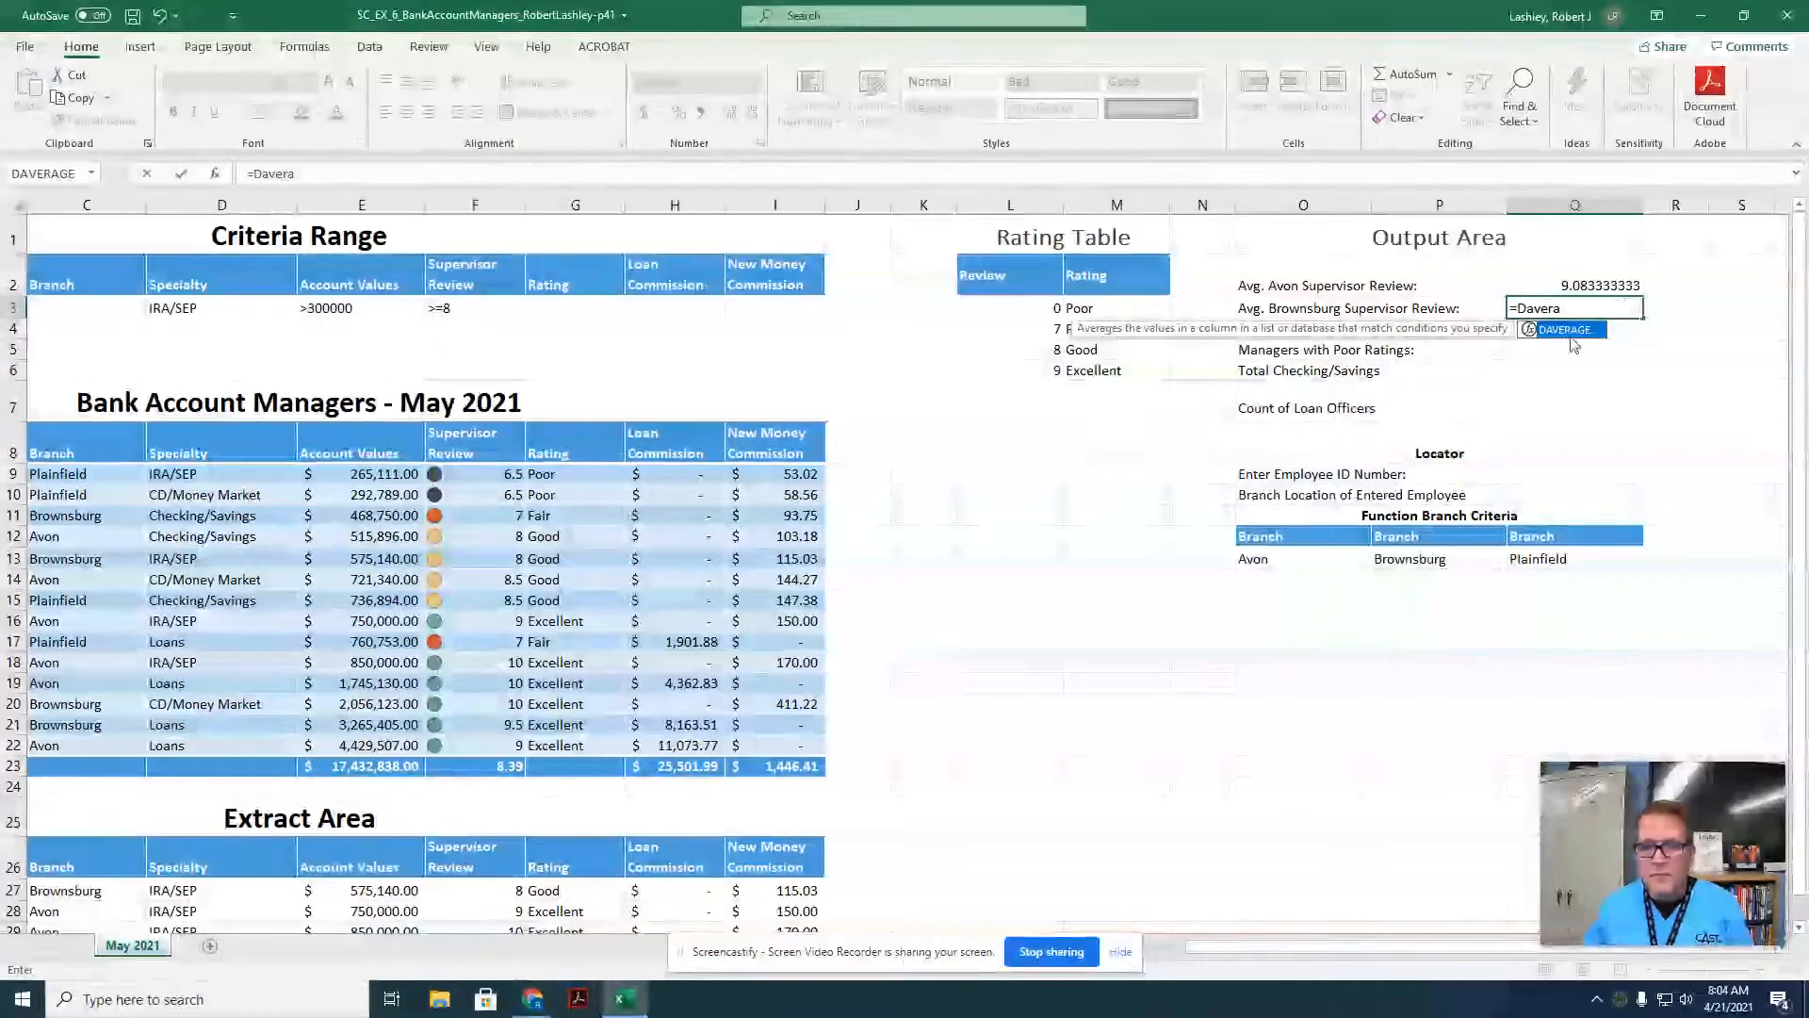
pyautogui.doubleClick(1561, 330)
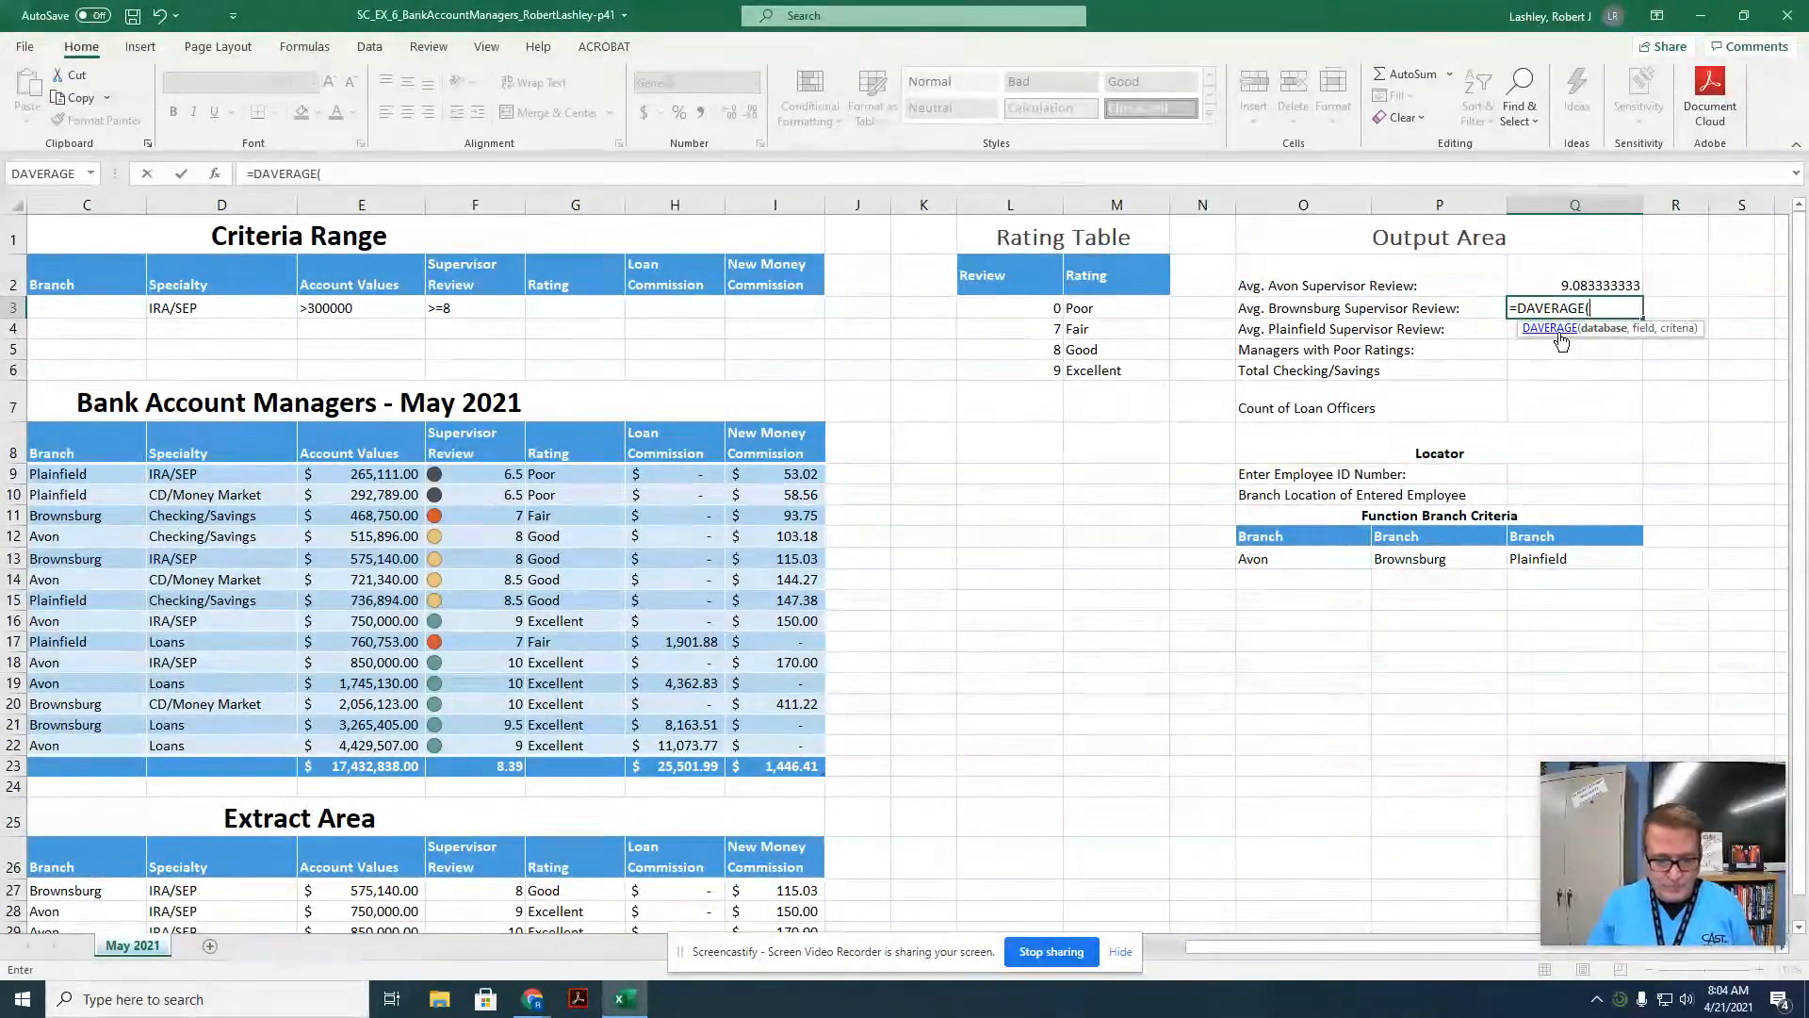
pyautogui.write('A')
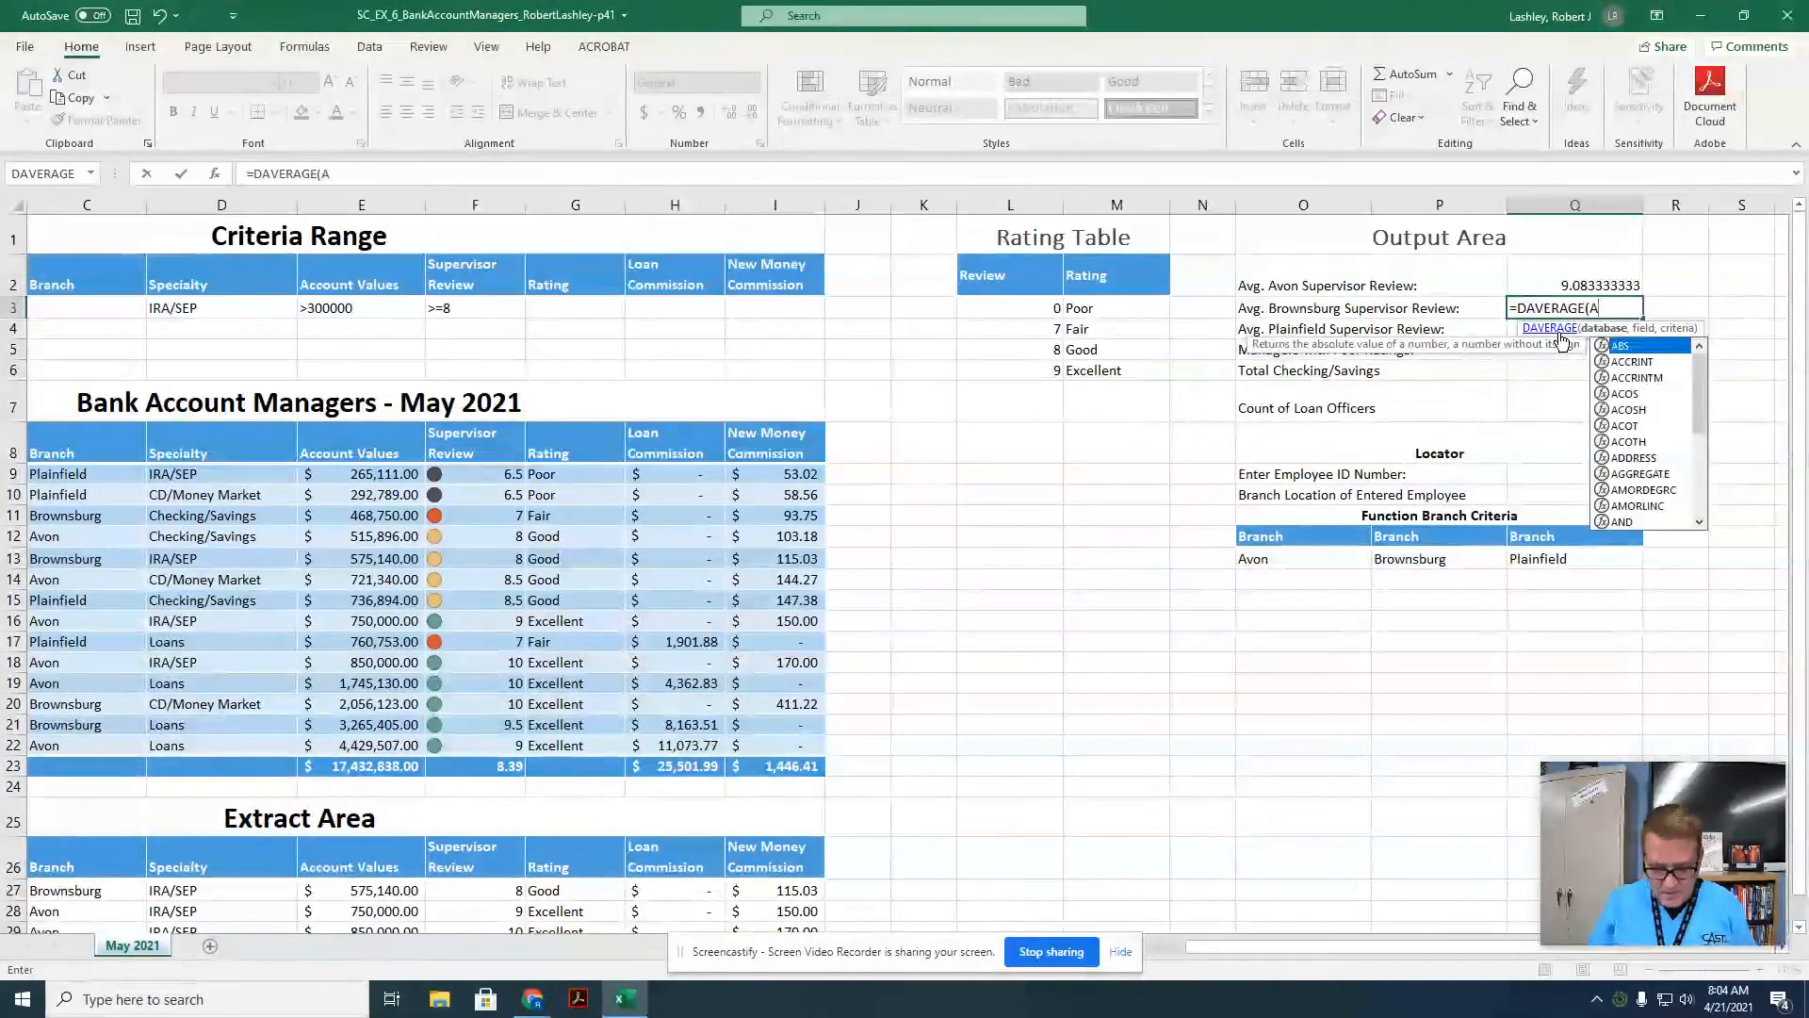
pyautogui.write('8:I22,')
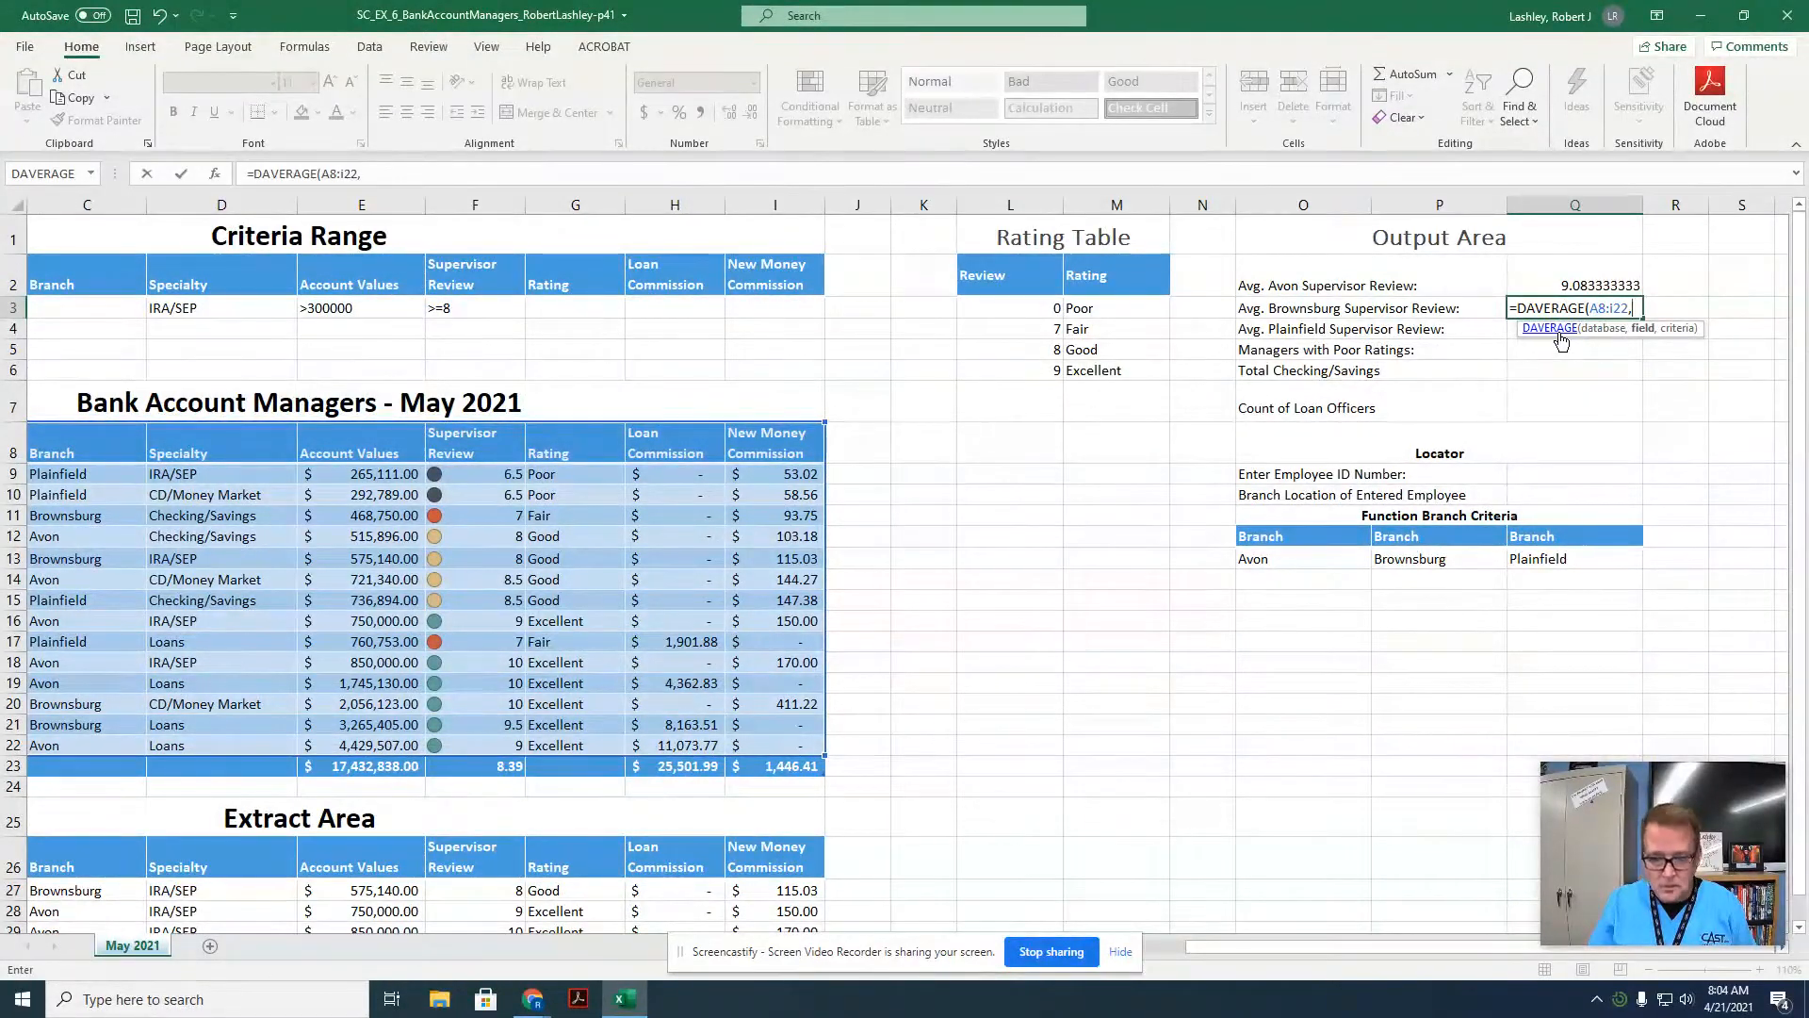
# Complete the Q3 formula with "Supervisor Review" as the field and P12:P13 as the criteria, and enter it.
pyautogui.write('"Su')
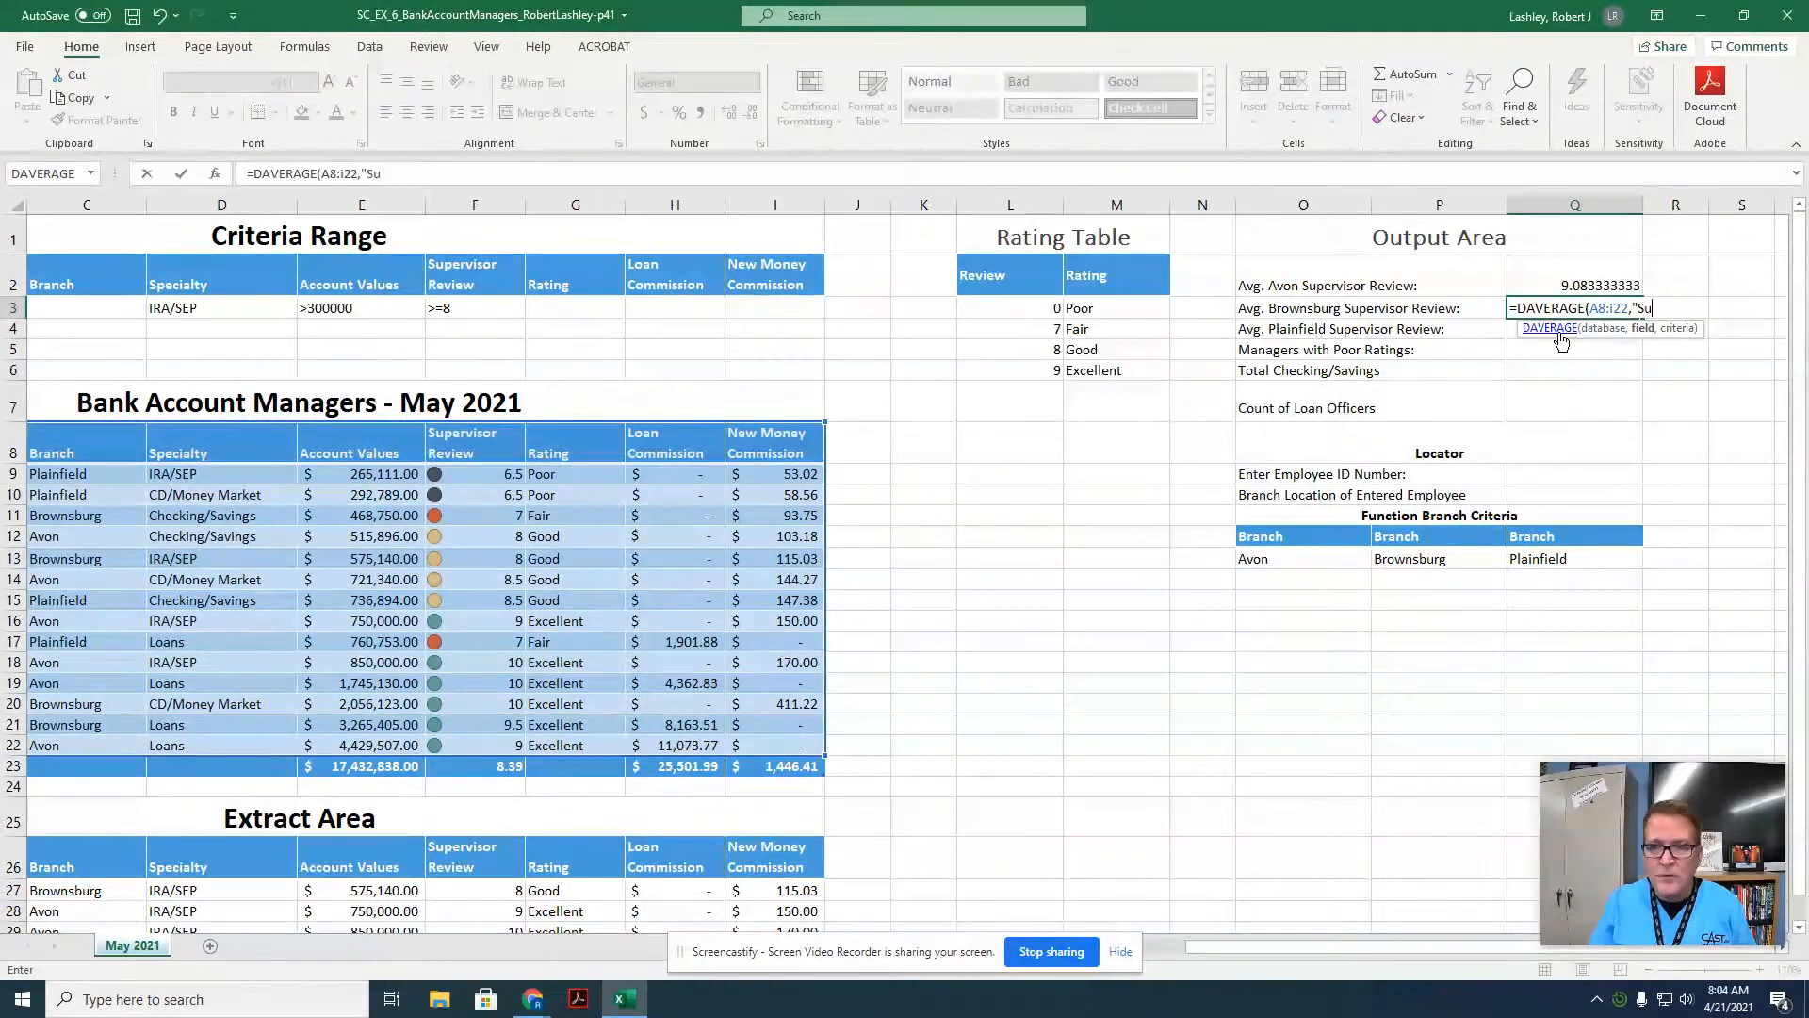
pyautogui.write('pervisor')
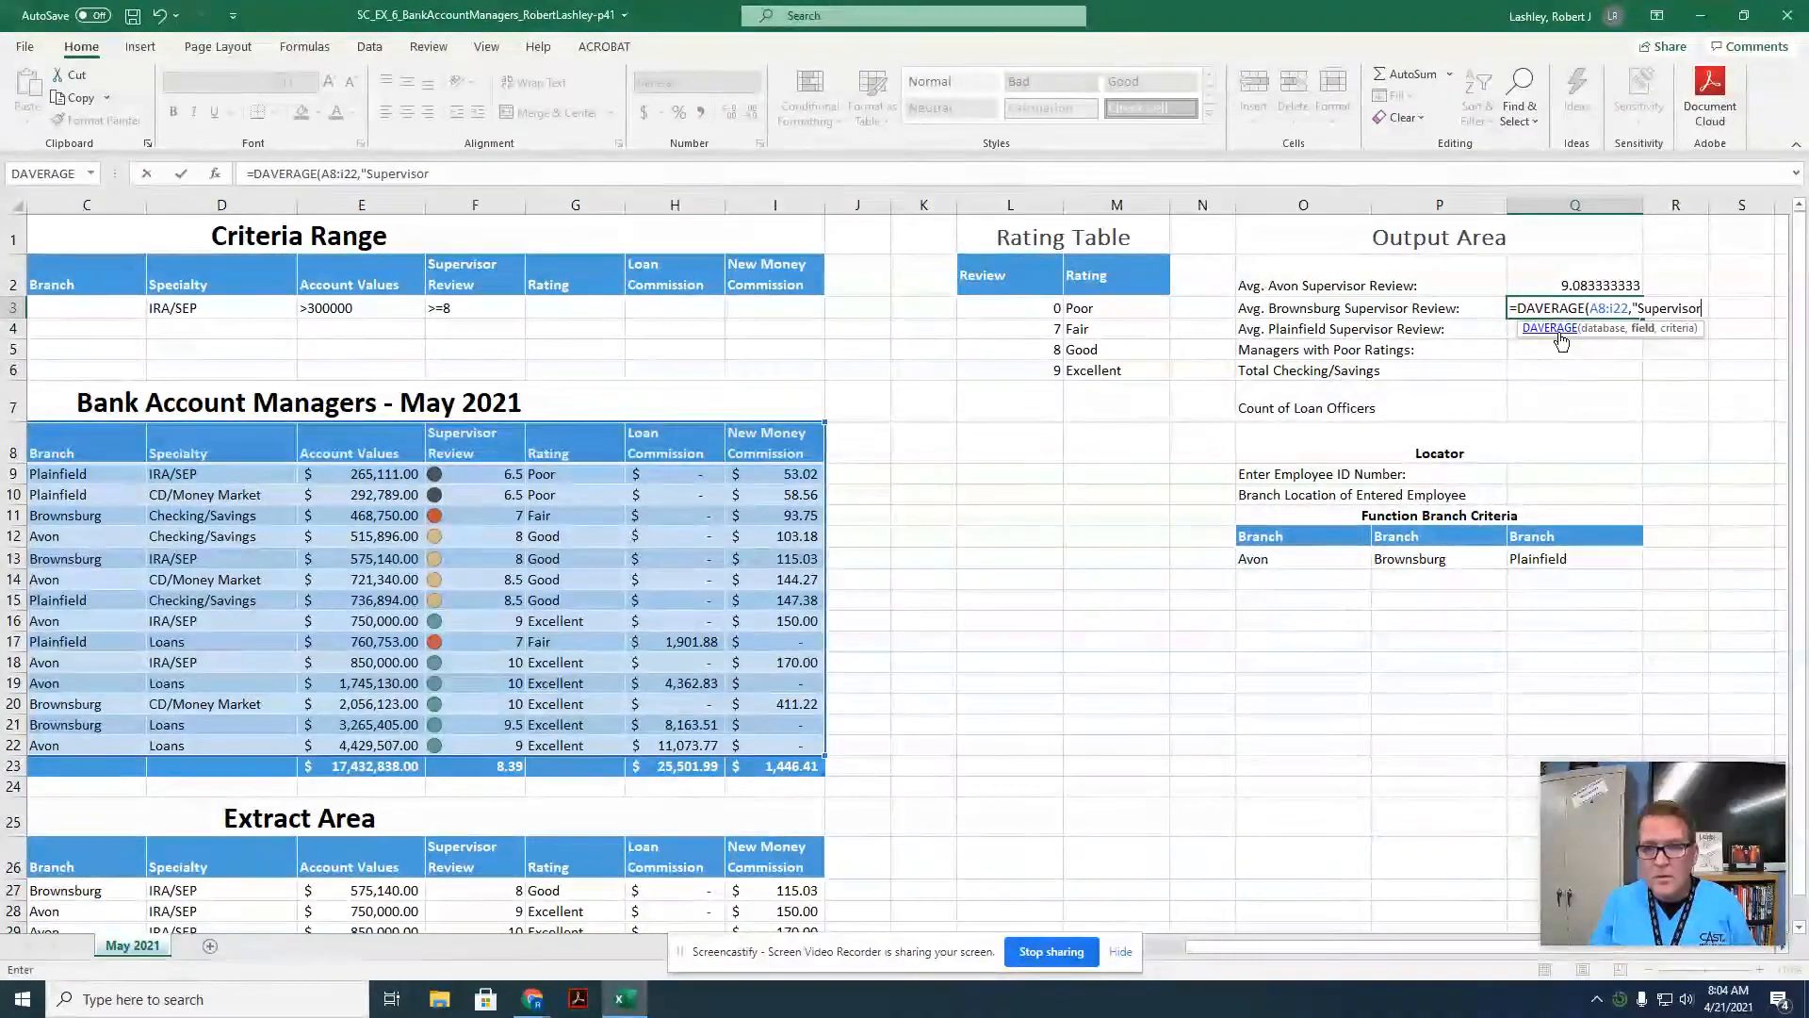
pyautogui.write(' Revie')
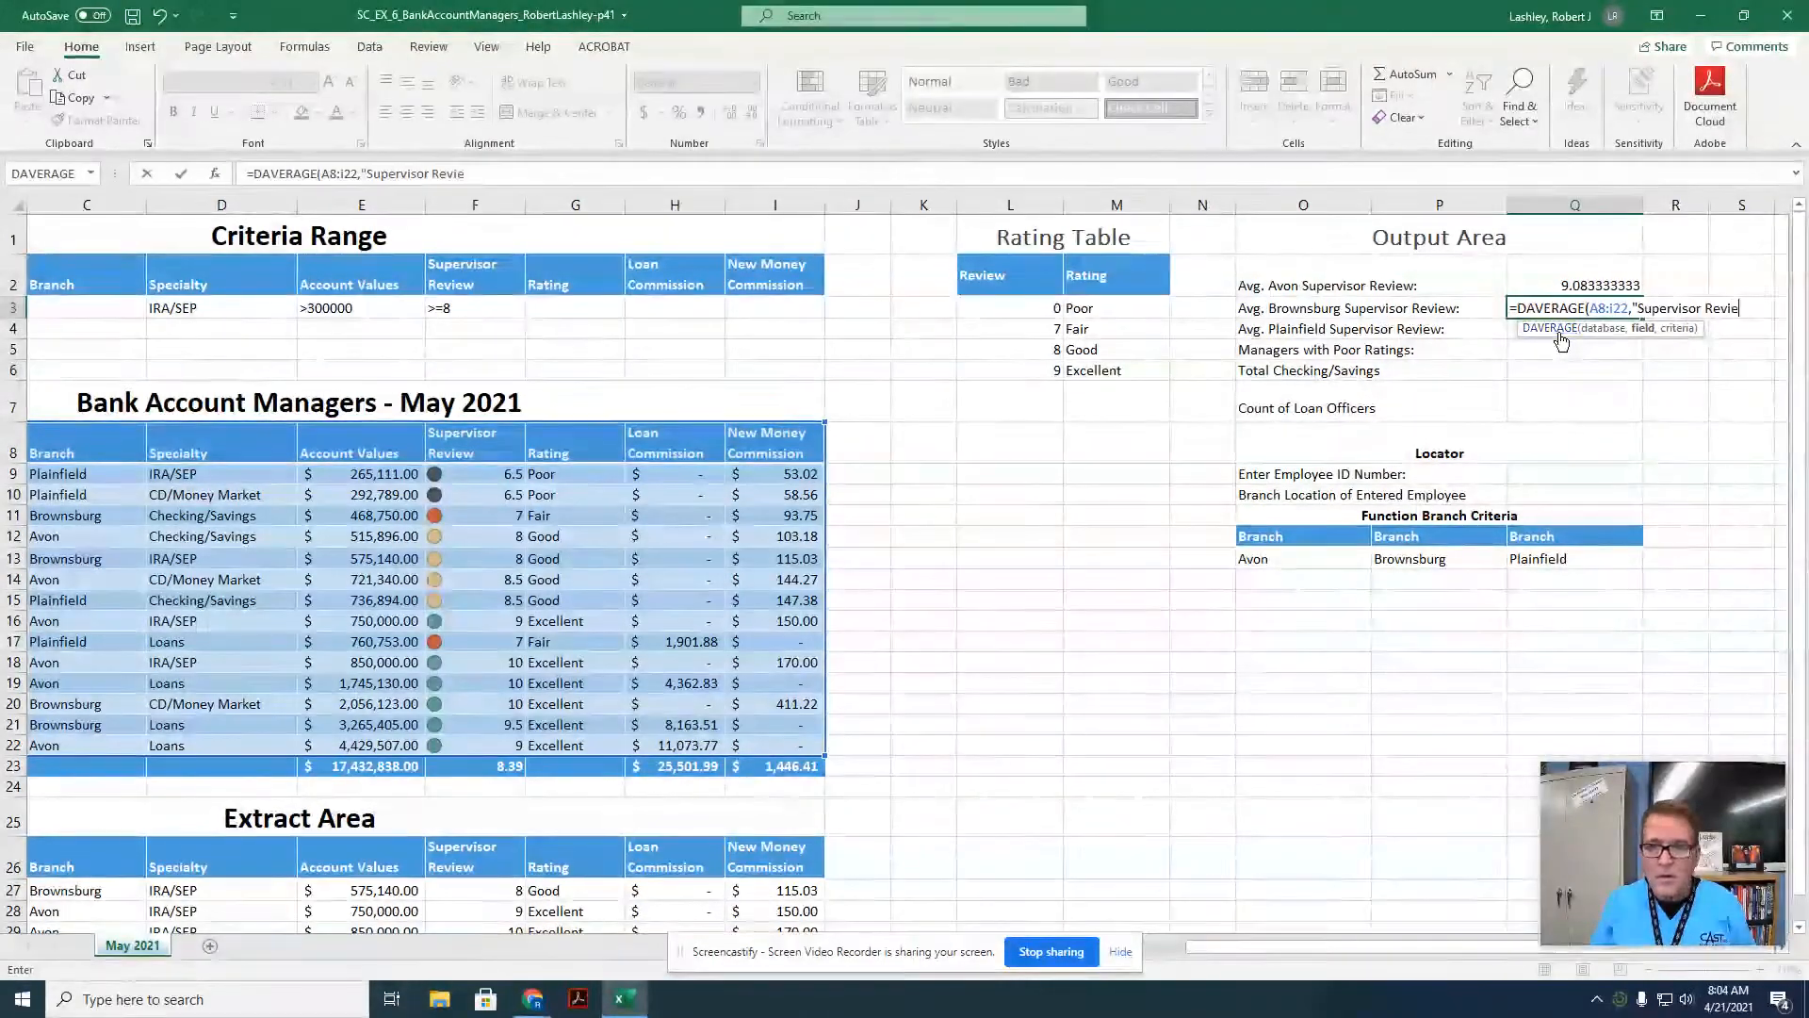
pyautogui.write('w",')
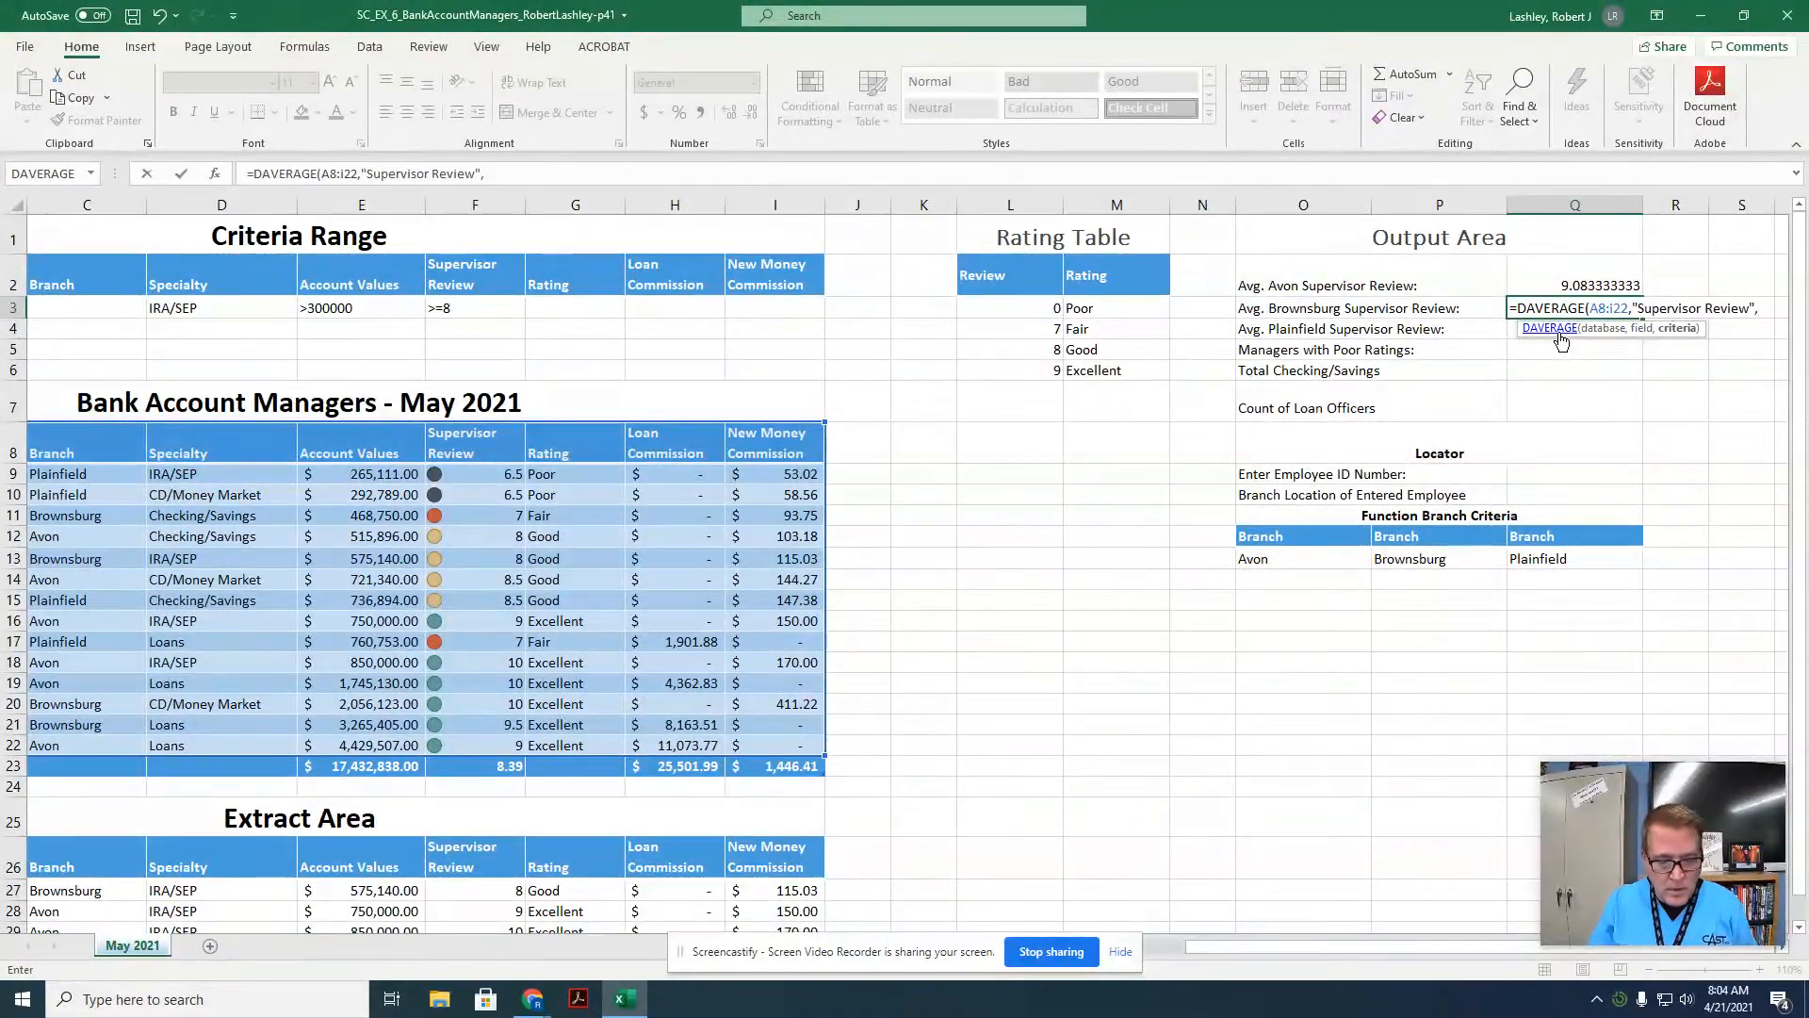
pyautogui.write('P12')
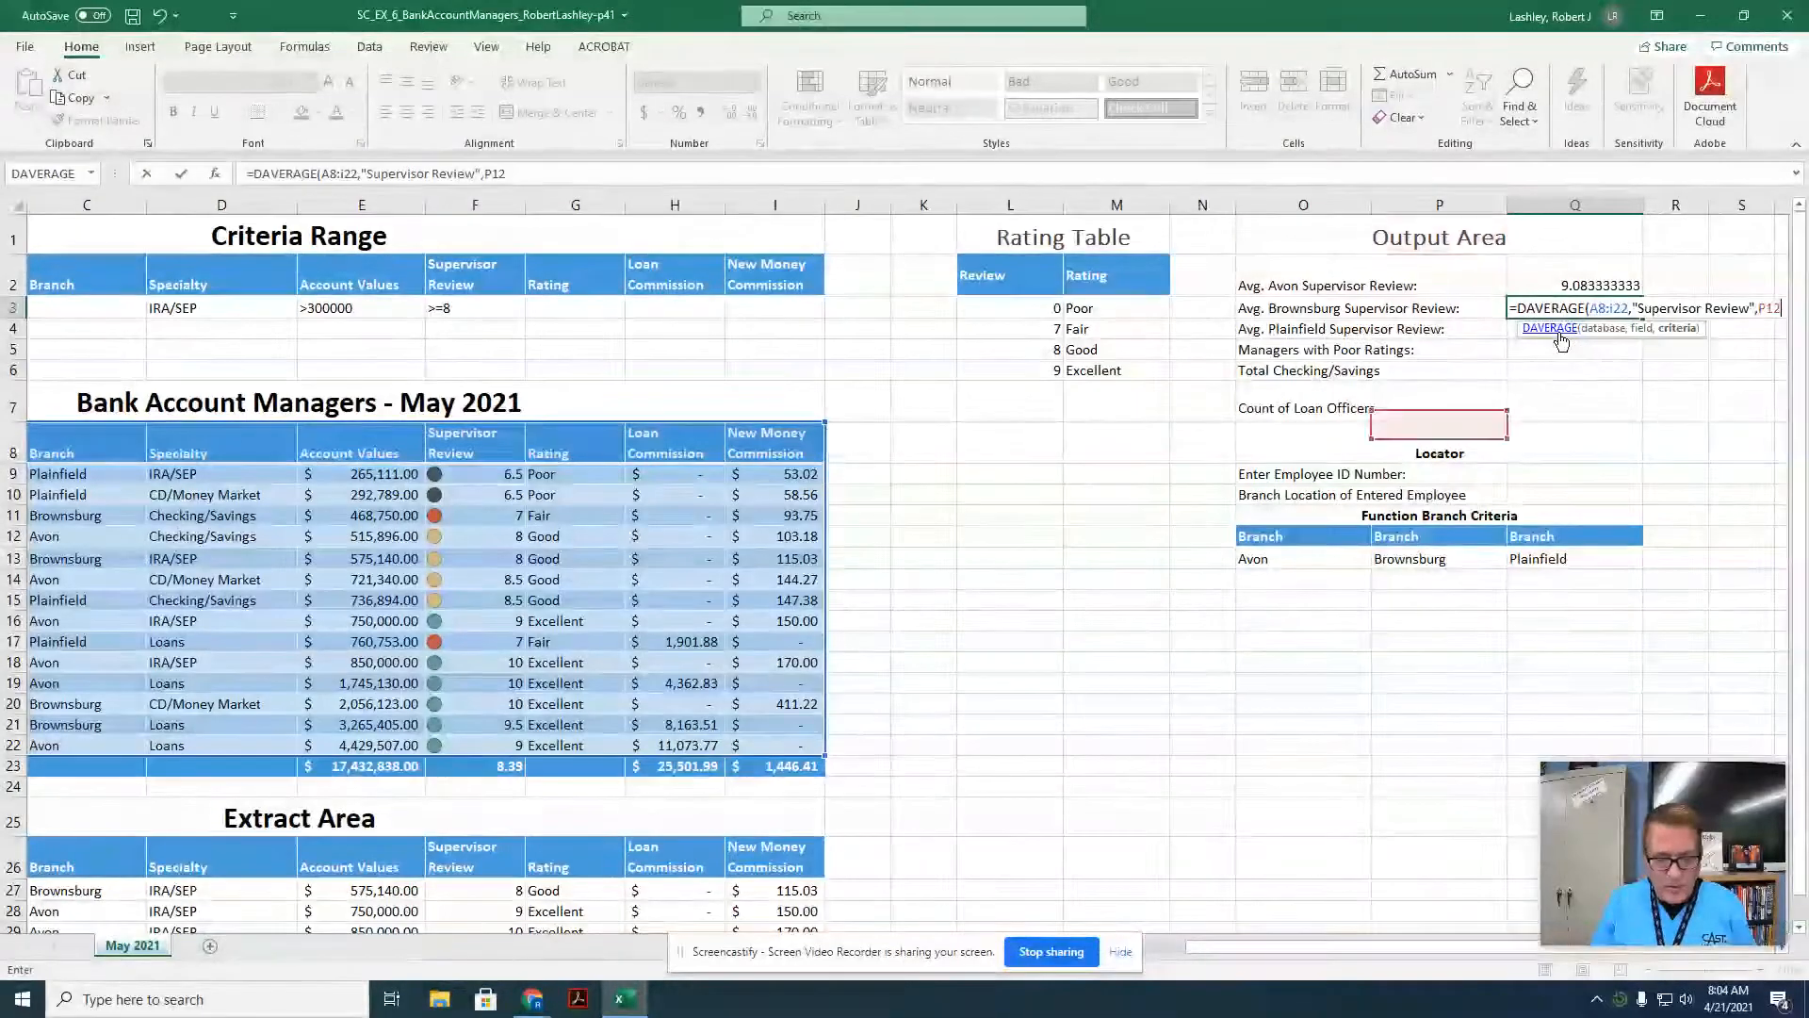
pyautogui.write(':P')
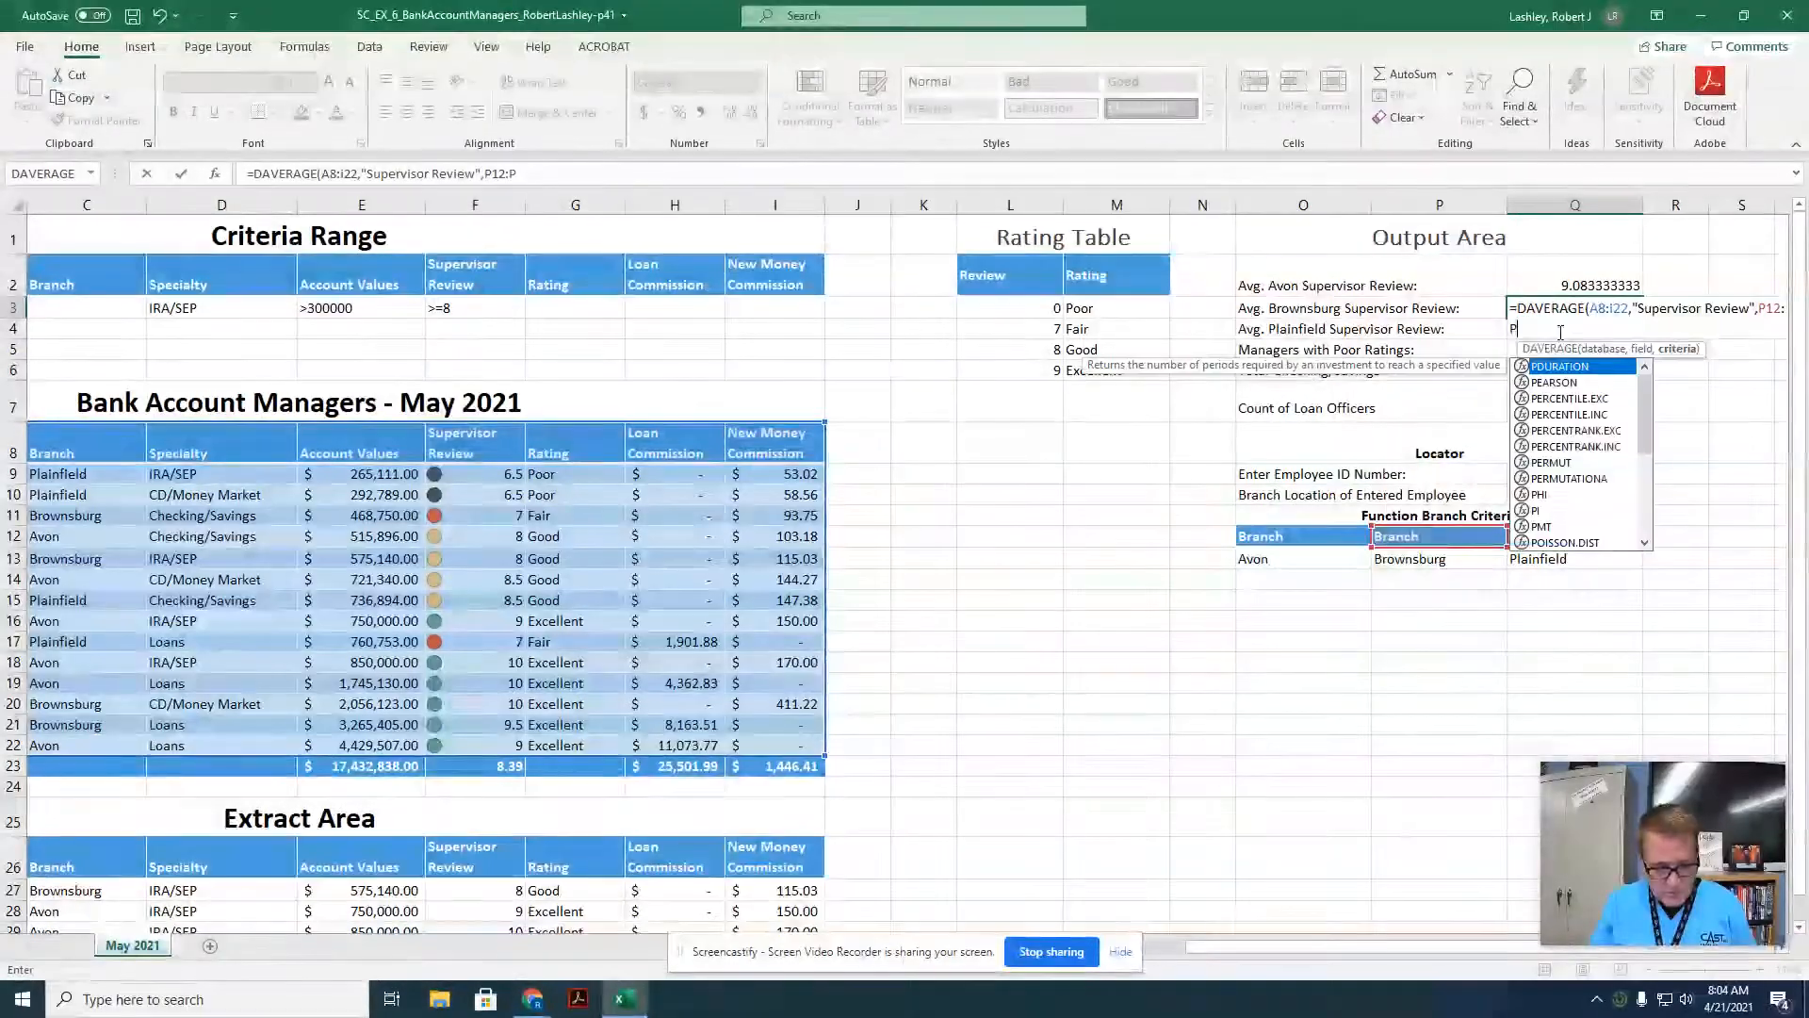
pyautogui.write('13')
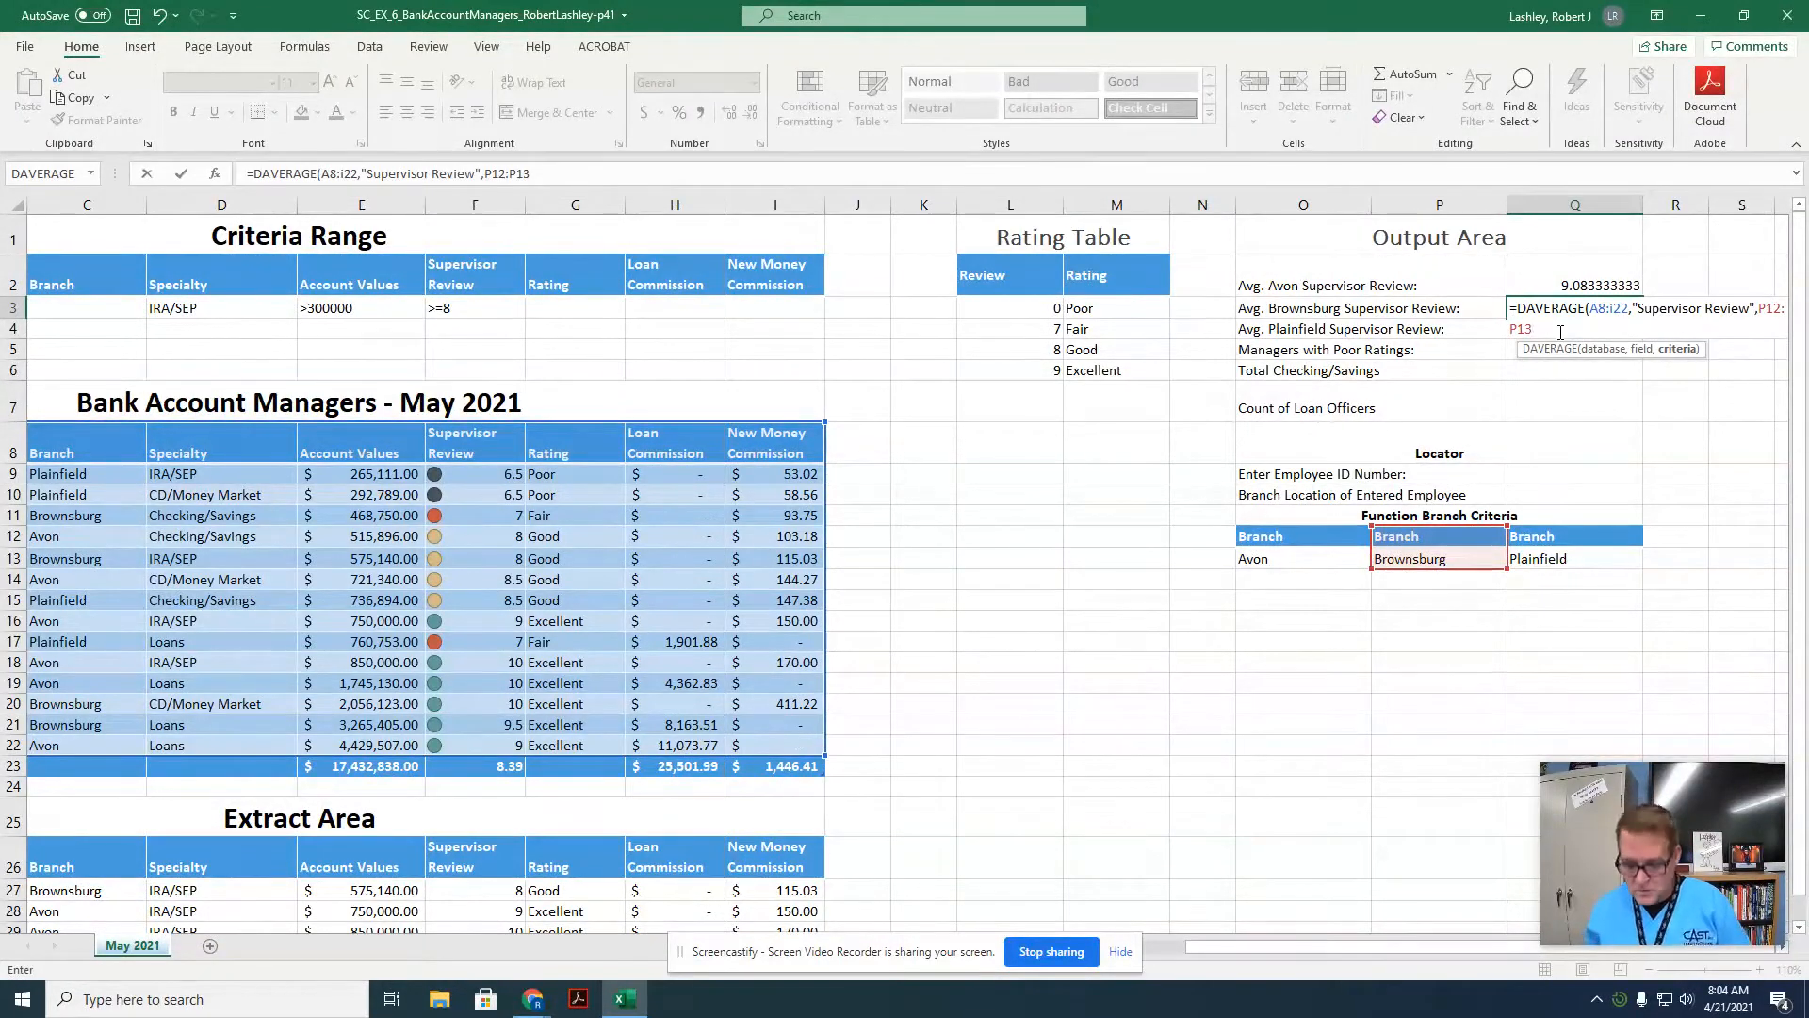
pyautogui.write(')')
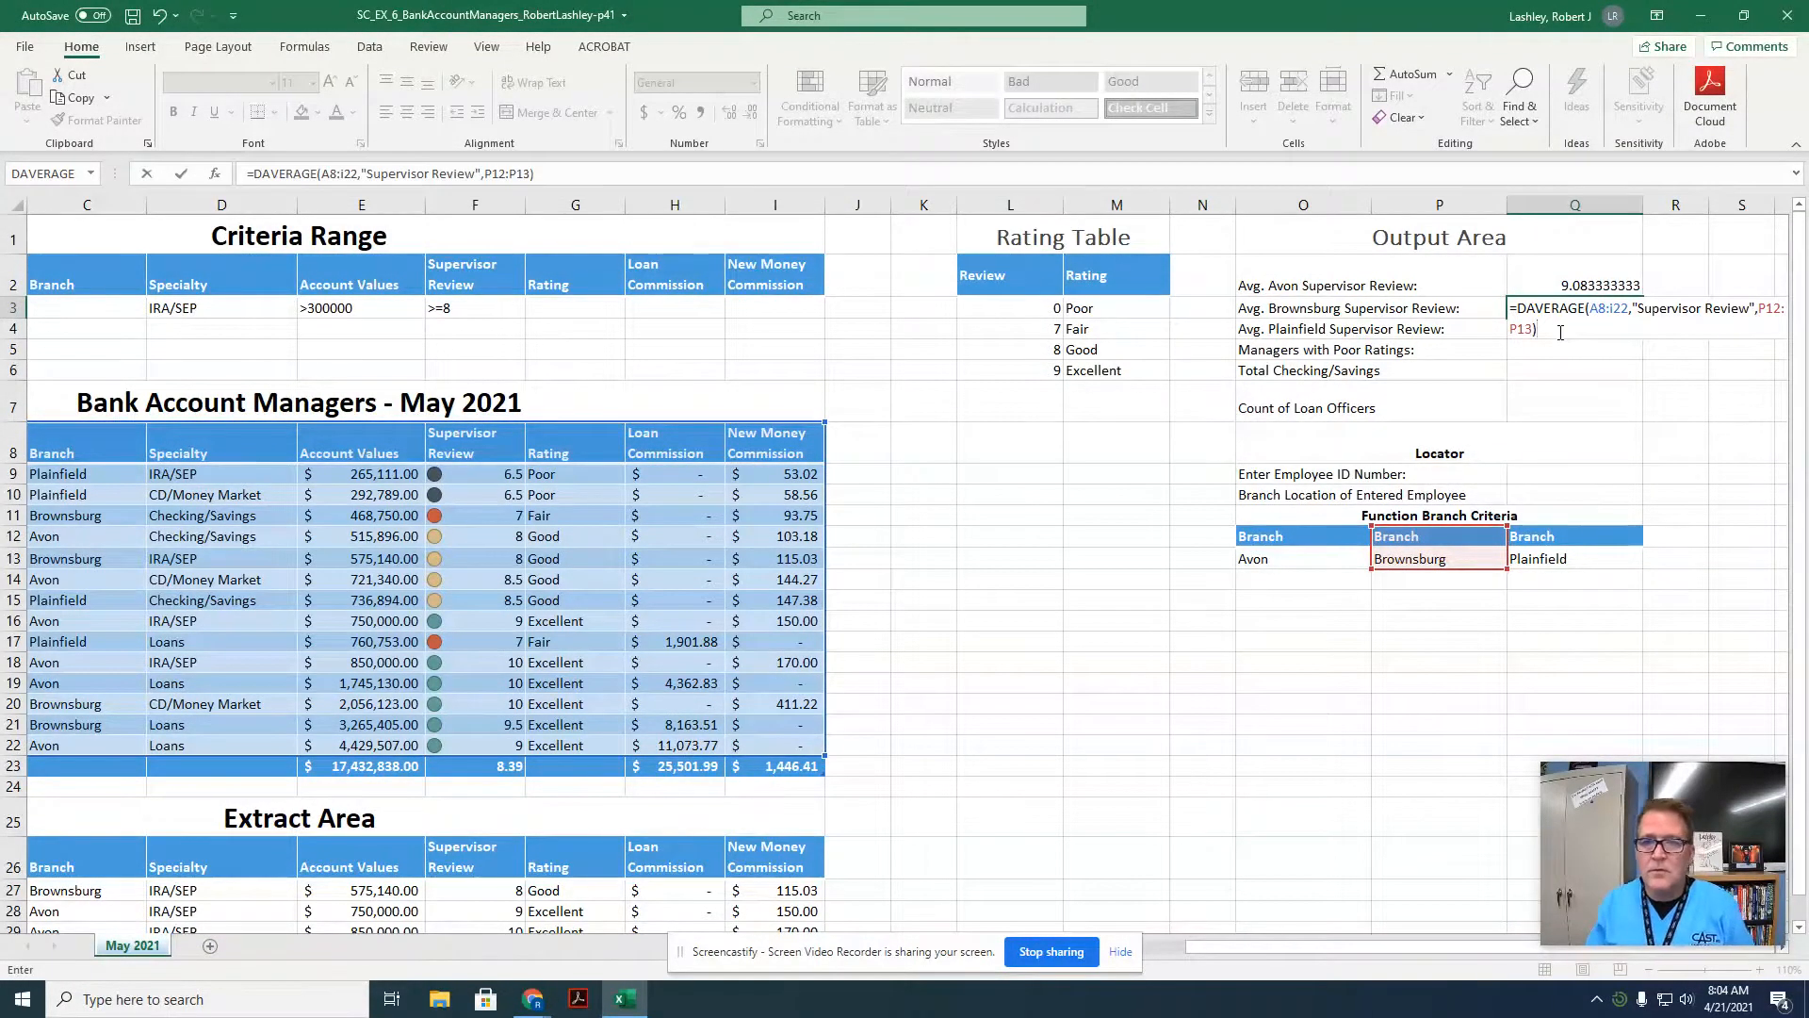
pyautogui.press('Return')
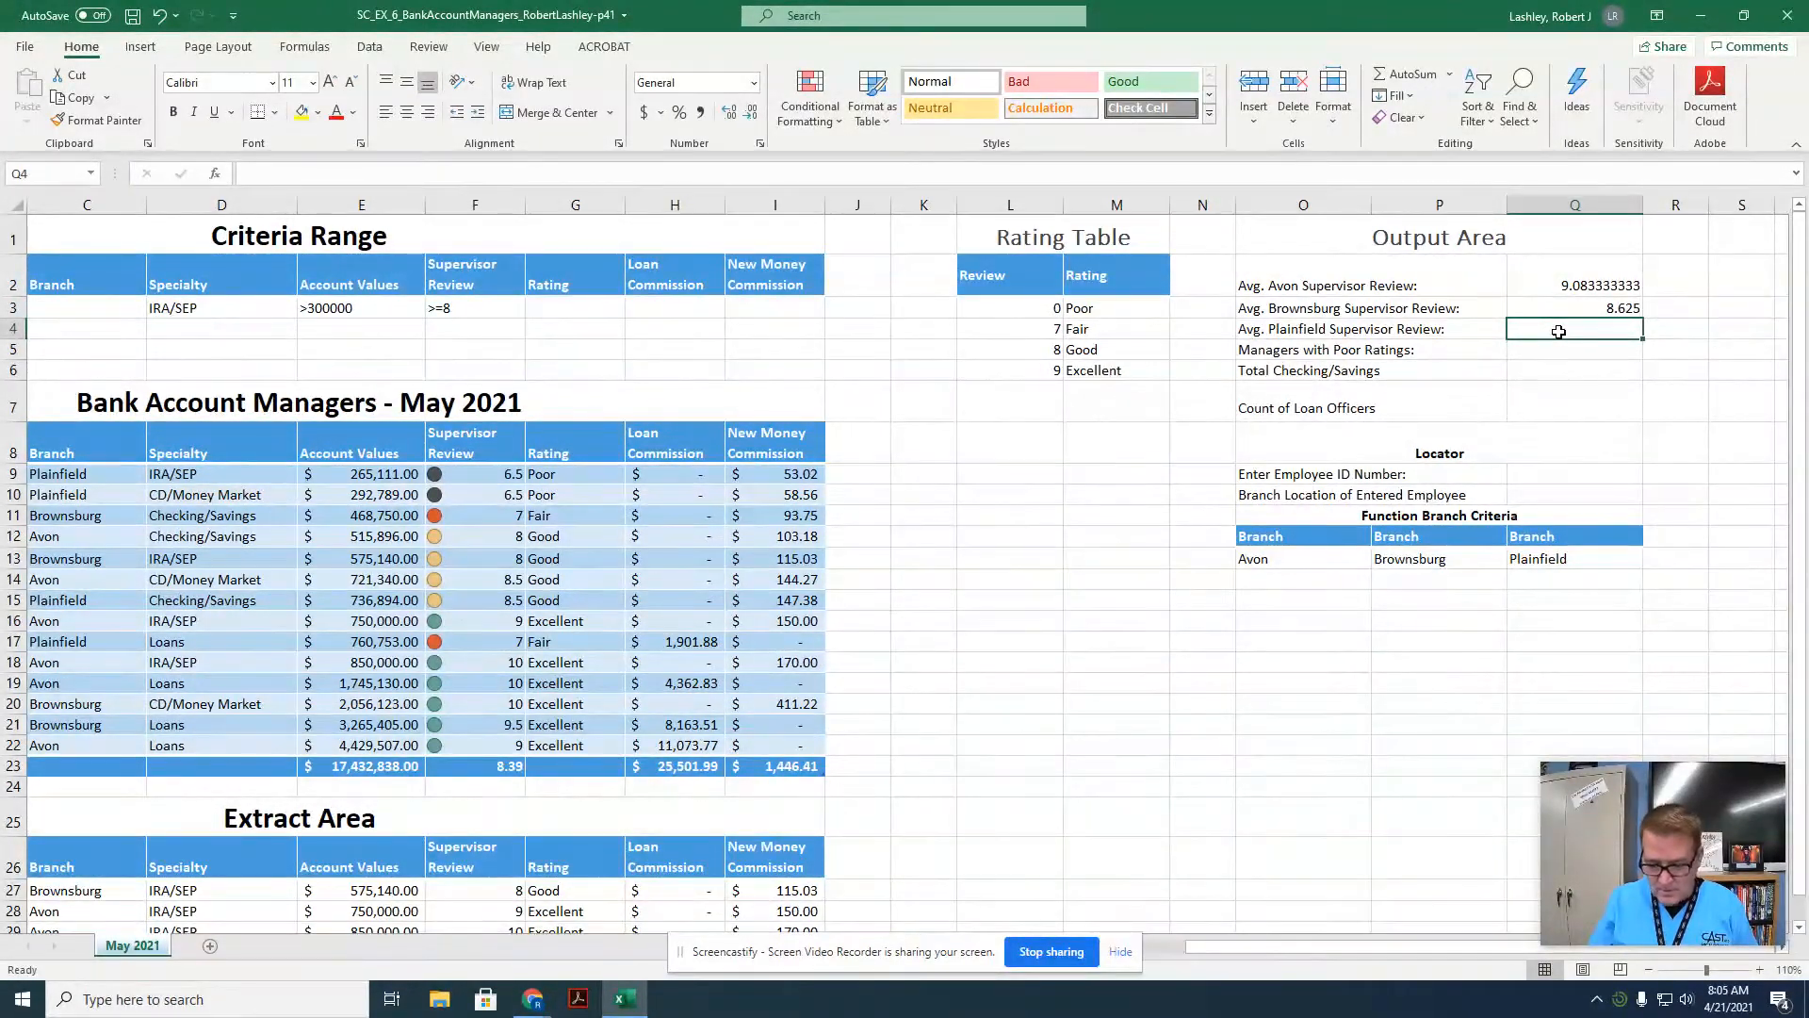
# In Q4, begin a DAVERAGE formula for the Plainfield supervisor review with A8:I22 as the database argument.
pyautogui.write('=Dav')
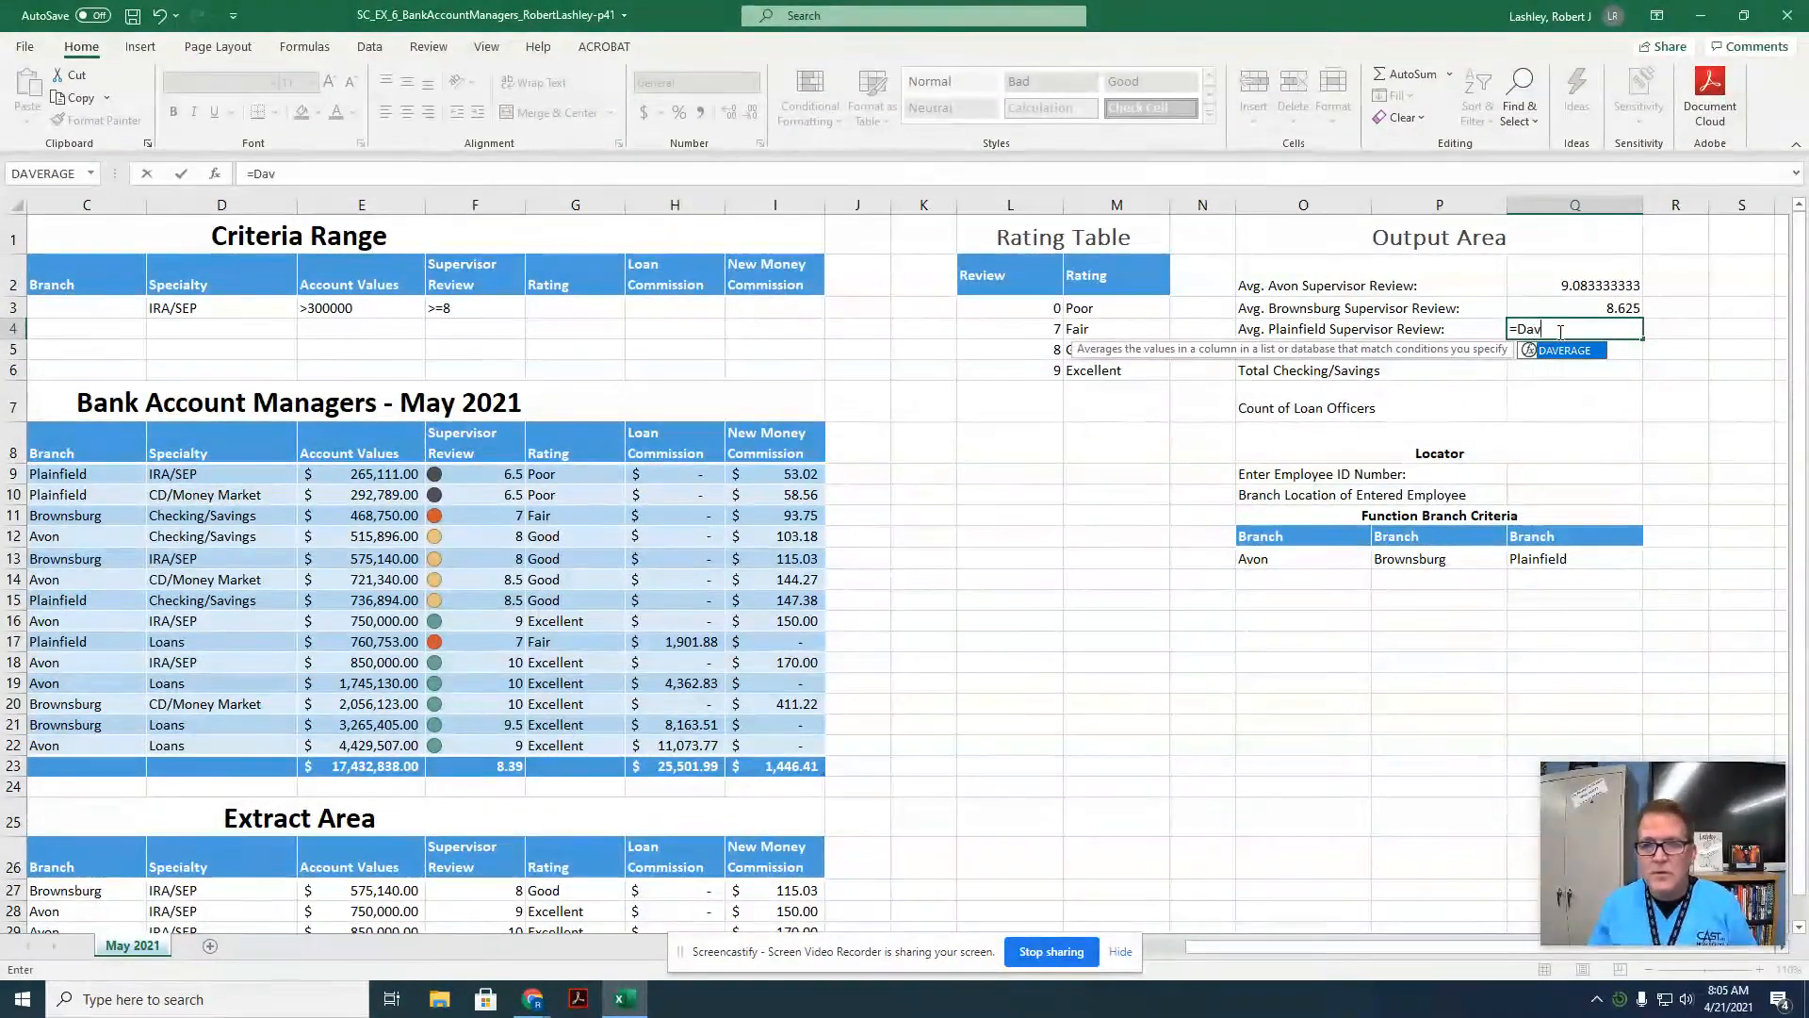
pyautogui.write('e')
pyautogui.doubleClick(1551, 351)
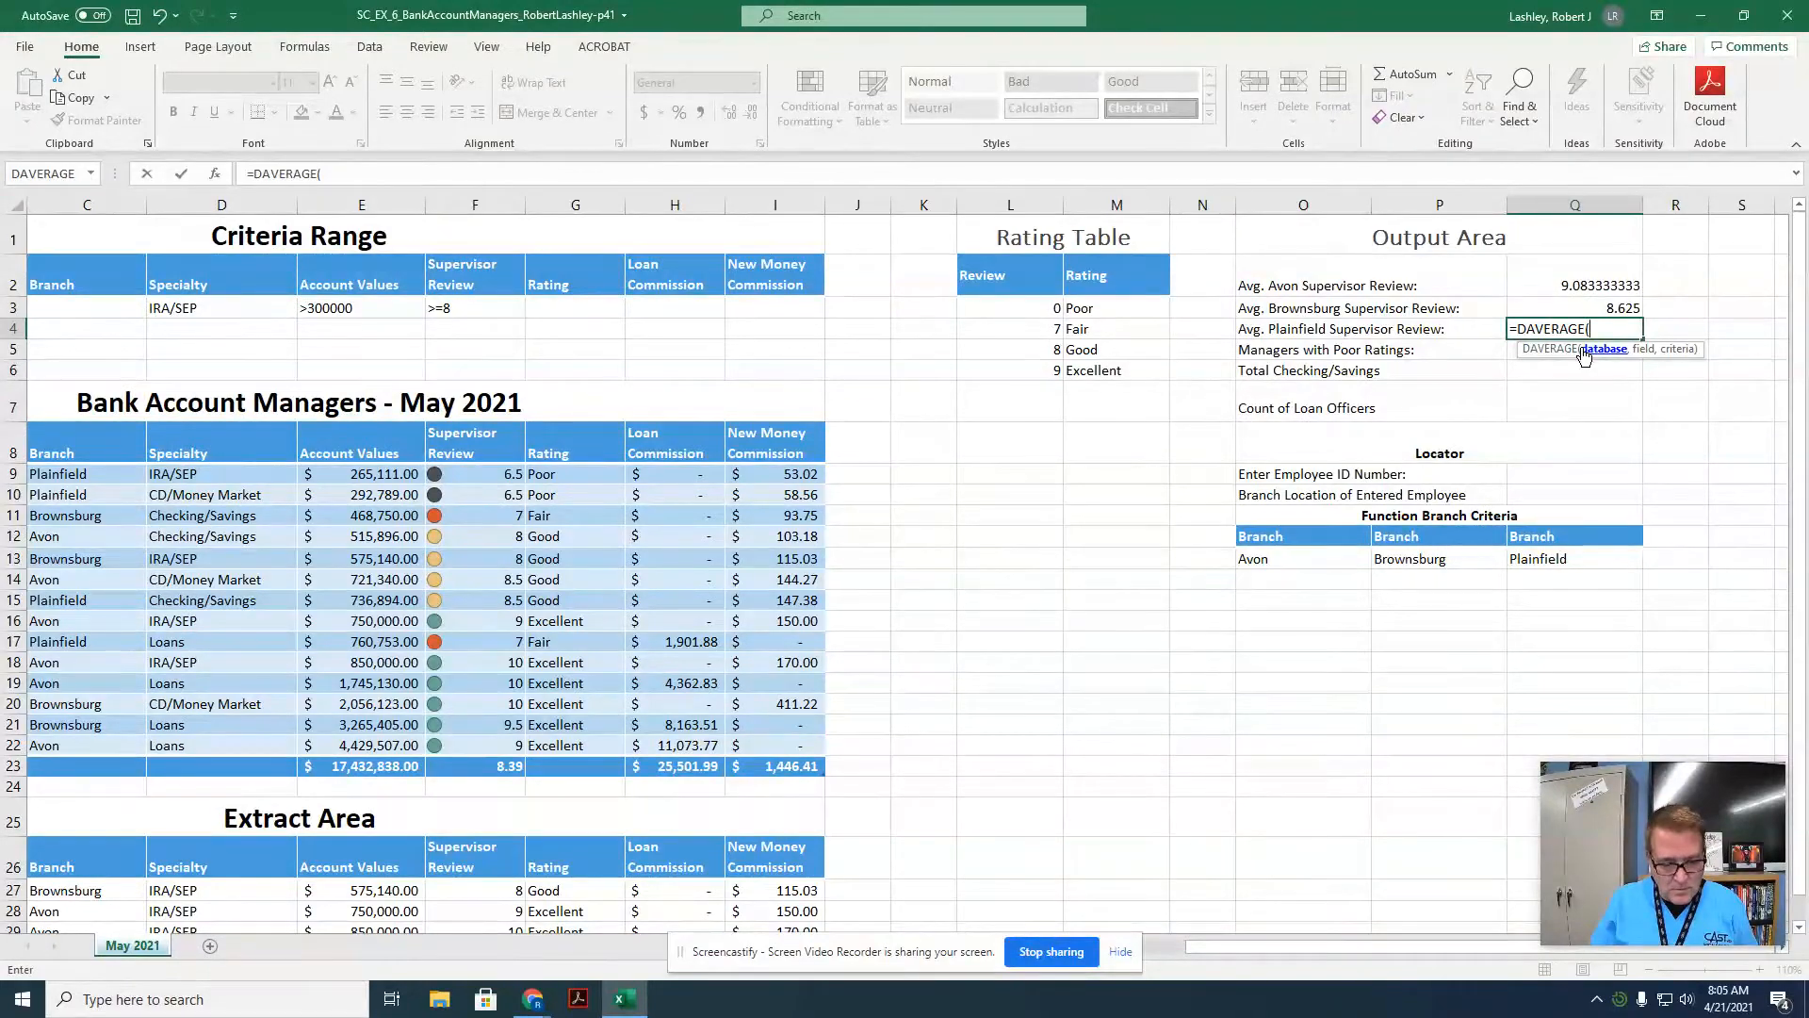
pyautogui.write('A8')
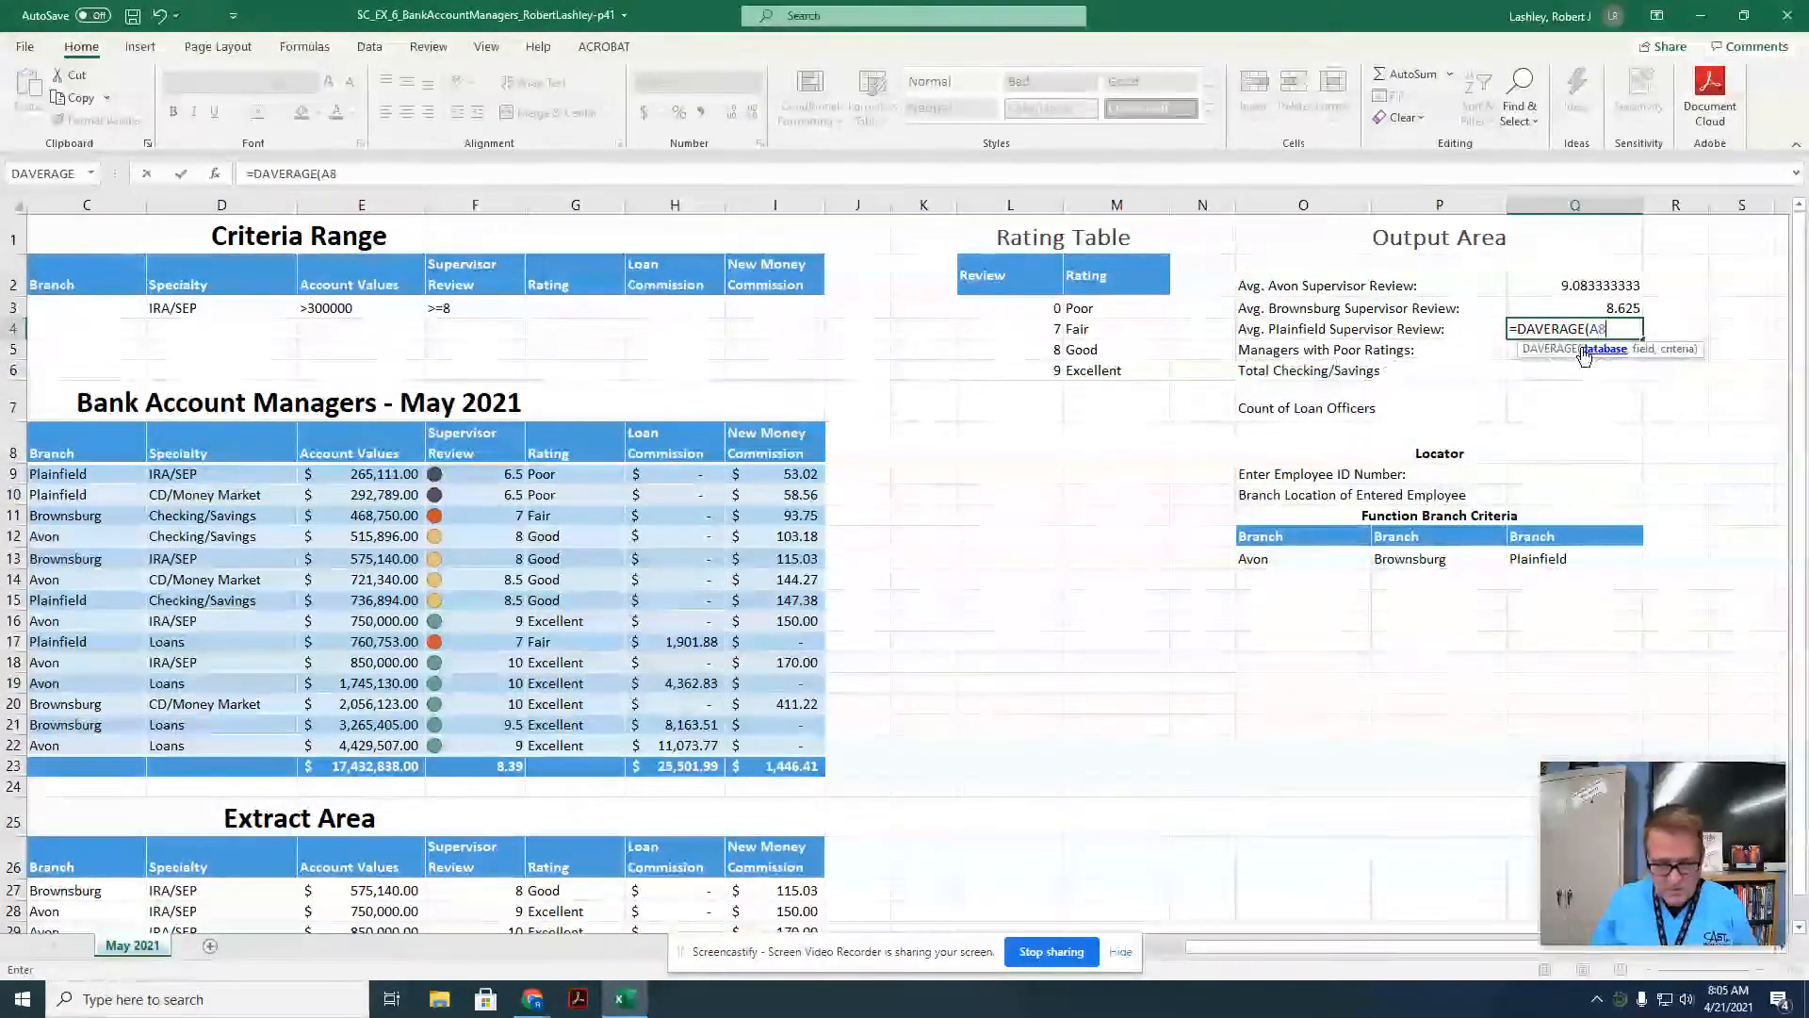
pyautogui.write(':I')
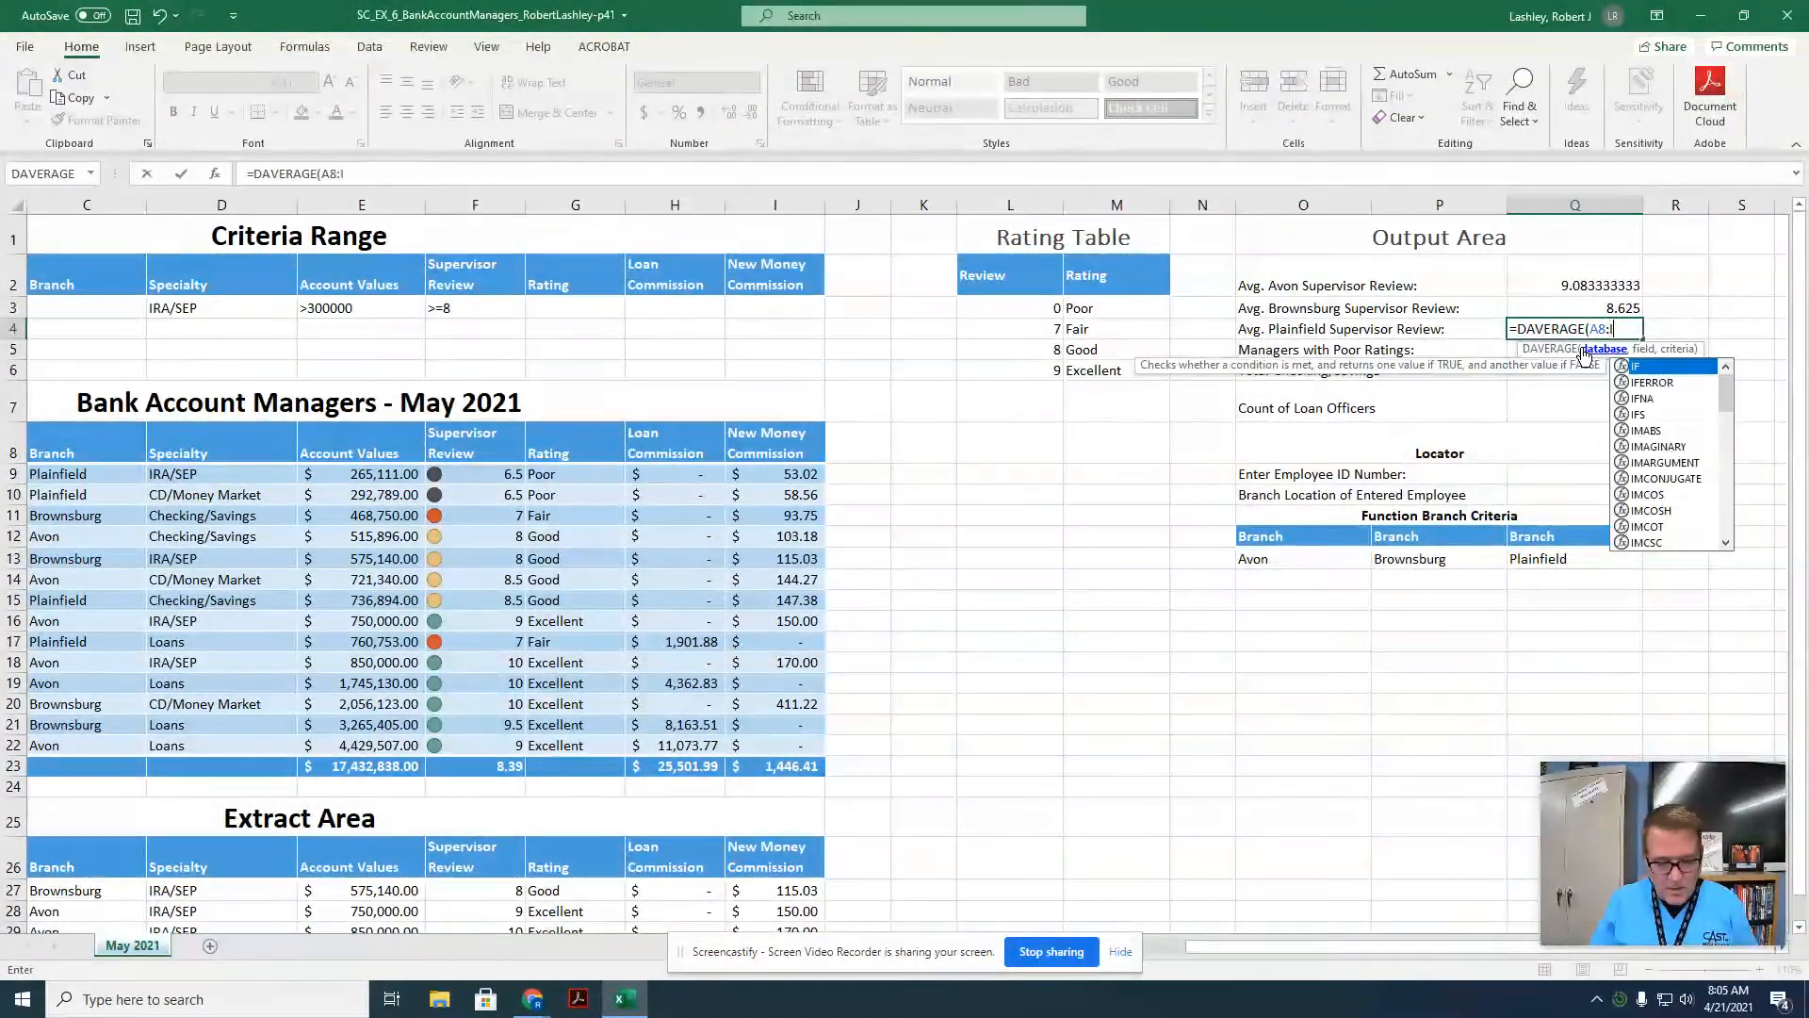
pyautogui.write('22')
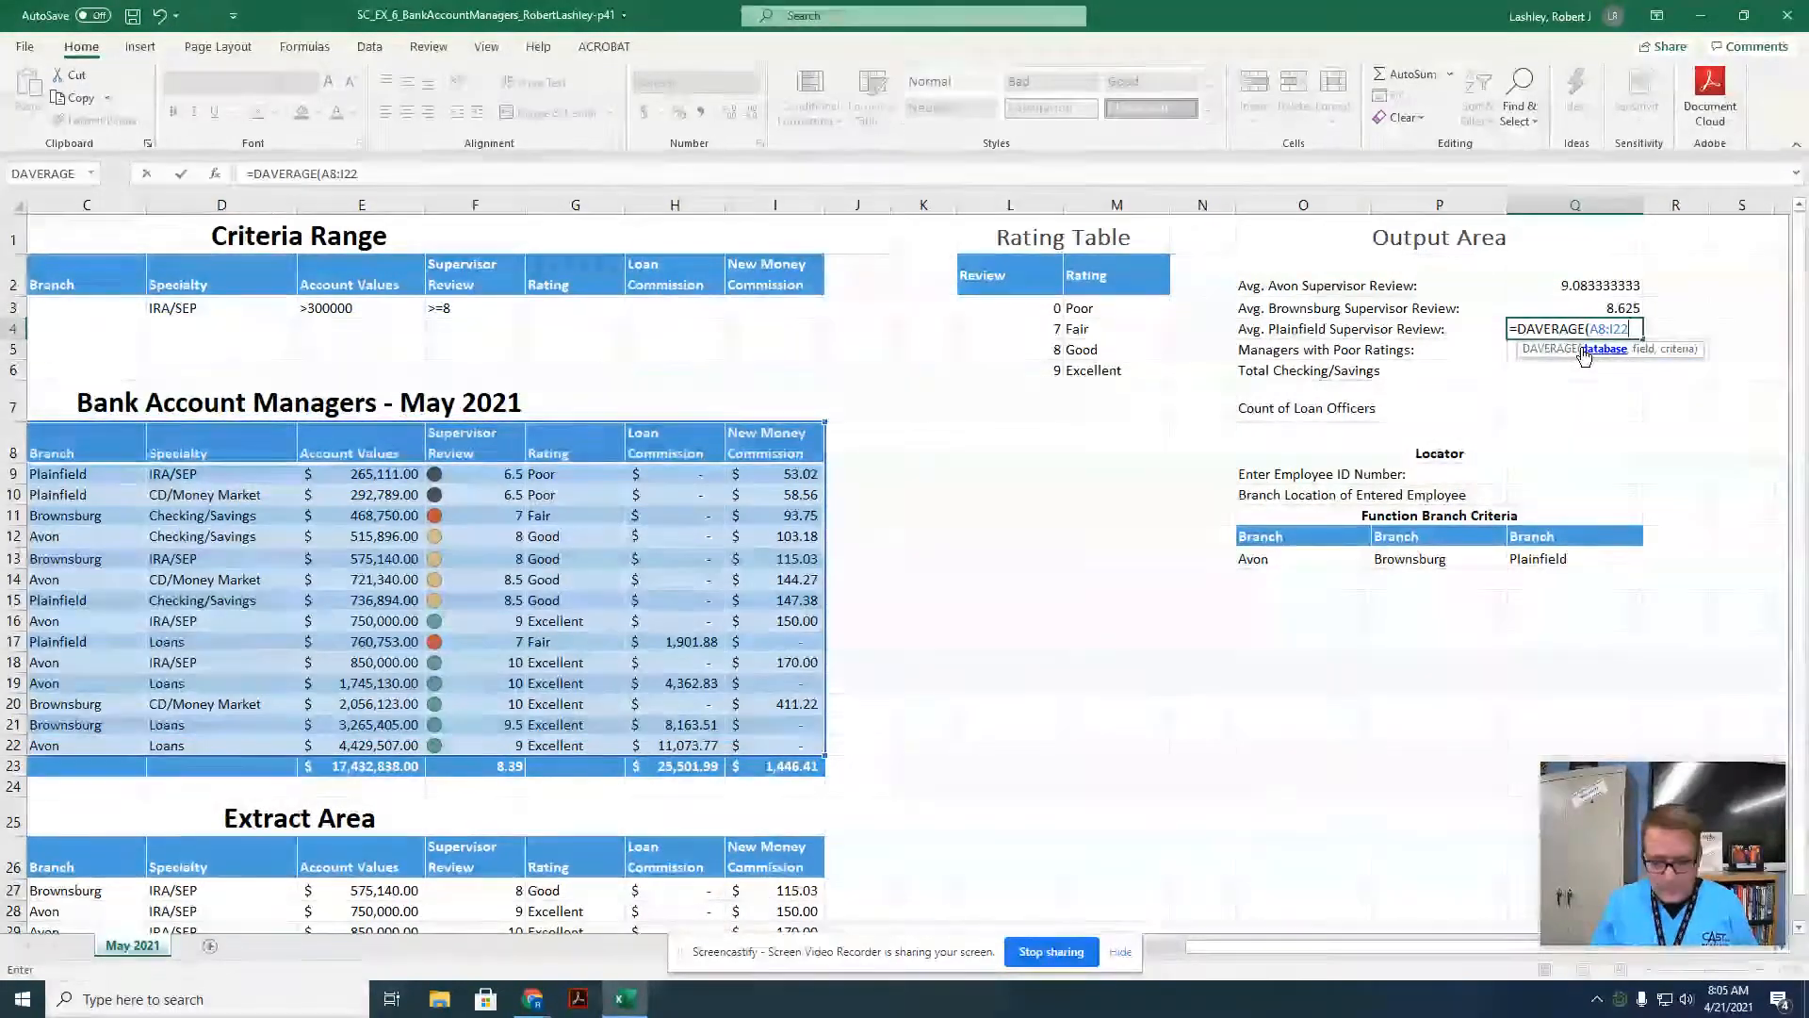
pyautogui.write(',')
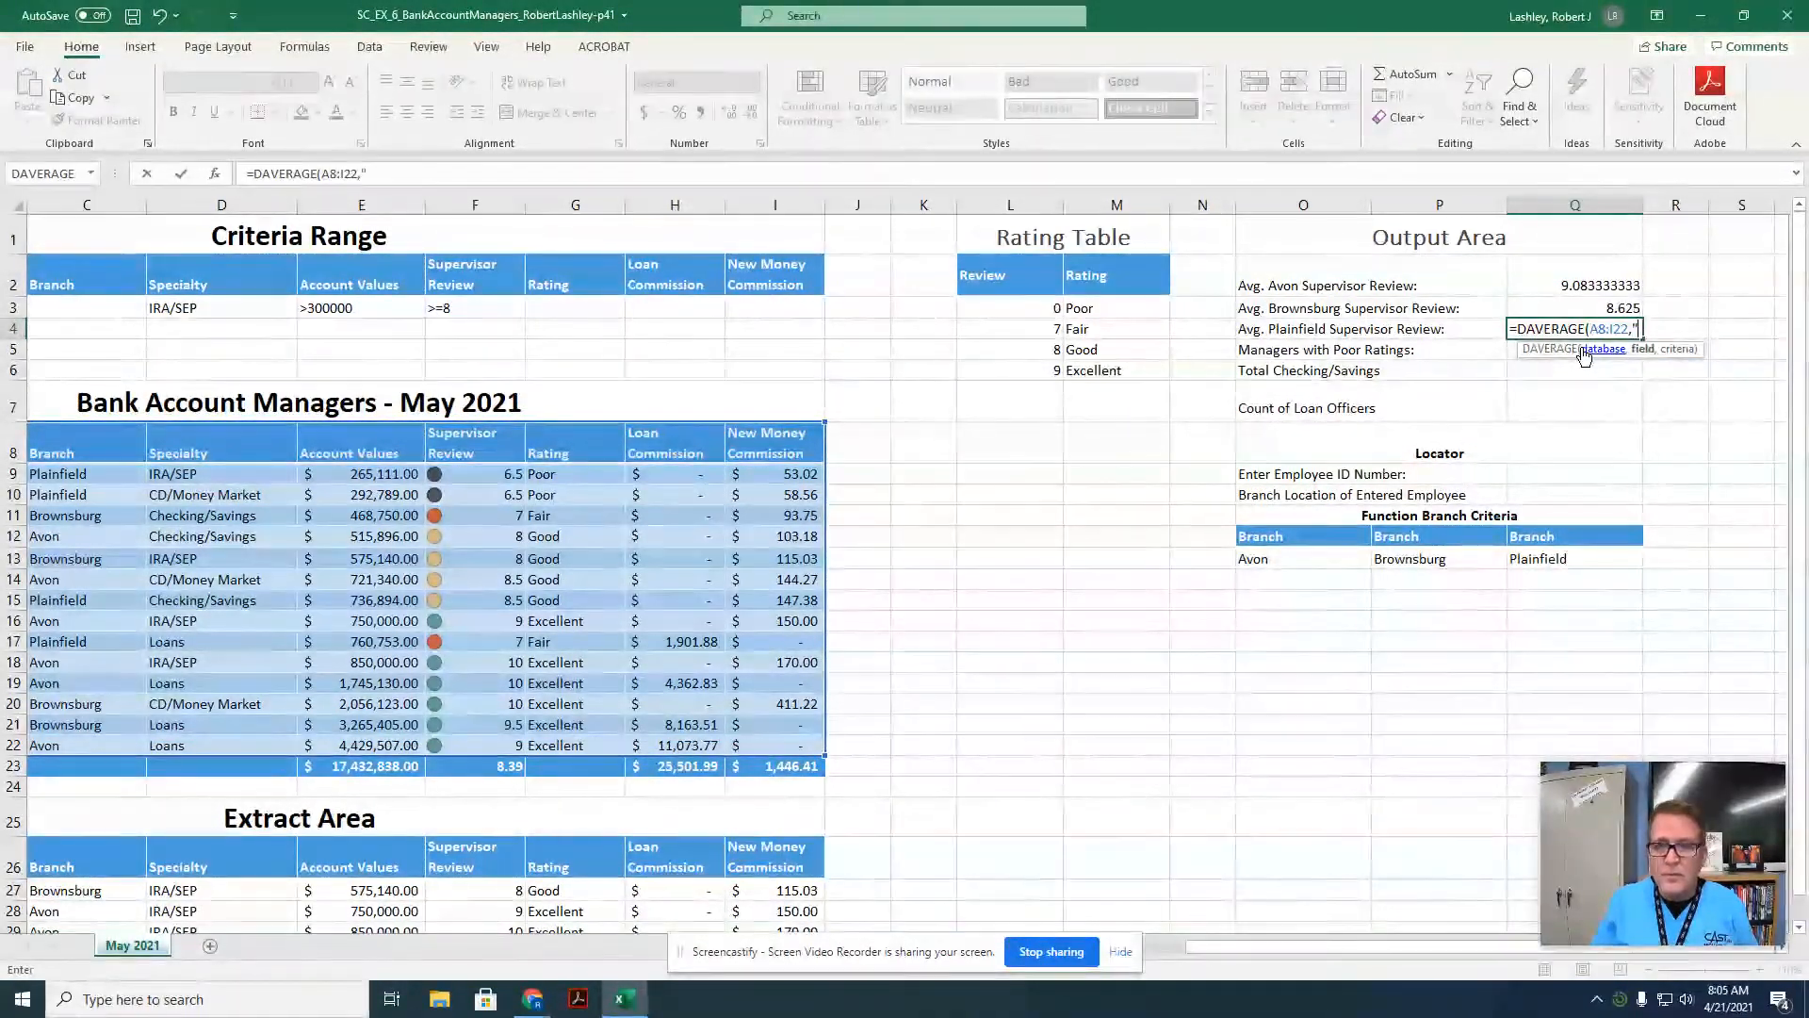
# Complete the Q4 formula with "Supervisor Review" as the field and Q12:Q13 as the criteria, and enter it.
pyautogui.write('"Supervisor ')
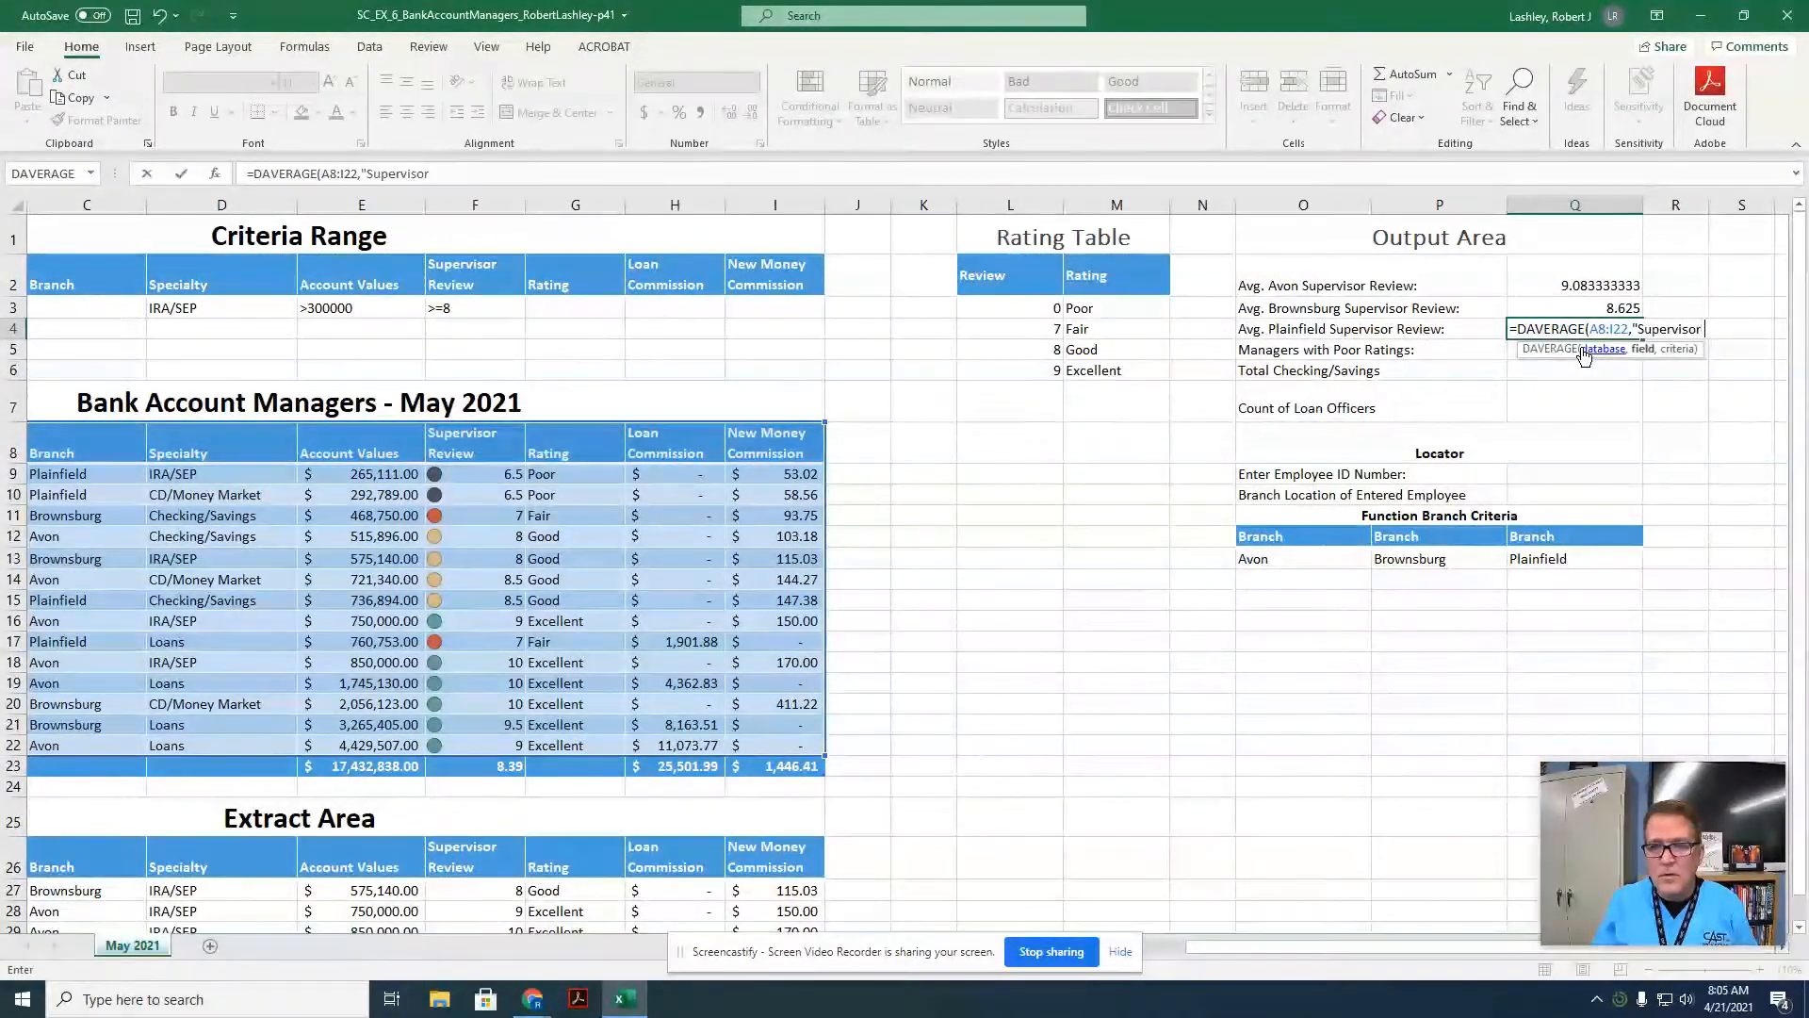
pyautogui.write('Review",')
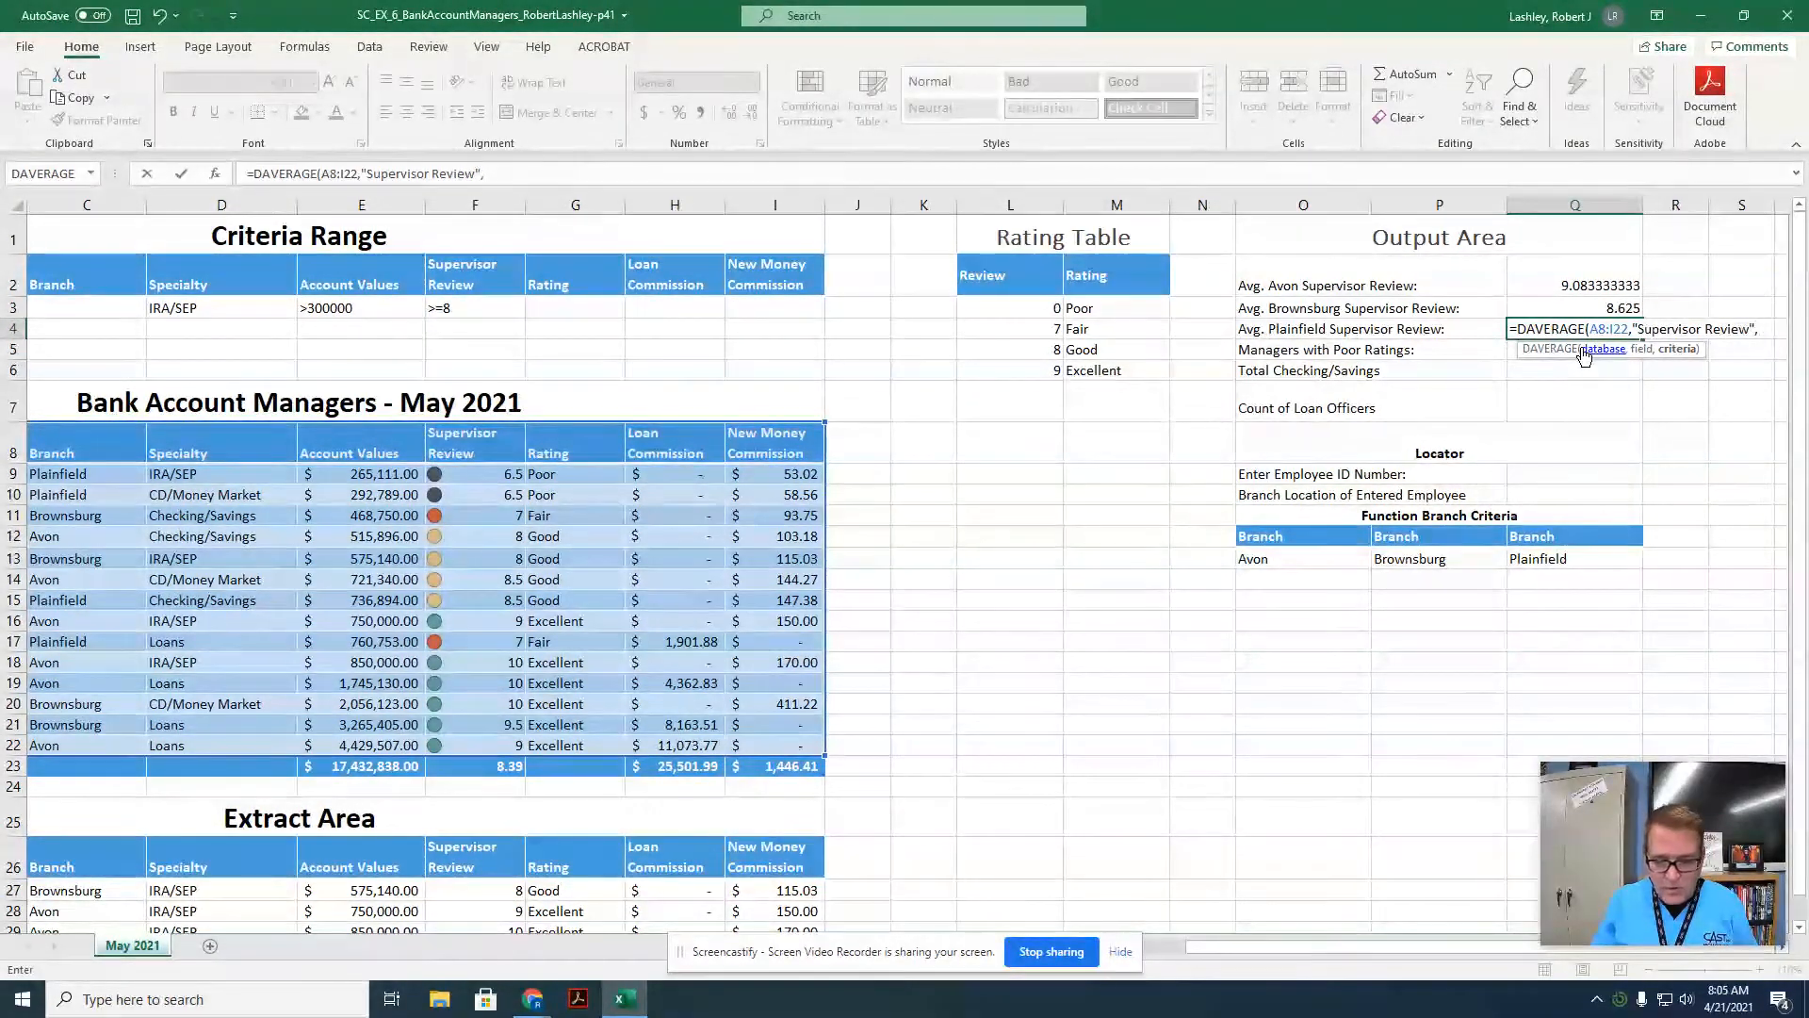
pyautogui.write('Q')
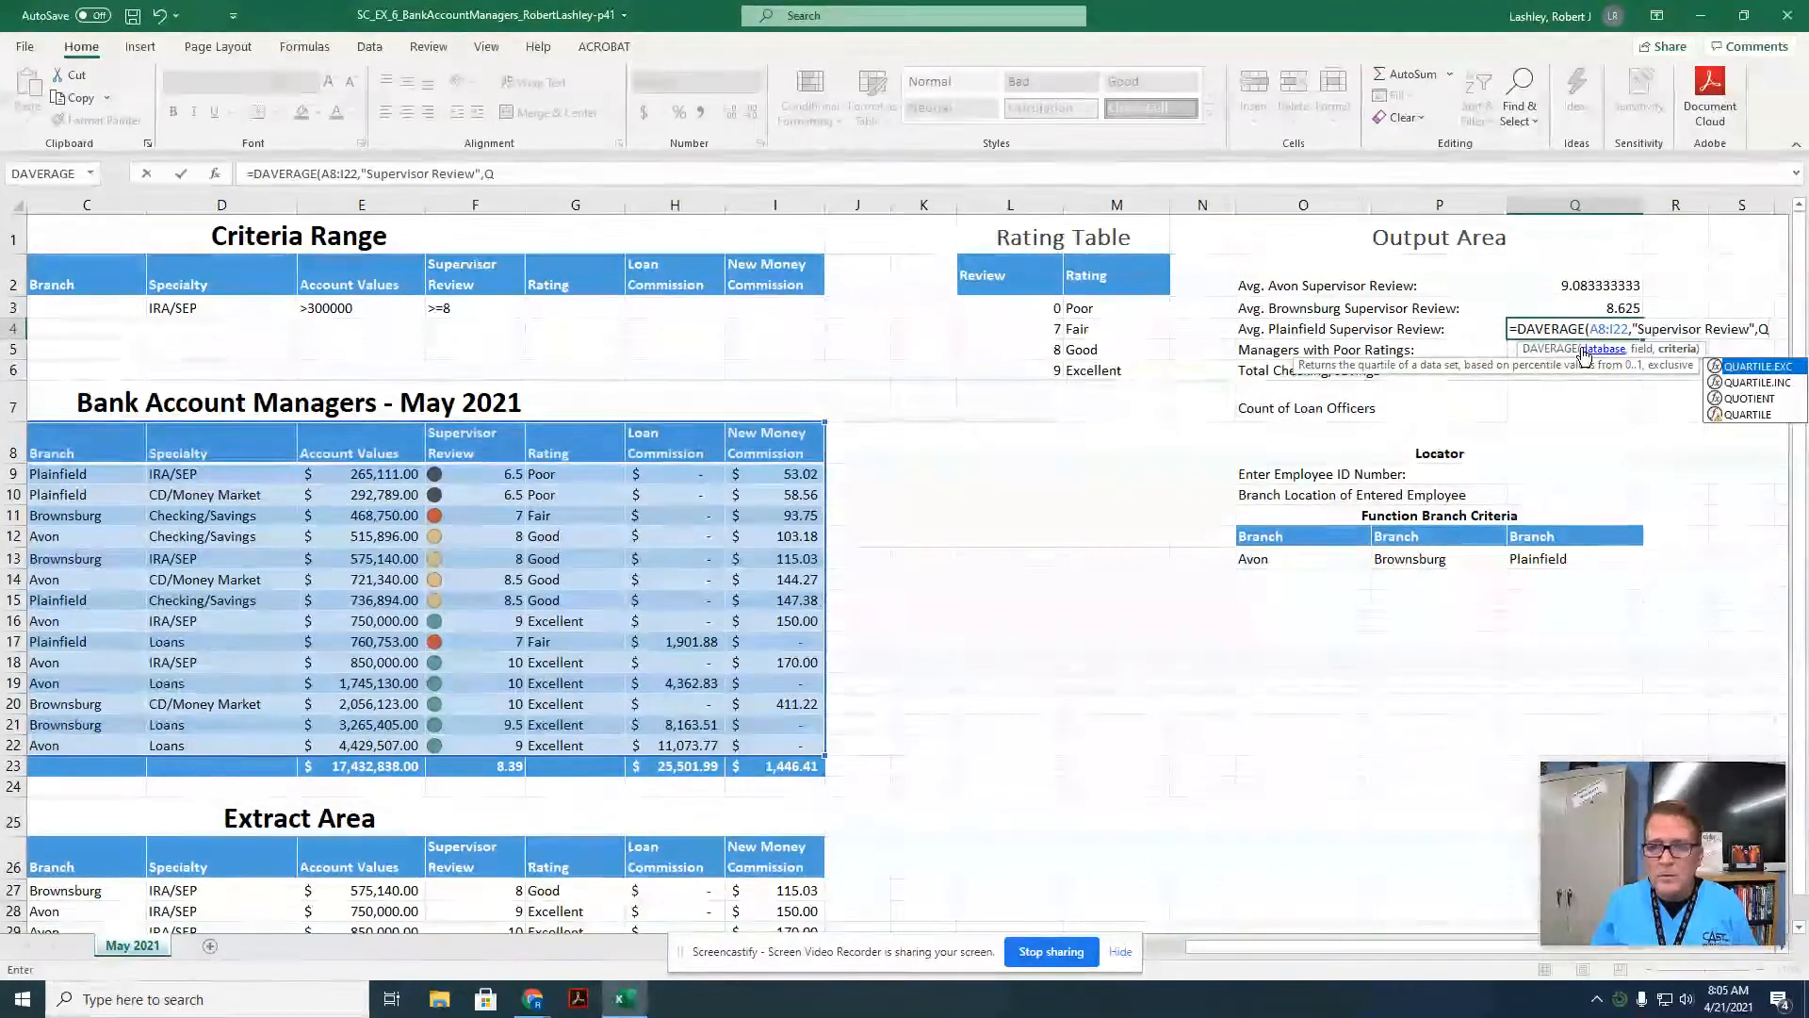
pyautogui.write('12:')
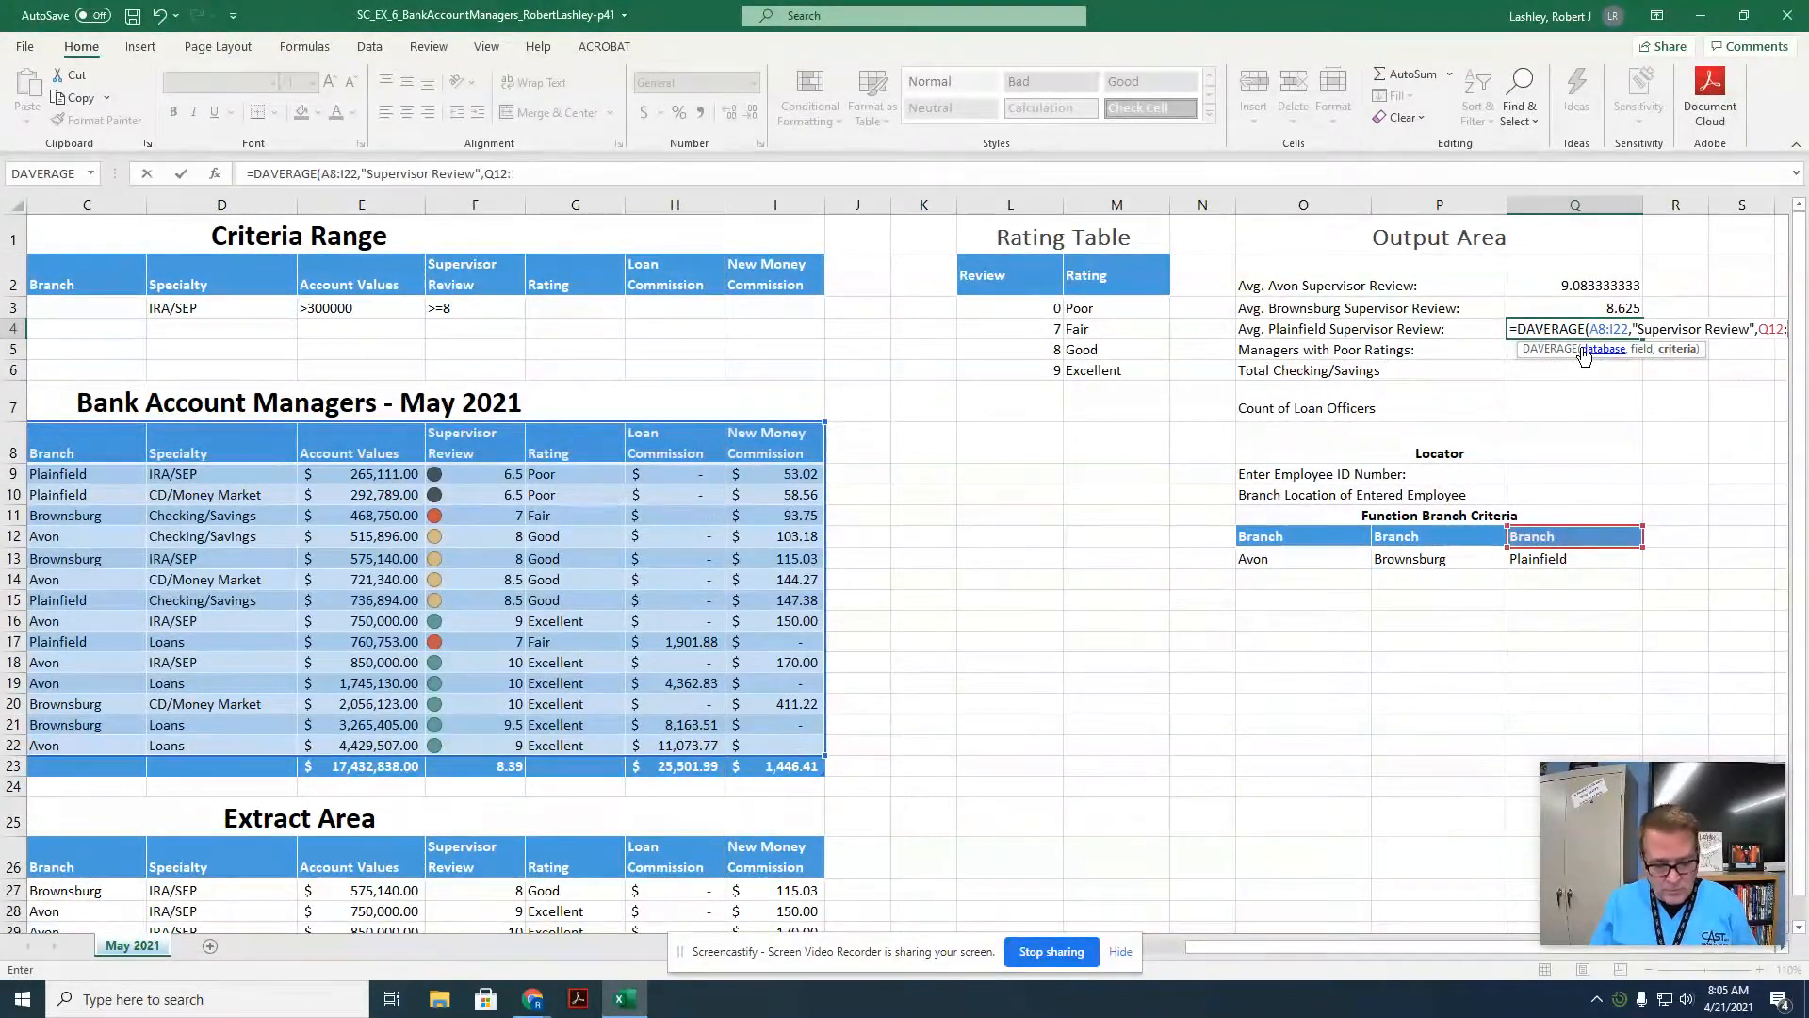
pyautogui.write('13)')
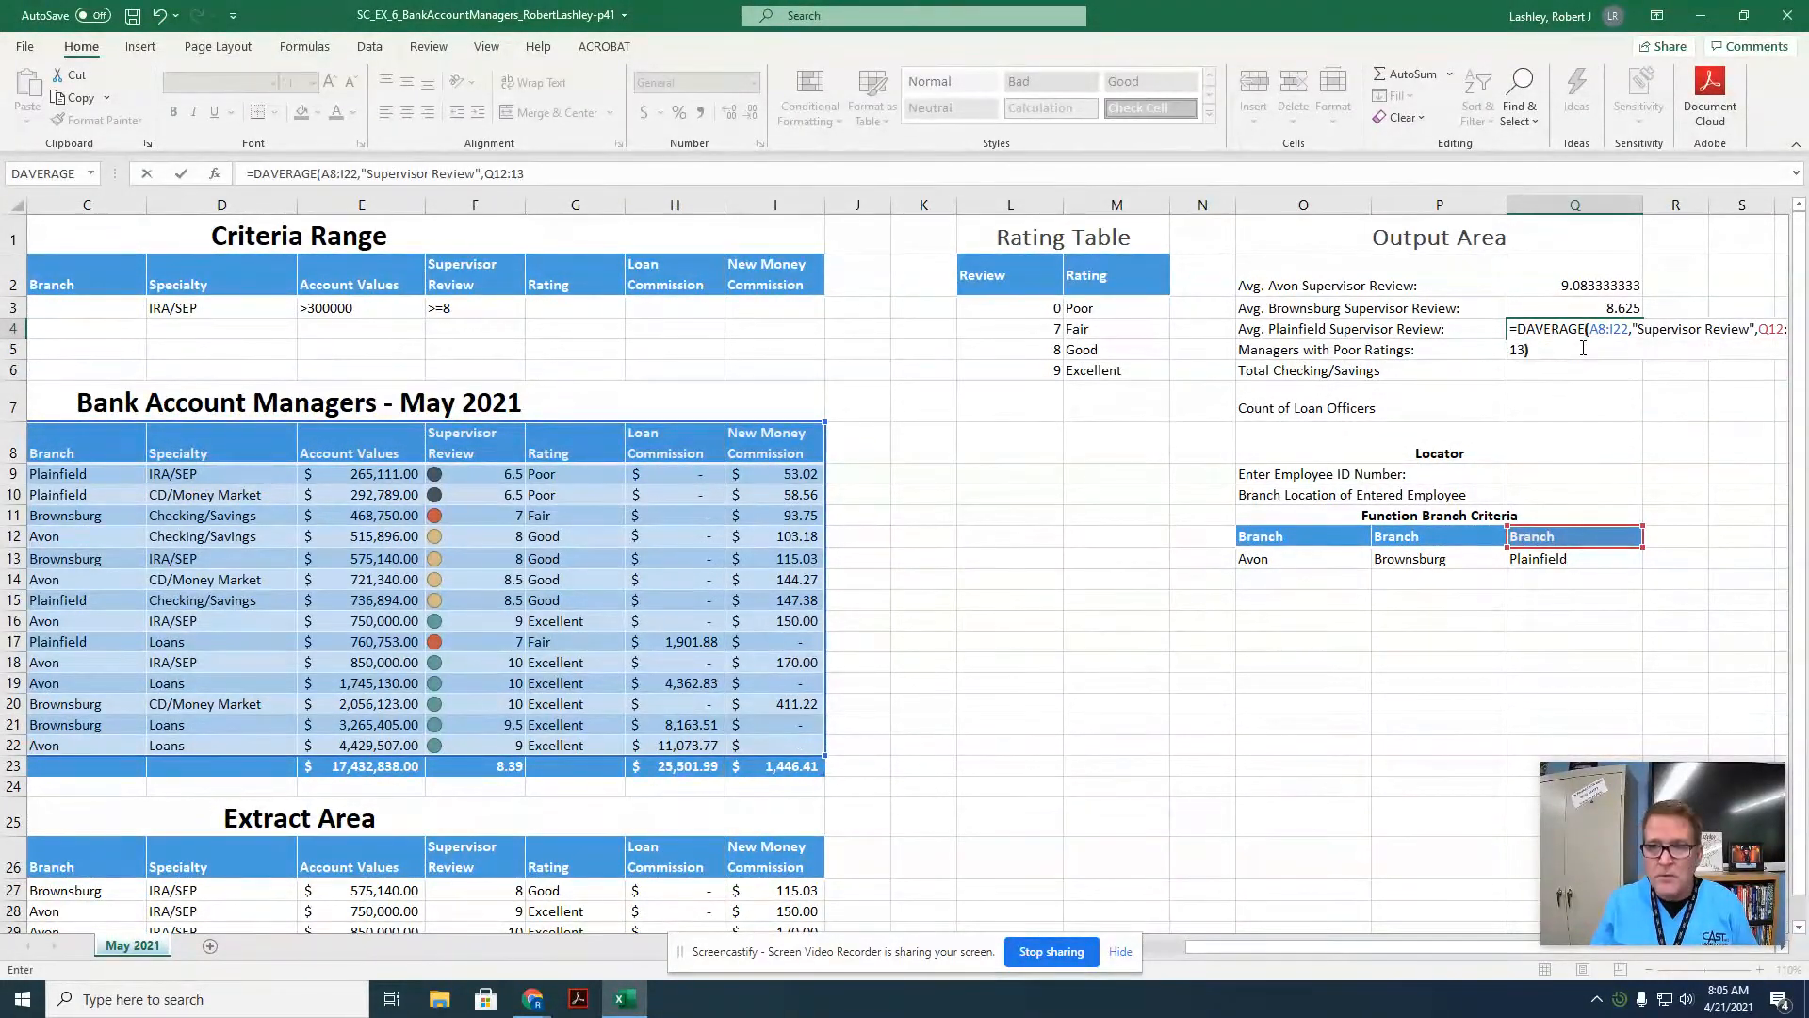
pyautogui.press('BackSpace')
pyautogui.press('BackSpace')
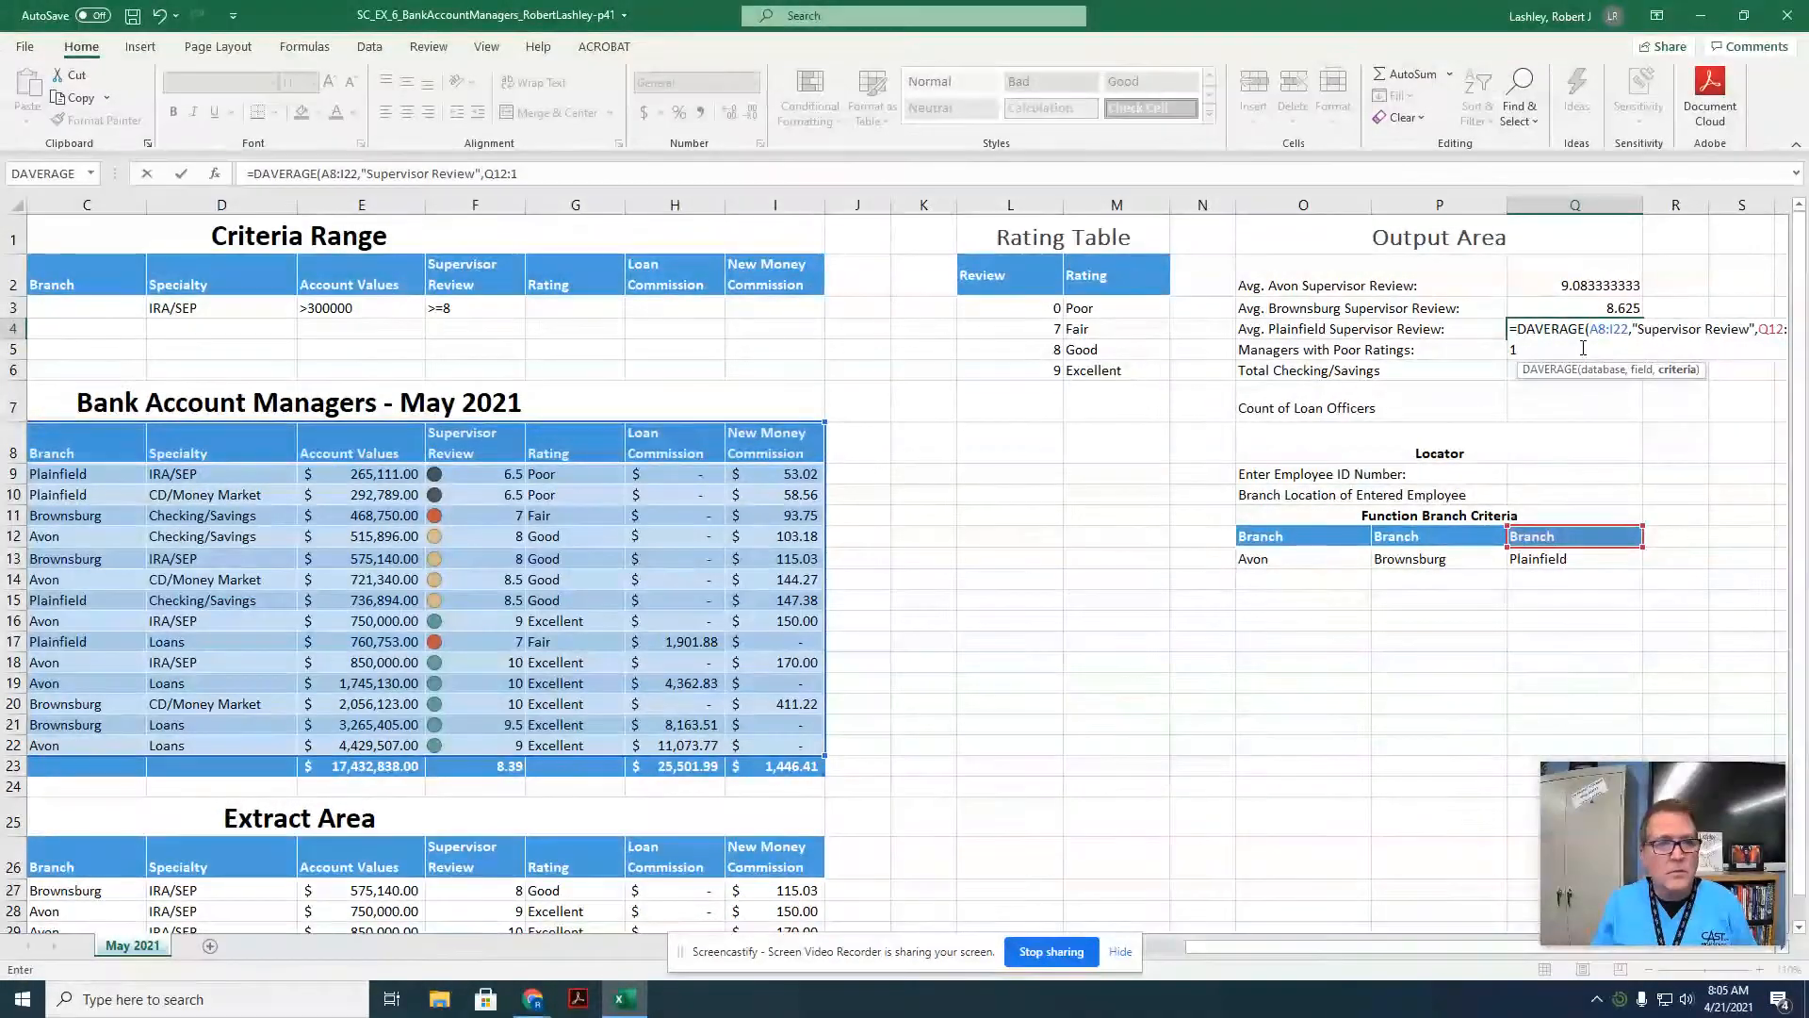
pyautogui.press('BackSpace')
pyautogui.write('Q1')
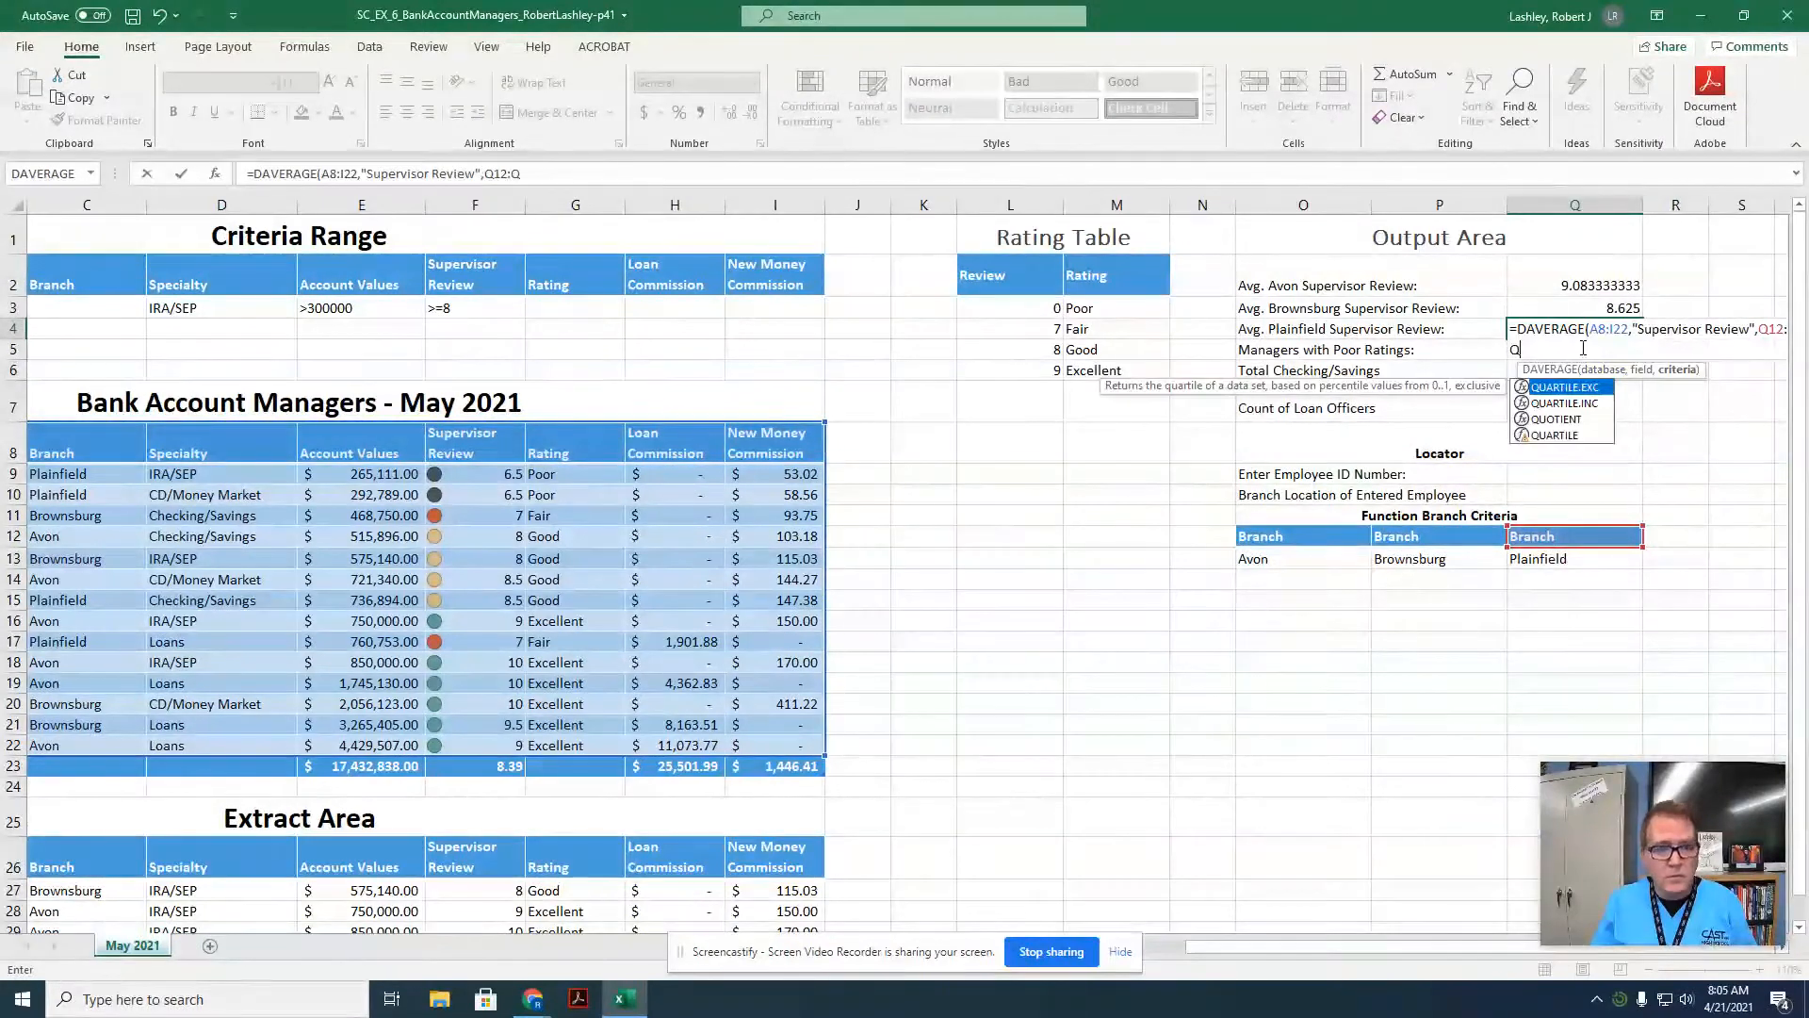
pyautogui.write('3)')
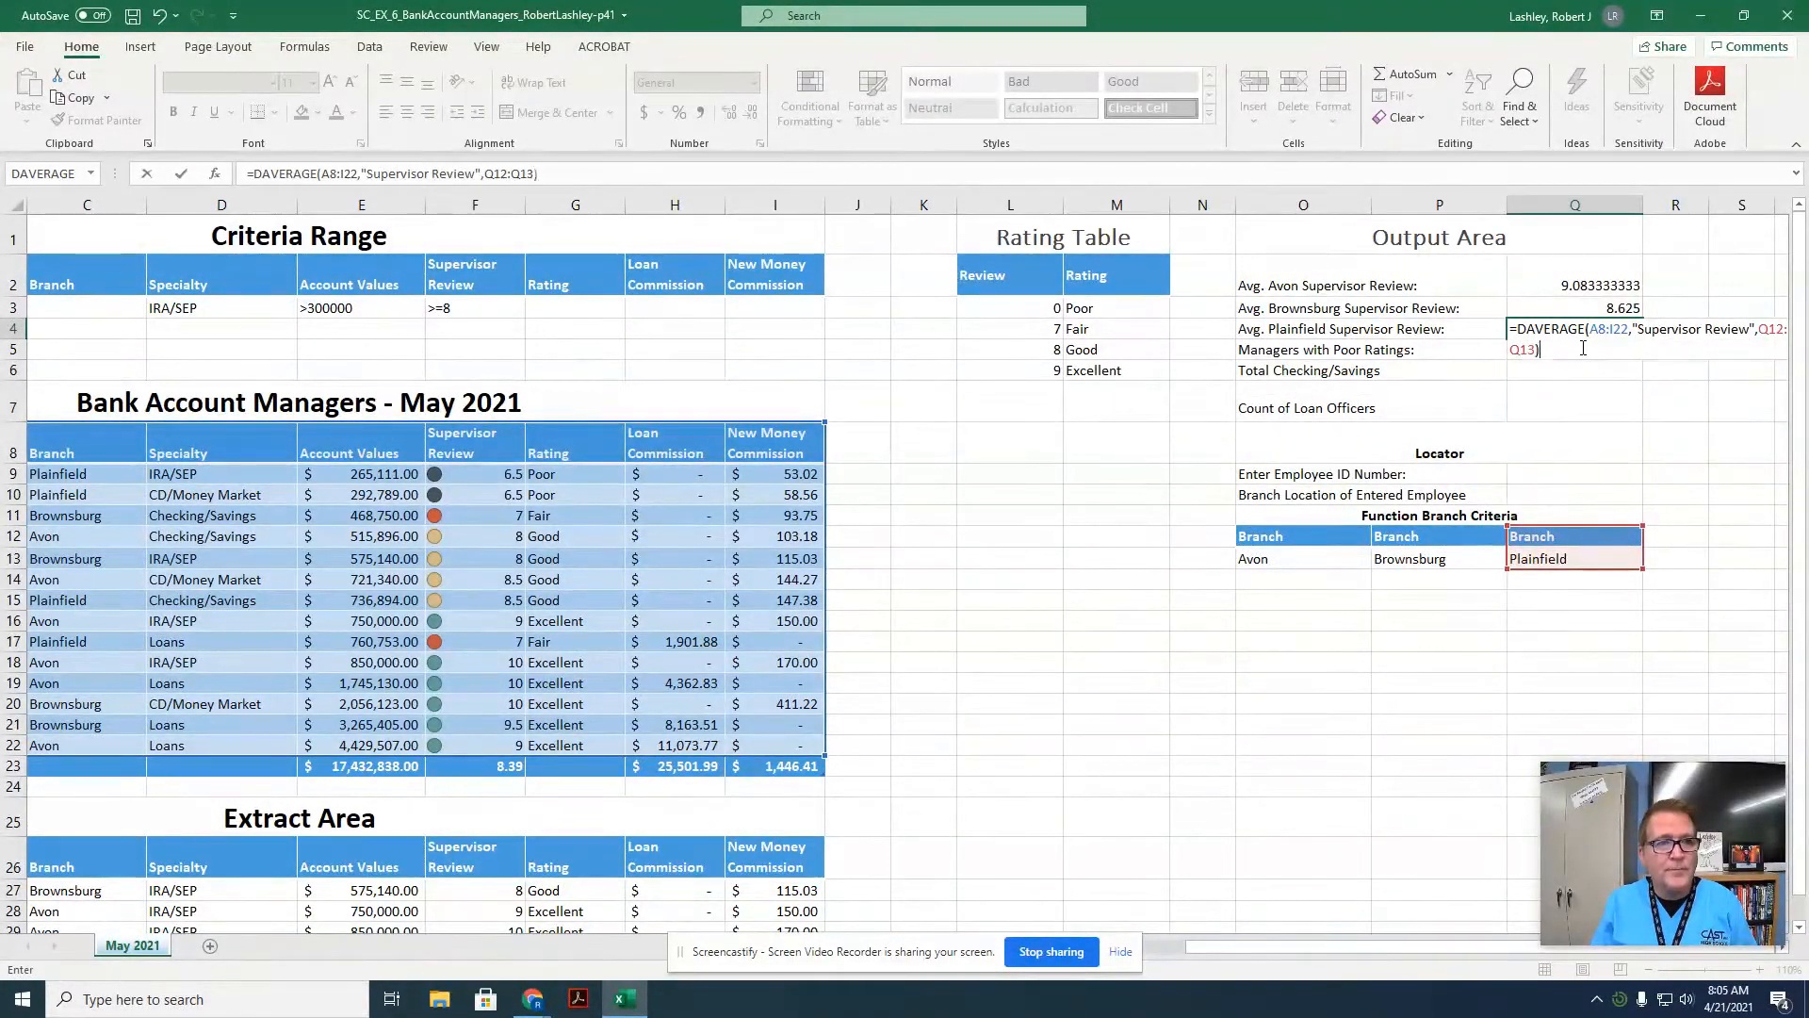
pyautogui.press('Return')
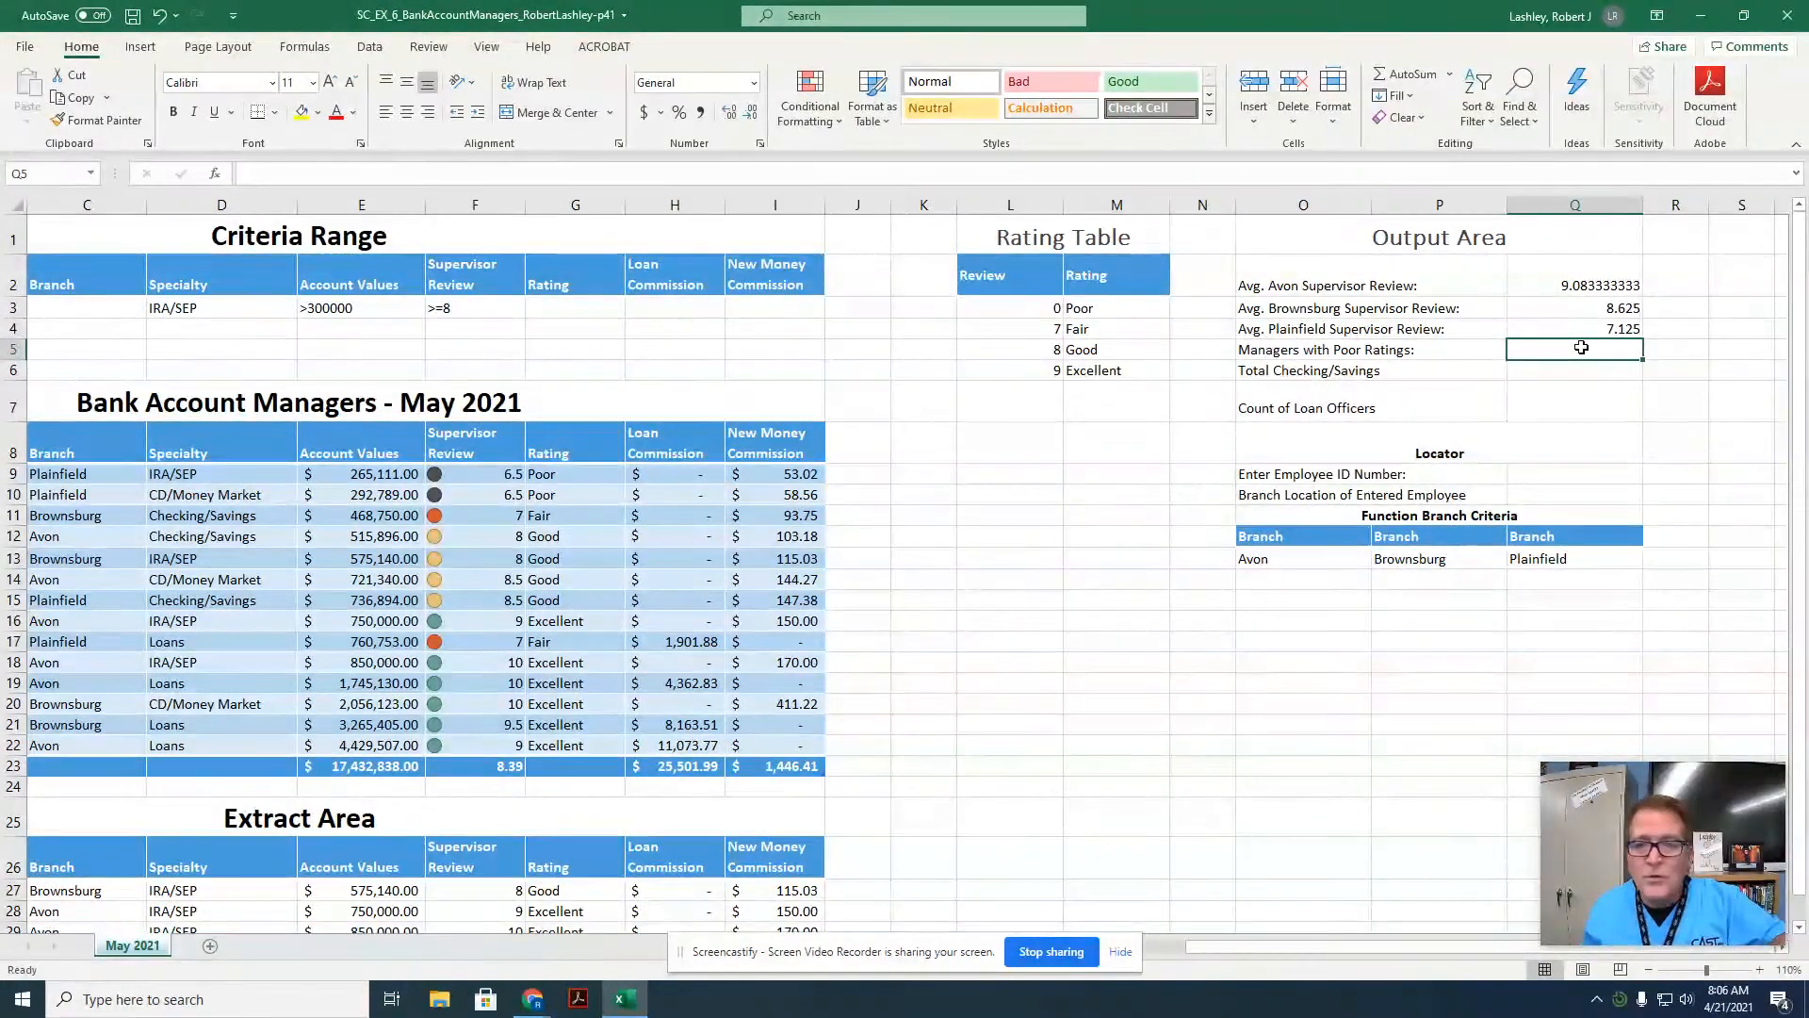
# Format the three average supervisor reviews in Q2:Q4 as Number with two decimal places.
pyautogui.moveTo(1584, 280); pyautogui.dragTo(1583, 330)
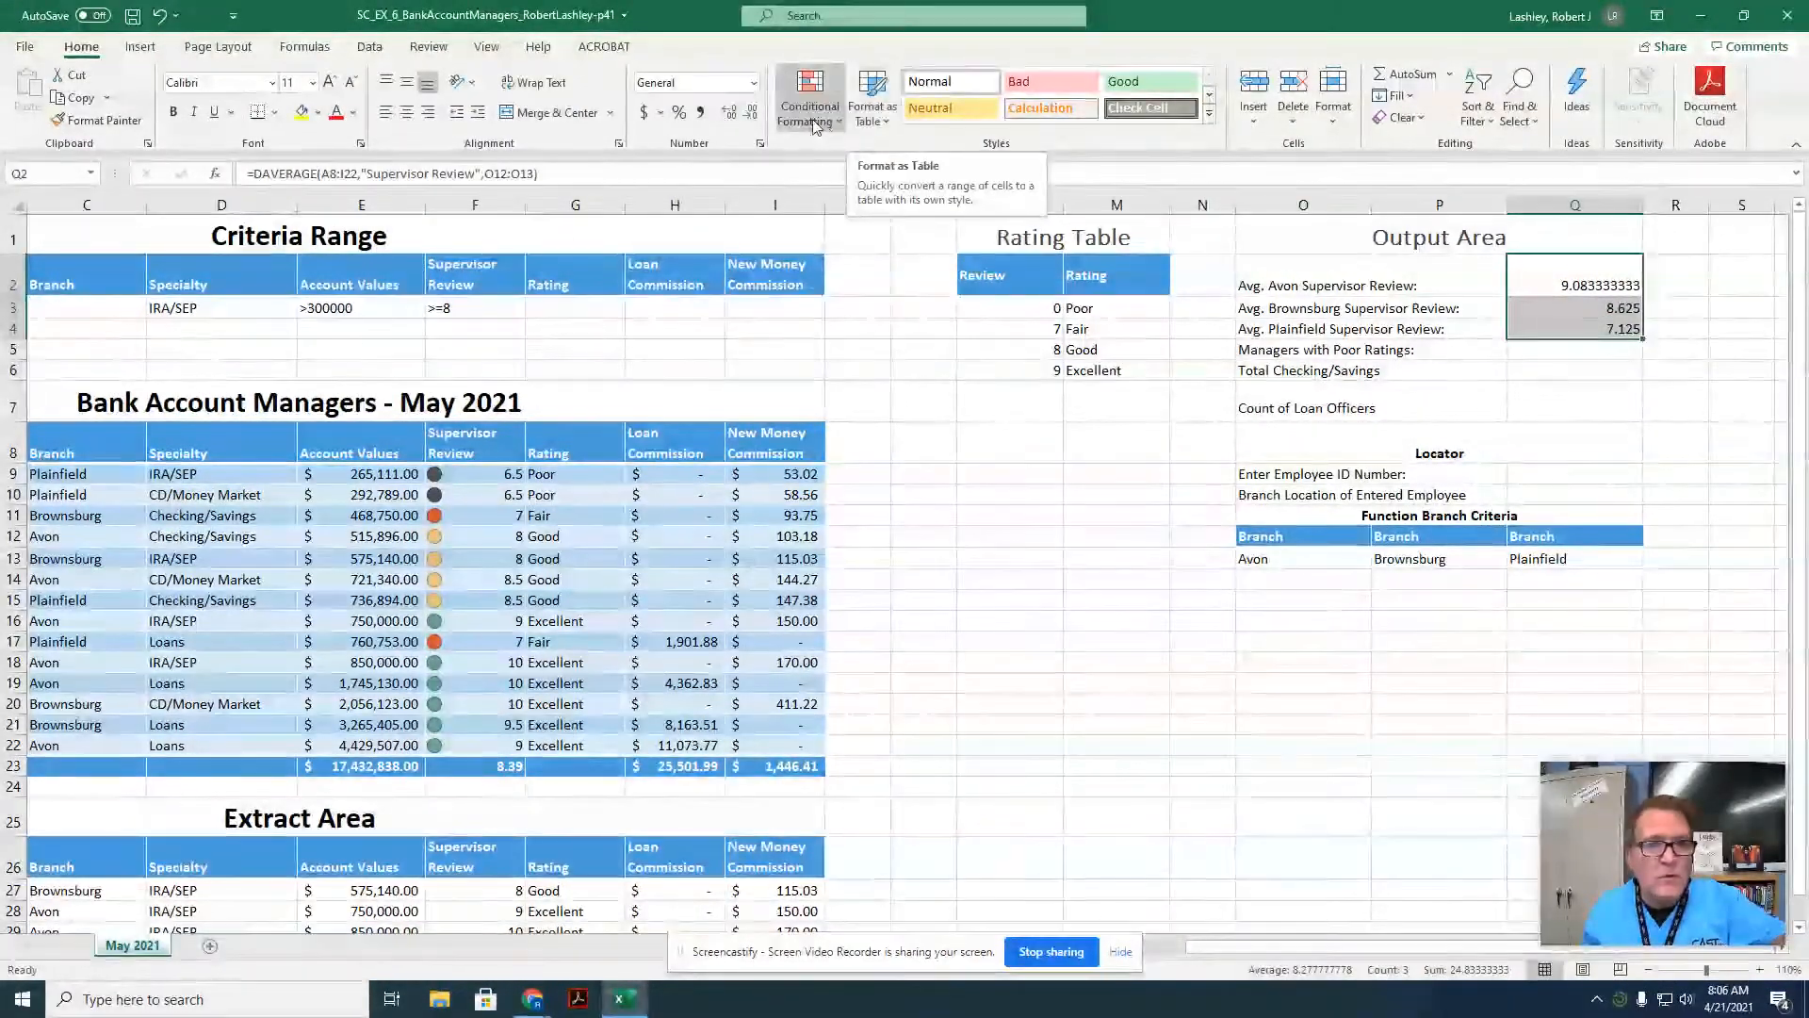
pyautogui.click(761, 144)
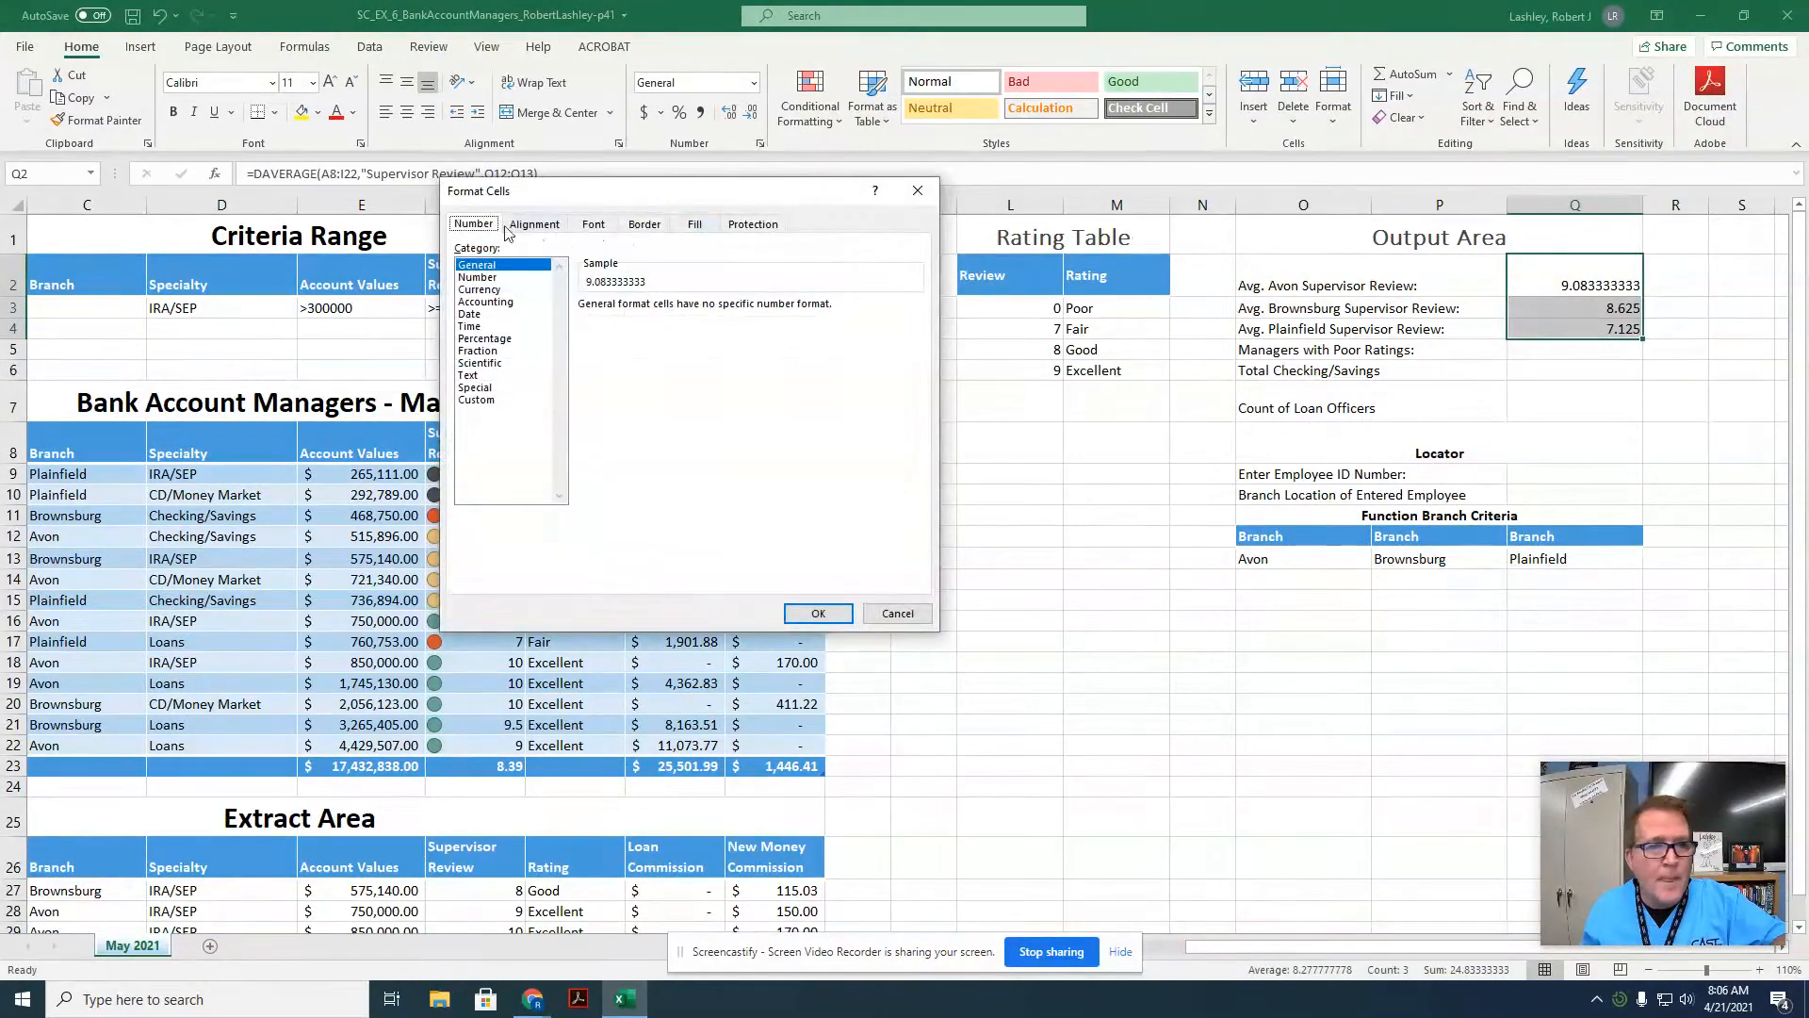
pyautogui.click(504, 277)
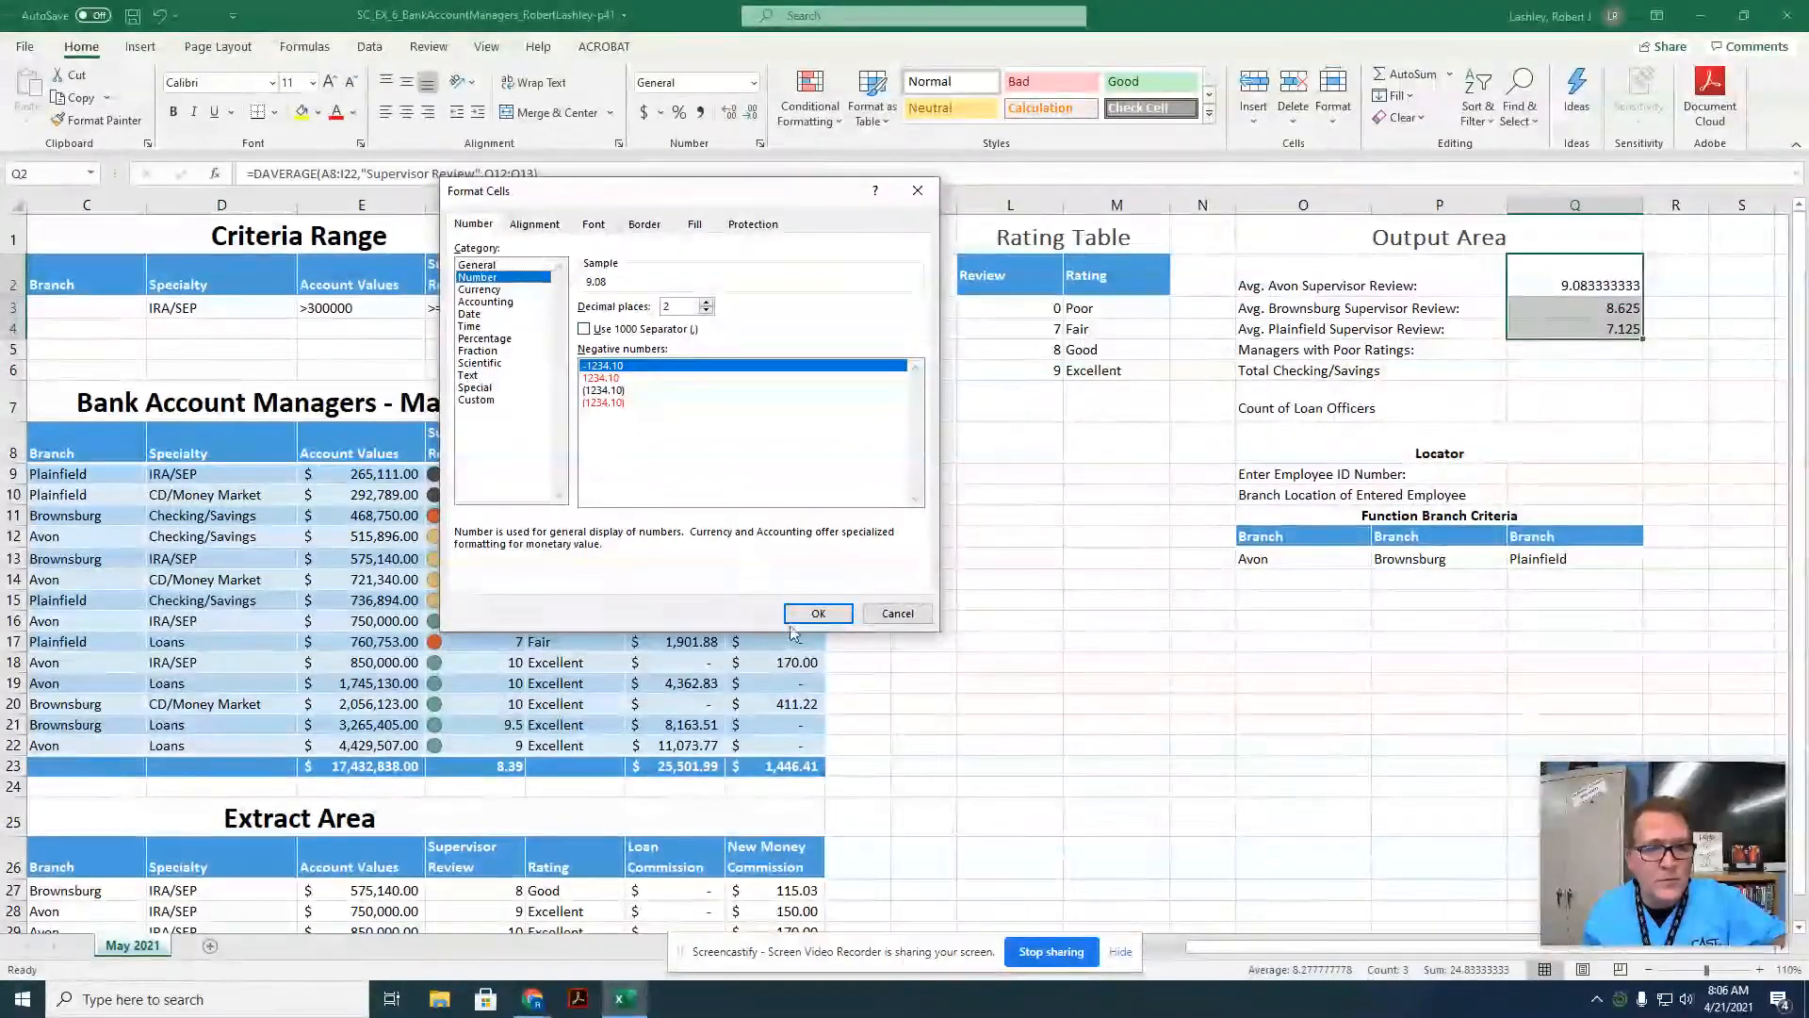
pyautogui.click(818, 614)
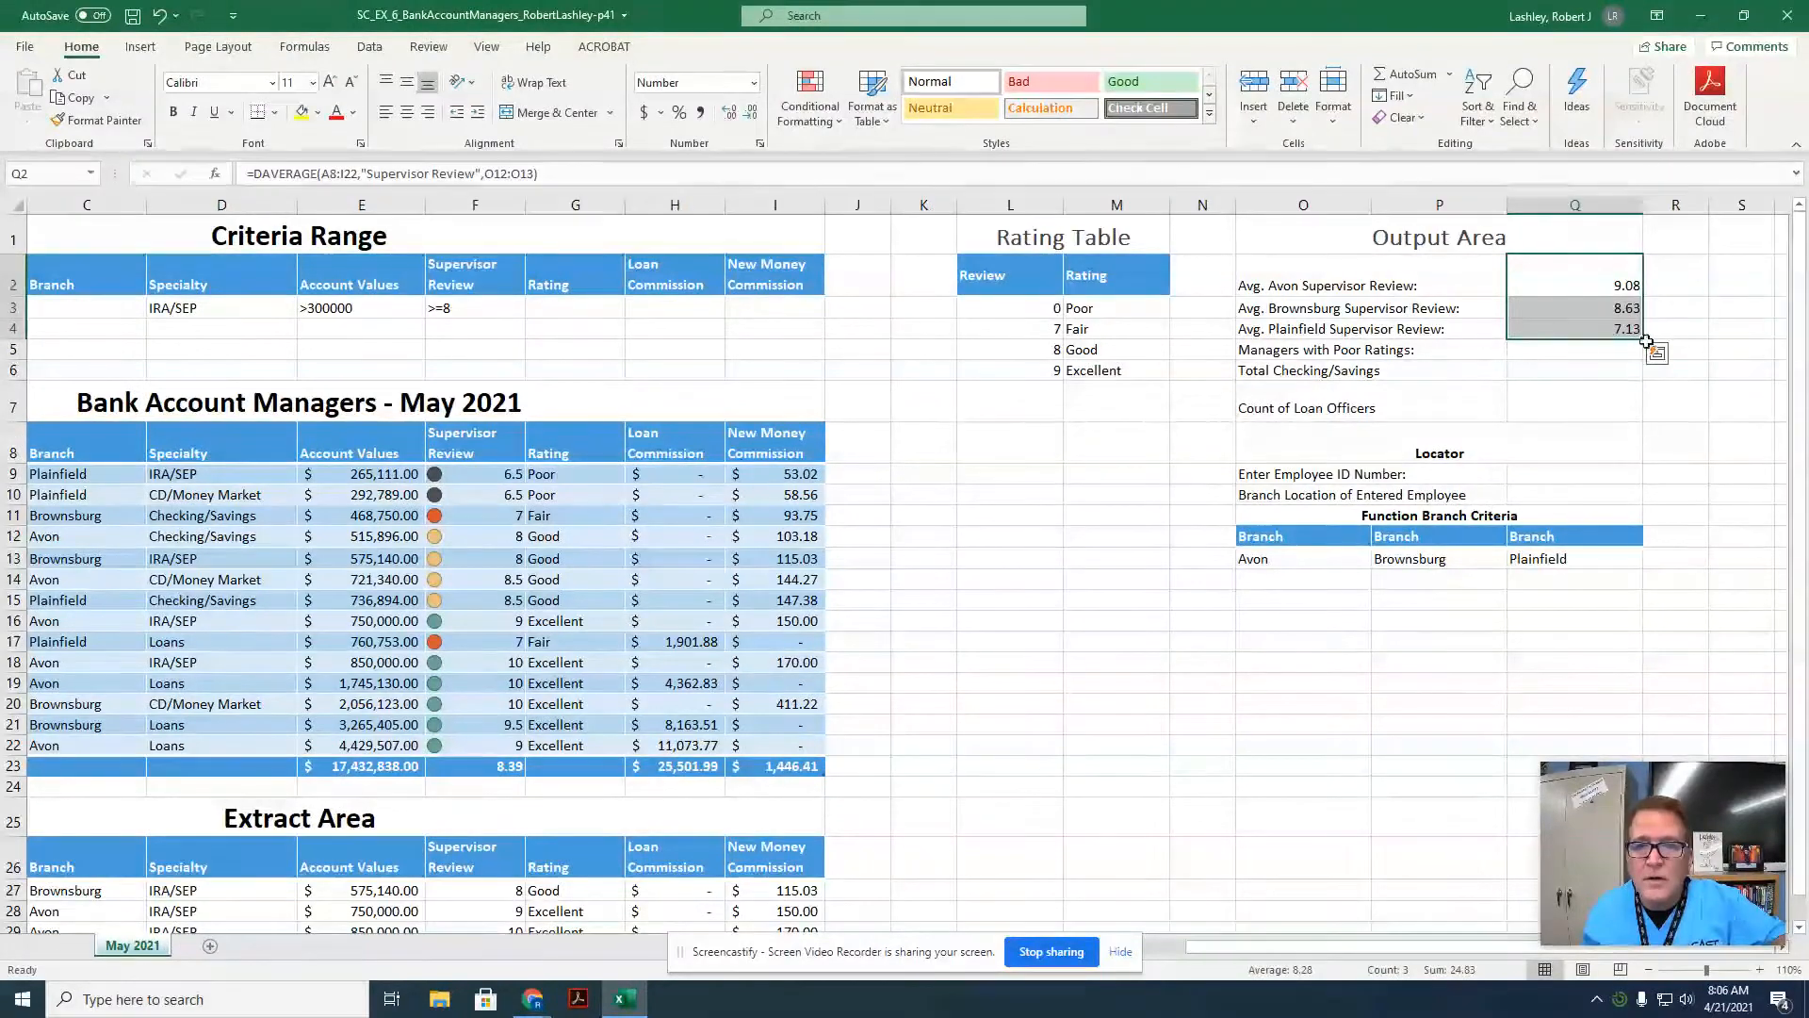
pyautogui.click(1572, 363)
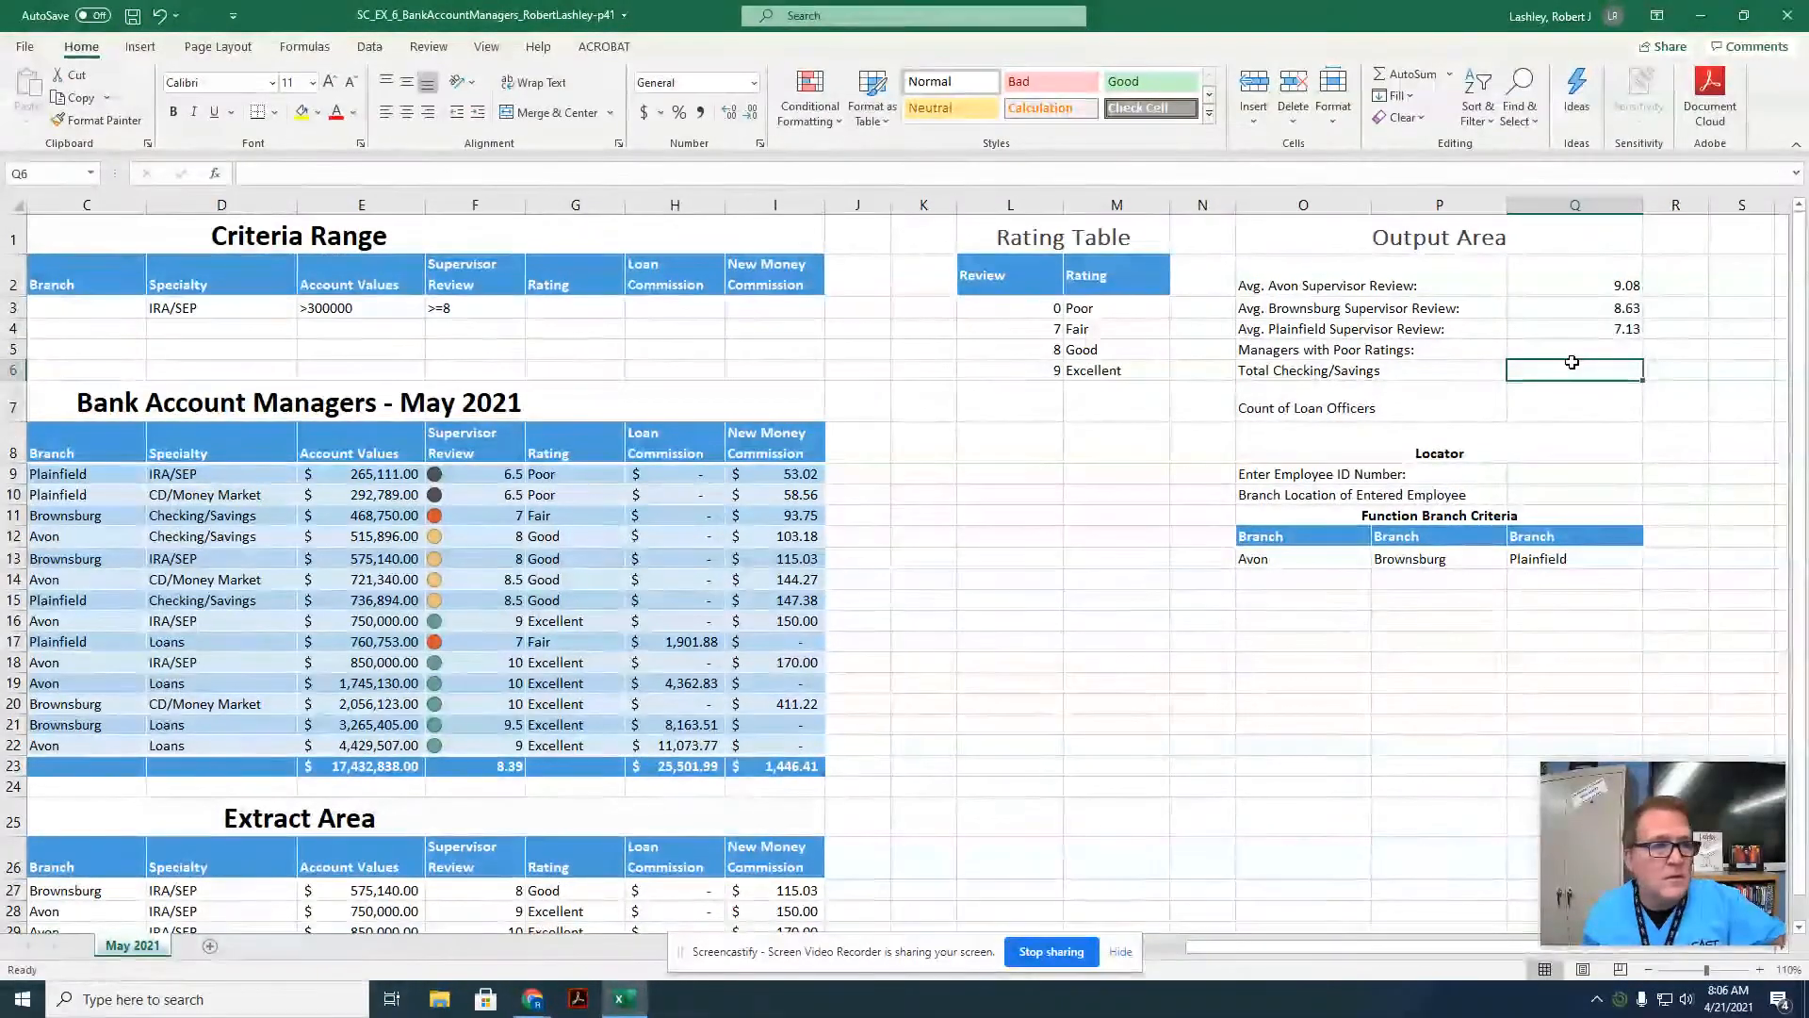
pyautogui.click(1564, 328)
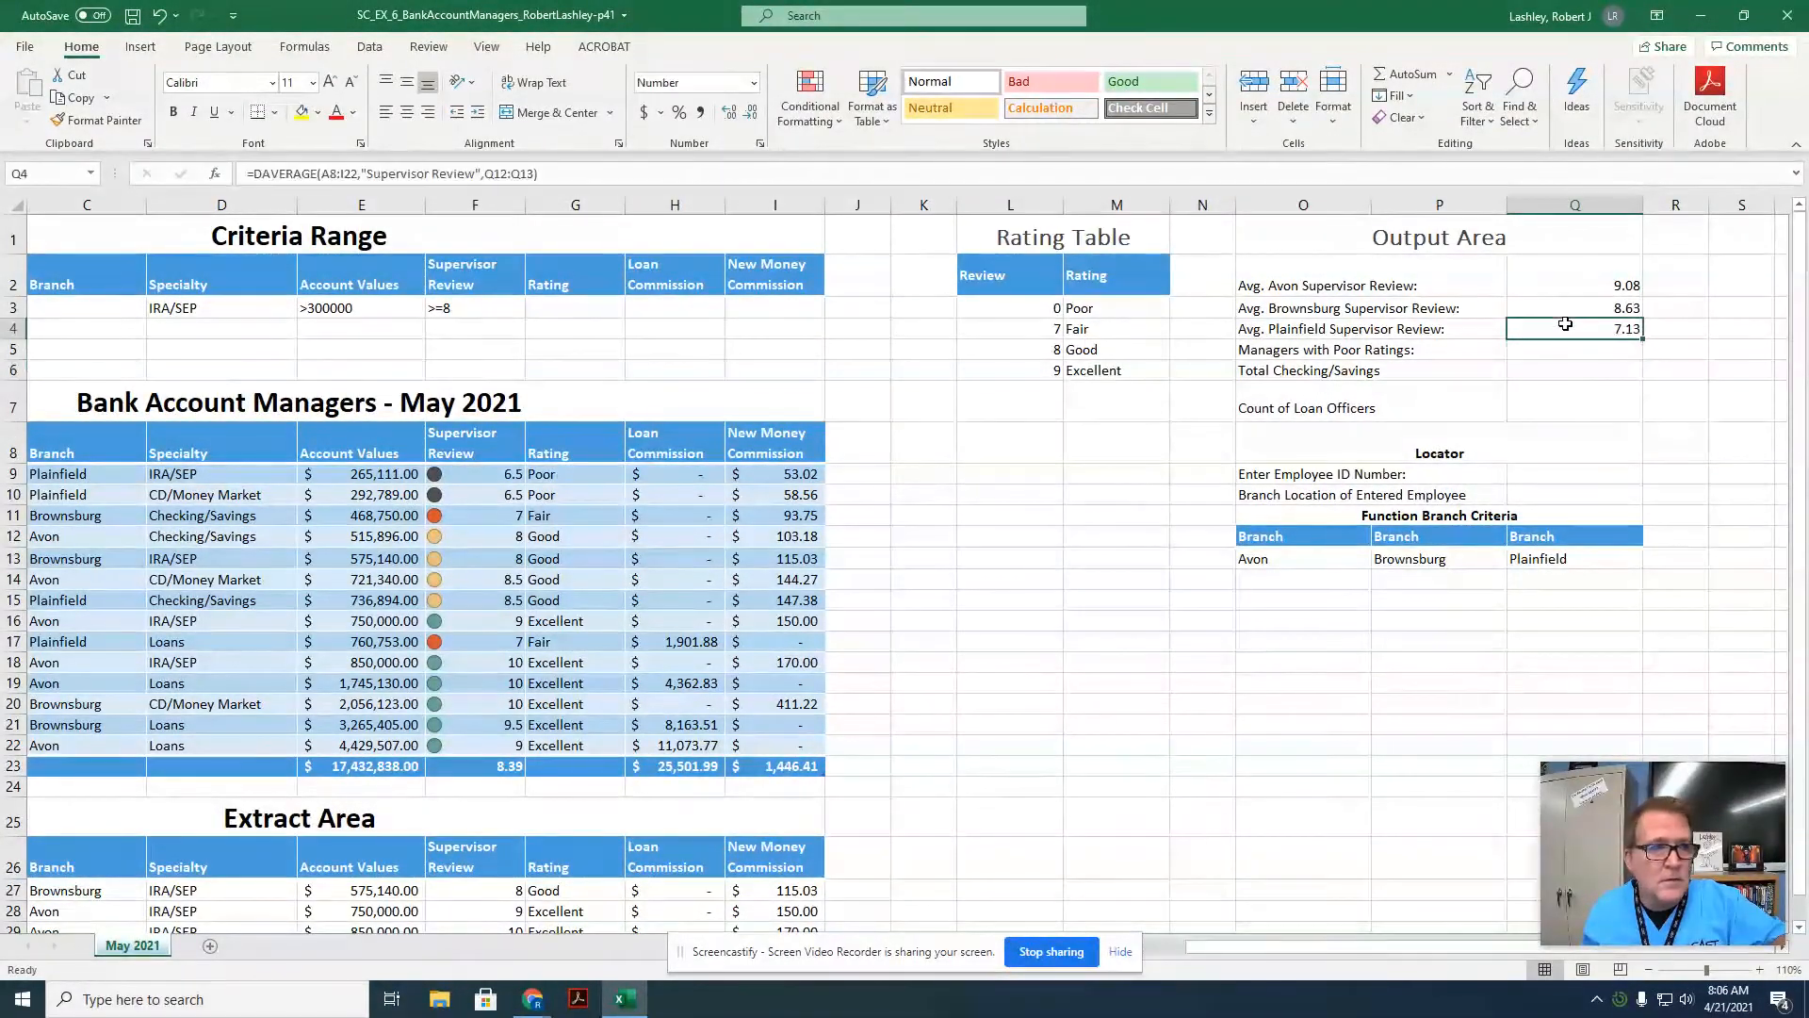
# In Q5, begin a DCOUNT formula for the managers with poor ratings, with A8:I22 as the database argument.
pyautogui.click(1563, 352)
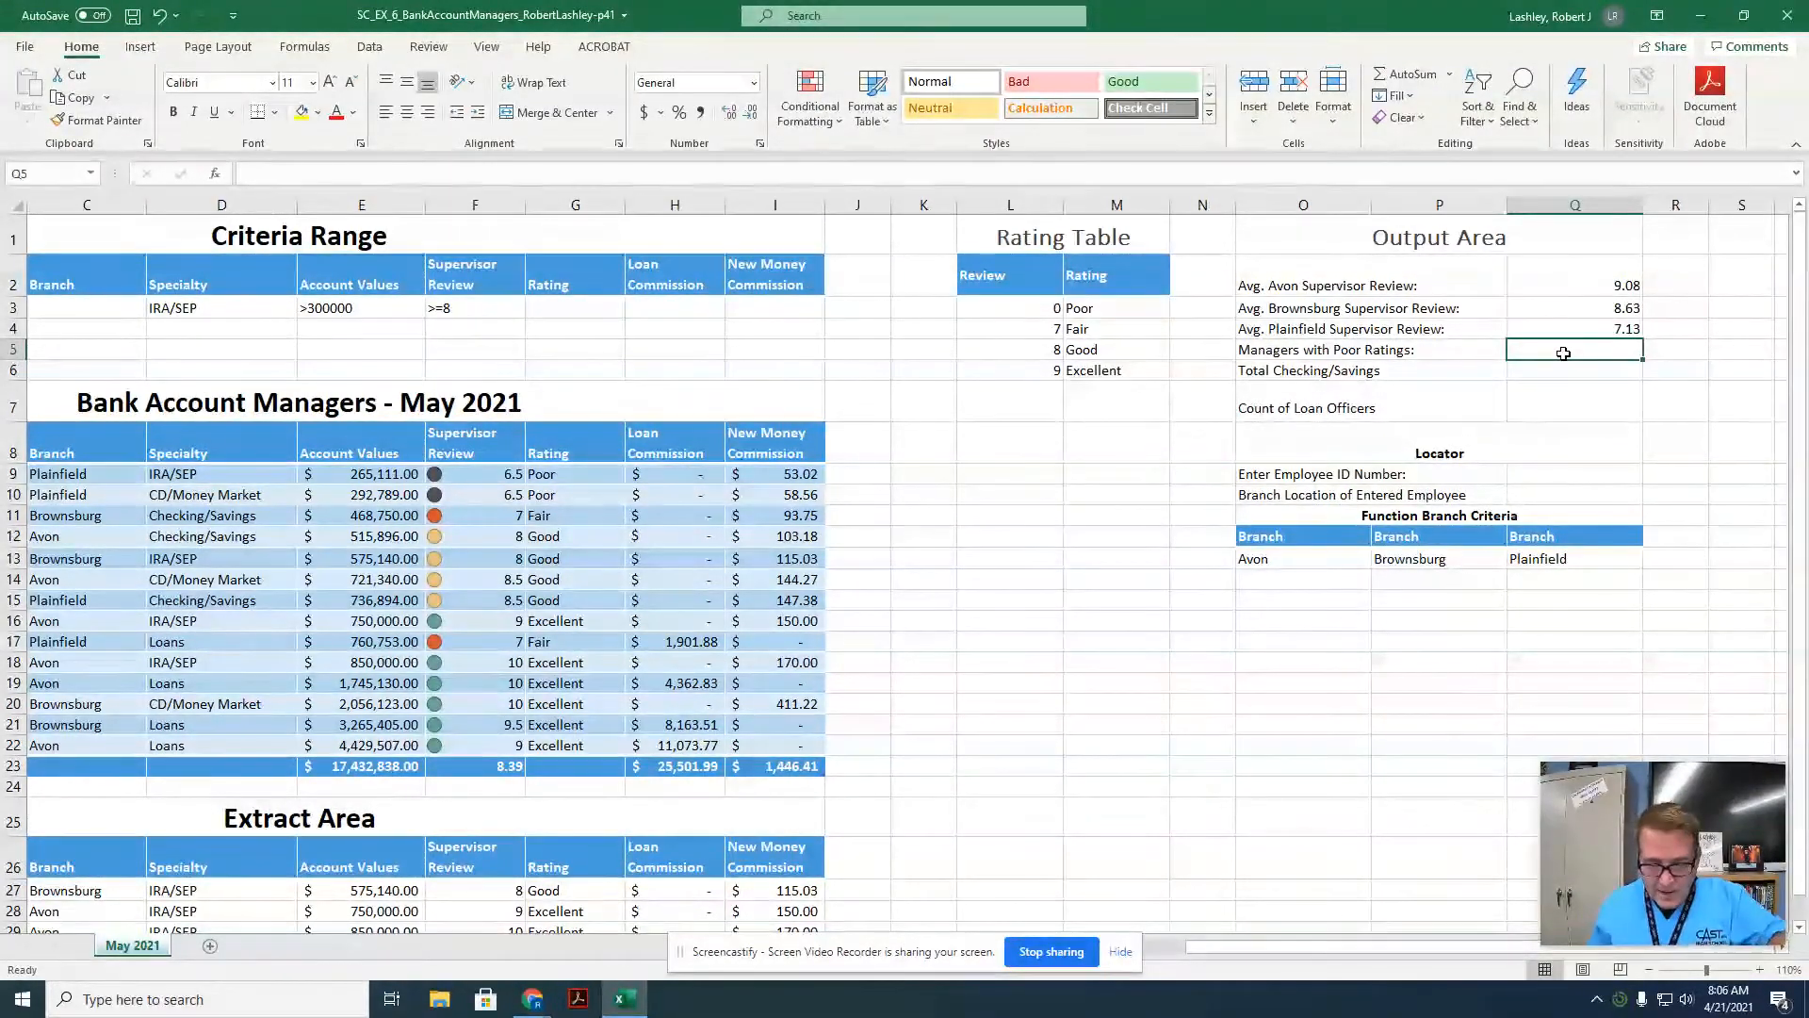
pyautogui.write('=dc')
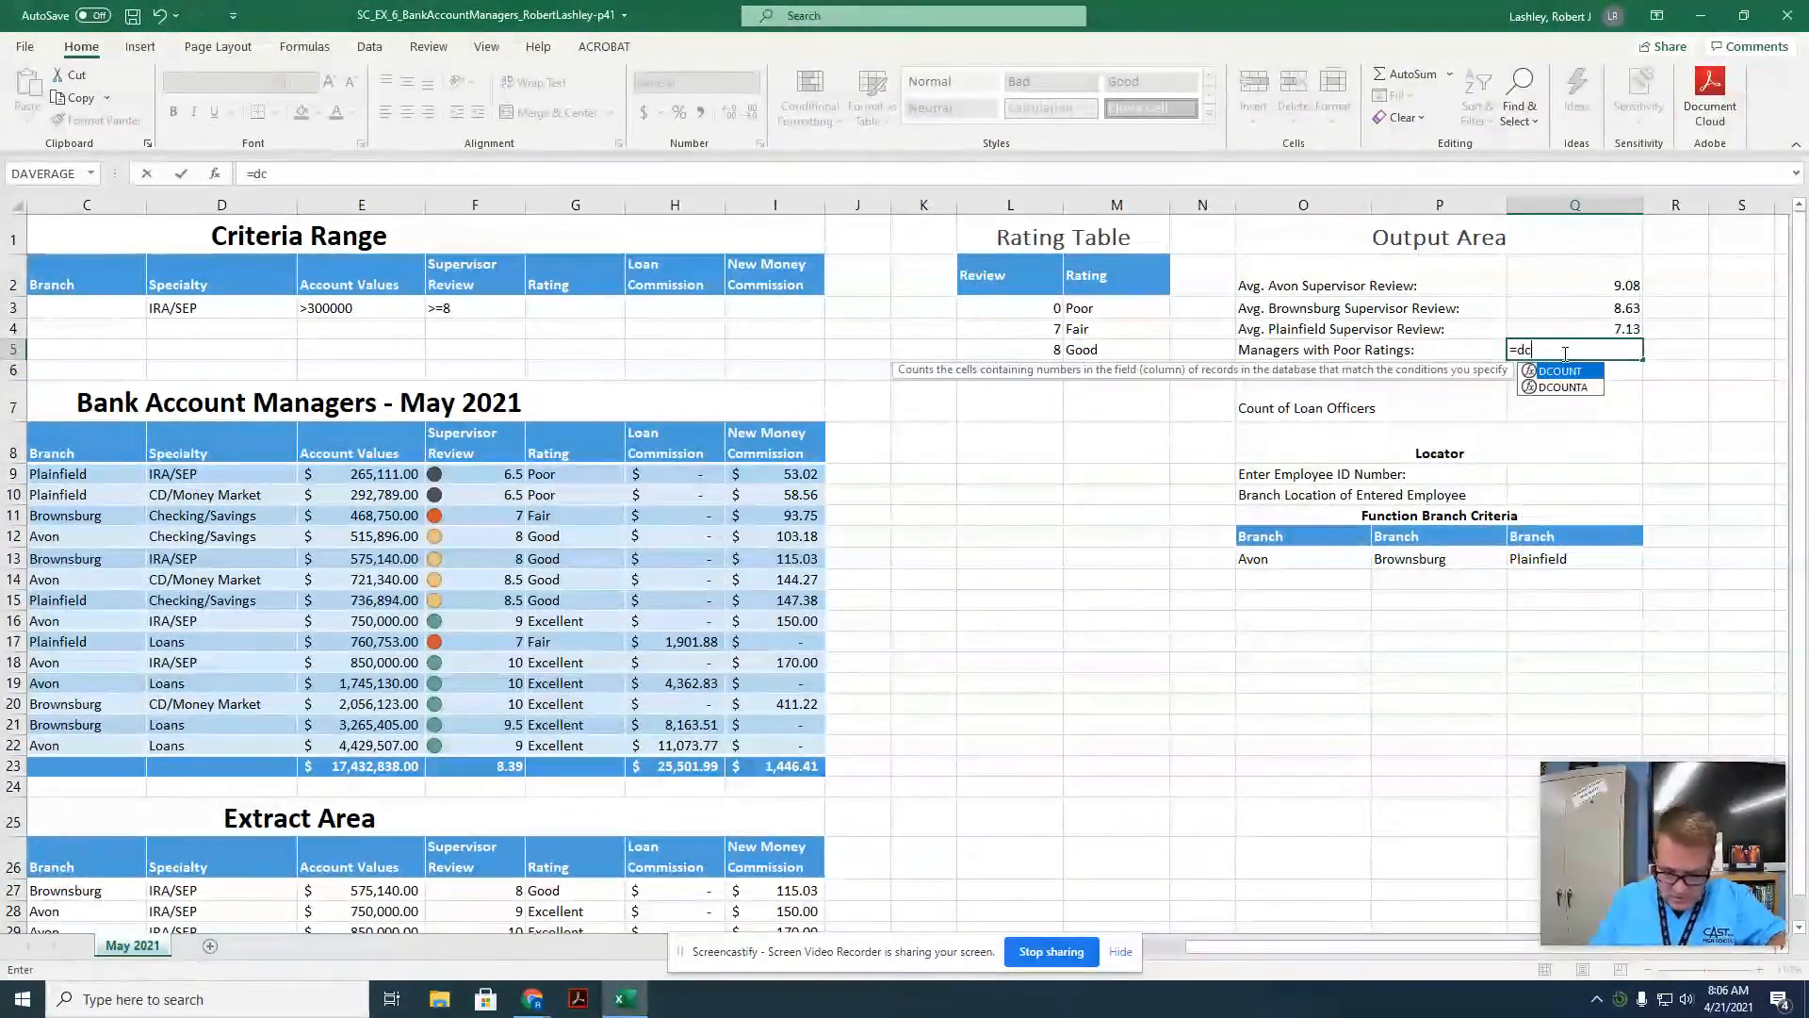
pyautogui.write('ount')
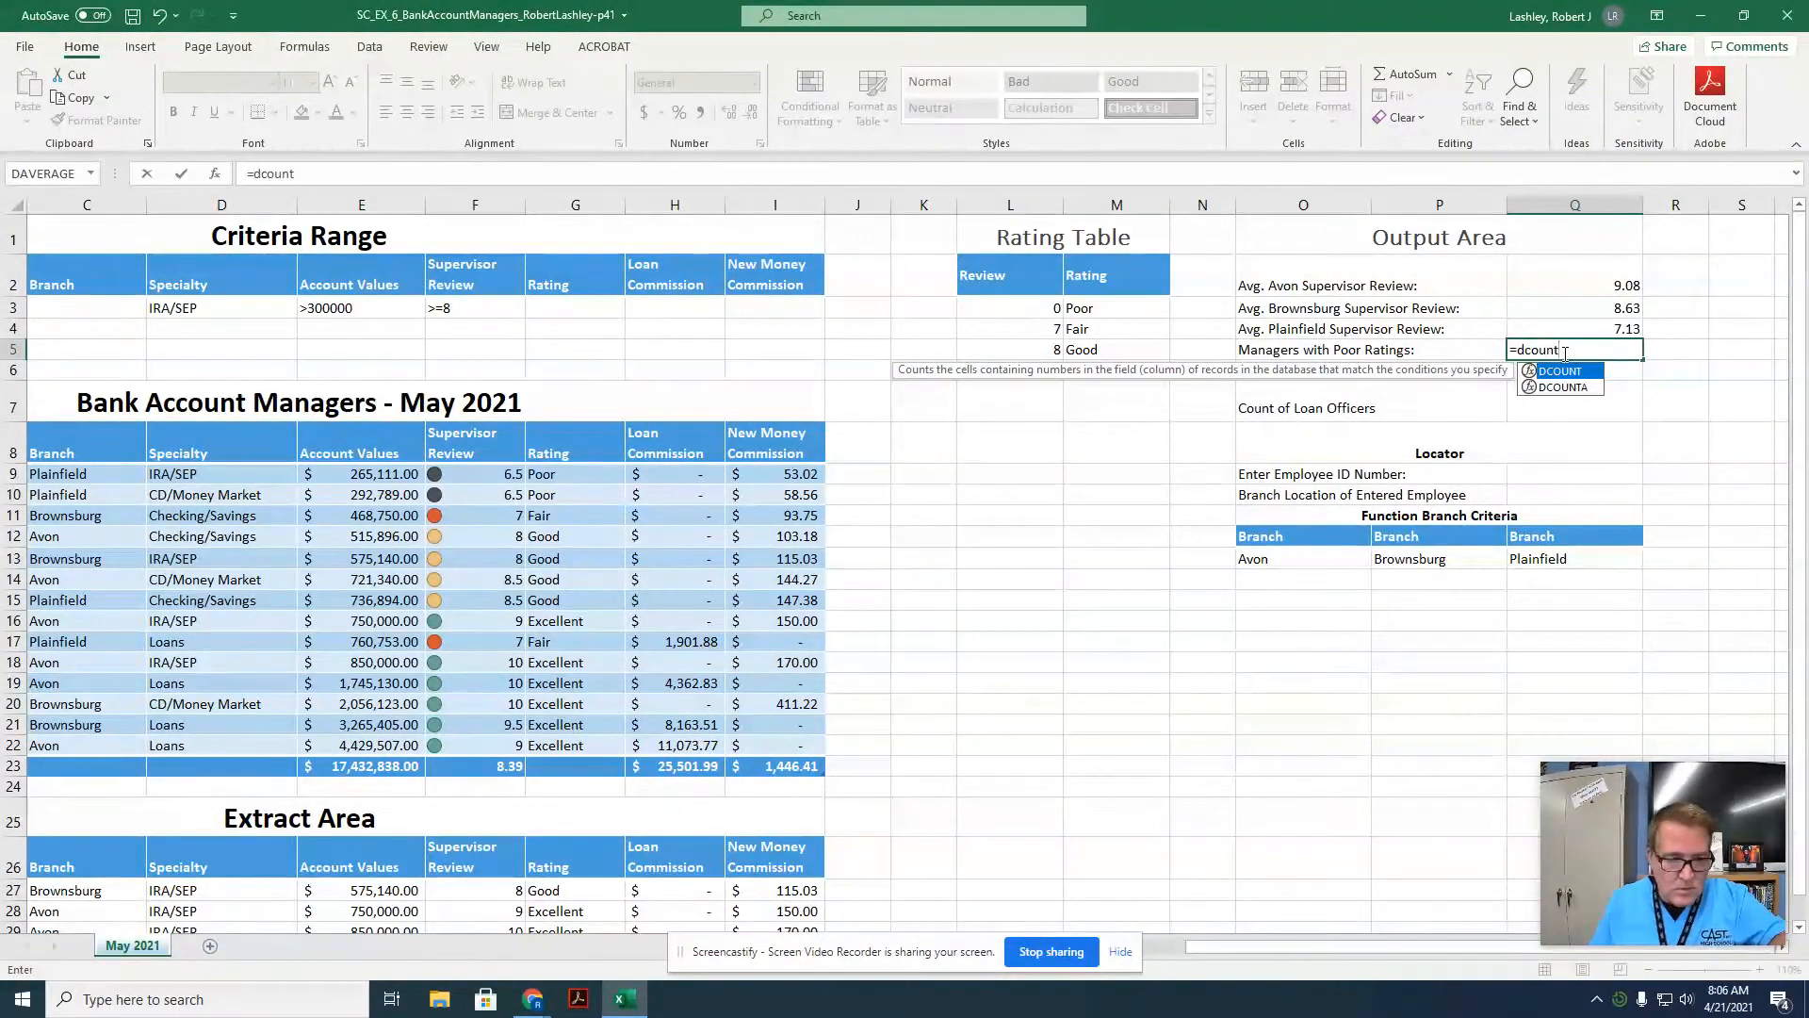
pyautogui.write('(')
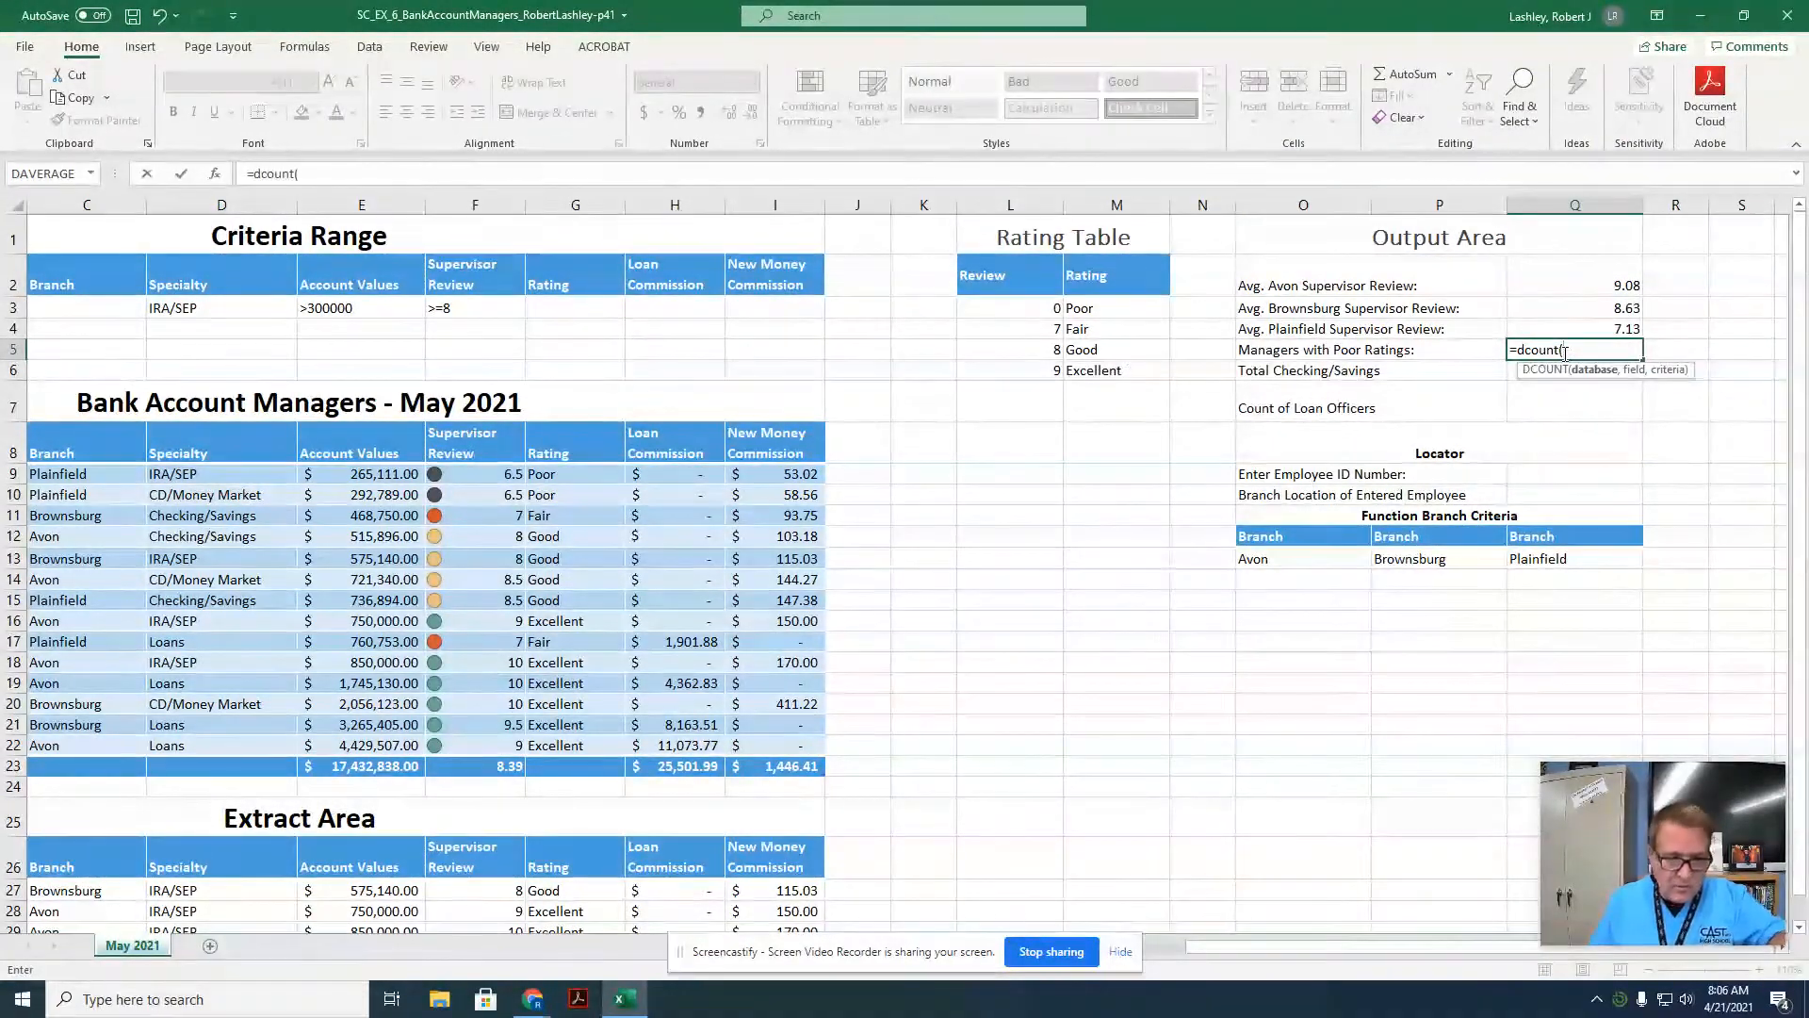
pyautogui.write('A')
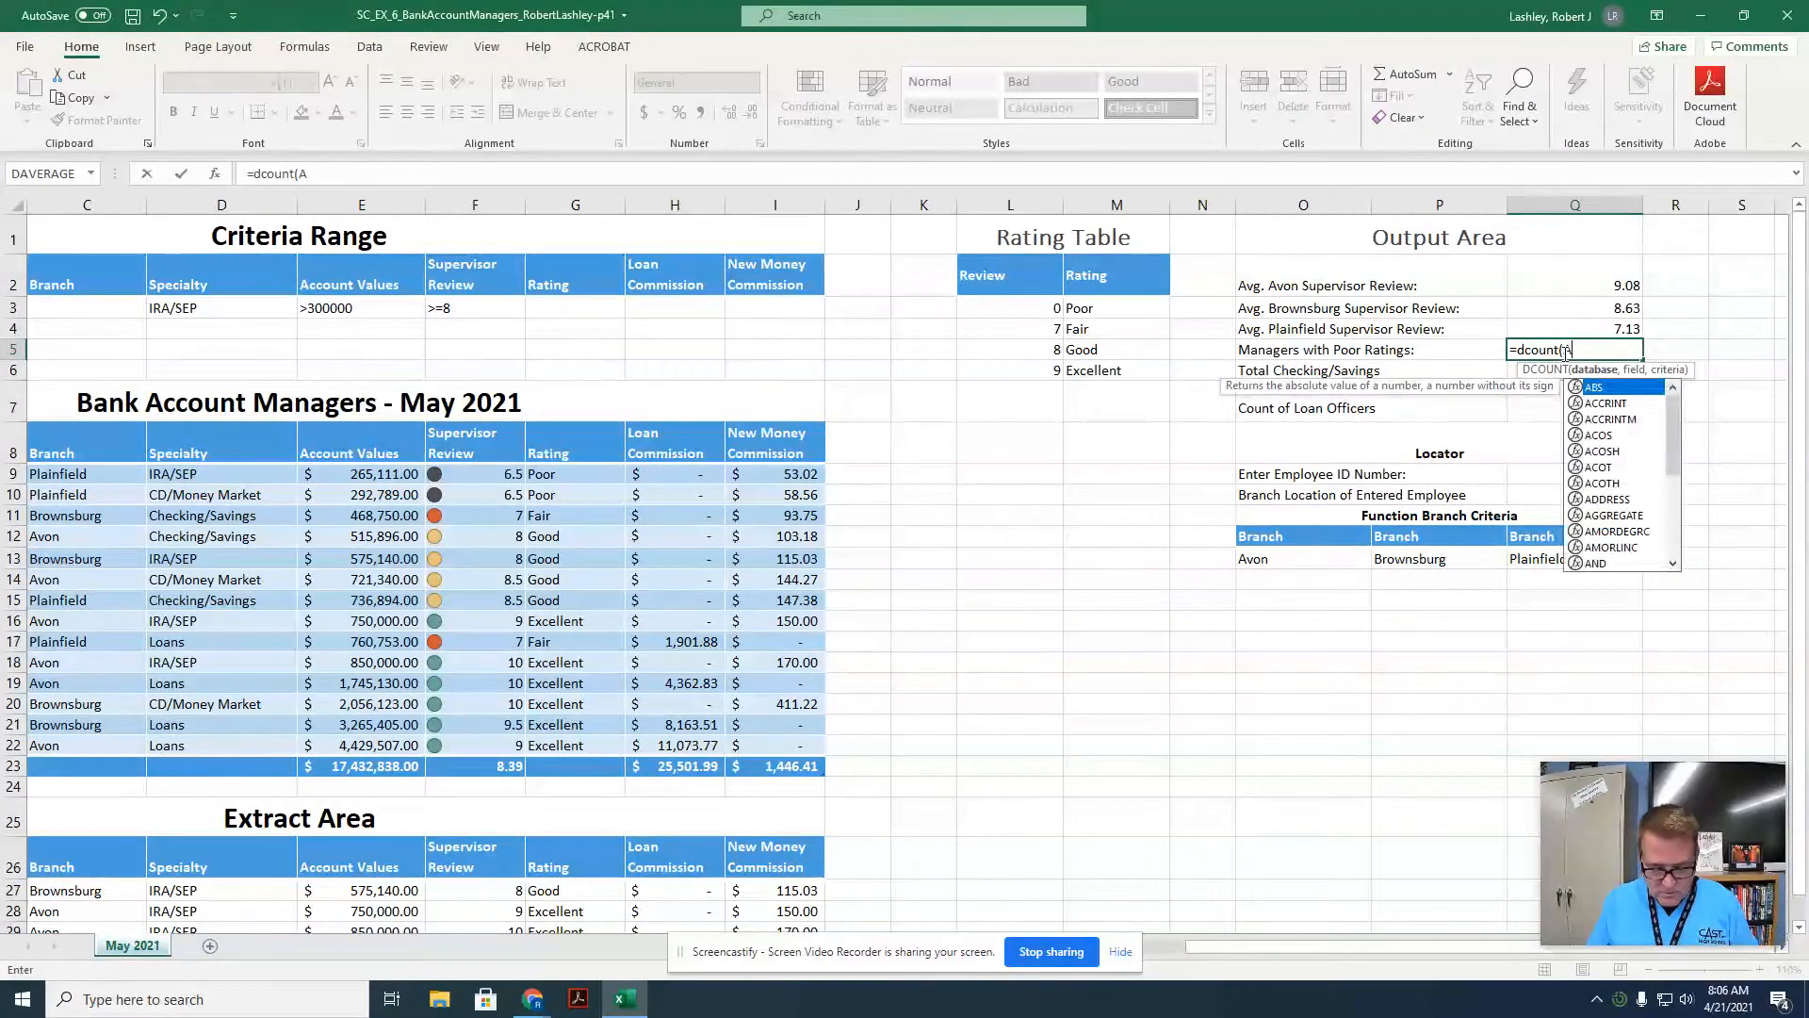
pyautogui.write('8:')
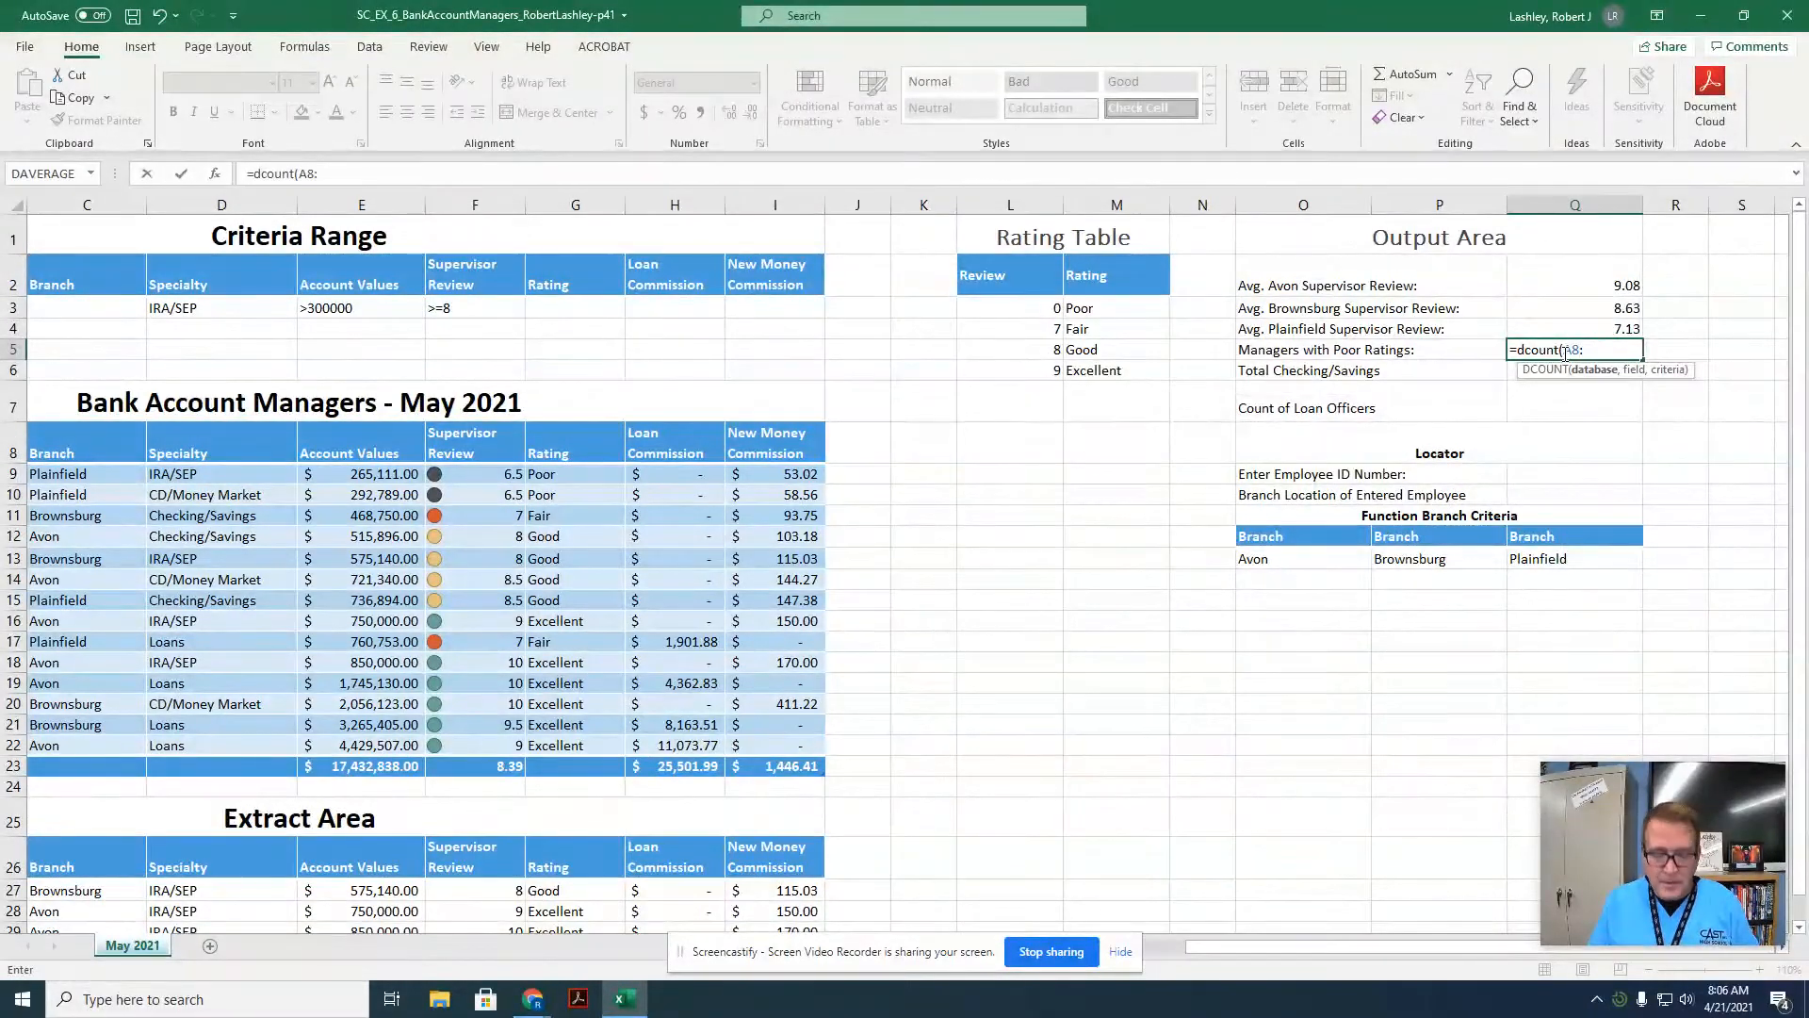
pyautogui.write('I22')
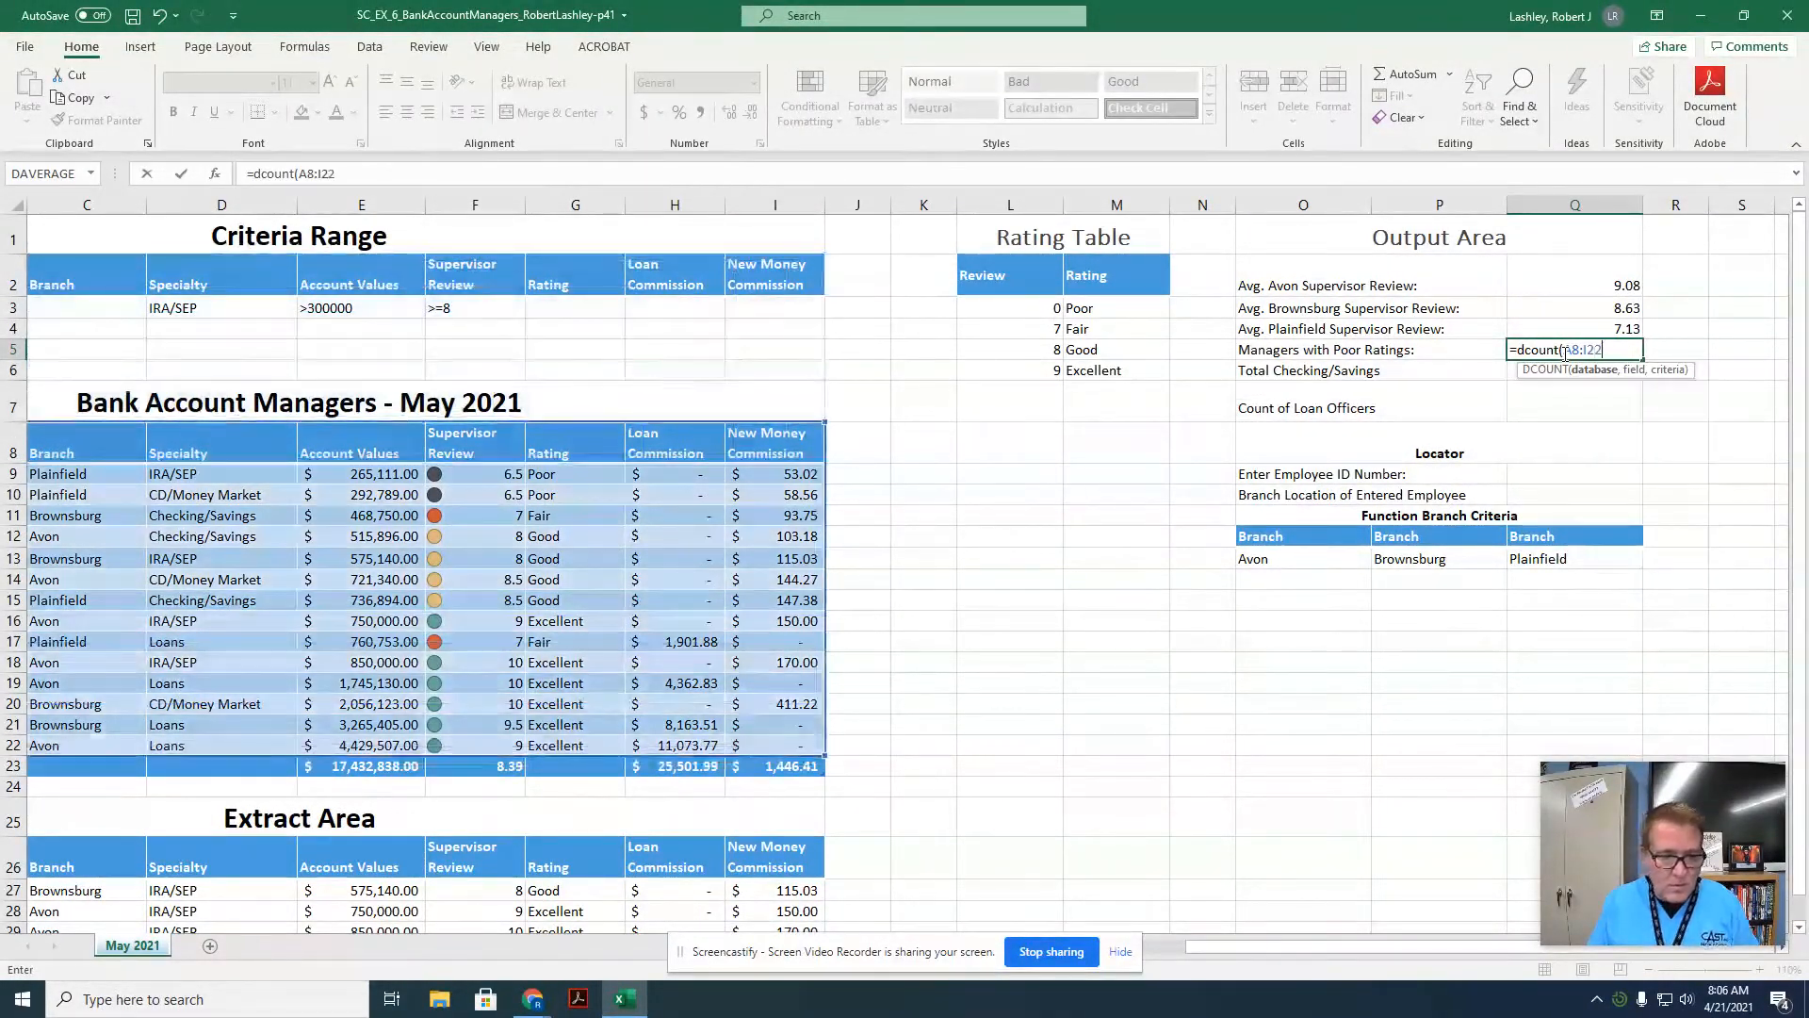
# Complete the Q5 formula with "Supervisor Review" as the field and M2:M3 as the criteria, and enter it.
pyautogui.write(',"Sup')
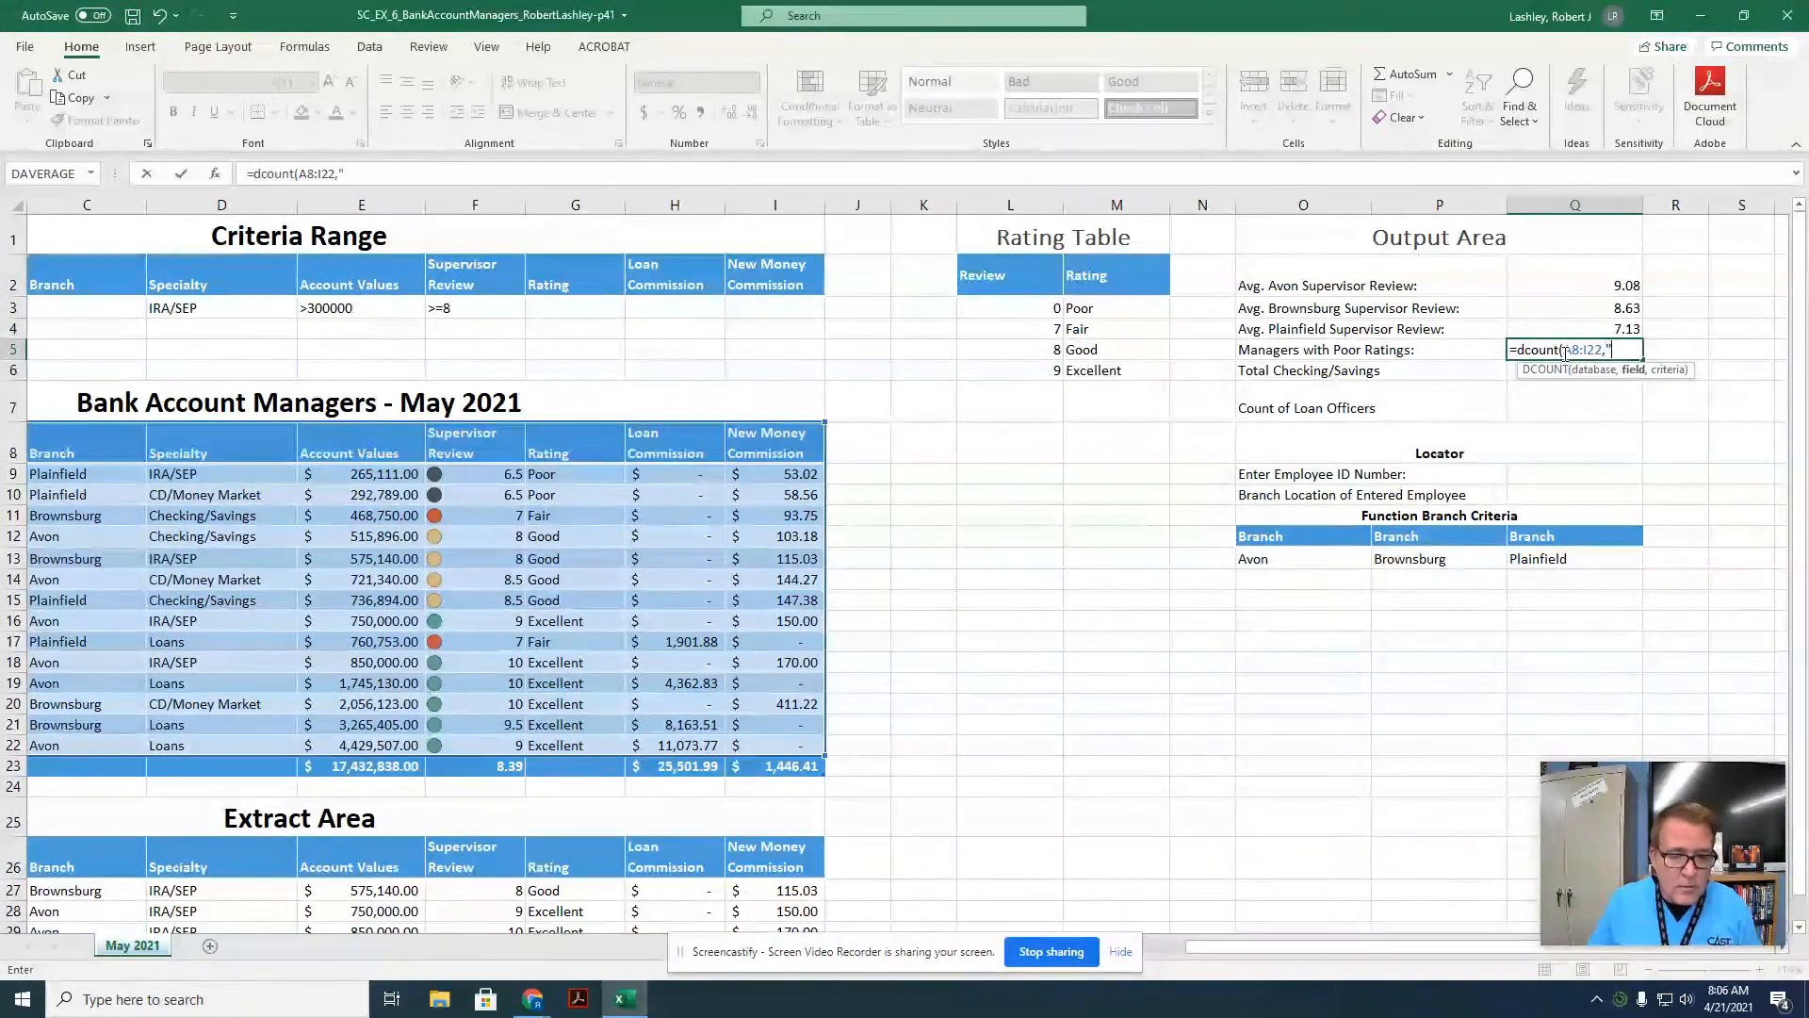
pyautogui.write('ervisor')
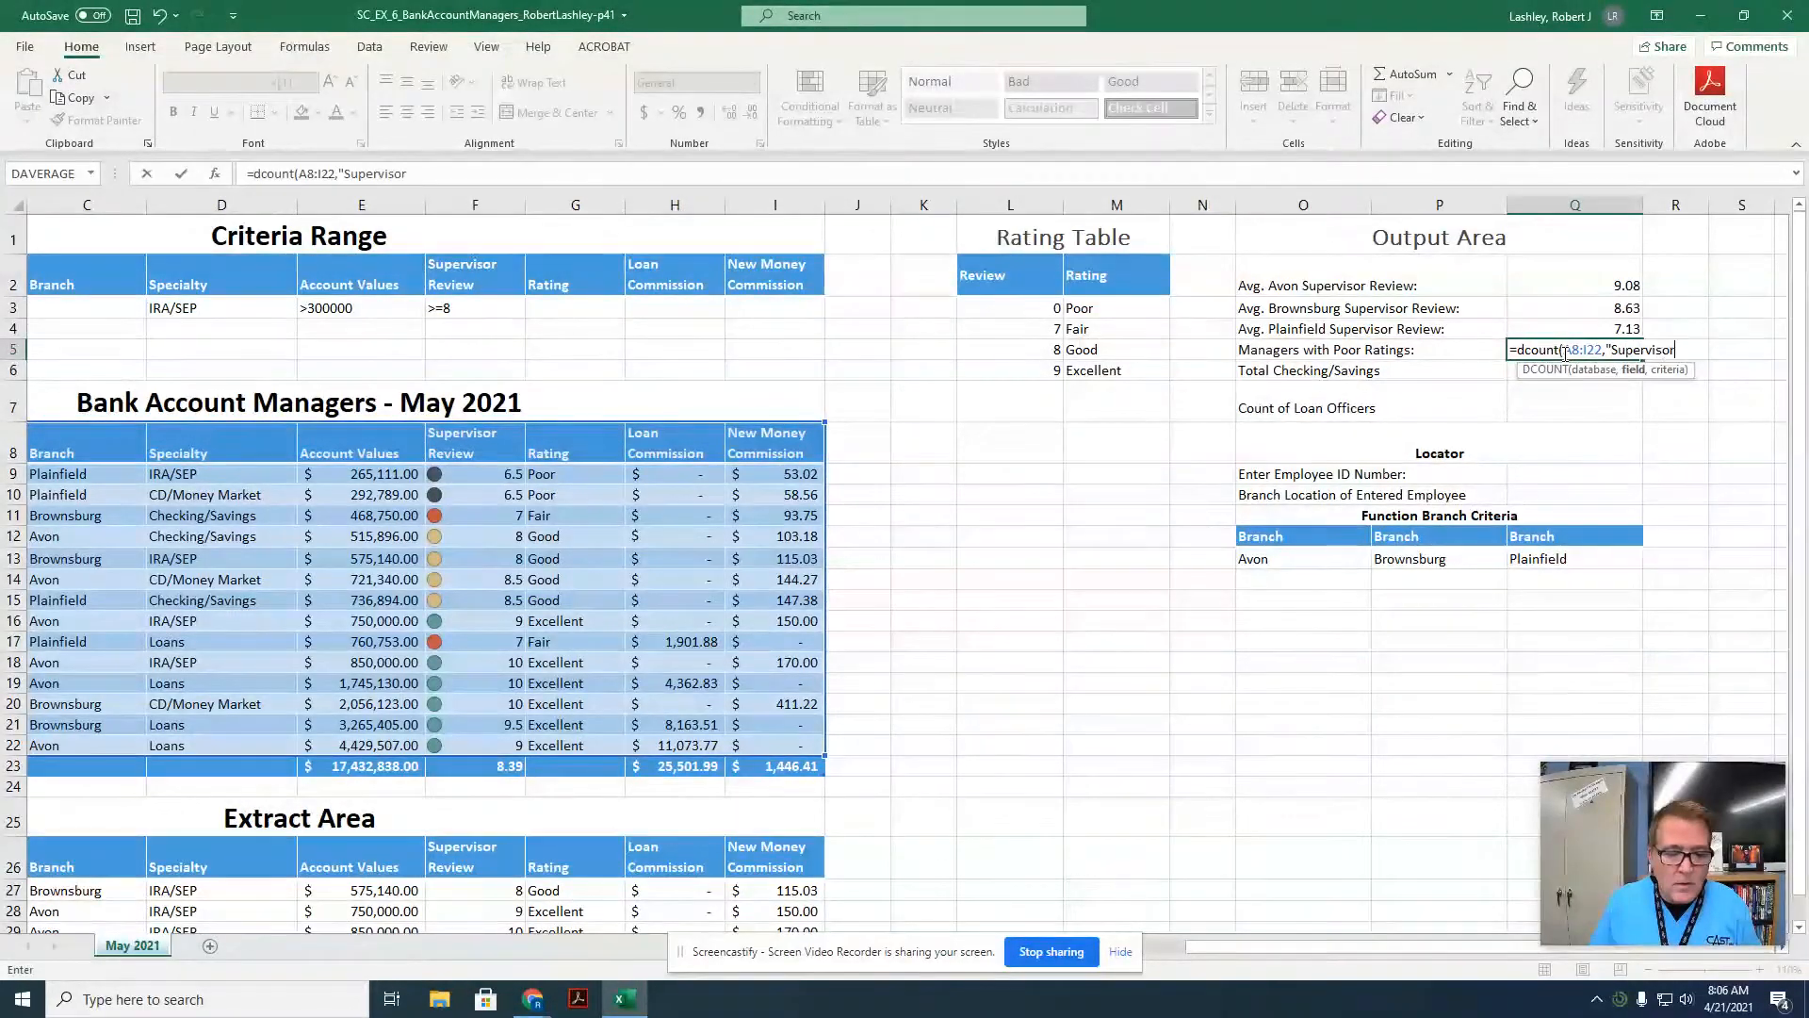
pyautogui.write(' Review')
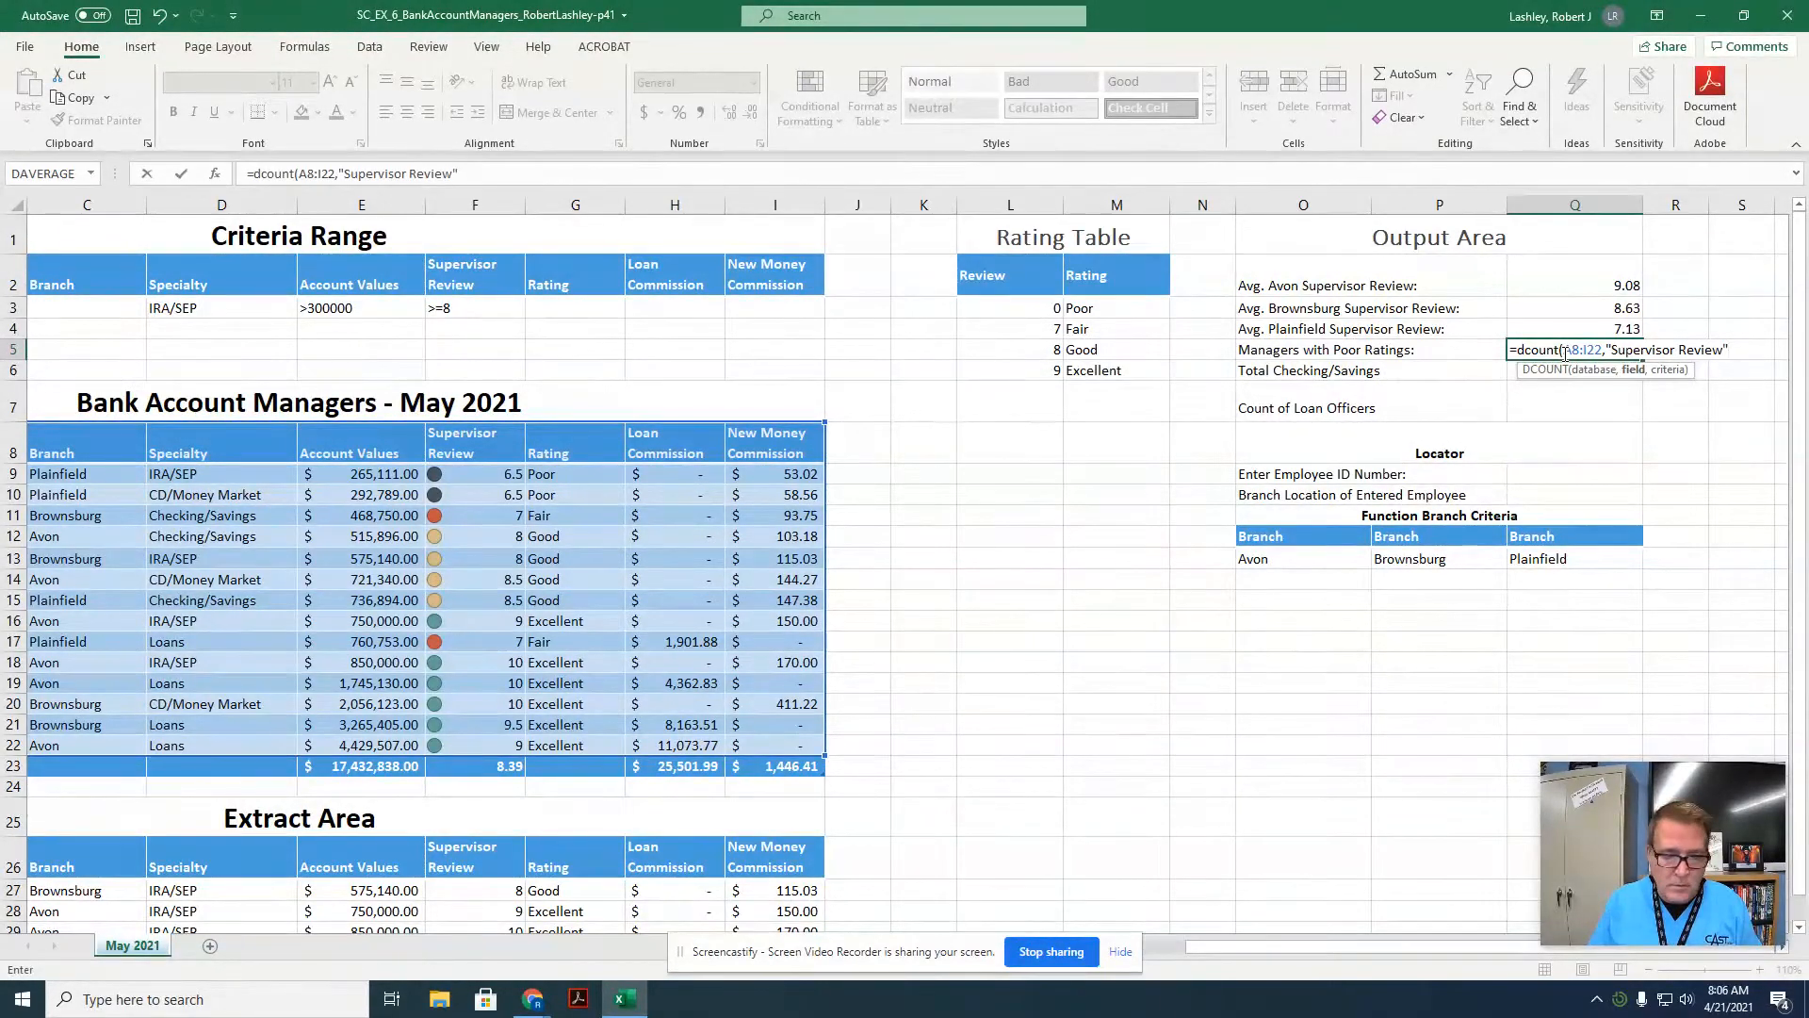
pyautogui.write('", ')
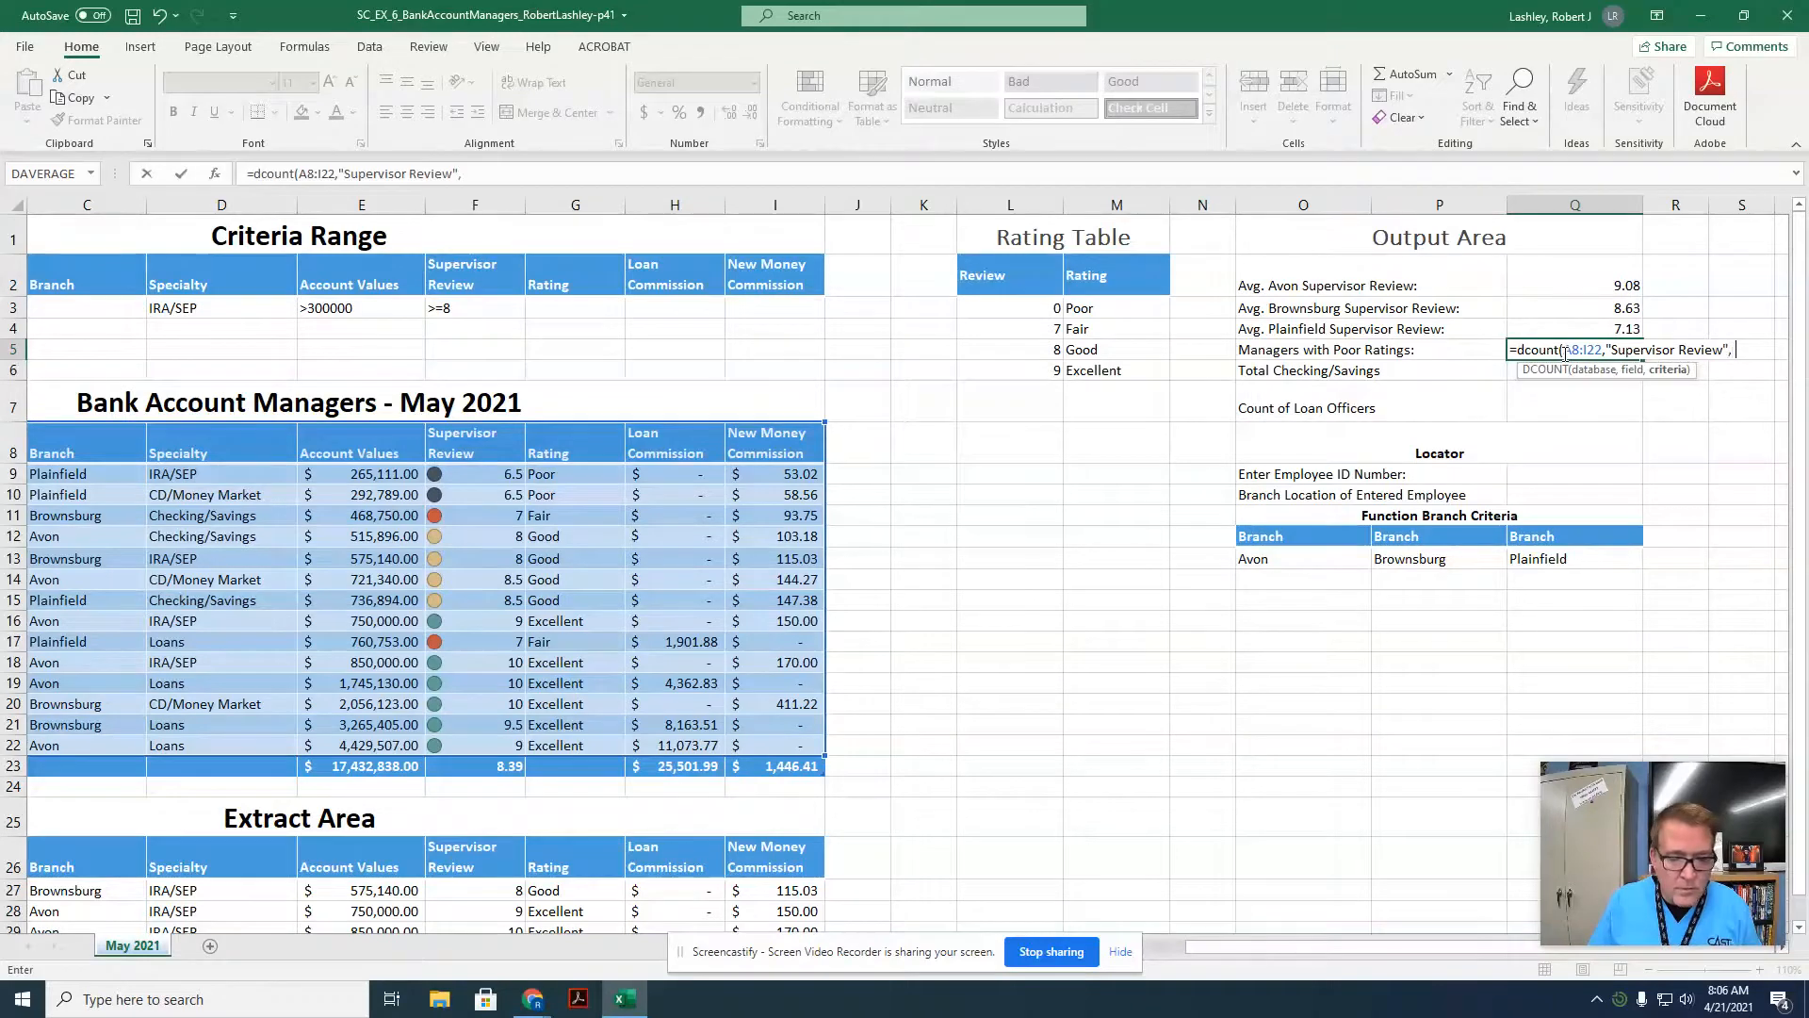
pyautogui.write('M2')
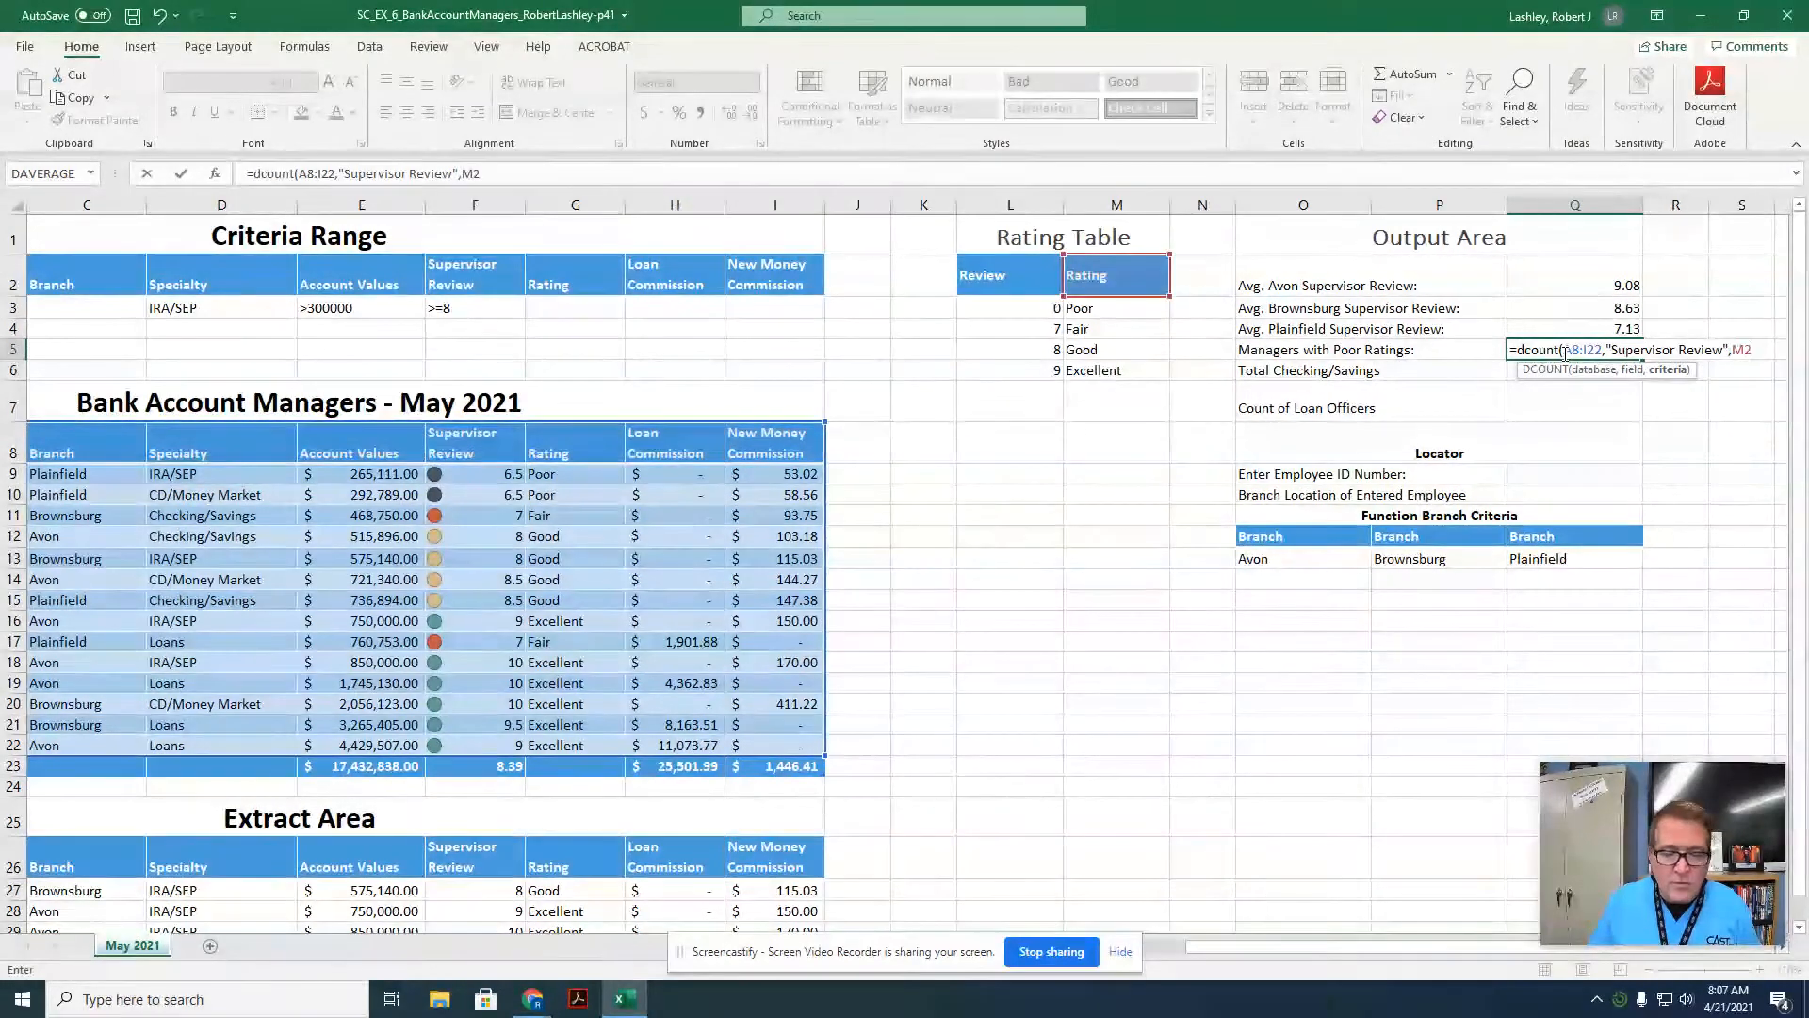
pyautogui.write(':M3')
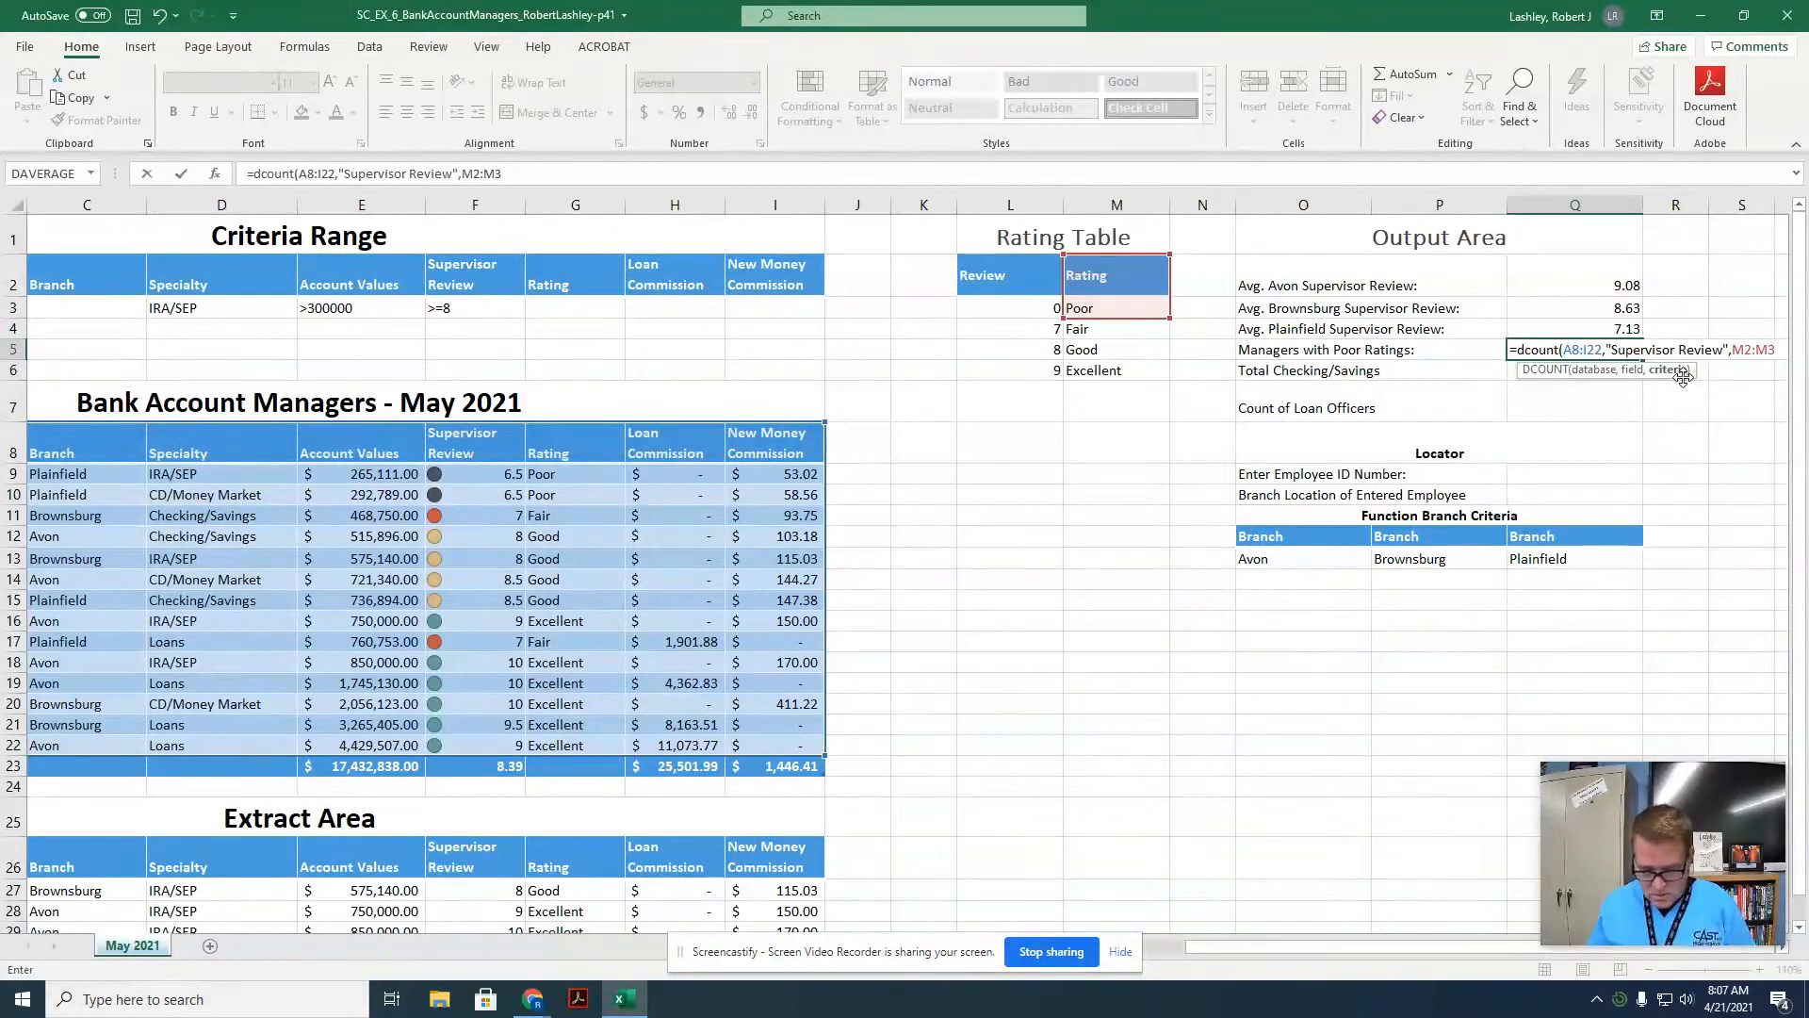
pyautogui.write(')')
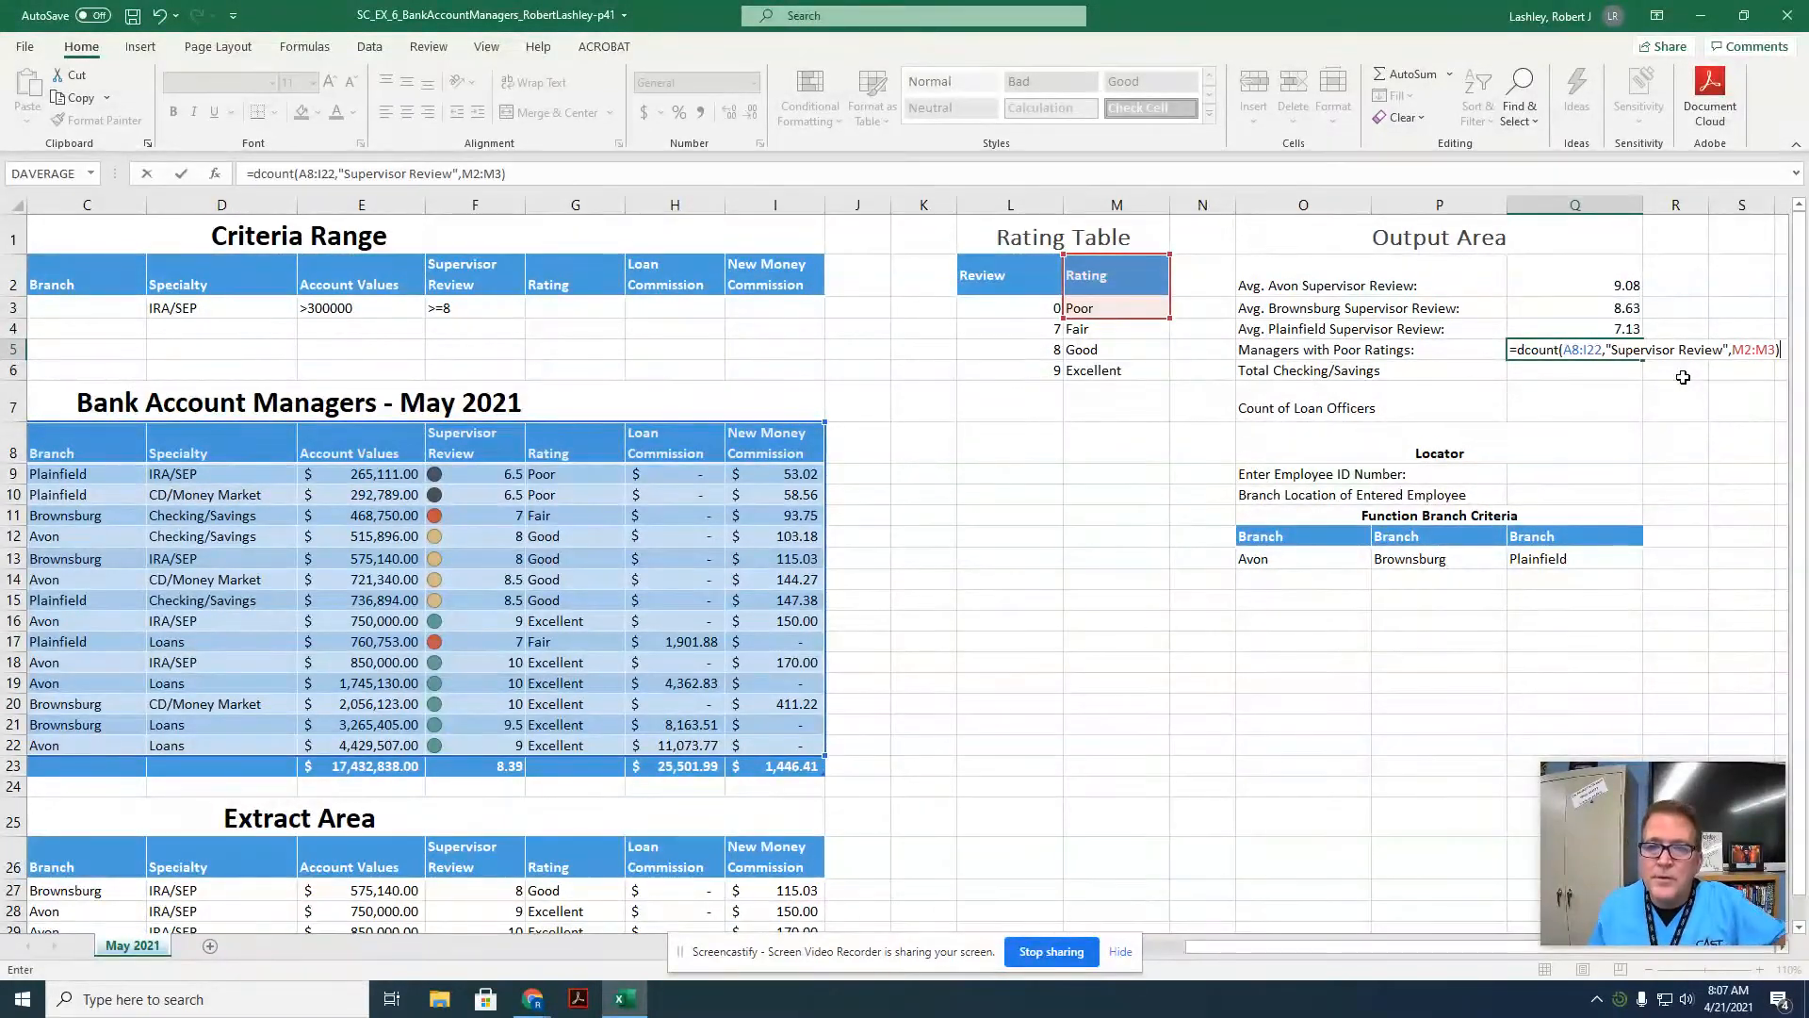
pyautogui.press('Return')
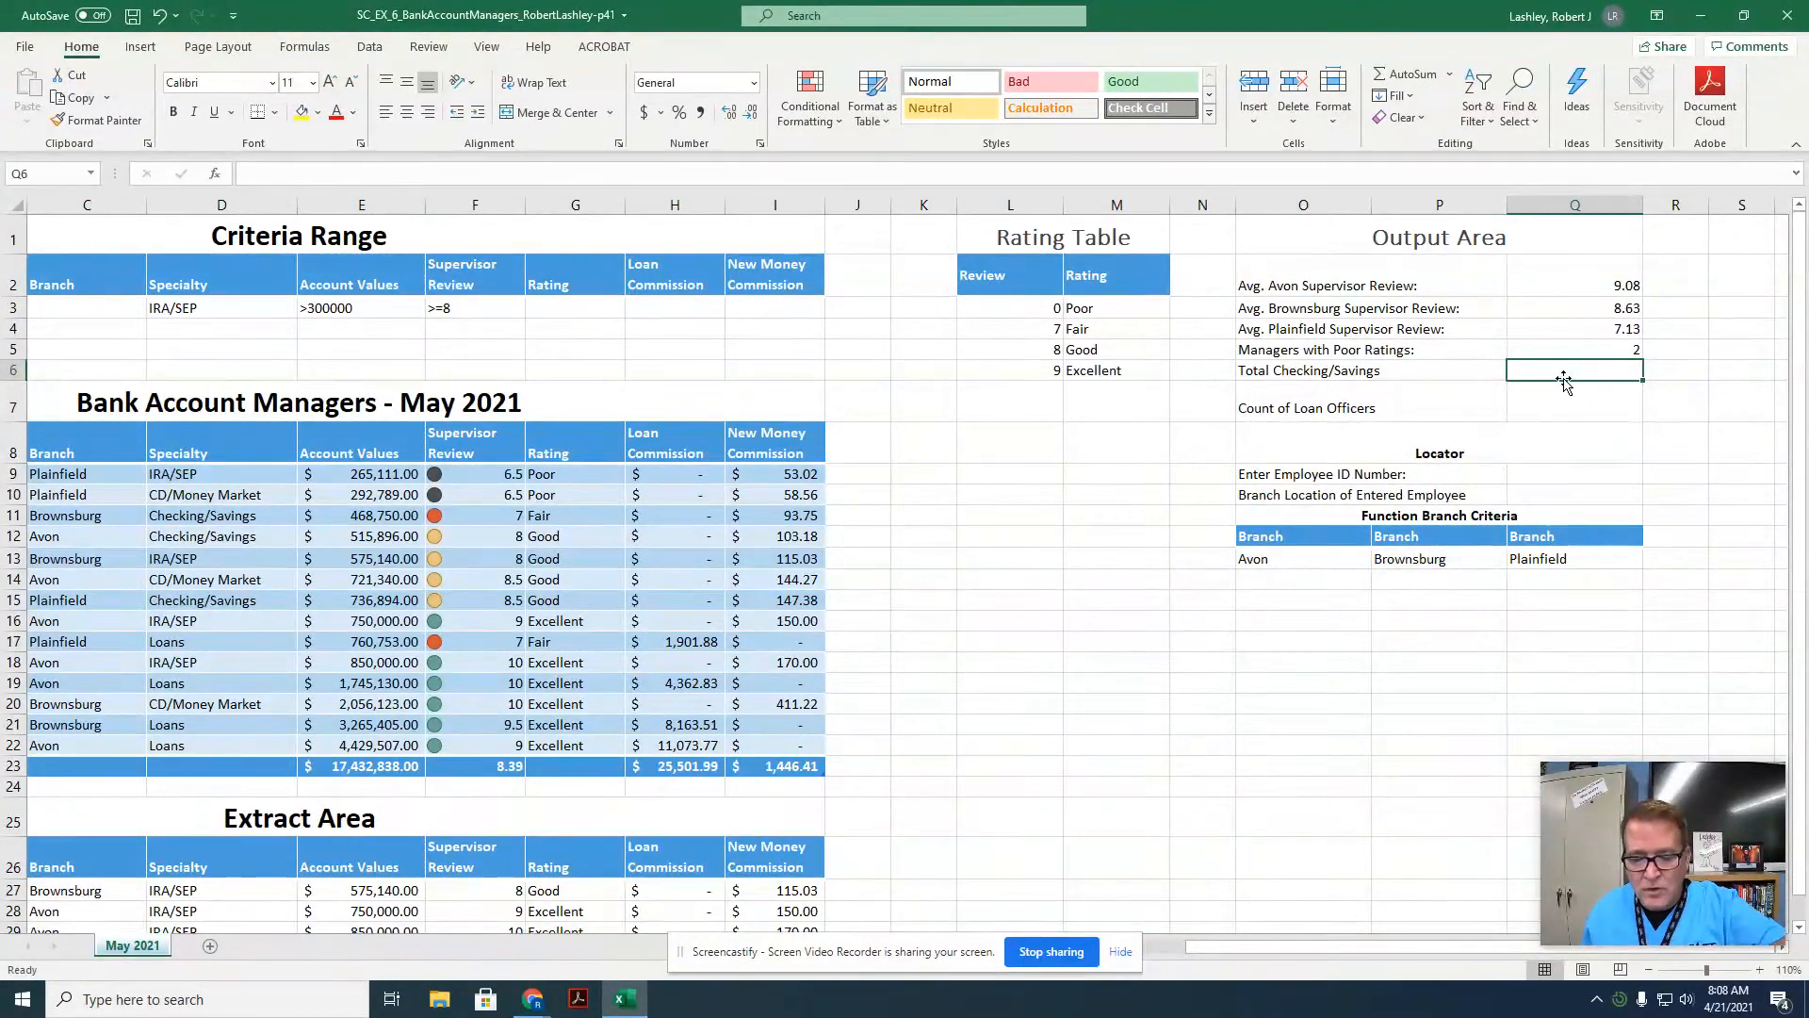
# In Q6, begin a SUMIF formula with D9:D22 as the range and "Checking/Savings" as the criteria.
pyautogui.write('=su')
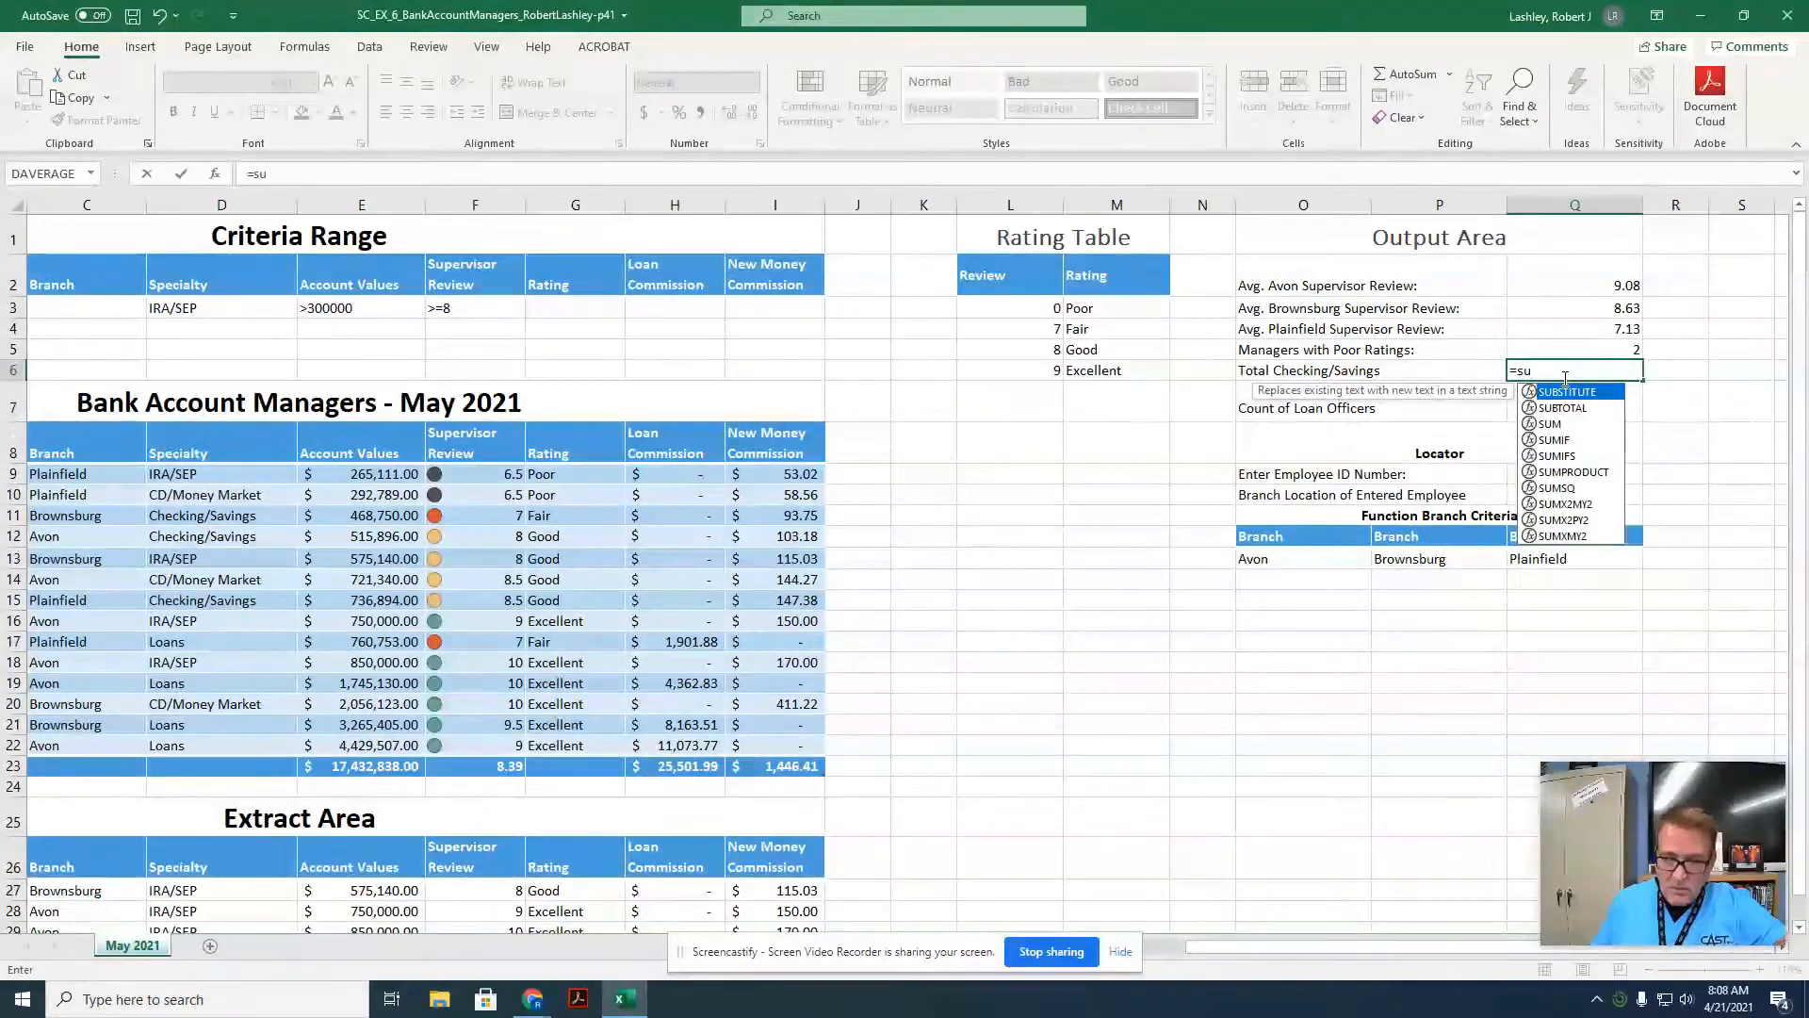
pyautogui.write('m')
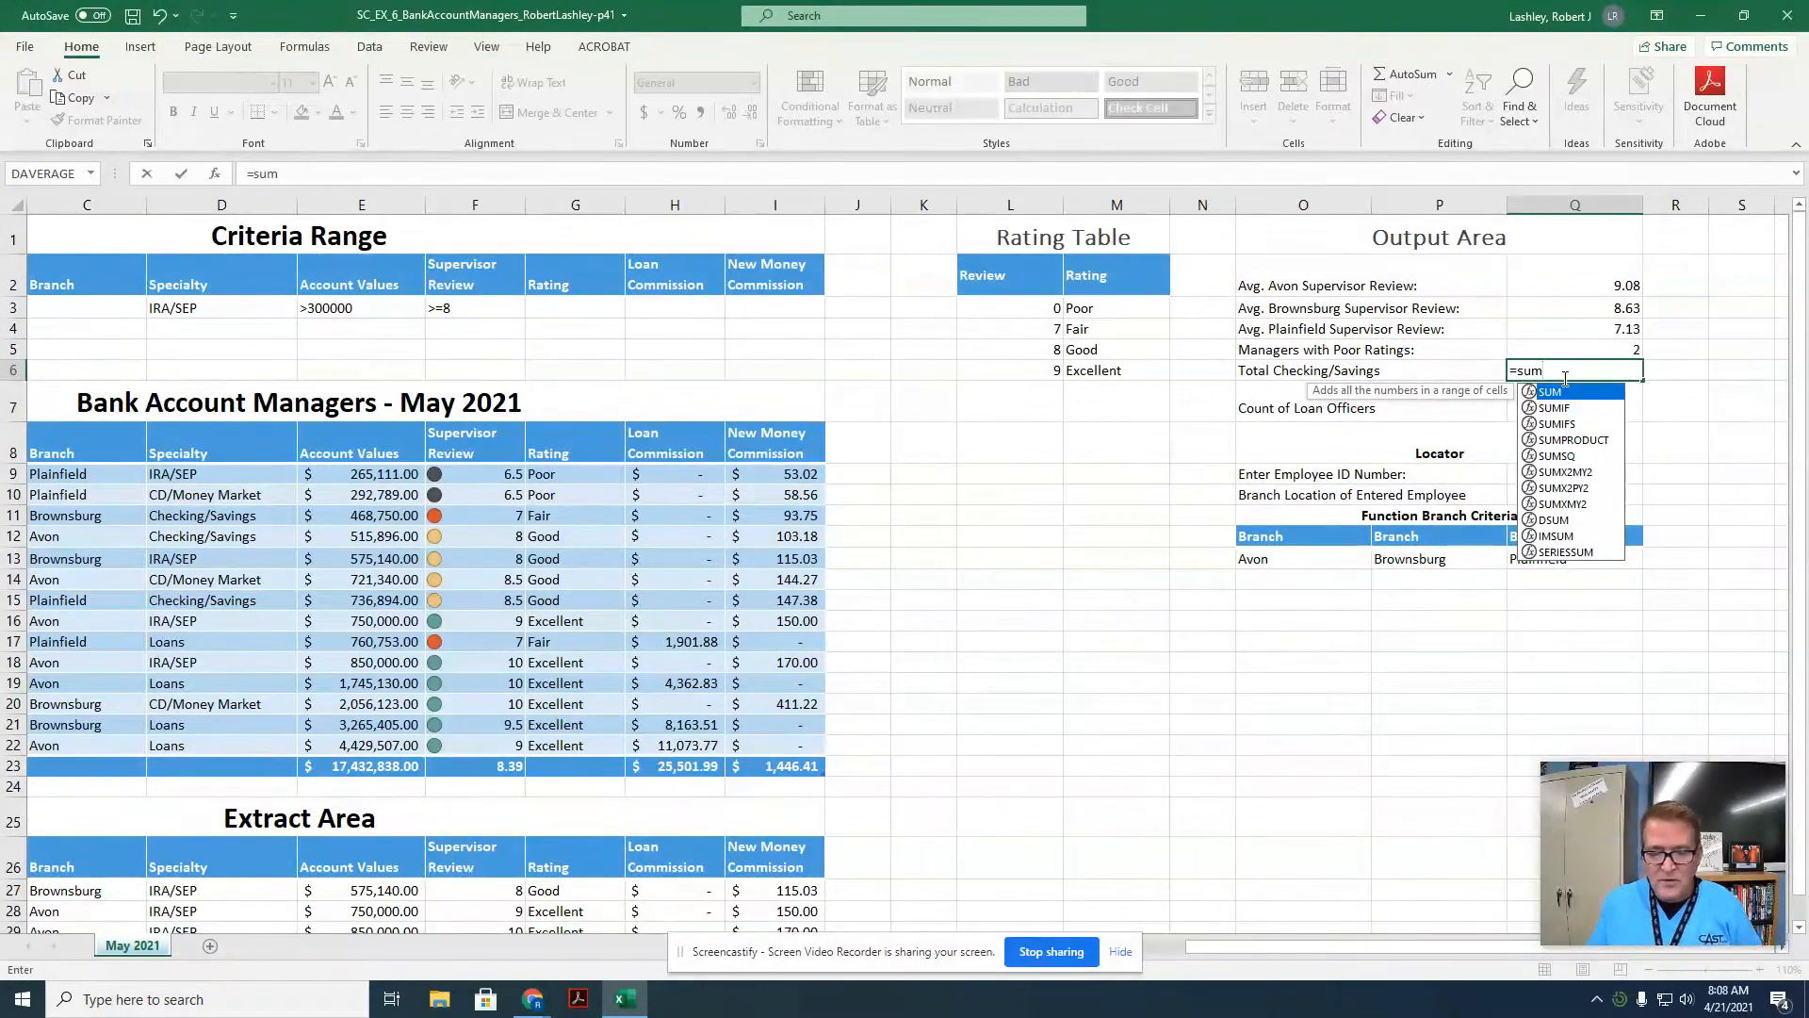
pyautogui.write('if(')
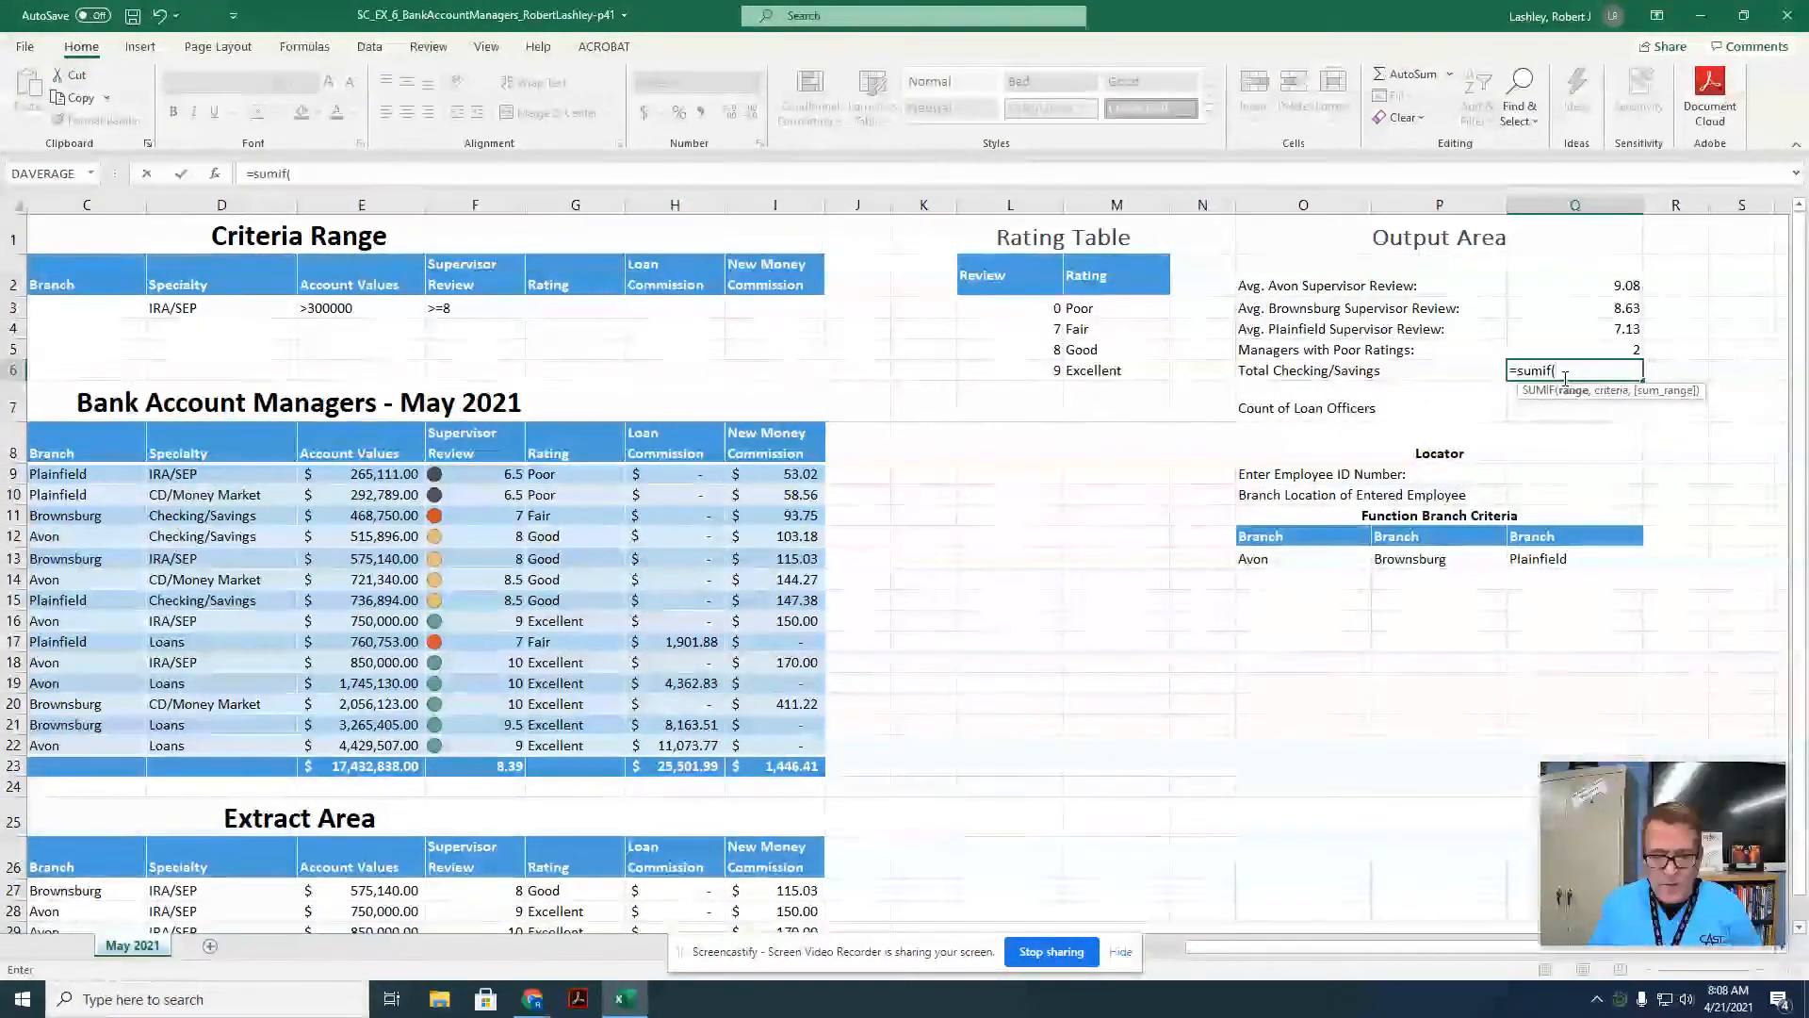
pyautogui.write('D9')
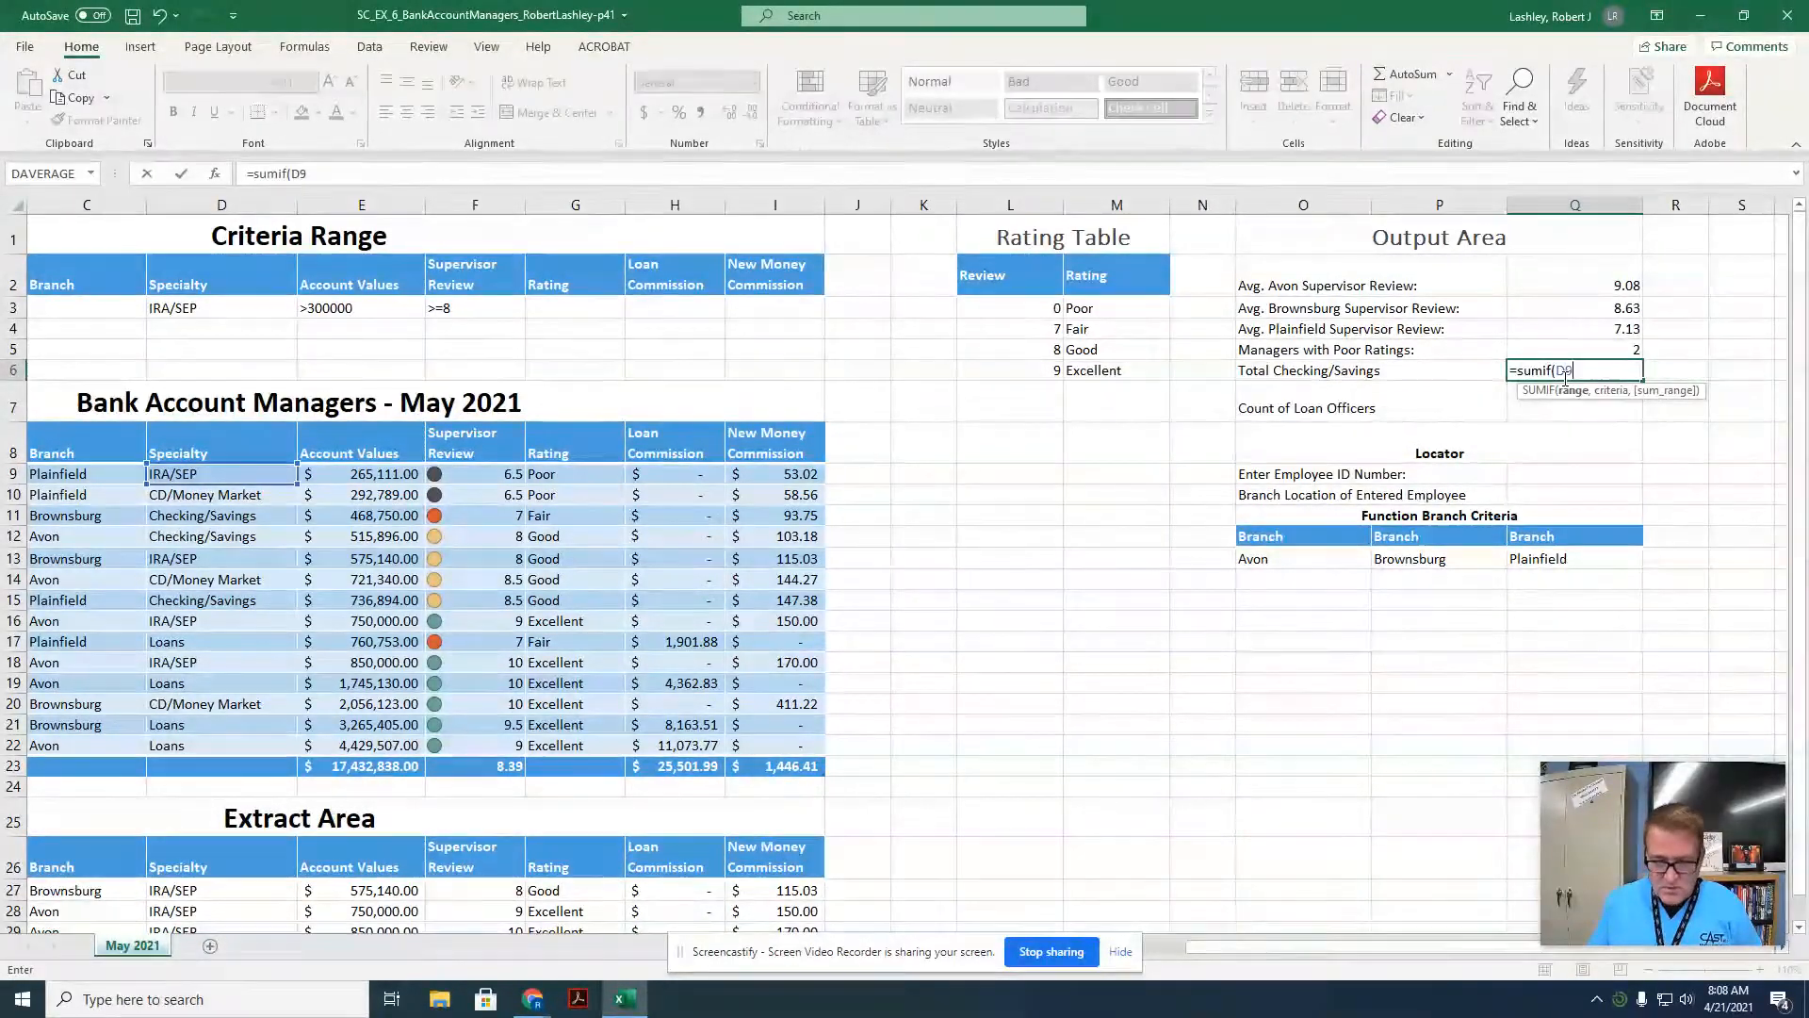
pyautogui.write(':D22')
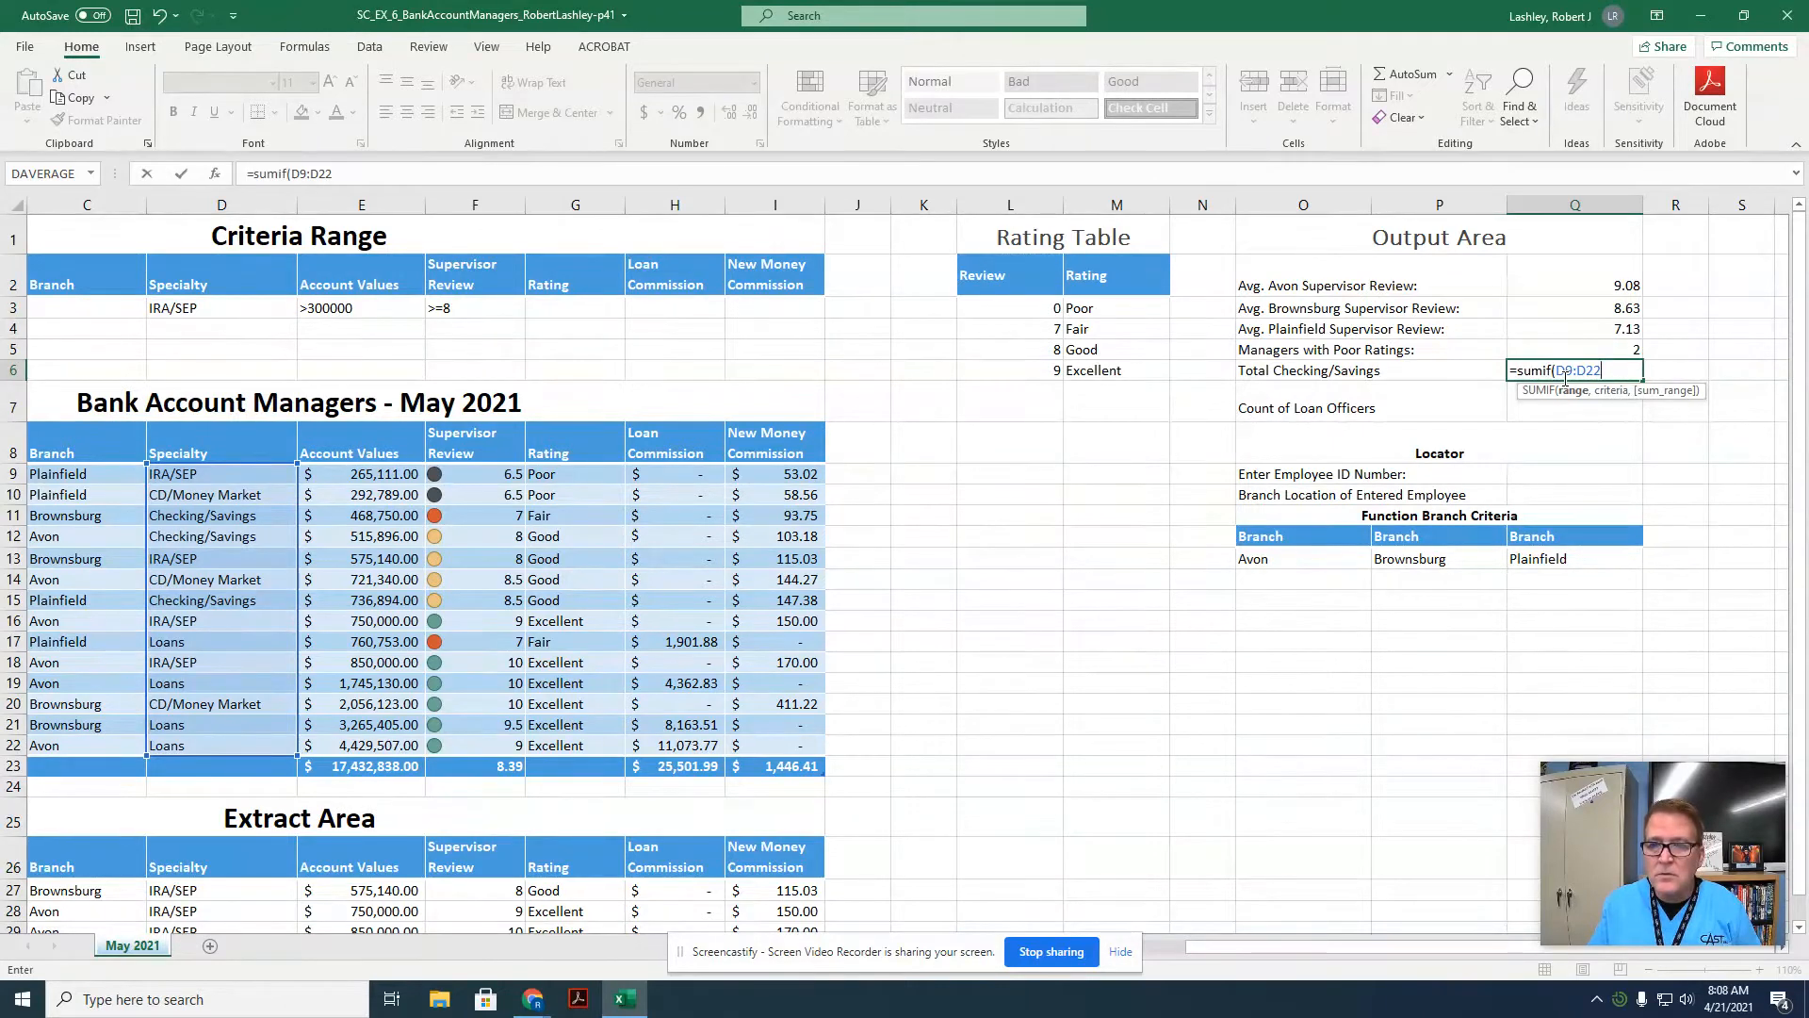
pyautogui.write(',"')
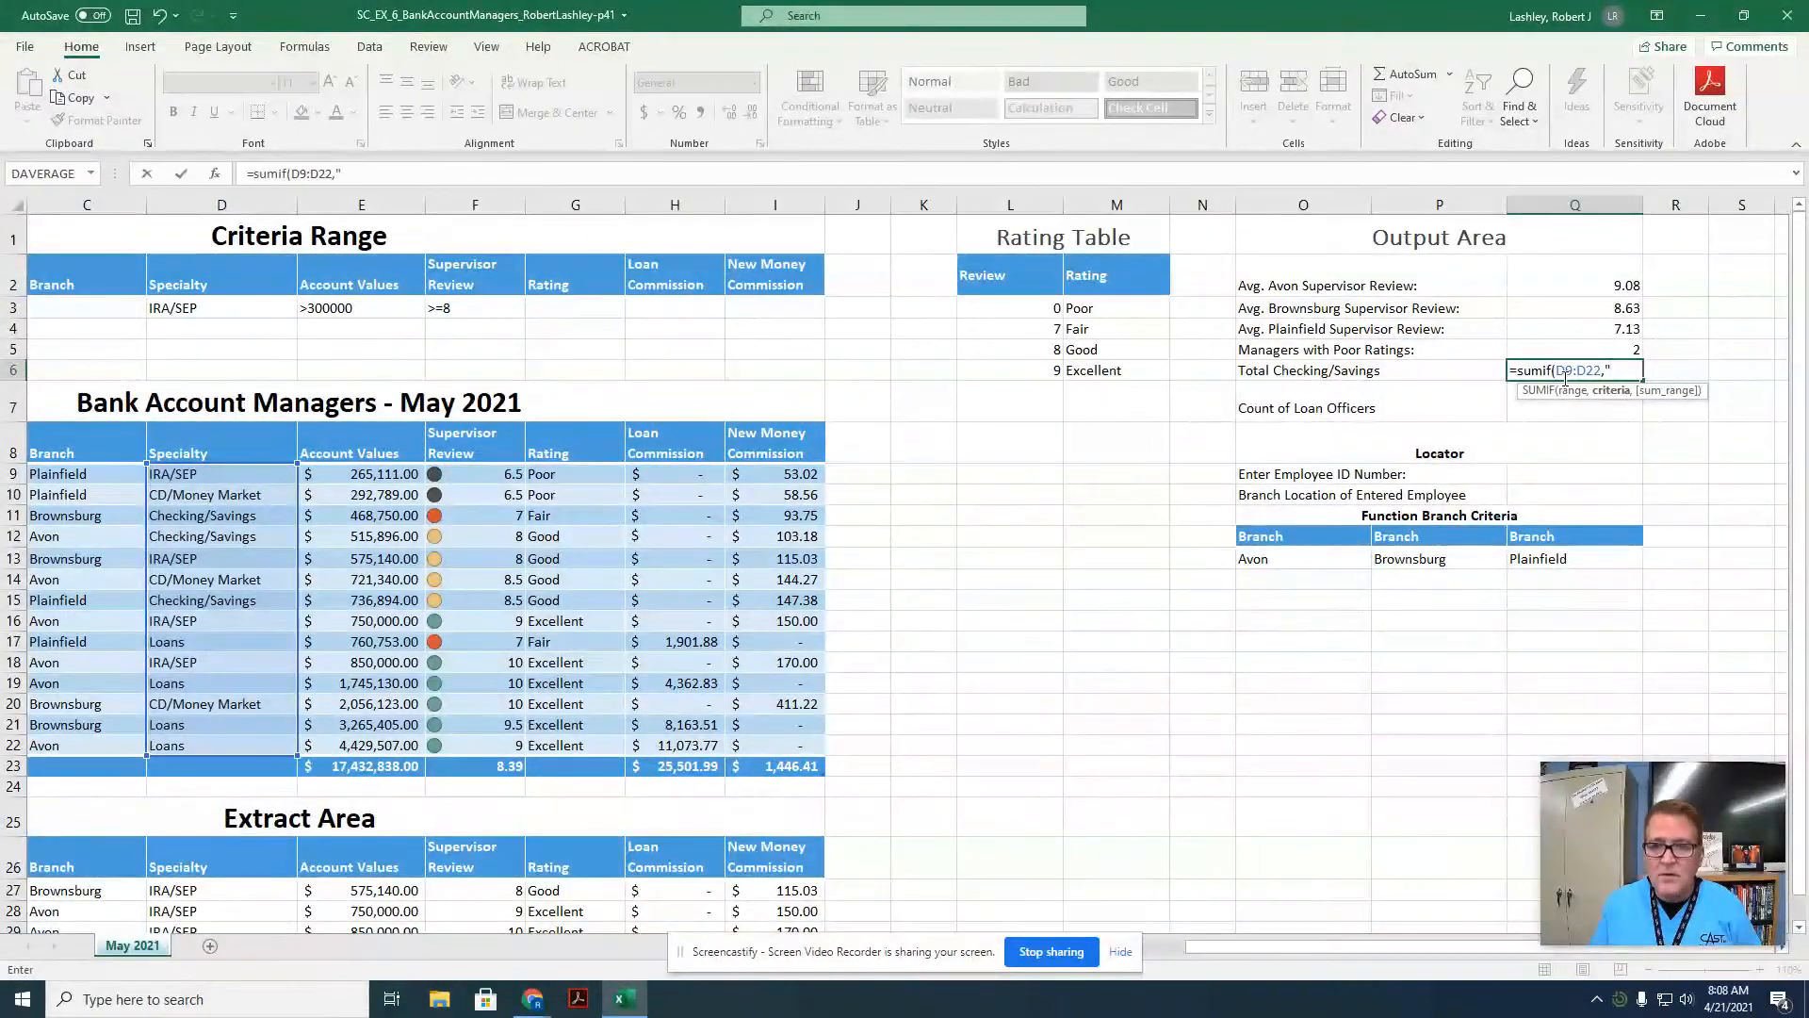
pyautogui.write('Checking/')
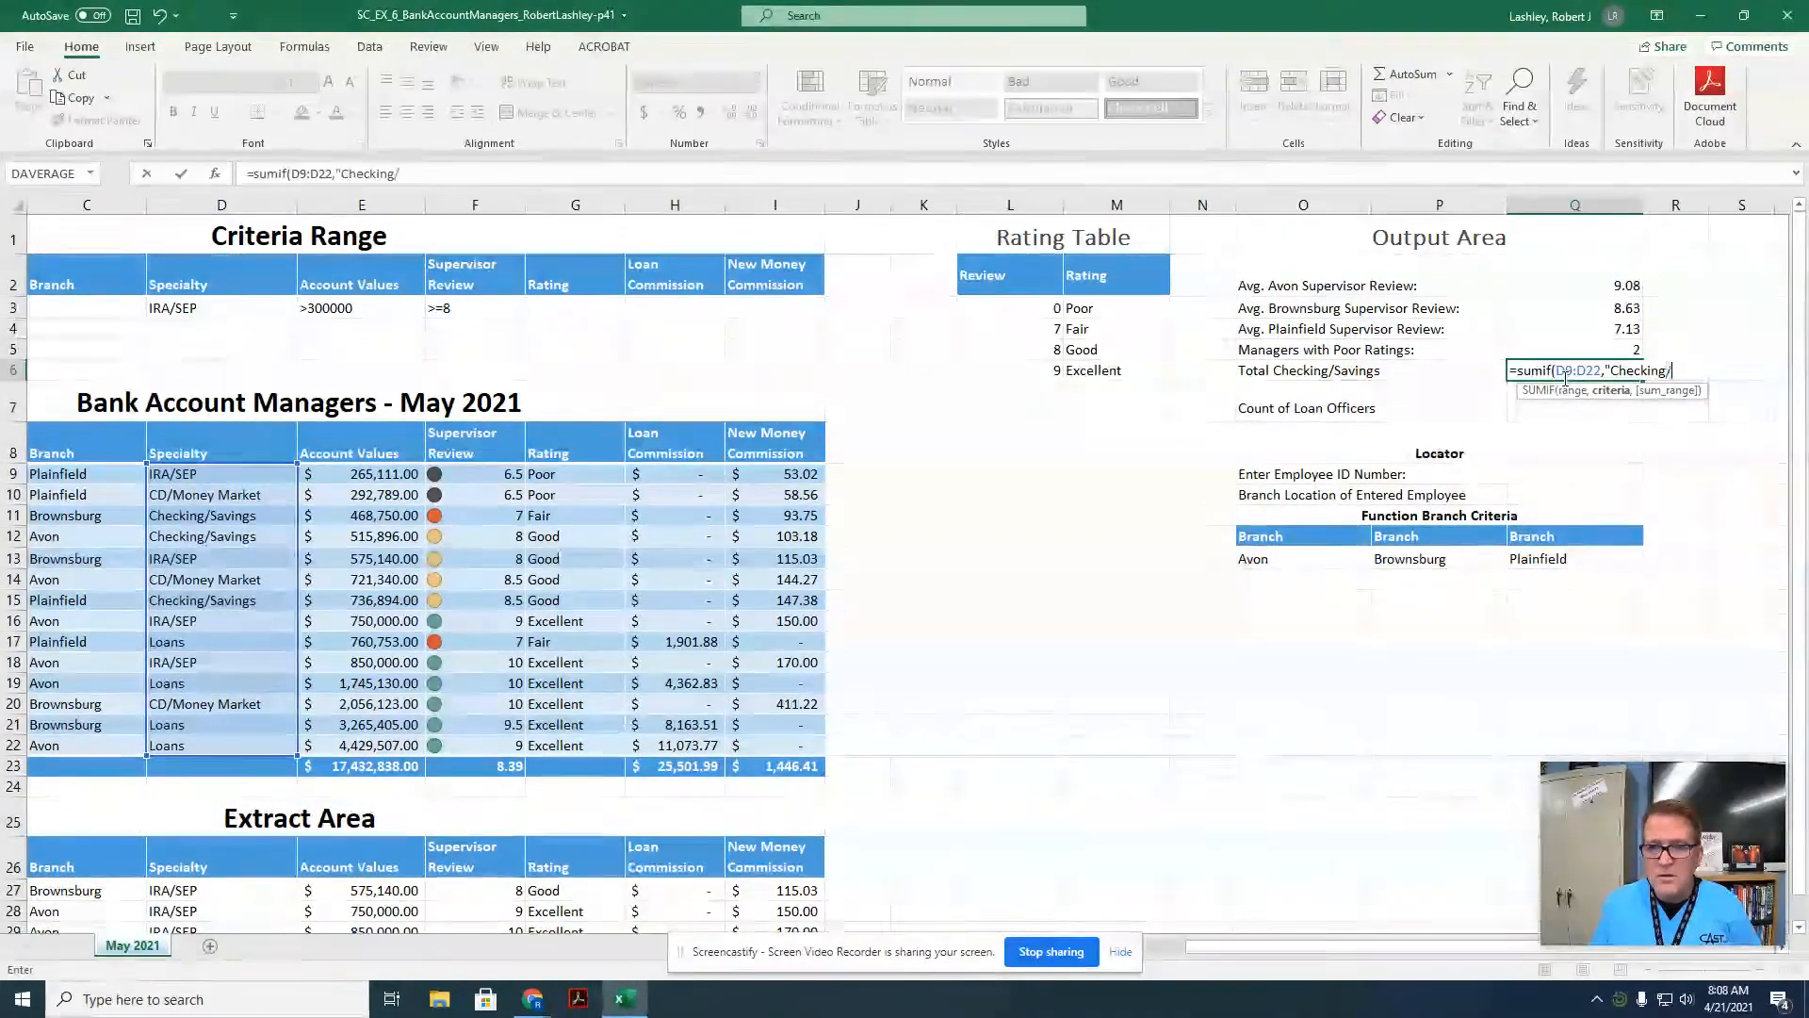
pyautogui.write('Savings"')
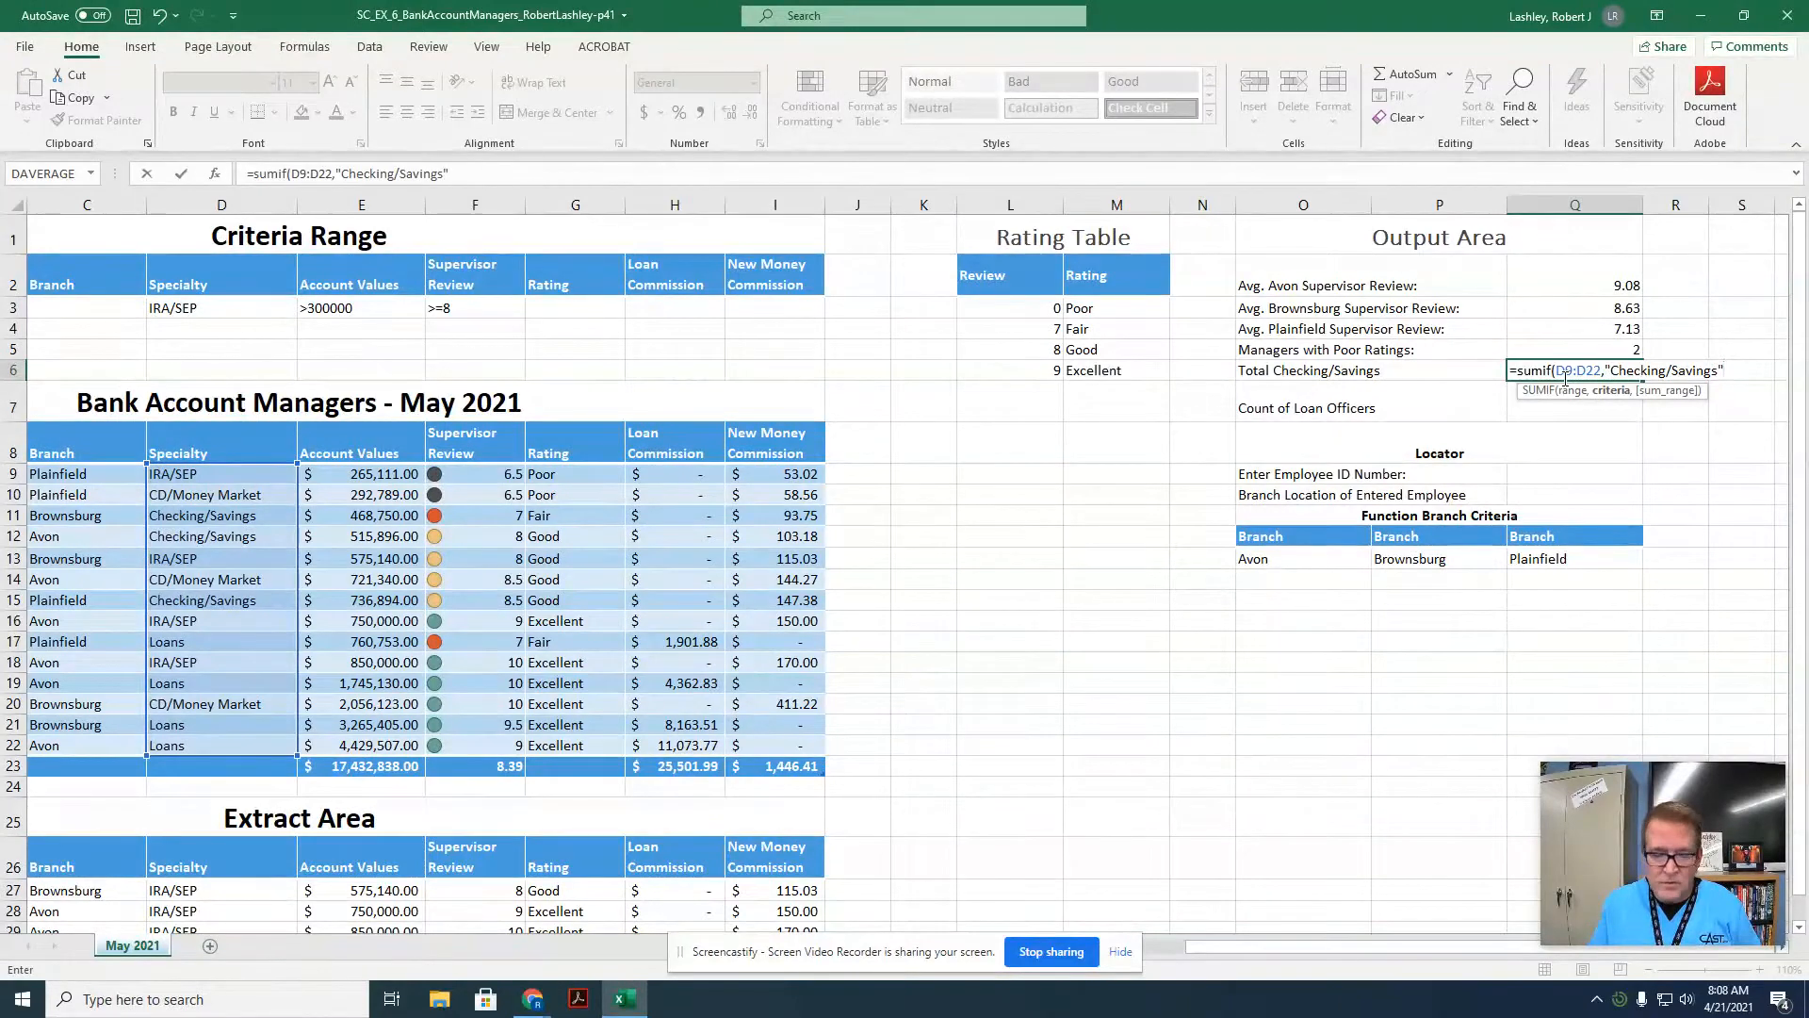
# Complete the Q6 formula with E9:E22 as the sum range, and enter it.
pyautogui.write(',')
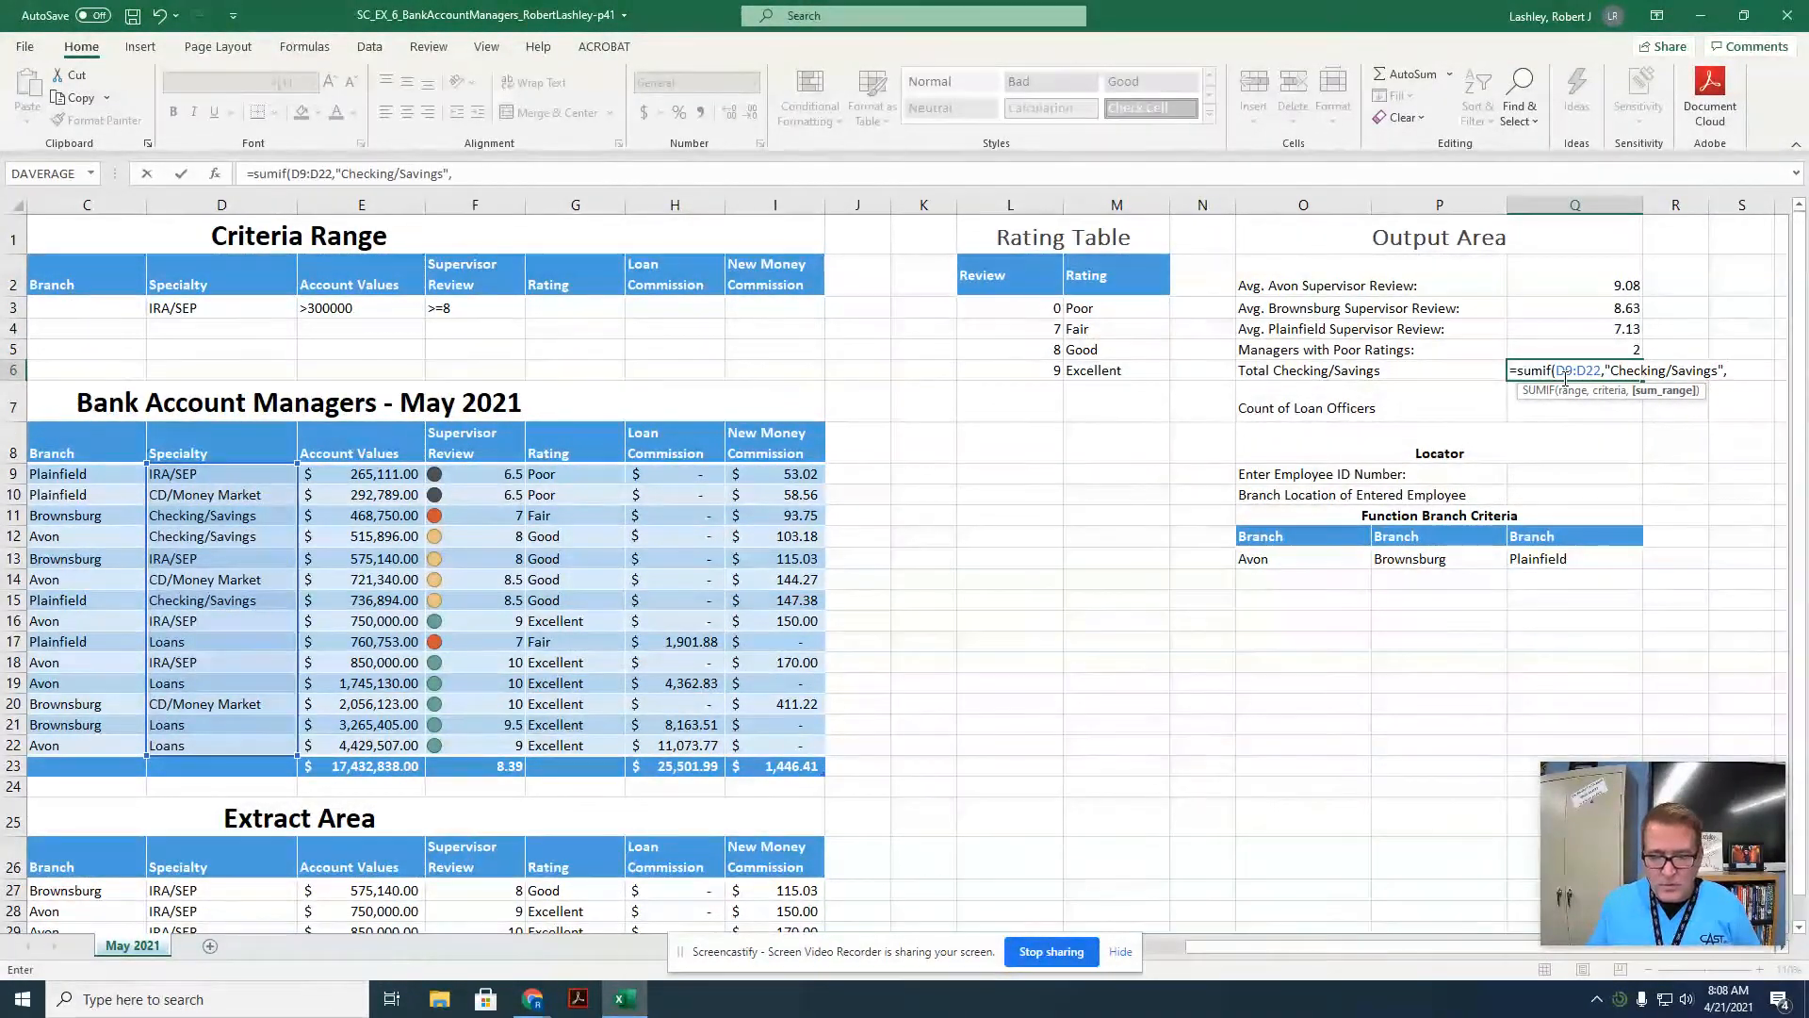
pyautogui.write('E')
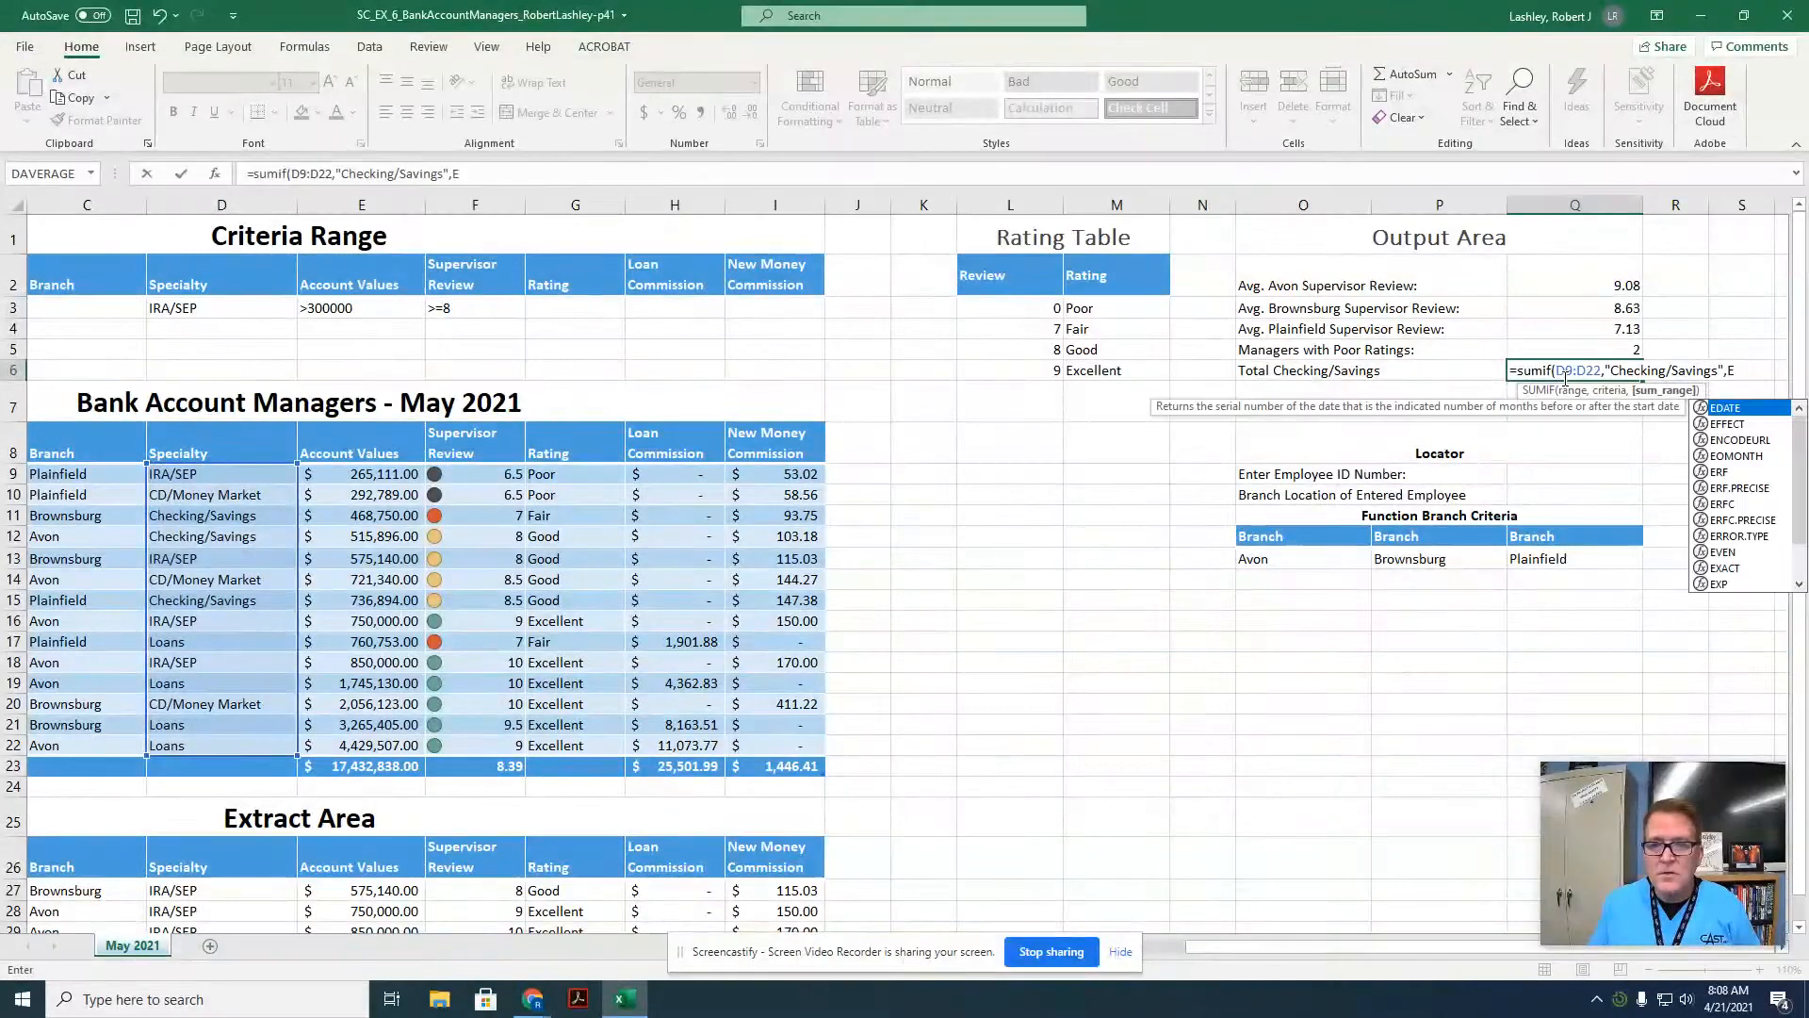
pyautogui.write('9')
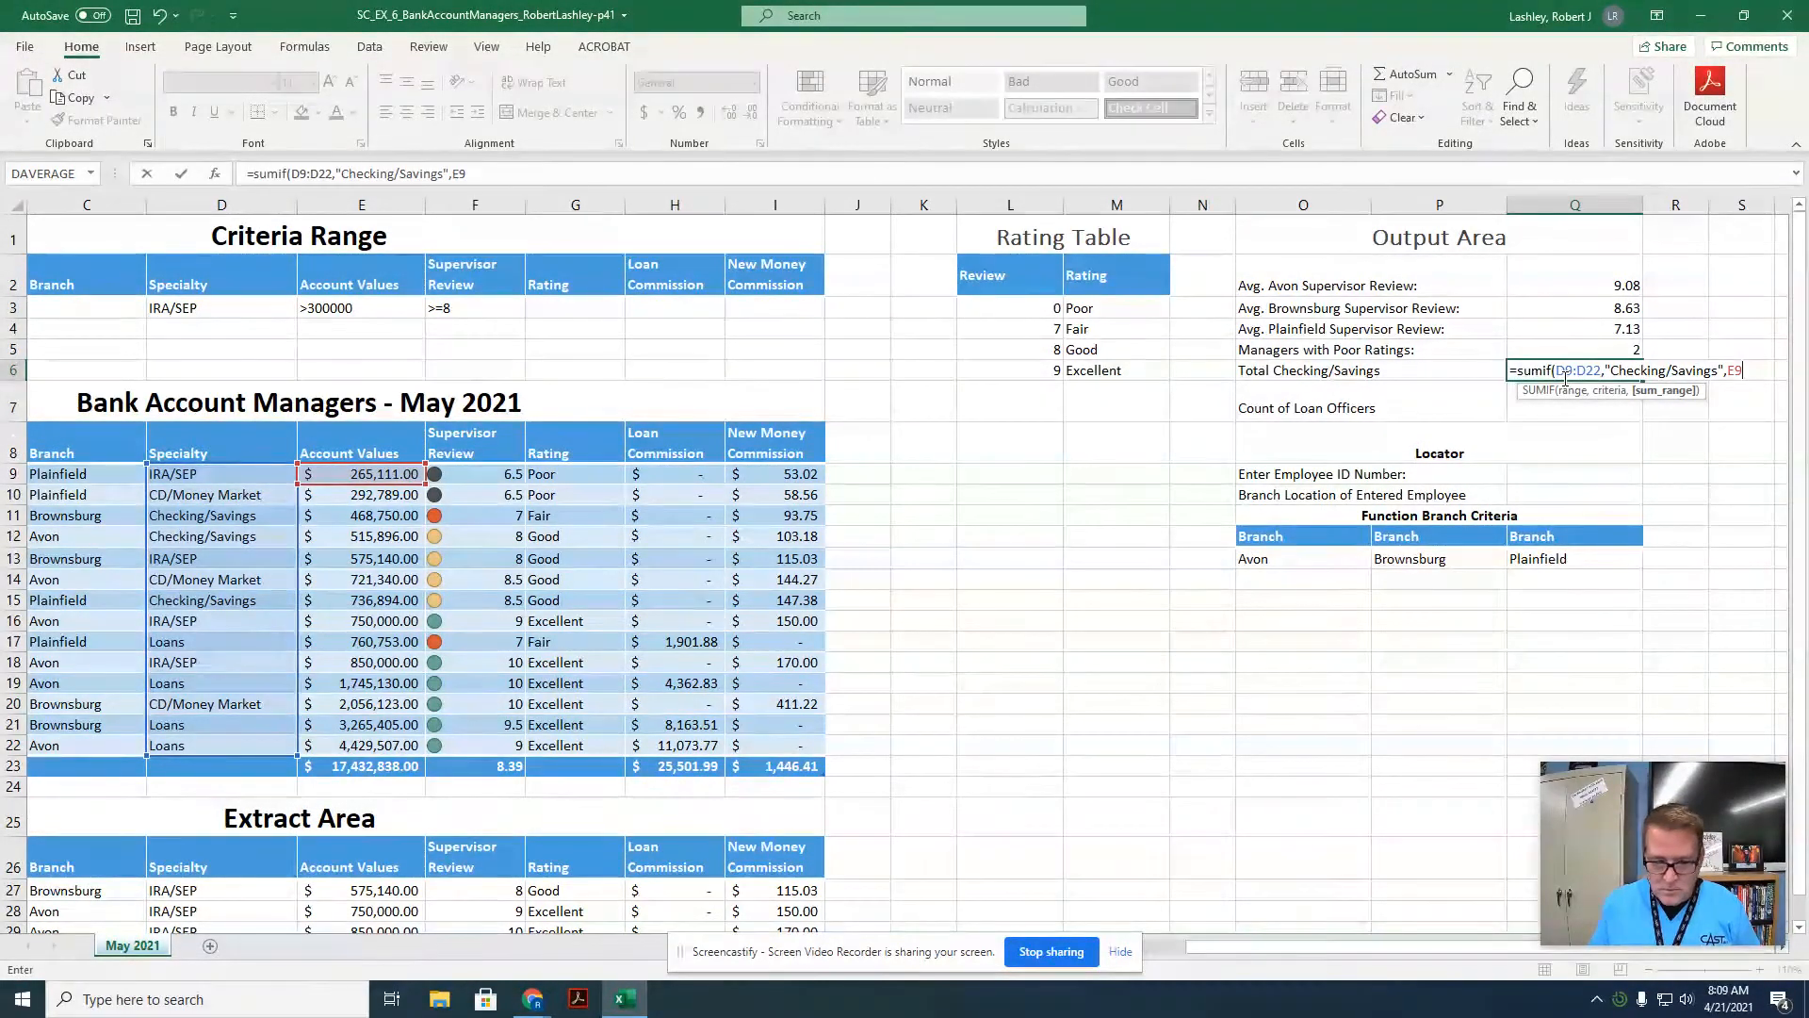
pyautogui.write(':E22')
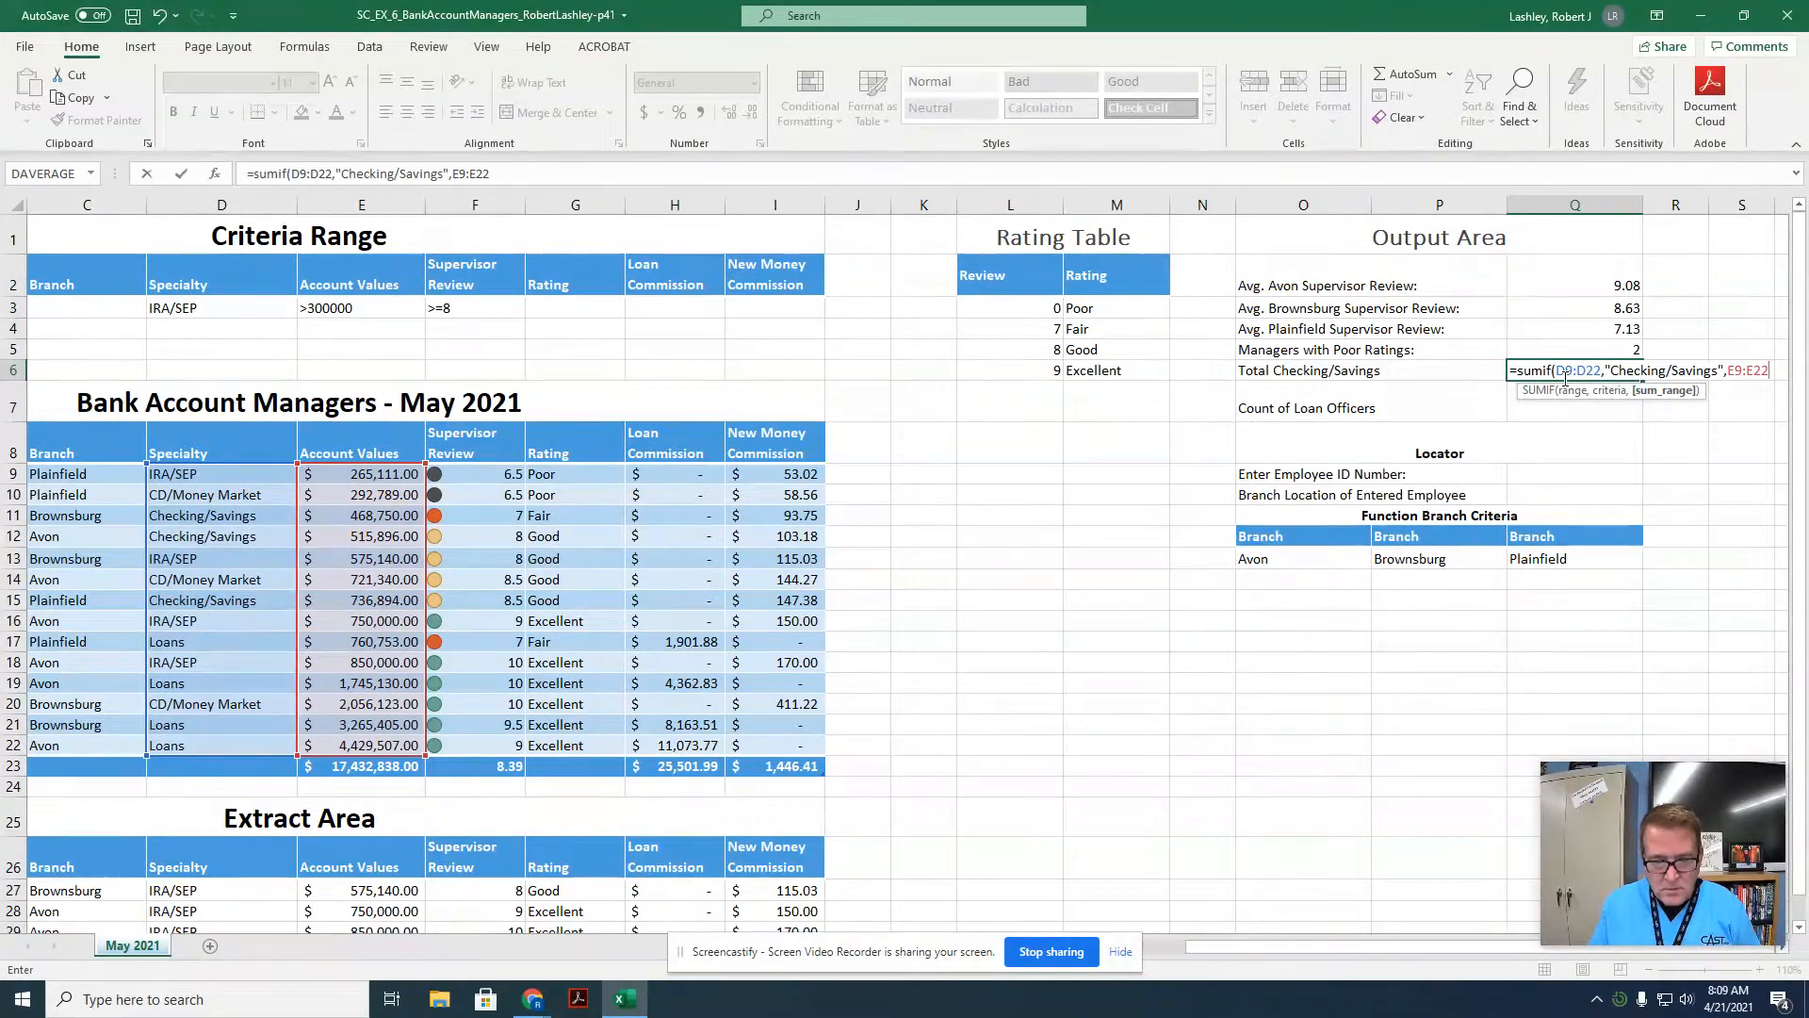
pyautogui.write(')')
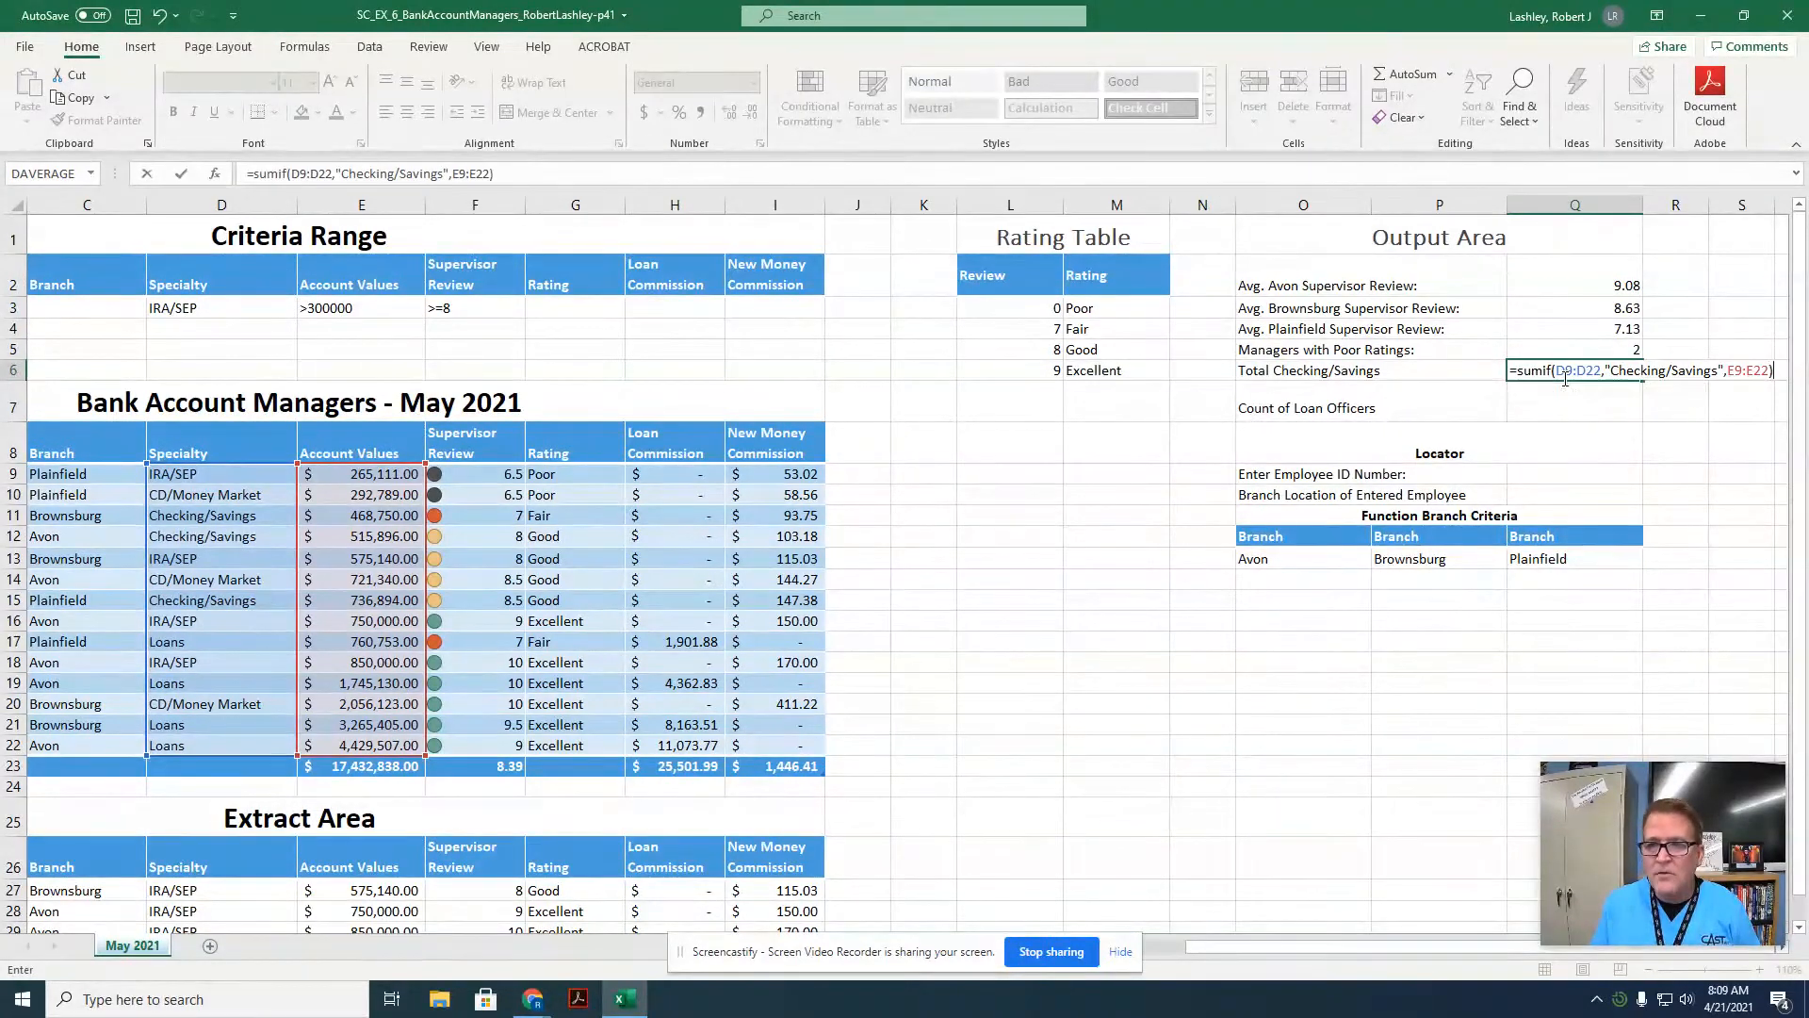
pyautogui.press('Return')
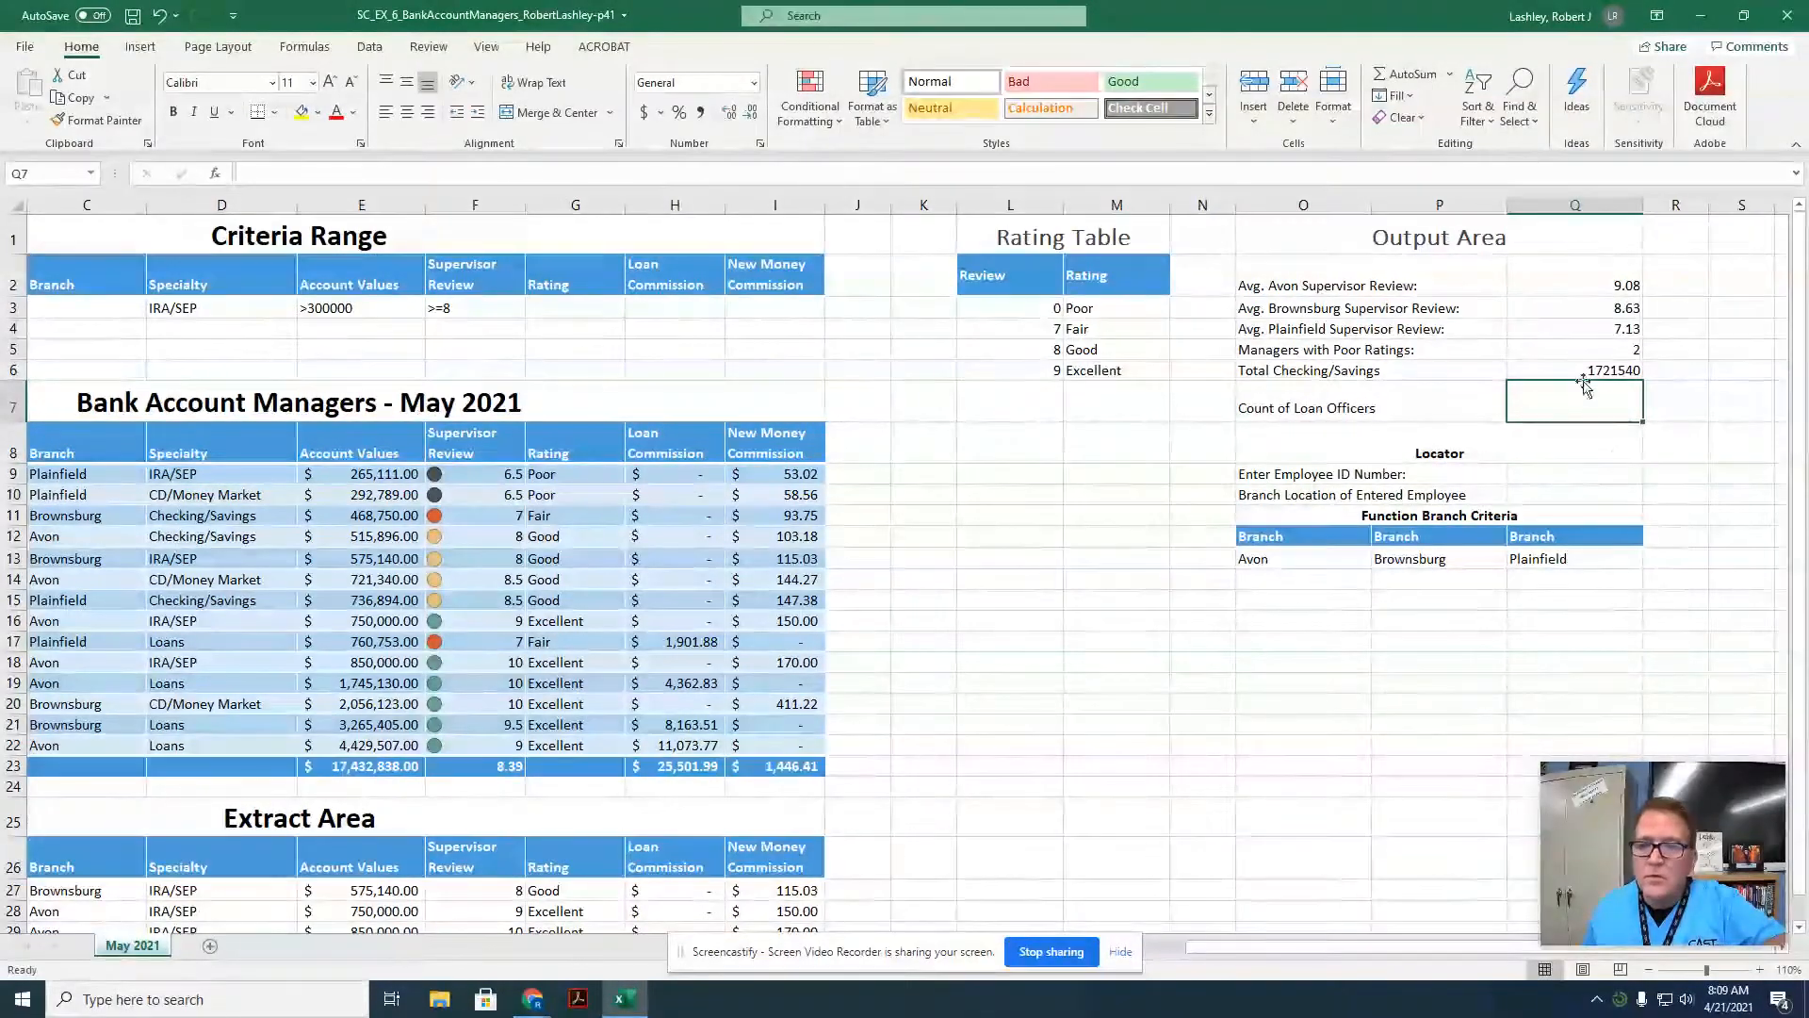
# Format the Total Checking/Savings value in Q6 as Accounting.
pyautogui.click(1578, 374)
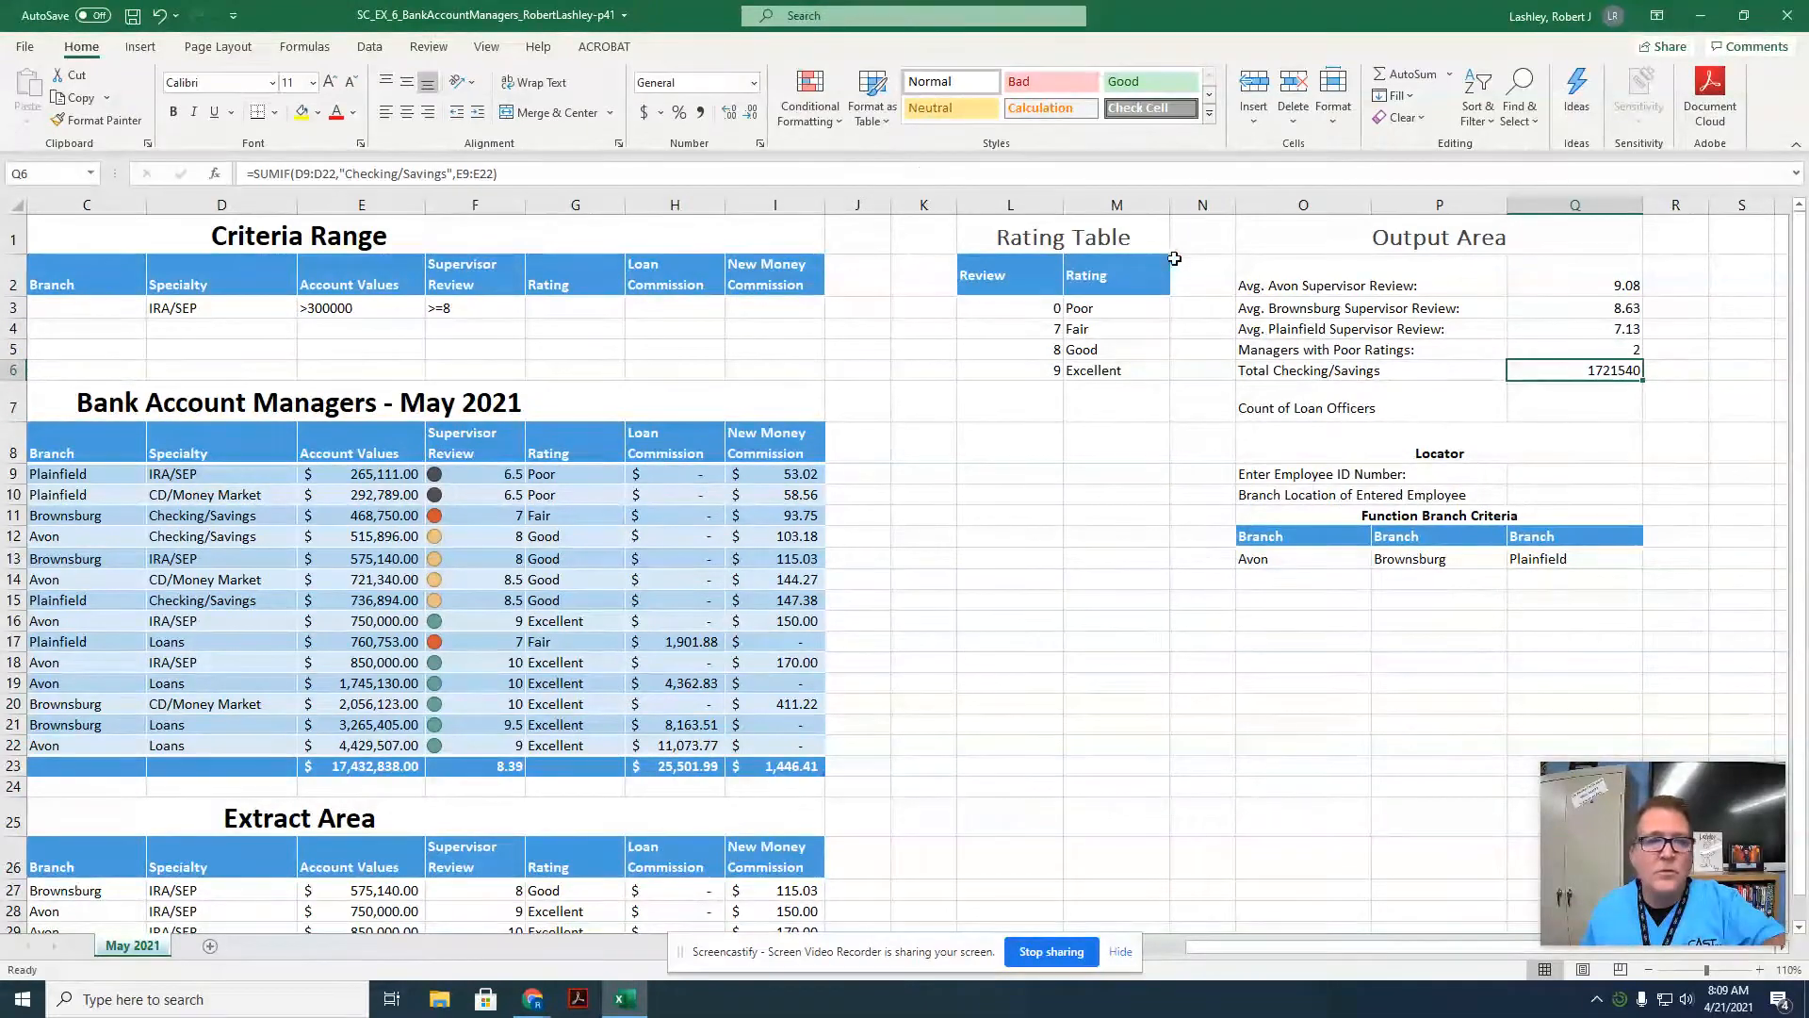
pyautogui.click(753, 85)
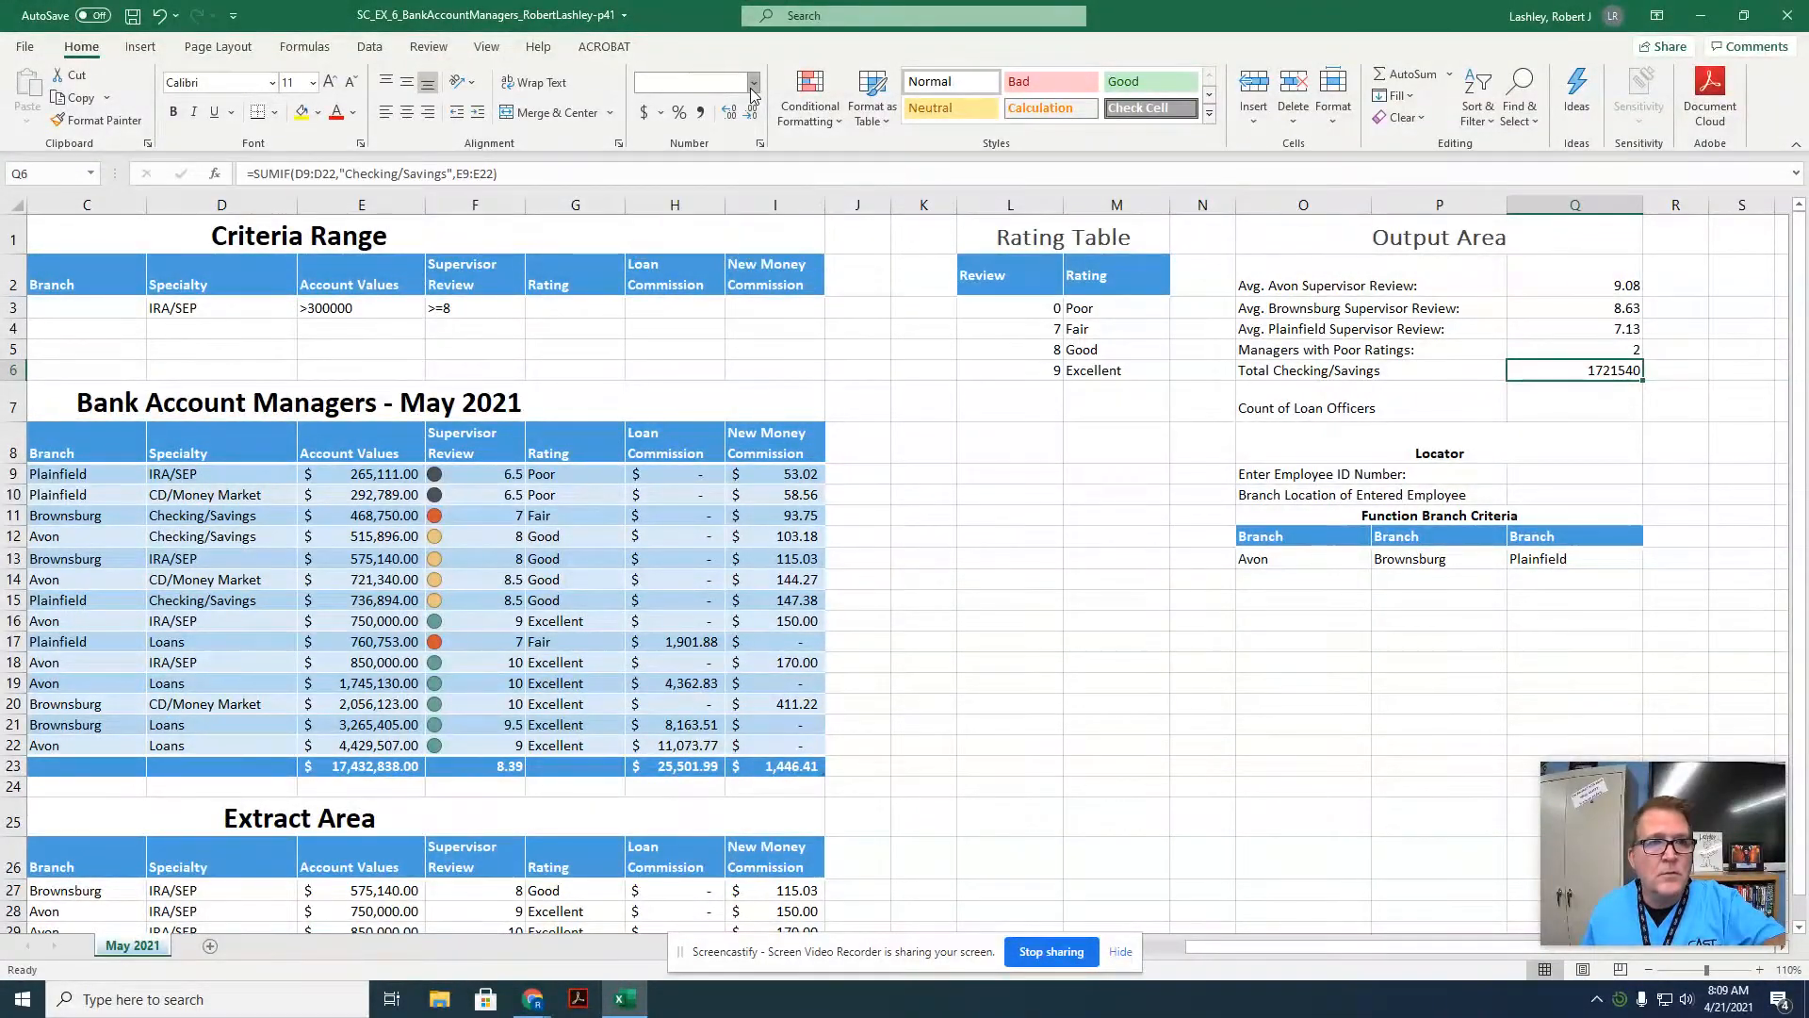
pyautogui.click(726, 253)
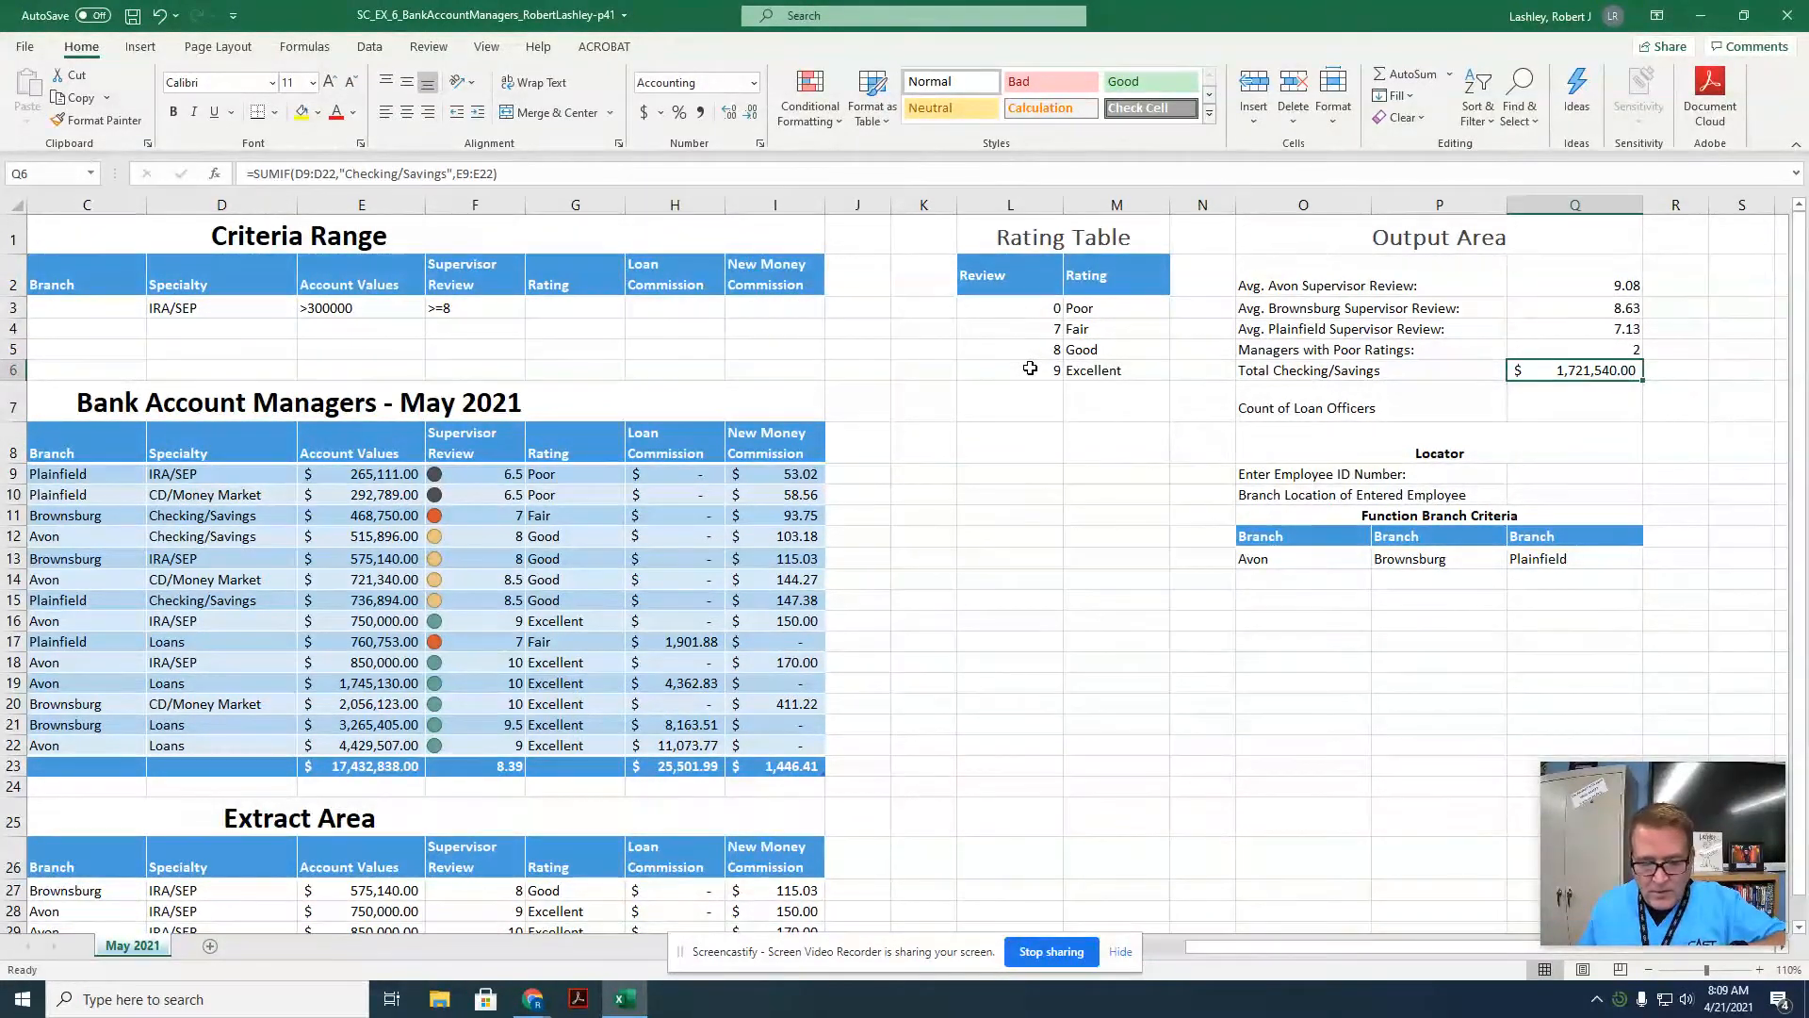
# In Q7, enter a COUNTIF formula that counts "Loans" in the range D9:D22.
pyautogui.click(1566, 405)
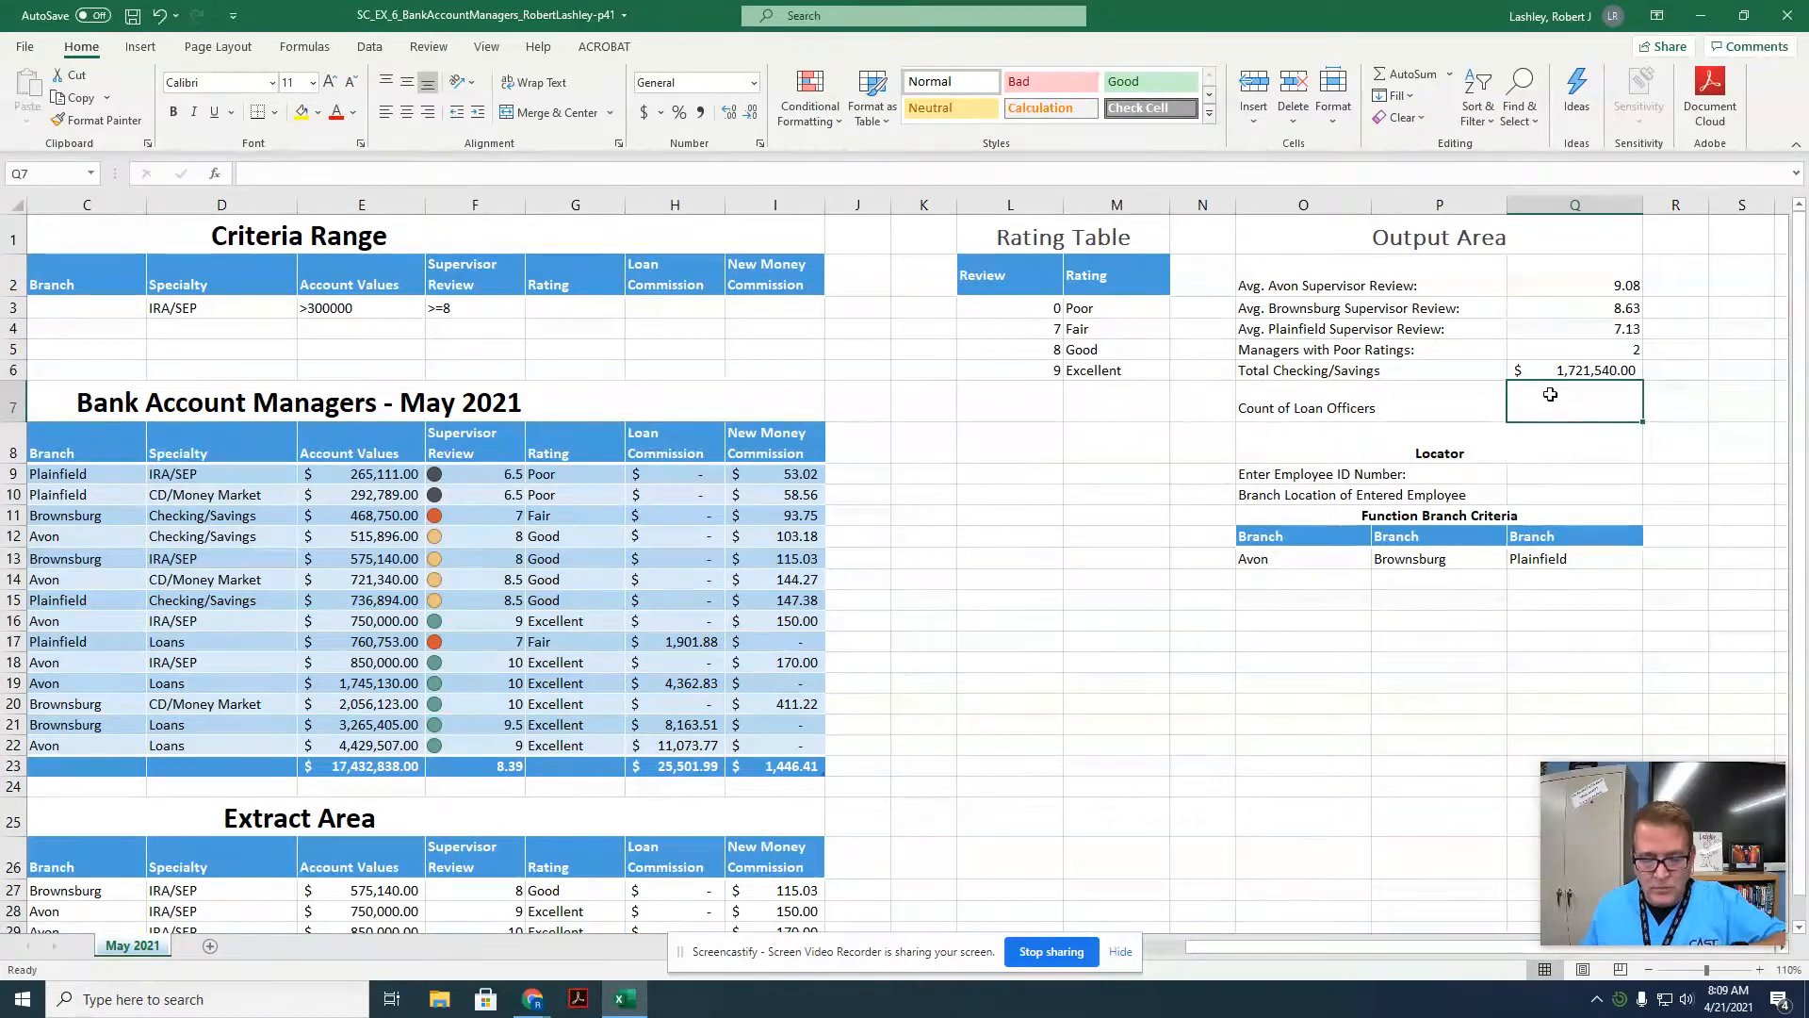
pyautogui.write('=')
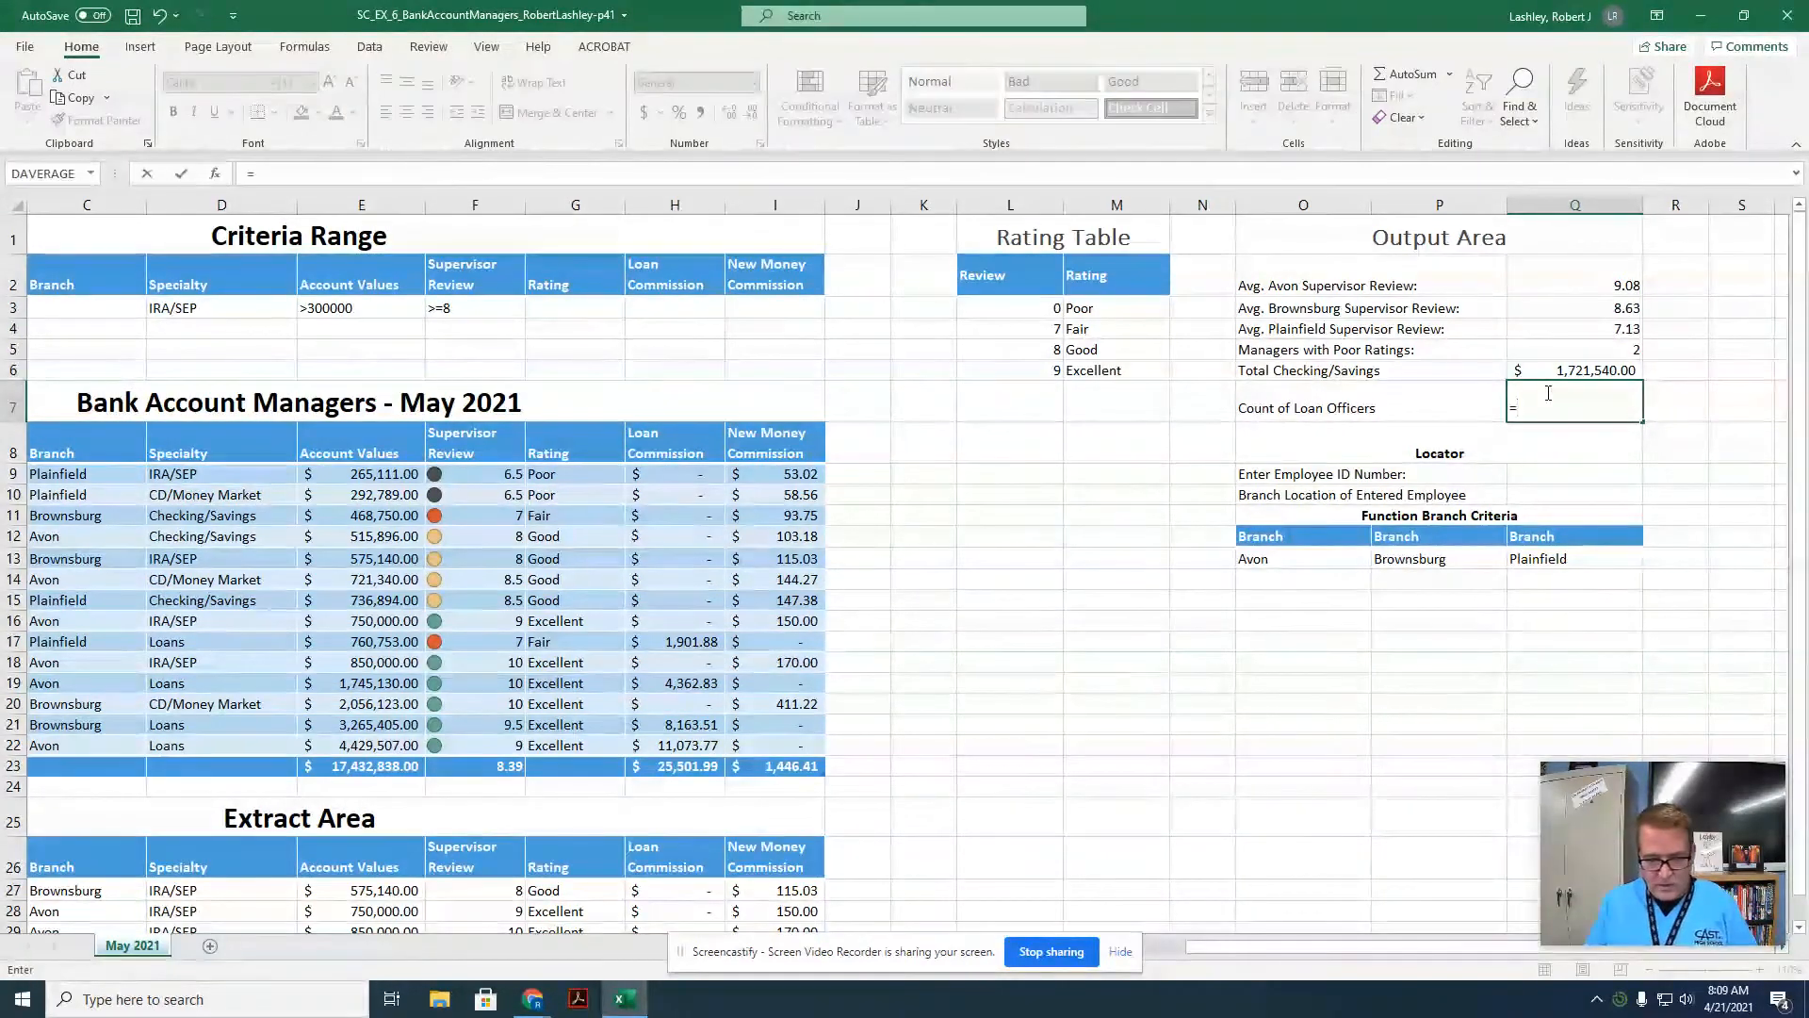
pyautogui.write('countif(')
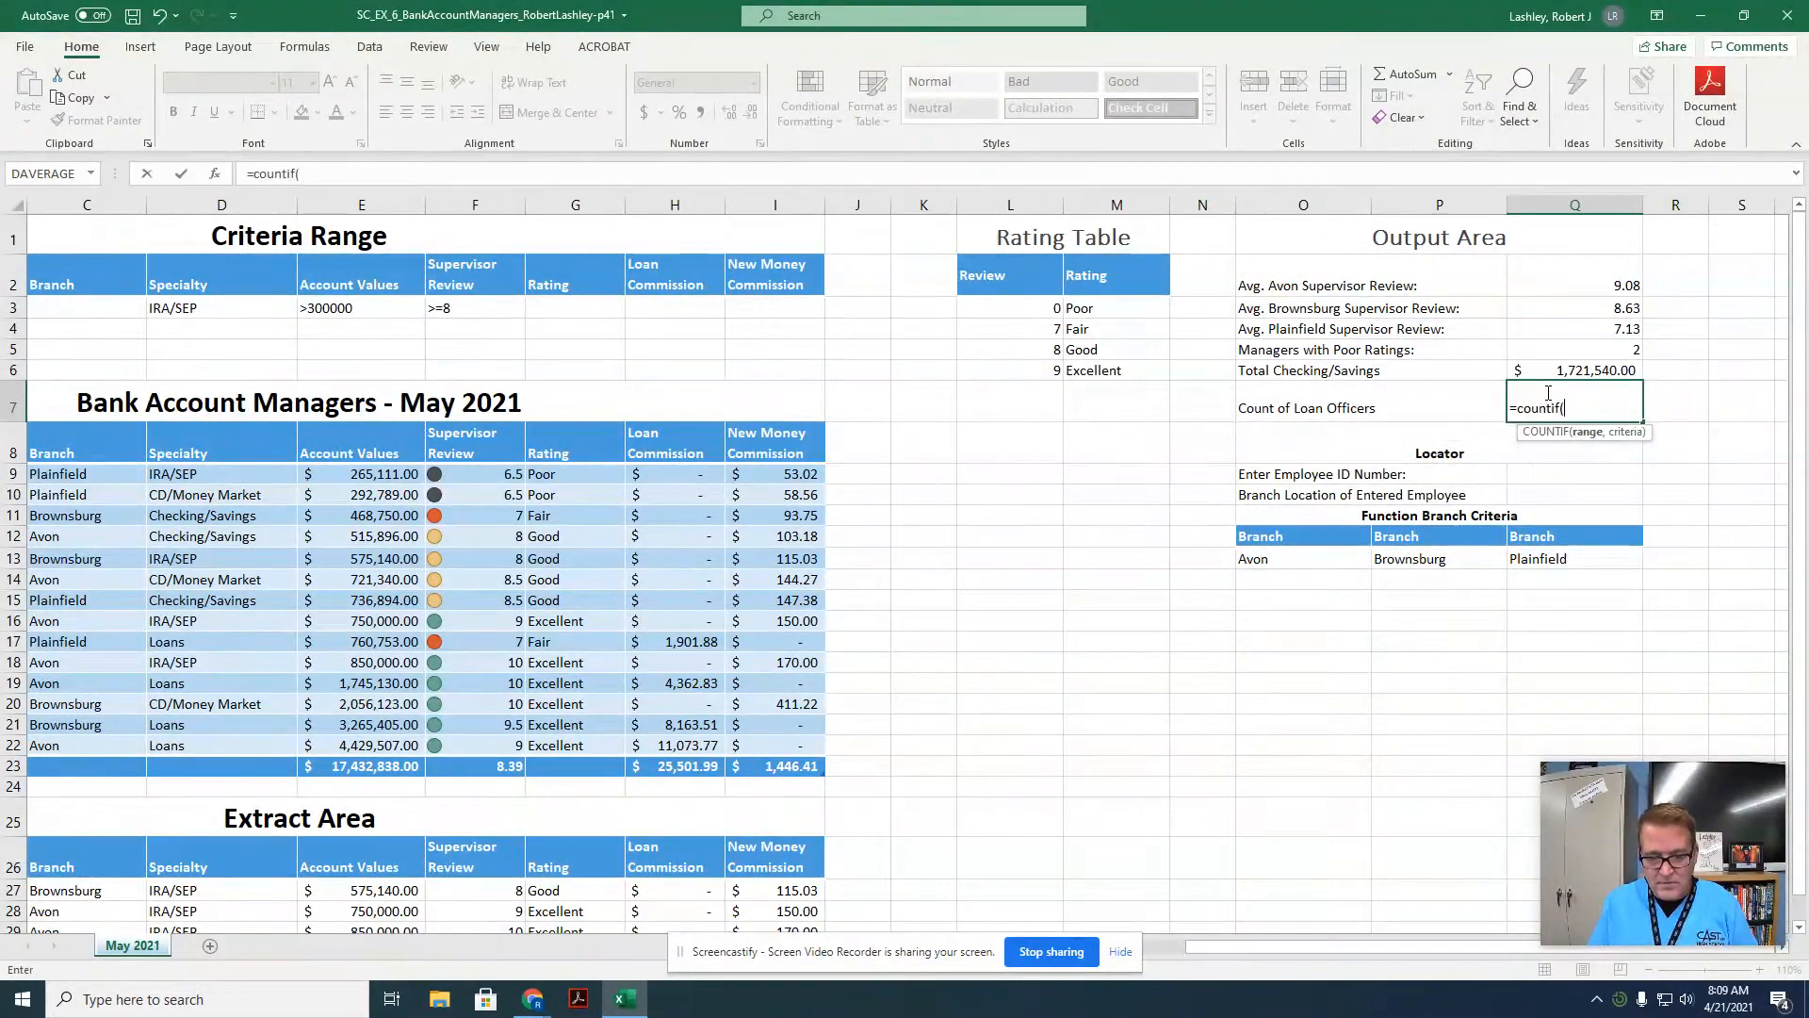
pyautogui.write('D9')
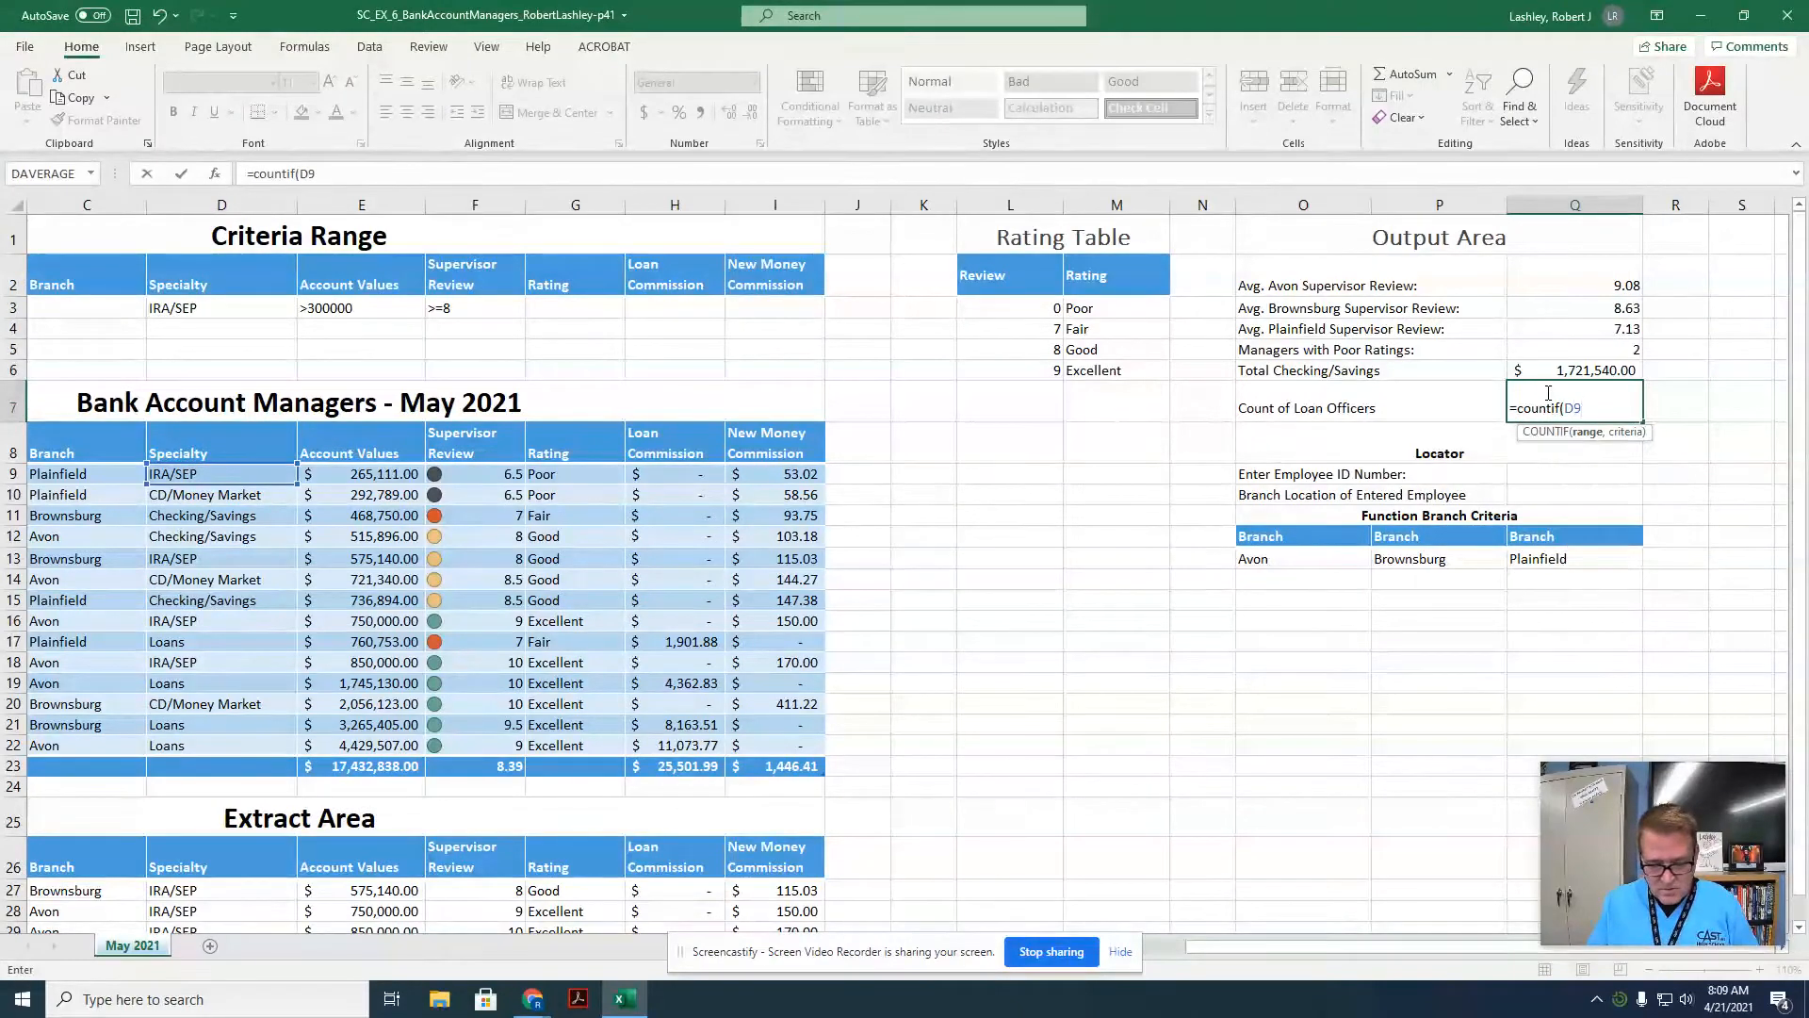
pyautogui.write(':D22')
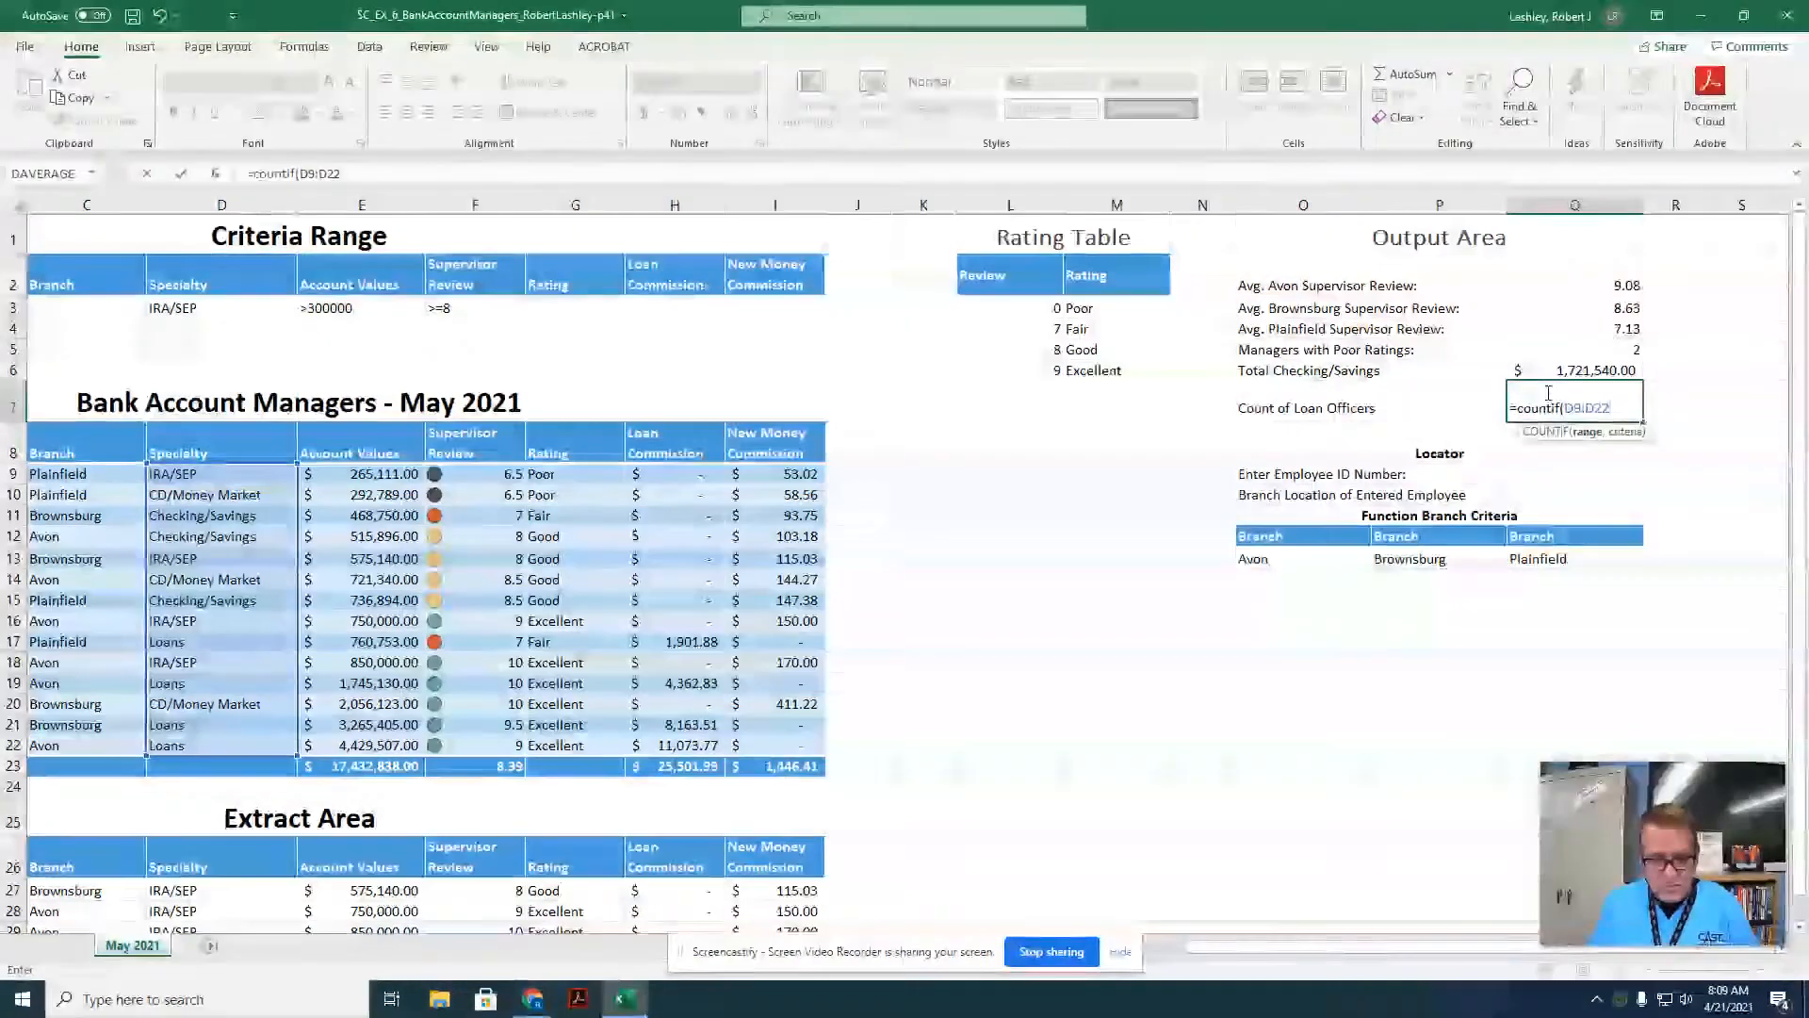
pyautogui.write(',"')
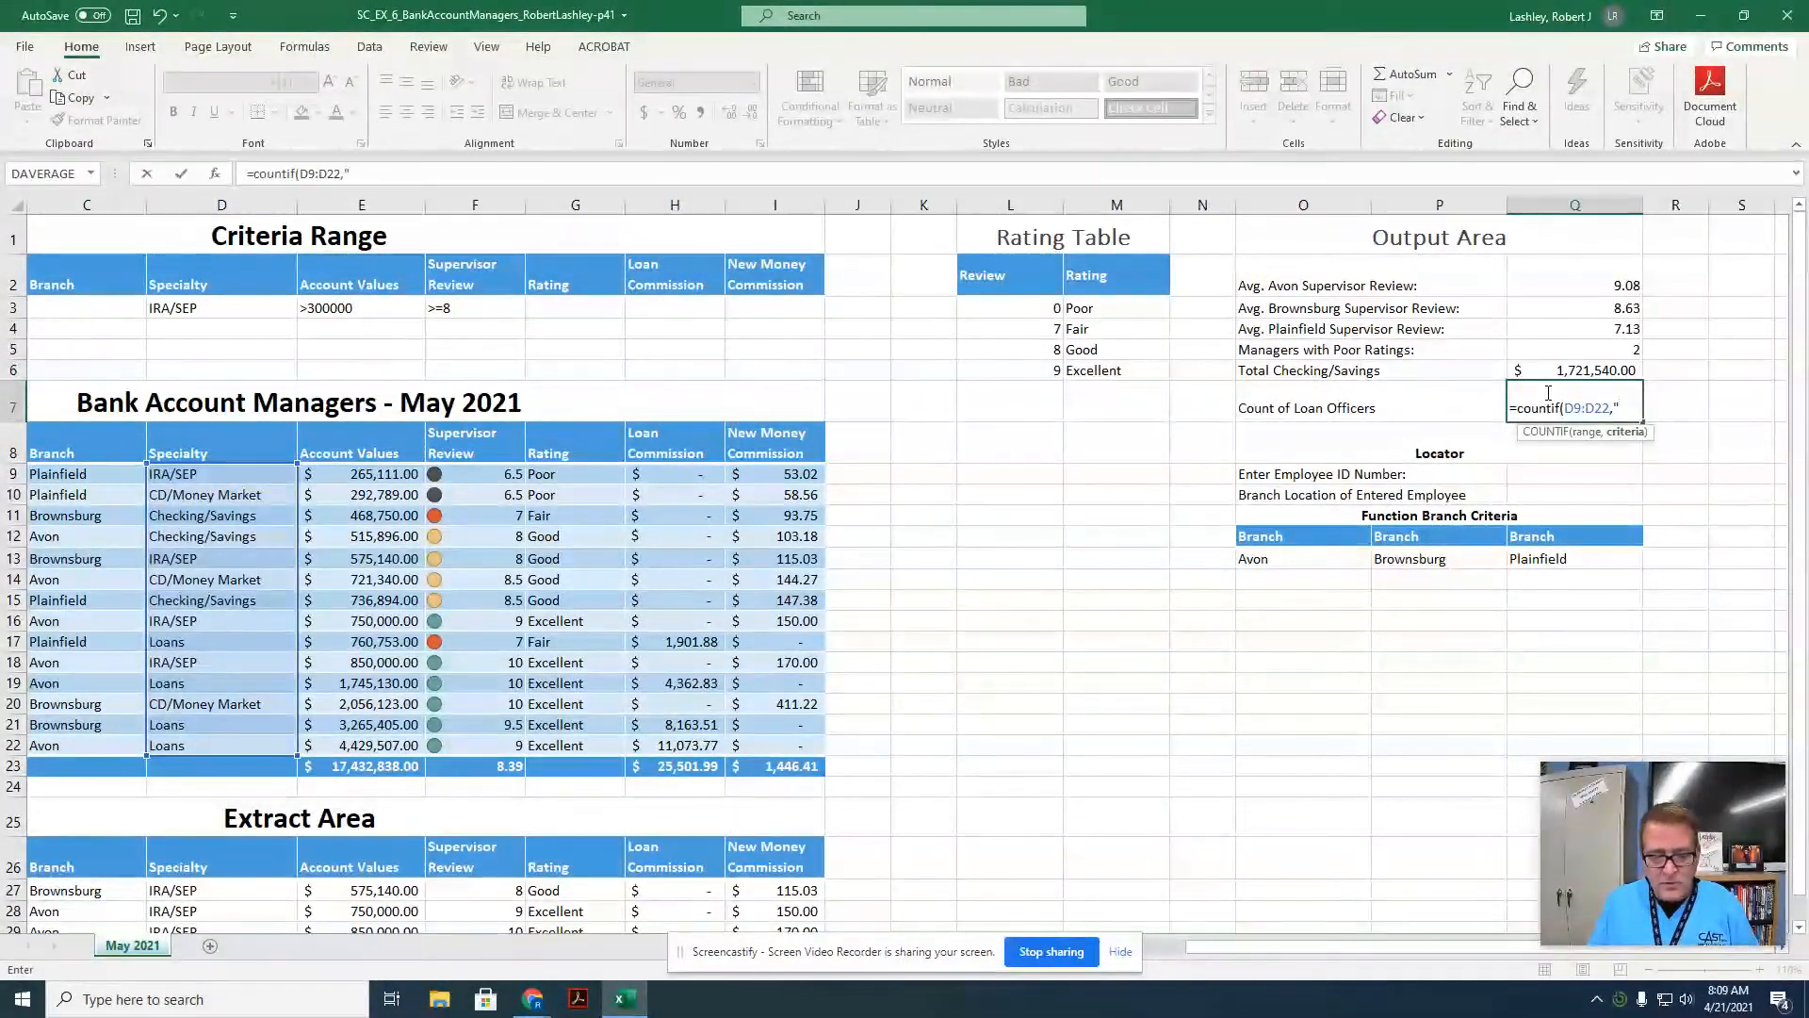
pyautogui.write('Loans')
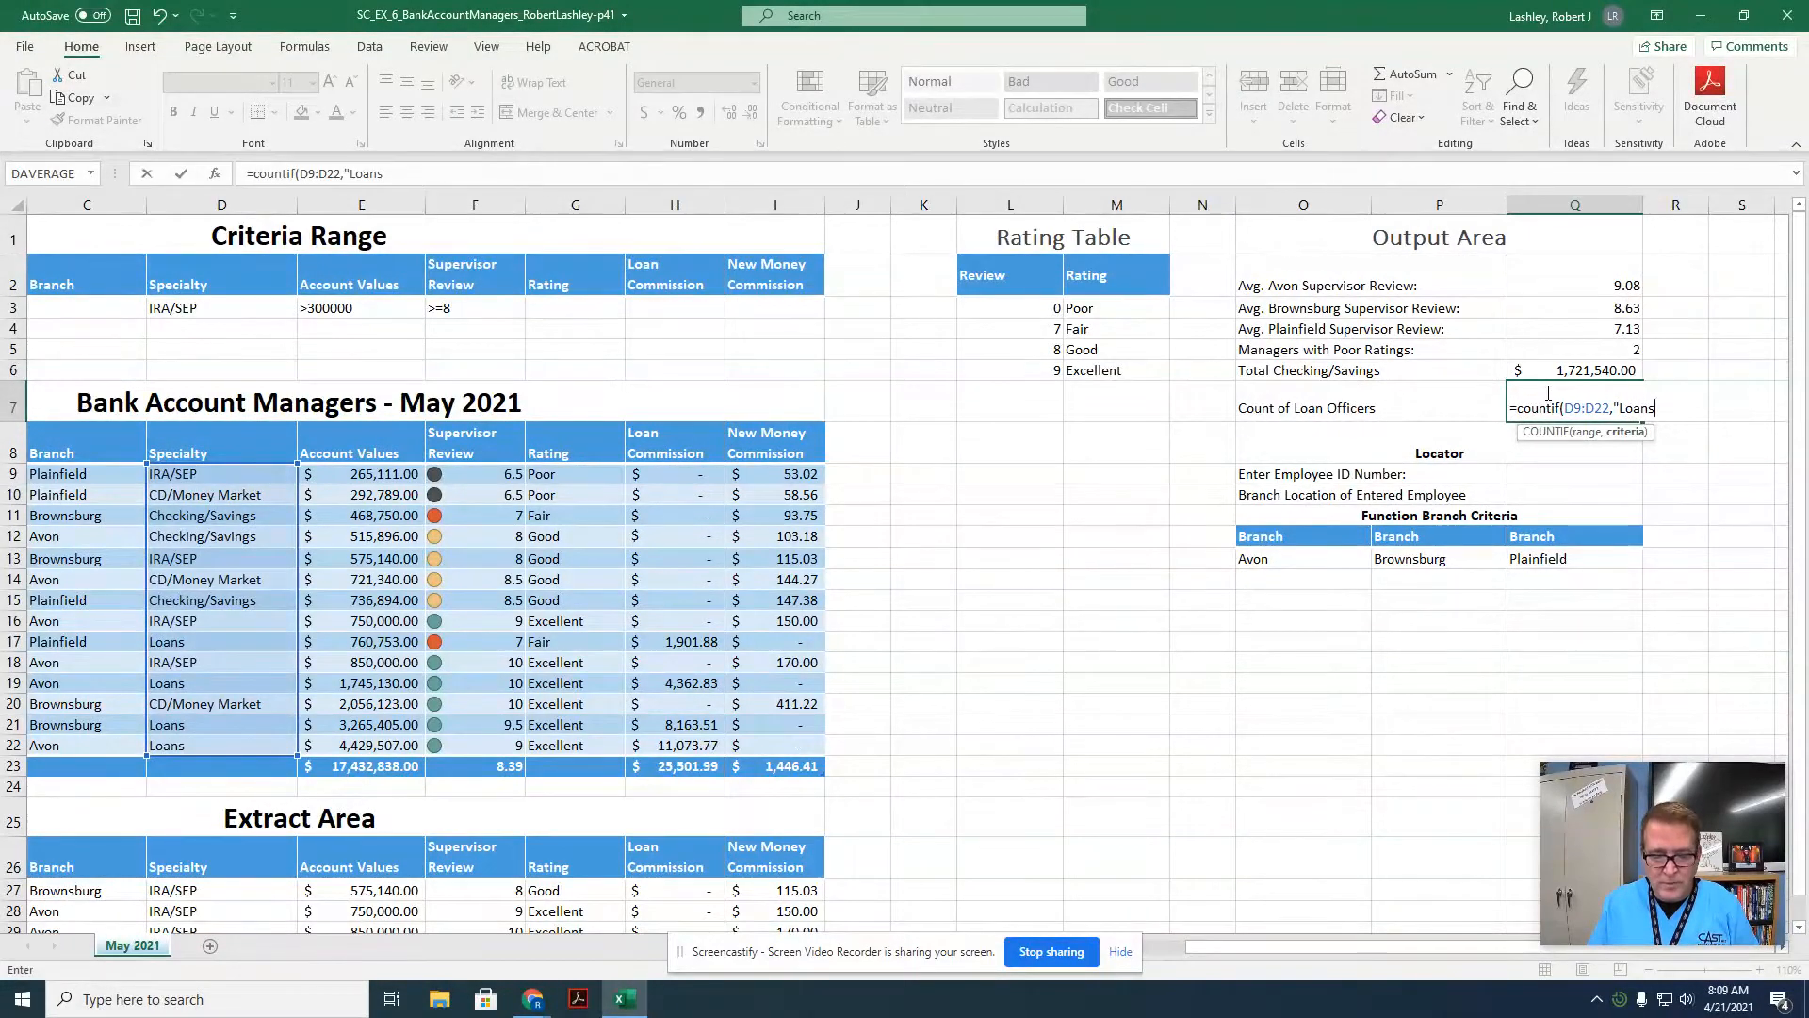
pyautogui.write('")')
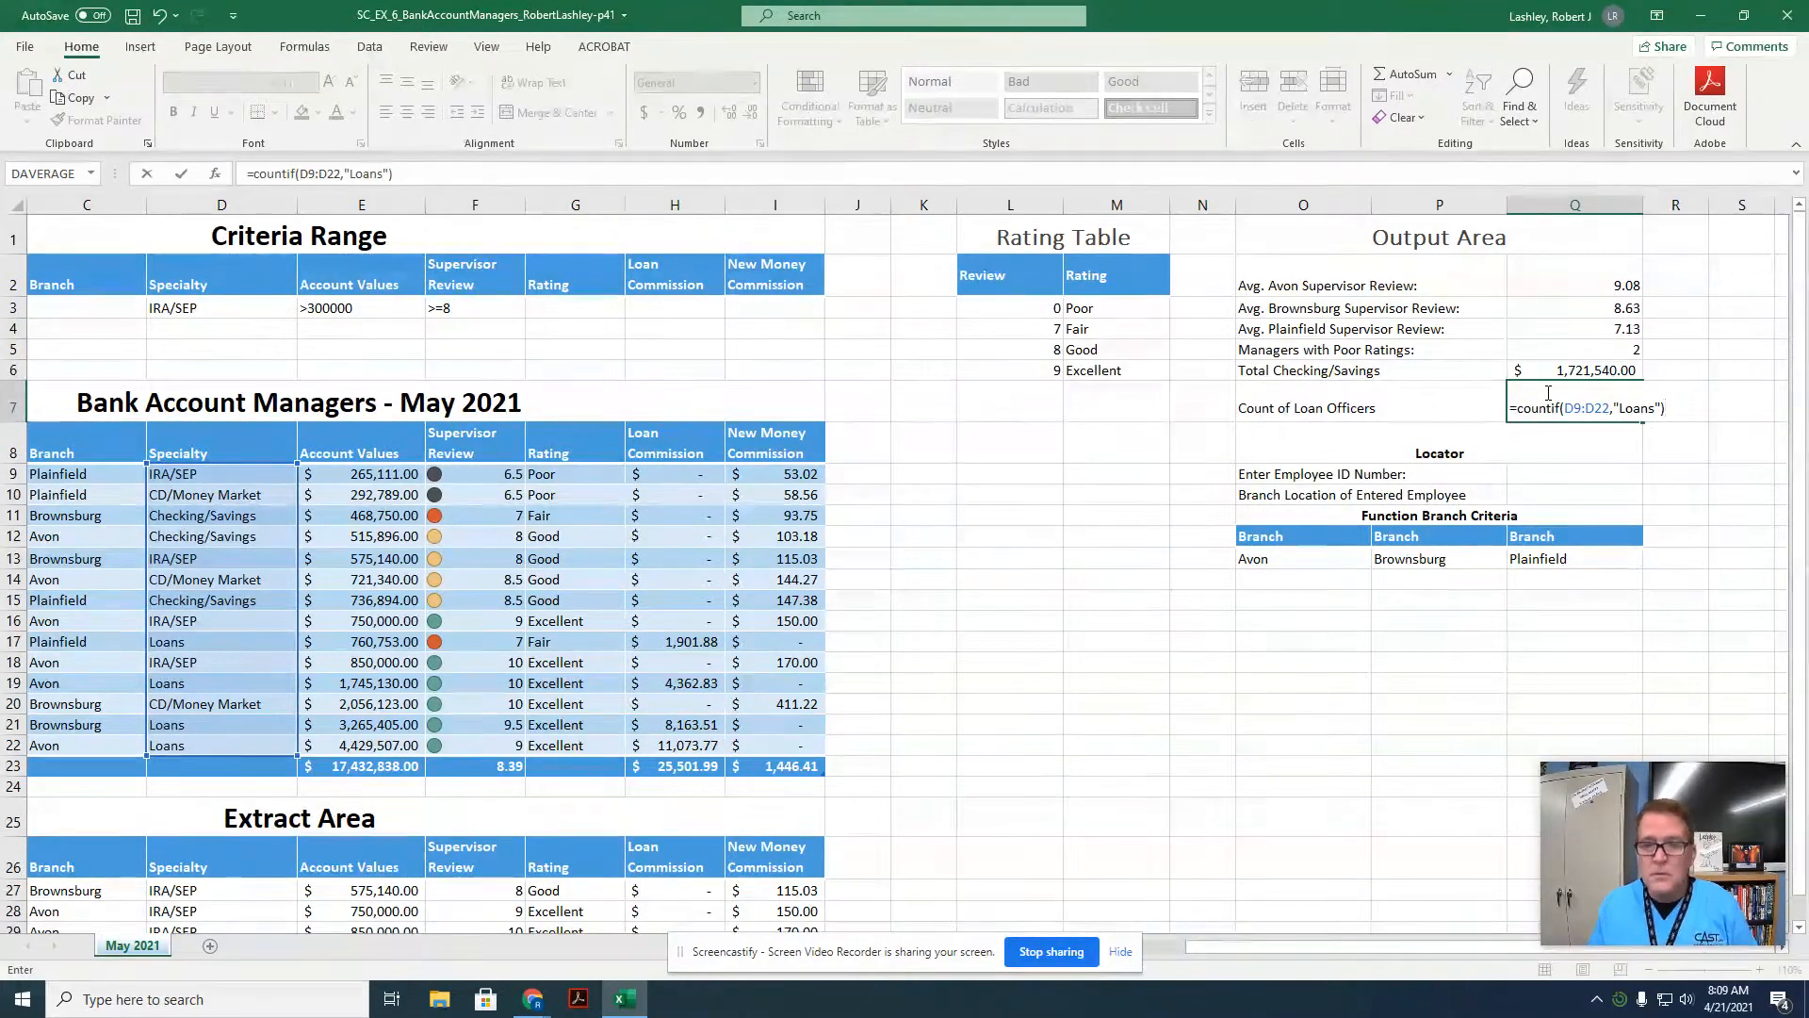
pyautogui.press('Return')
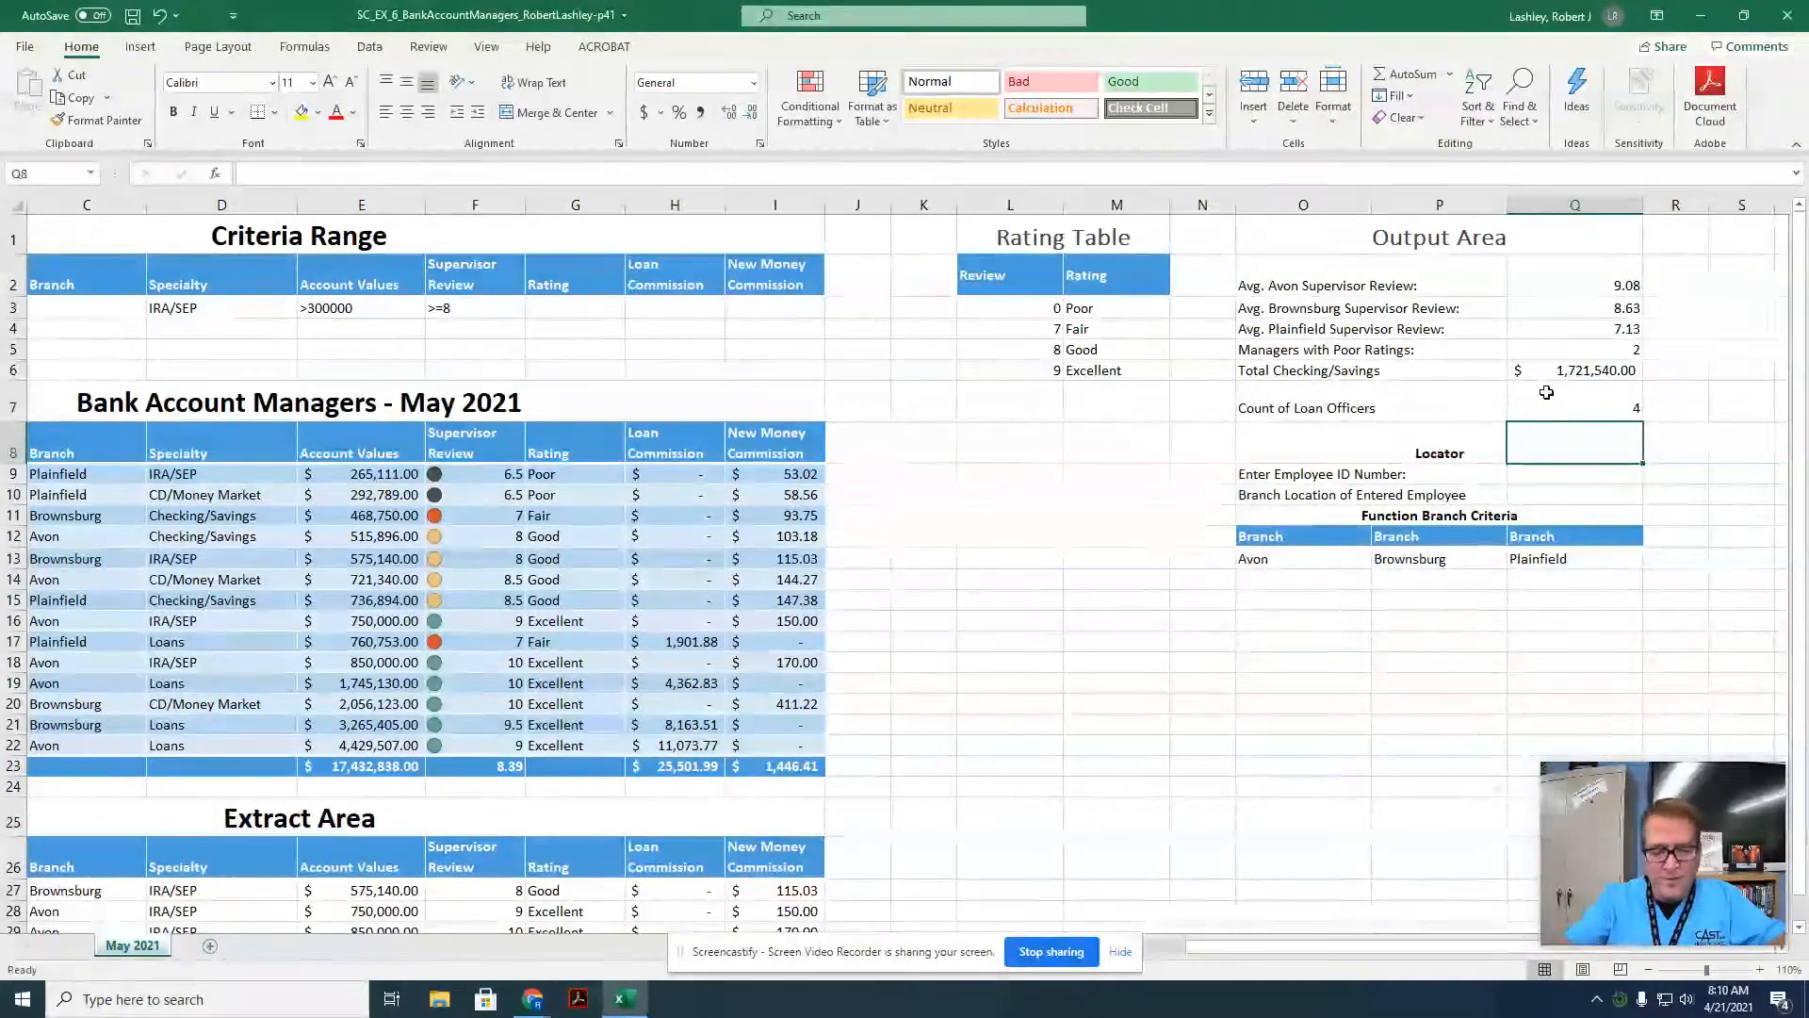
# Enter the employee ID number in Q9 of the Locator section.
pyautogui.click(1592, 480)
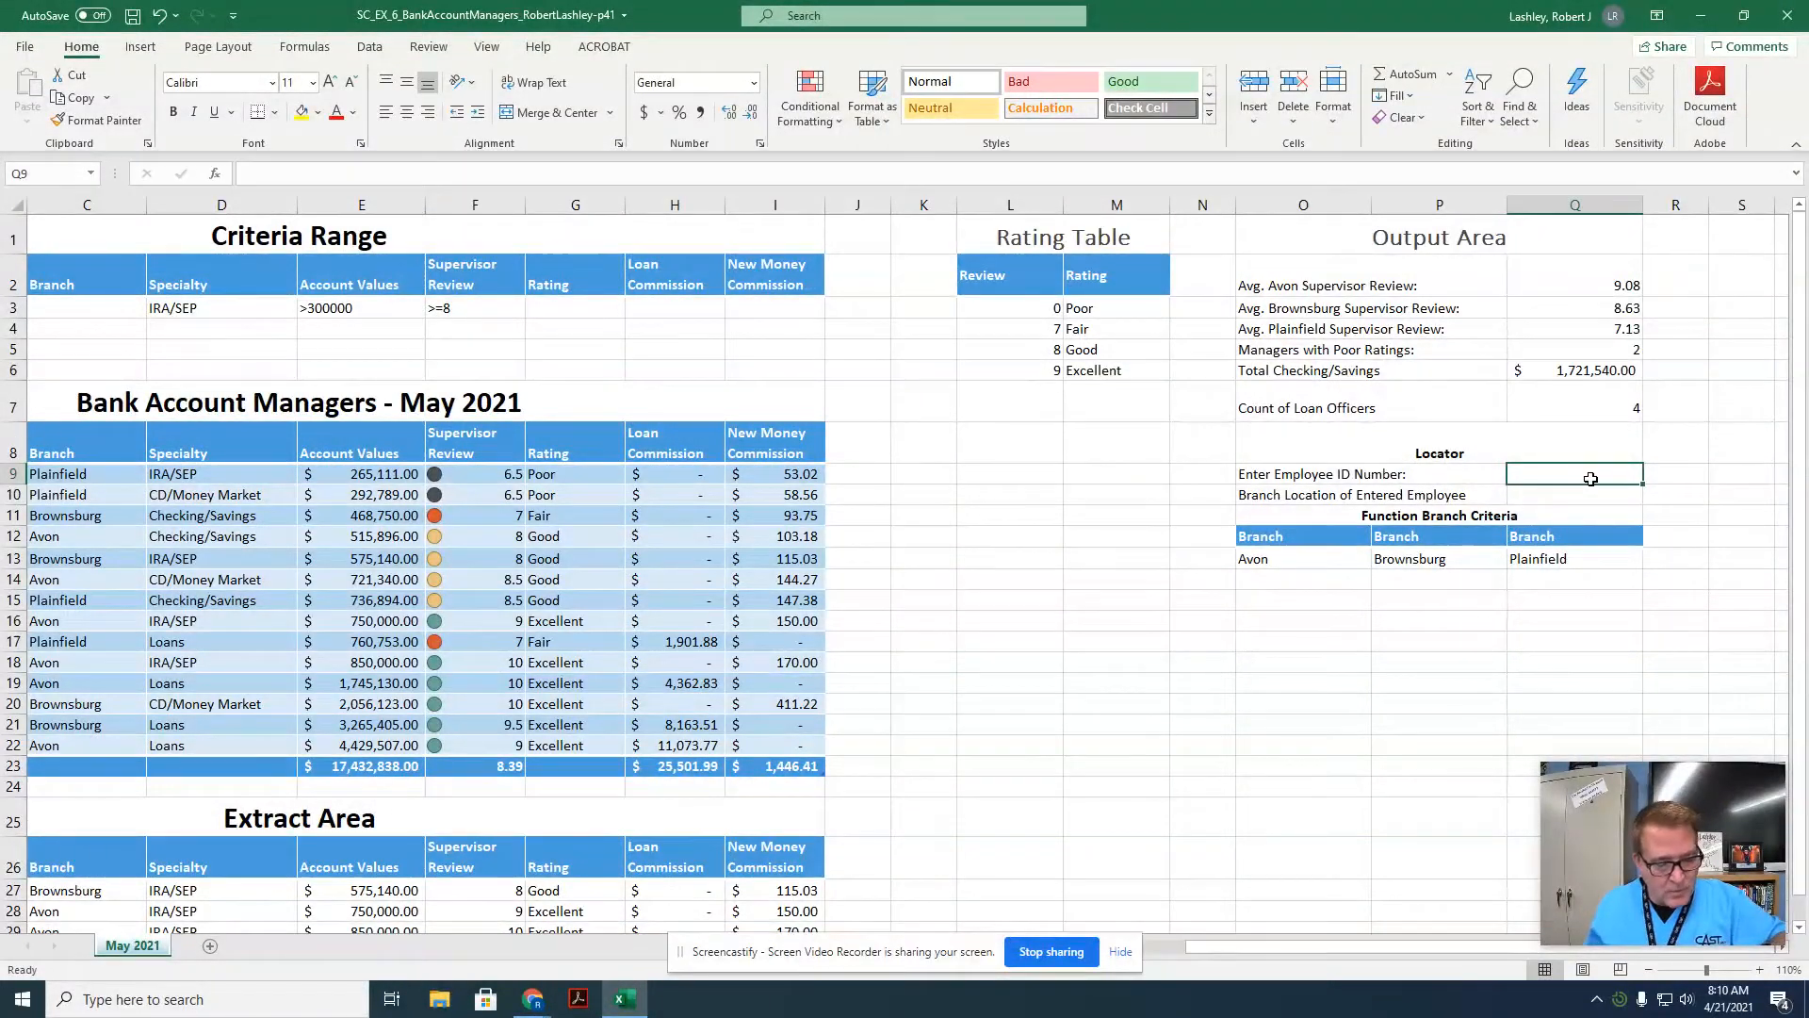
pyautogui.write('18781')
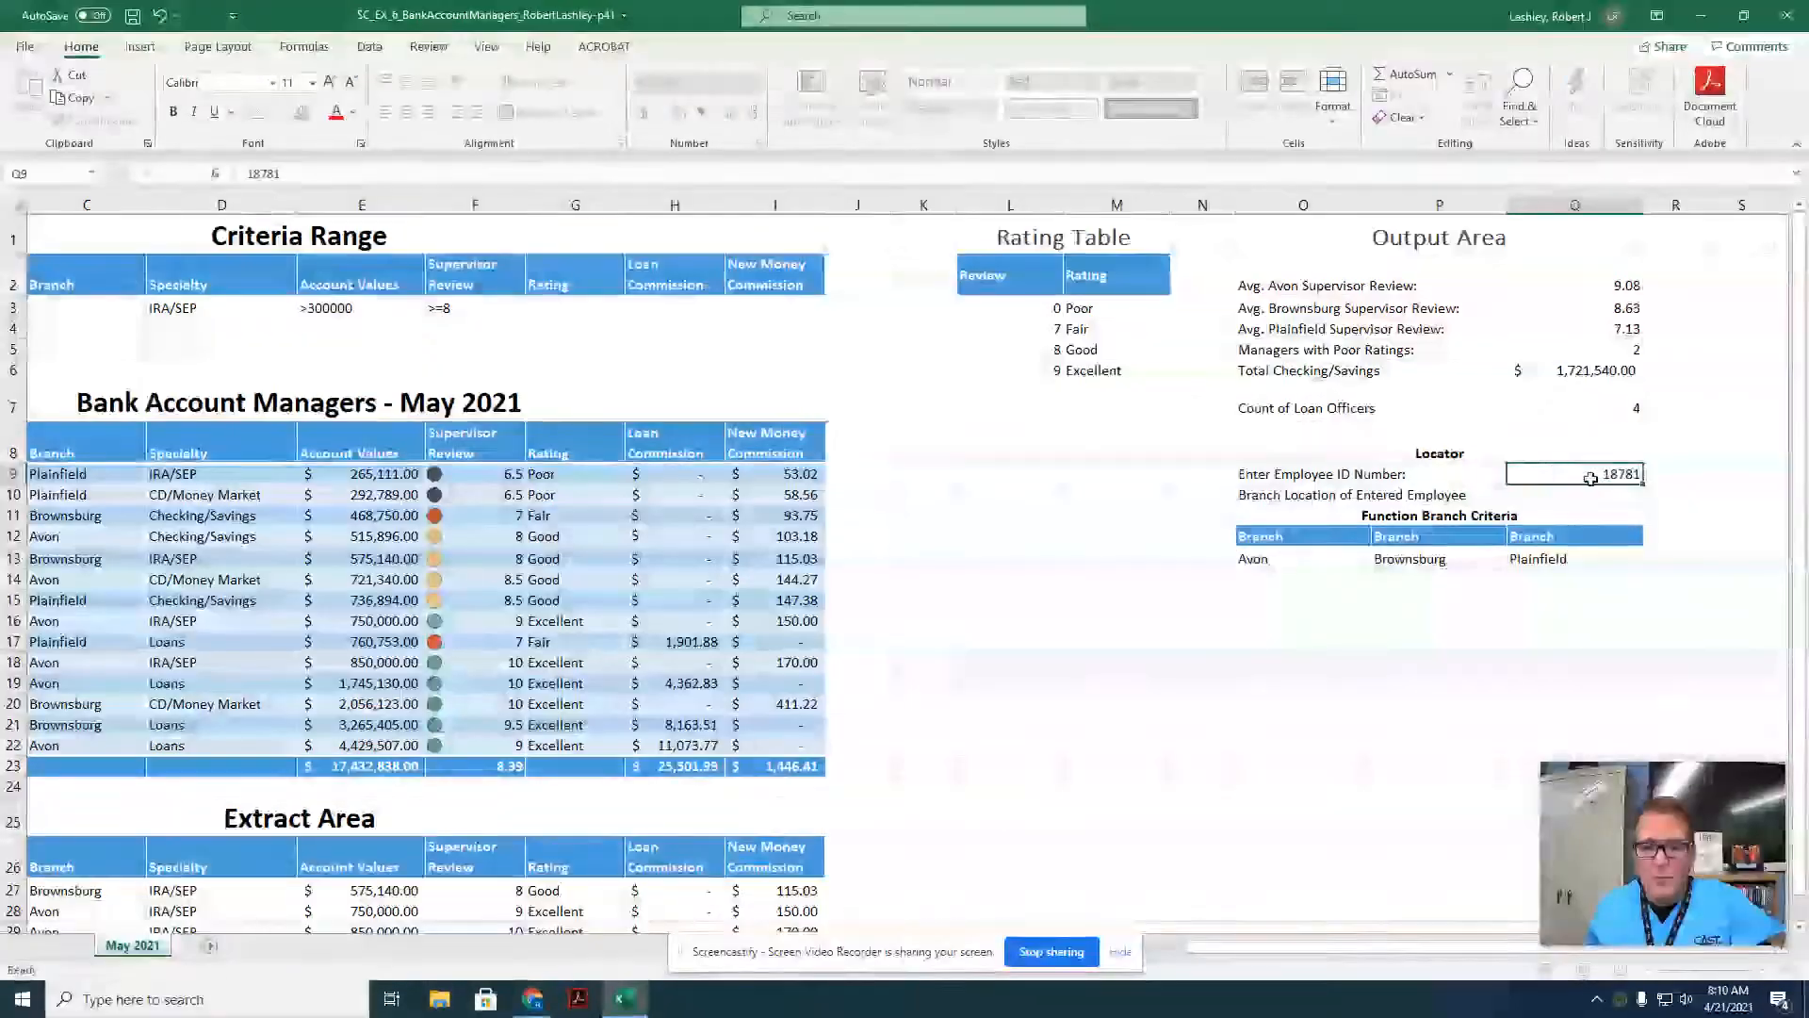
pyautogui.press('Return')
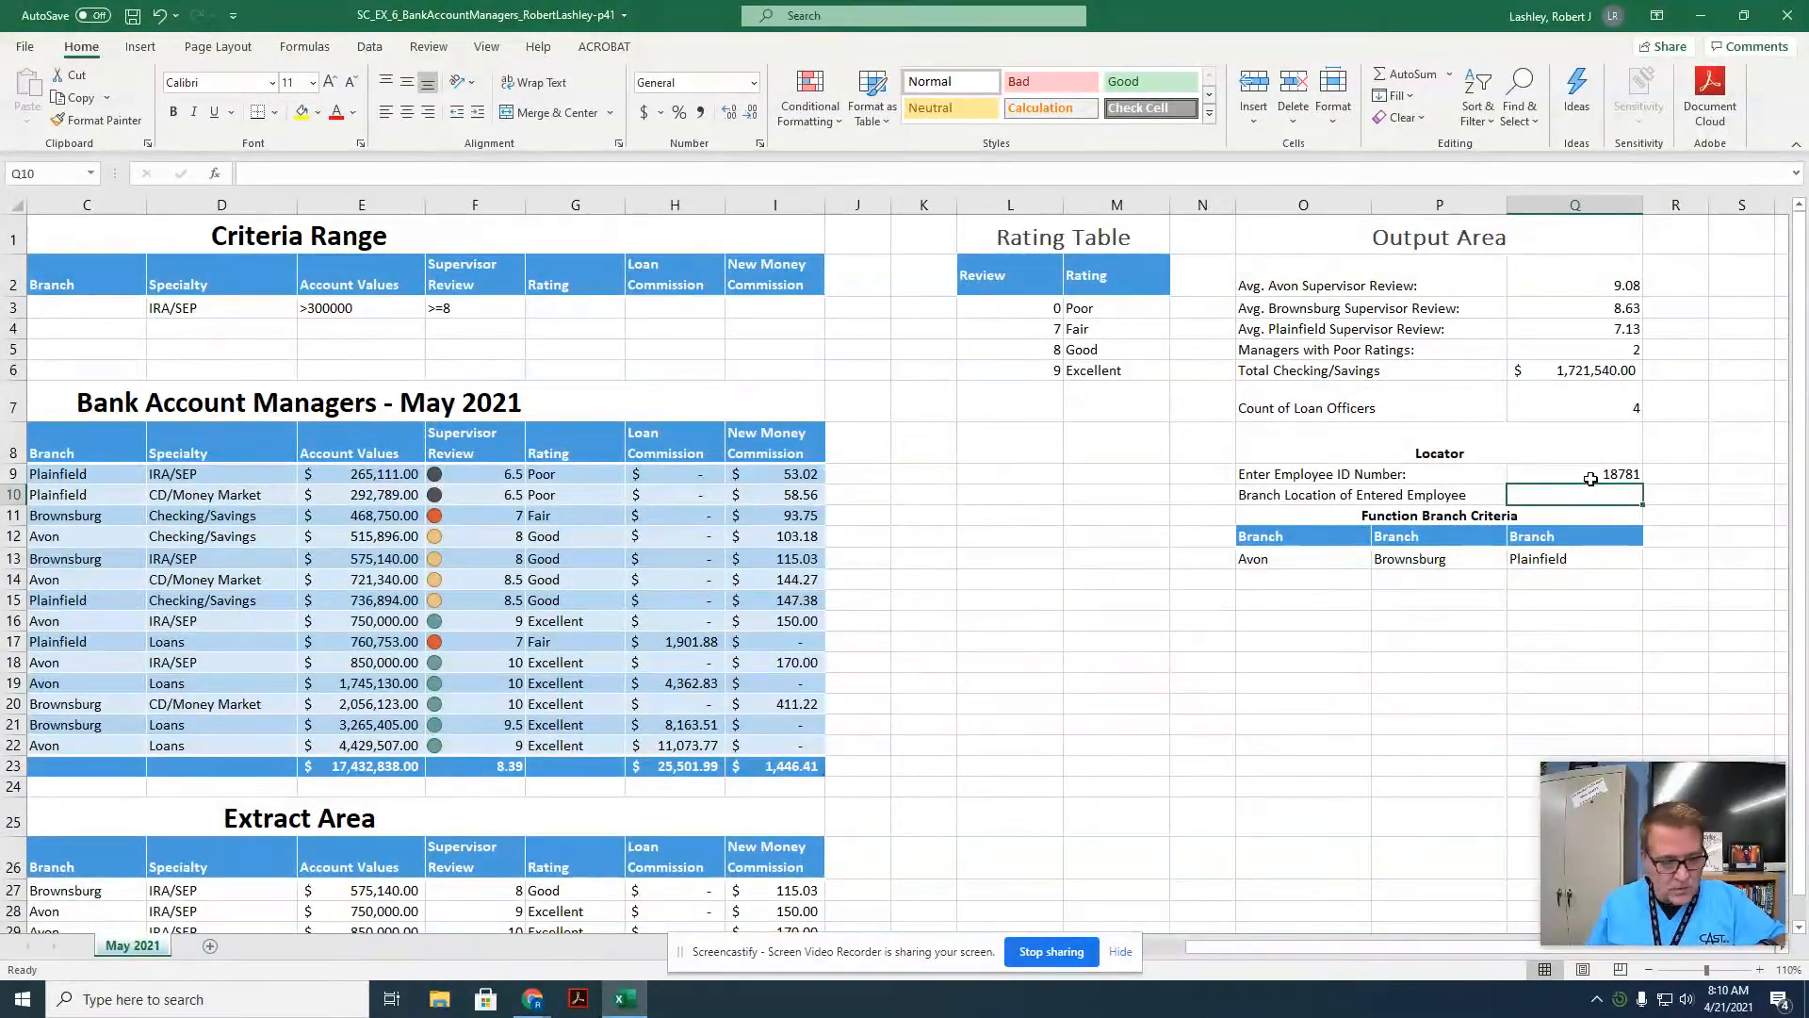
# In Q10, begin an INDEX formula with A9:I22 as the array and a nested MATCH with Q9 as the lookup value.
pyautogui.write('=index(')
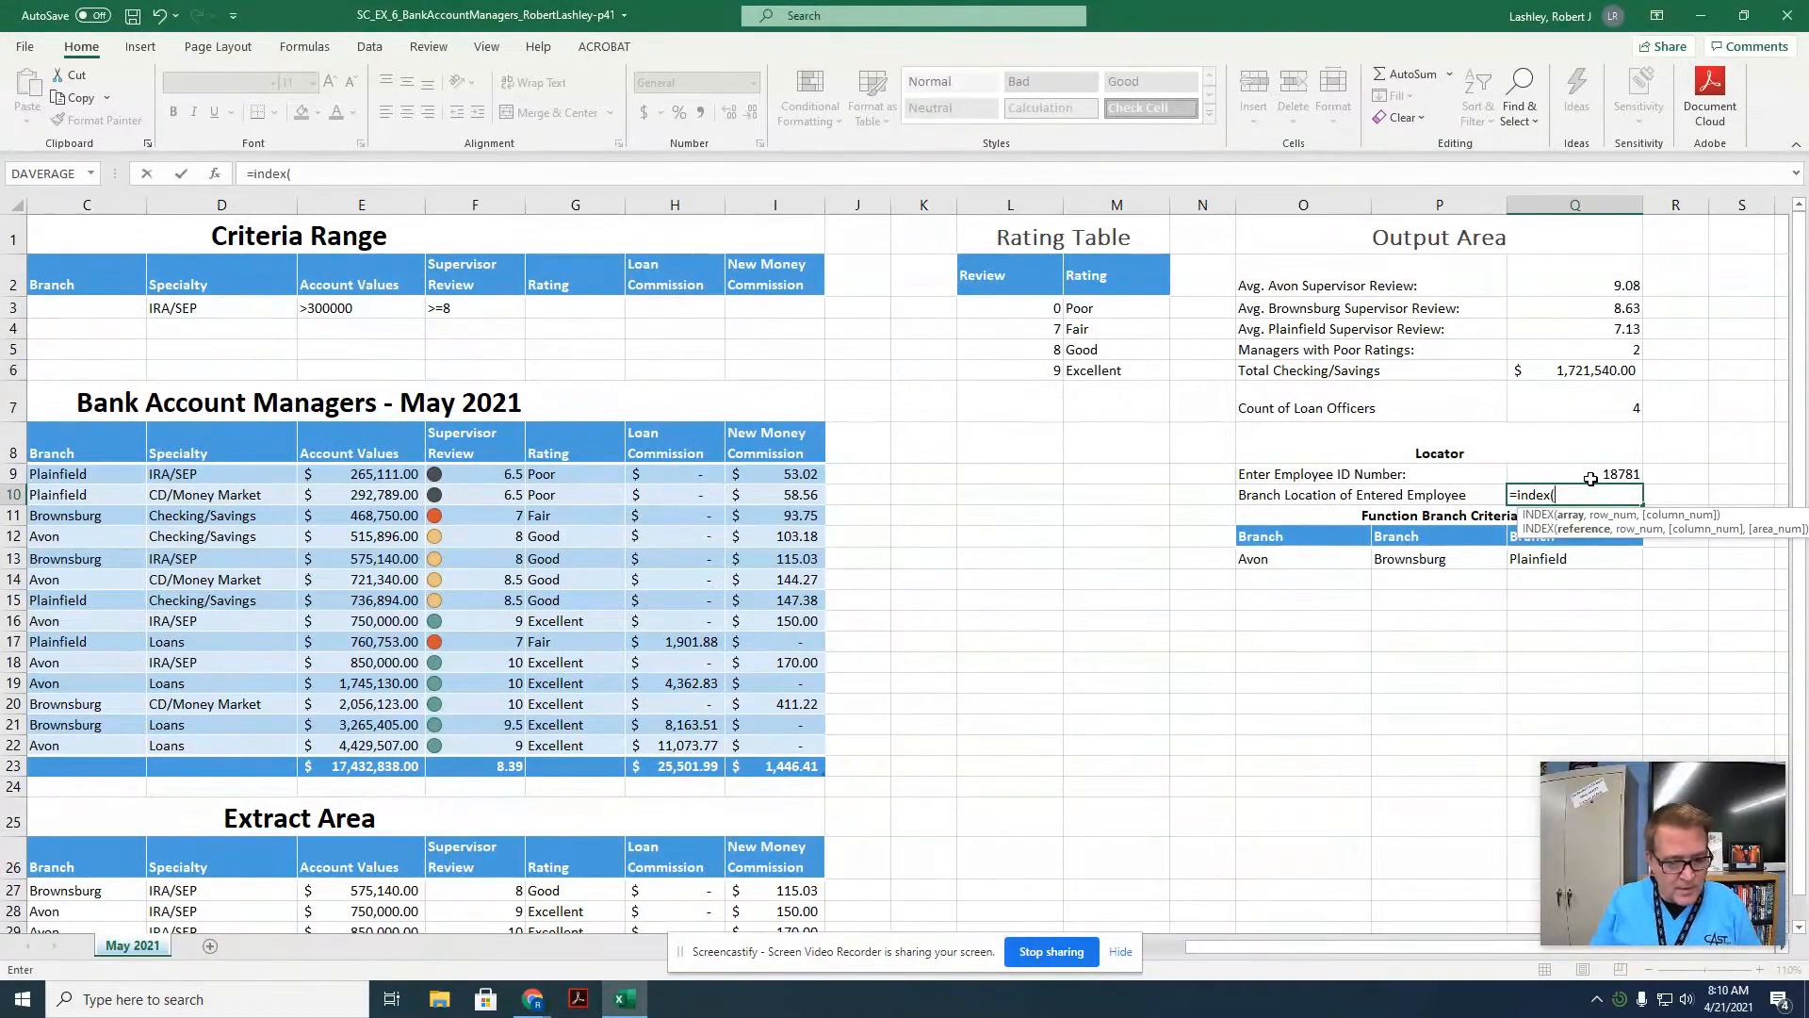
pyautogui.write('A9')
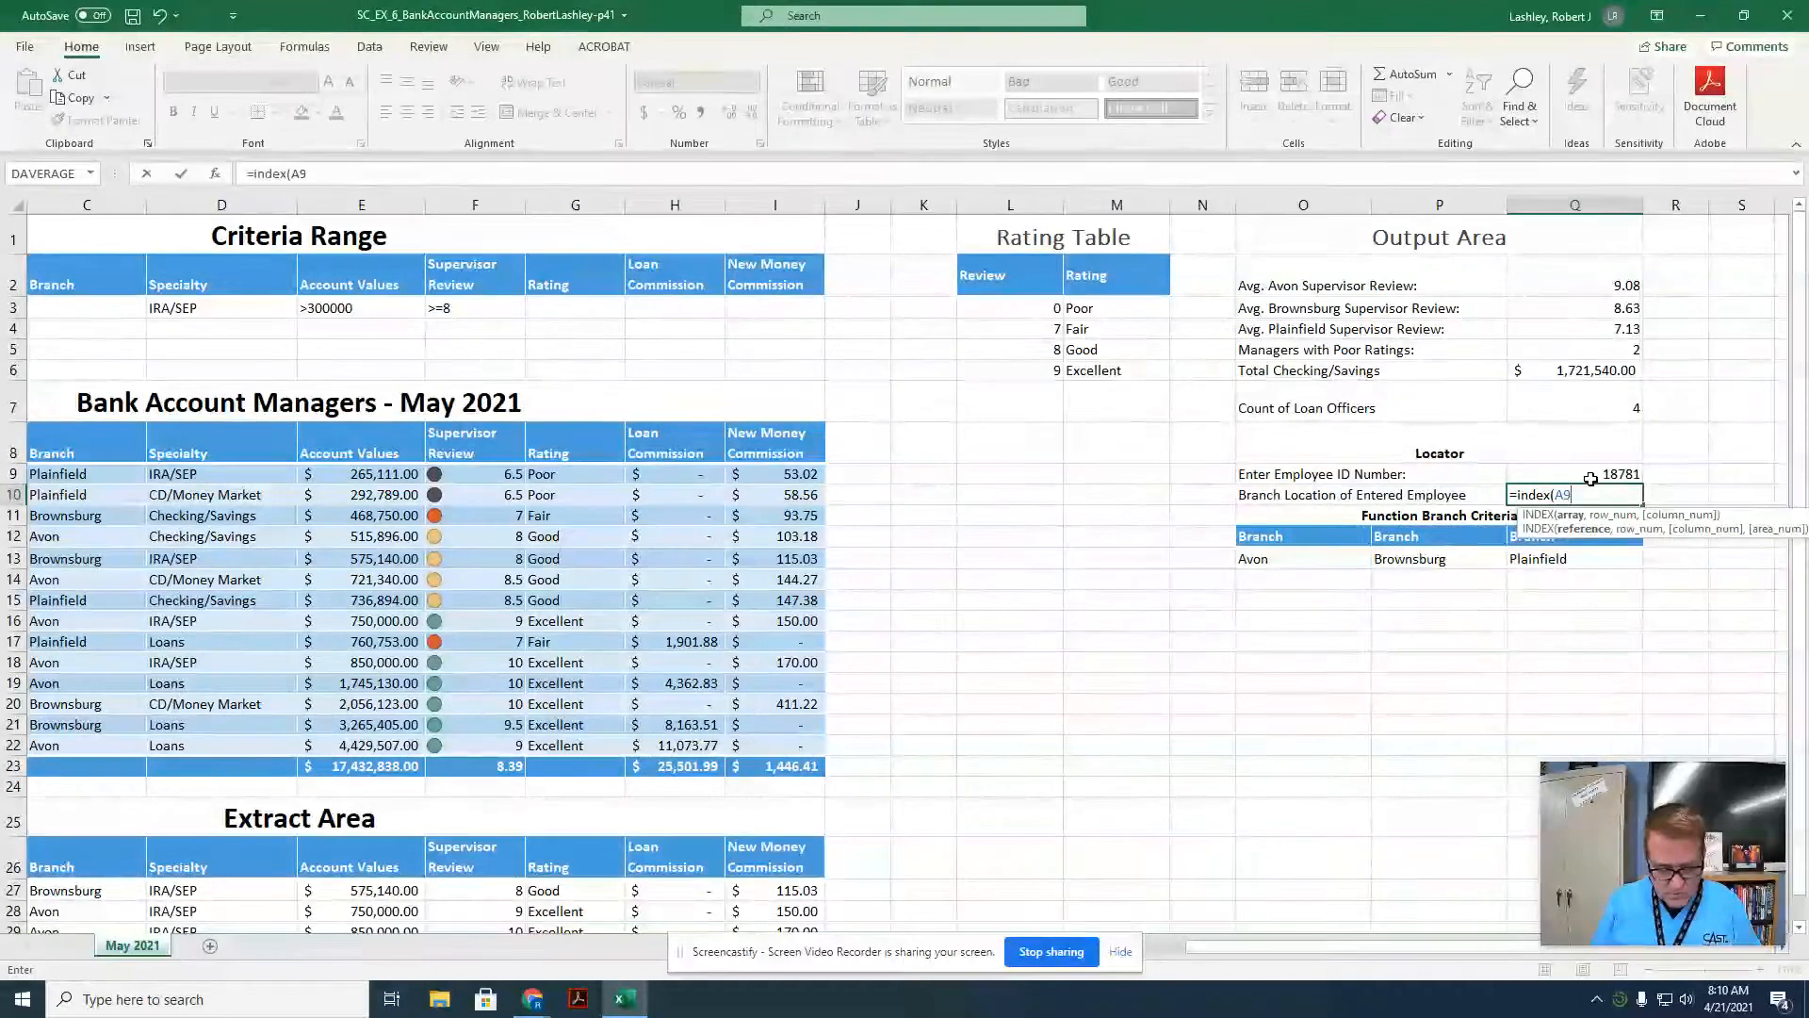
pyautogui.write(':I22')
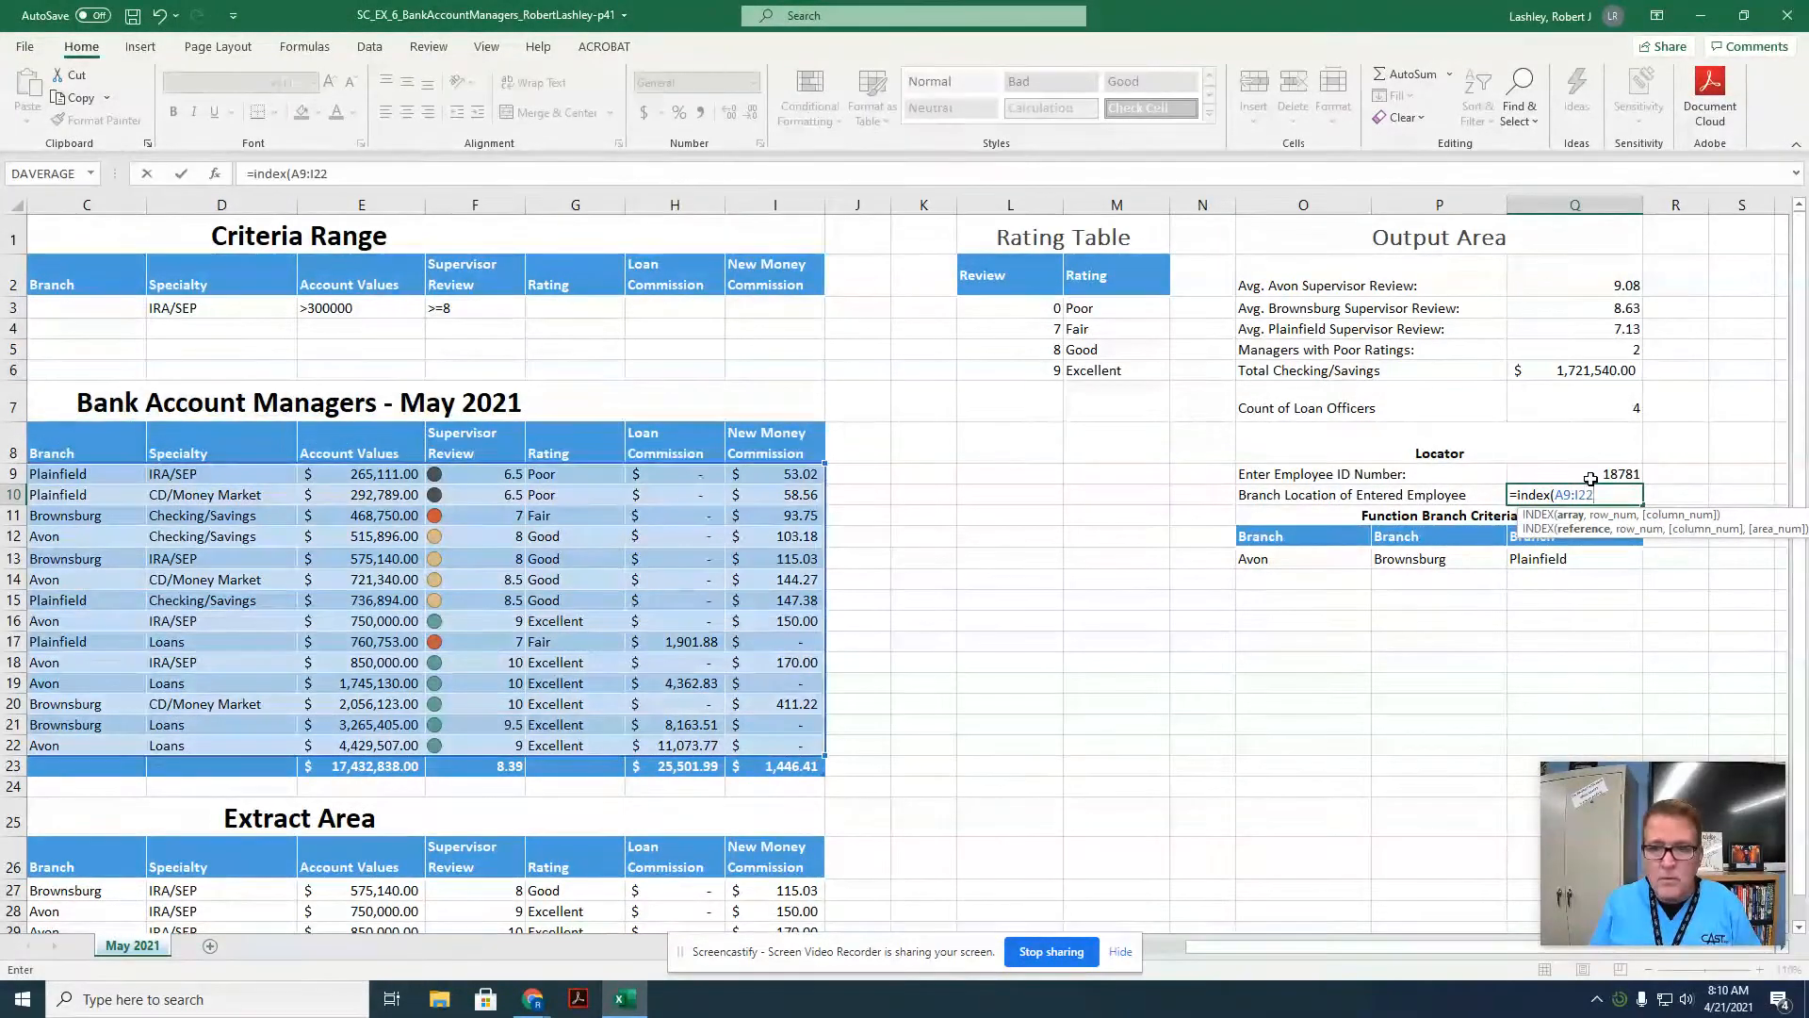
pyautogui.write(',')
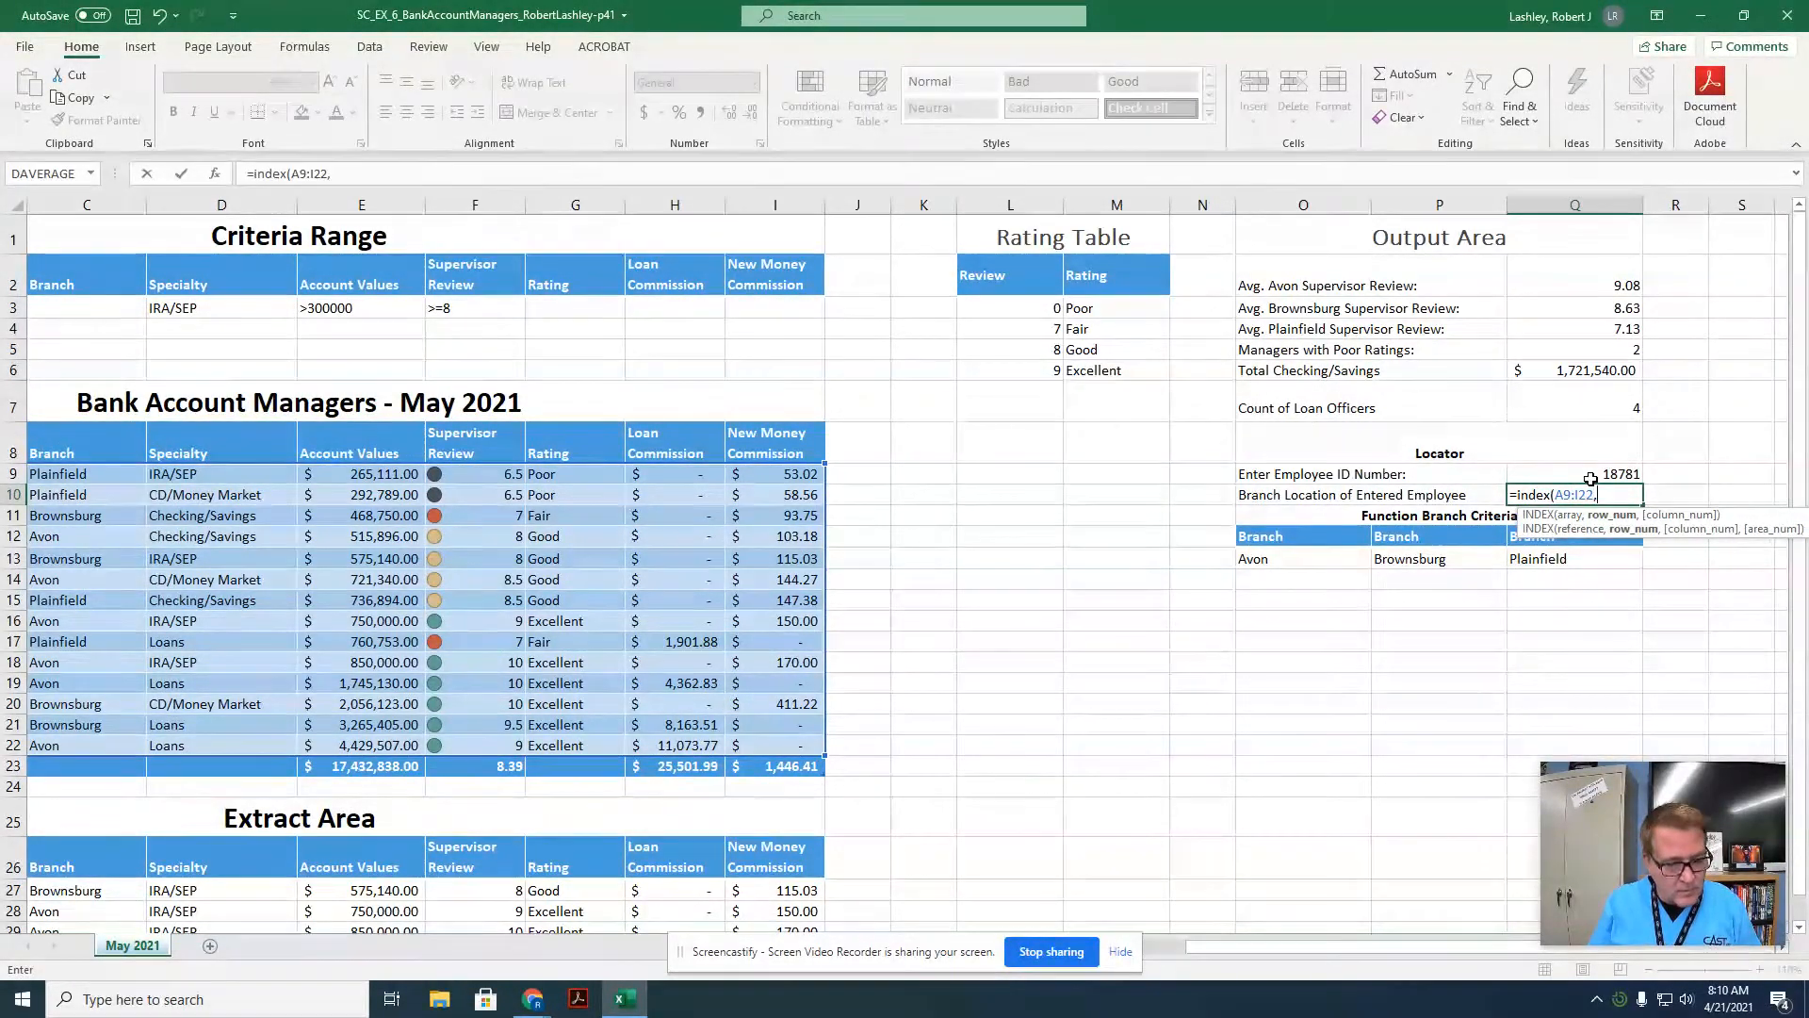
pyautogui.write('Match')
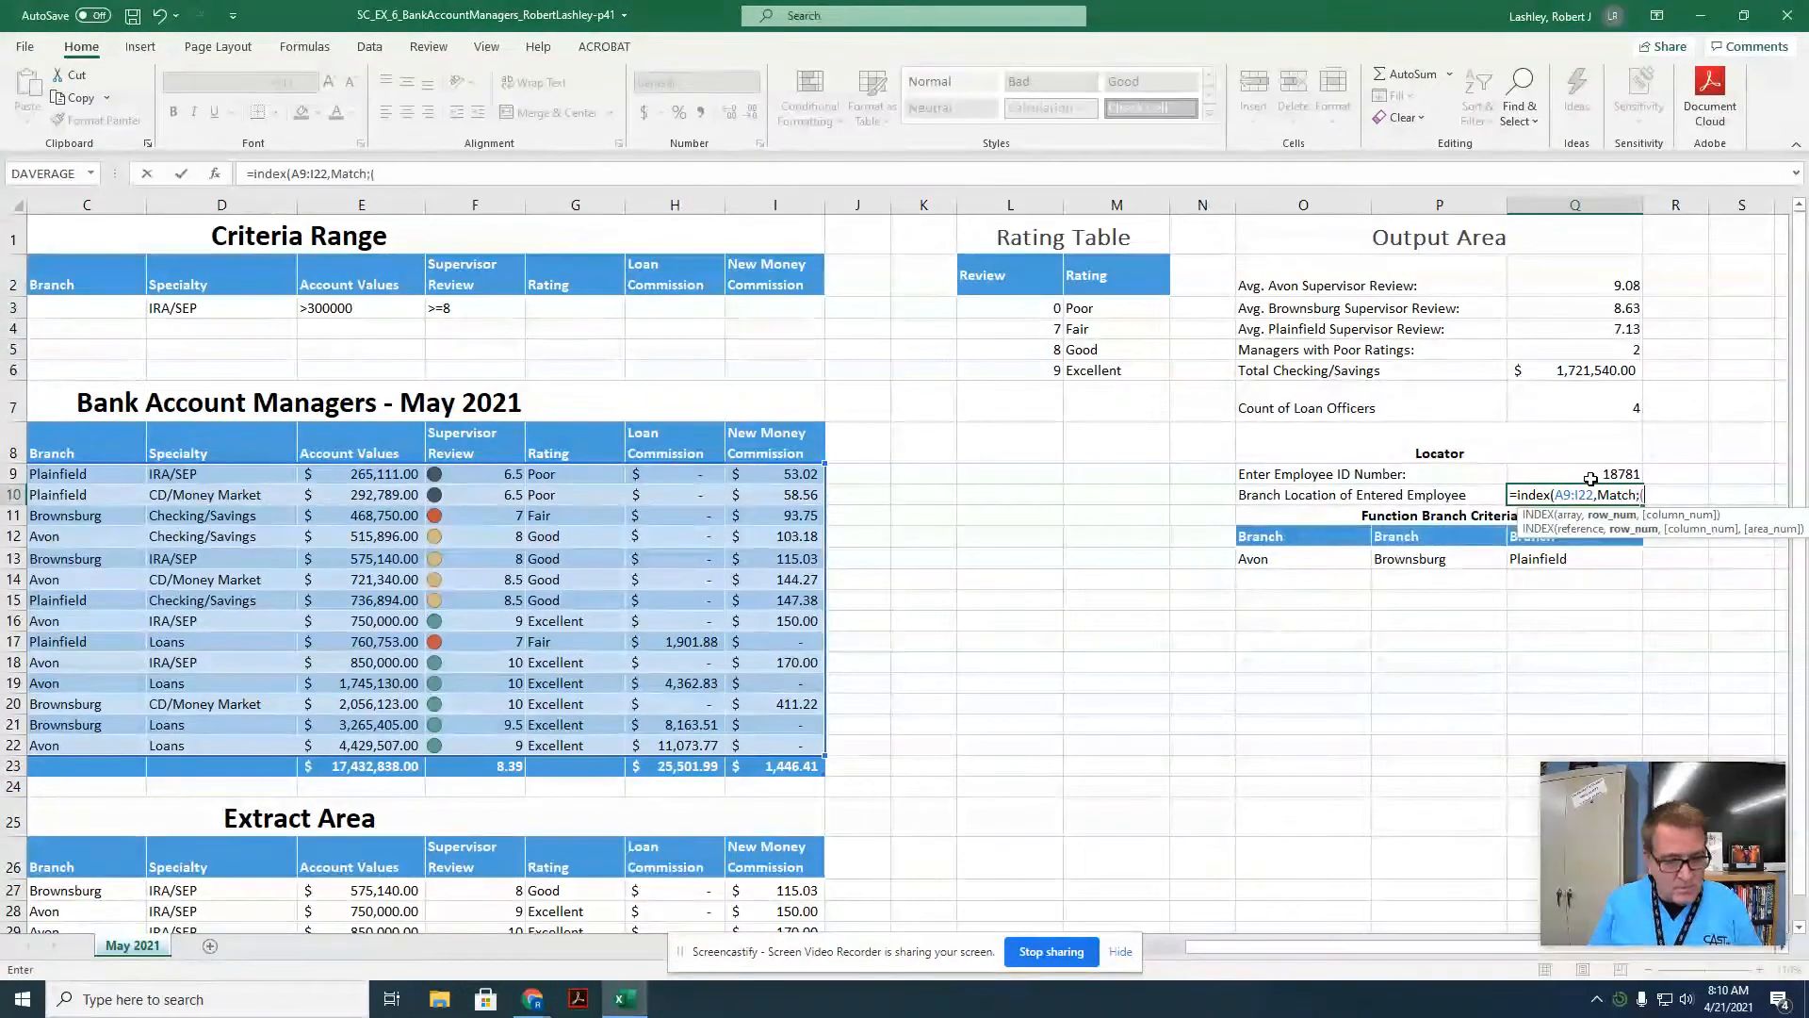
pyautogui.write('(q')
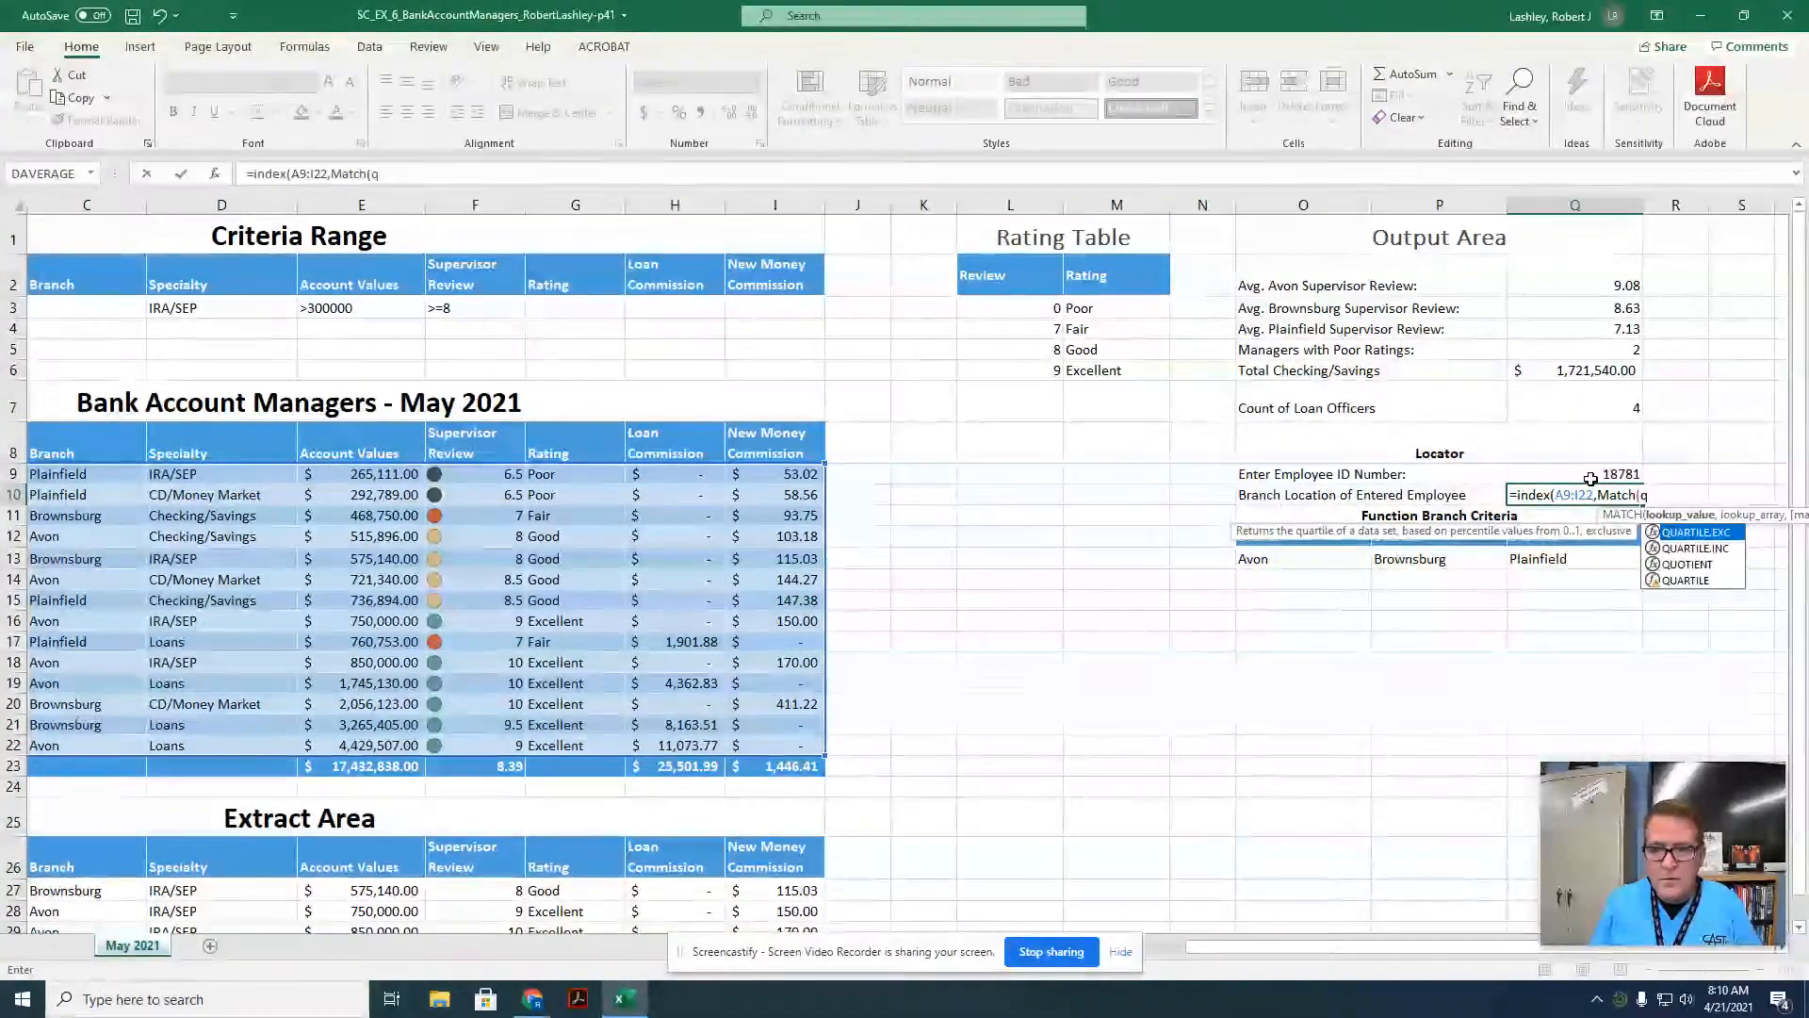
pyautogui.write('9')
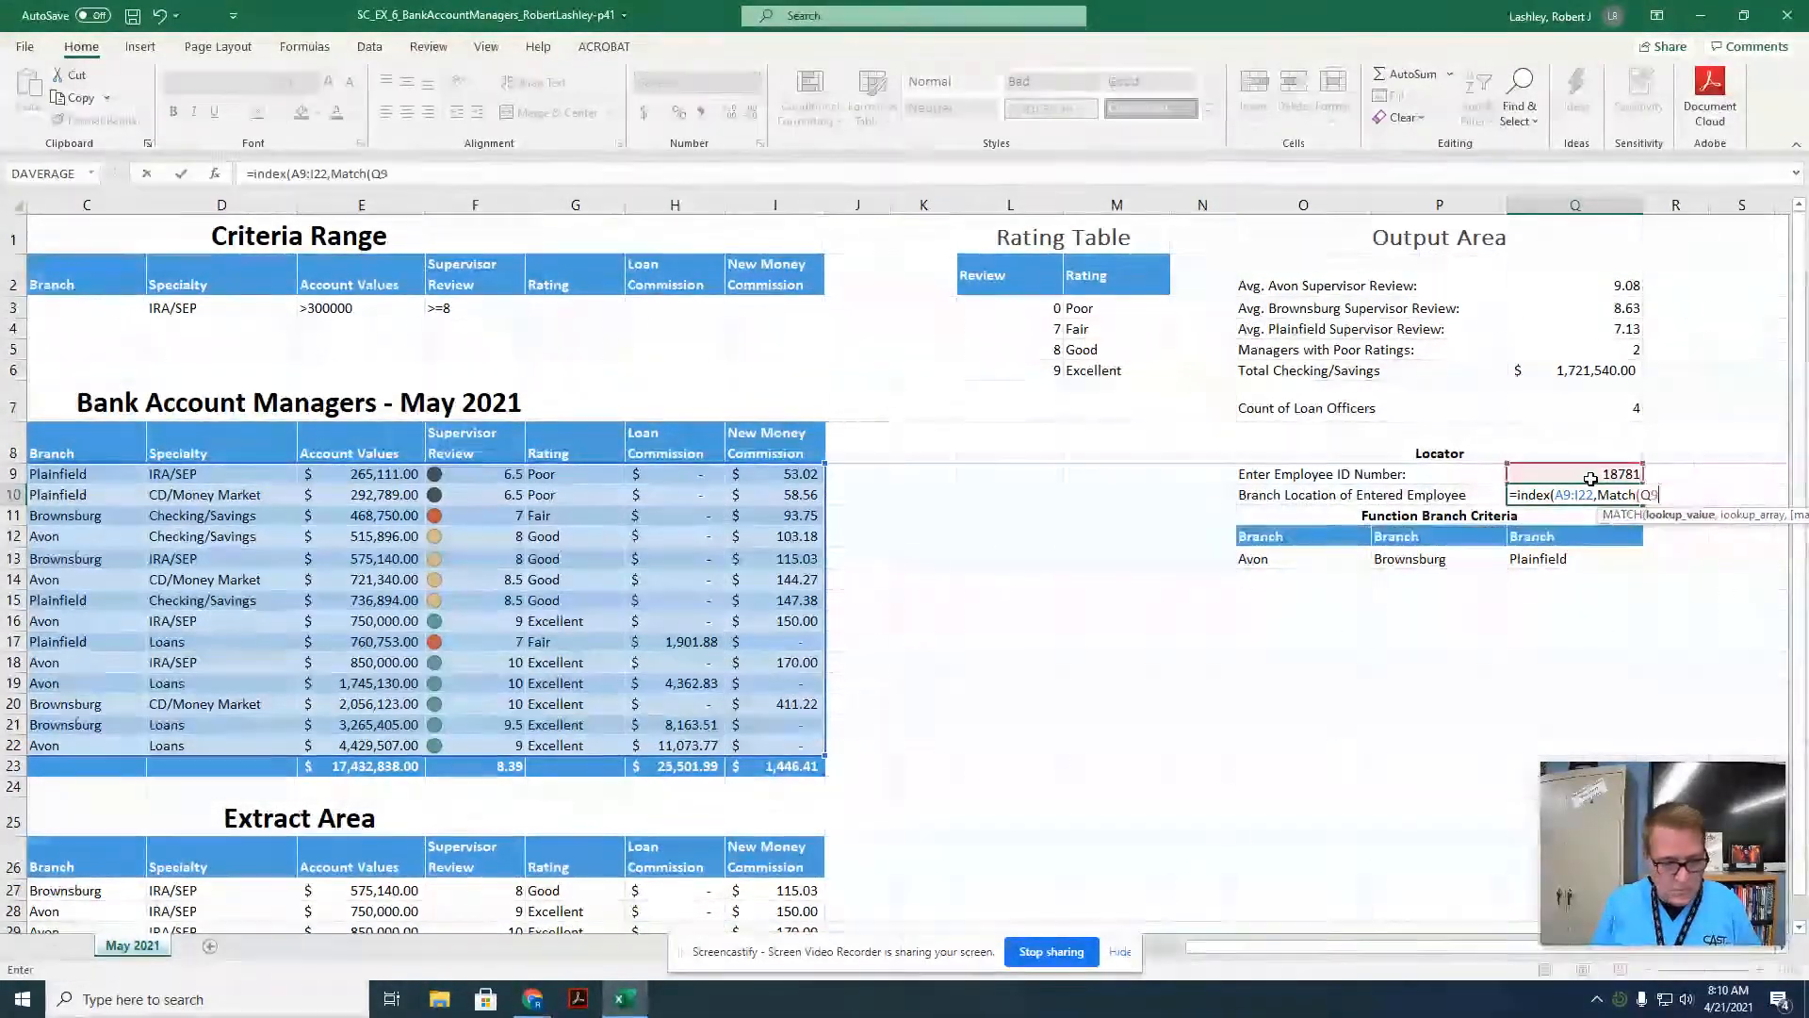
pyautogui.write(',')
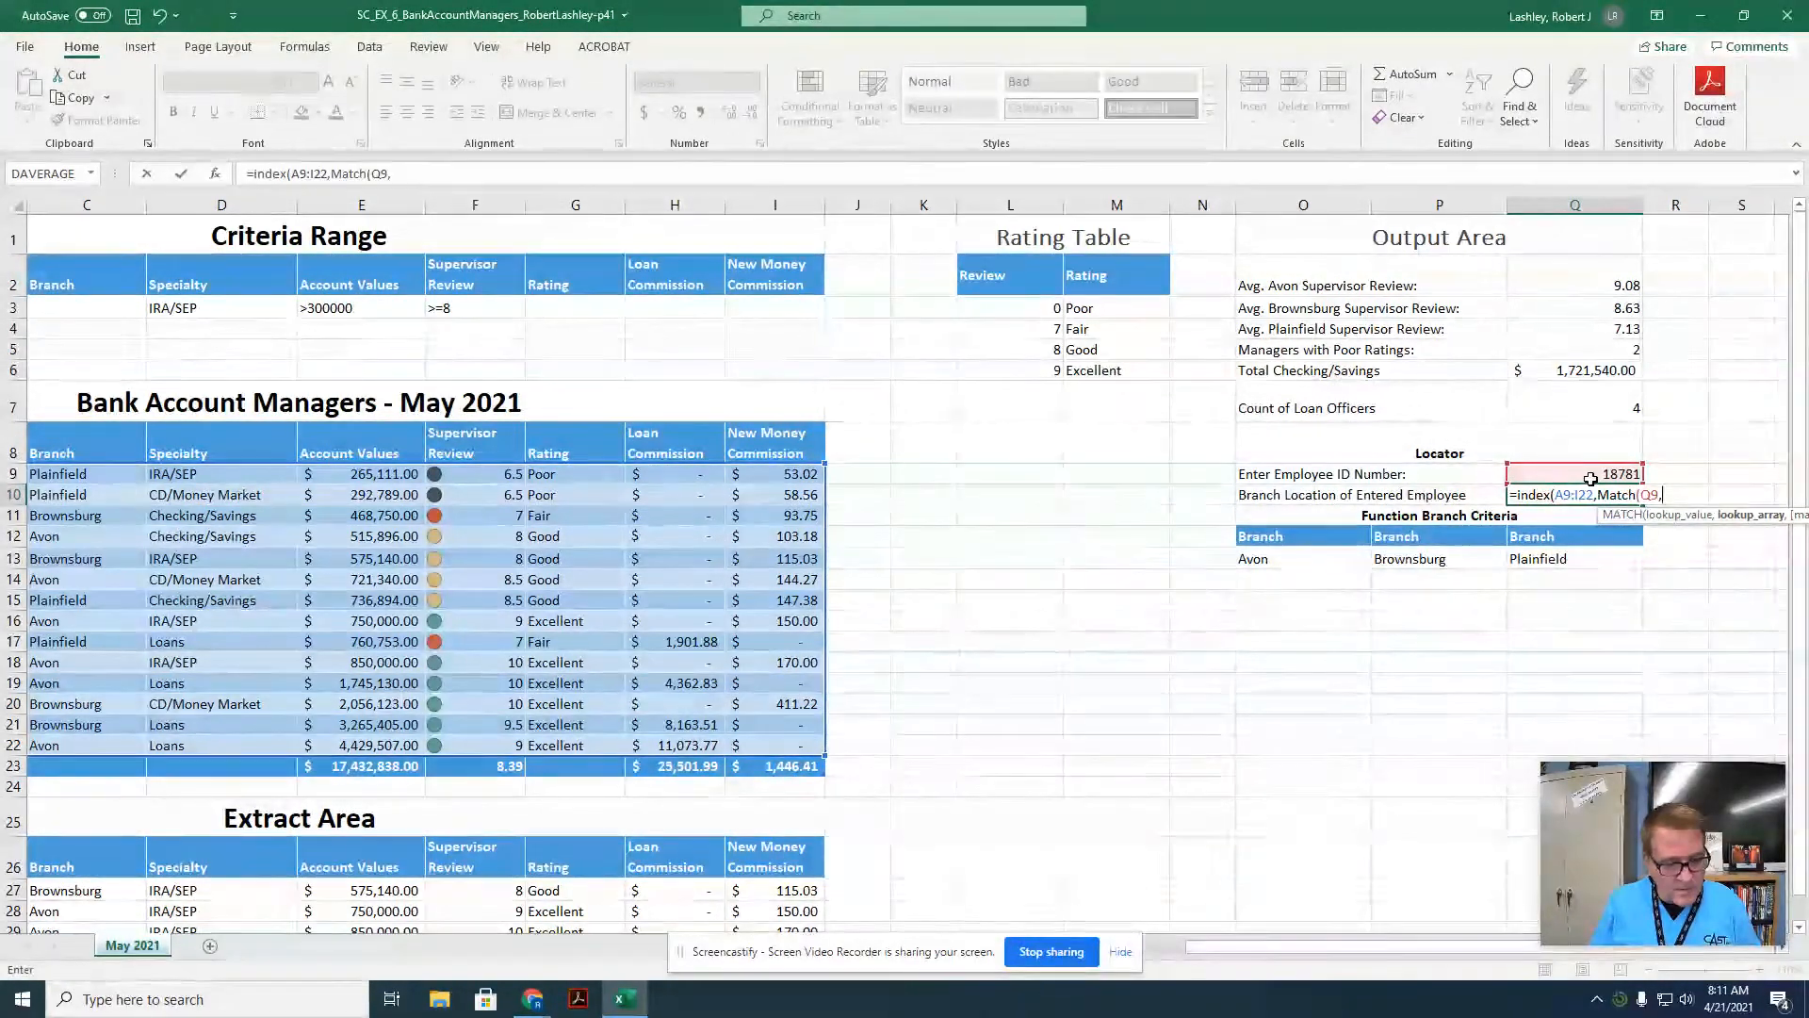
# Complete the Q10 formula with A9:A22 as the lookup array, match type 0 and column number 3, and enter it.
pyautogui.write('A9')
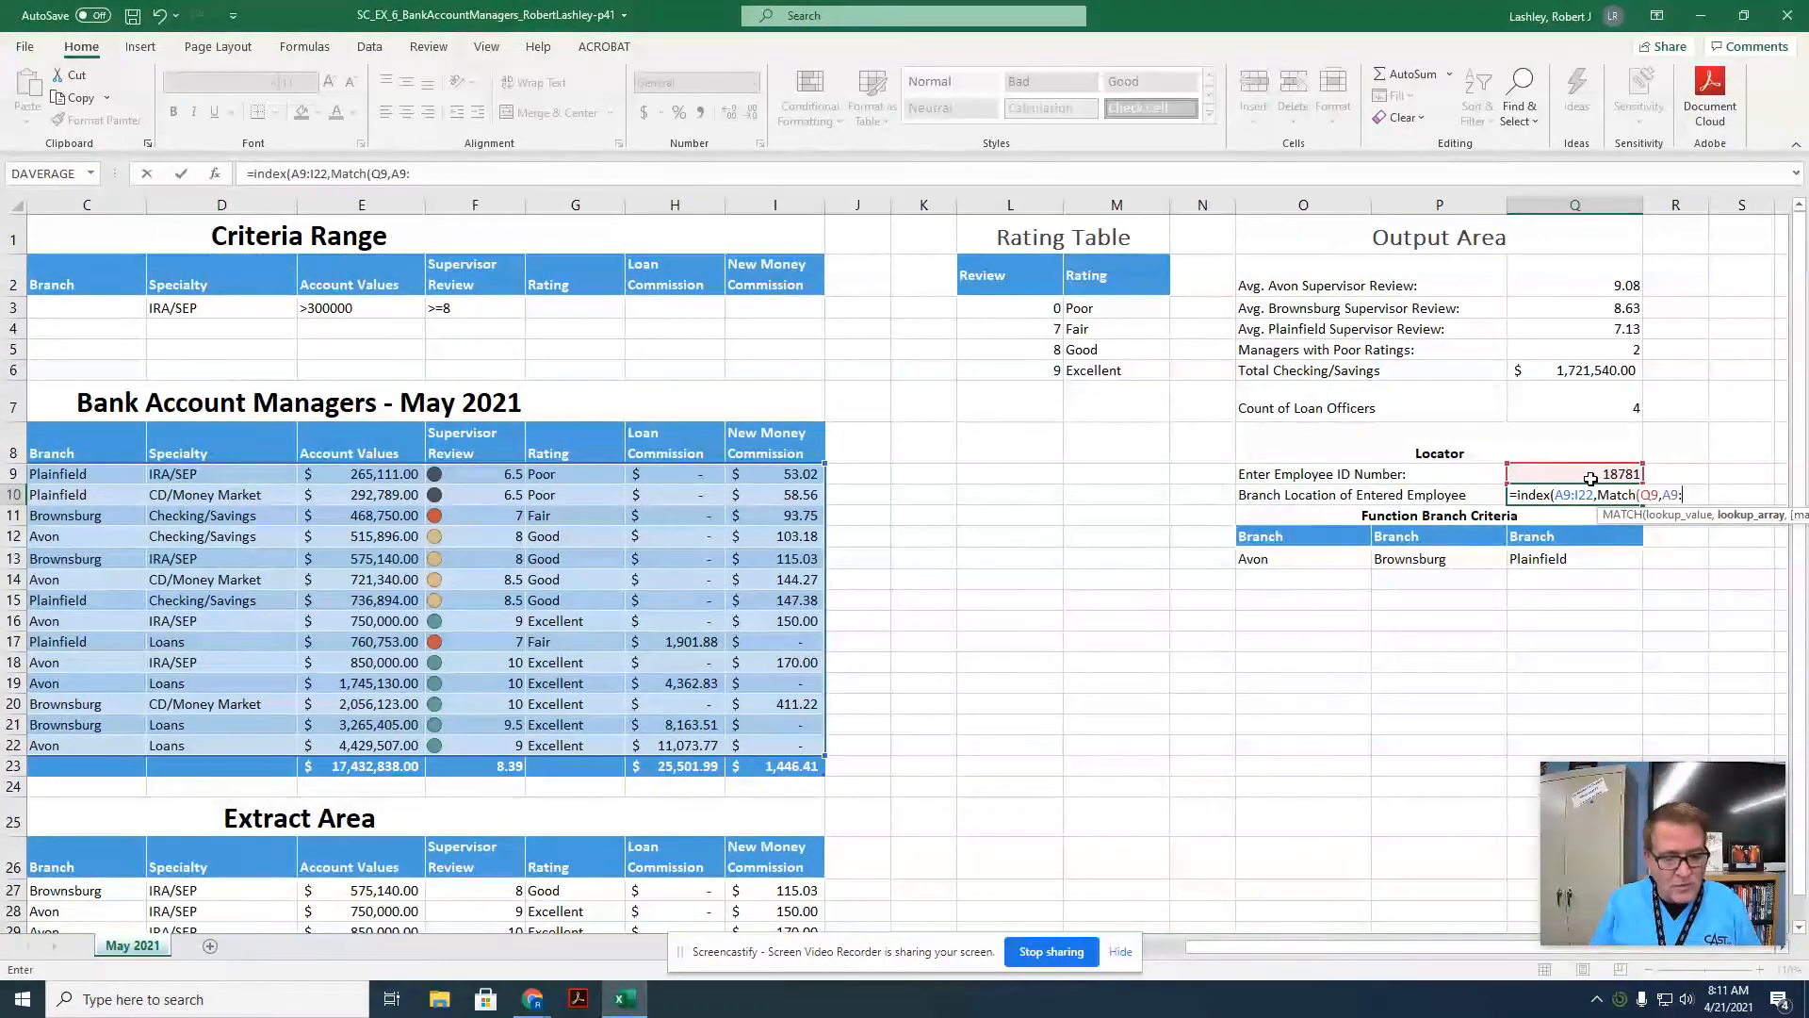
pyautogui.write(':A22')
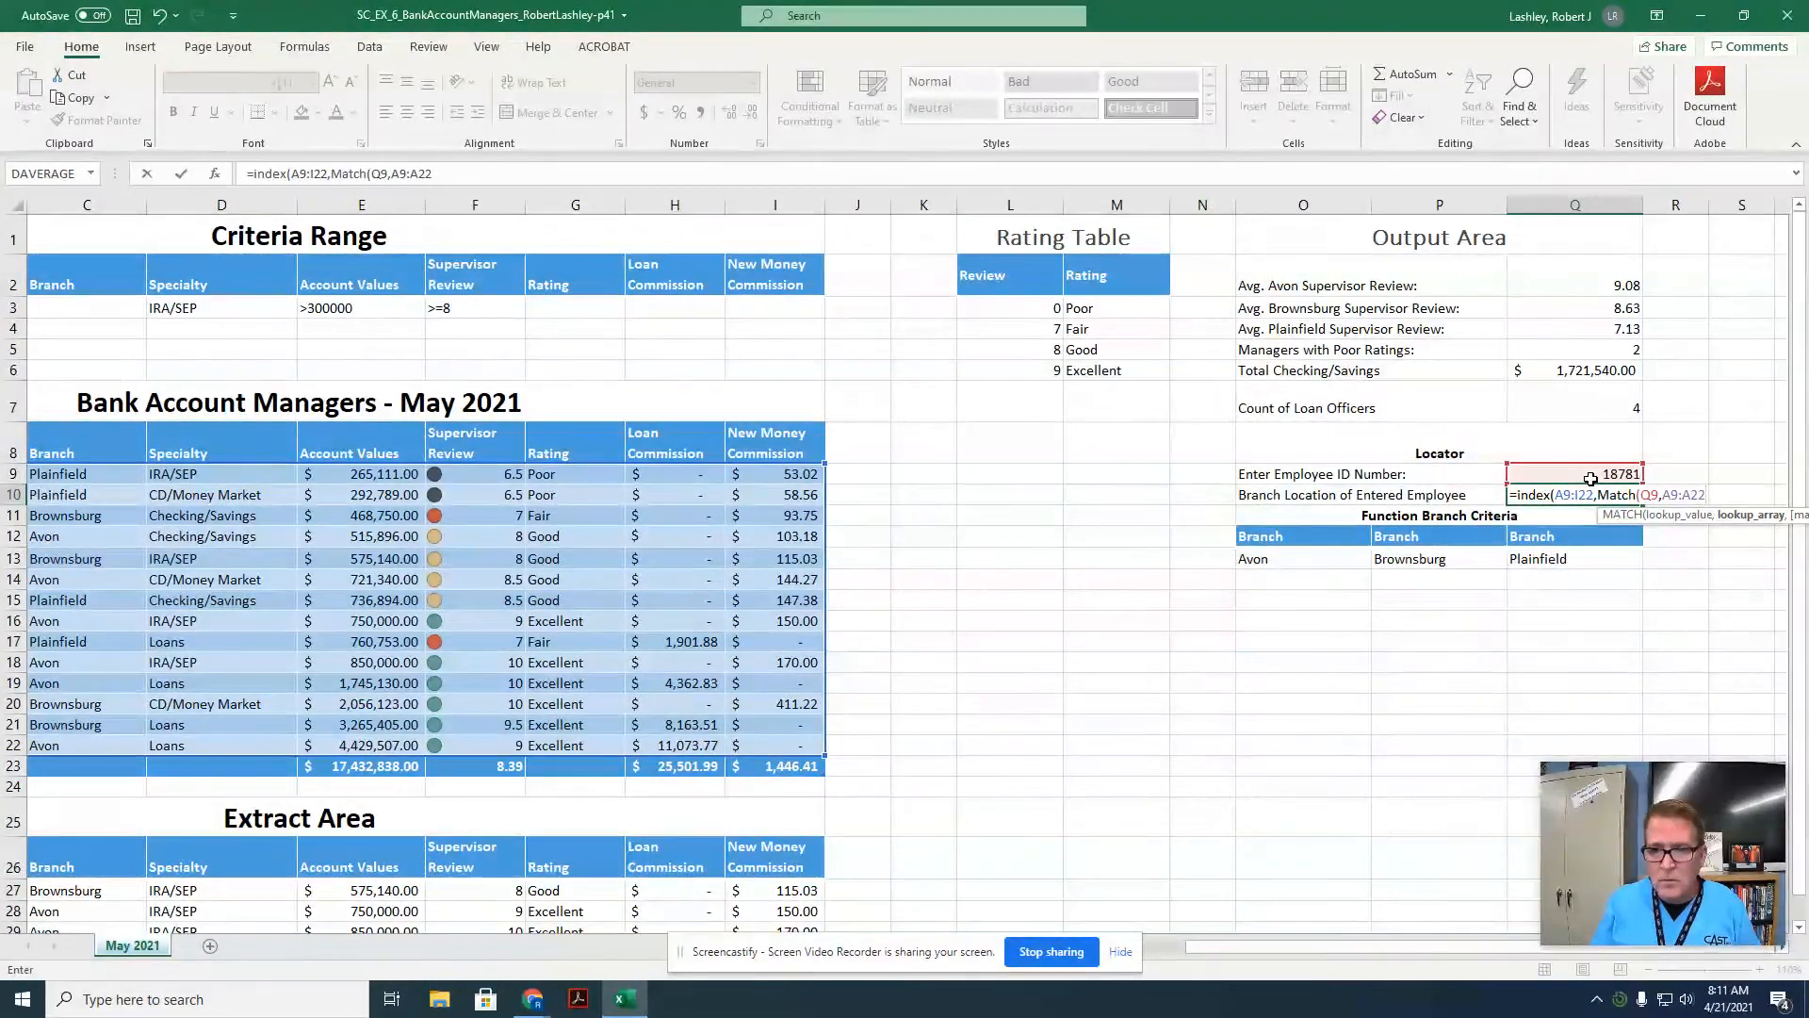
pyautogui.write('<')
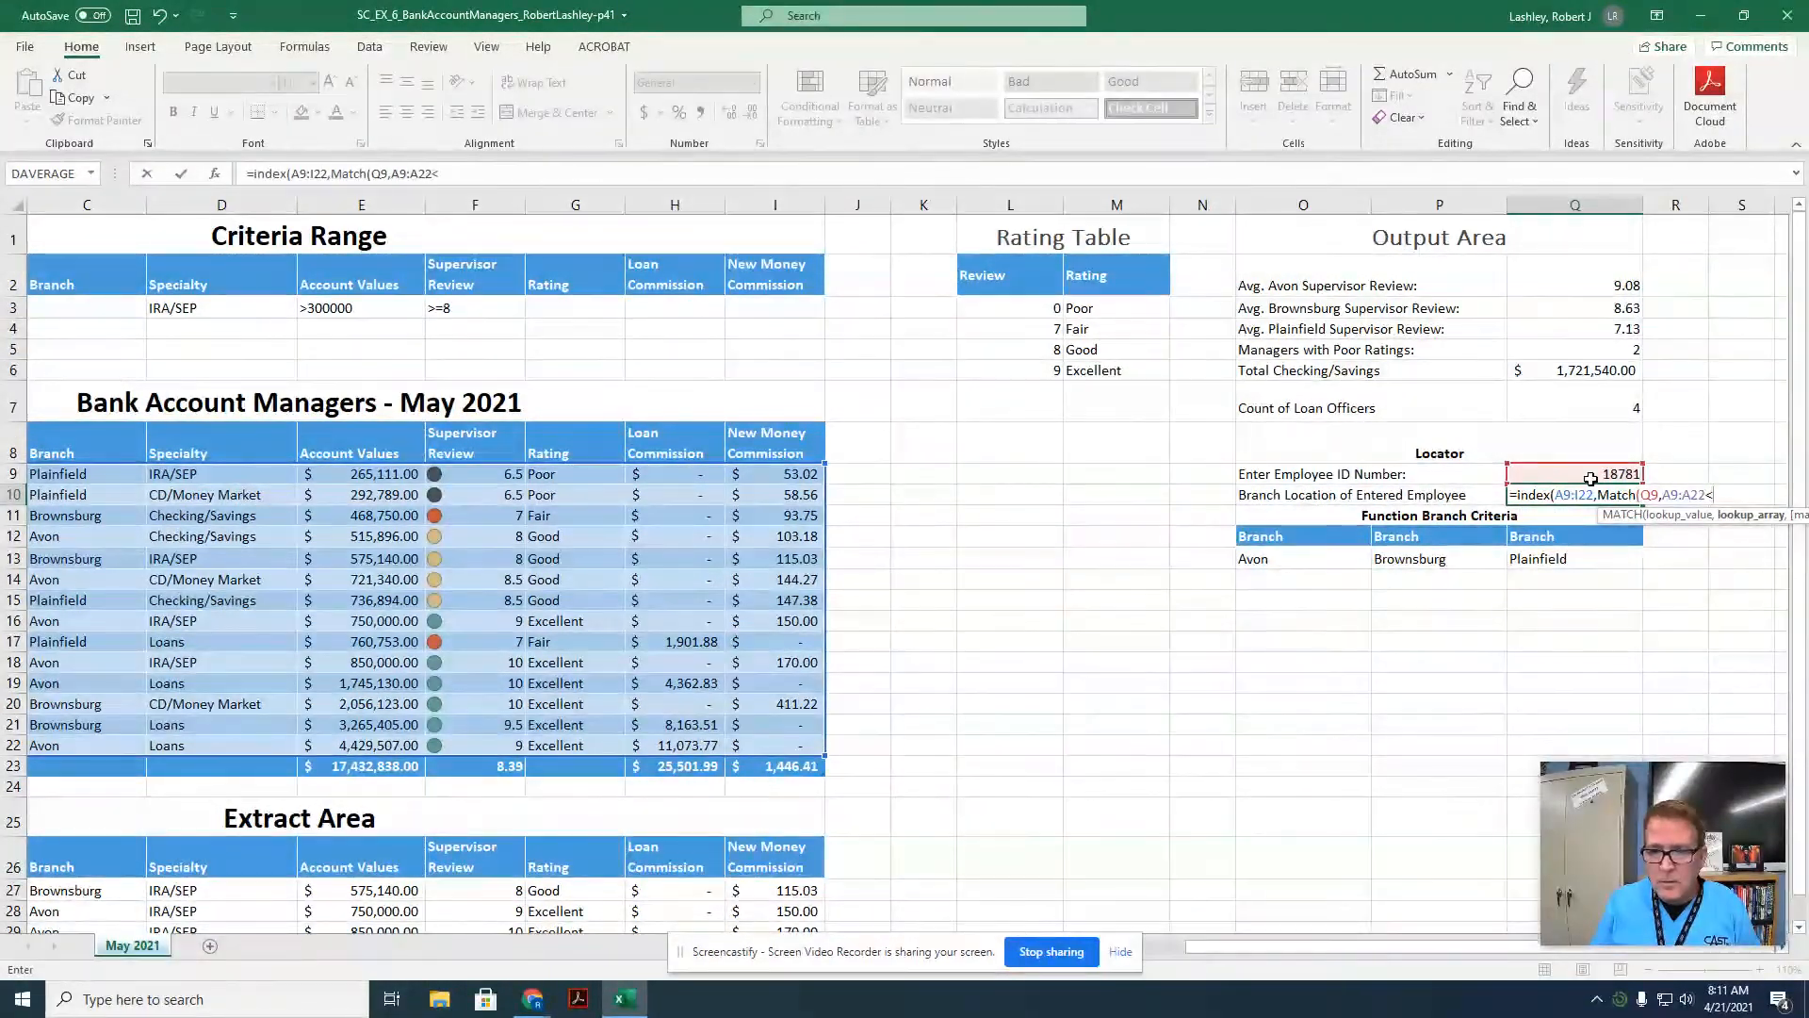
pyautogui.press('BackSpace')
pyautogui.write(',')
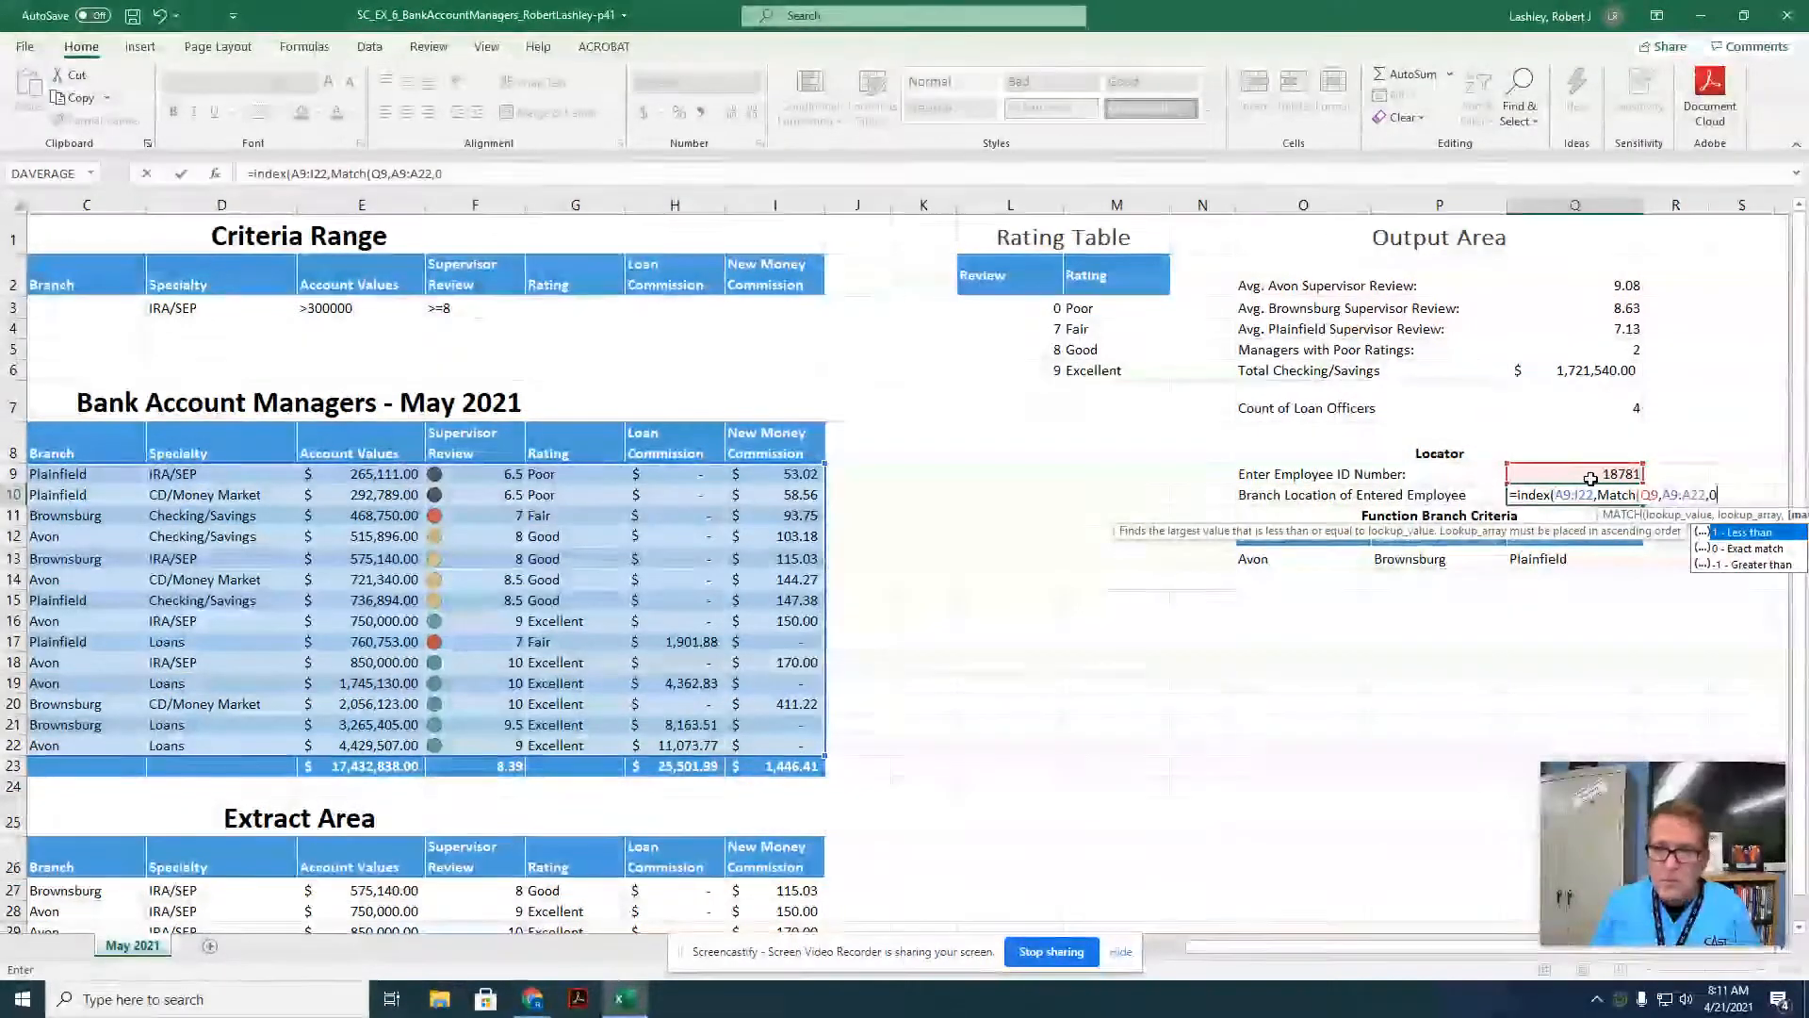
pyautogui.write('0')
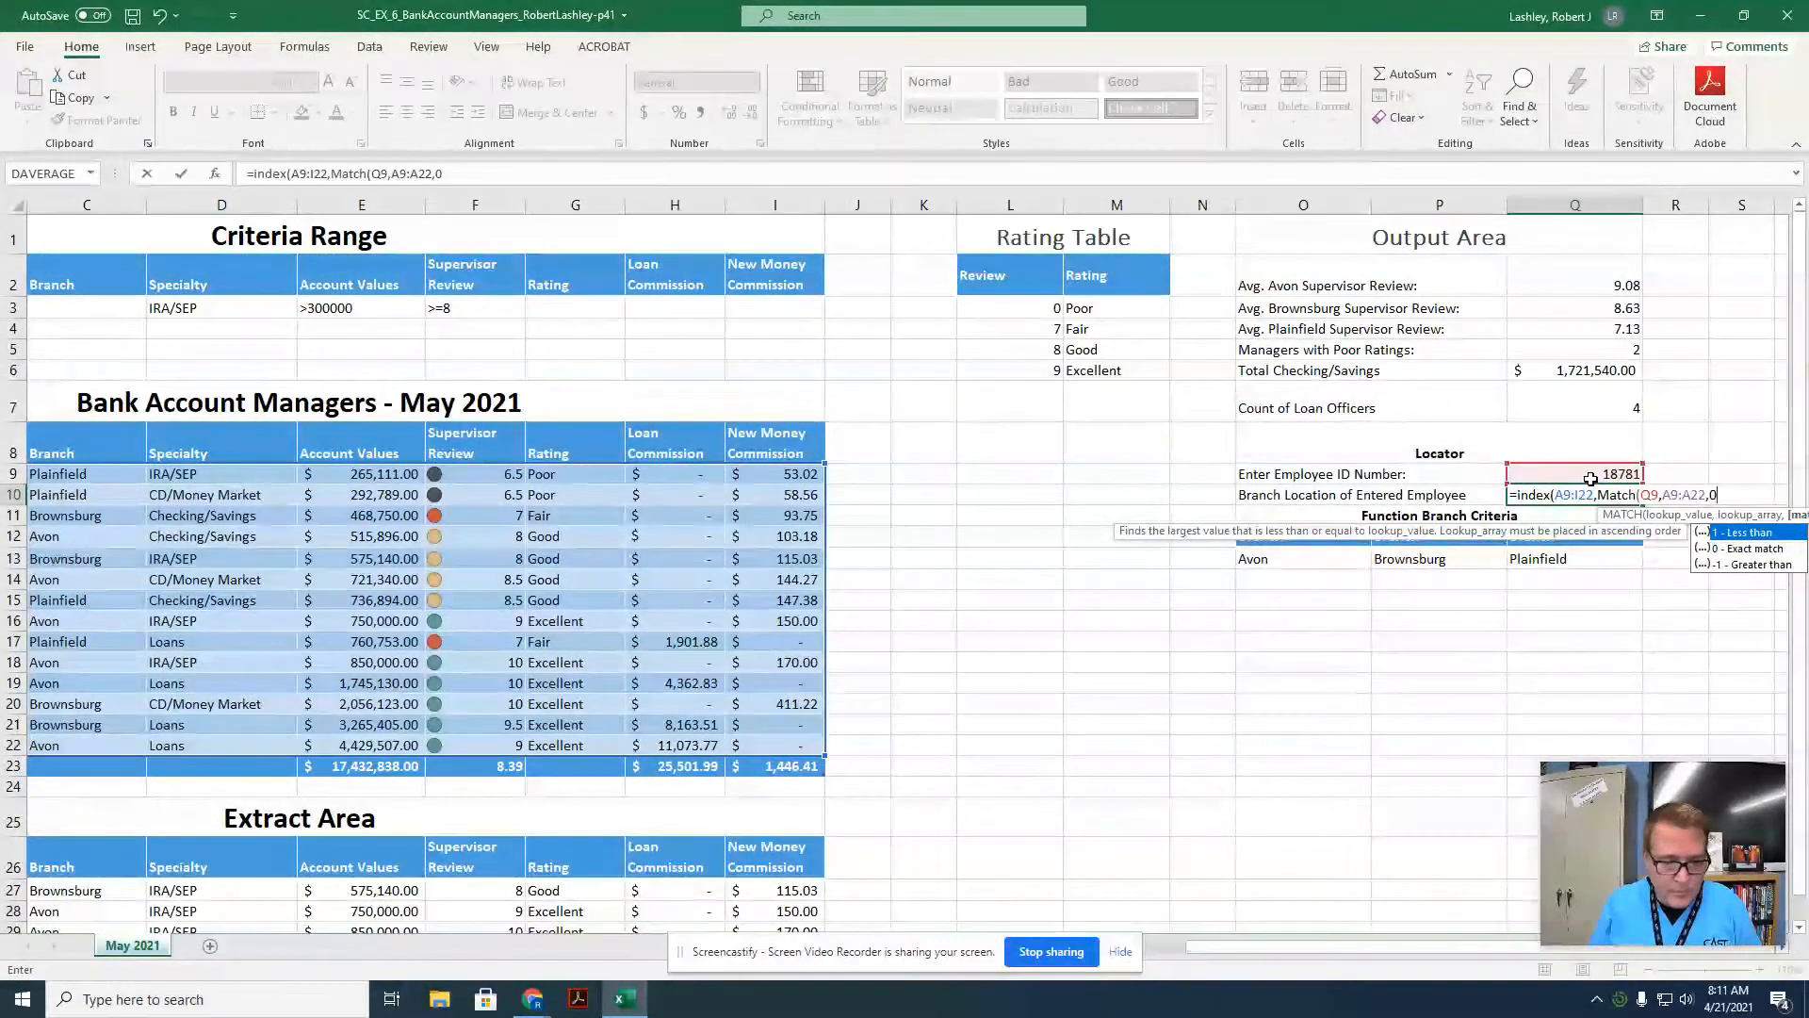
pyautogui.write(')')
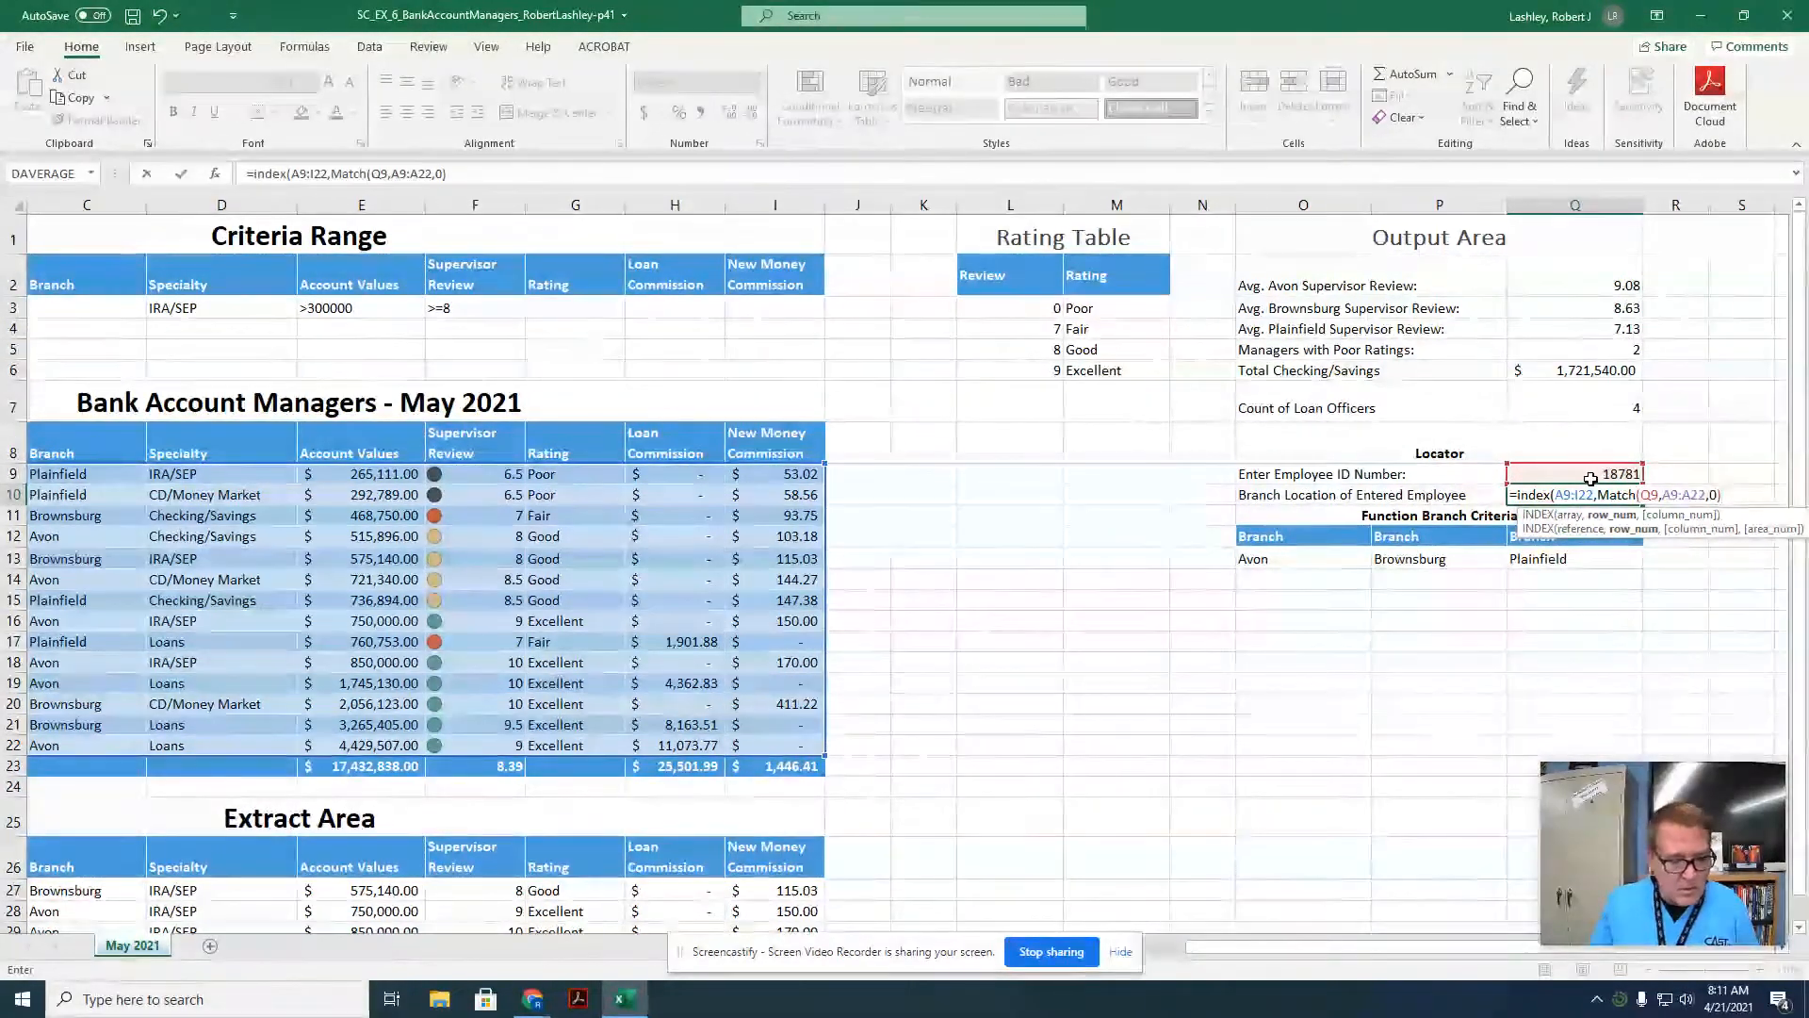
pyautogui.write(',')
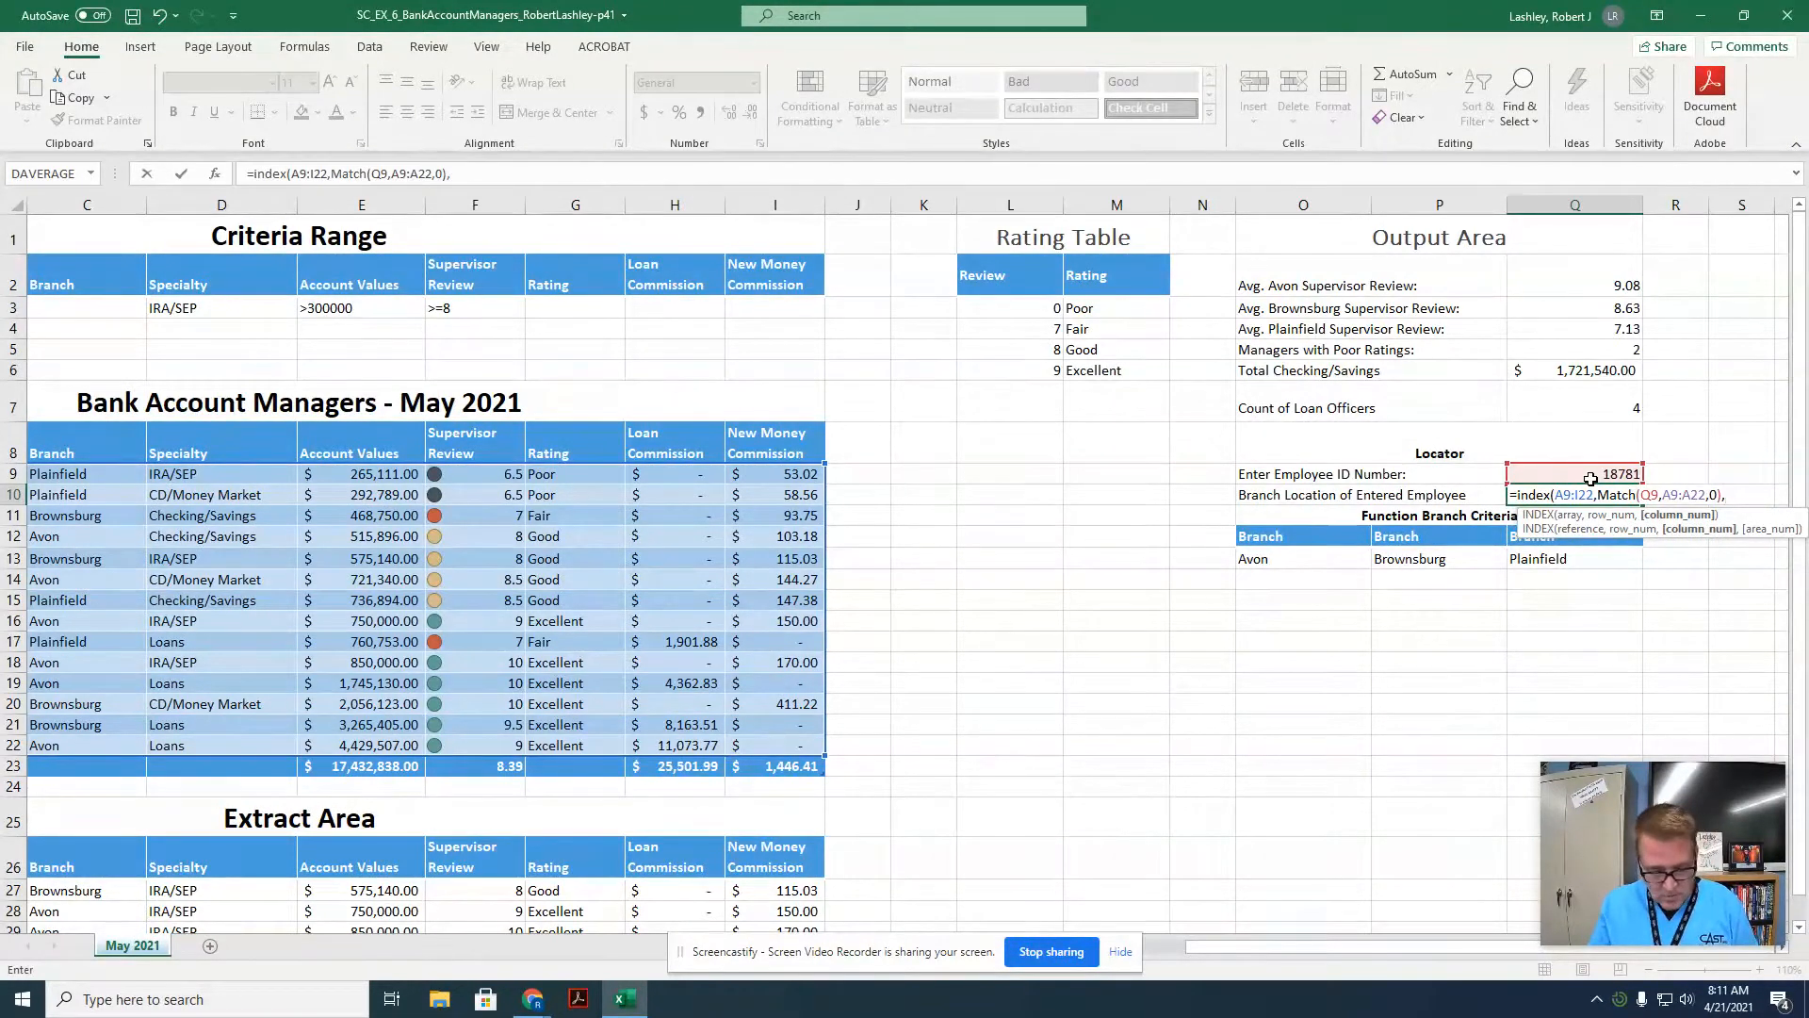
pyautogui.write('3')
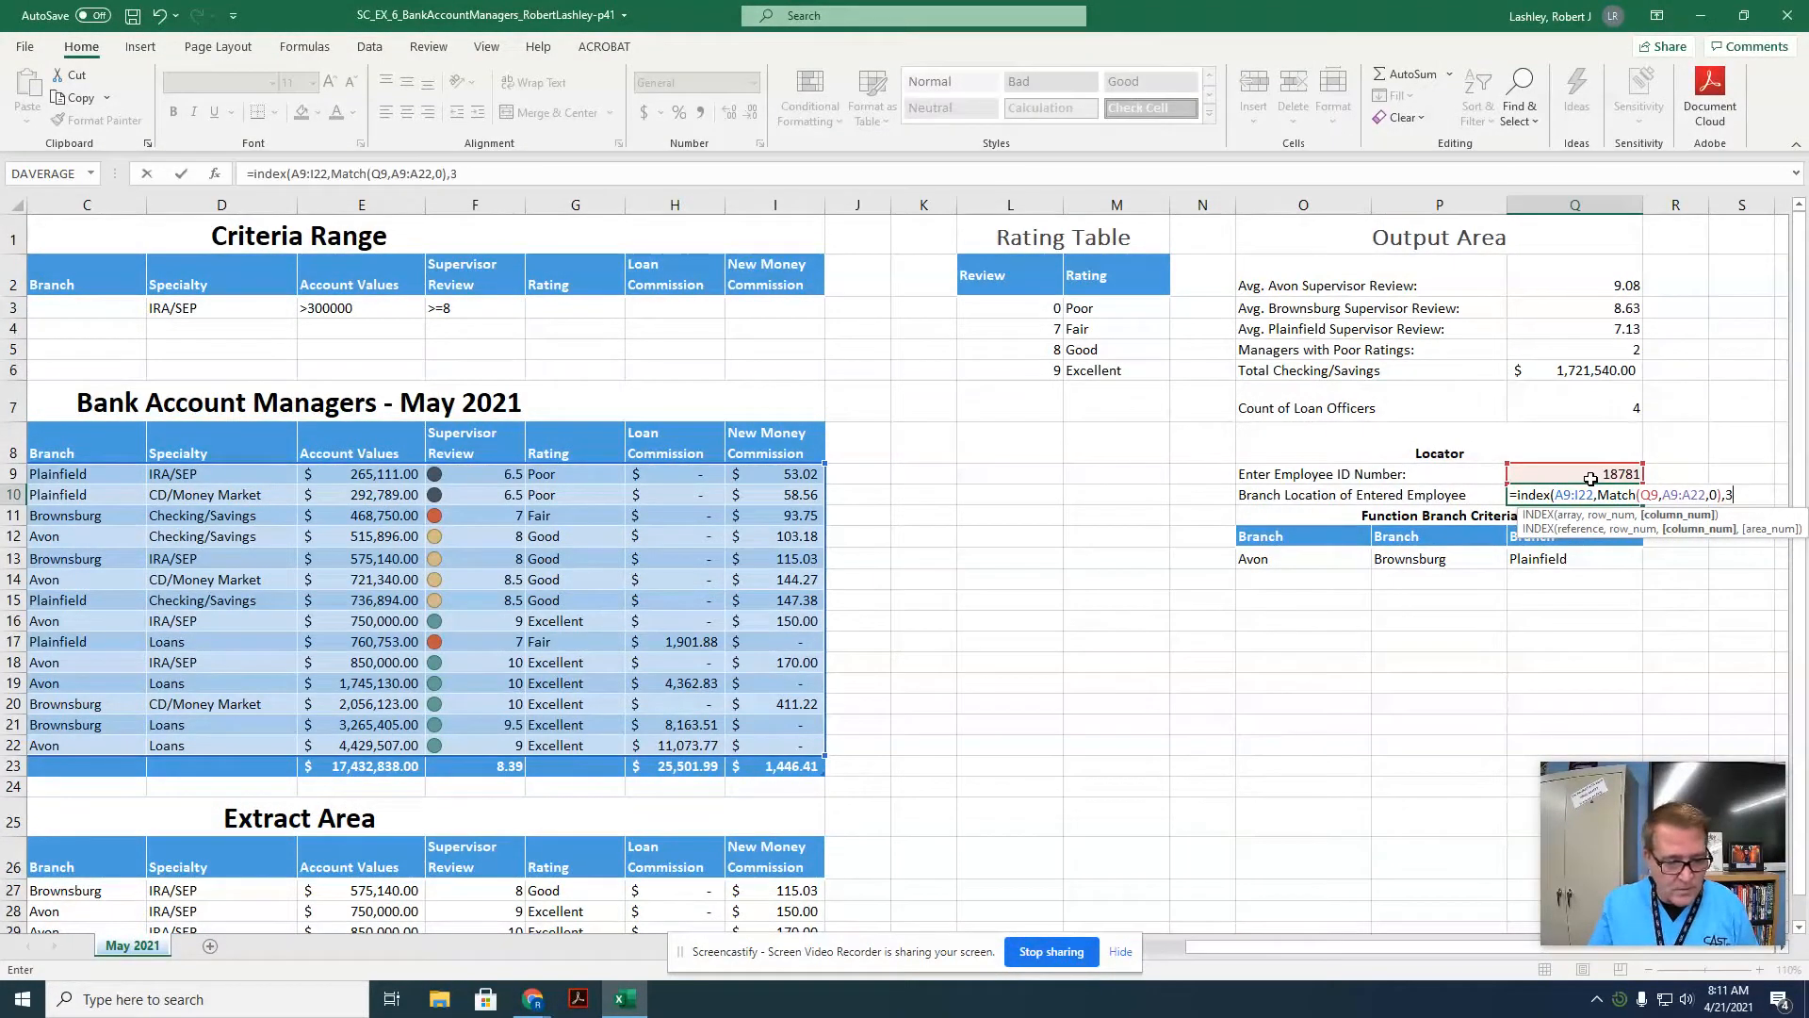
pyautogui.write(')')
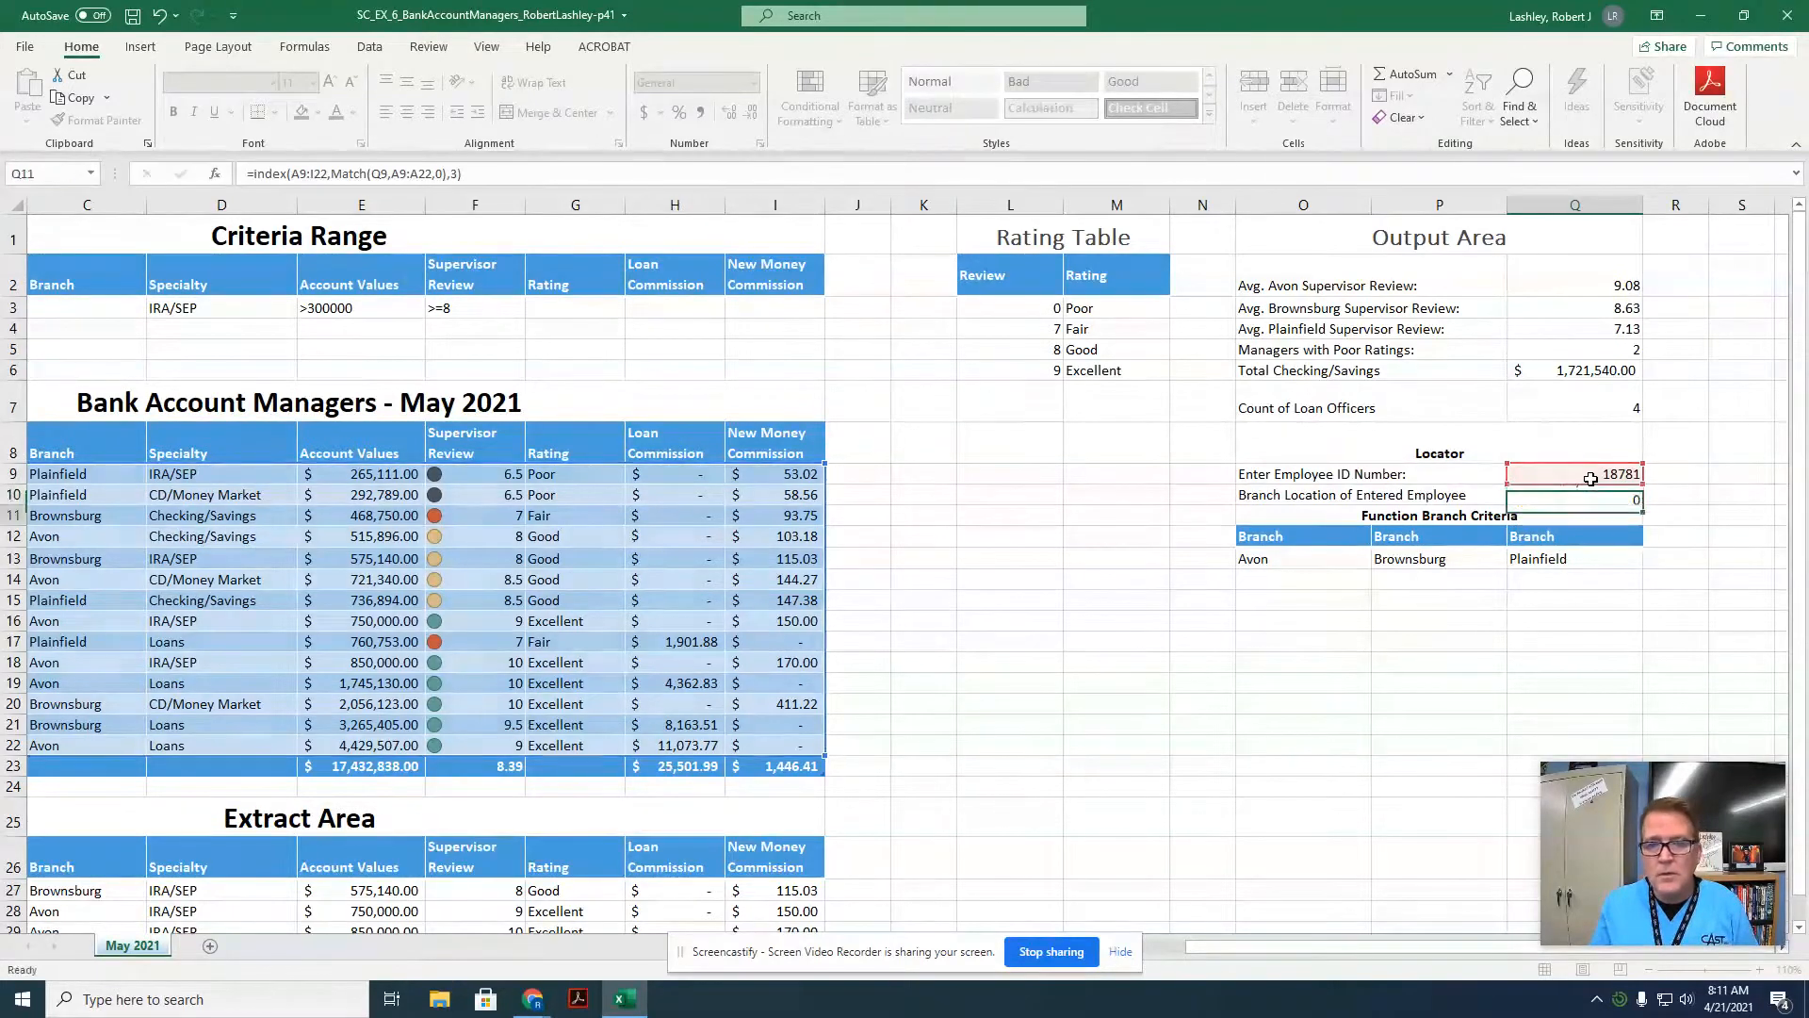
pyautogui.press('Return')
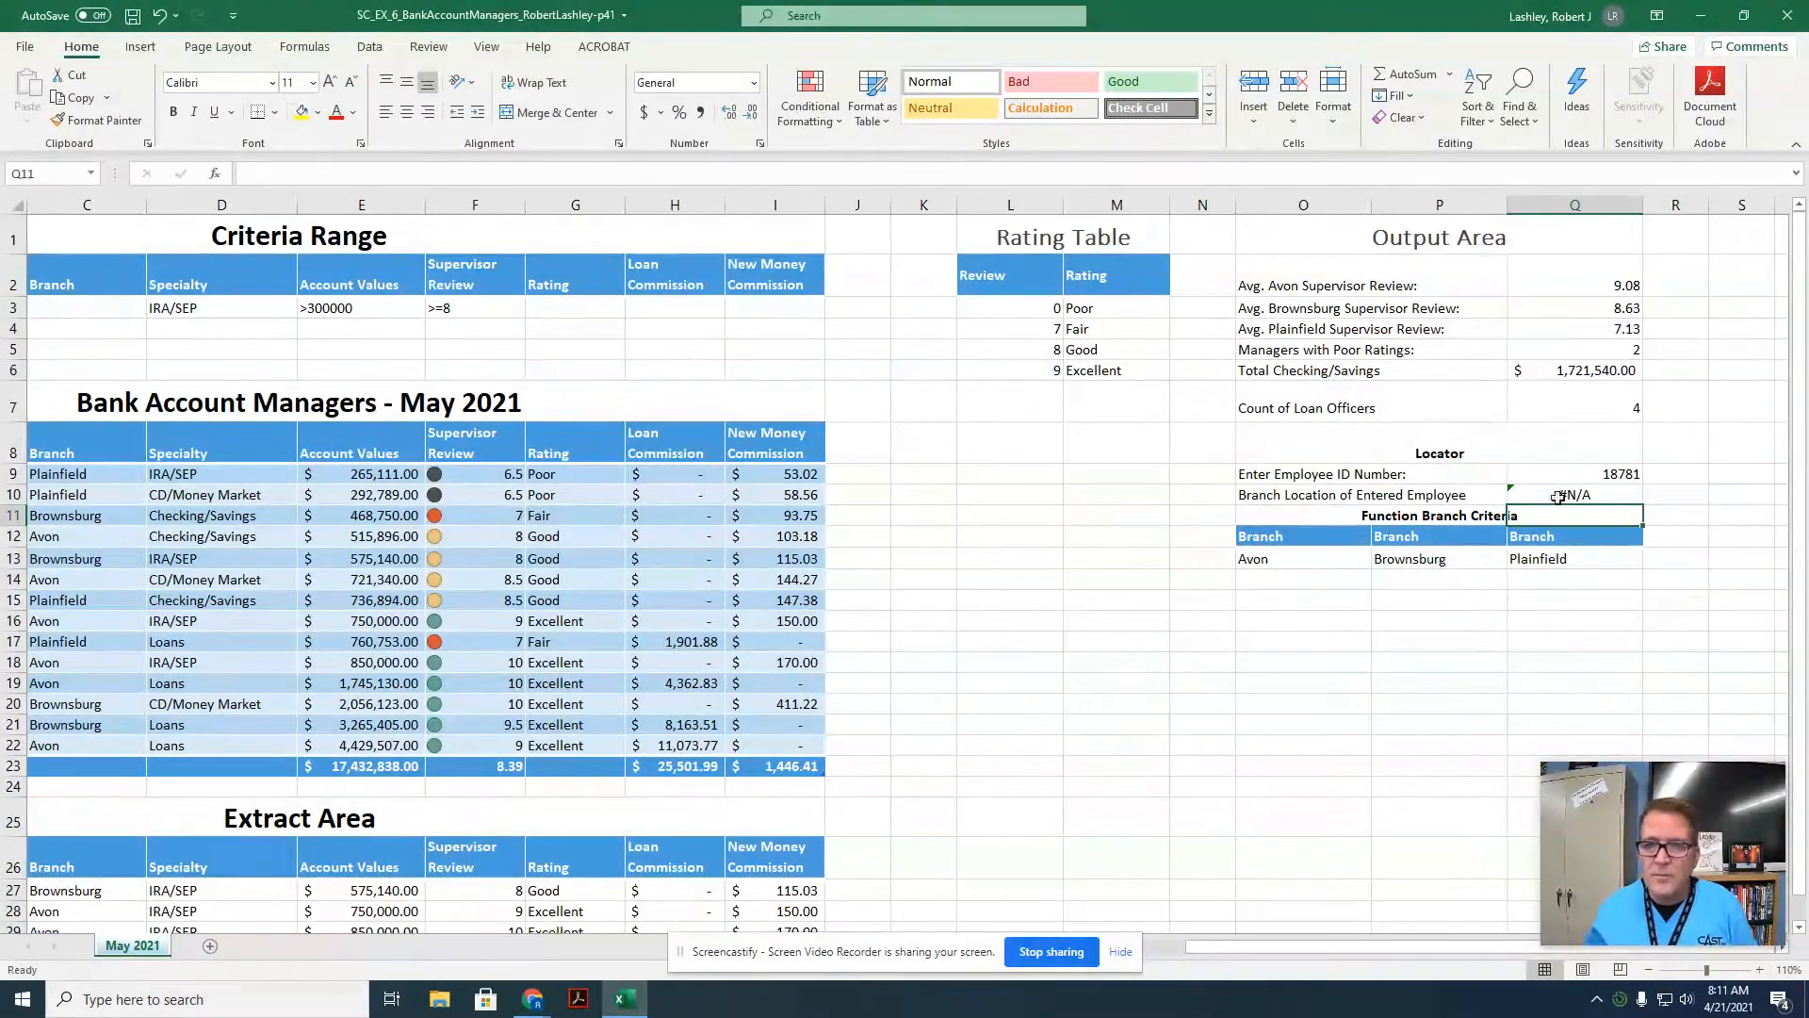
# Re-enter the Q10 formula with A9:I22 as the array and a space before both match type 0 and column number 3.
pyautogui.click(1562, 495)
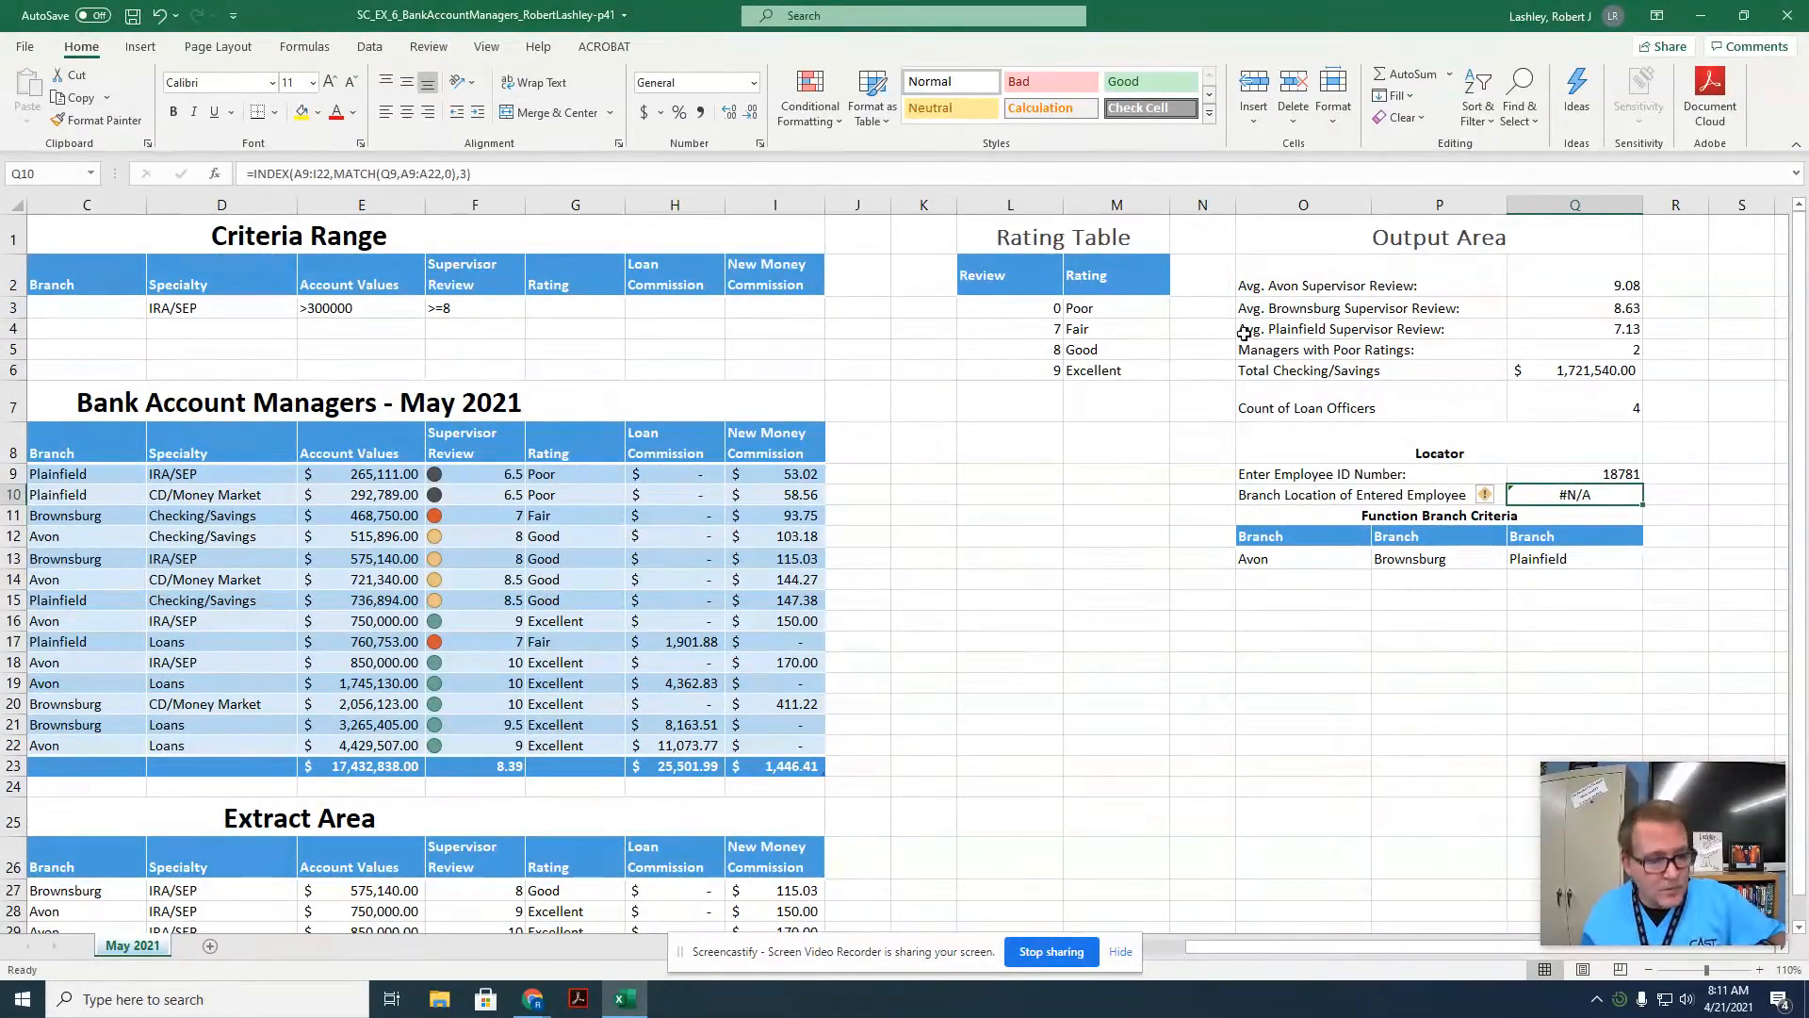
pyautogui.click(315, 173)
pyautogui.press('BackSpace')
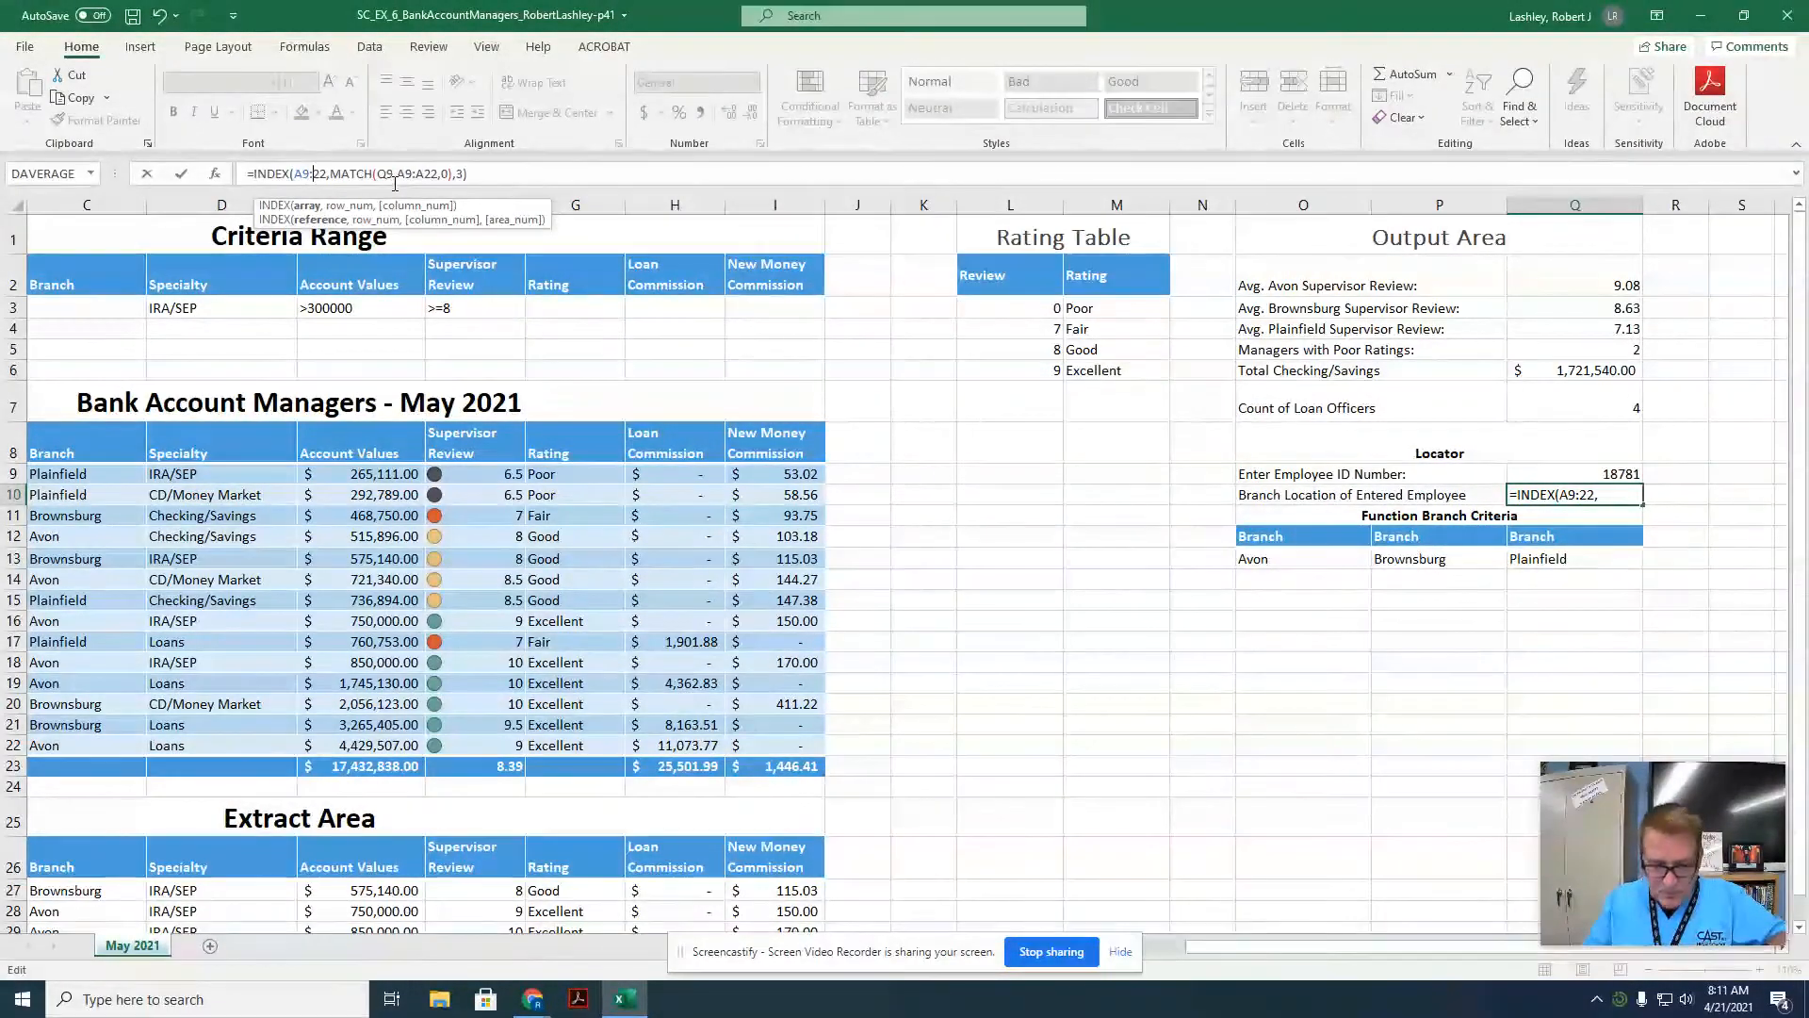
pyautogui.write('I')
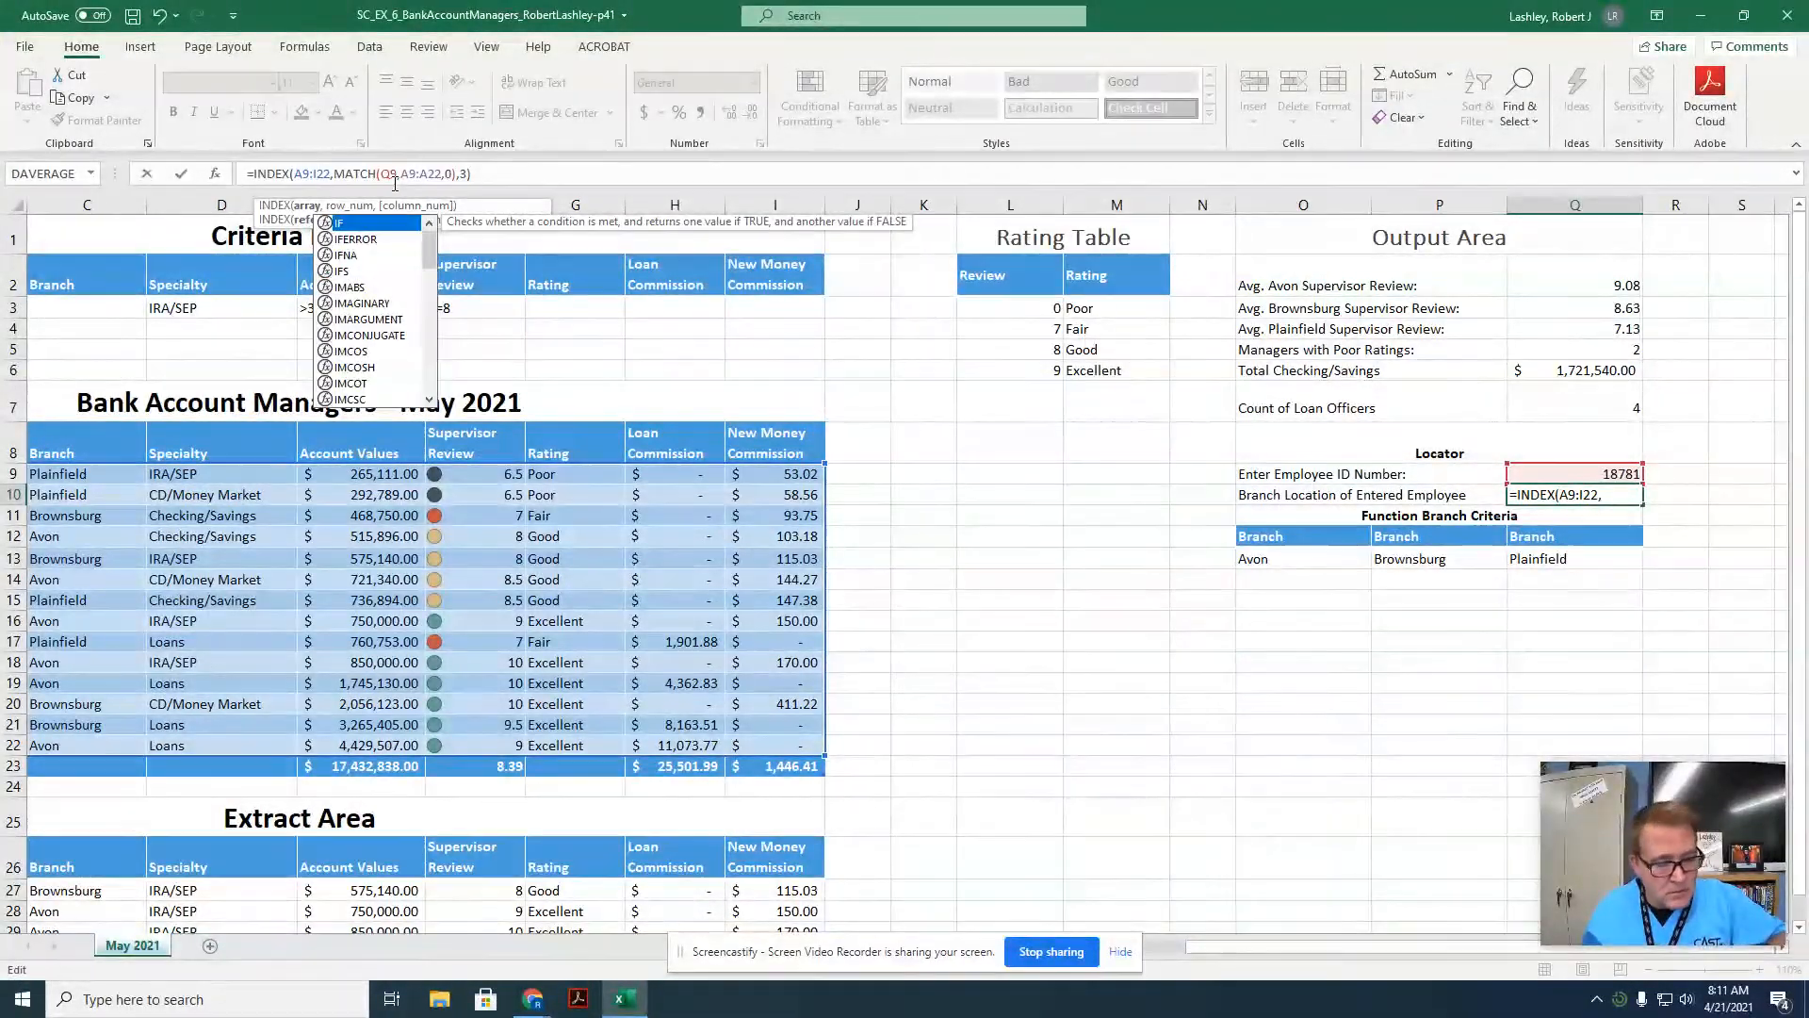
pyautogui.click(445, 181)
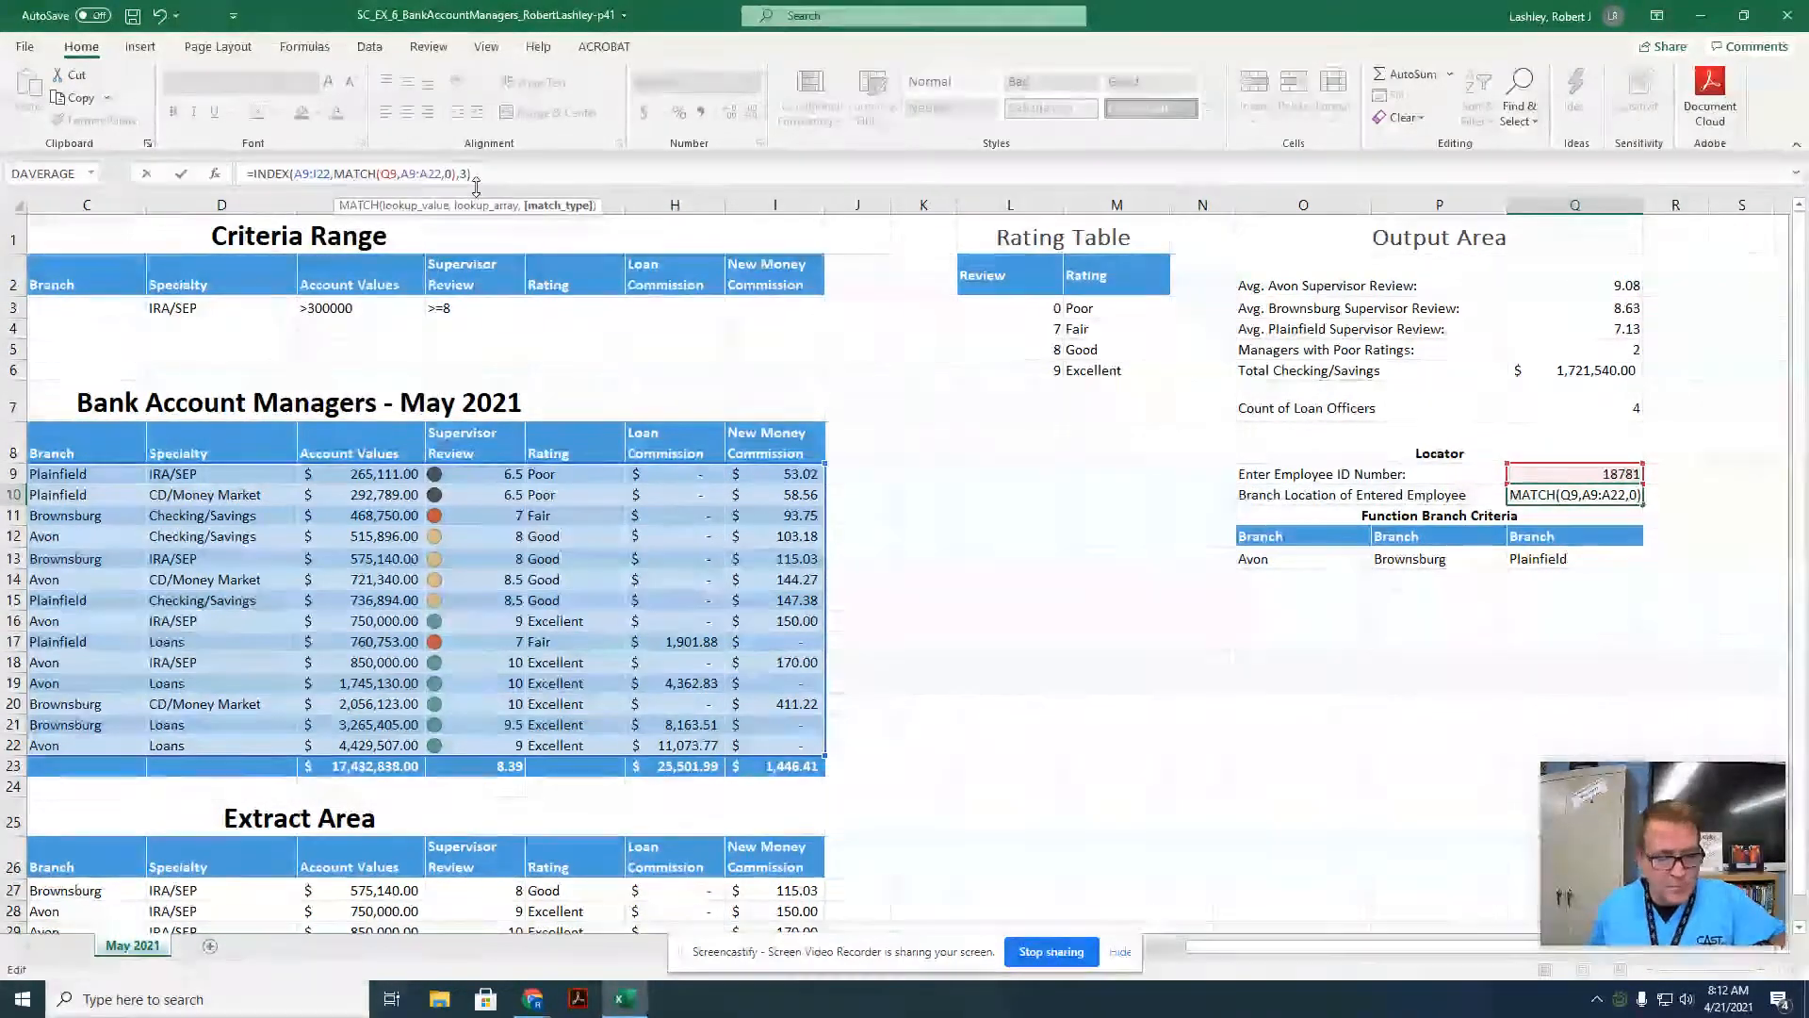
pyautogui.press('Escape')
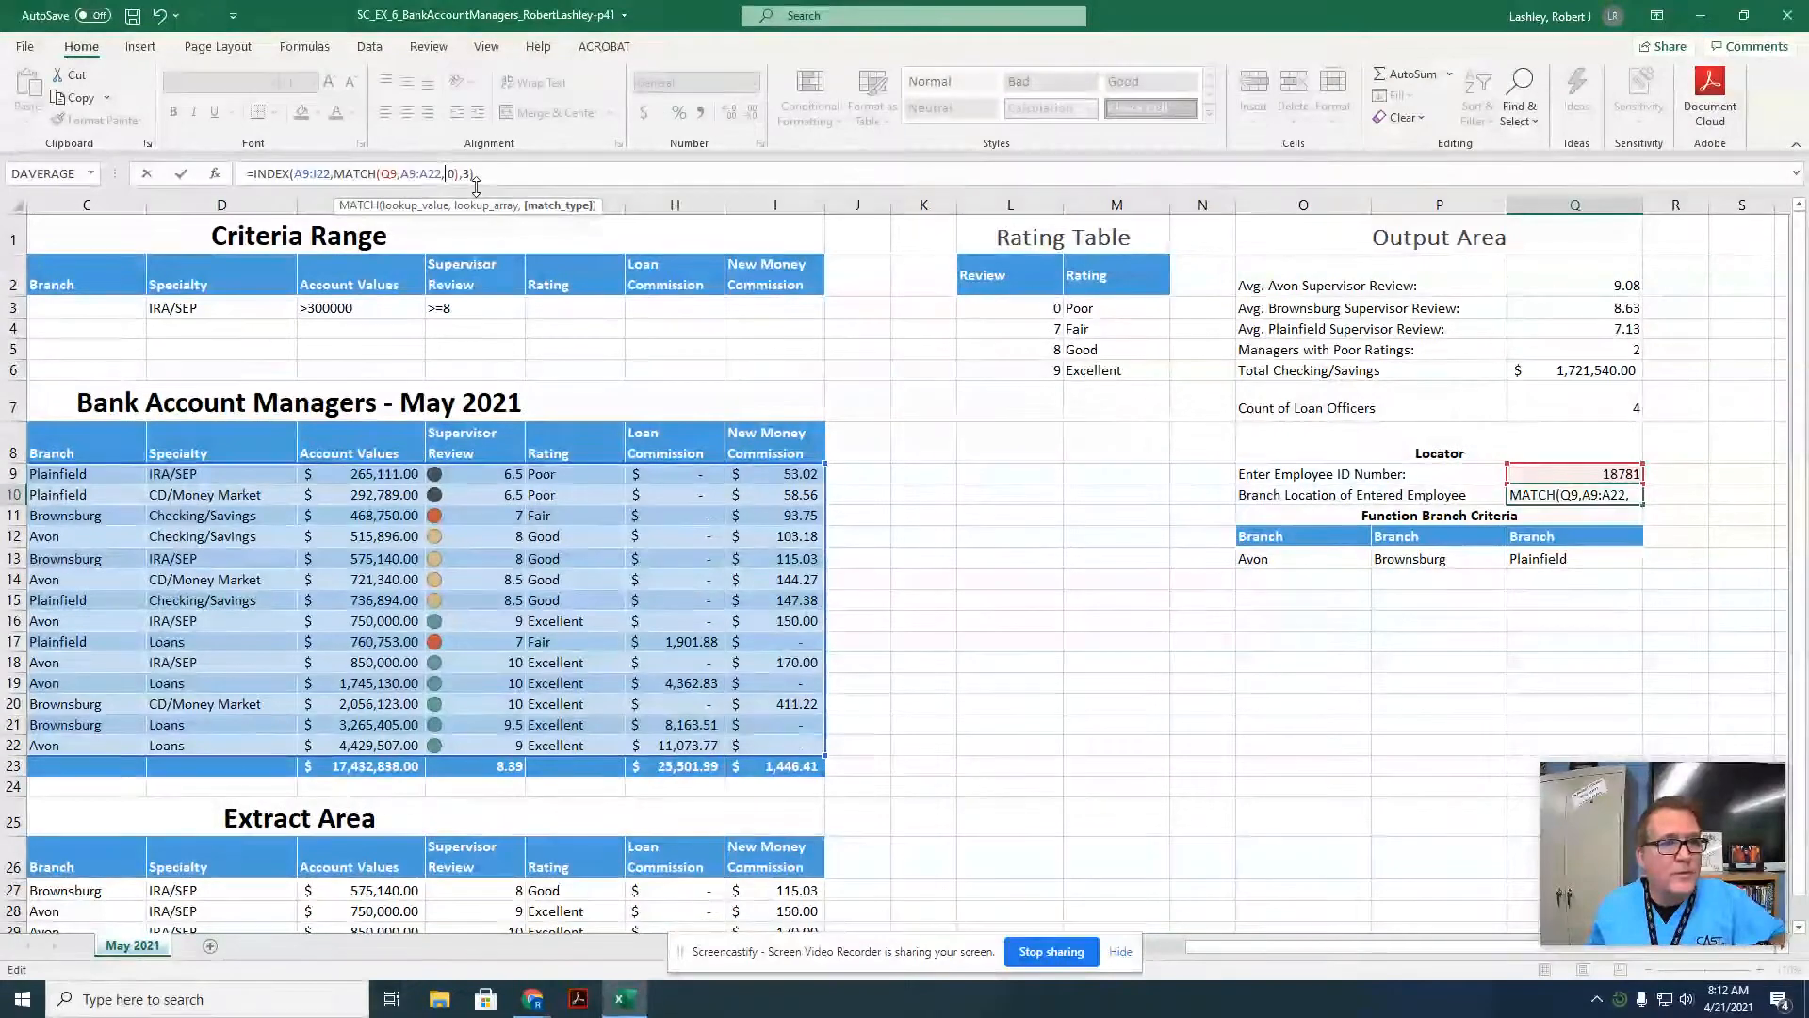
pyautogui.press('Right')
pyautogui.press('Right')
pyautogui.press('Right')
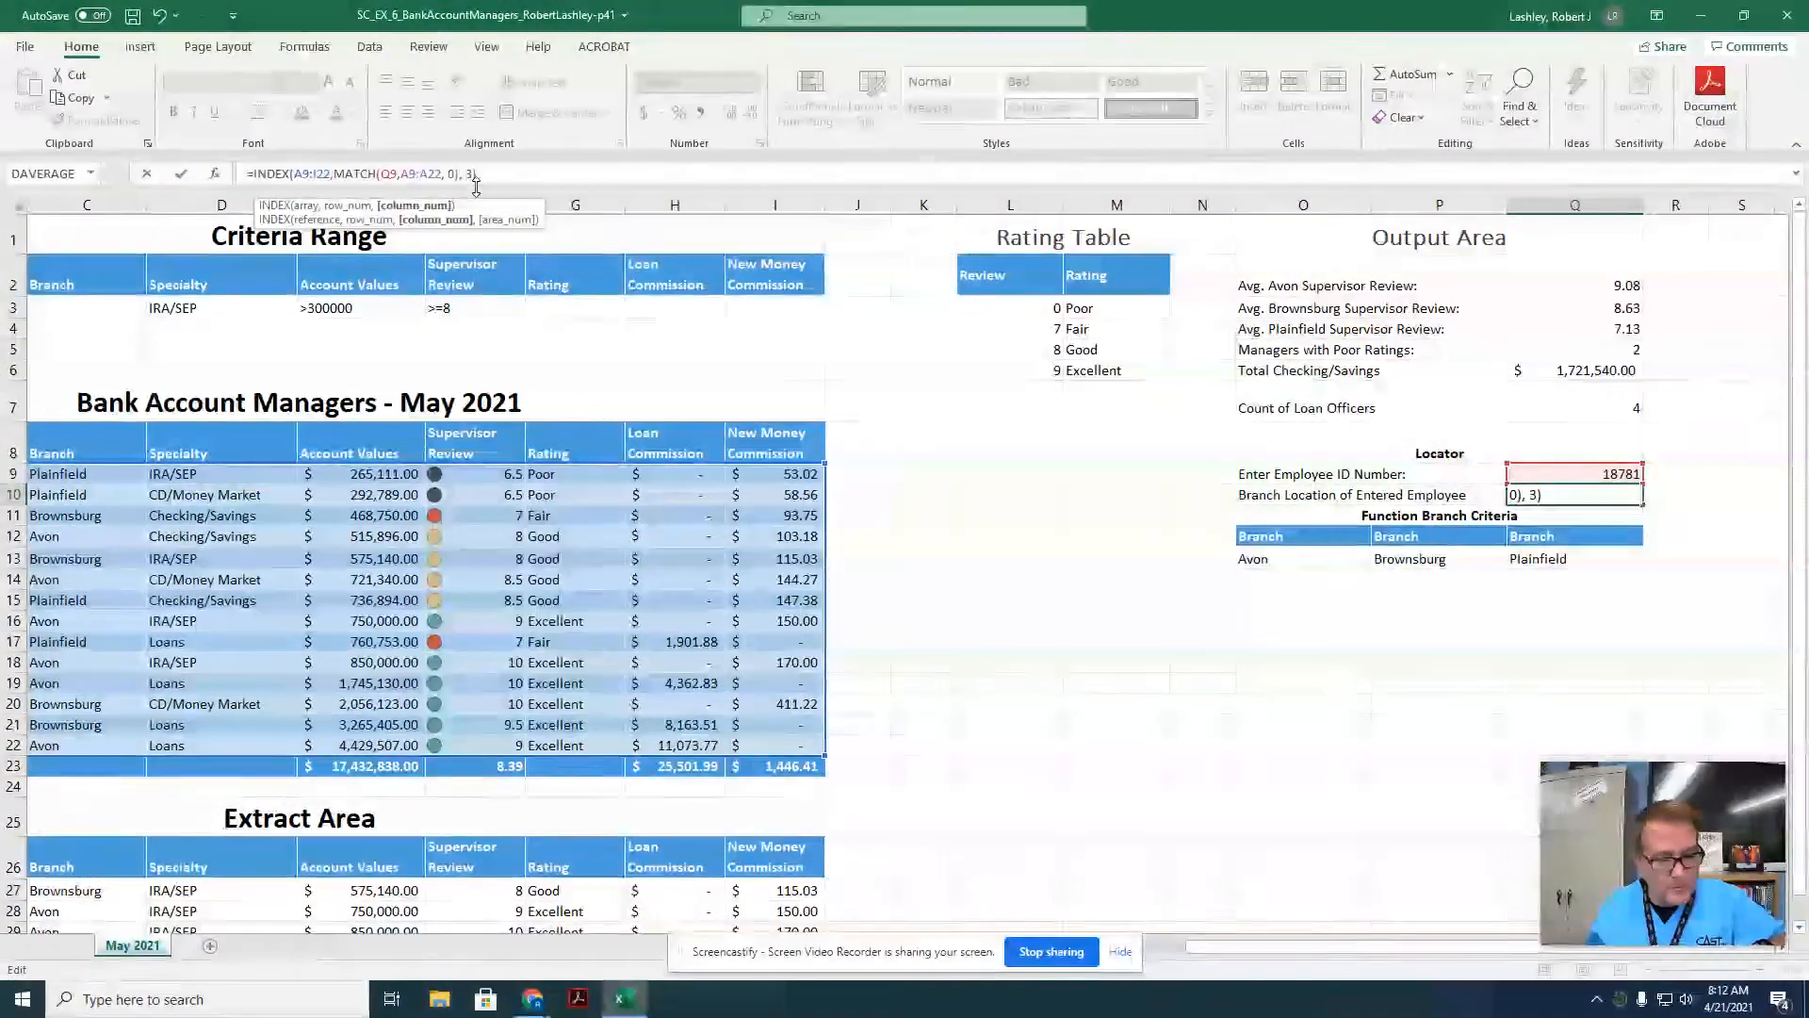
pyautogui.press('Return')
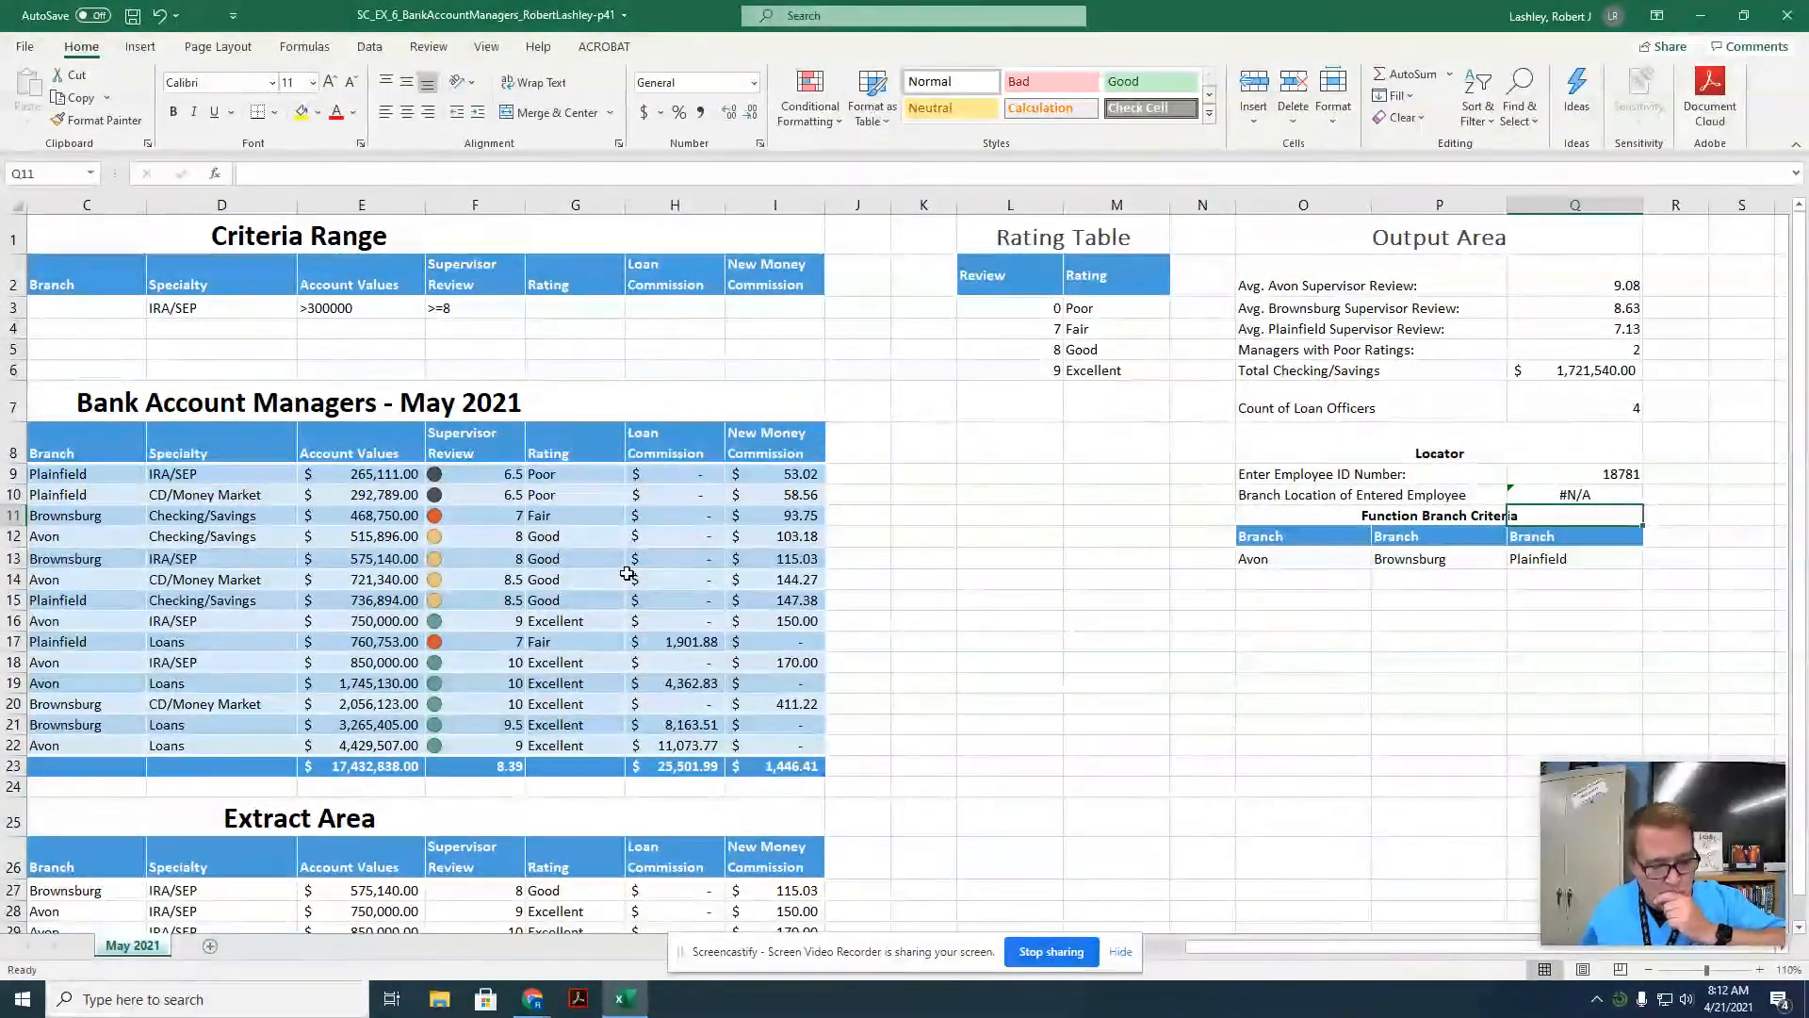
# Check the Q10 formula's array, lookup value and lookup array against the Employee ID column of the managers table.
pyautogui.doubleClick(1567, 496)
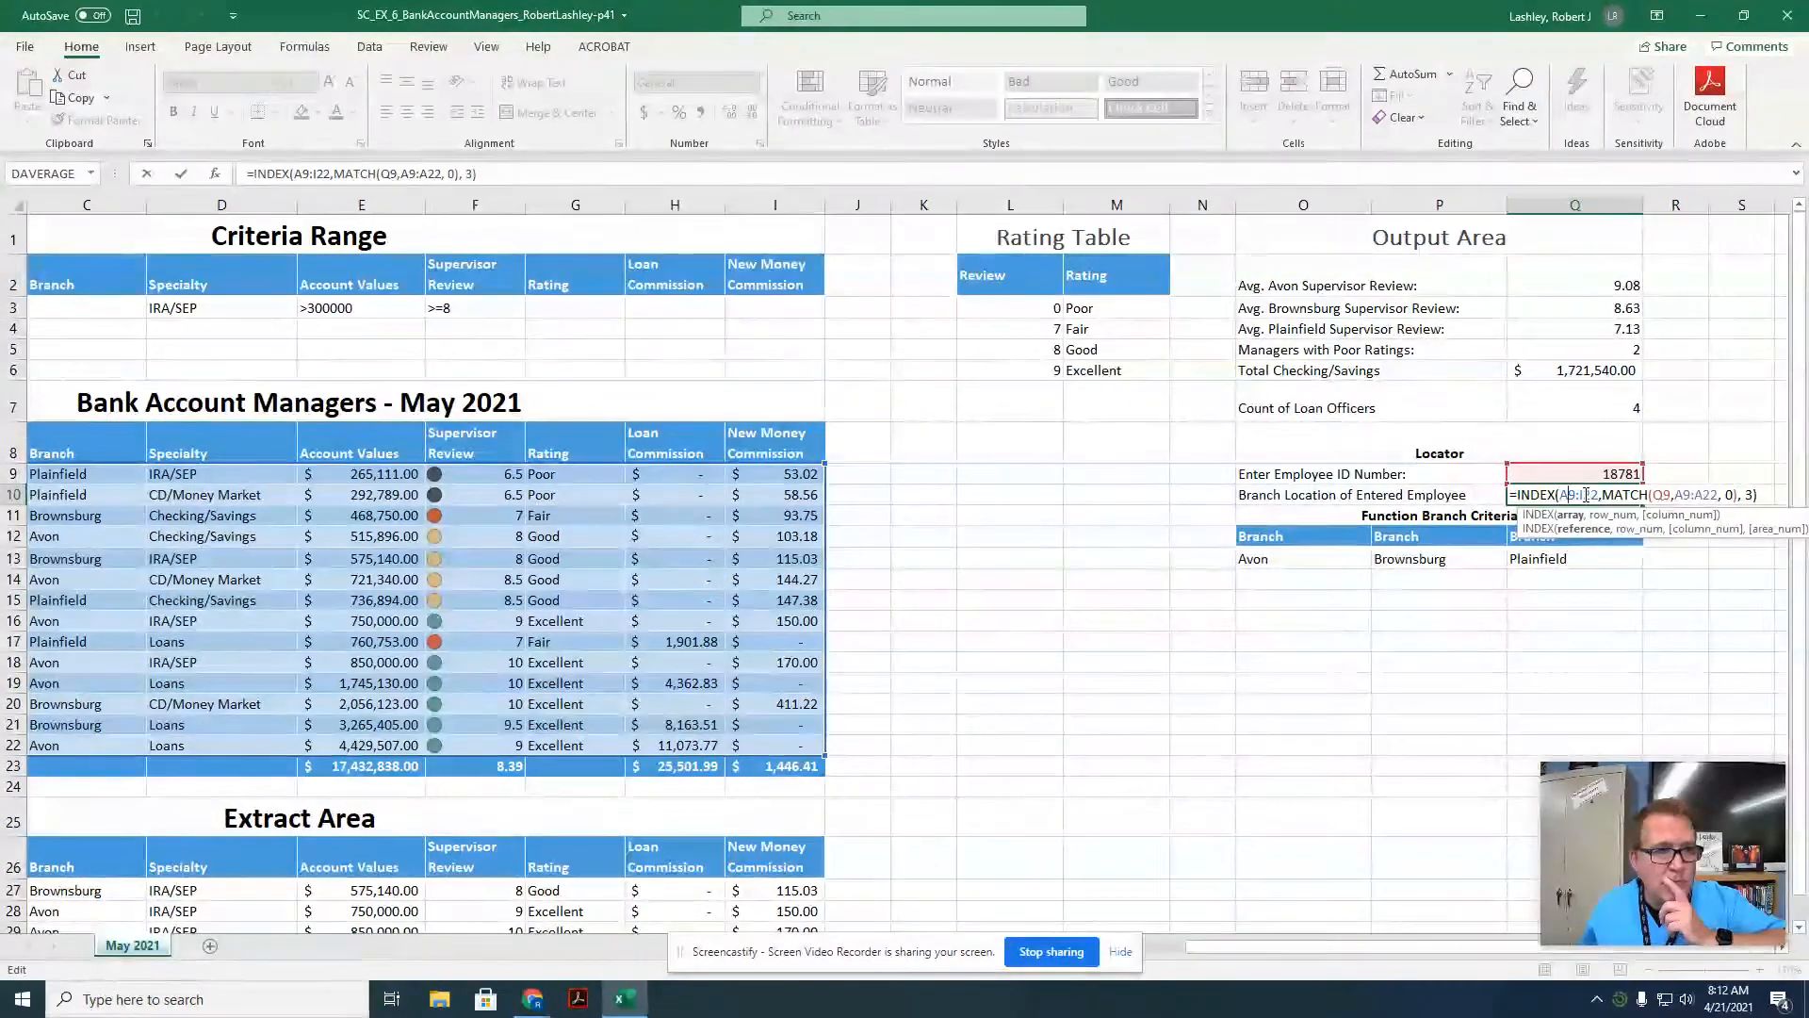
pyautogui.click(1673, 497)
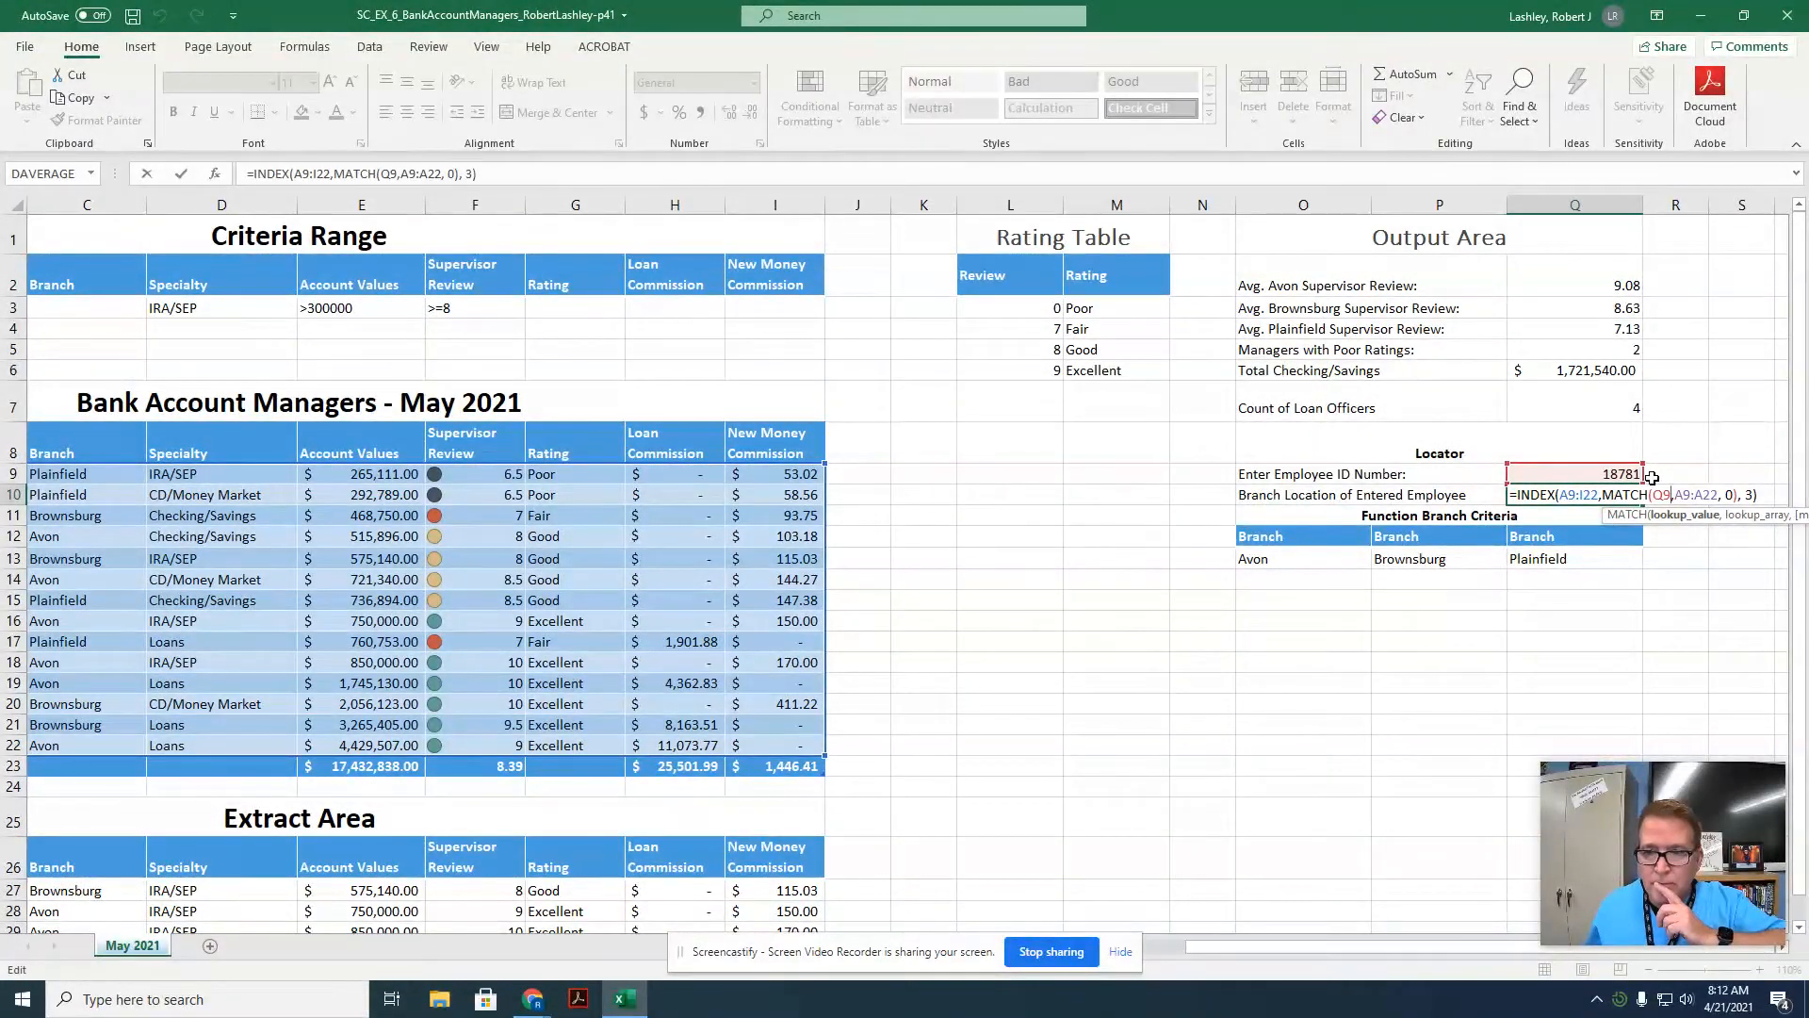
pyautogui.press('Right')
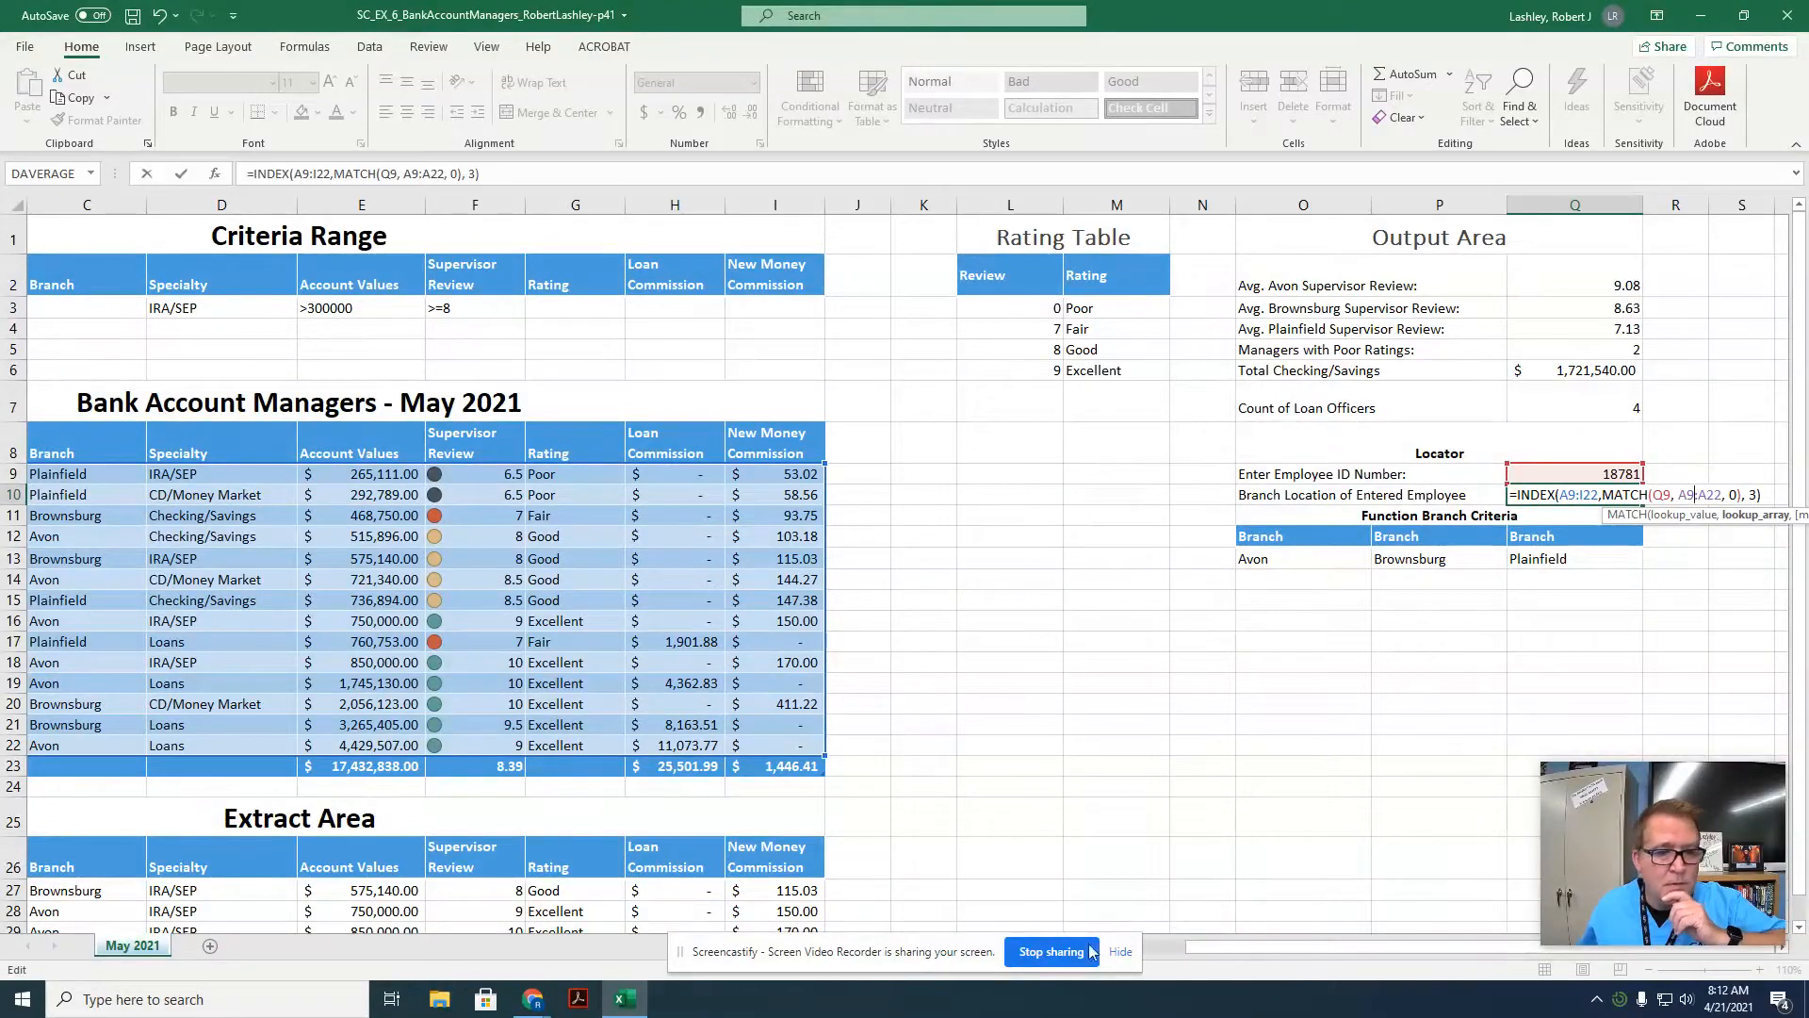
pyautogui.moveTo(1279, 945); pyautogui.dragTo(1230, 958)
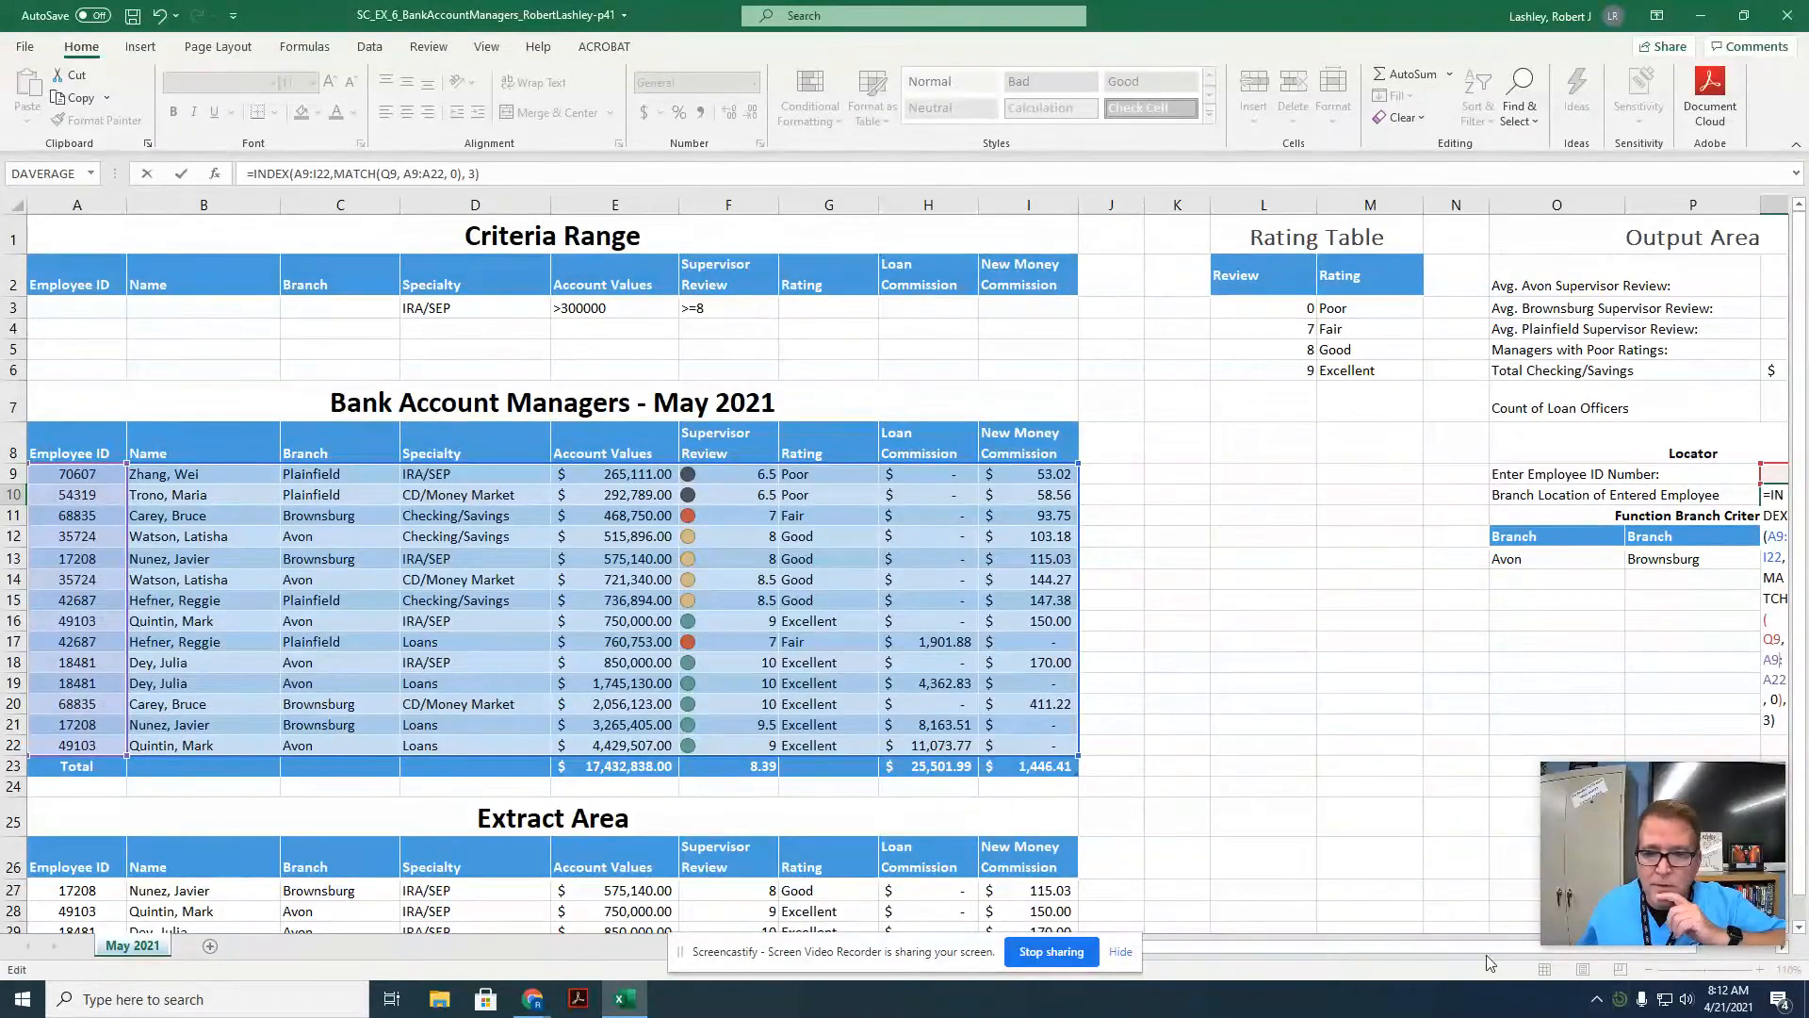
pyautogui.moveTo(1535, 950); pyautogui.dragTo(1572, 950)
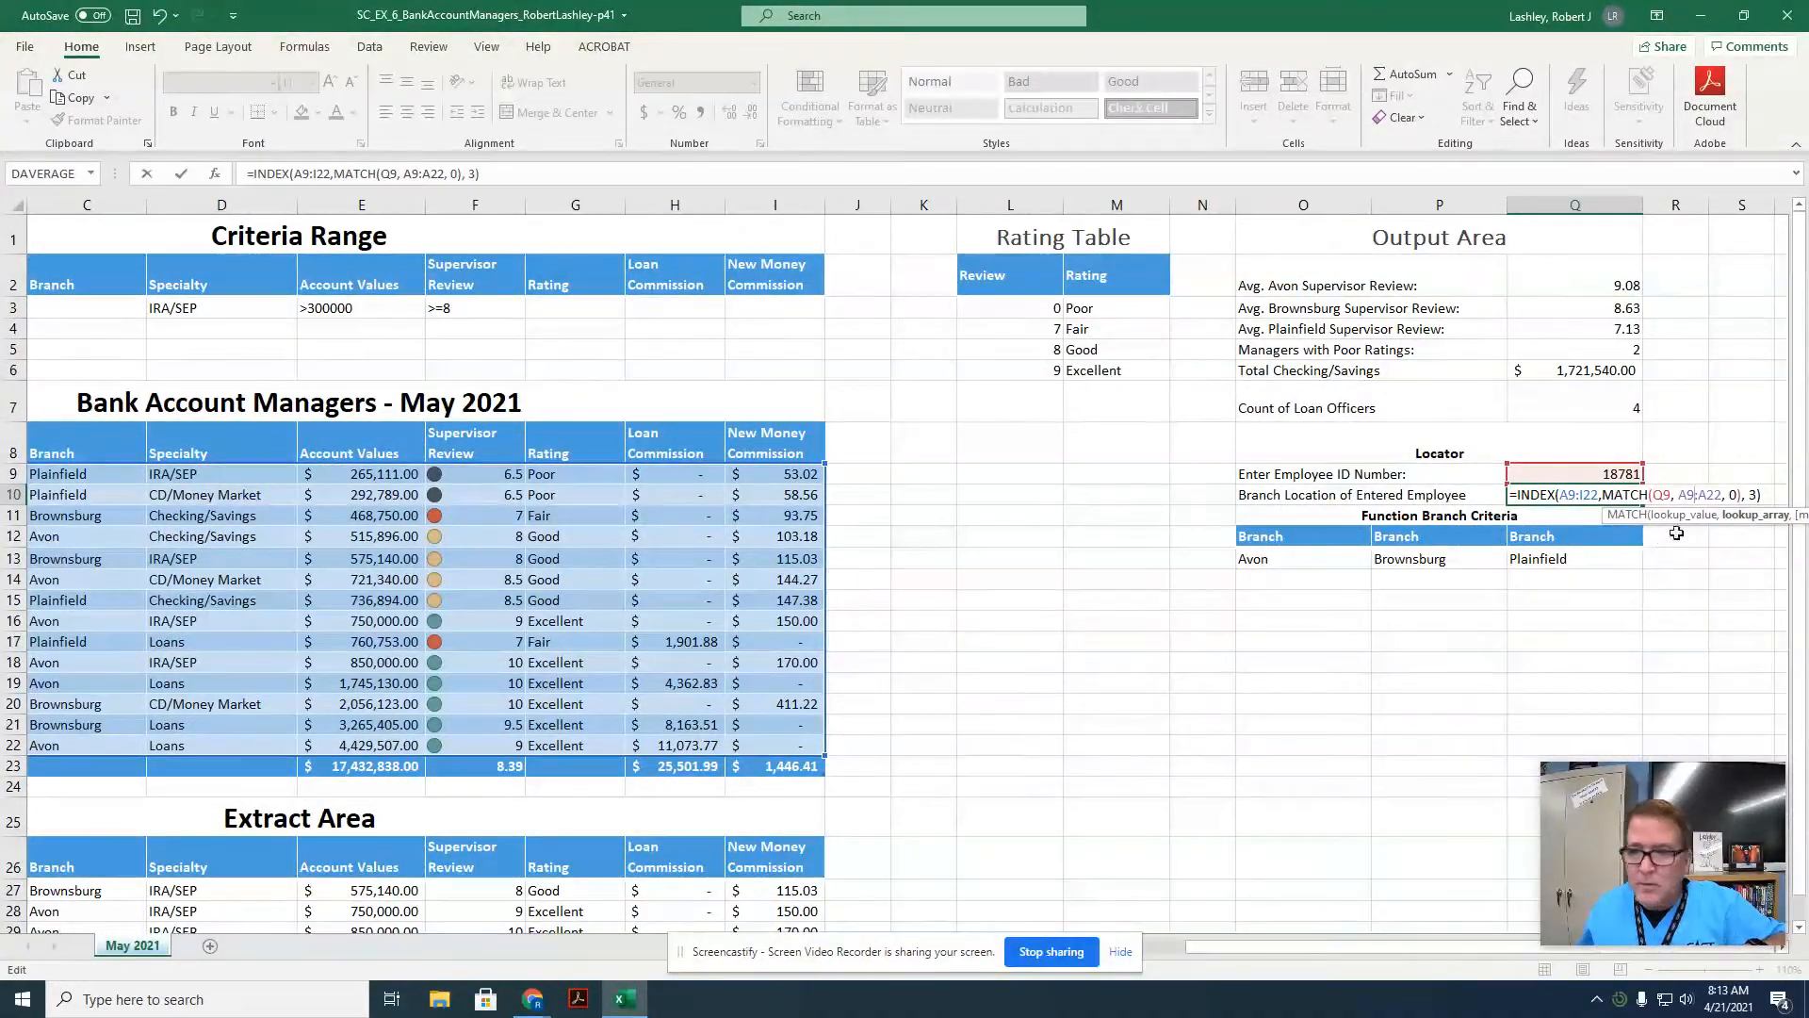
pyautogui.press('Return')
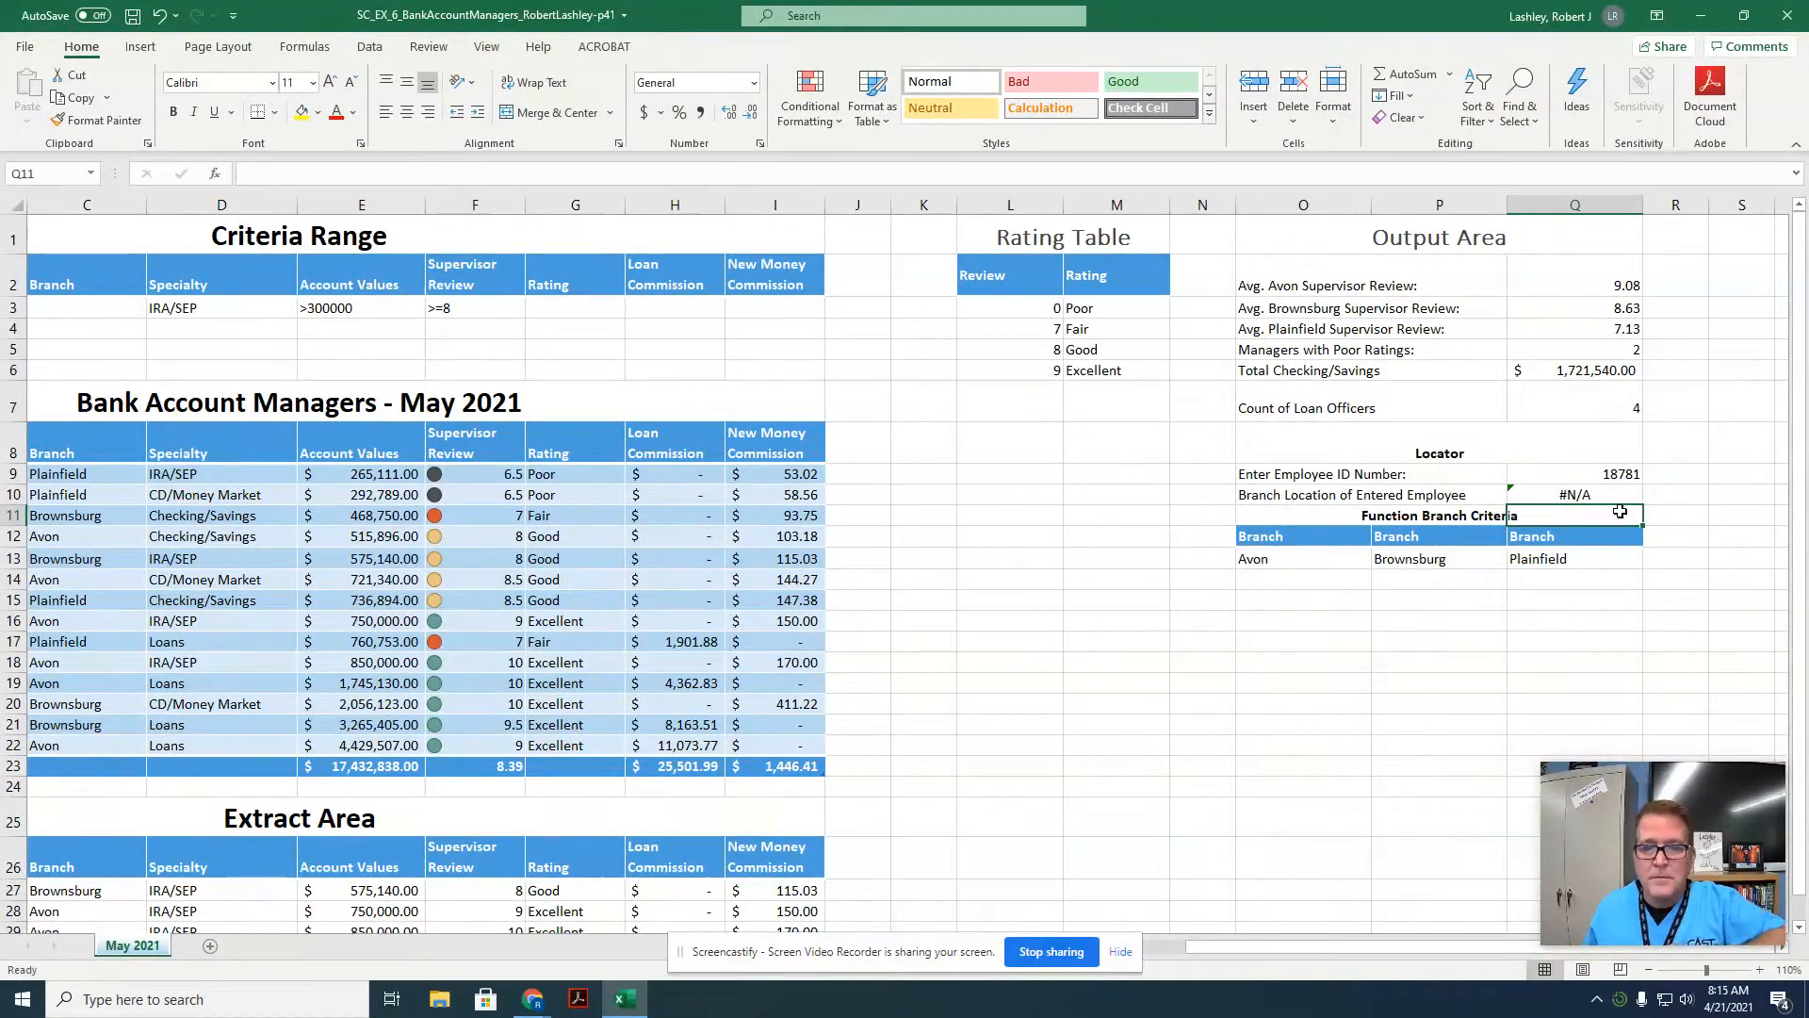
# Correct the employee ID number in Q9 to the one listed in A18 of the managers table, and save the workbook.
pyautogui.click(1577, 493)
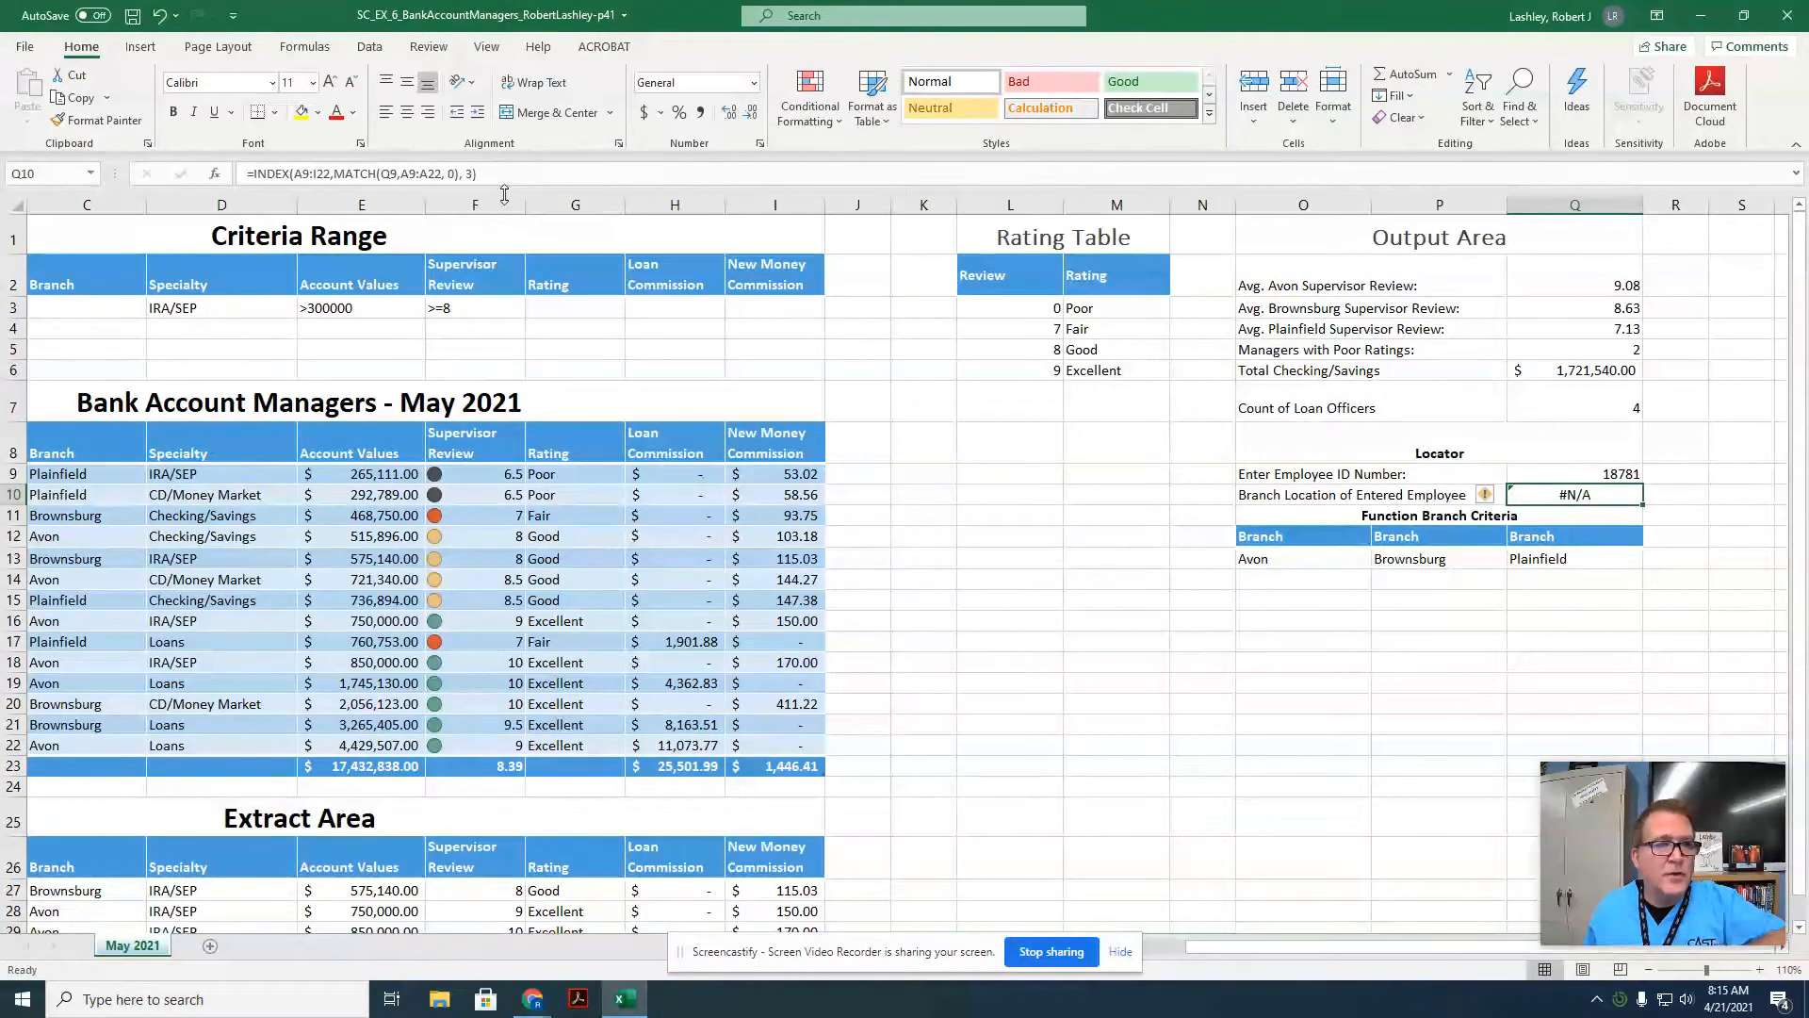
pyautogui.click(1573, 469)
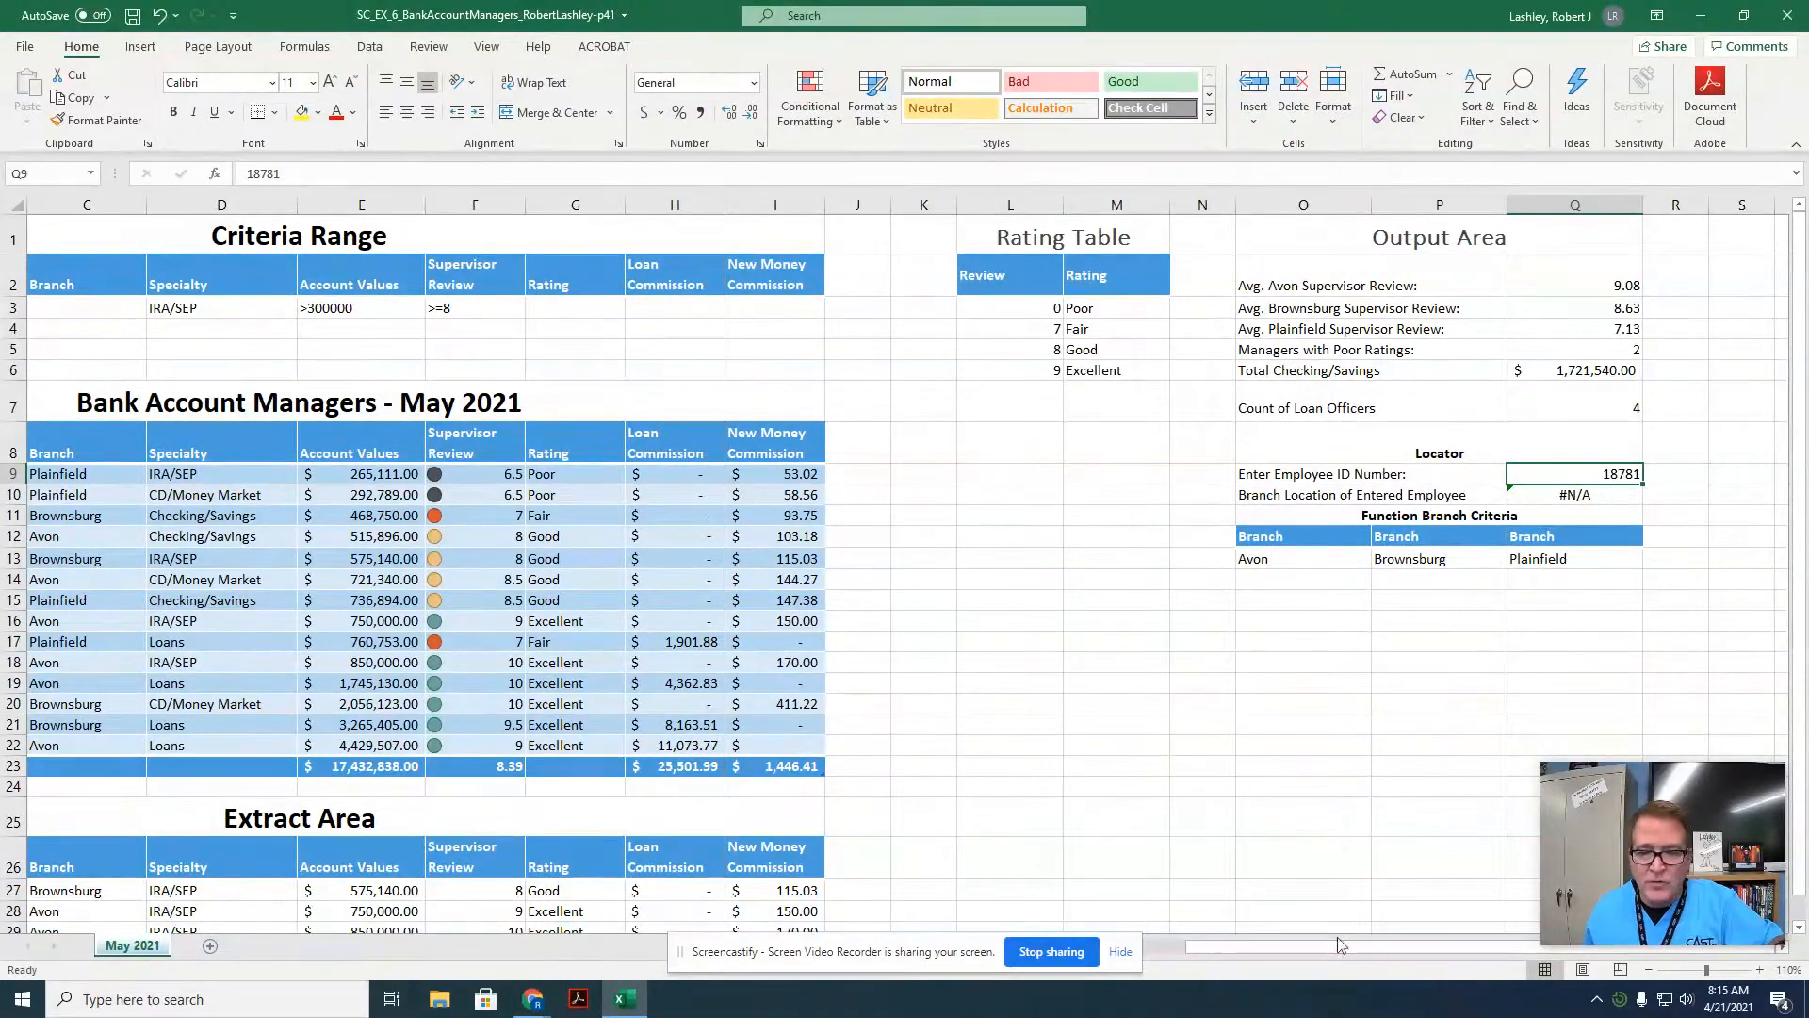
pyautogui.moveTo(1339, 946); pyautogui.dragTo(1246, 954)
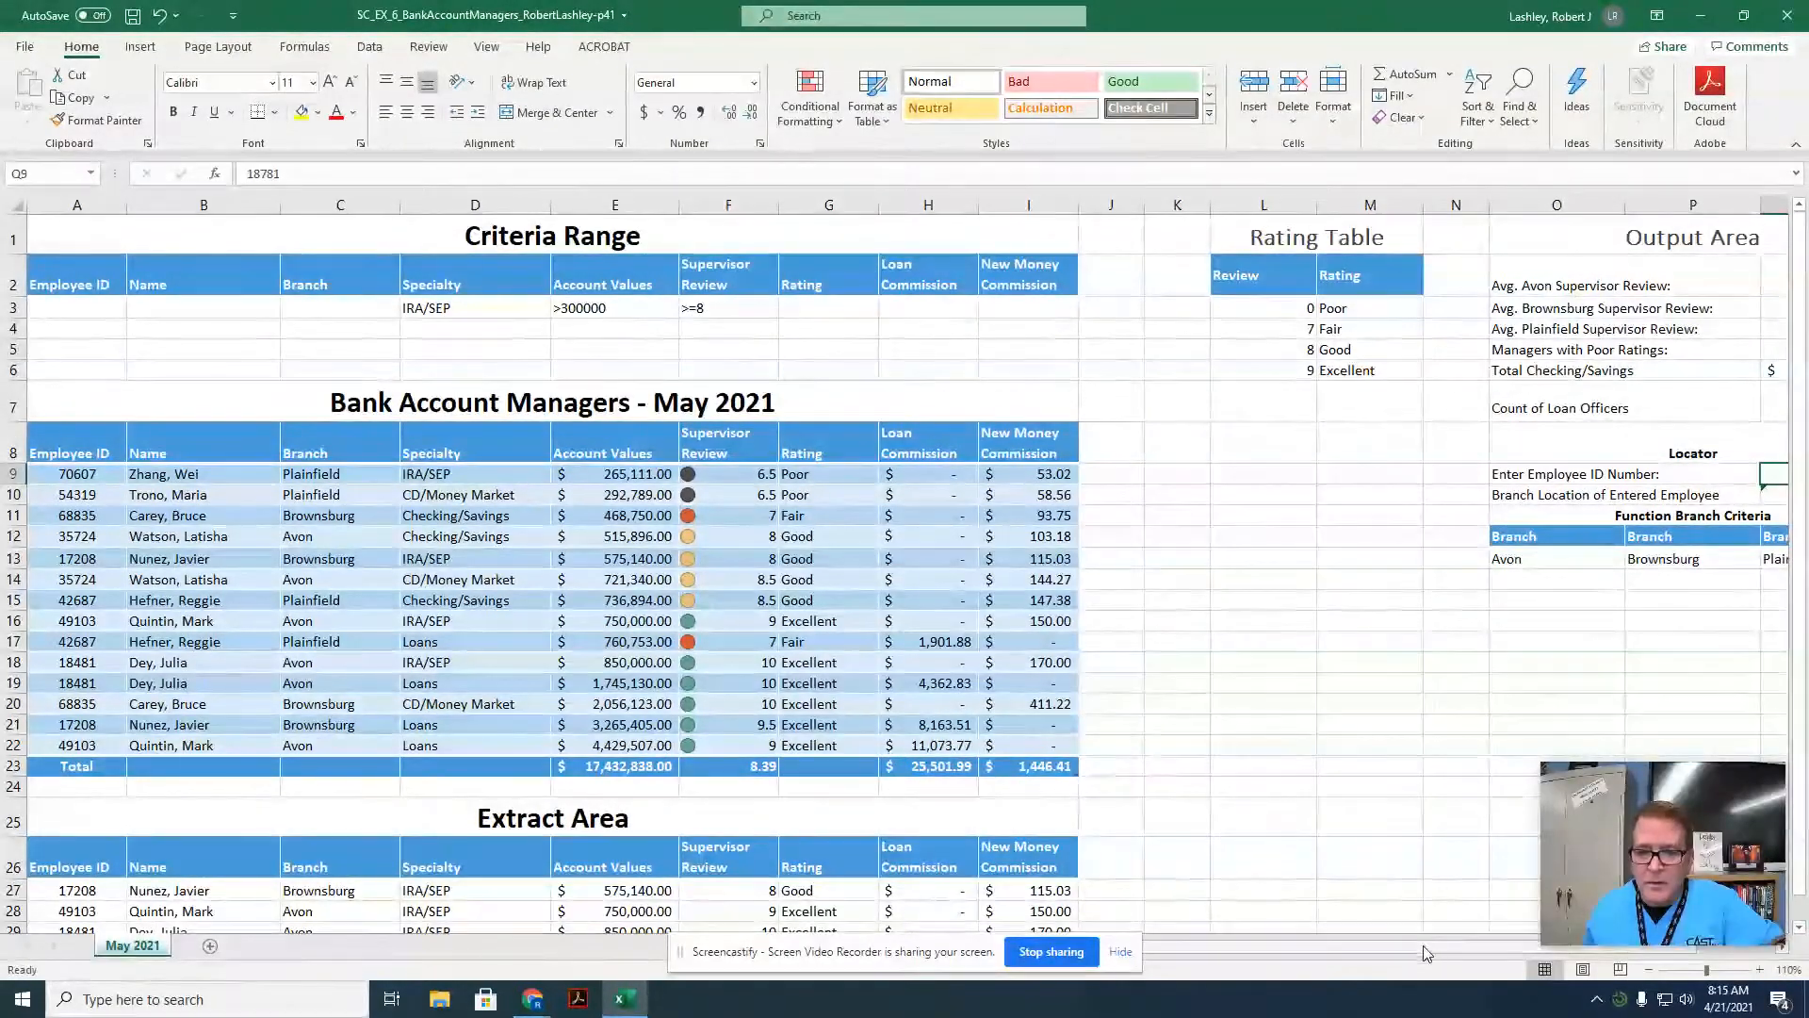
pyautogui.moveTo(1424, 954); pyautogui.dragTo(1504, 952)
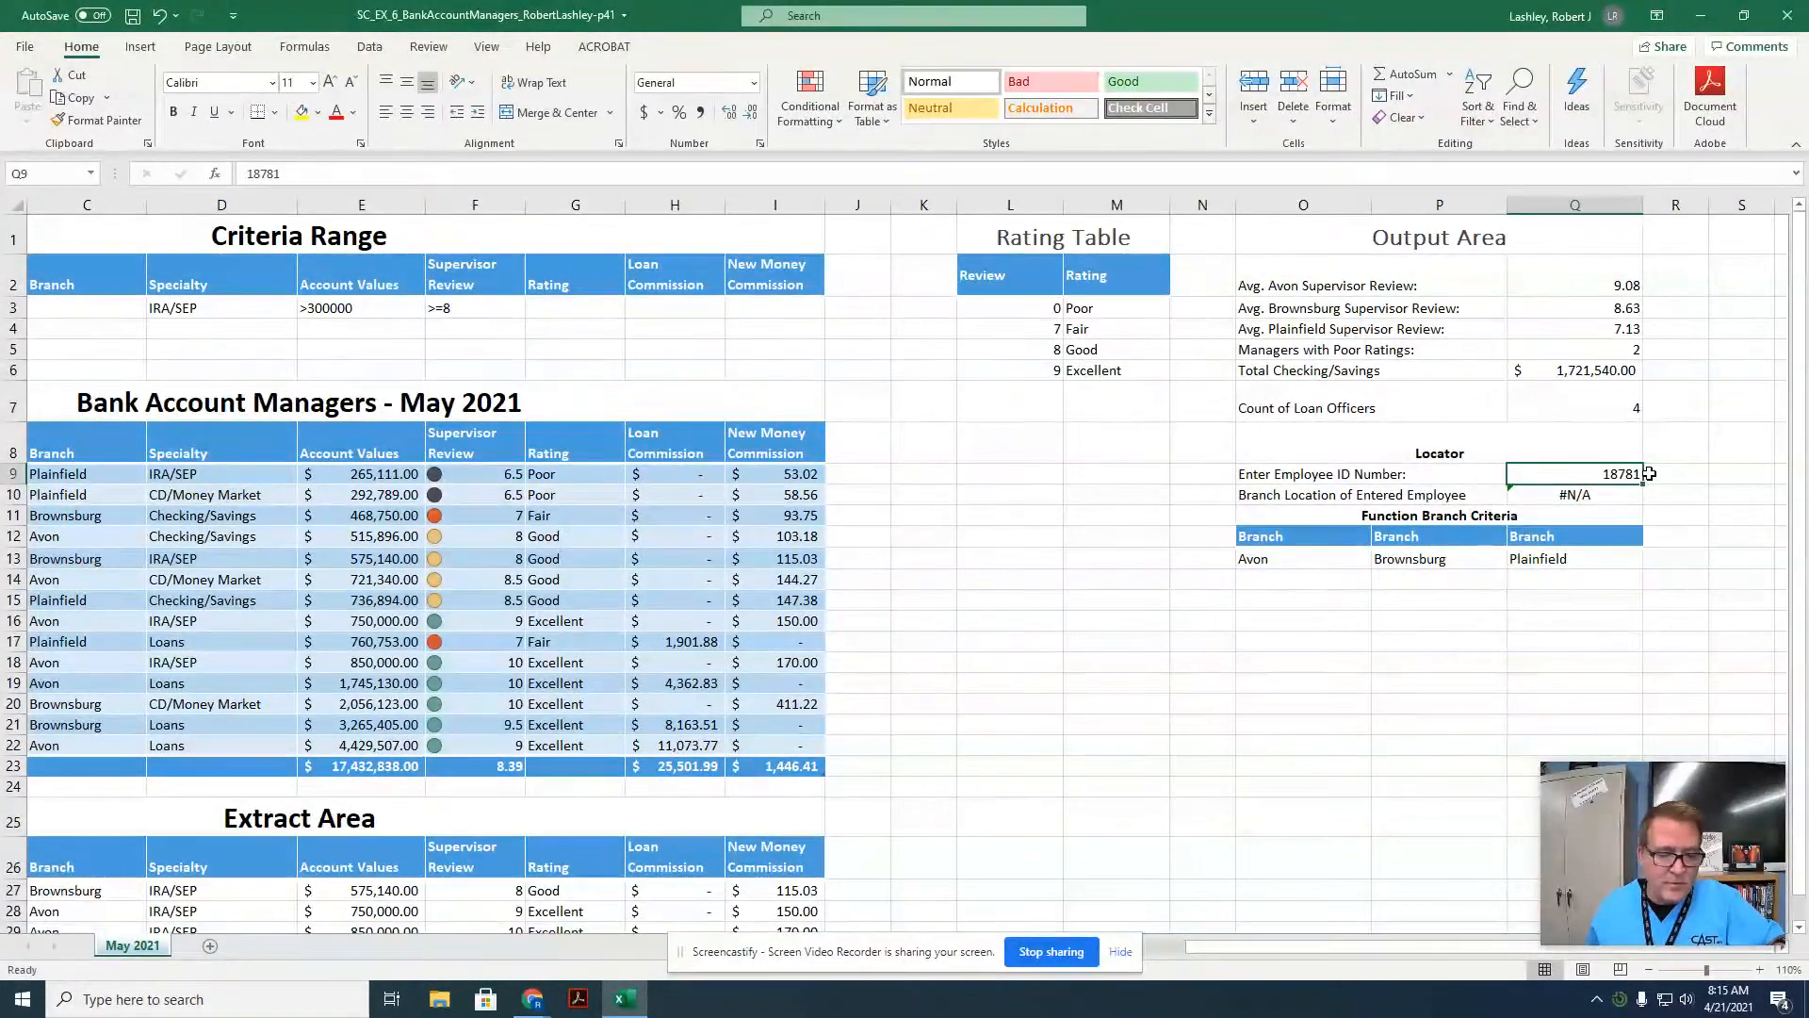
pyautogui.write('184')
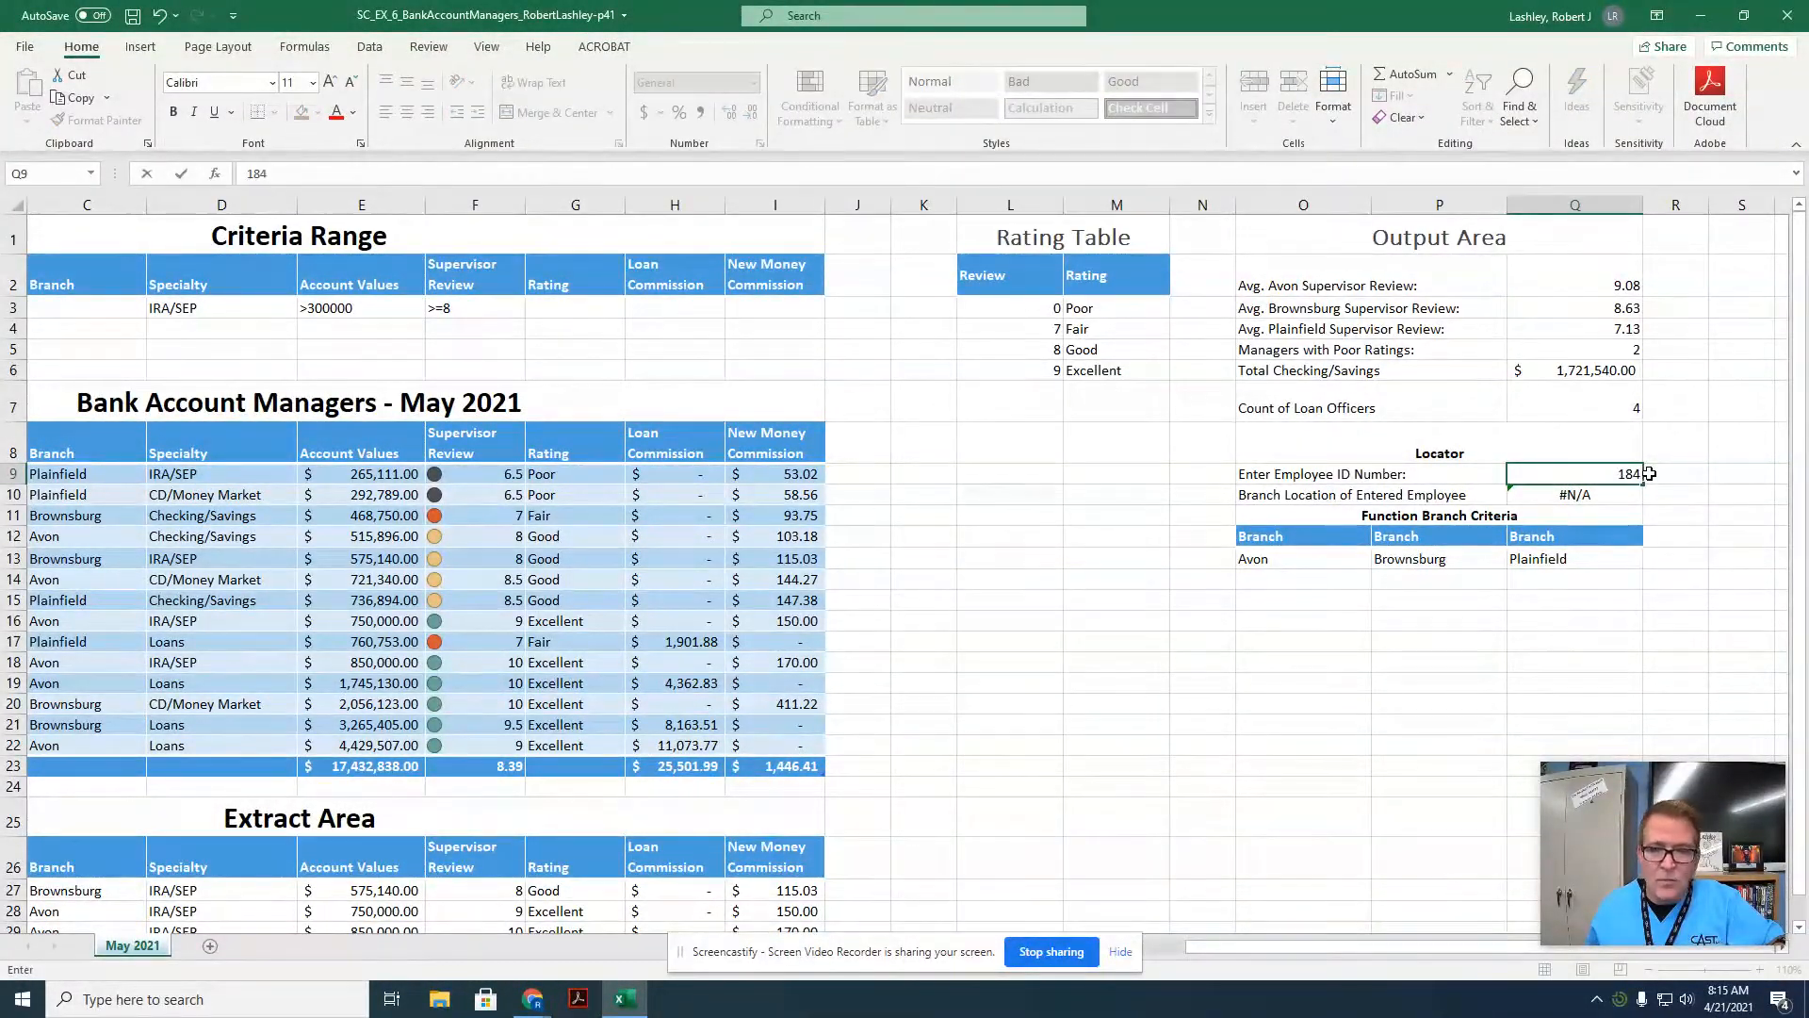
pyautogui.press('Return')
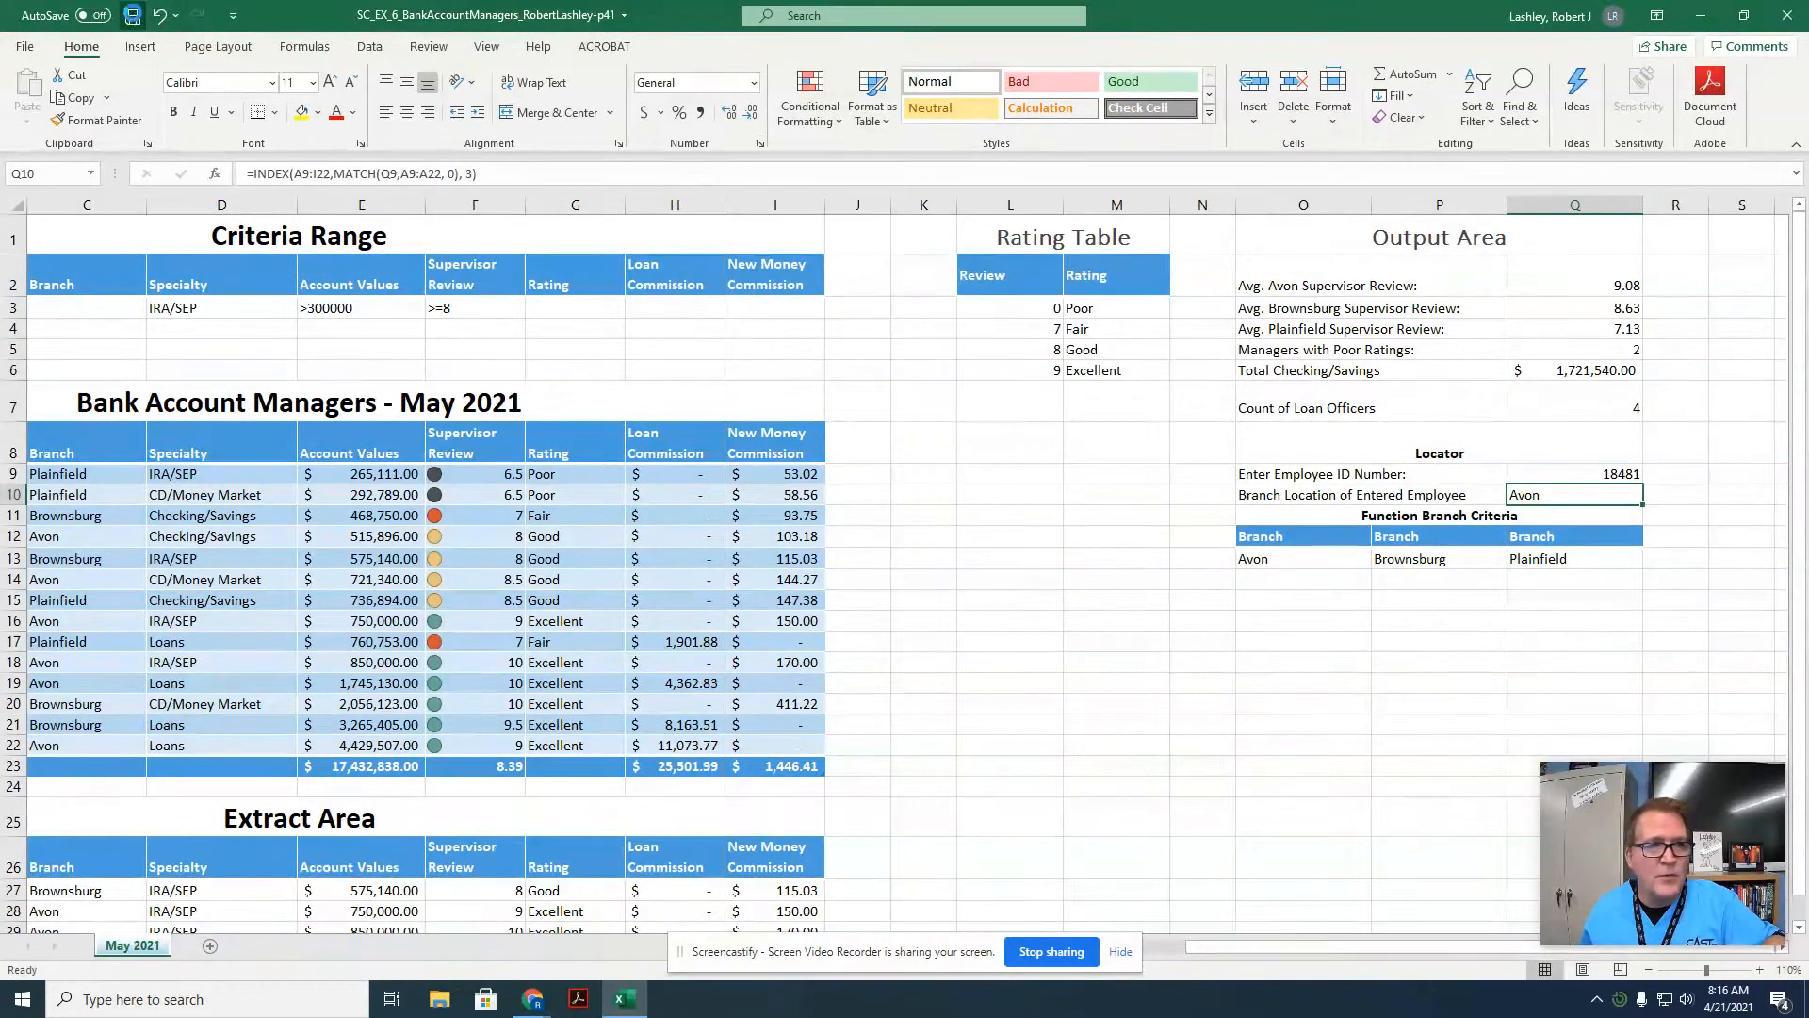
pyautogui.click(132, 17)
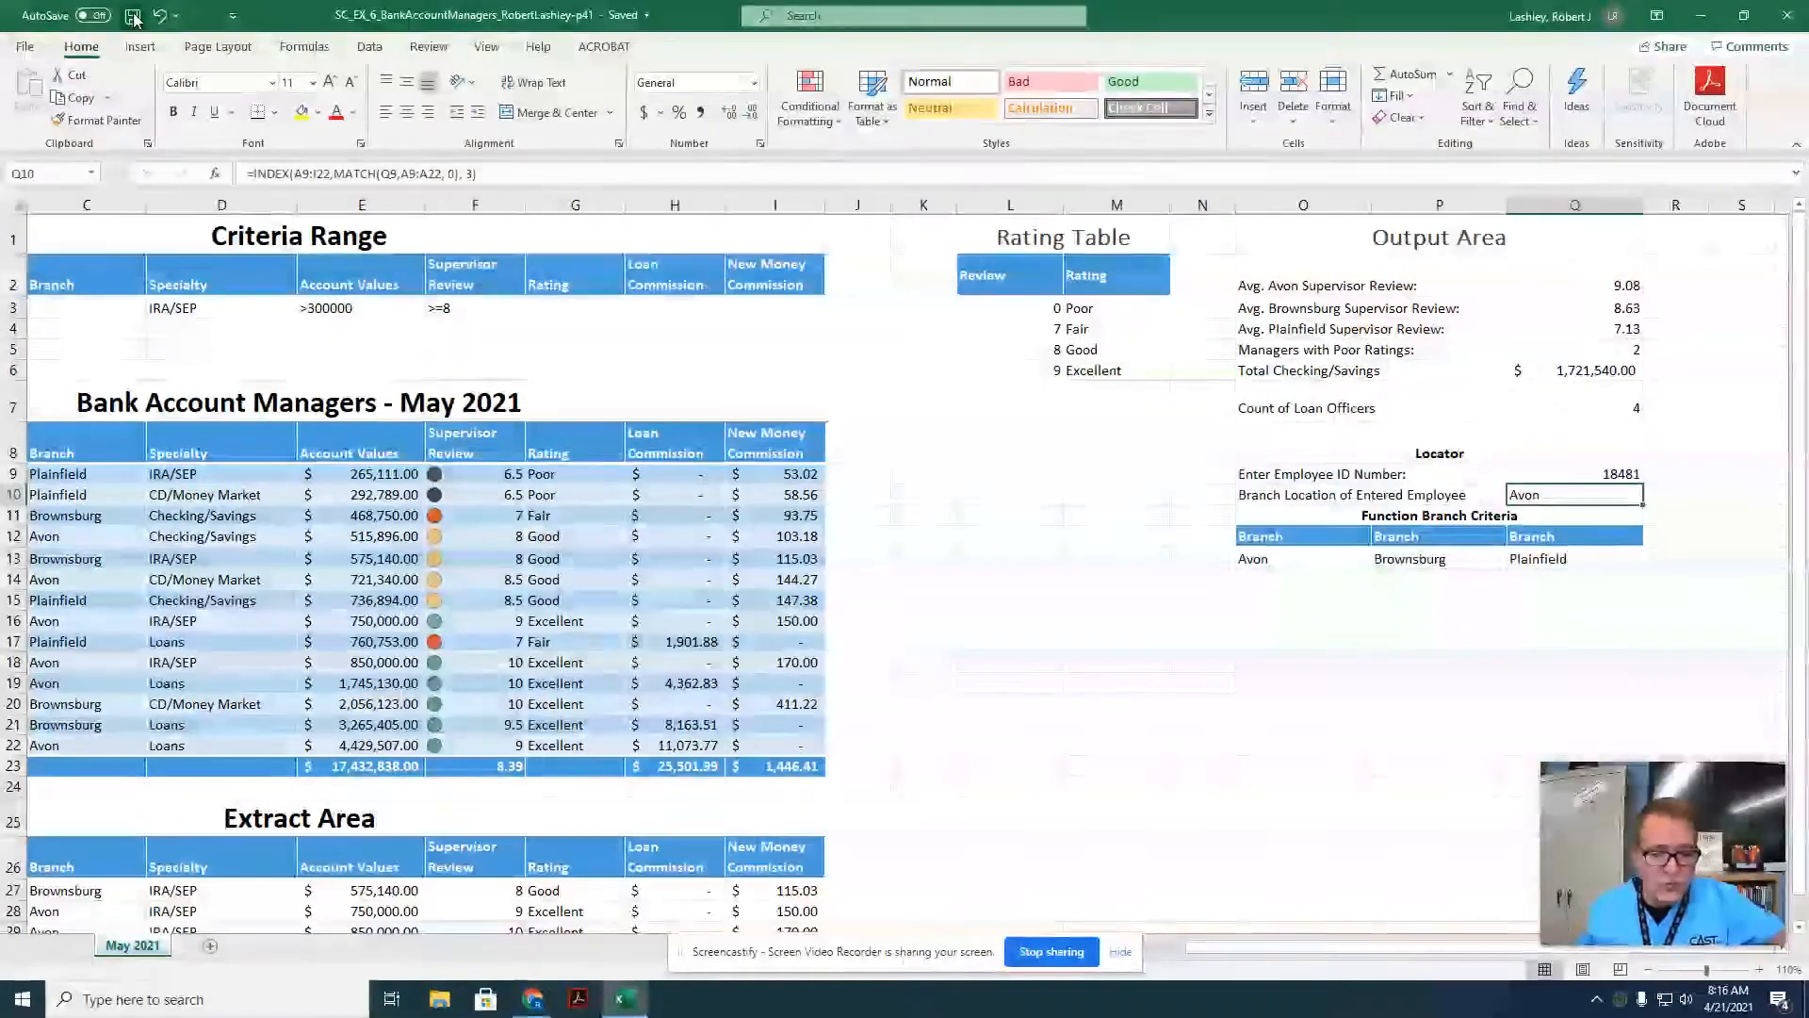
# Sort the Bank Account Managers table by Branch in A to Z order.
pyautogui.moveTo(1225, 947); pyautogui.dragTo(1130, 957)
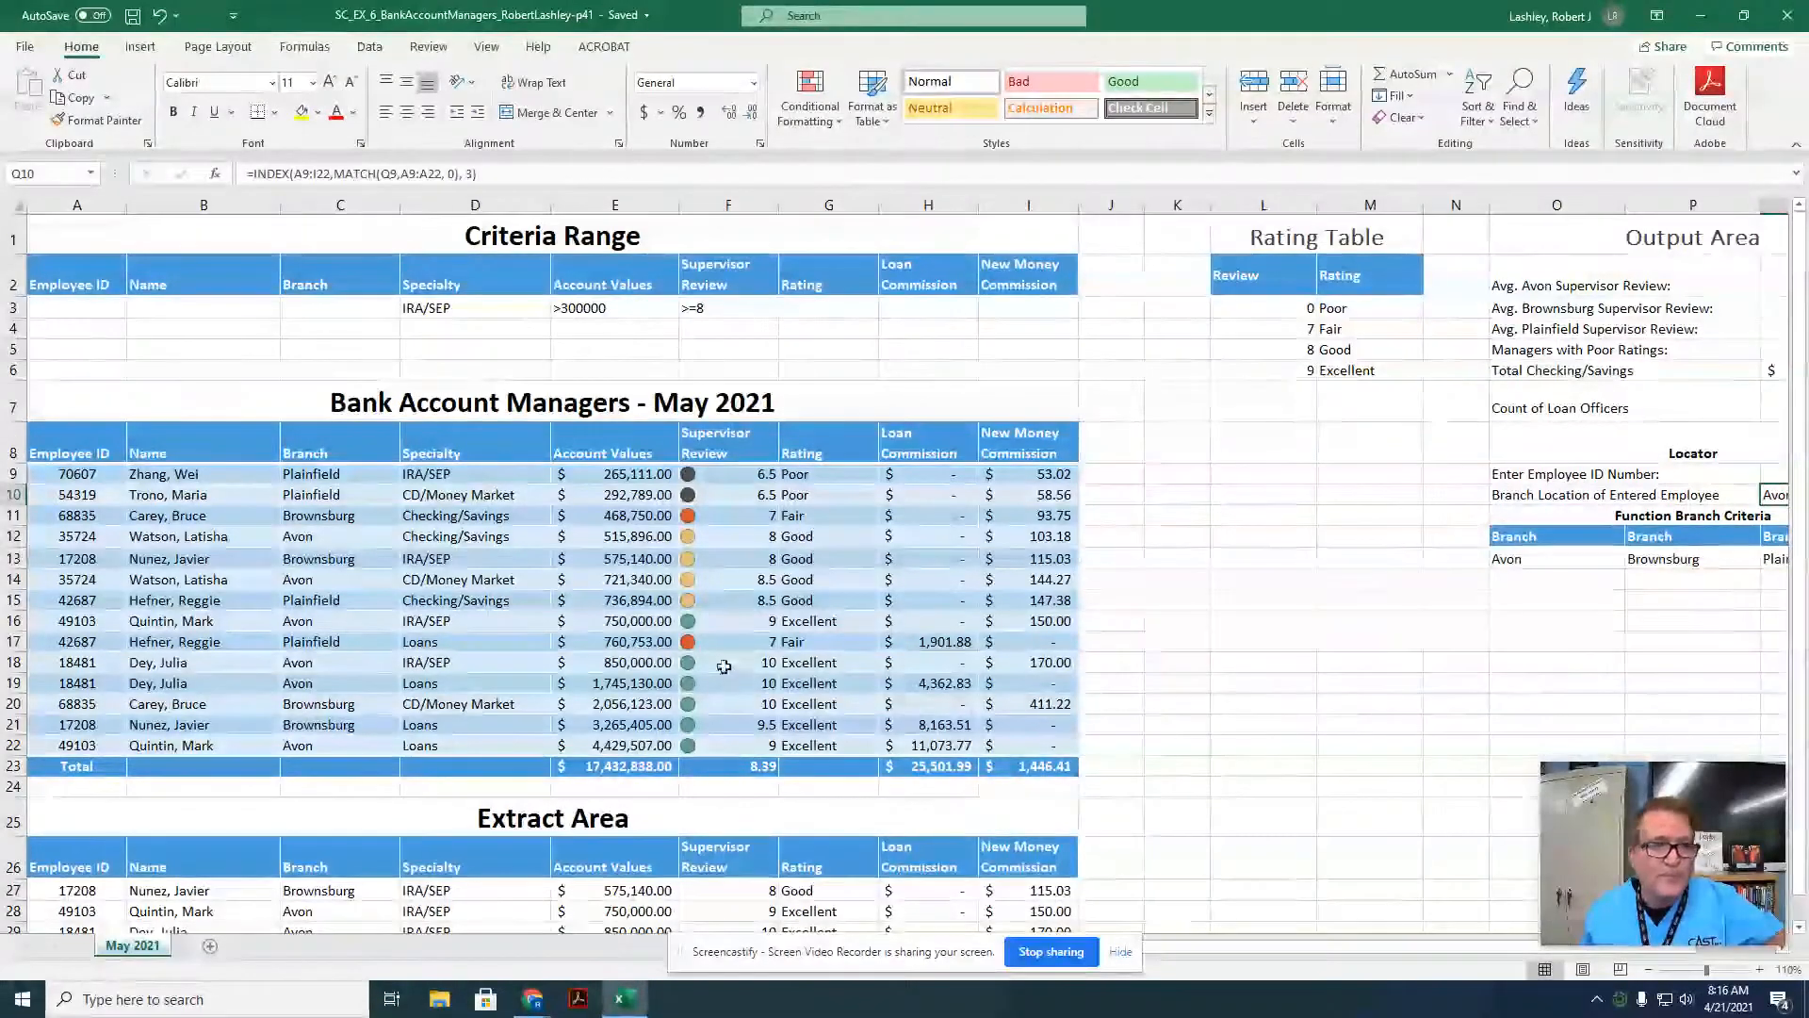
pyautogui.click(477, 504)
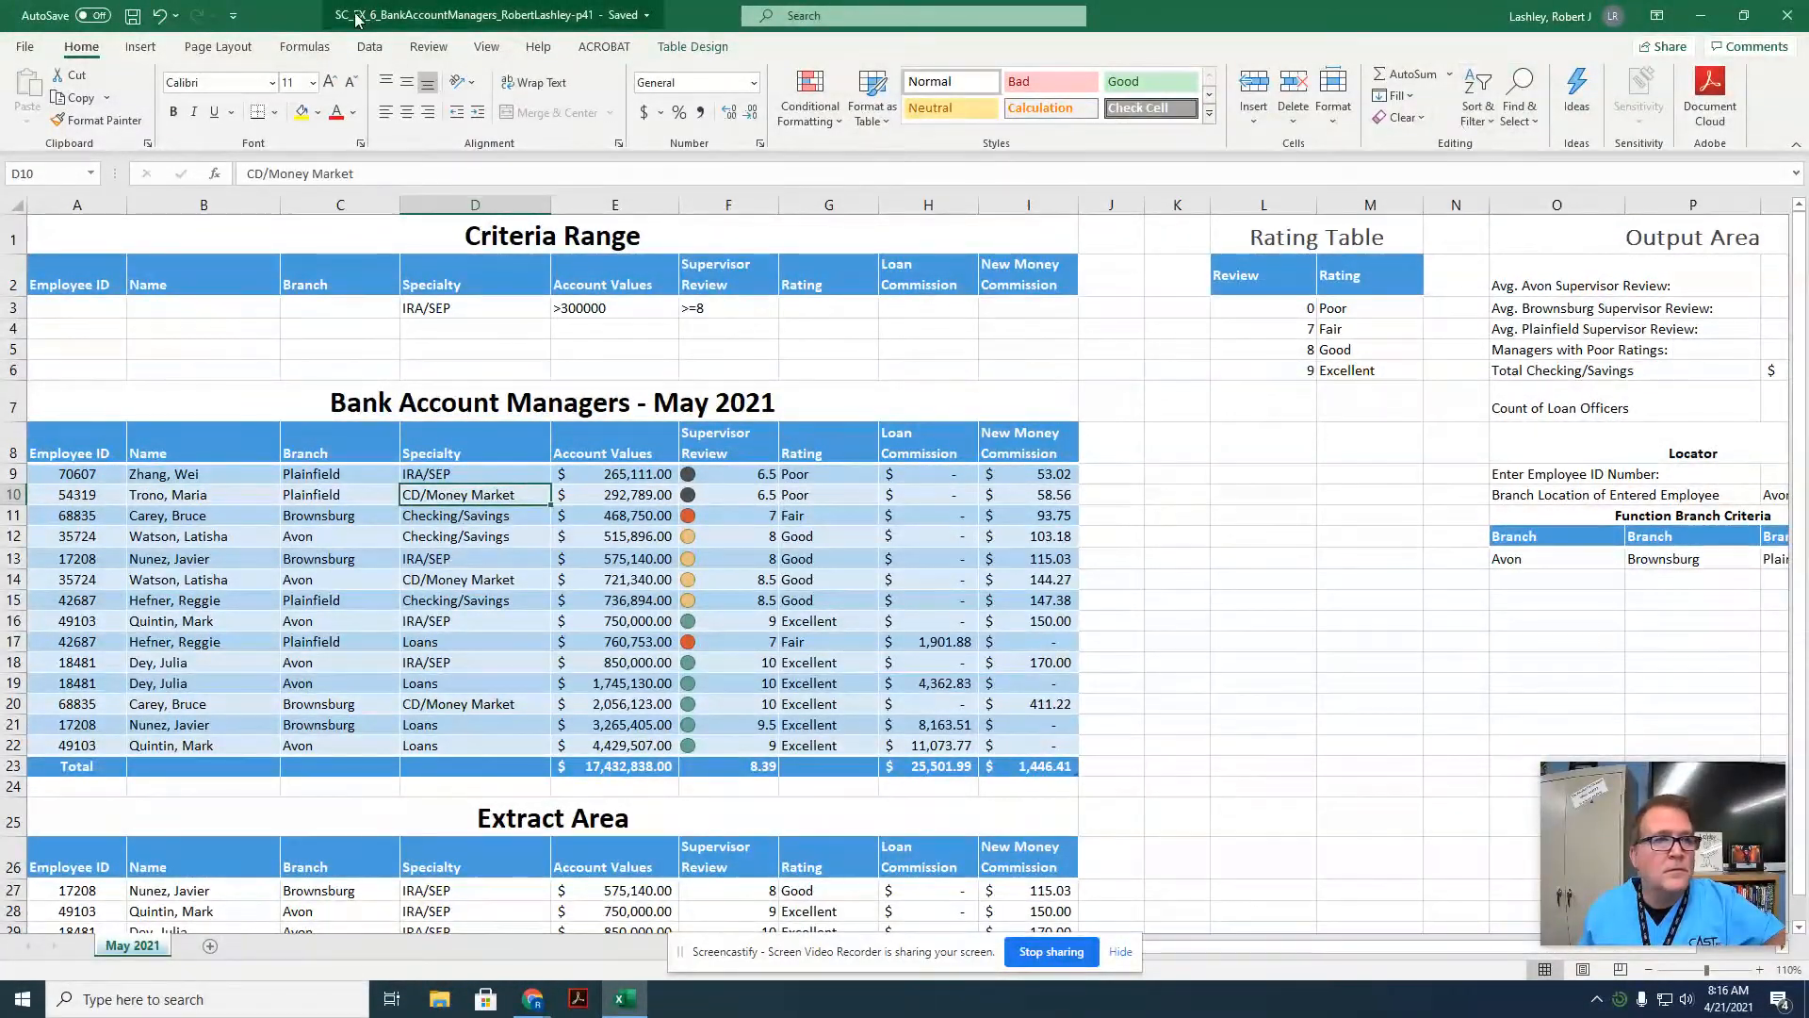
pyautogui.click(369, 49)
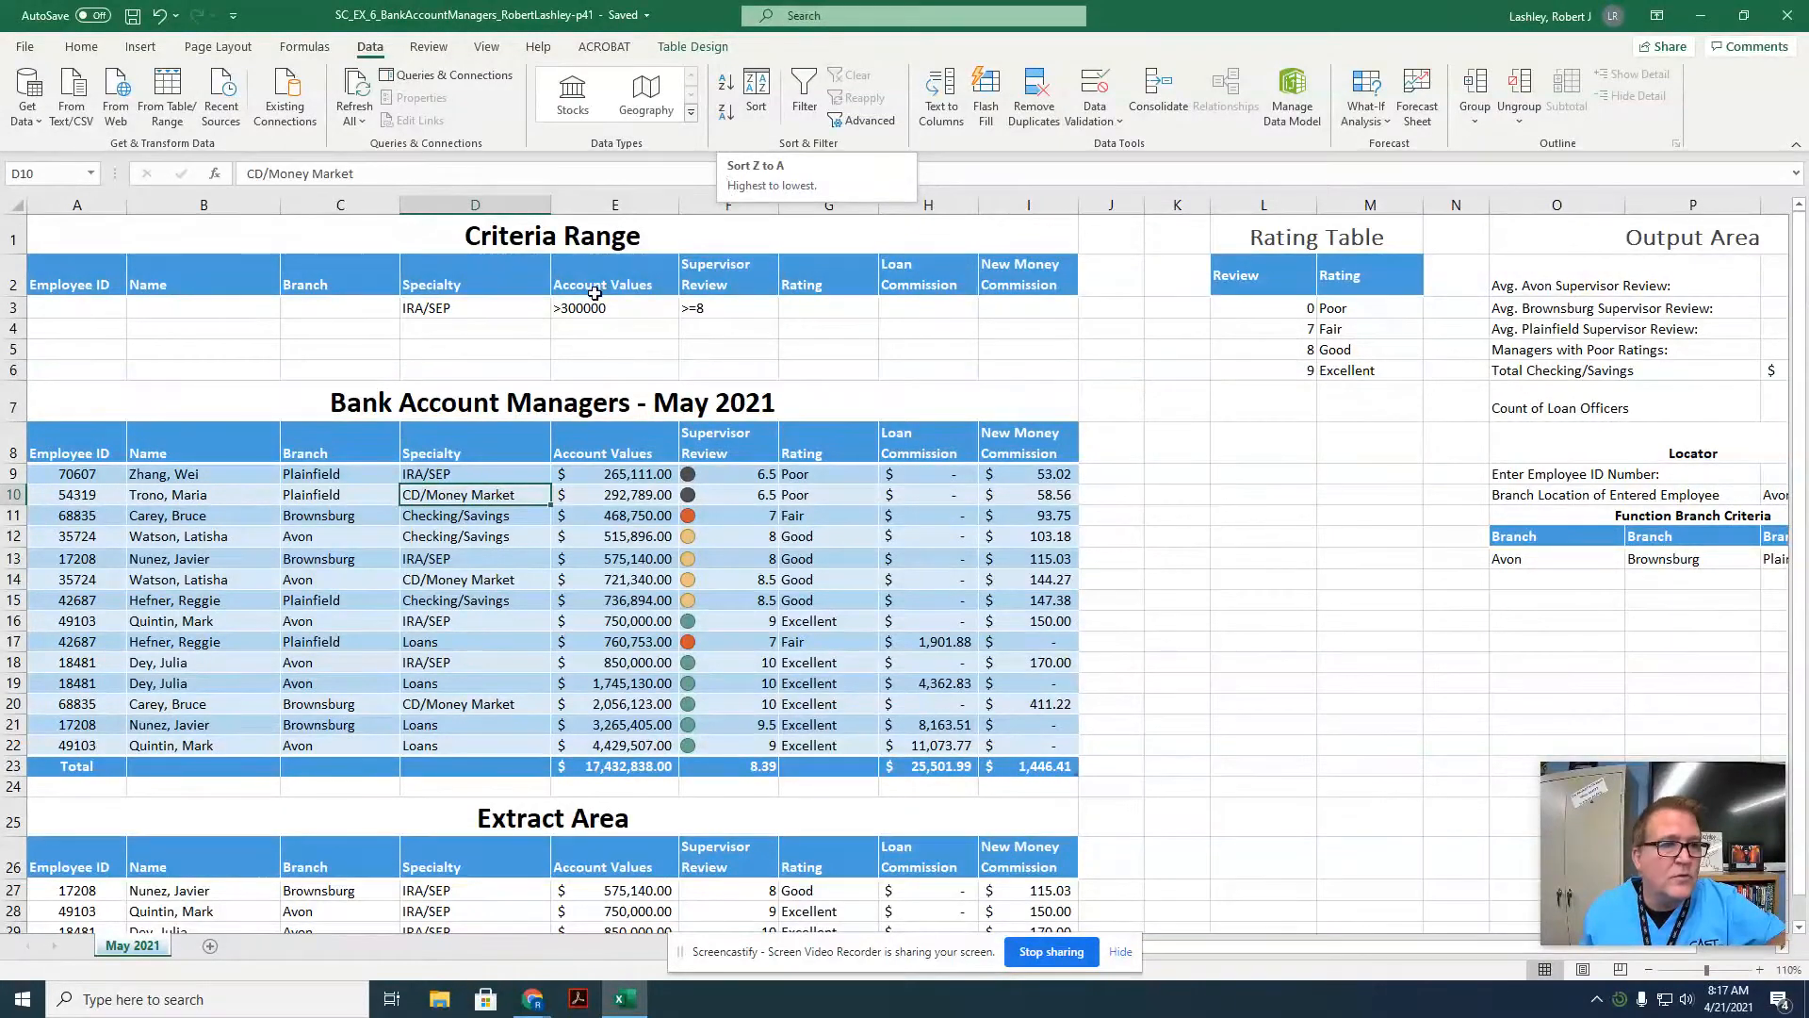
pyautogui.click(362, 453)
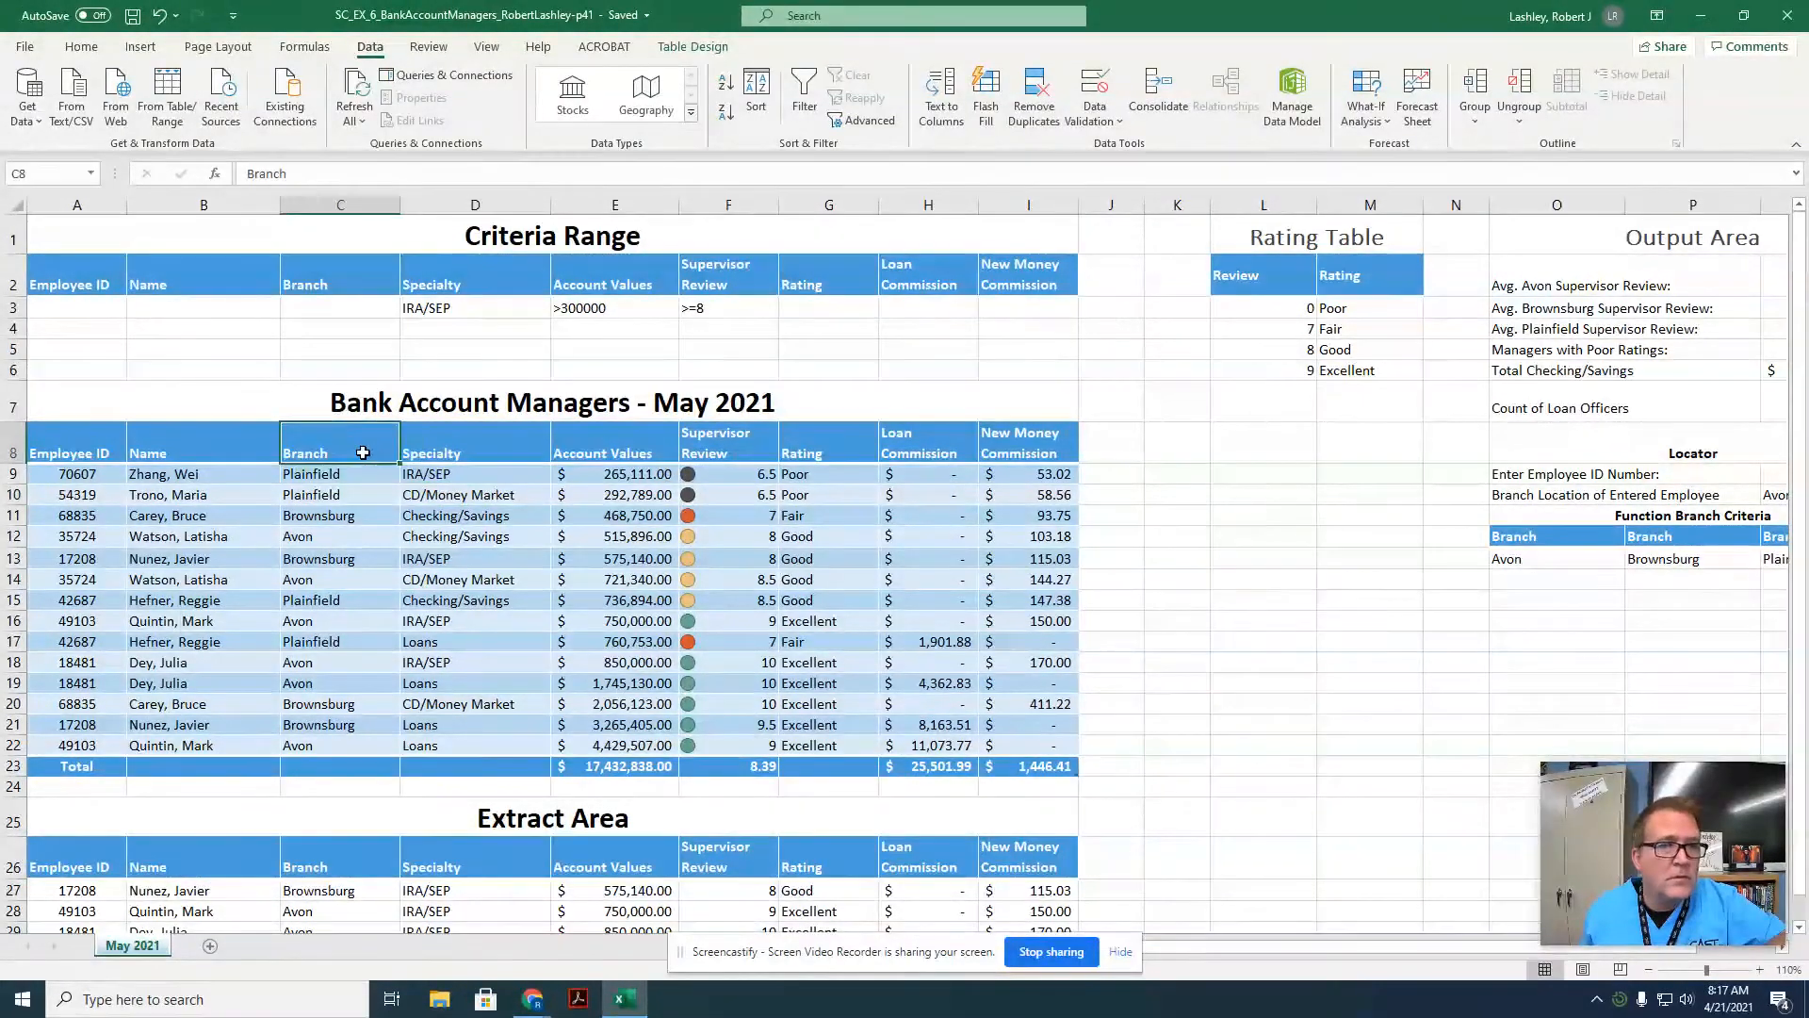
pyautogui.click(757, 106)
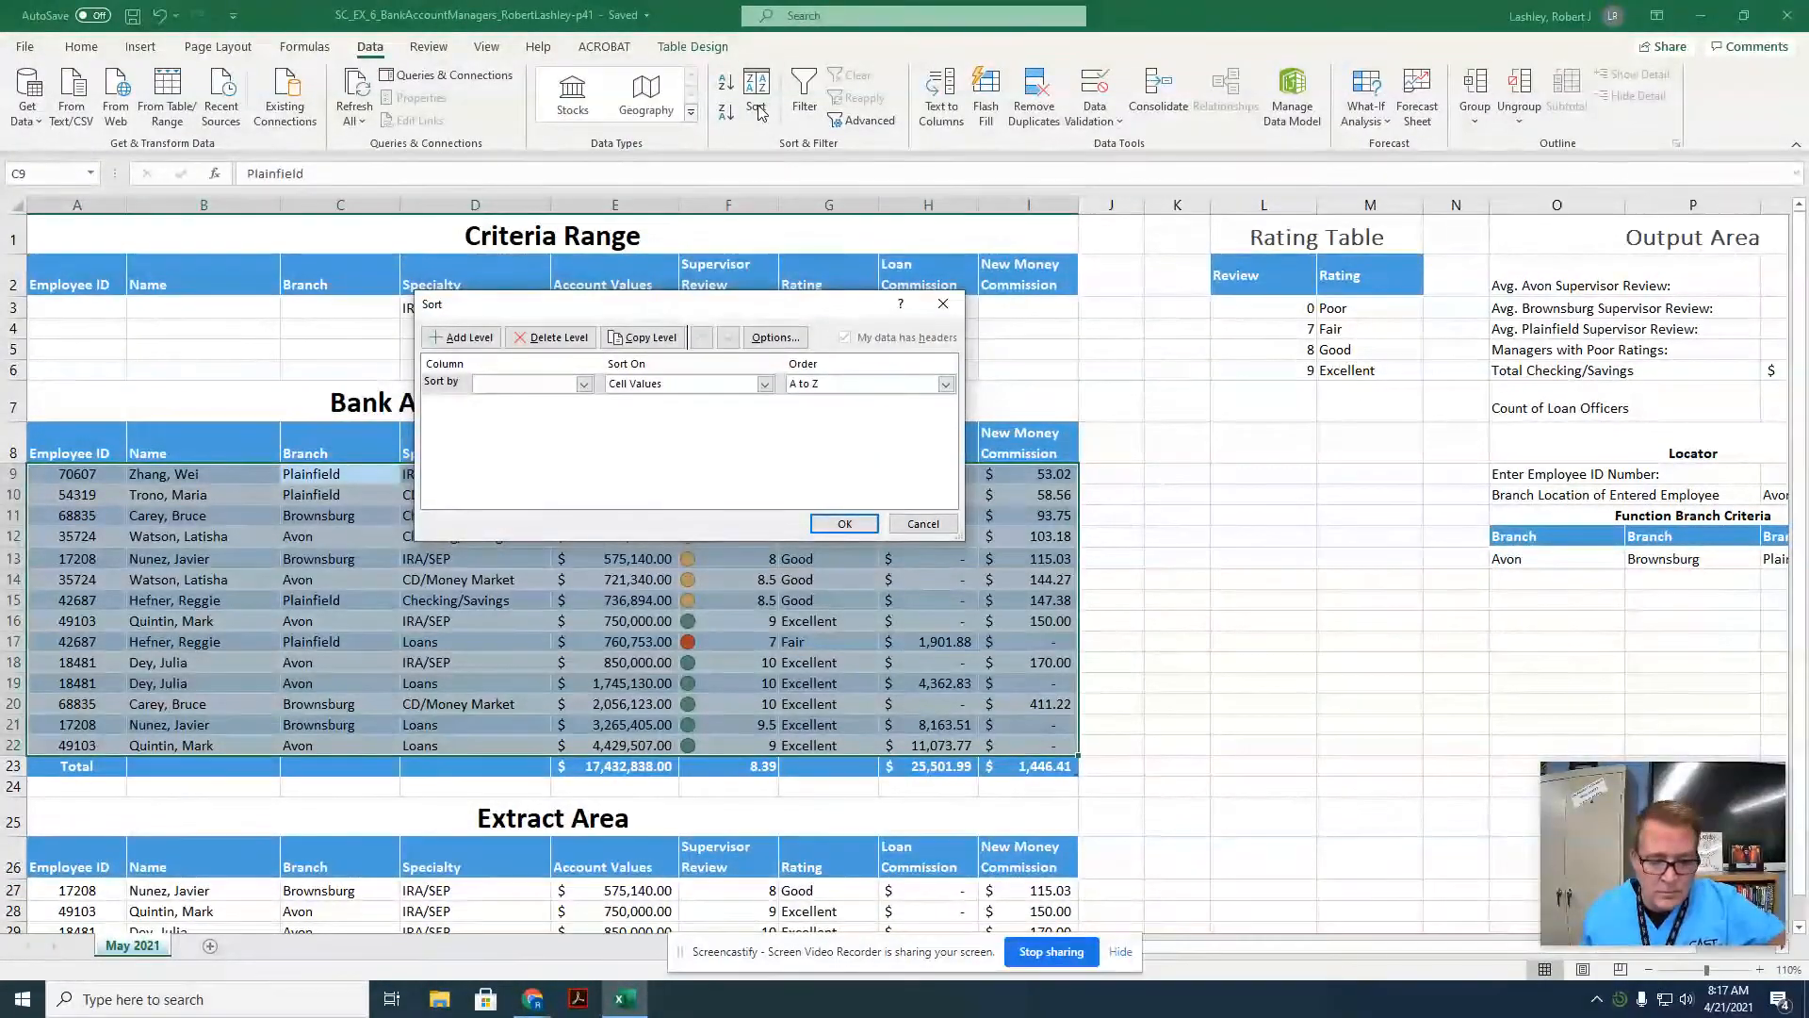
pyautogui.click(923, 524)
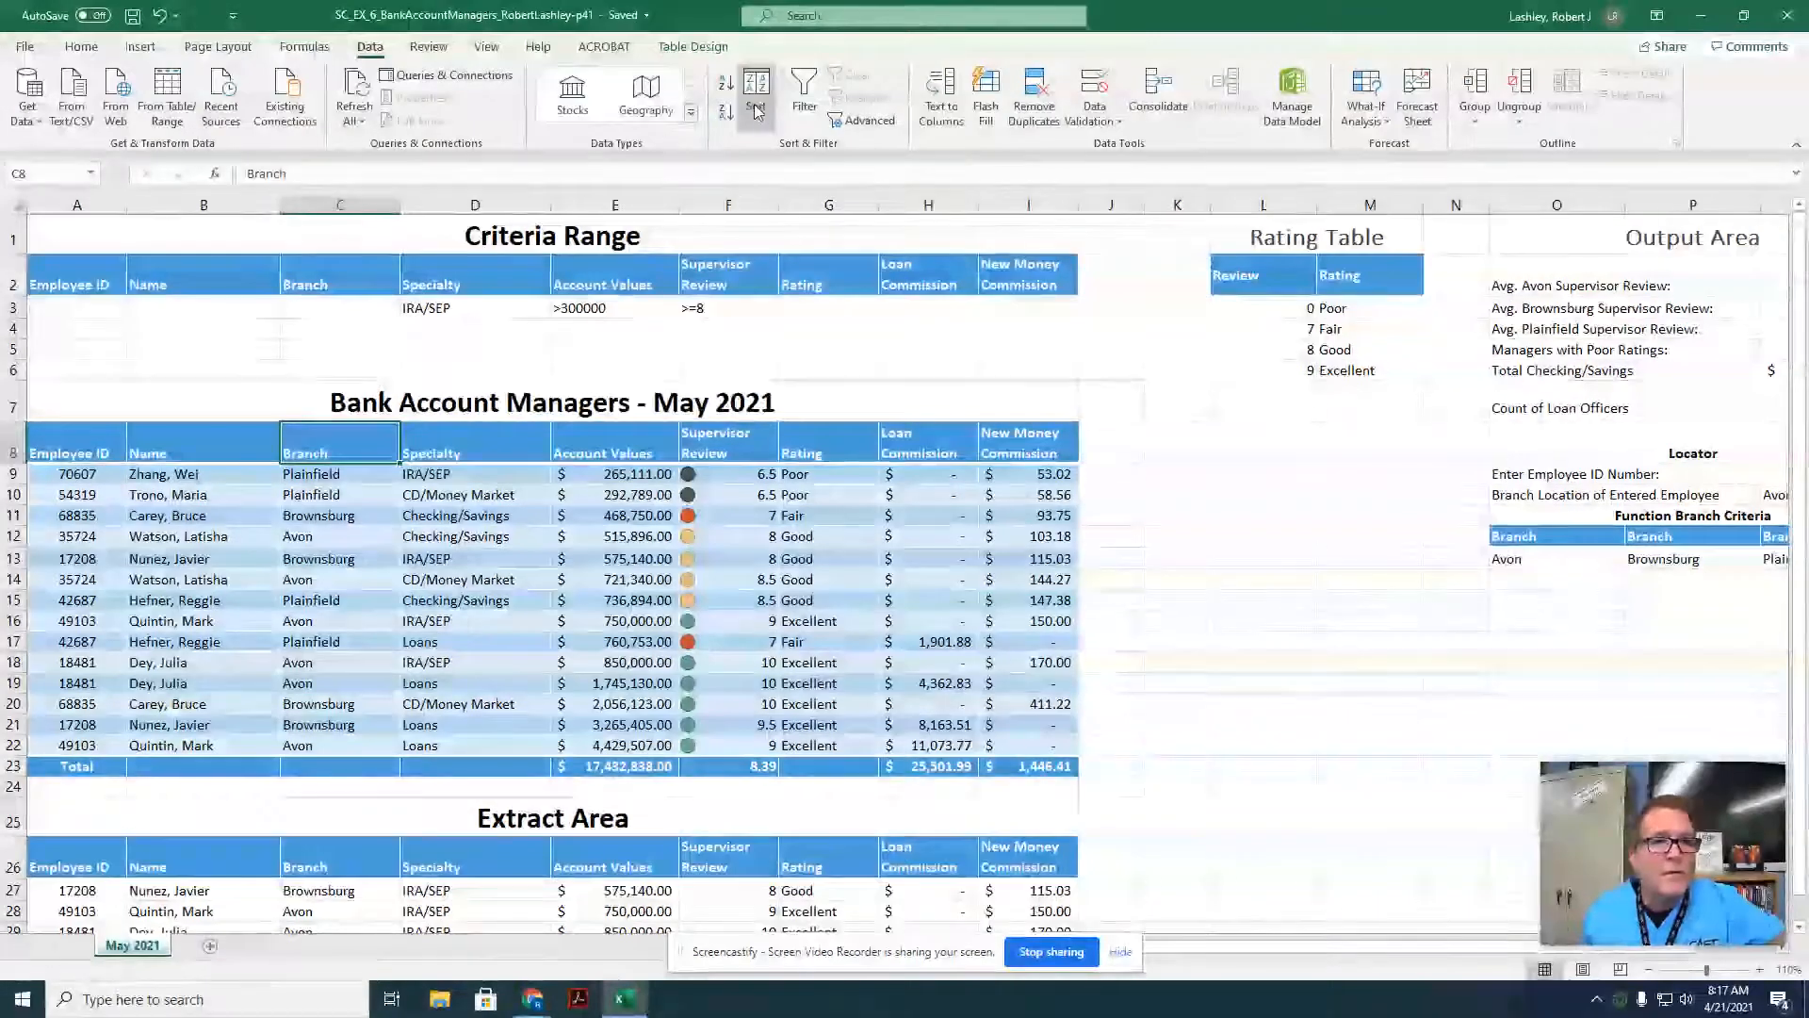
pyautogui.click(726, 85)
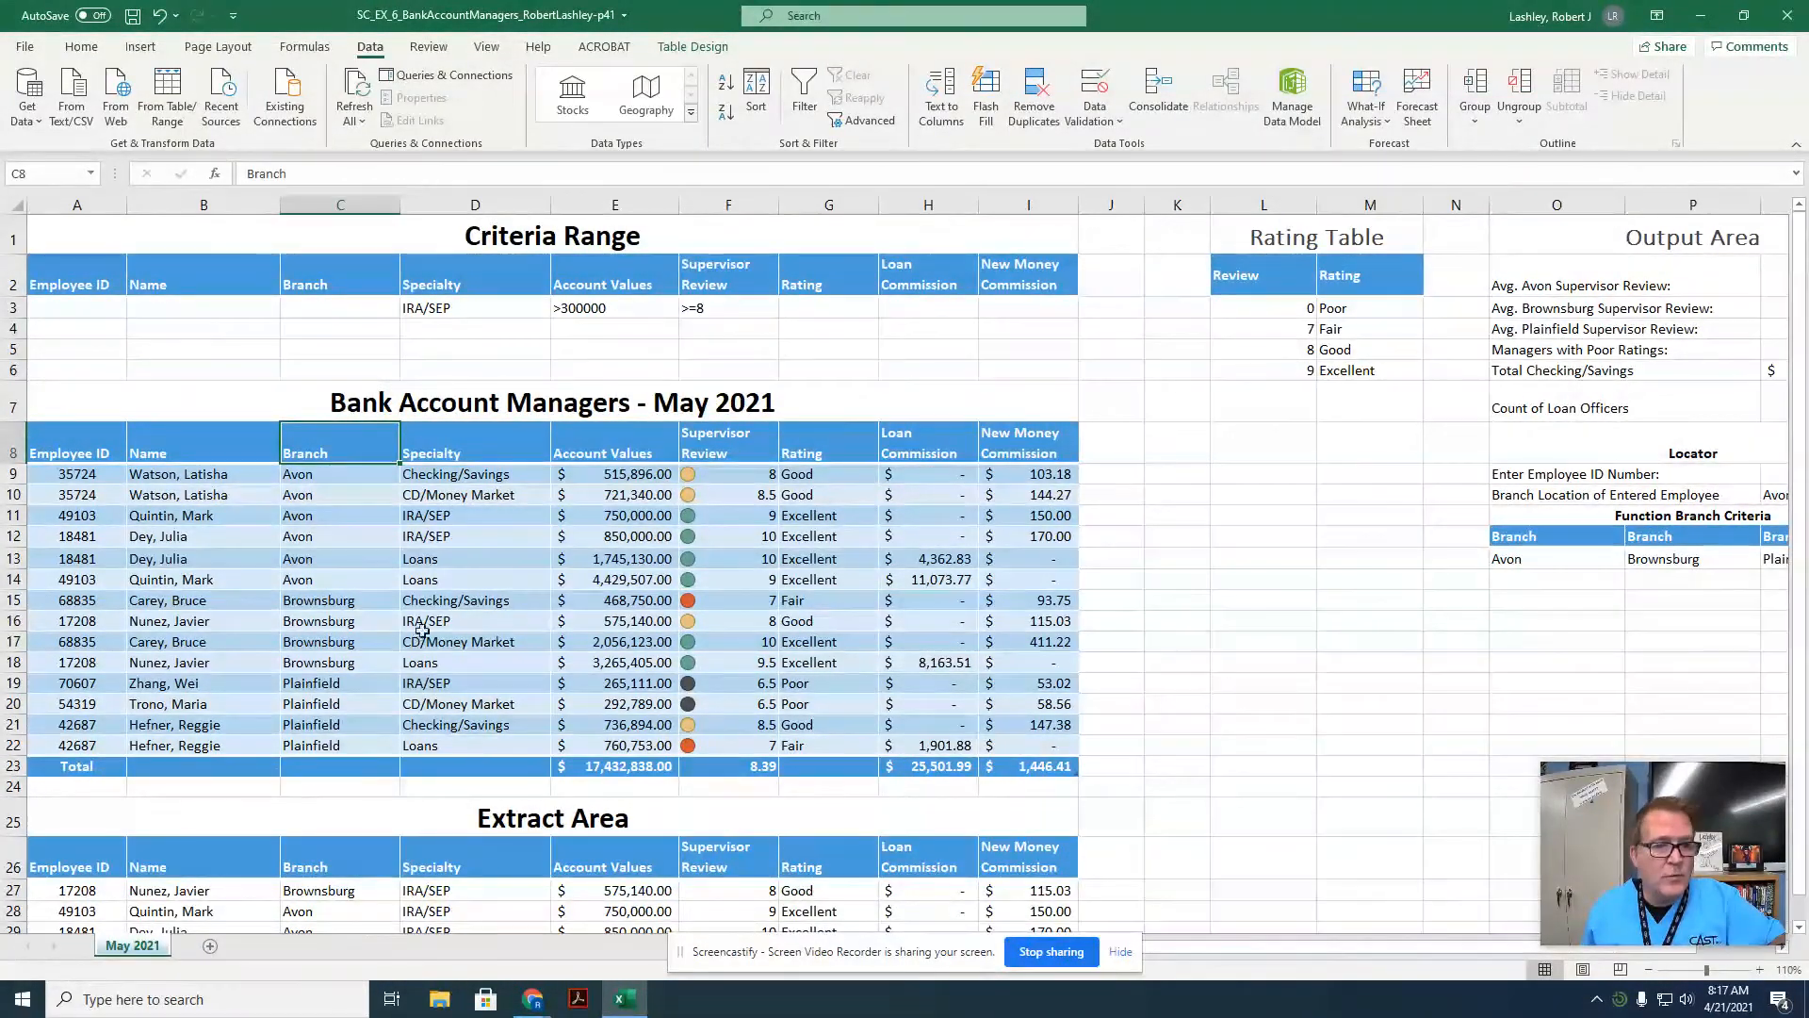
# Convert the Bank Account Managers table to a normal range.
pyautogui.rightClick(458, 610)
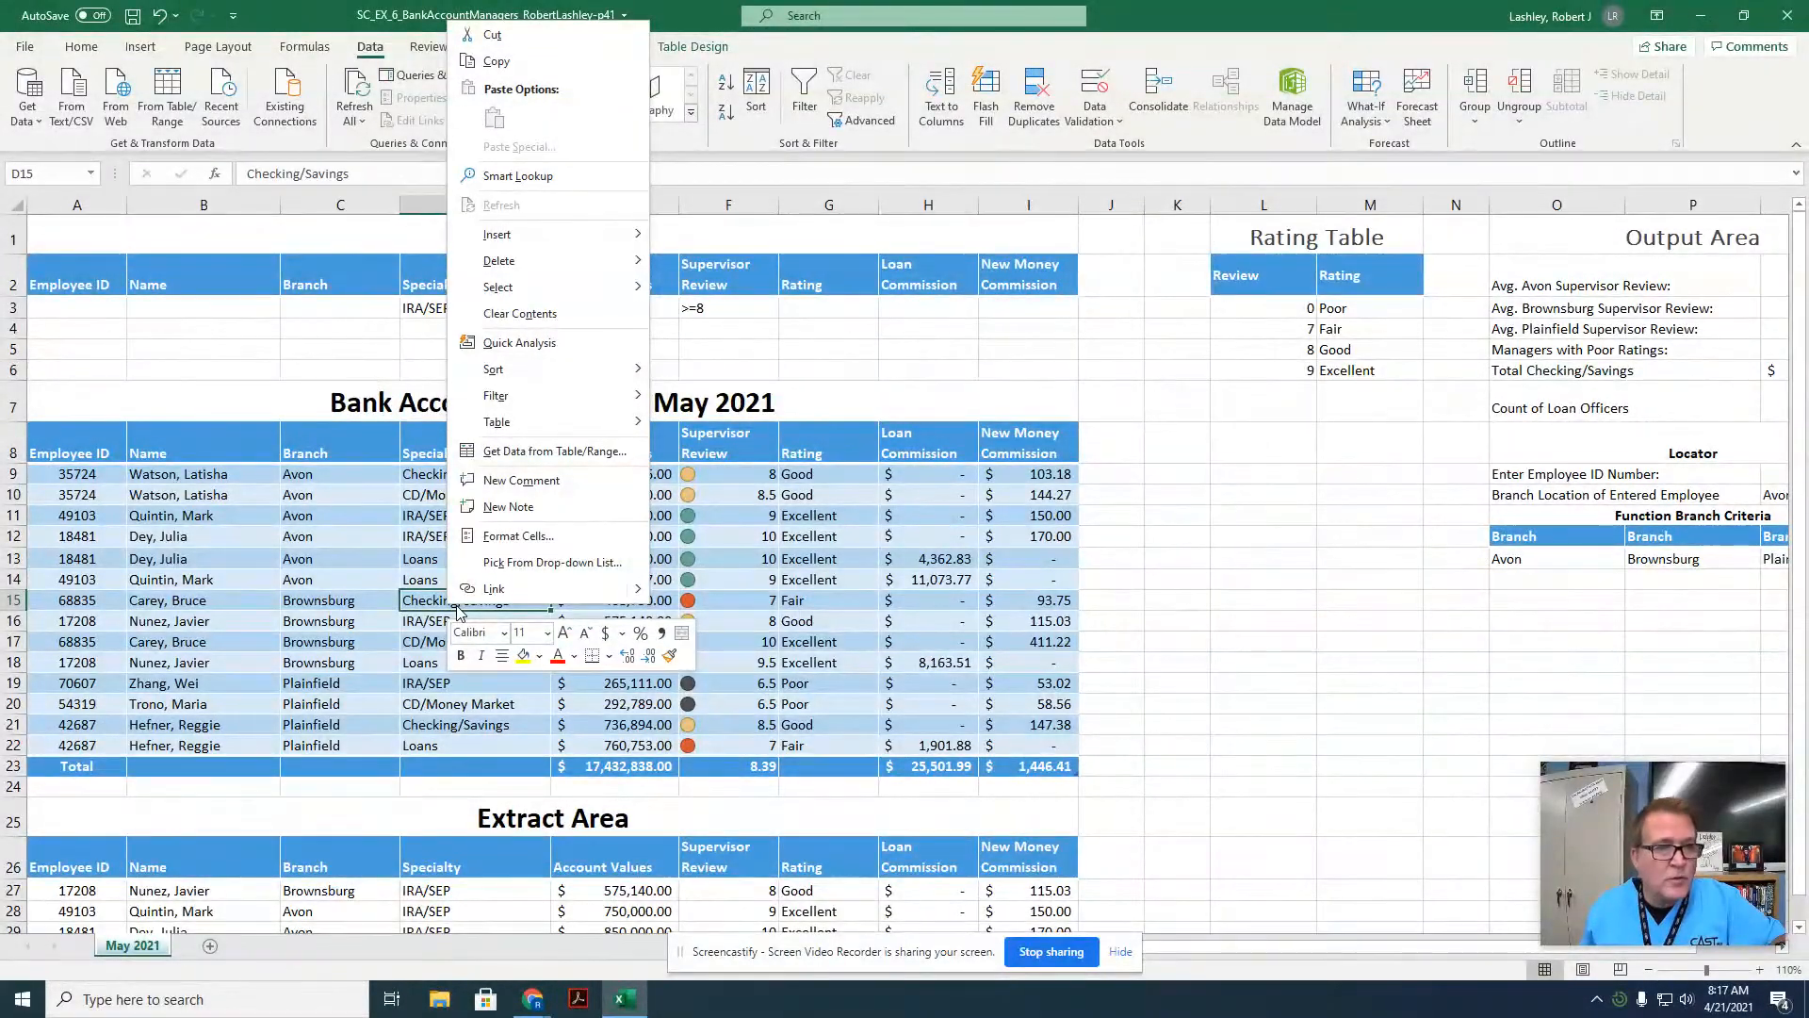
pyautogui.moveTo(541, 430)
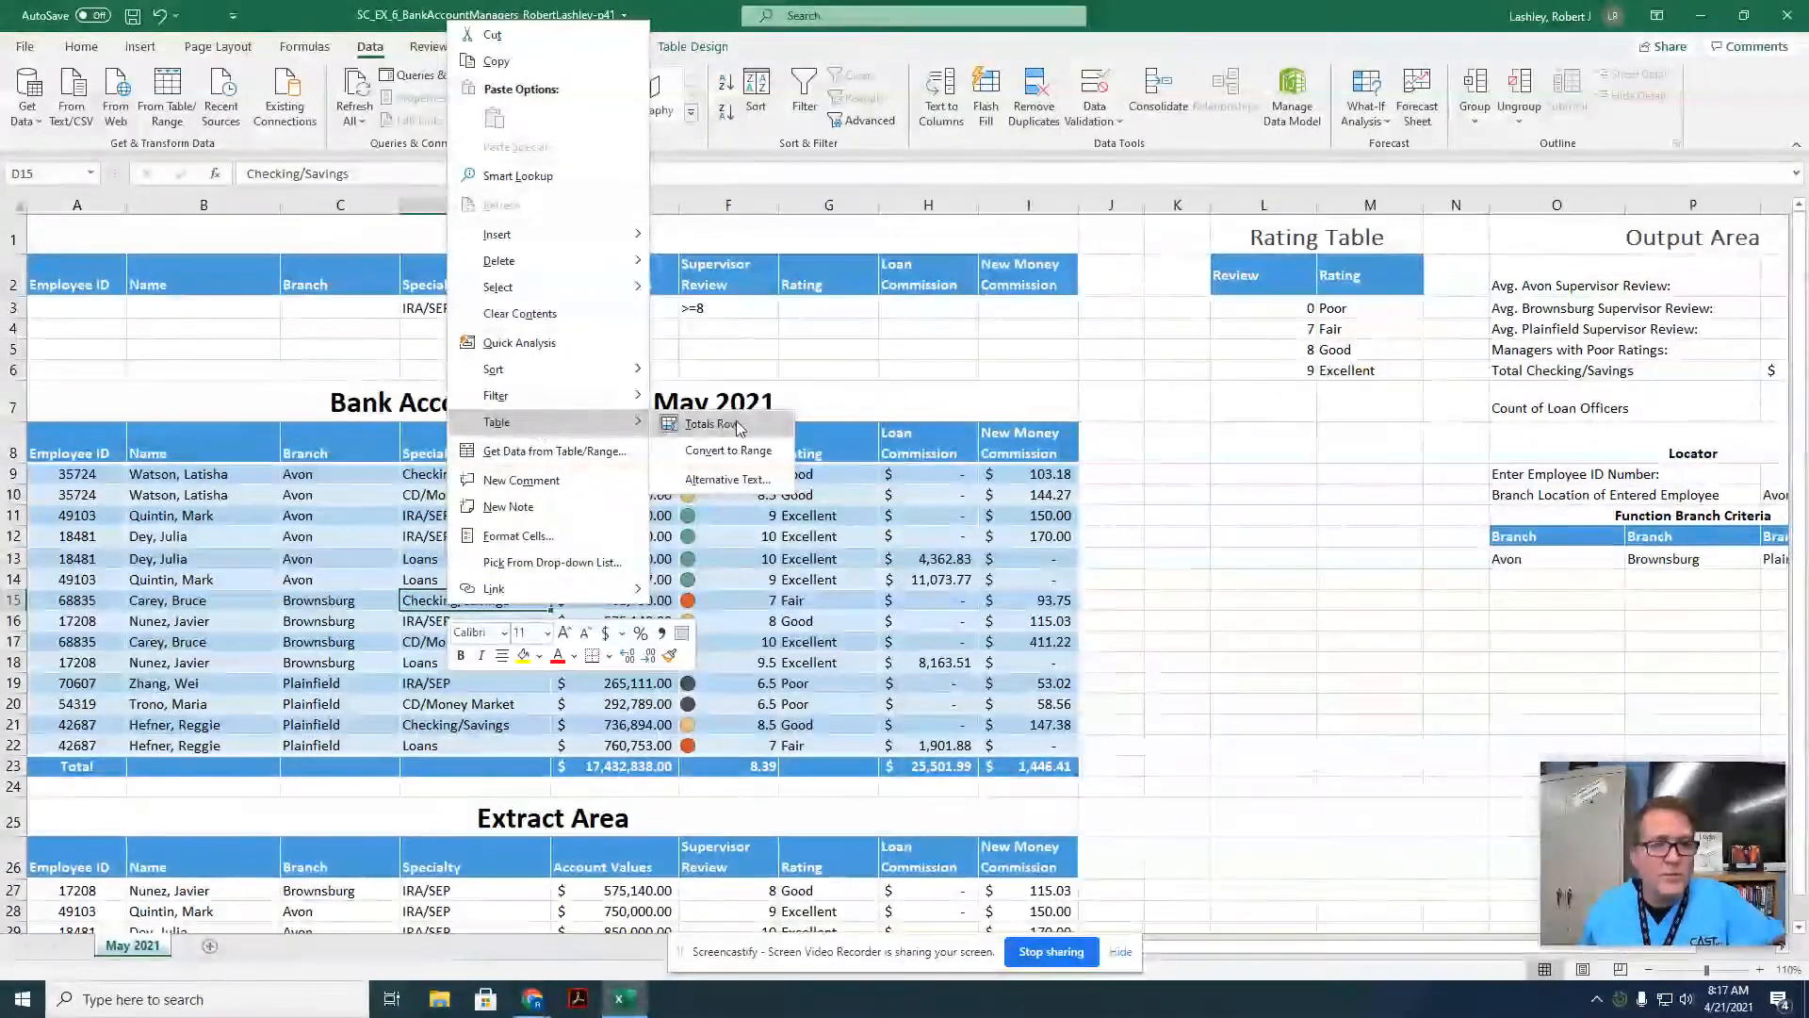
pyautogui.click(739, 452)
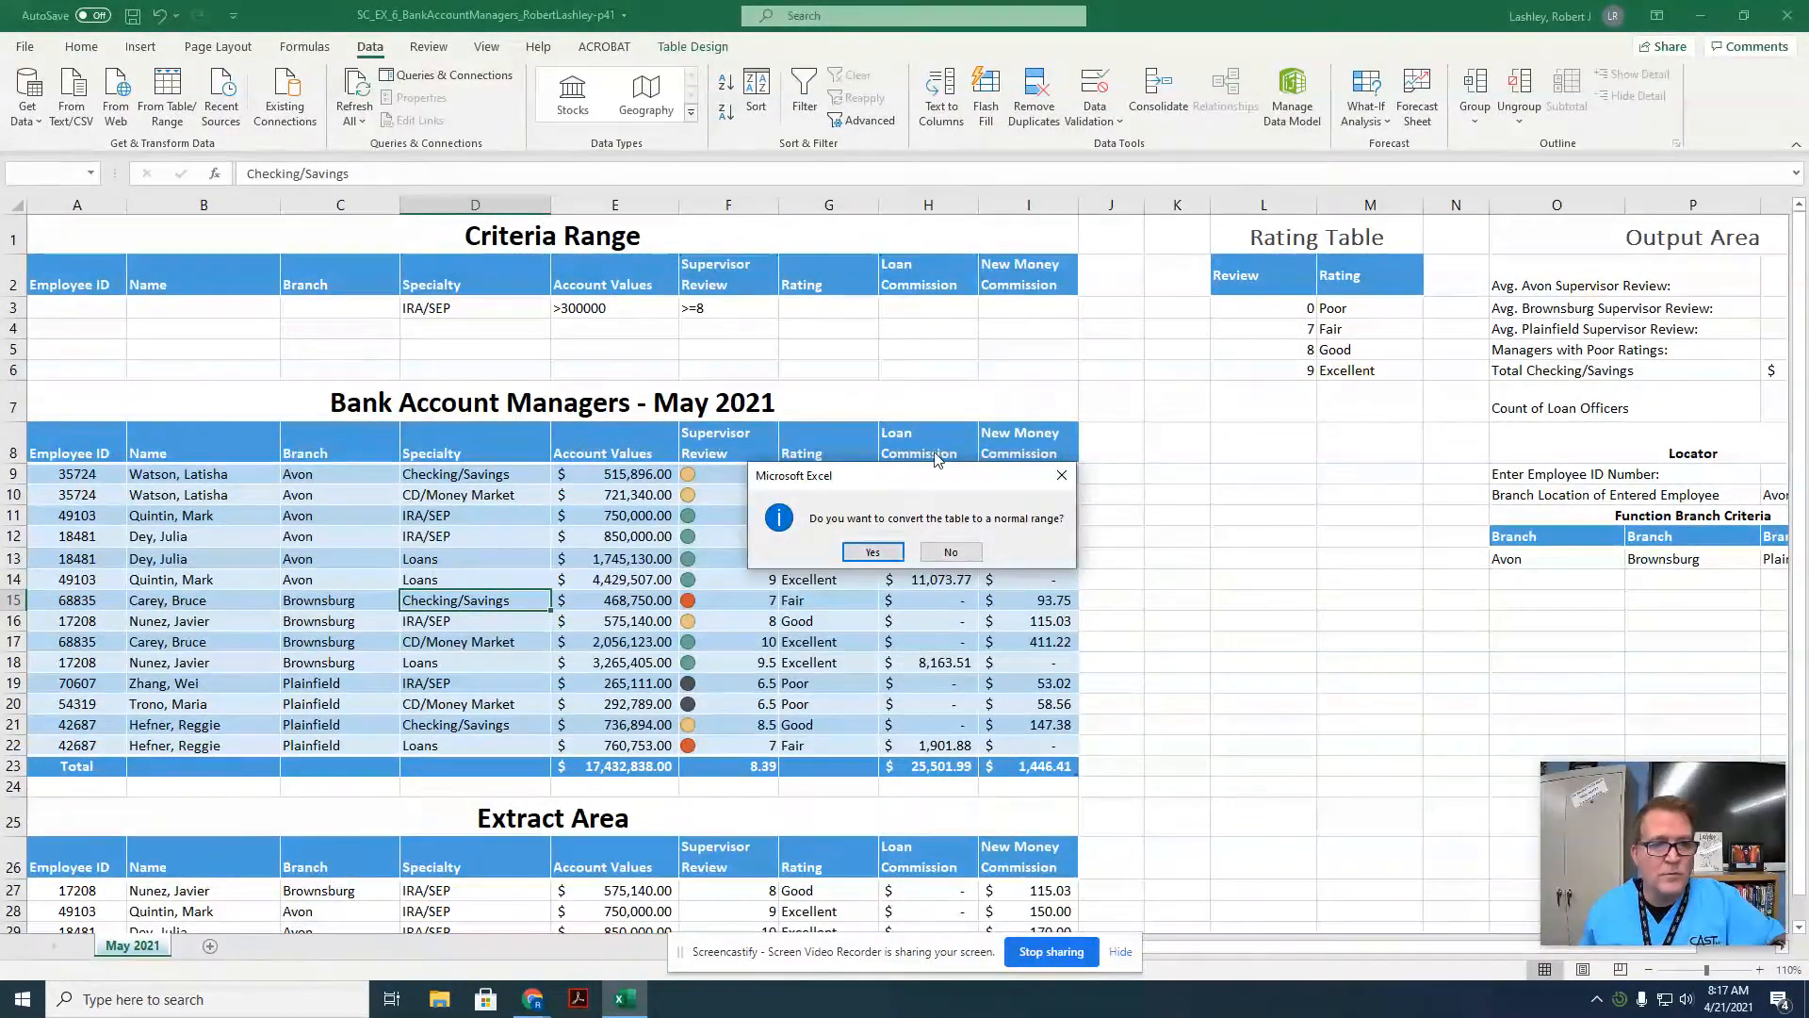
pyautogui.click(873, 553)
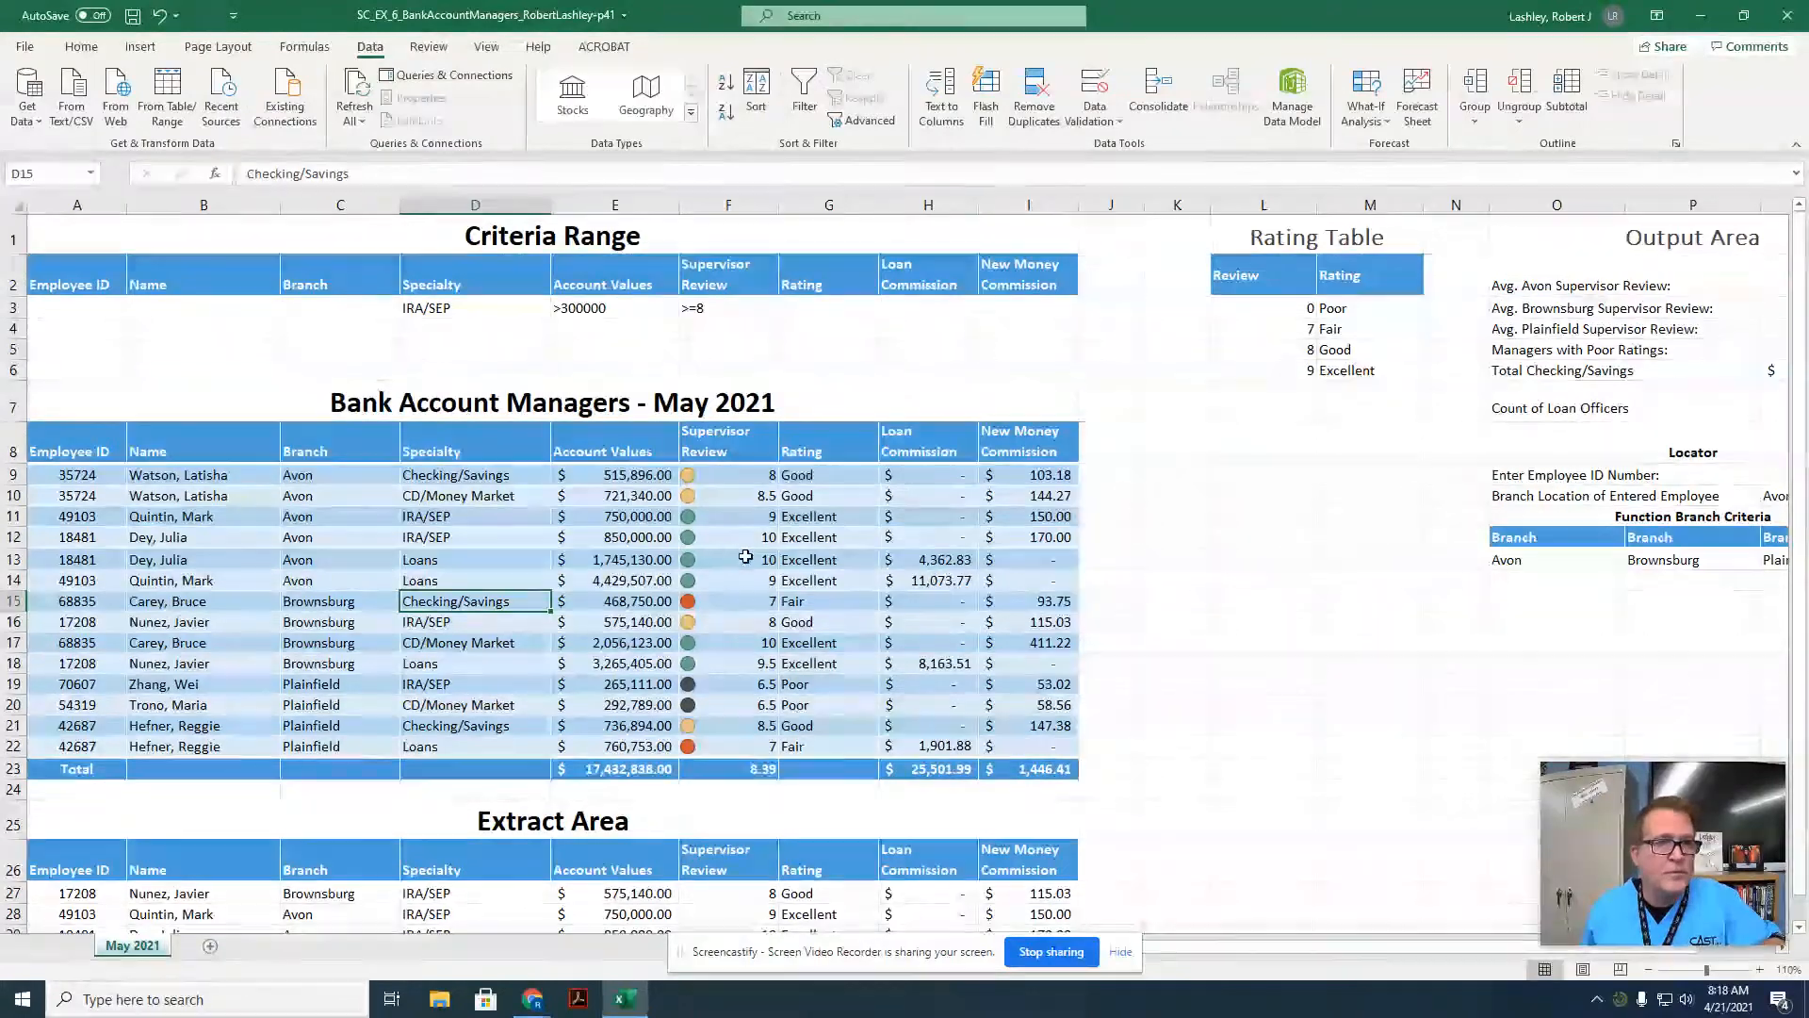
# Add subtotals to the managers data that sum only Account Values at each change in Branch.
pyautogui.click(625, 498)
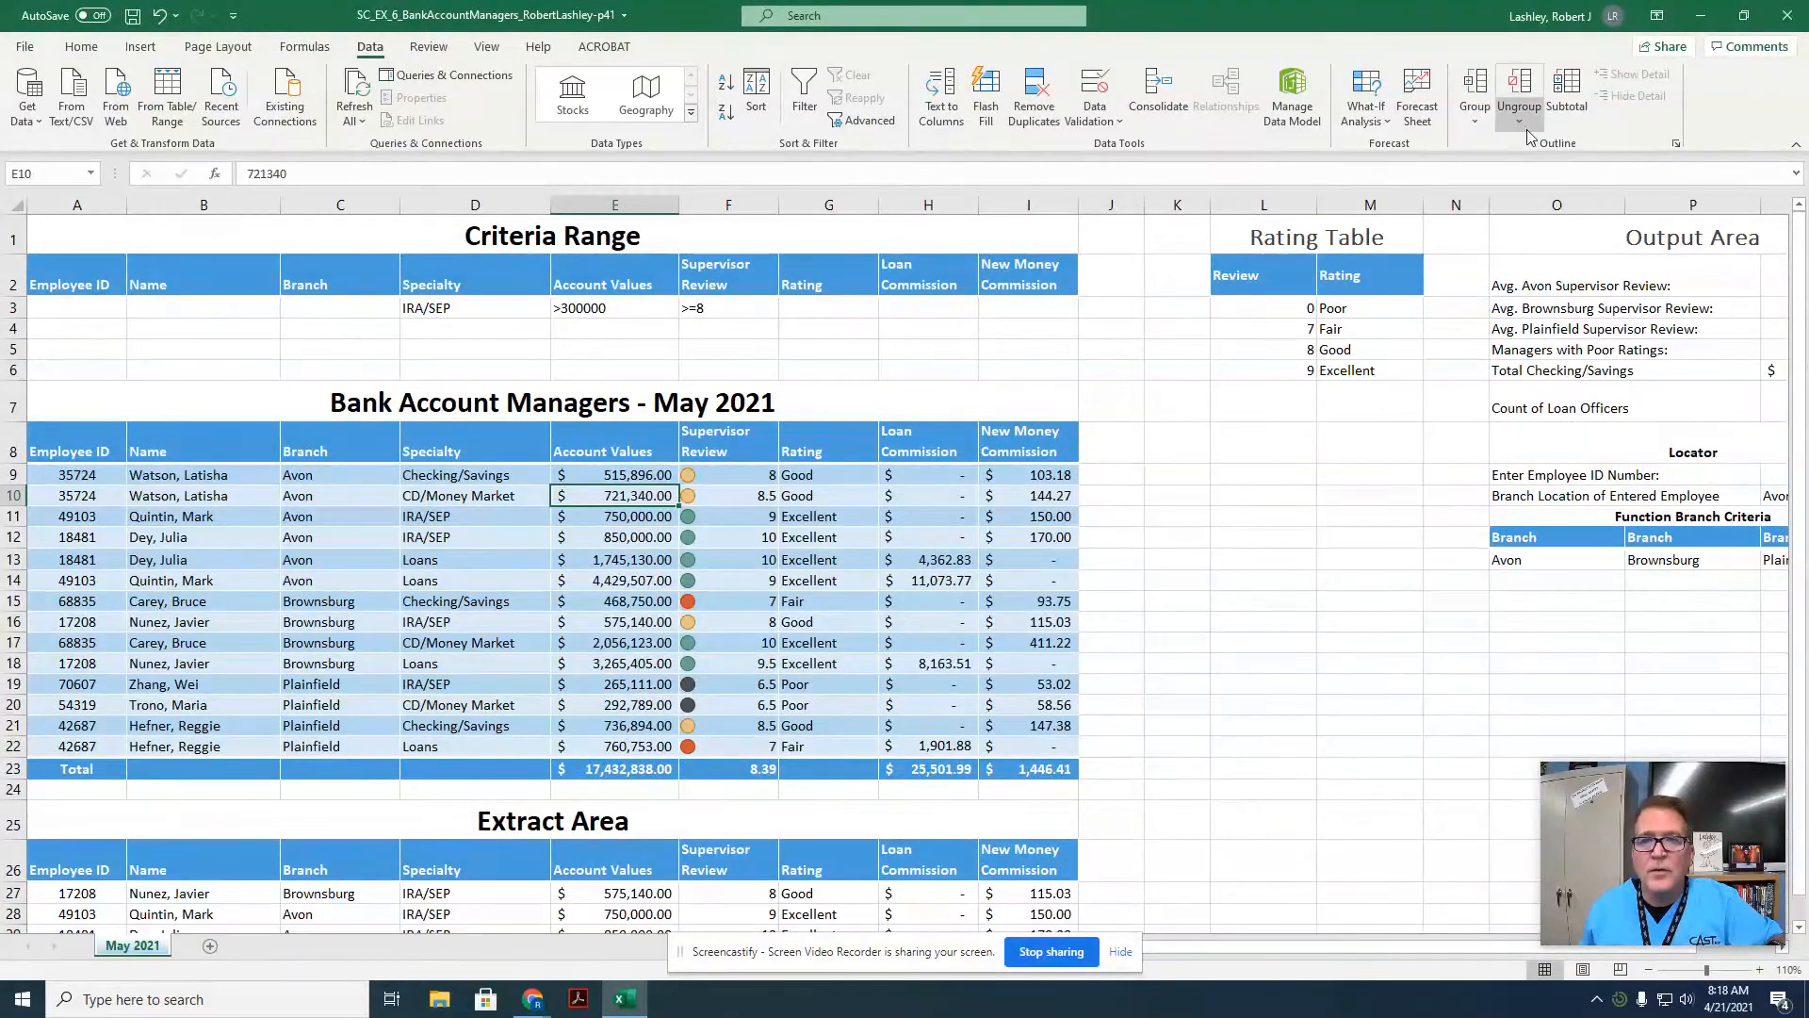
pyautogui.click(1564, 95)
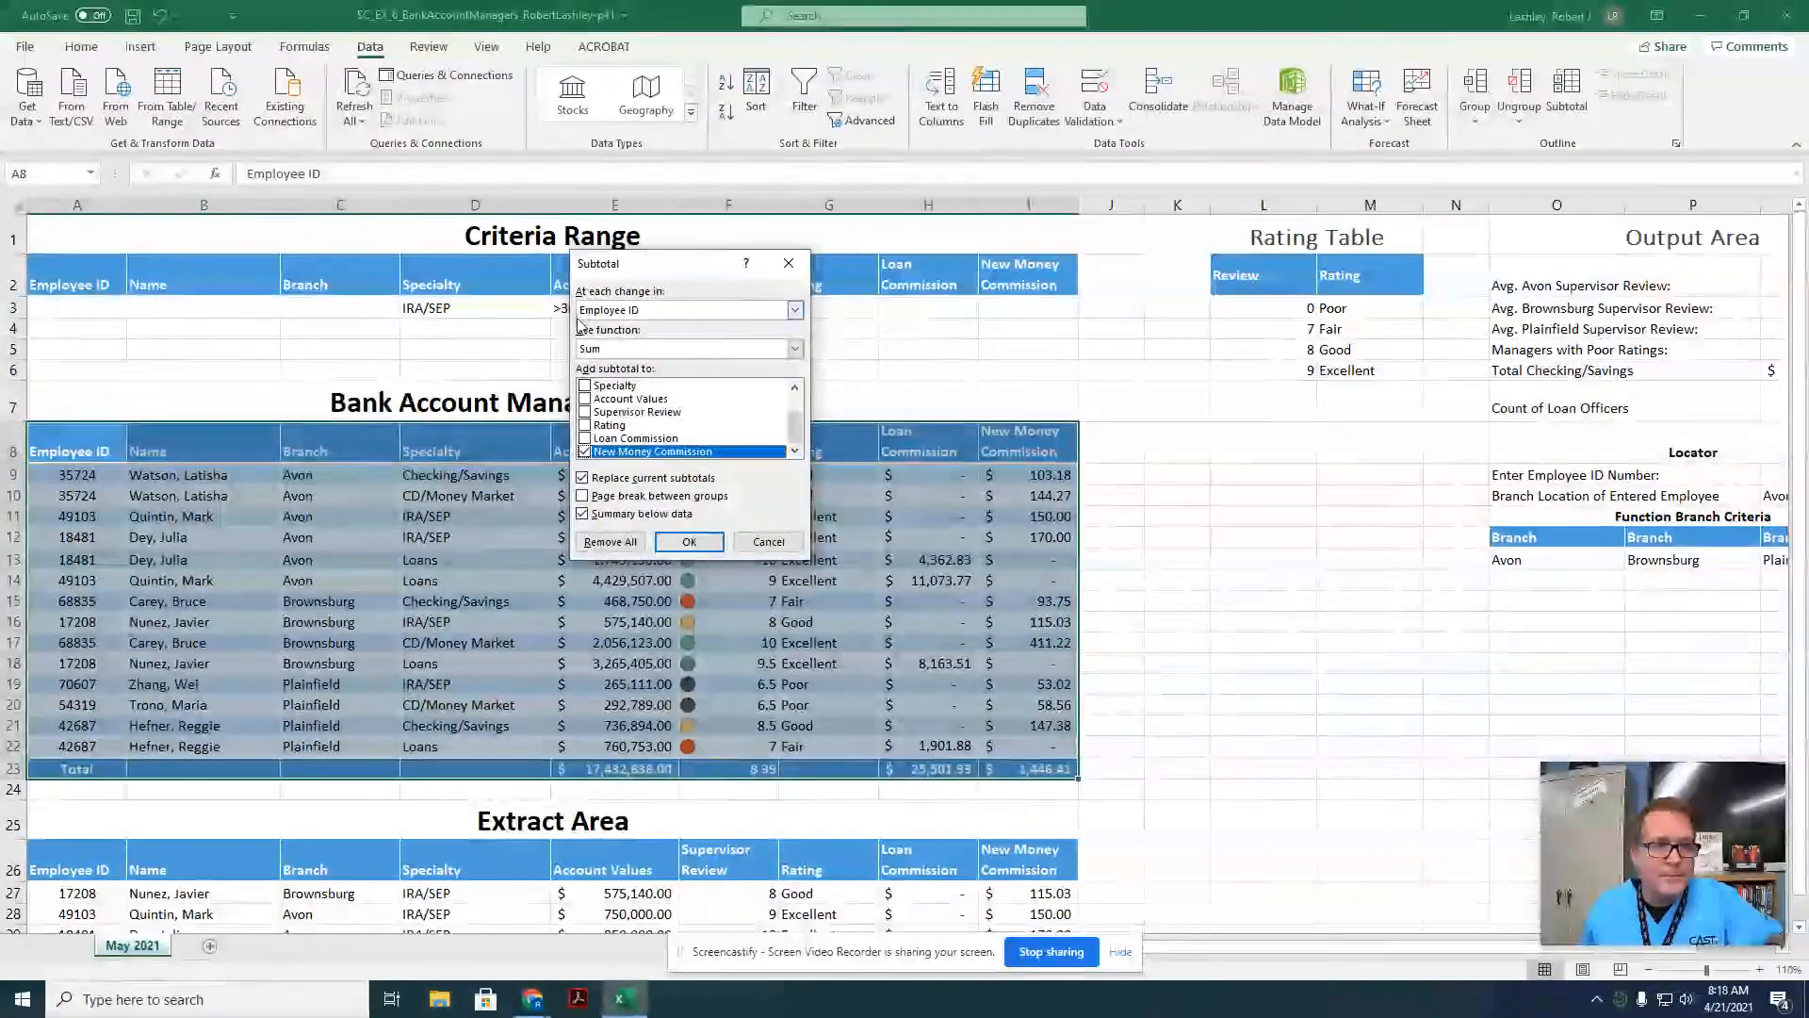
pyautogui.click(685, 312)
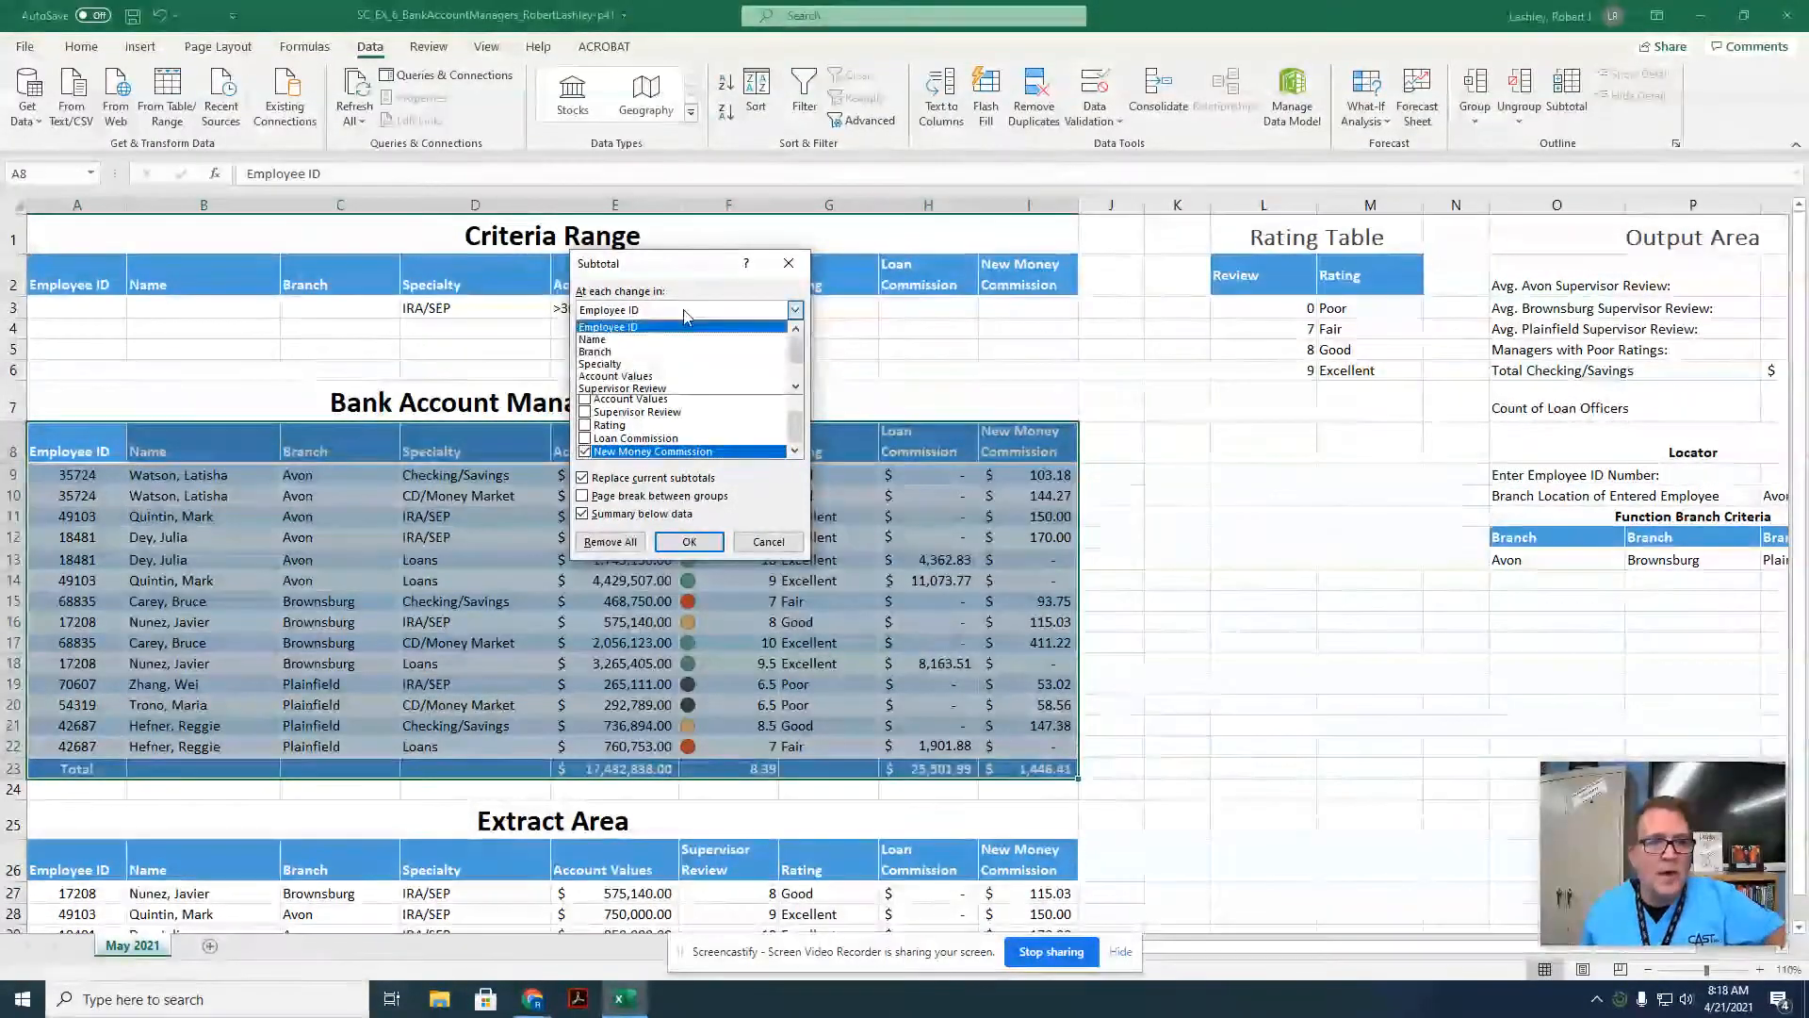
pyautogui.click(685, 352)
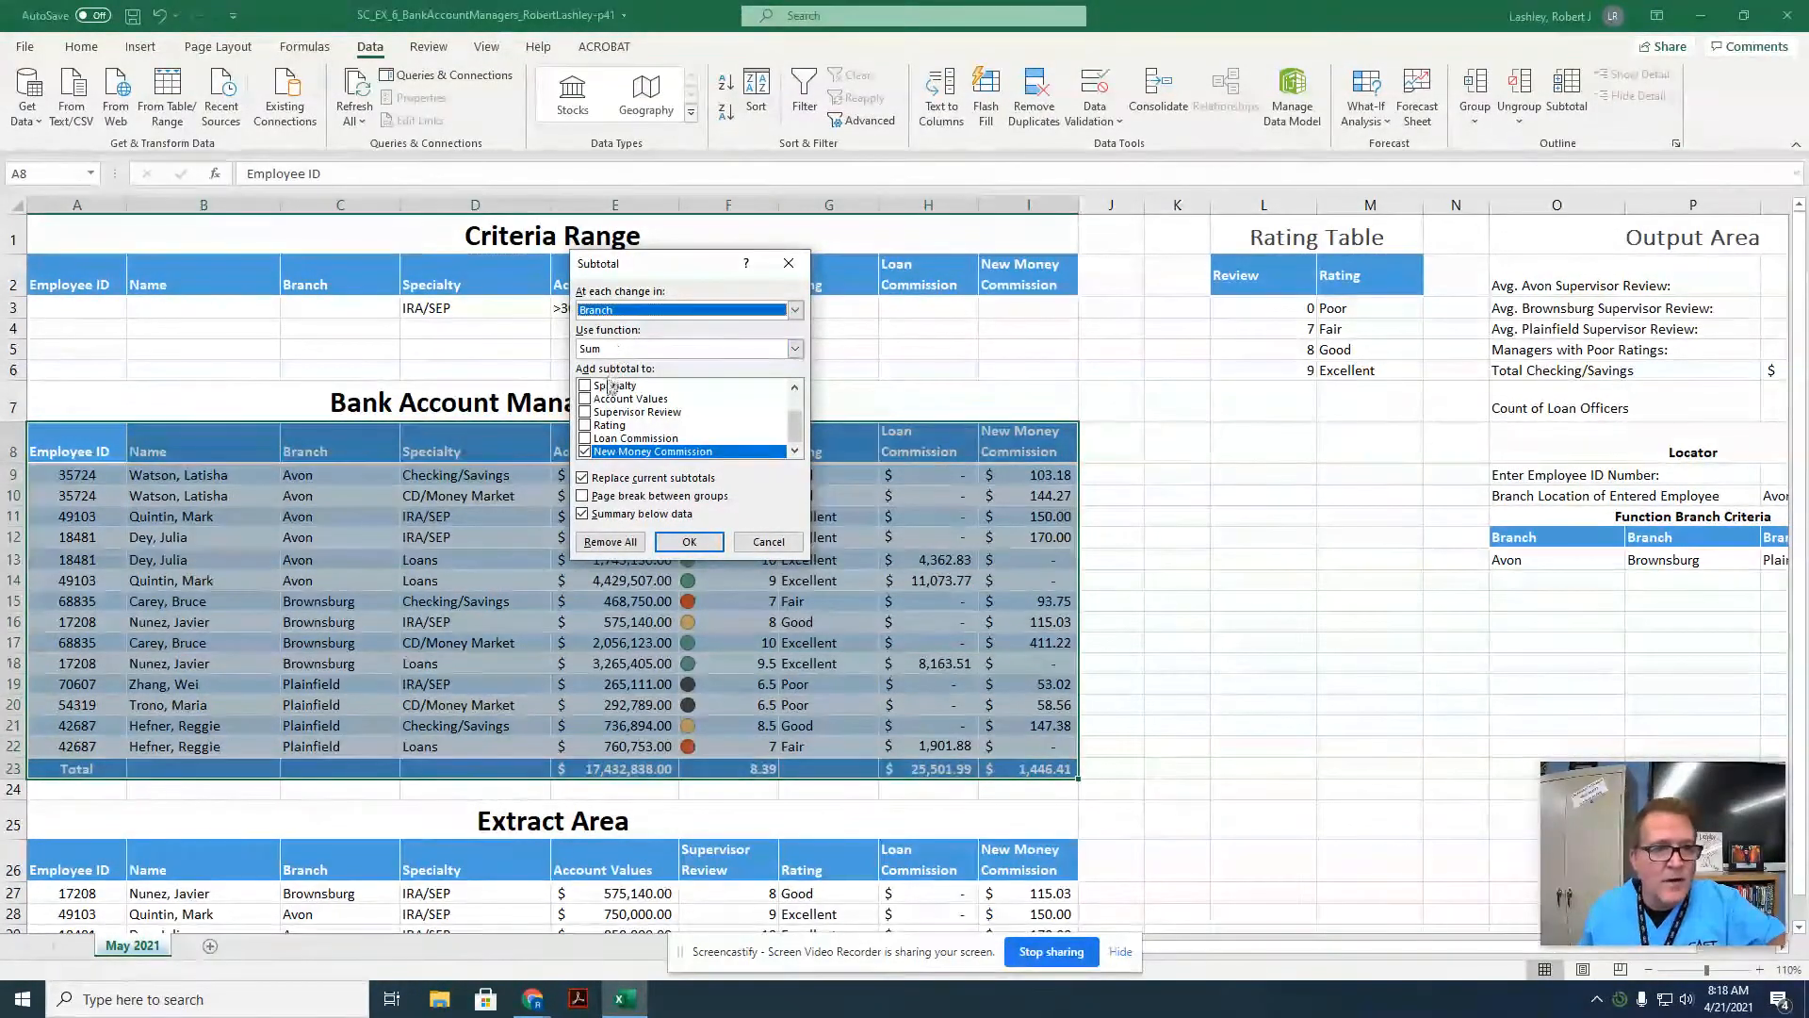
pyautogui.click(585, 401)
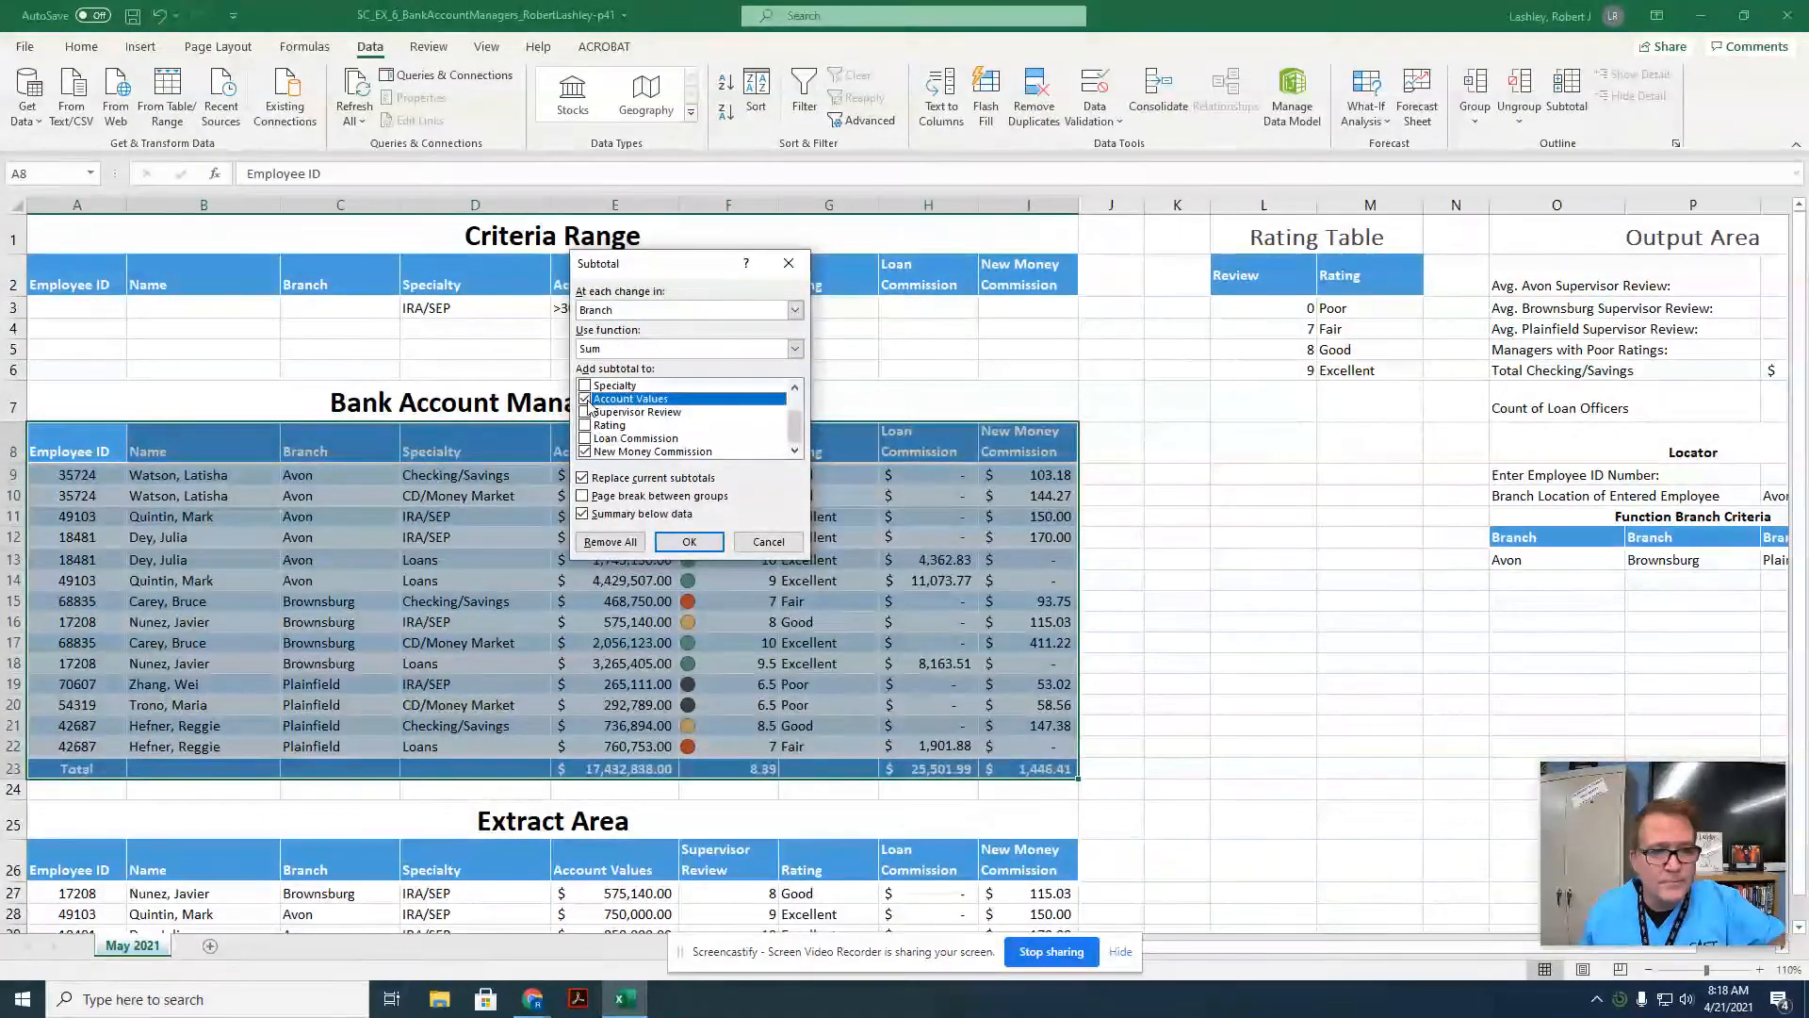
pyautogui.click(585, 400)
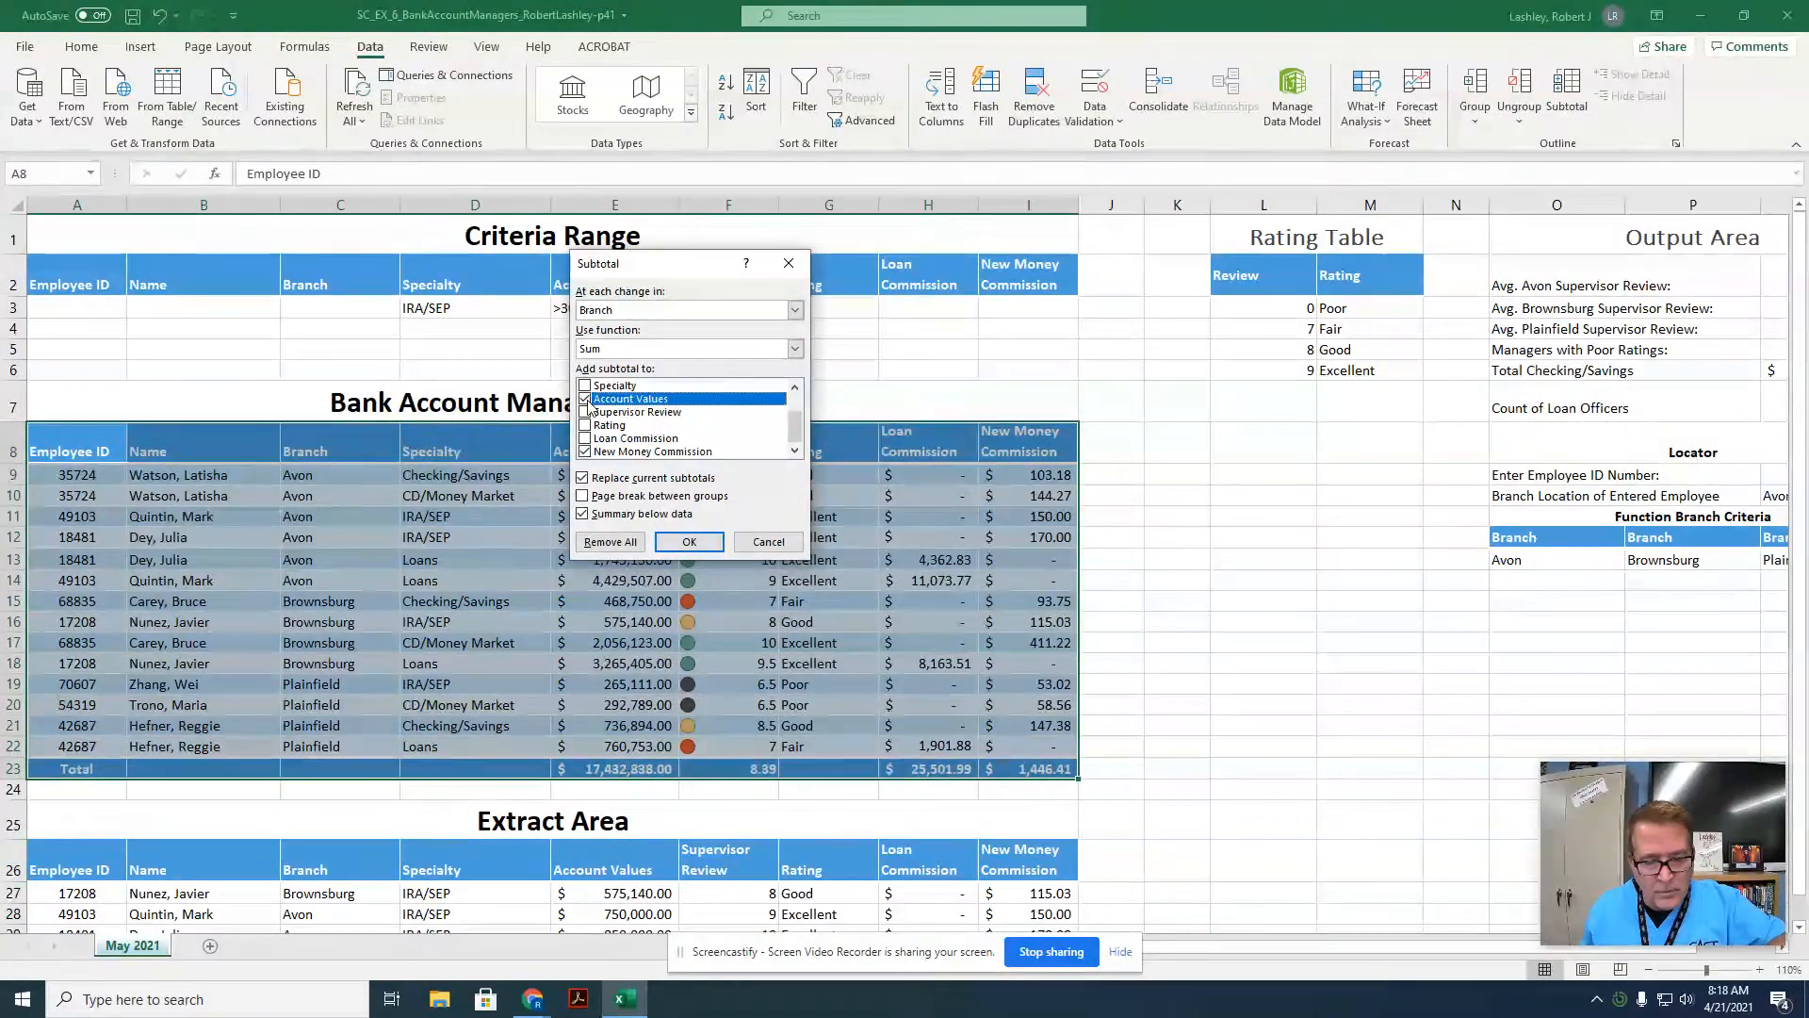
pyautogui.click(586, 452)
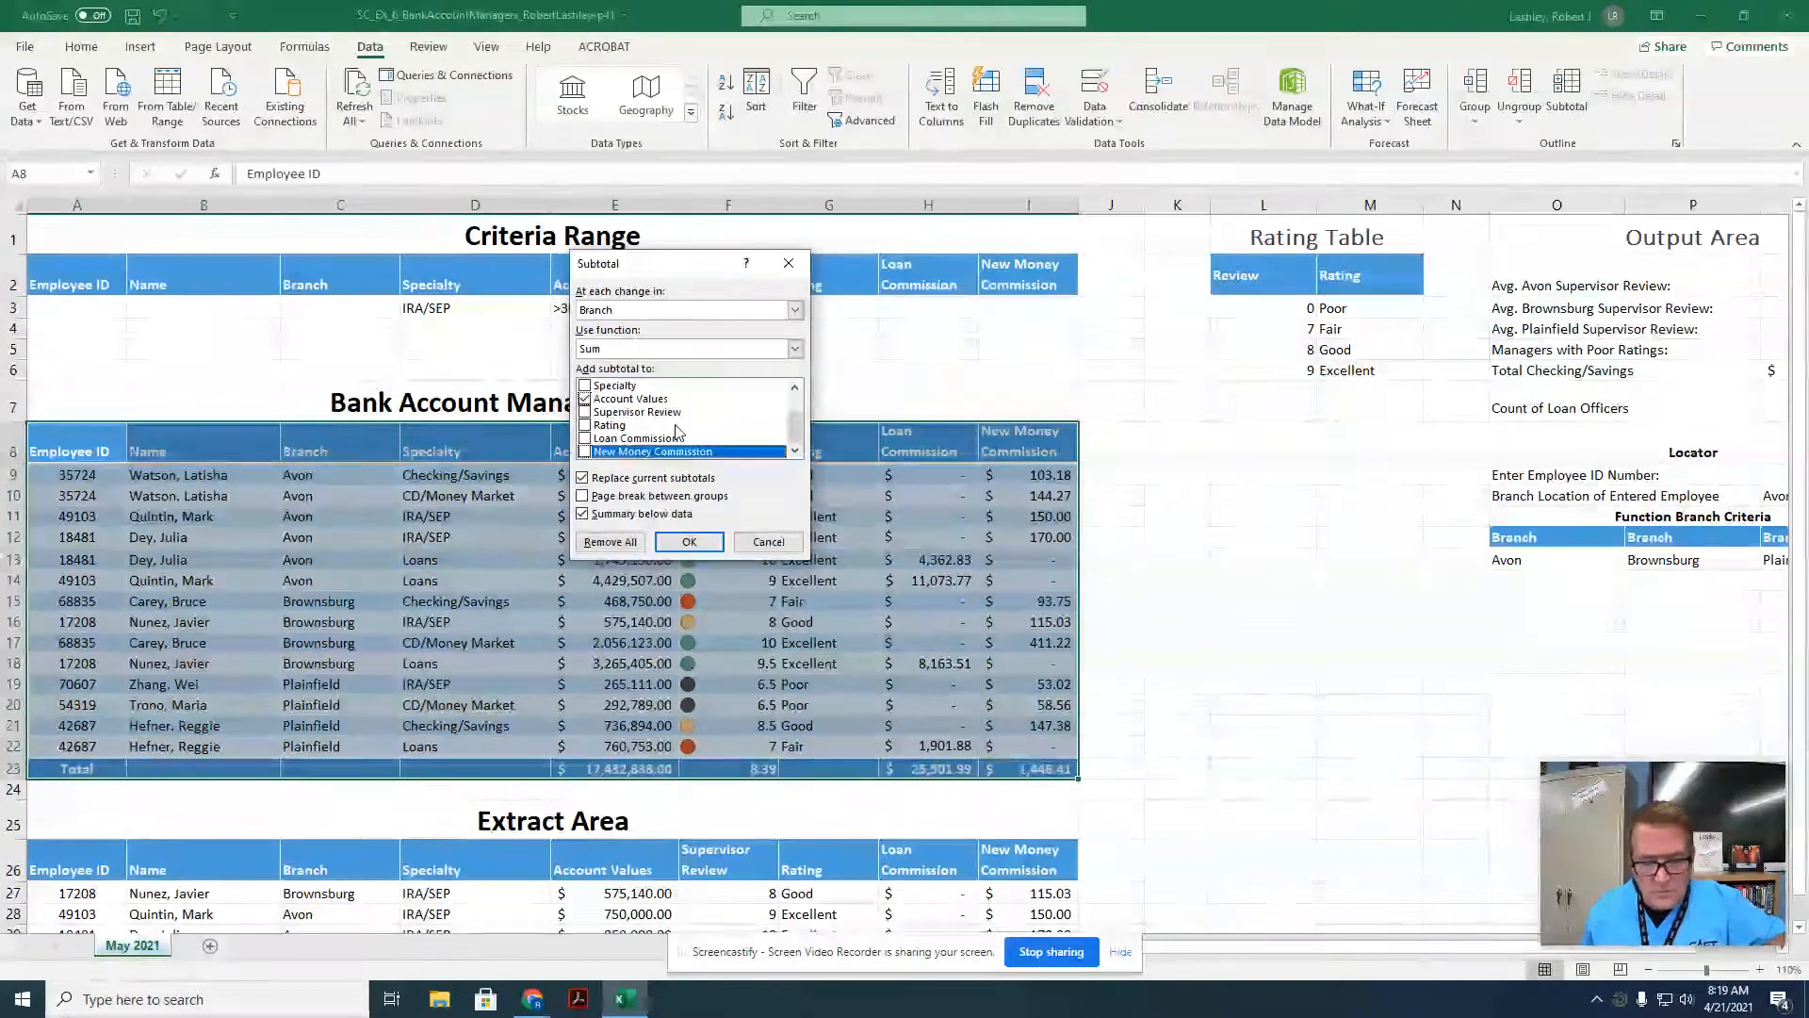
pyautogui.click(688, 539)
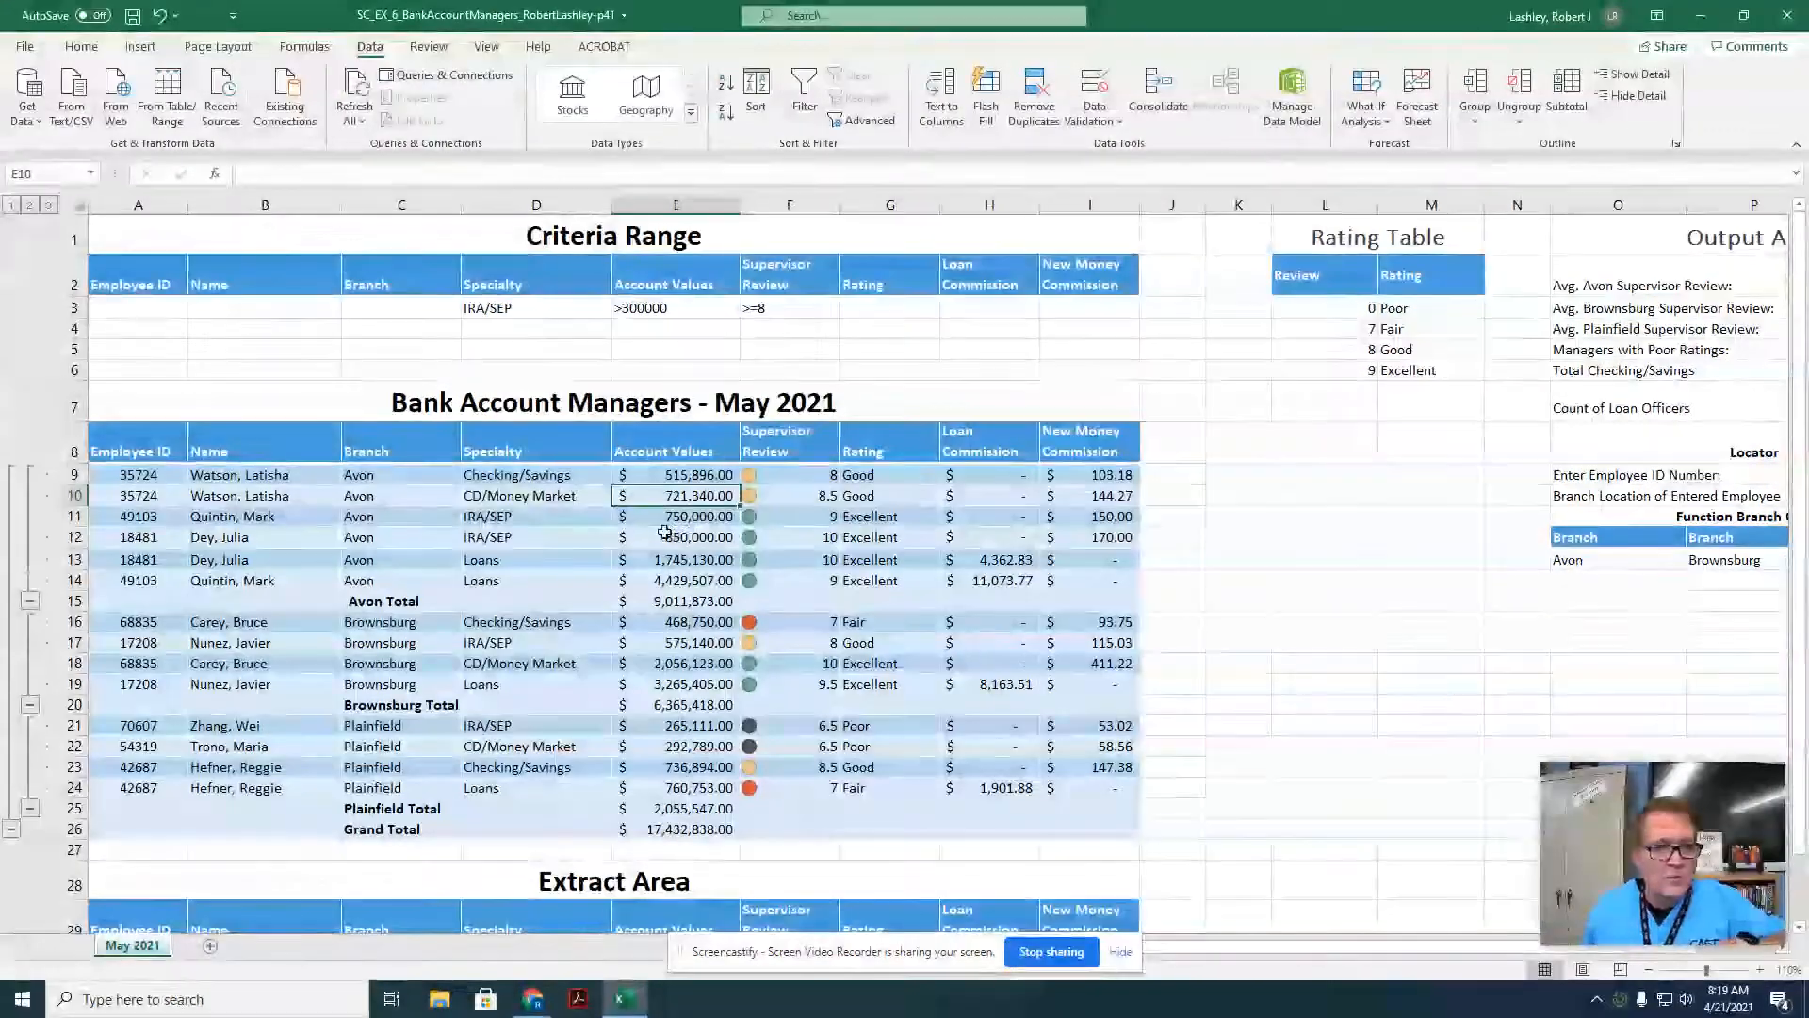
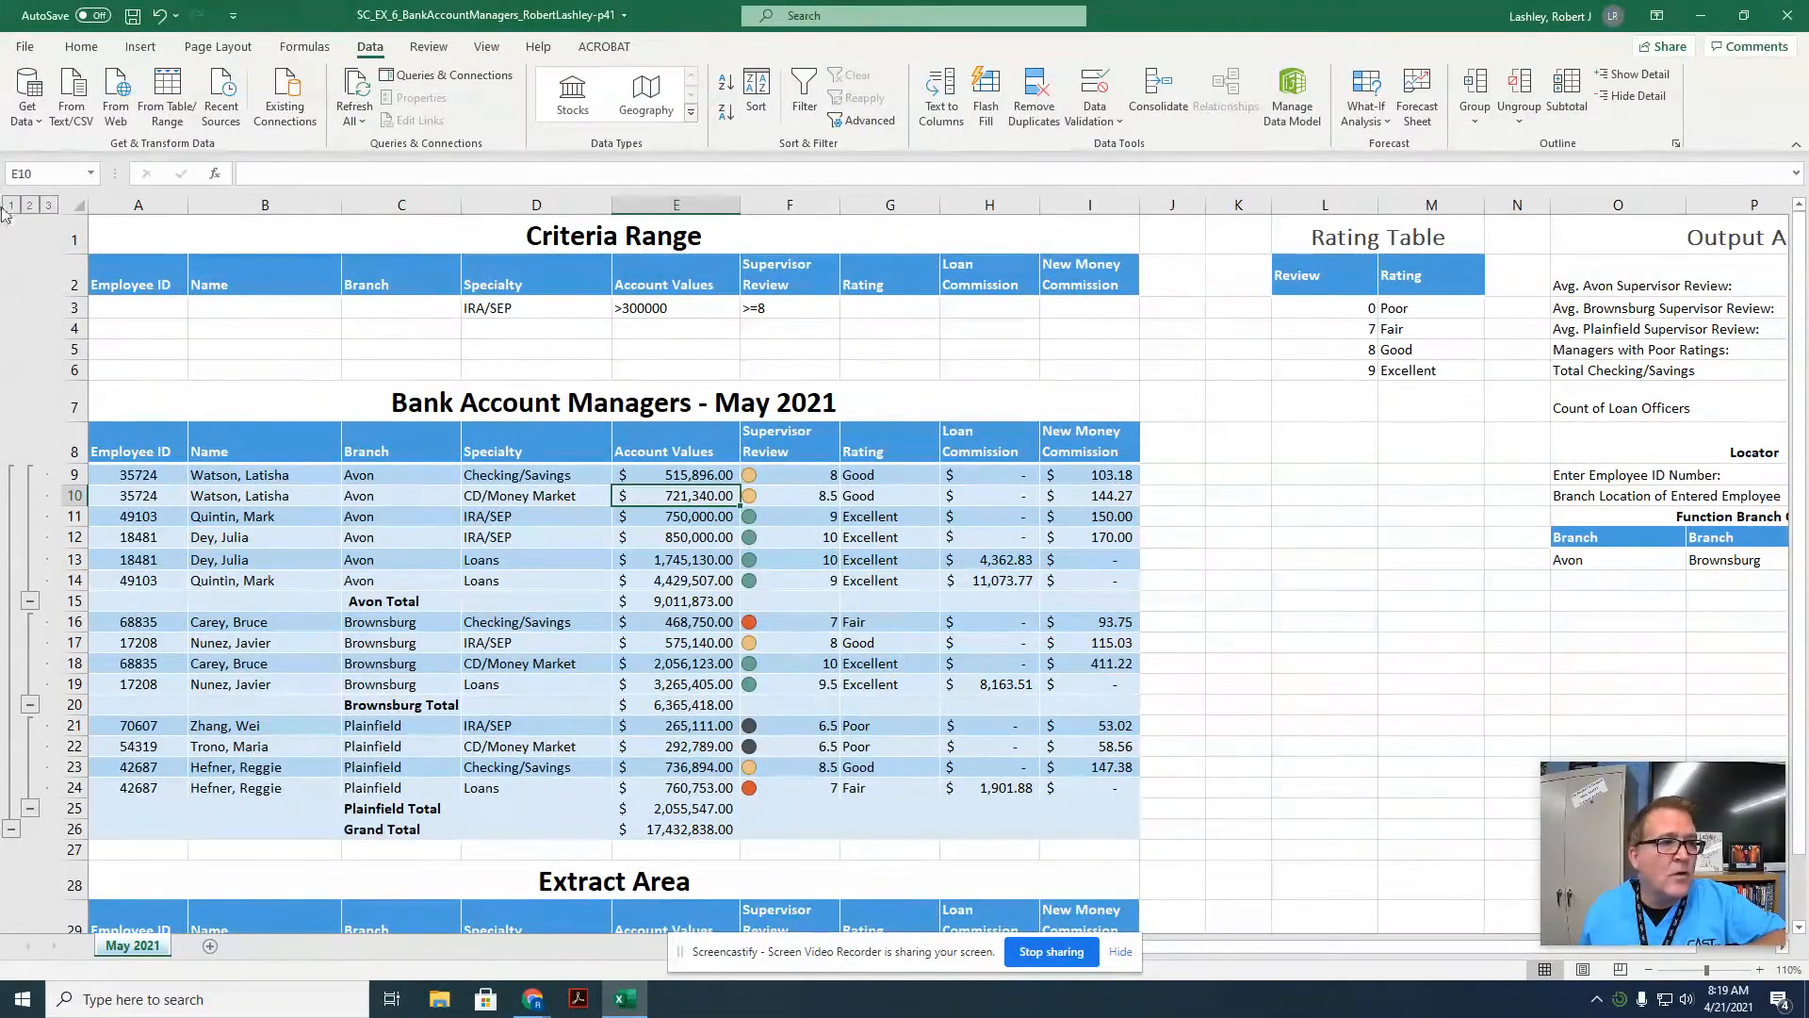
# Collapse the outline to the branch totals, and expand the Avon, Brownsburg and Plainfield groups one by one.
pyautogui.click(51, 209)
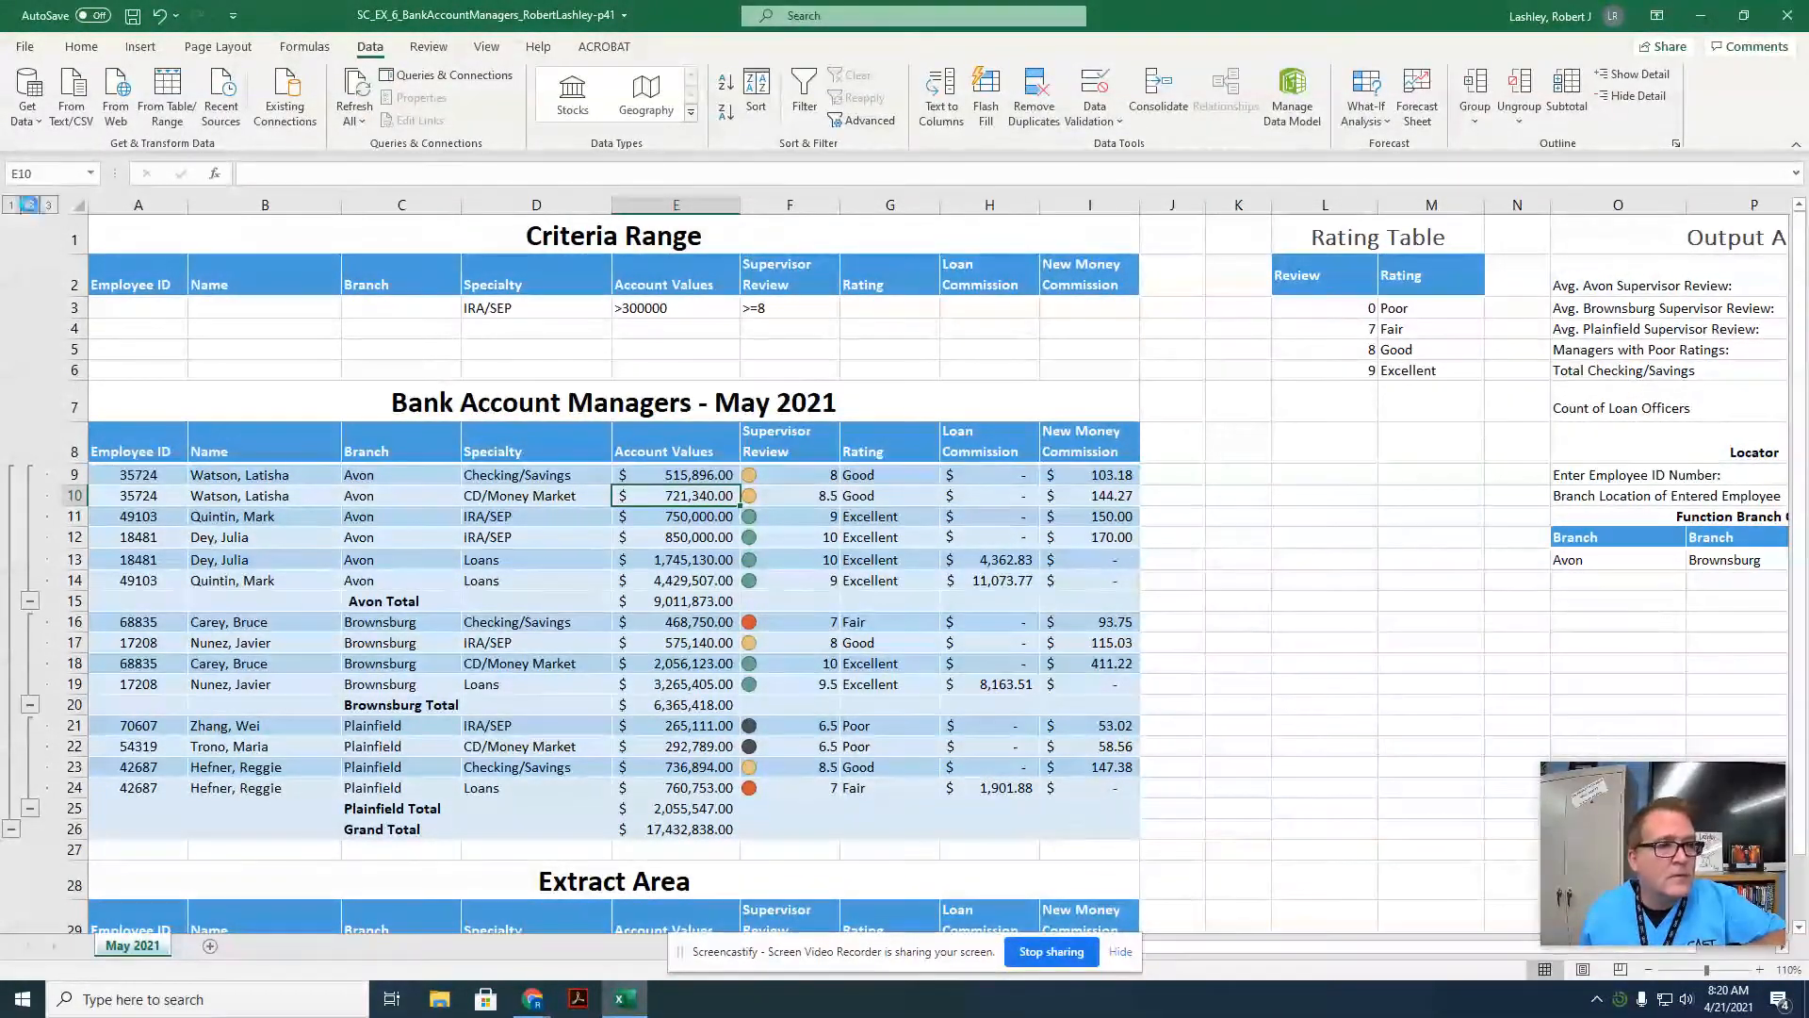
pyautogui.click(29, 204)
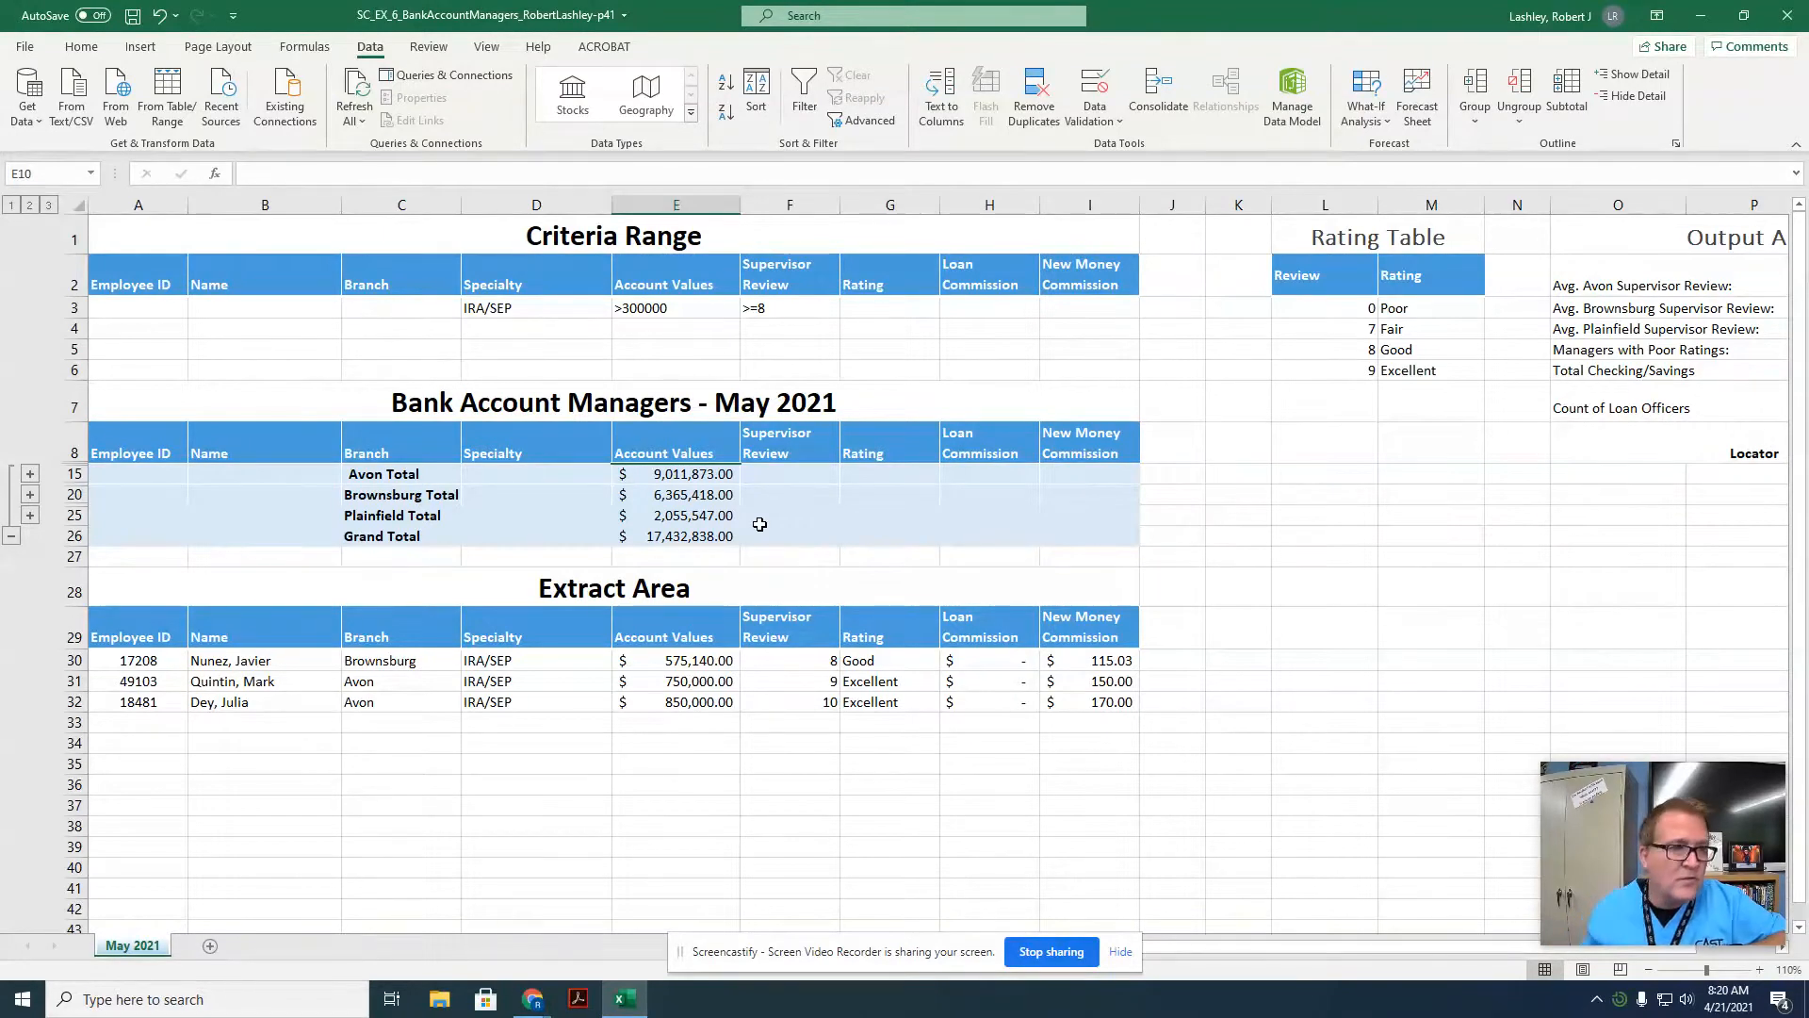
pyautogui.click(30, 476)
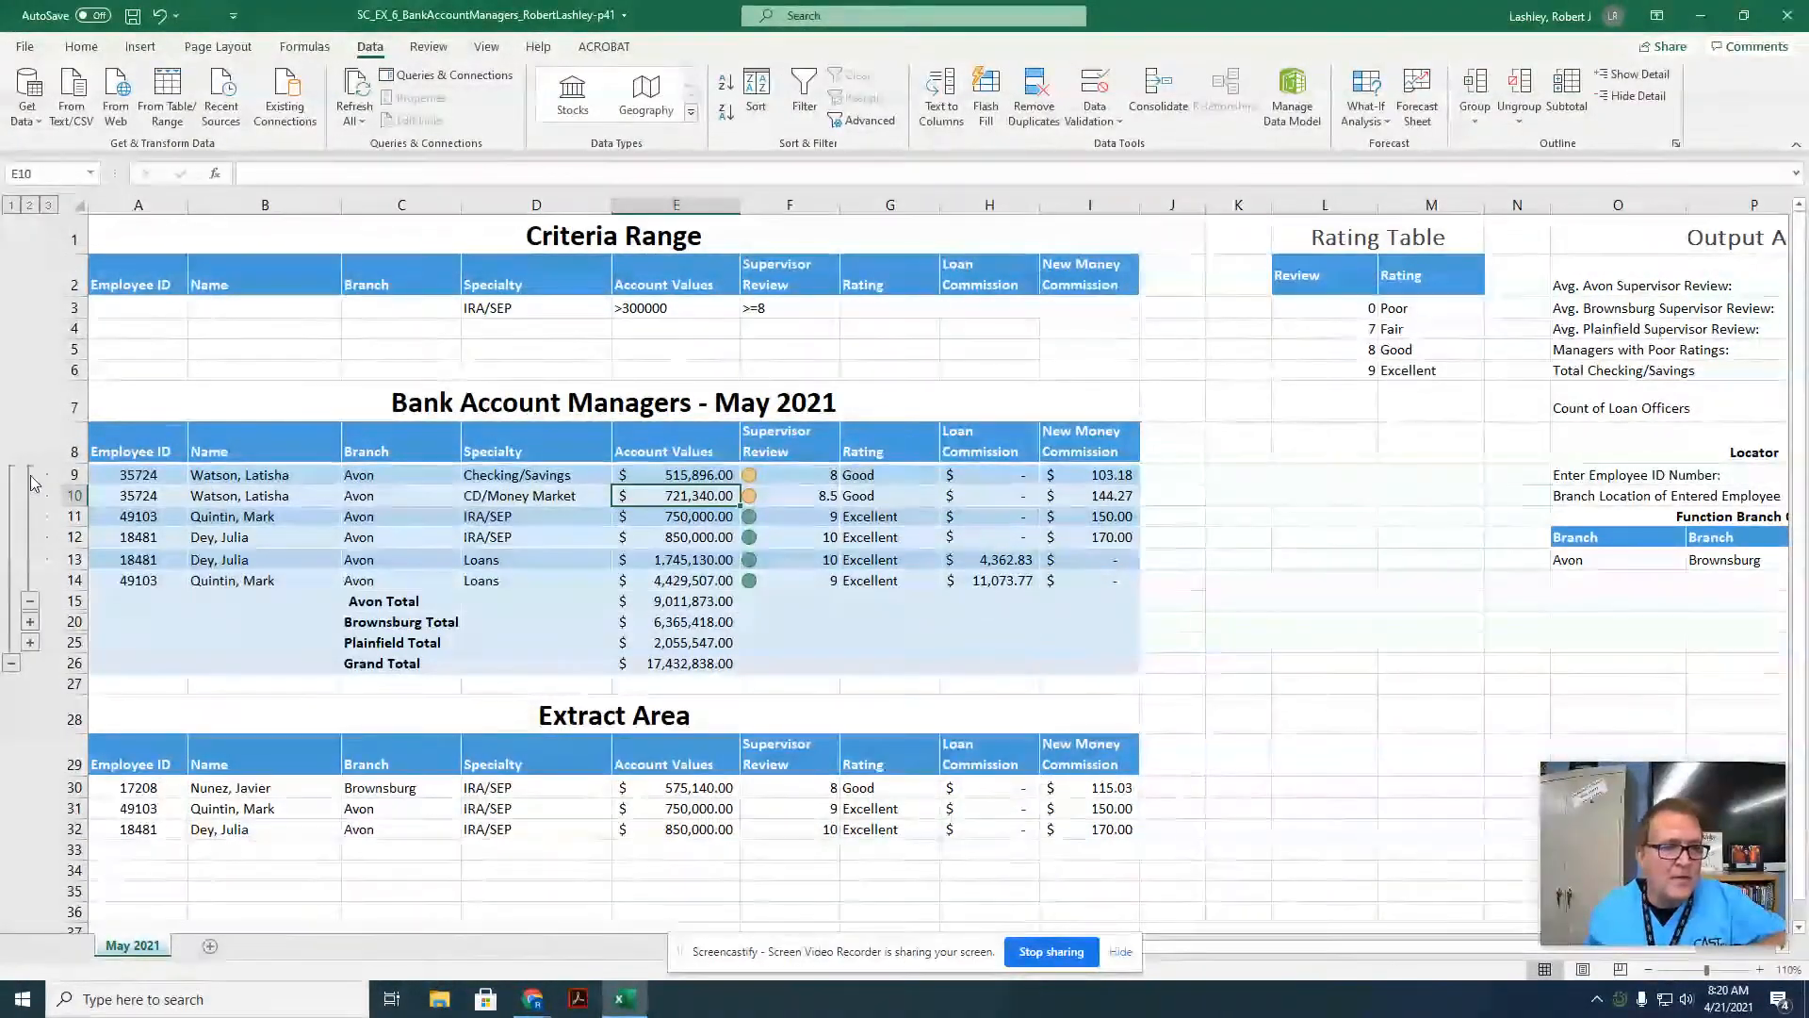
pyautogui.click(30, 625)
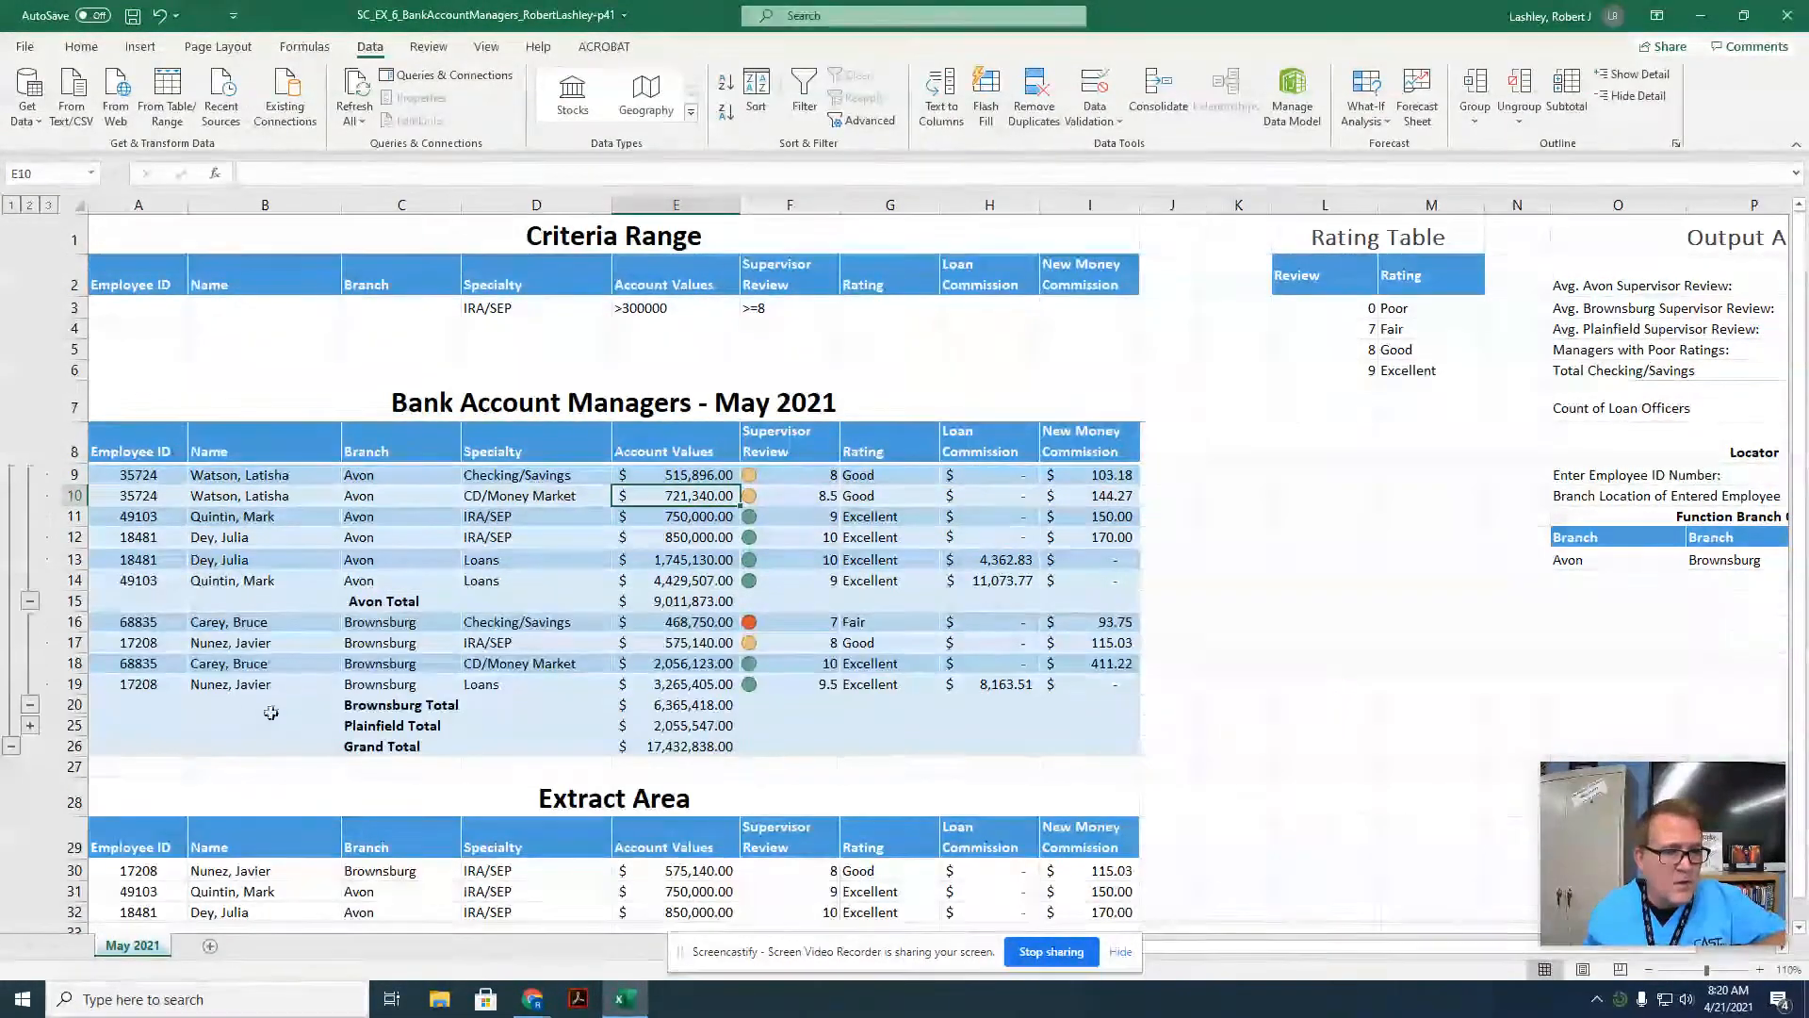
pyautogui.click(27, 725)
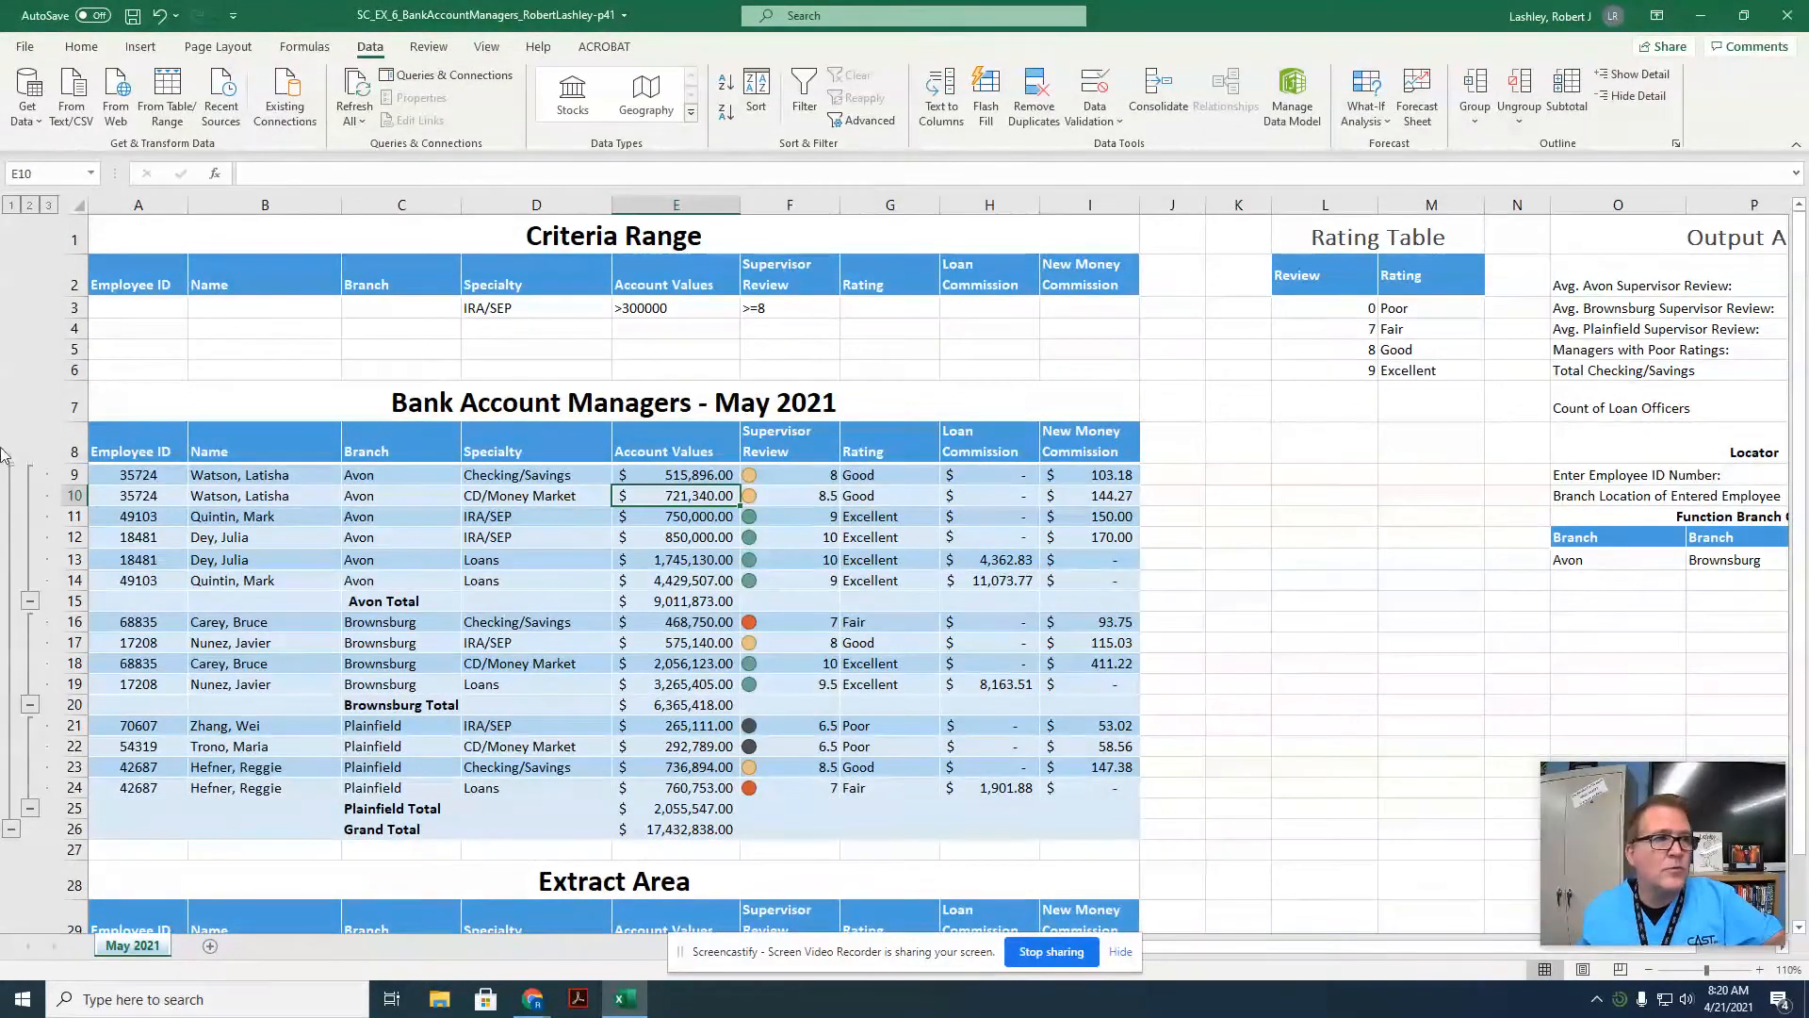
# Save a copy of the workbook in Documents, adding WithSubtotals after BankAccountManagers in the file name and dropping the -p41 ending.
pyautogui.click(31, 47)
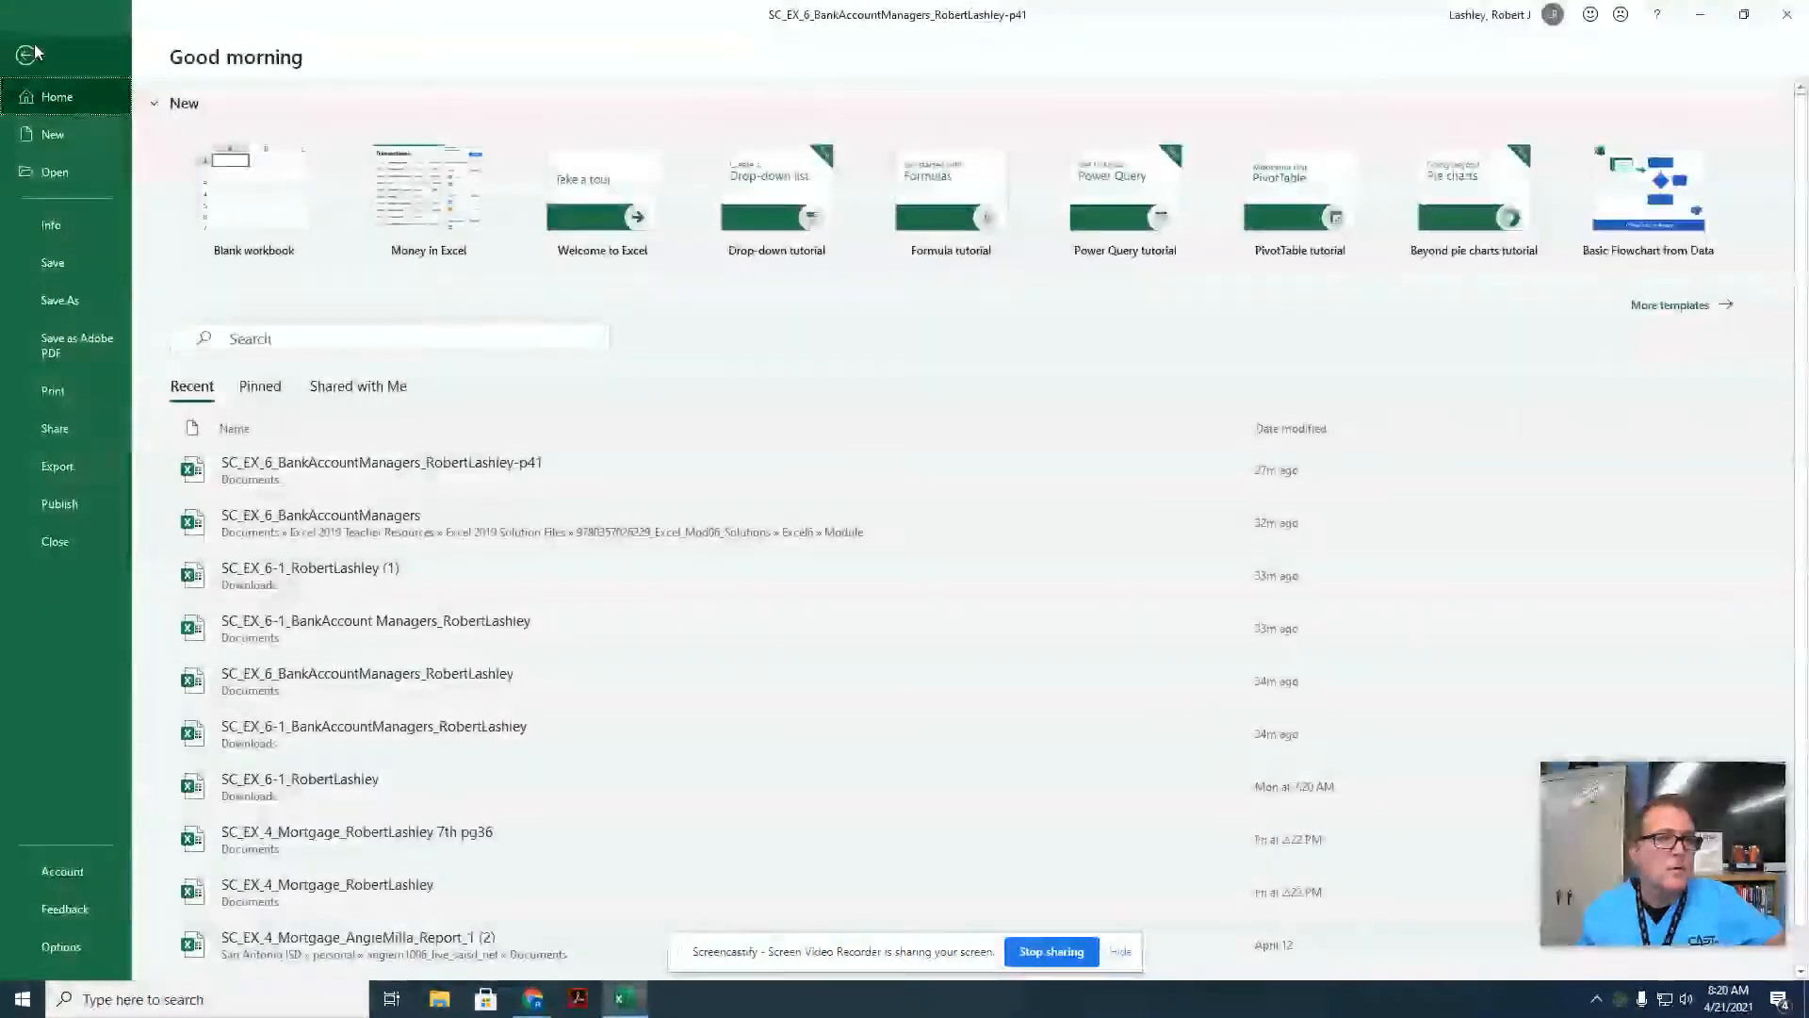
pyautogui.click(49, 301)
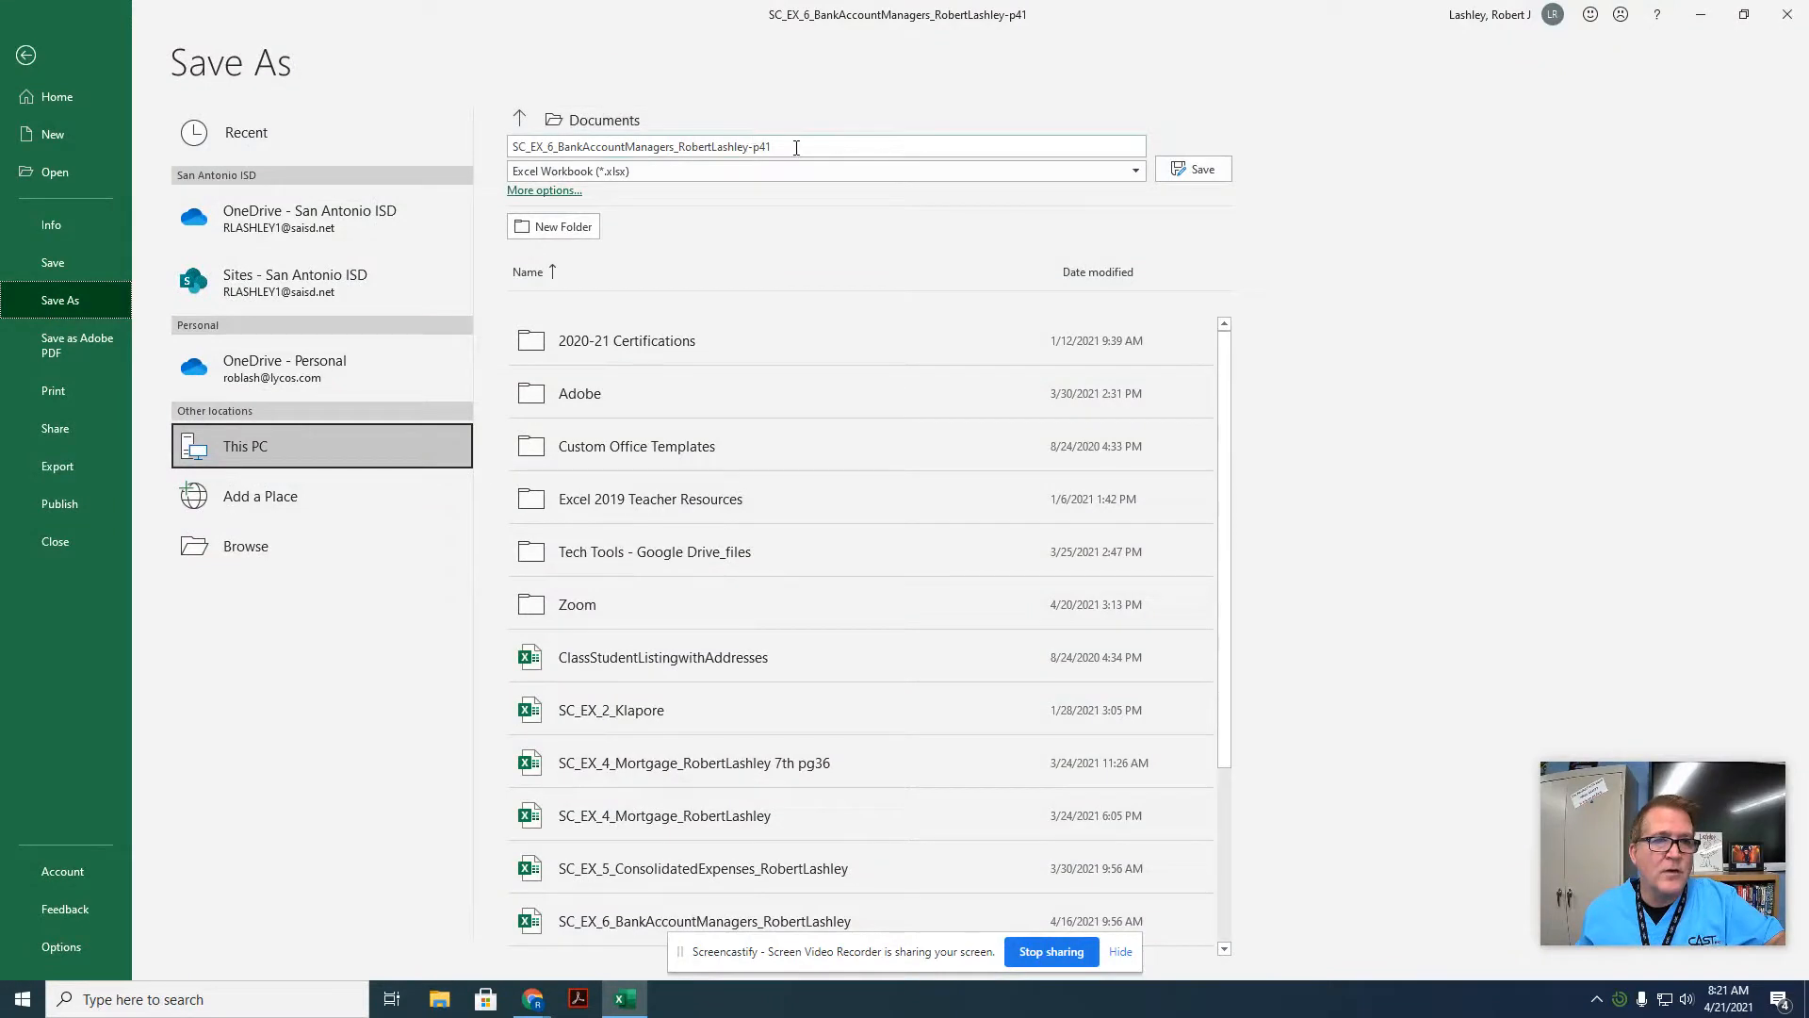
pyautogui.click(674, 146)
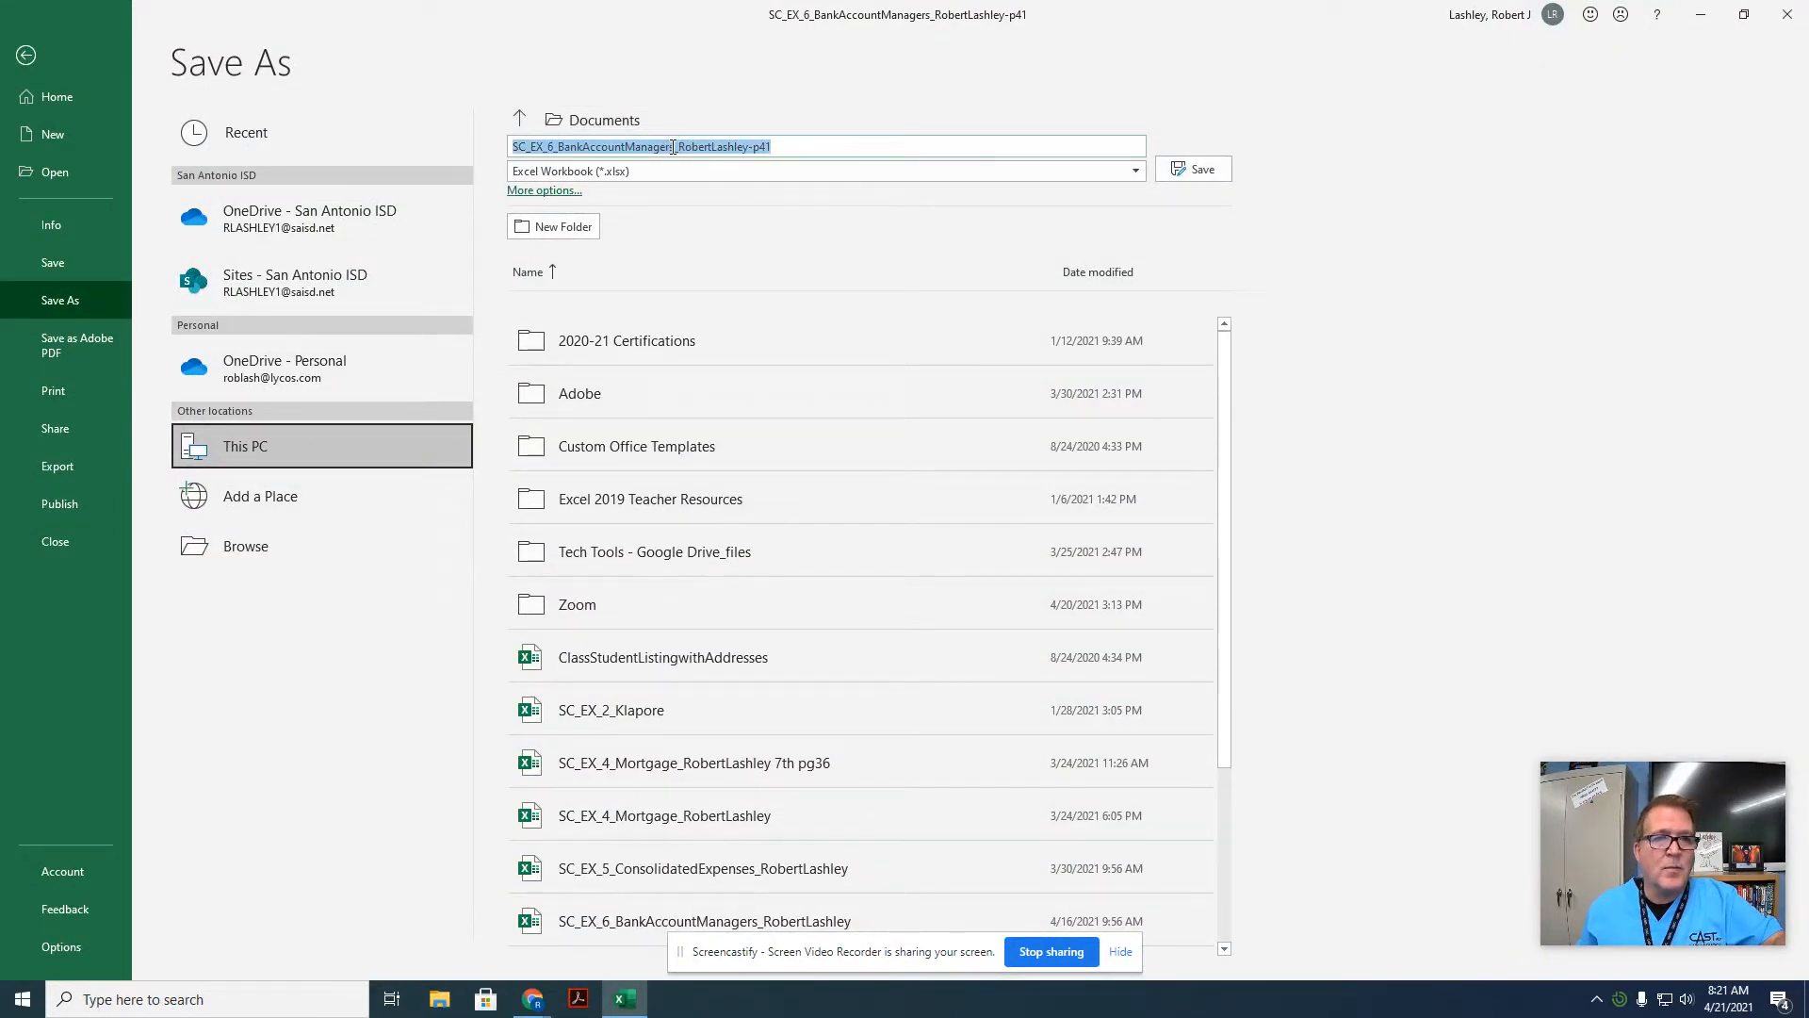
pyautogui.click(672, 146)
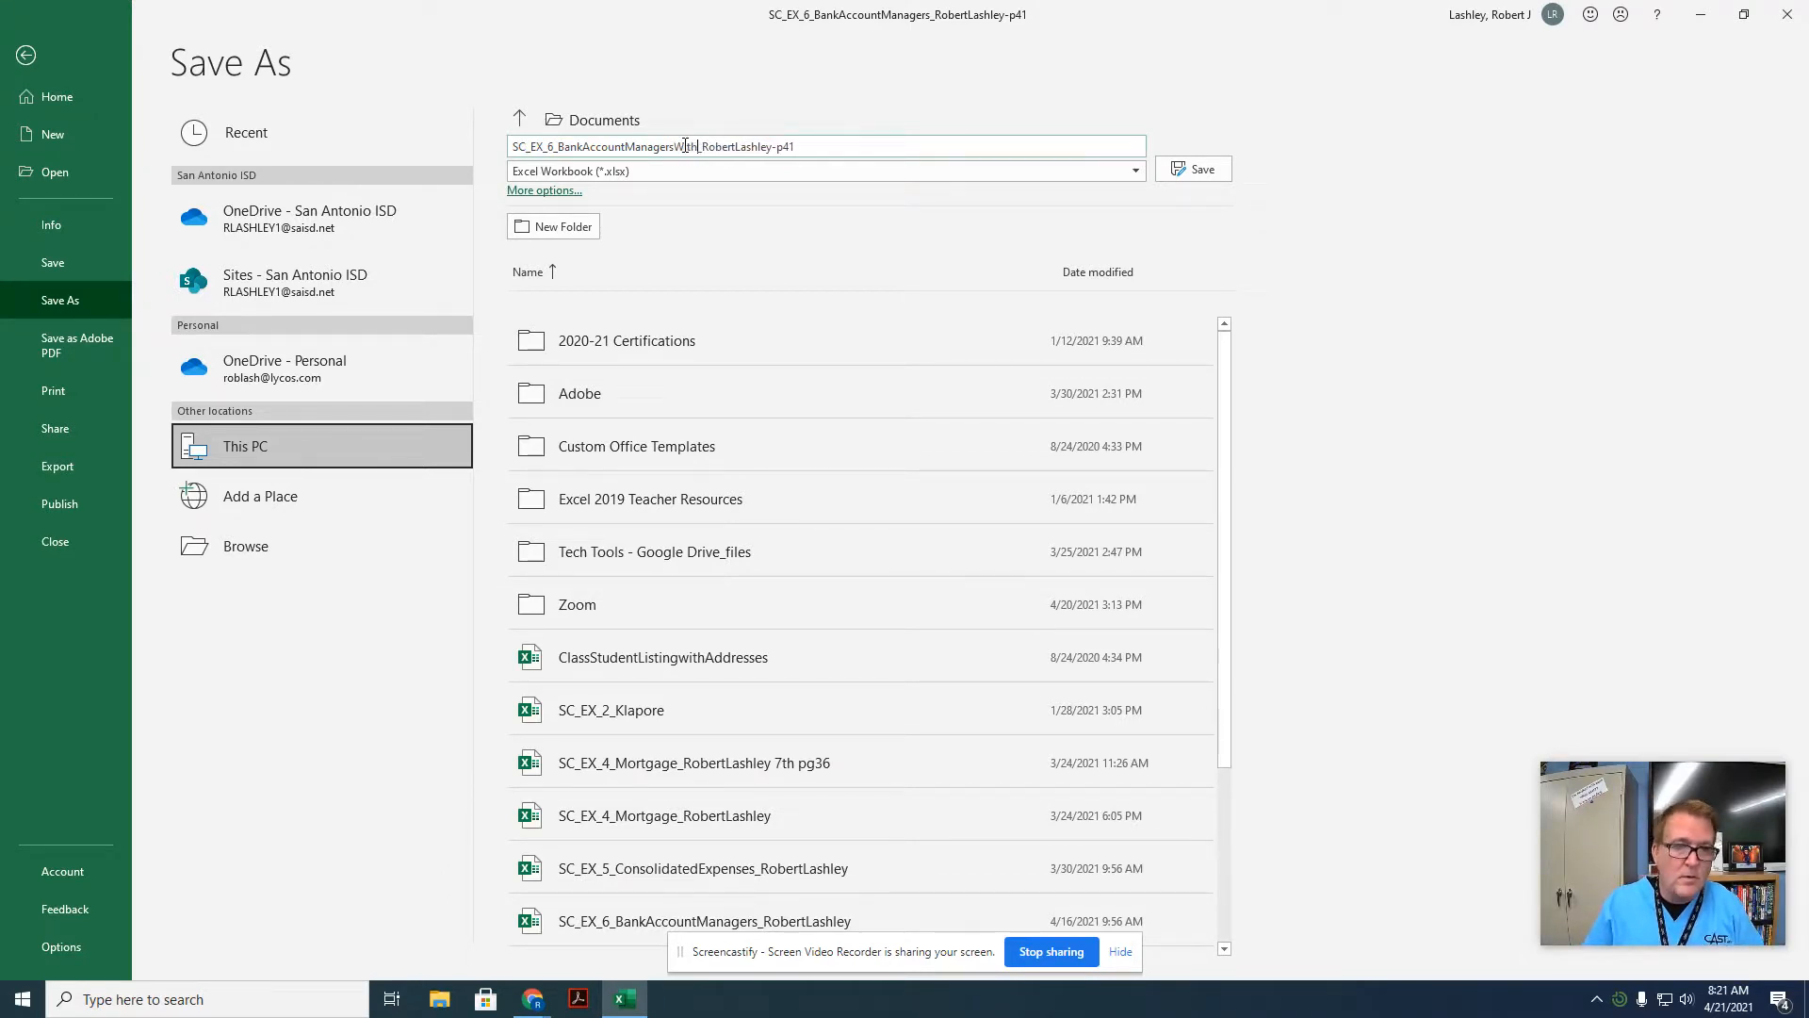
pyautogui.write('WithSubtotals')
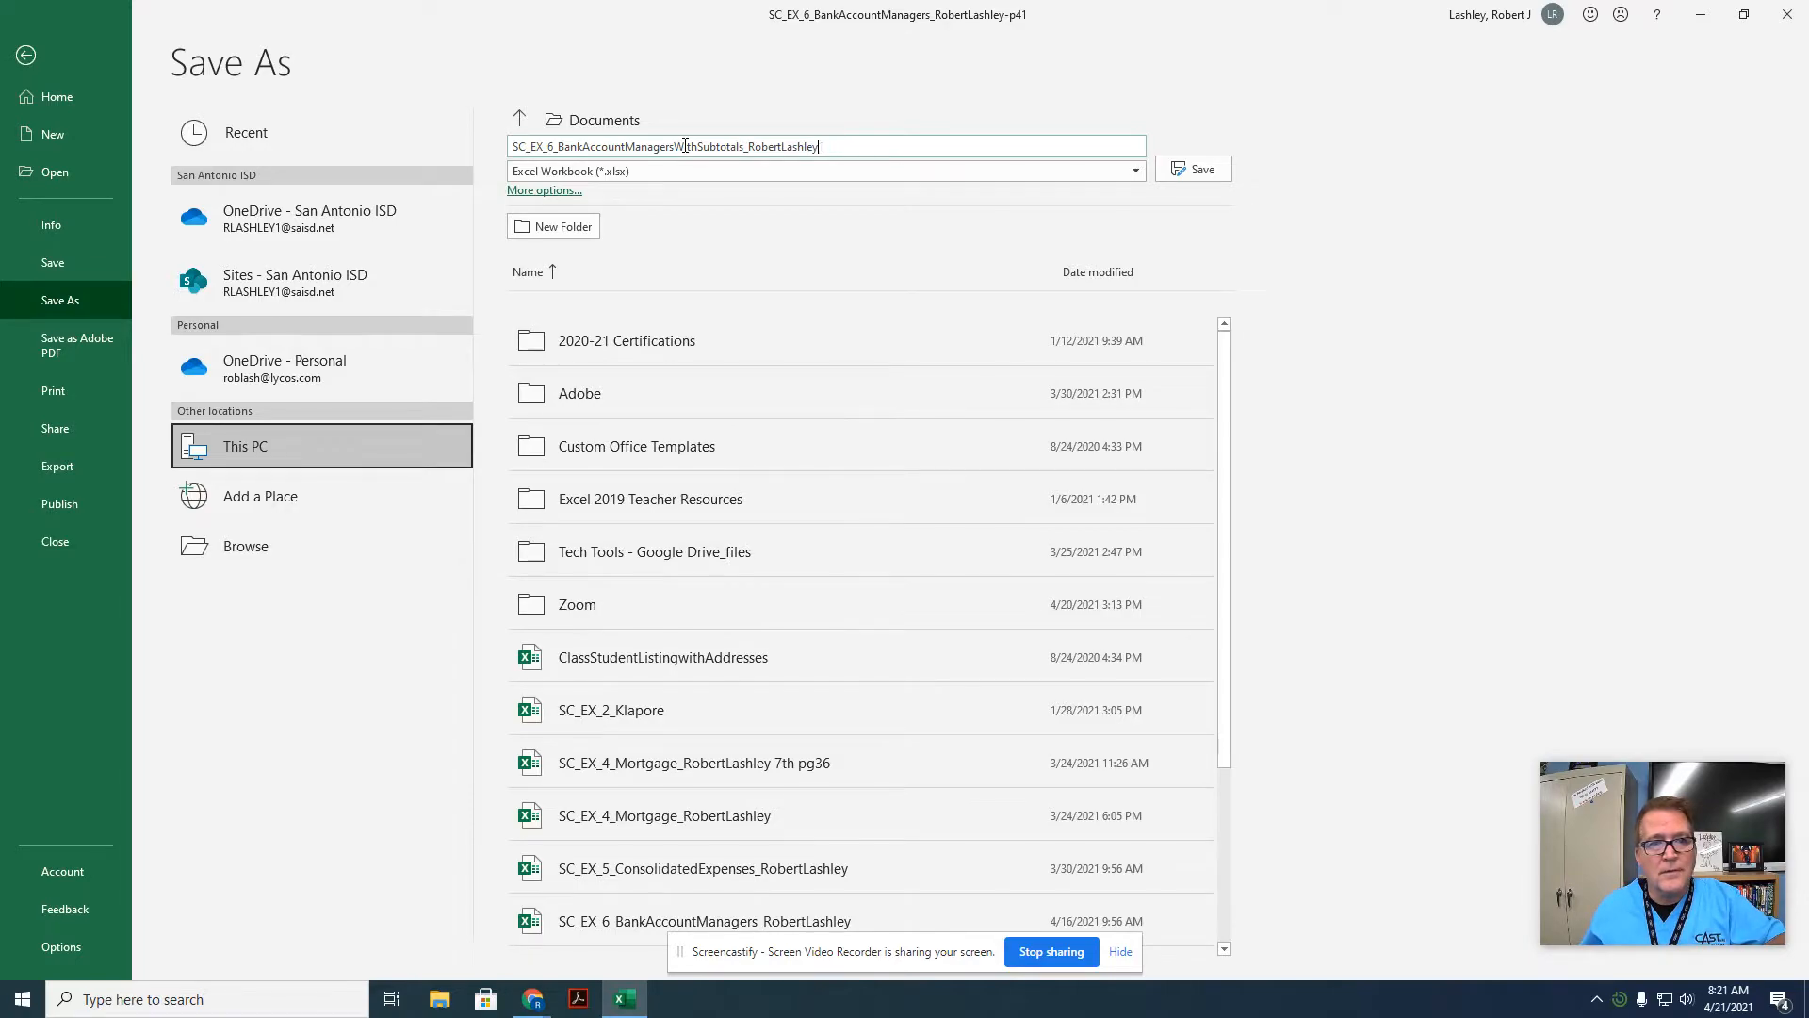
pyautogui.click(1193, 170)
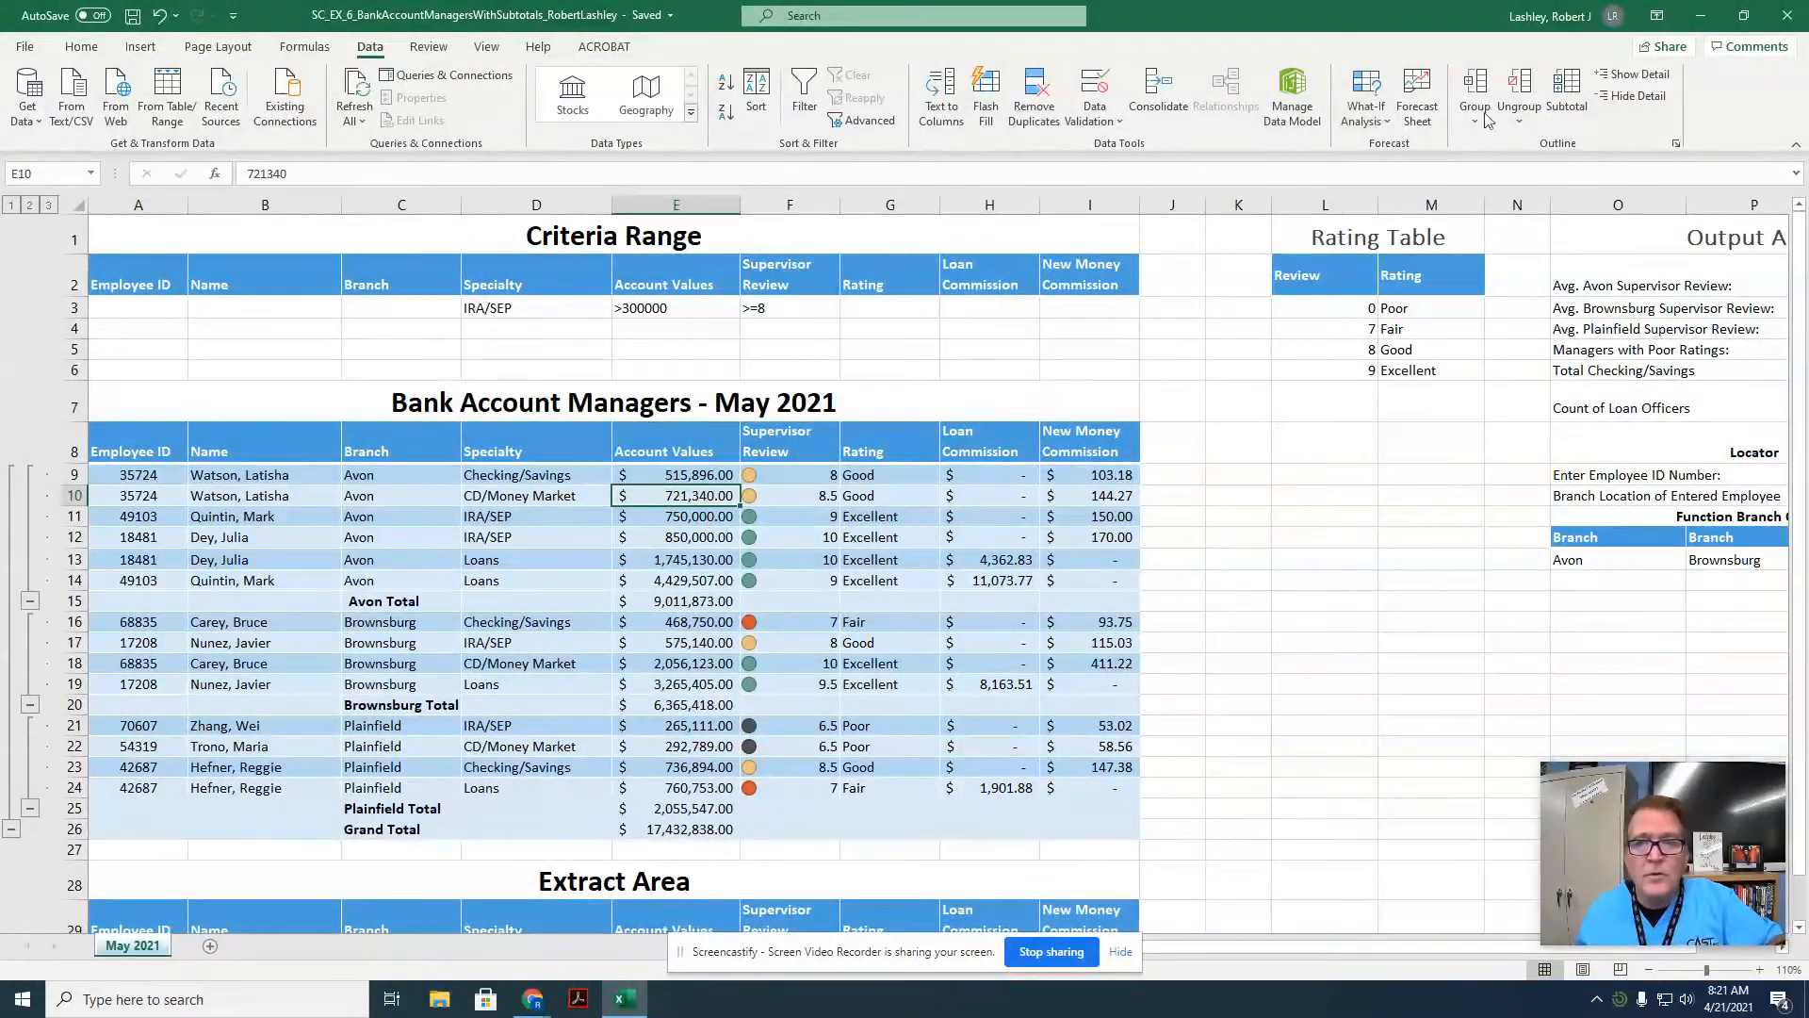
# Remove all subtotals from the managers data and close the workbook without saving the changes.
pyautogui.click(1562, 99)
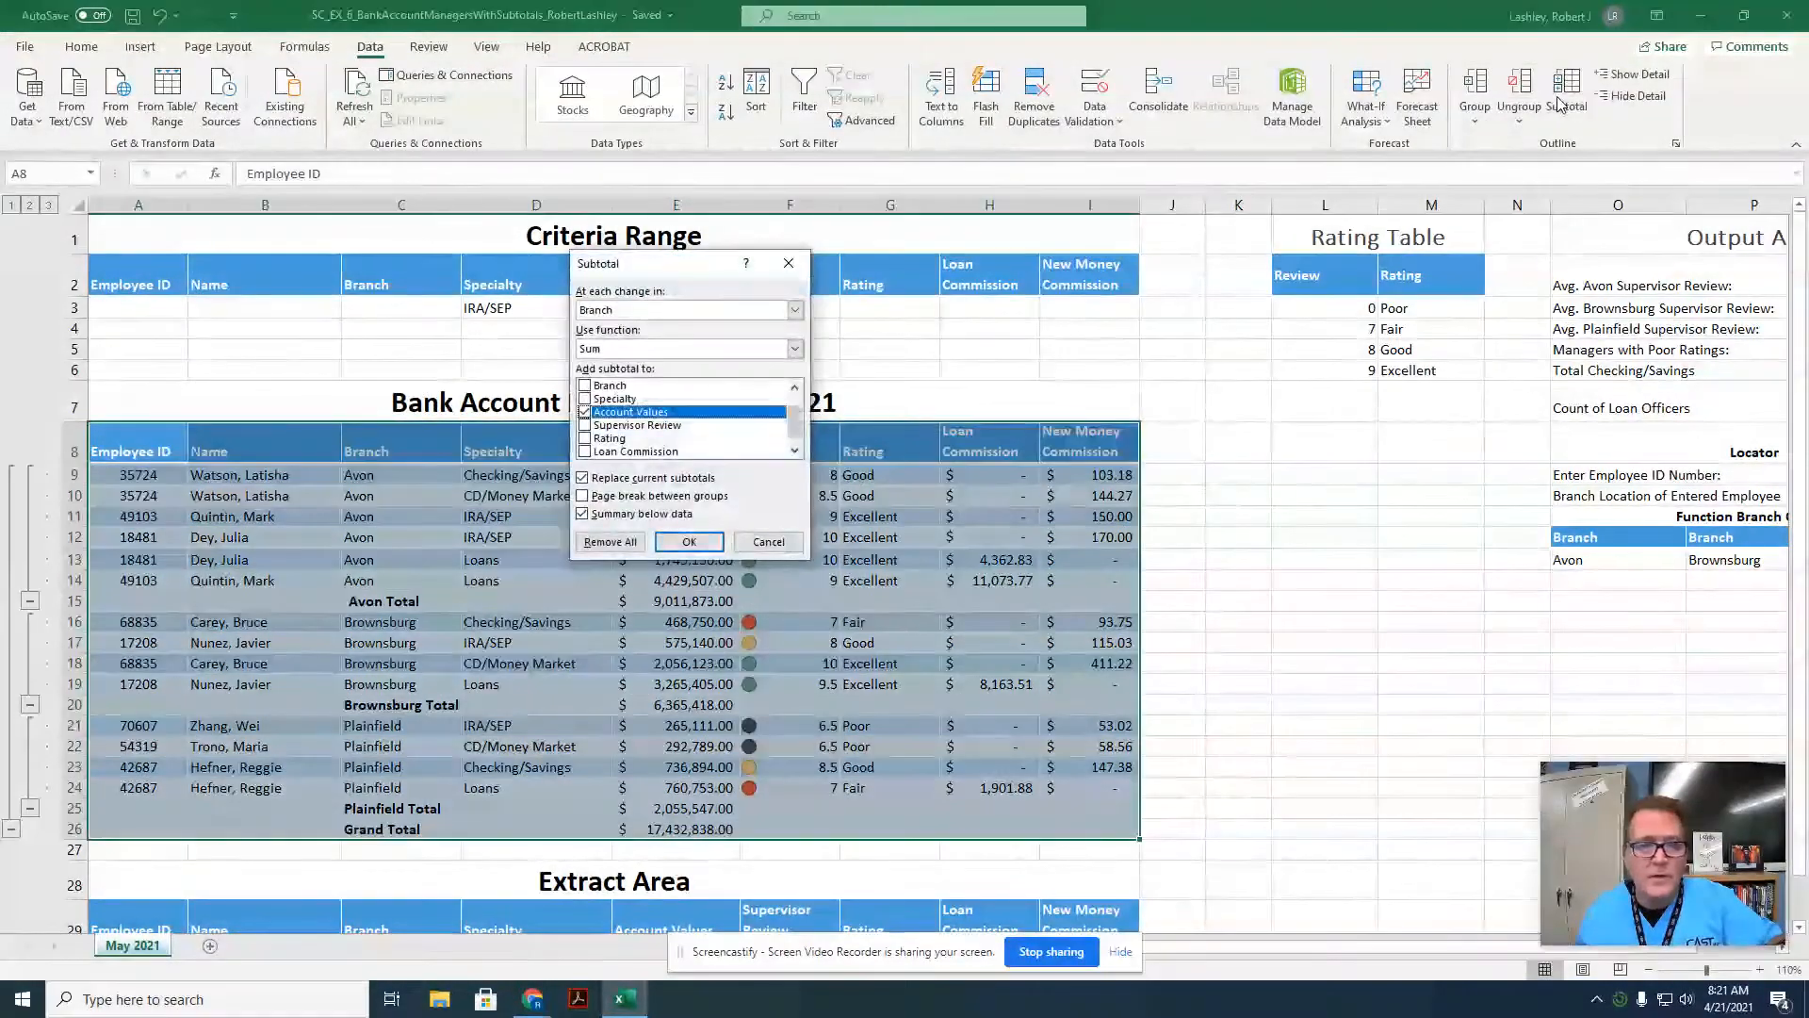
pyautogui.click(608, 543)
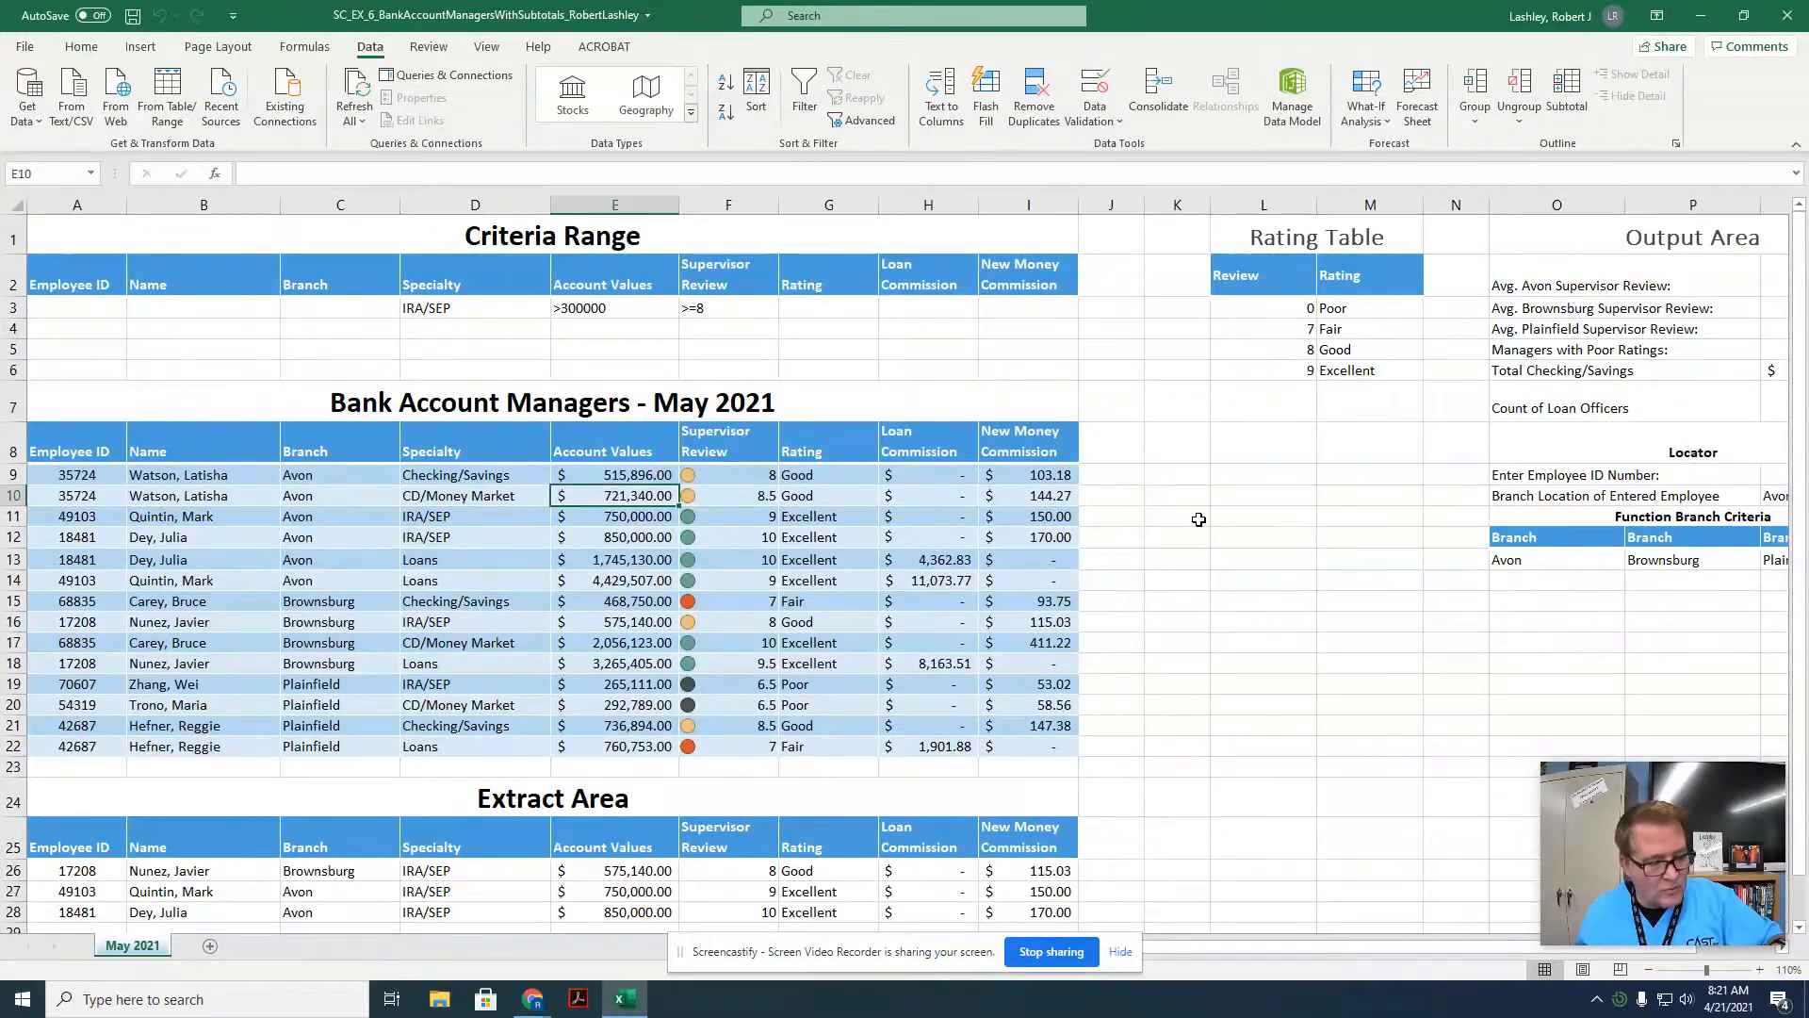
pyautogui.click(25, 47)
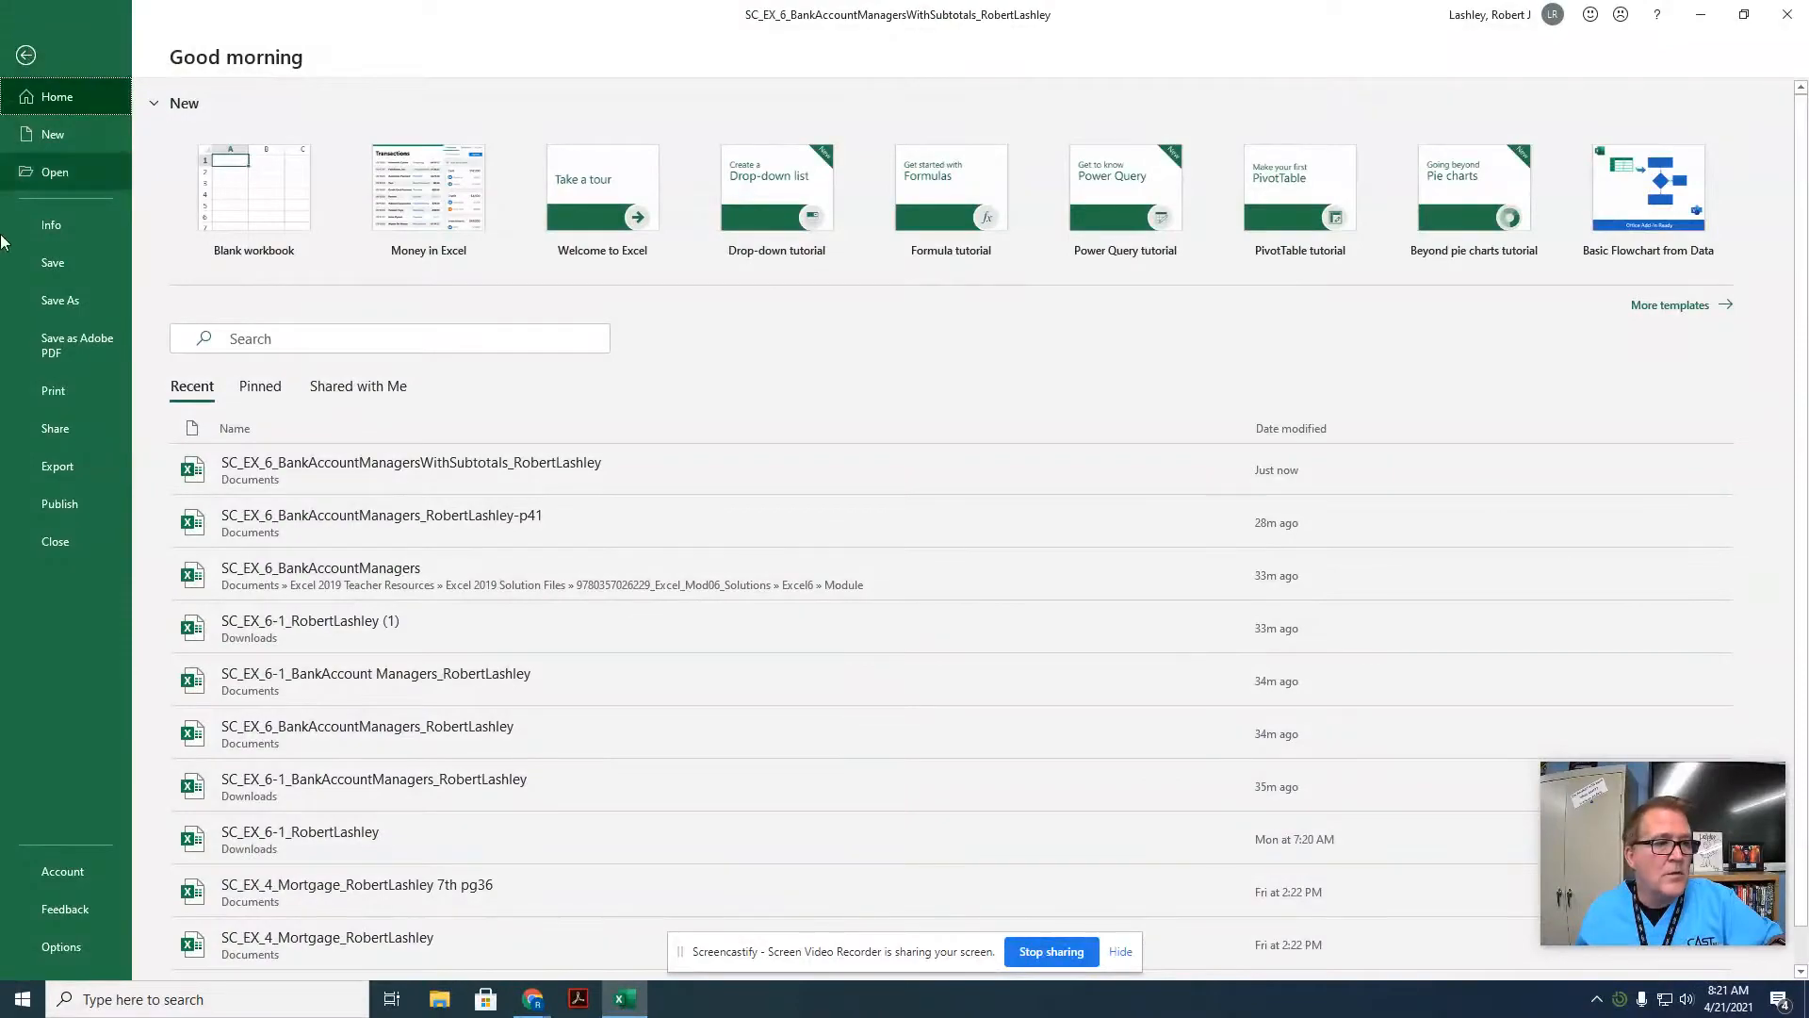
pyautogui.click(57, 541)
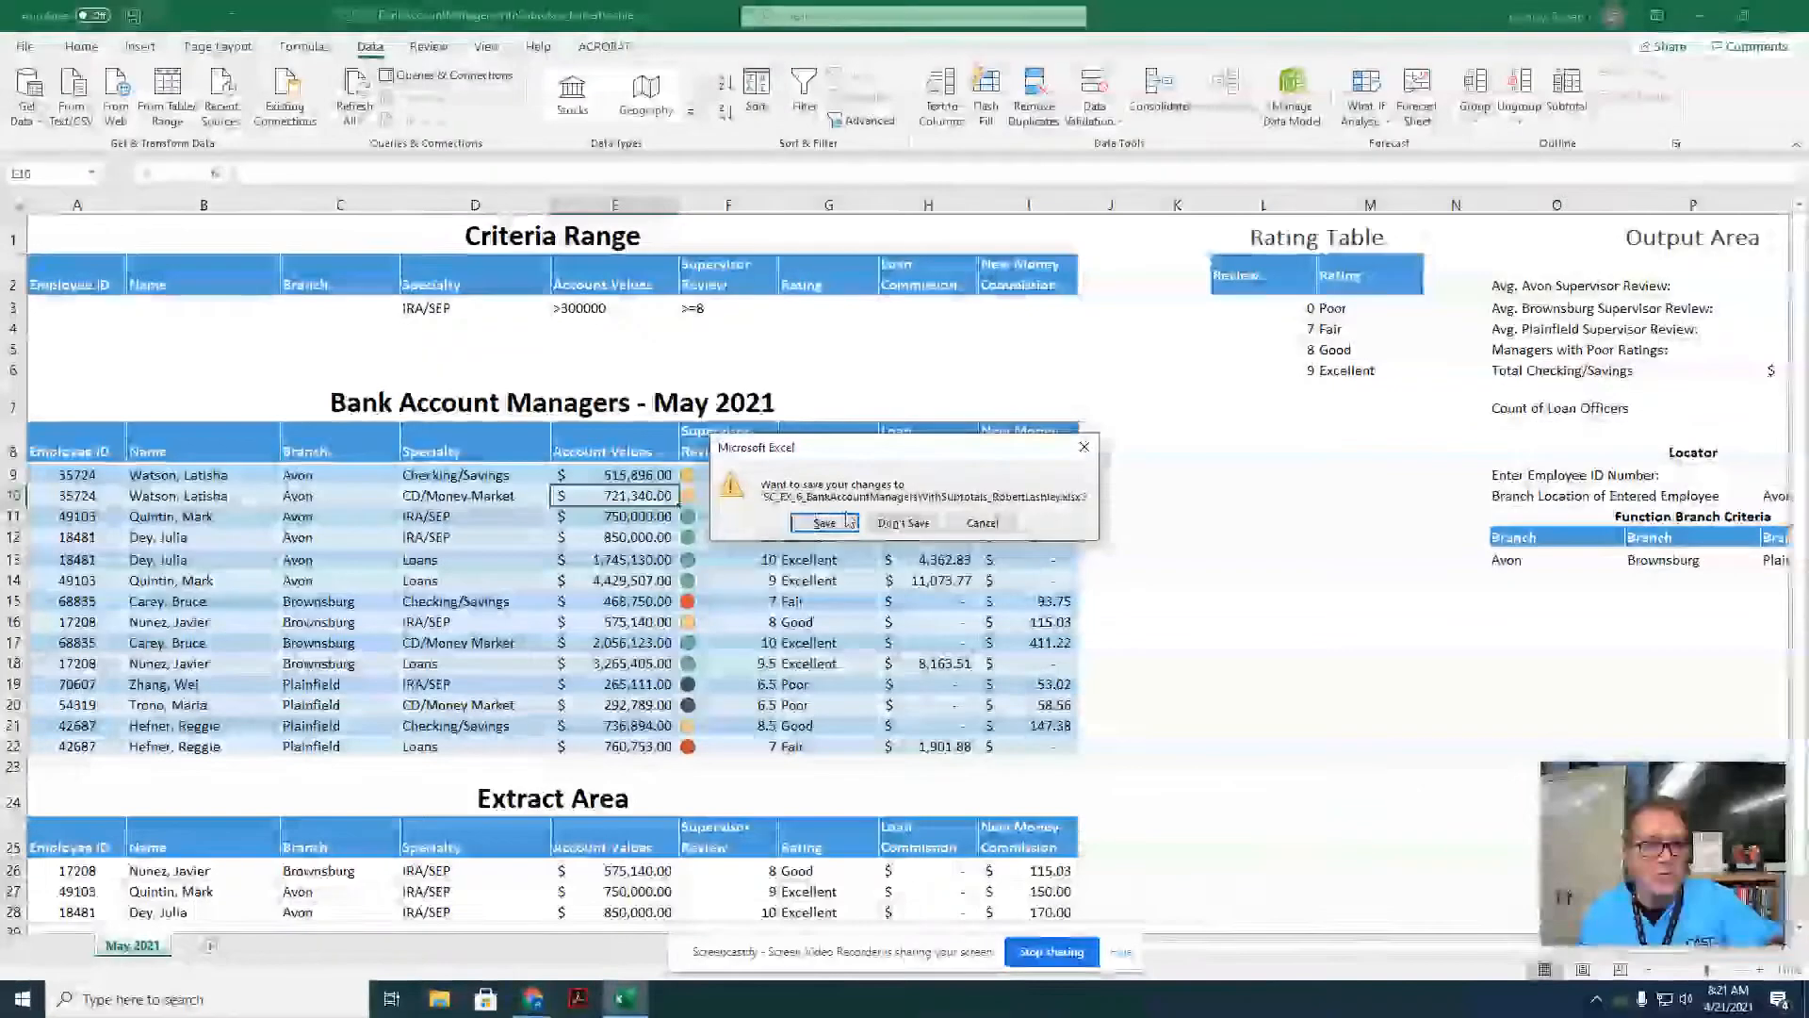
pyautogui.click(900, 522)
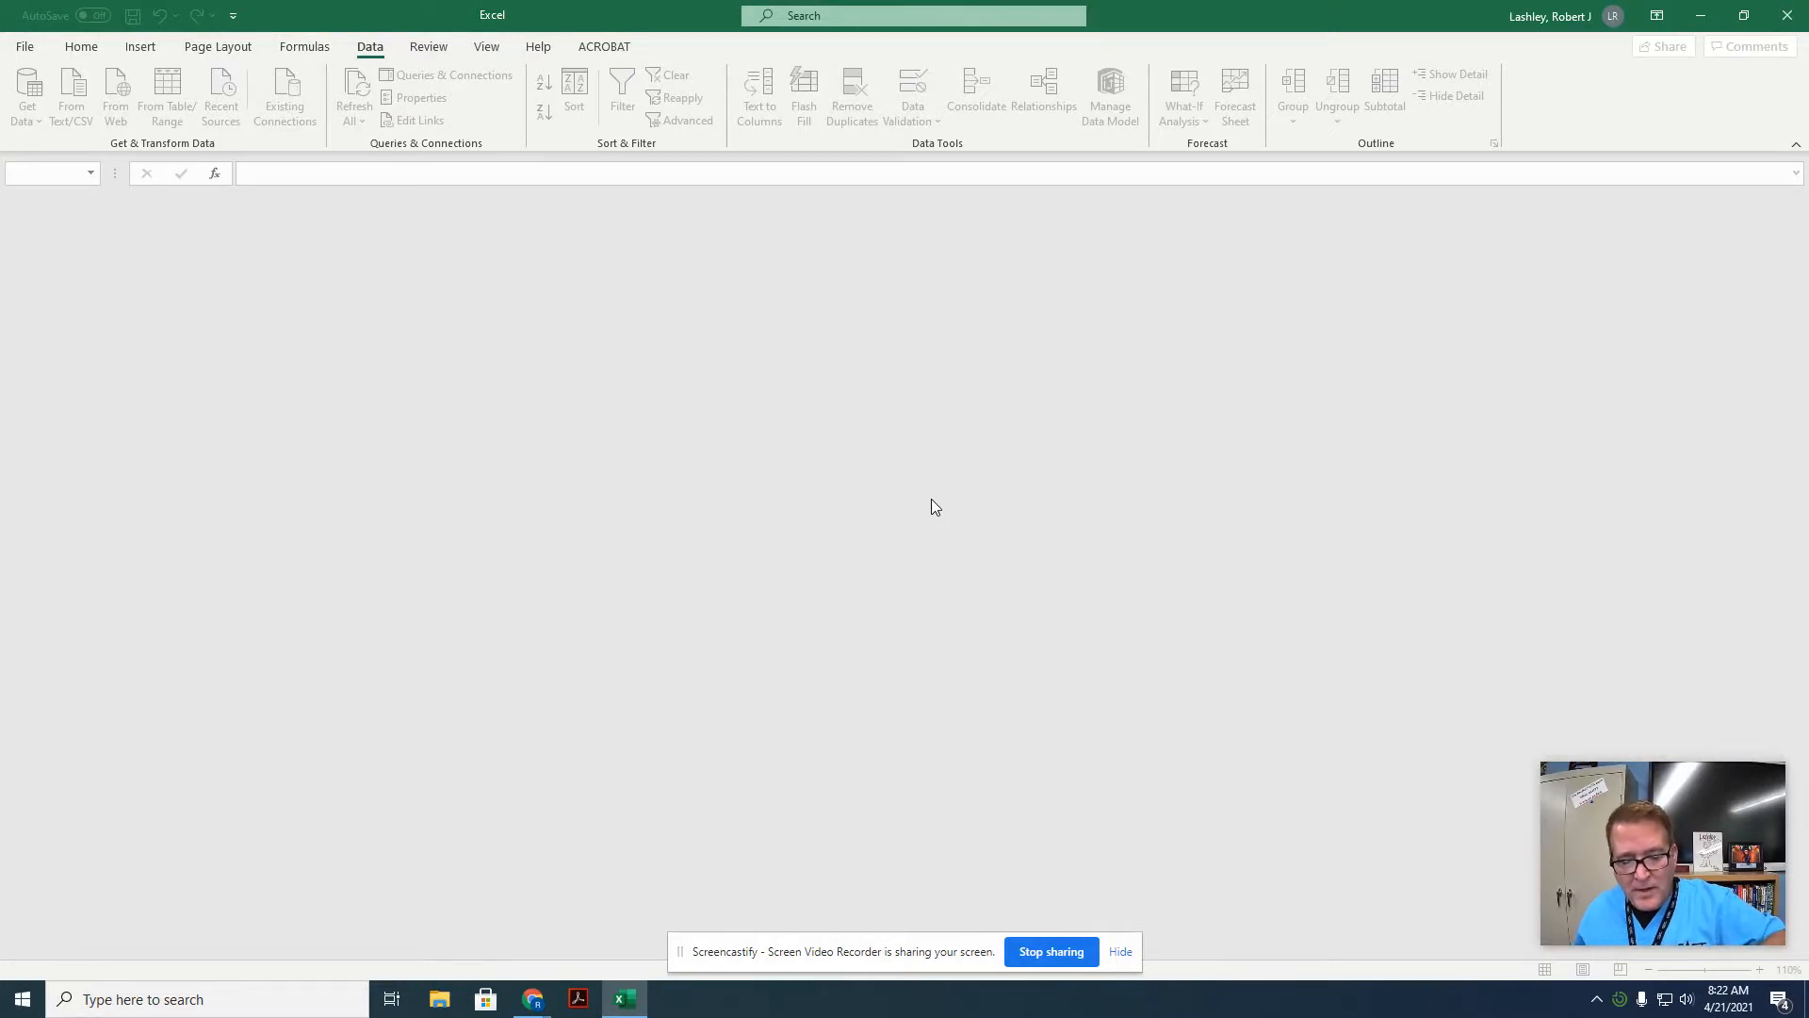
# Reopen the recent BankAccountManagers workbook whose file name ends in -p41.
pyautogui.click(20, 47)
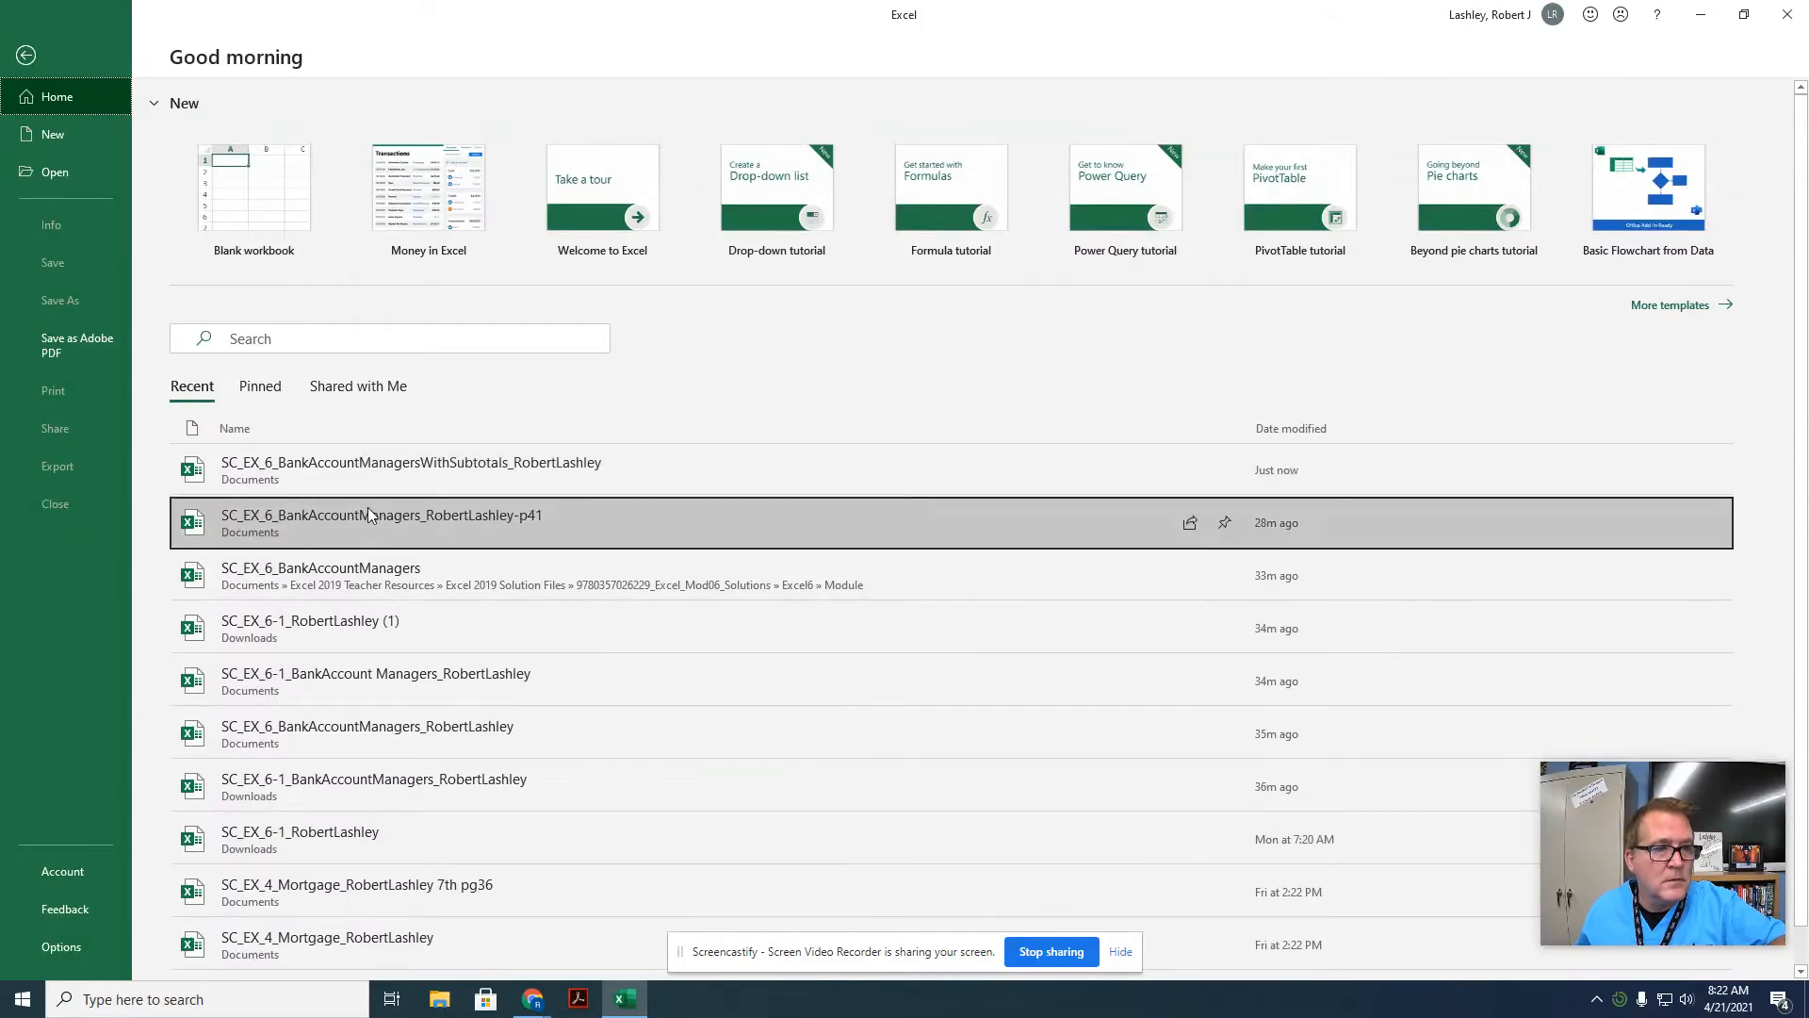
pyautogui.click(367, 509)
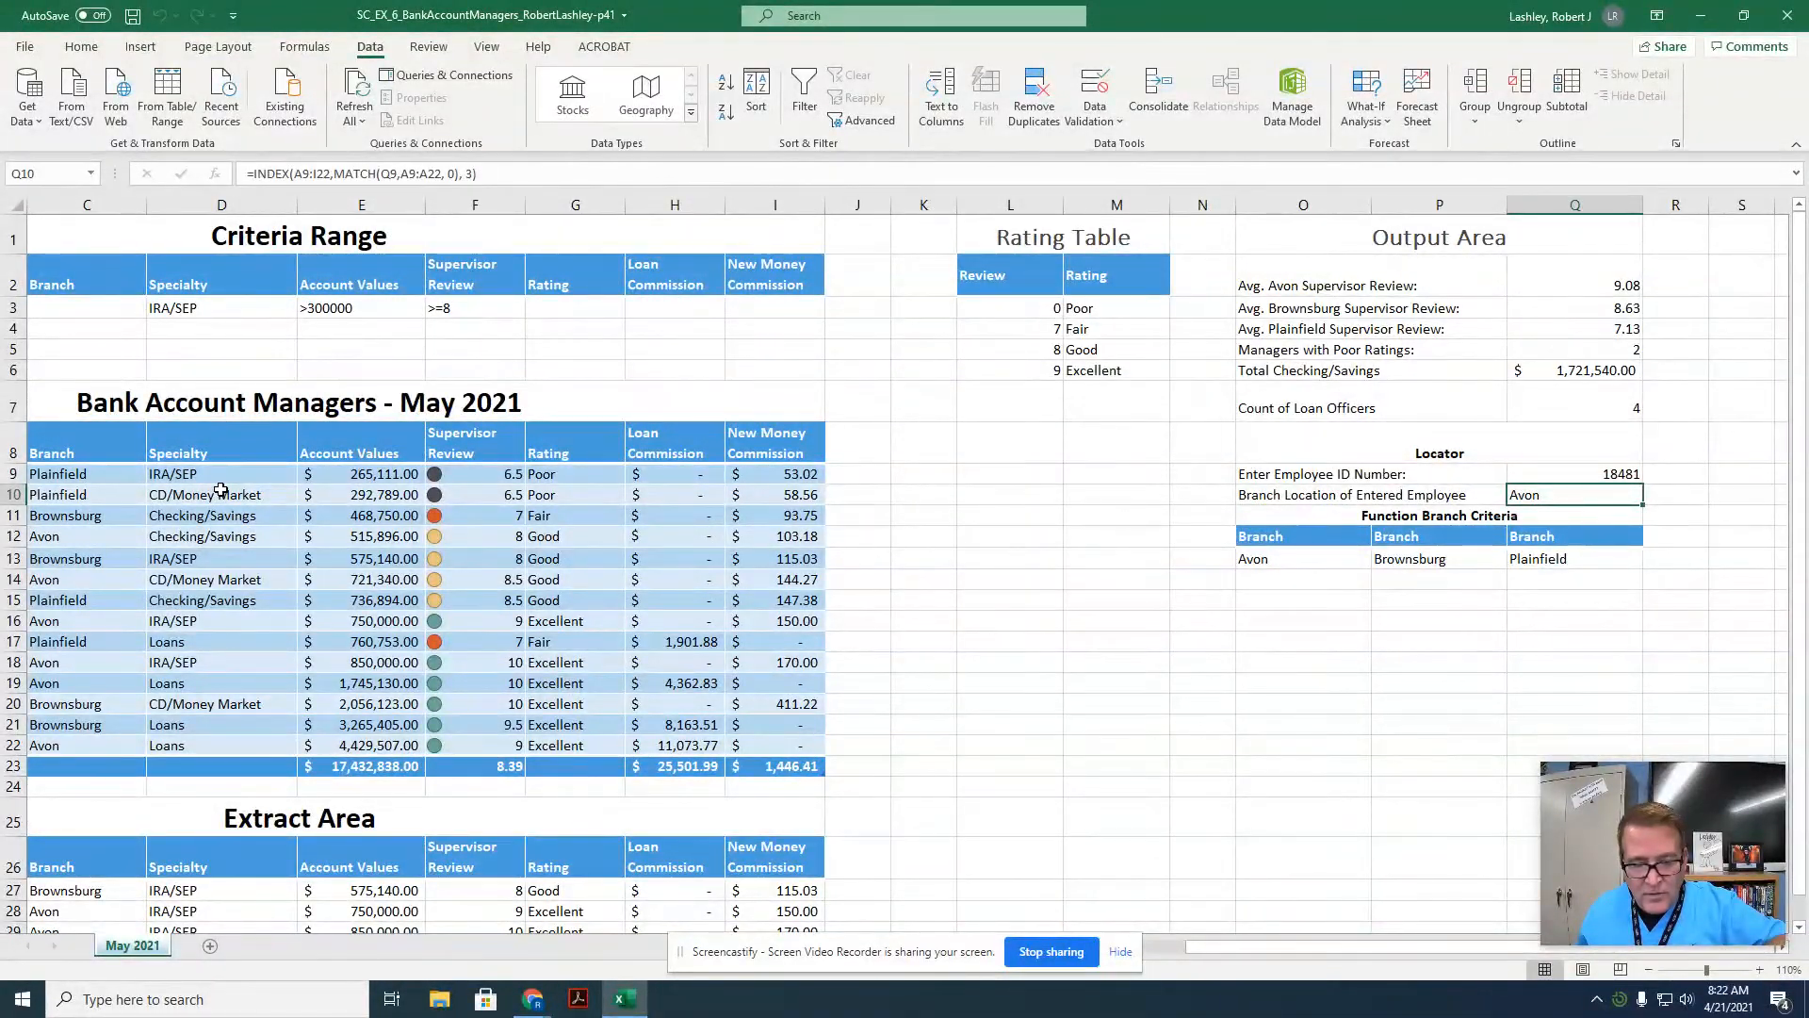
# Turn on the filter buttons for the Bank Account Managers table and sort it by Name from A to Z.
pyautogui.click(368, 510)
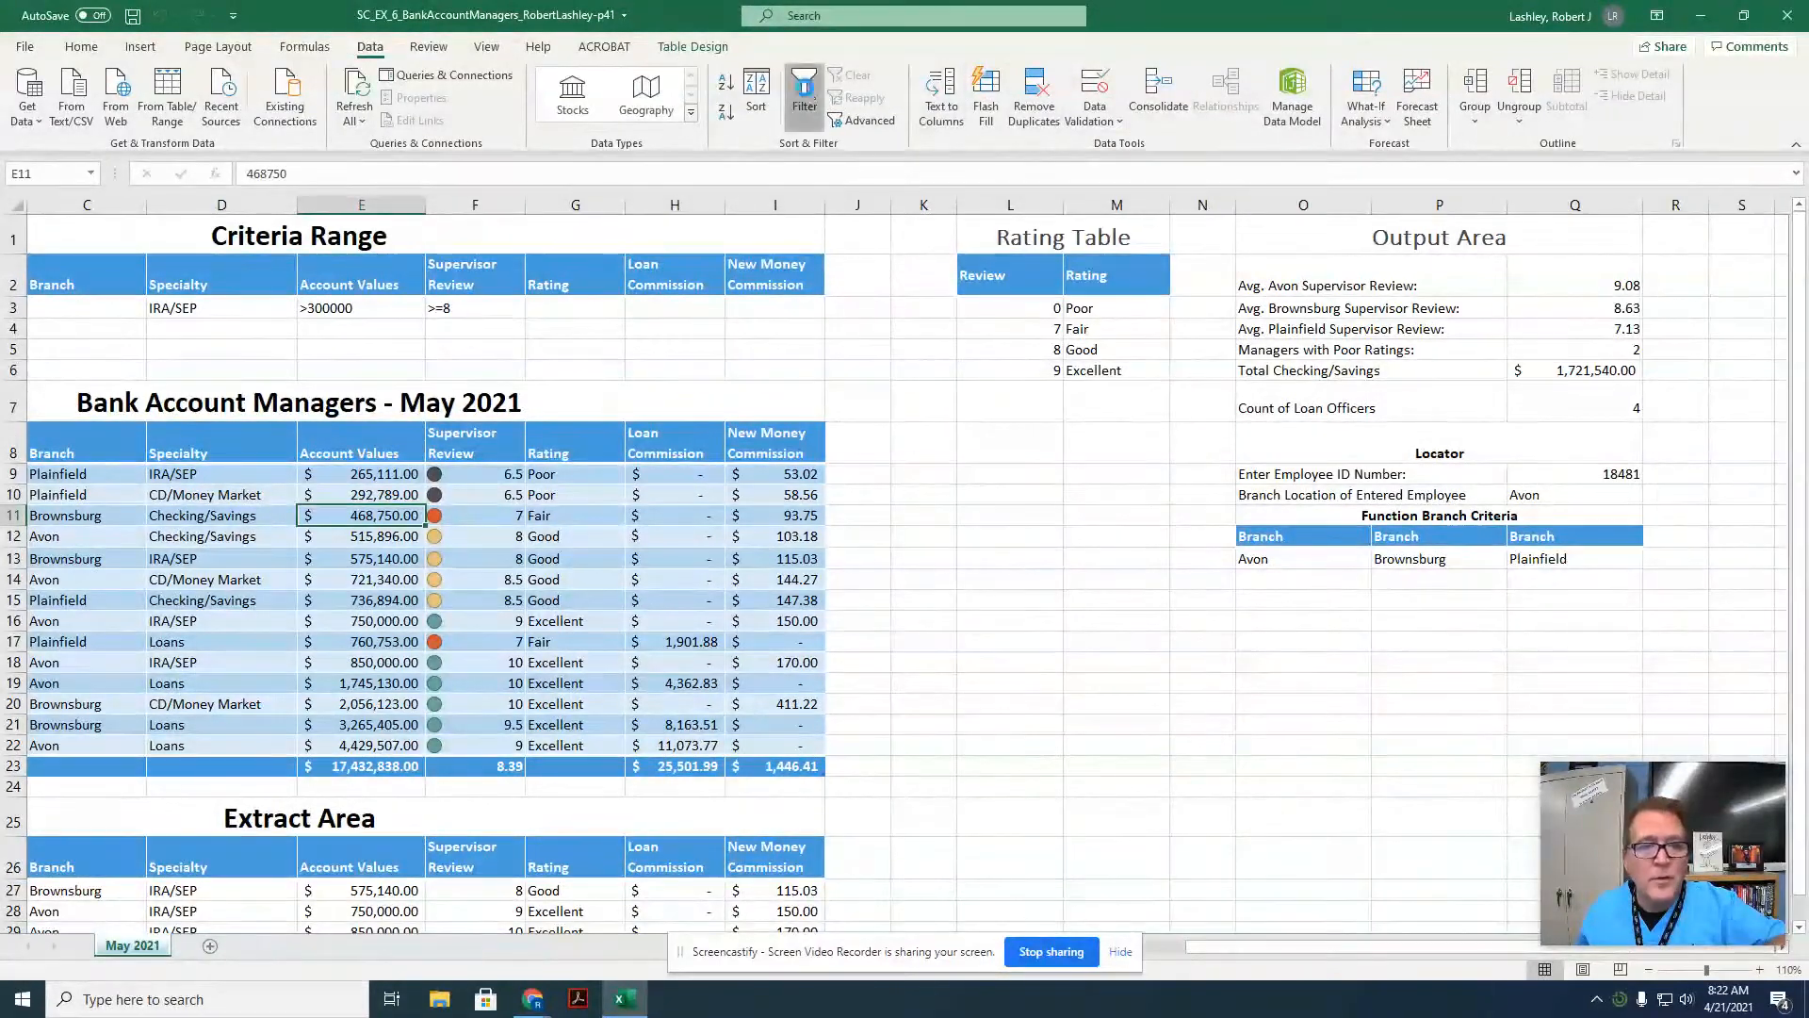
pyautogui.click(805, 90)
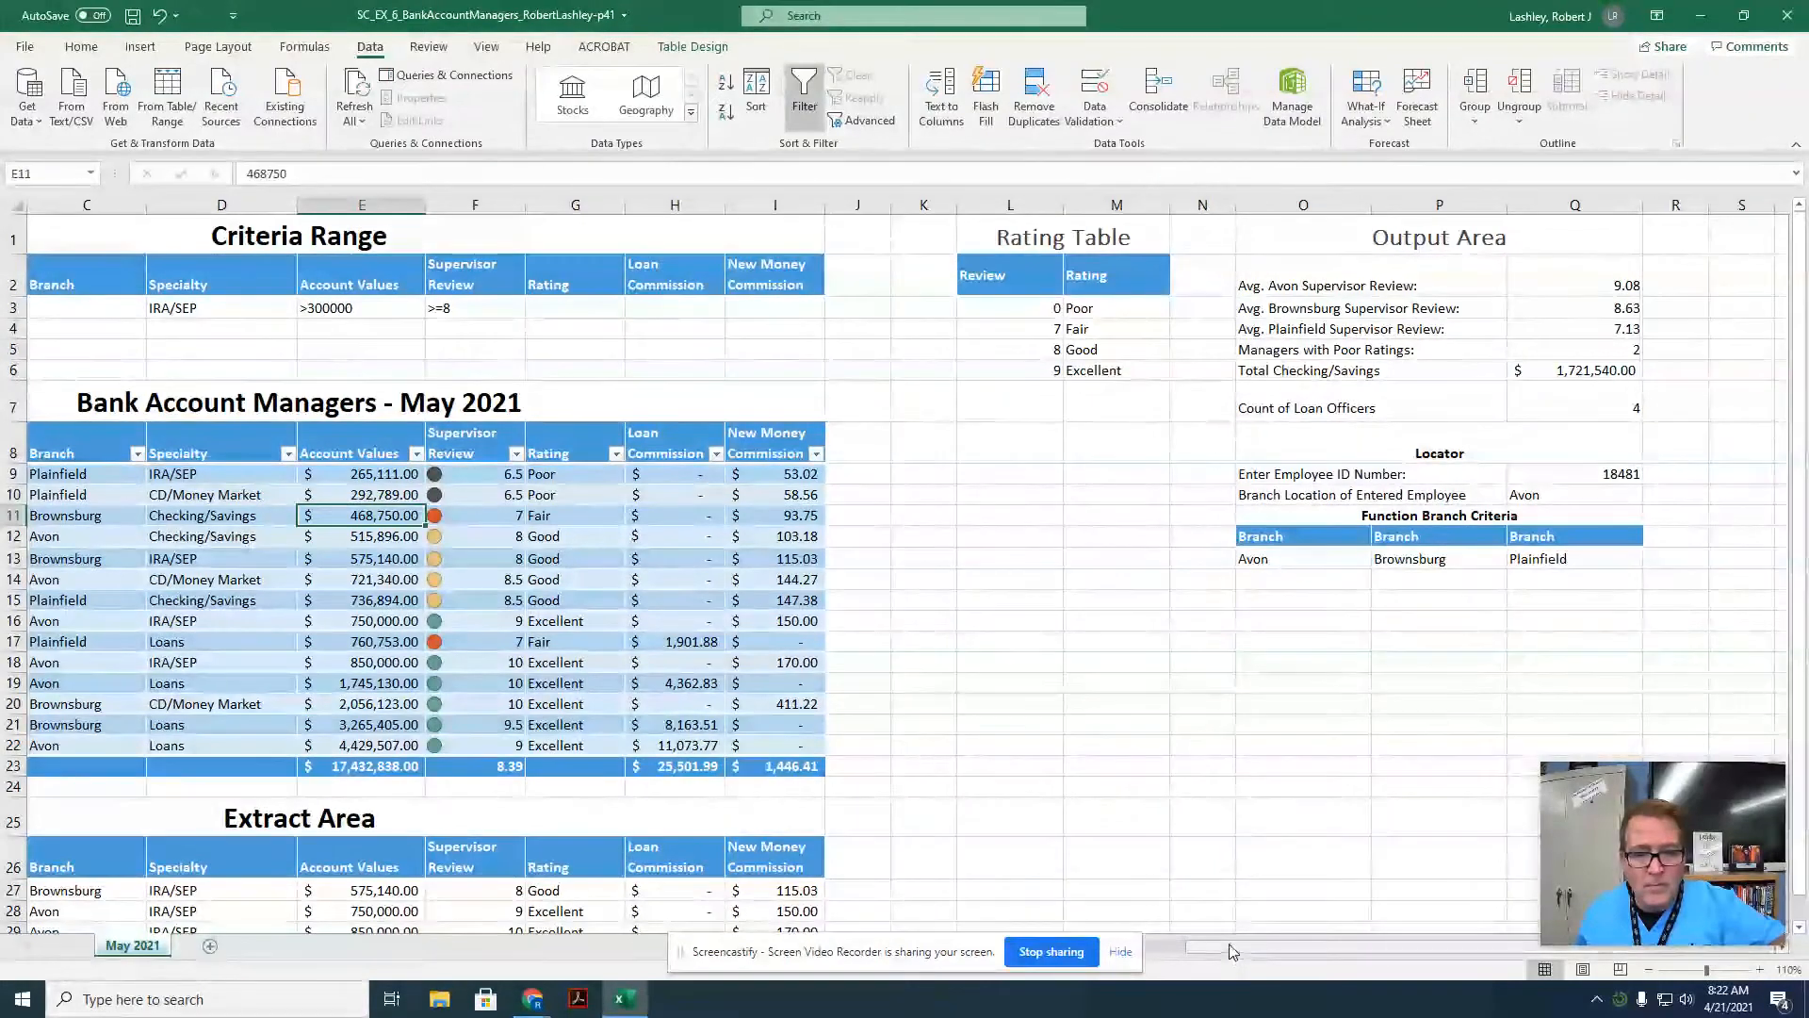
pyautogui.hscroll(-2, 497, 582)
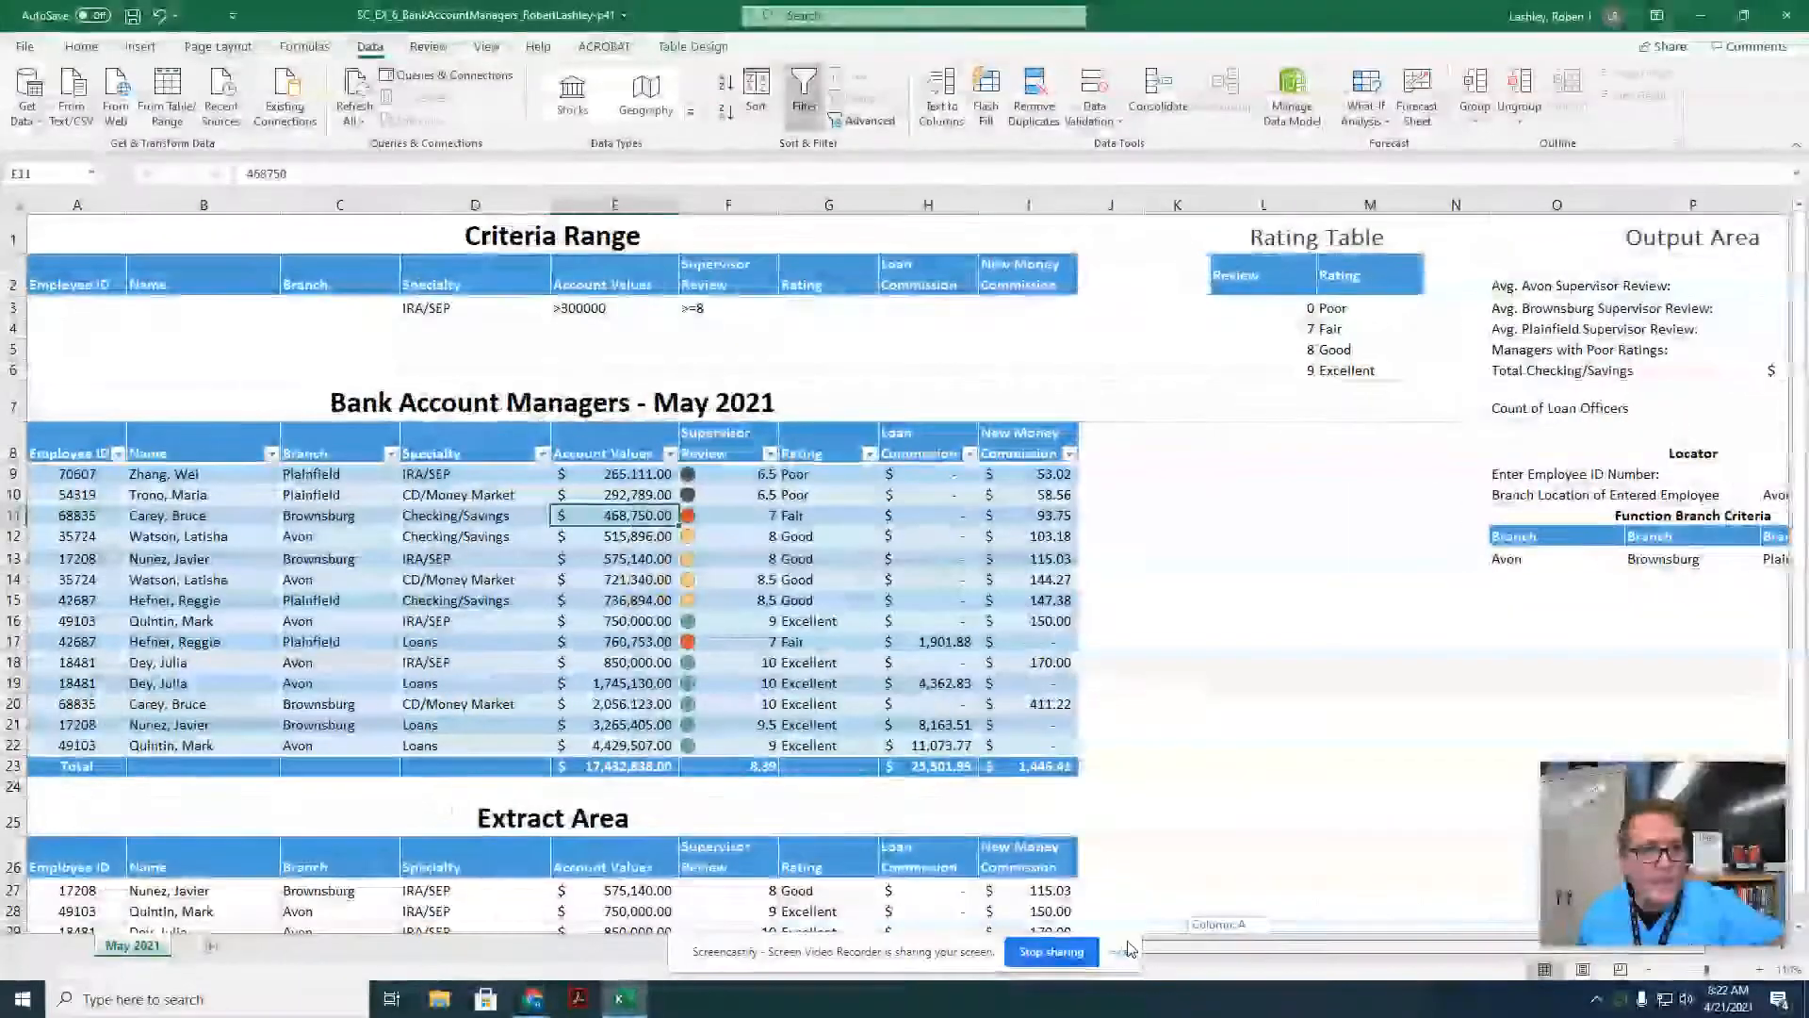
pyautogui.click(272, 454)
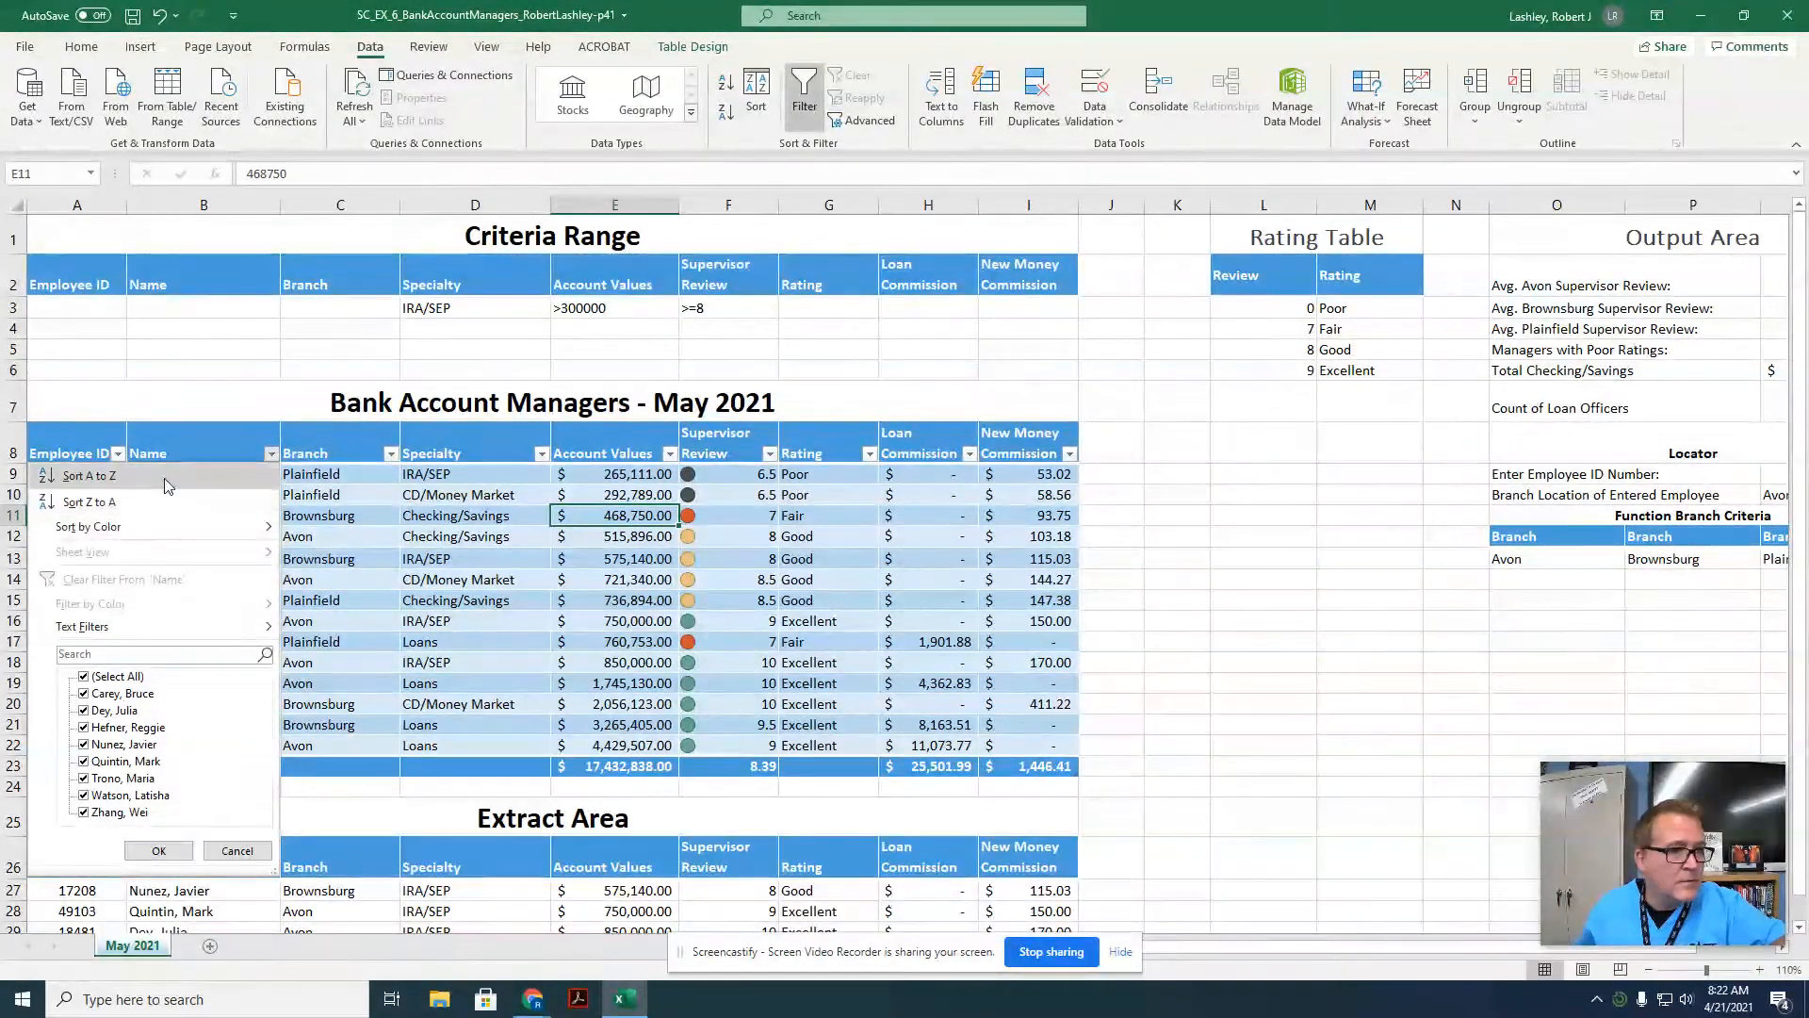
pyautogui.click(86, 475)
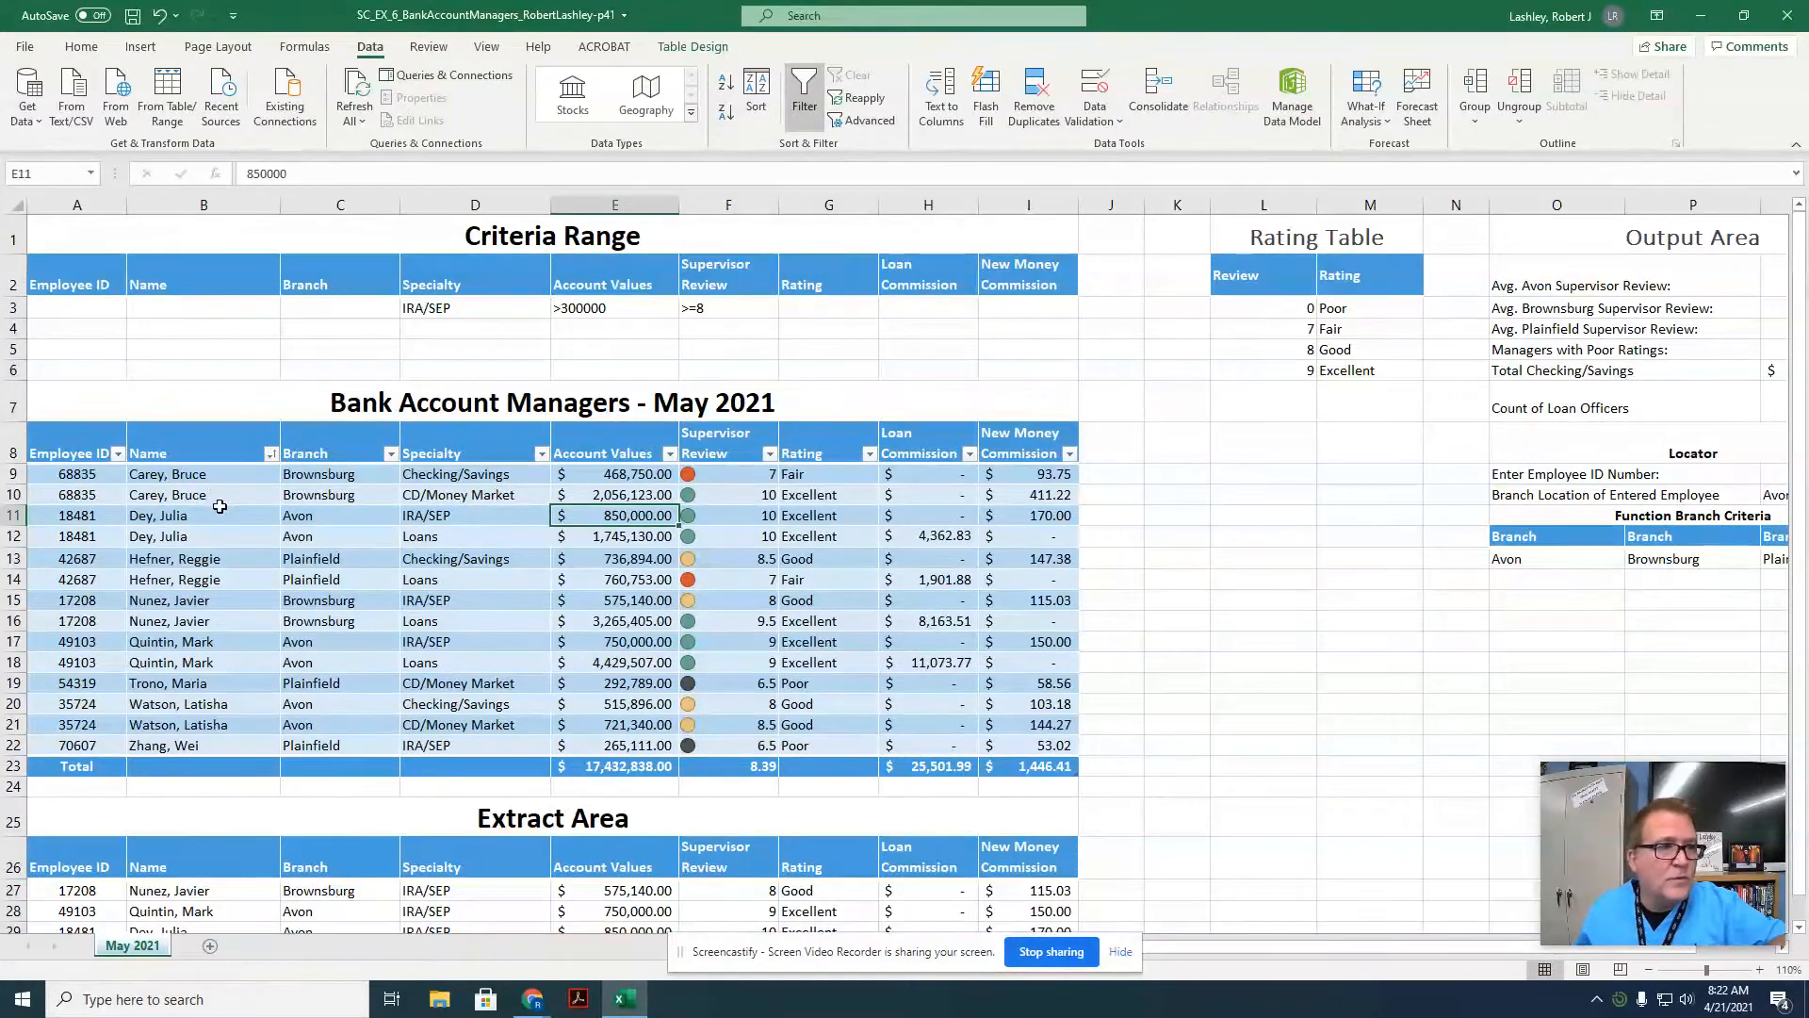
# Insert a Treemap chart from the Name through Account Values columns of the managers table, range B8:E22, leaving out the total row.
pyautogui.click(199, 446)
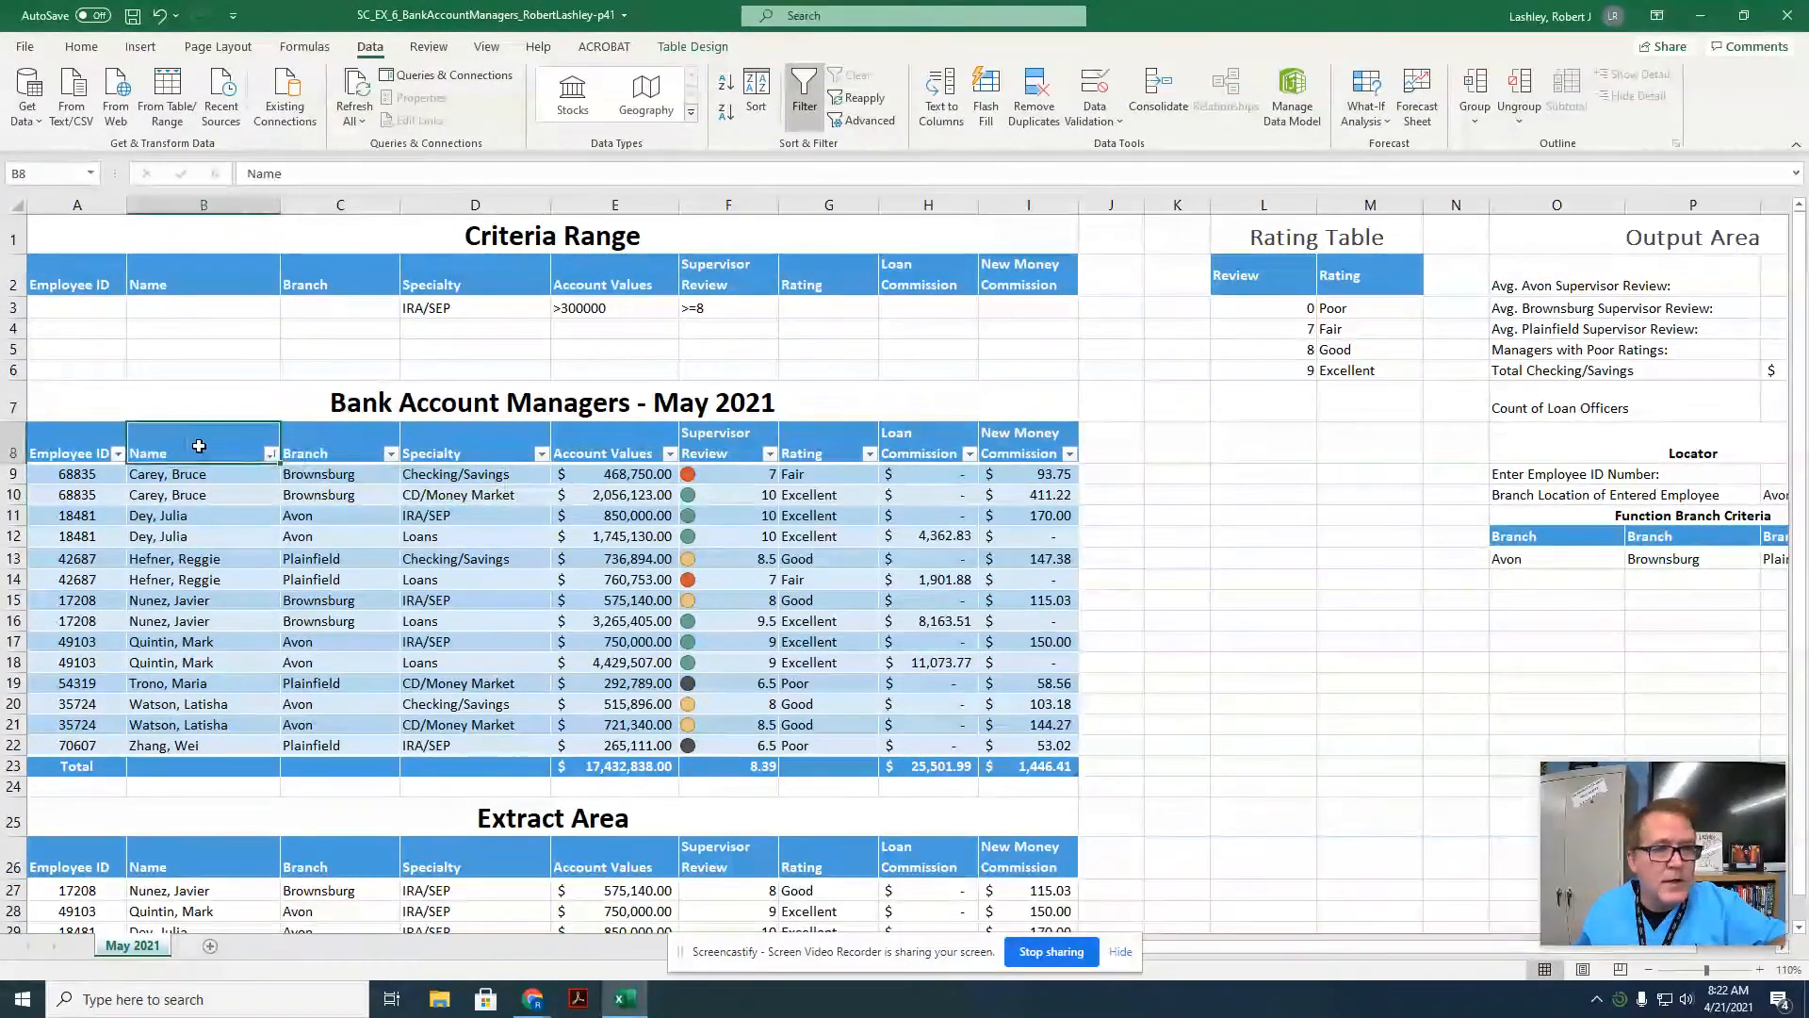
pyautogui.moveTo(199, 445); pyautogui.dragTo(638, 738)
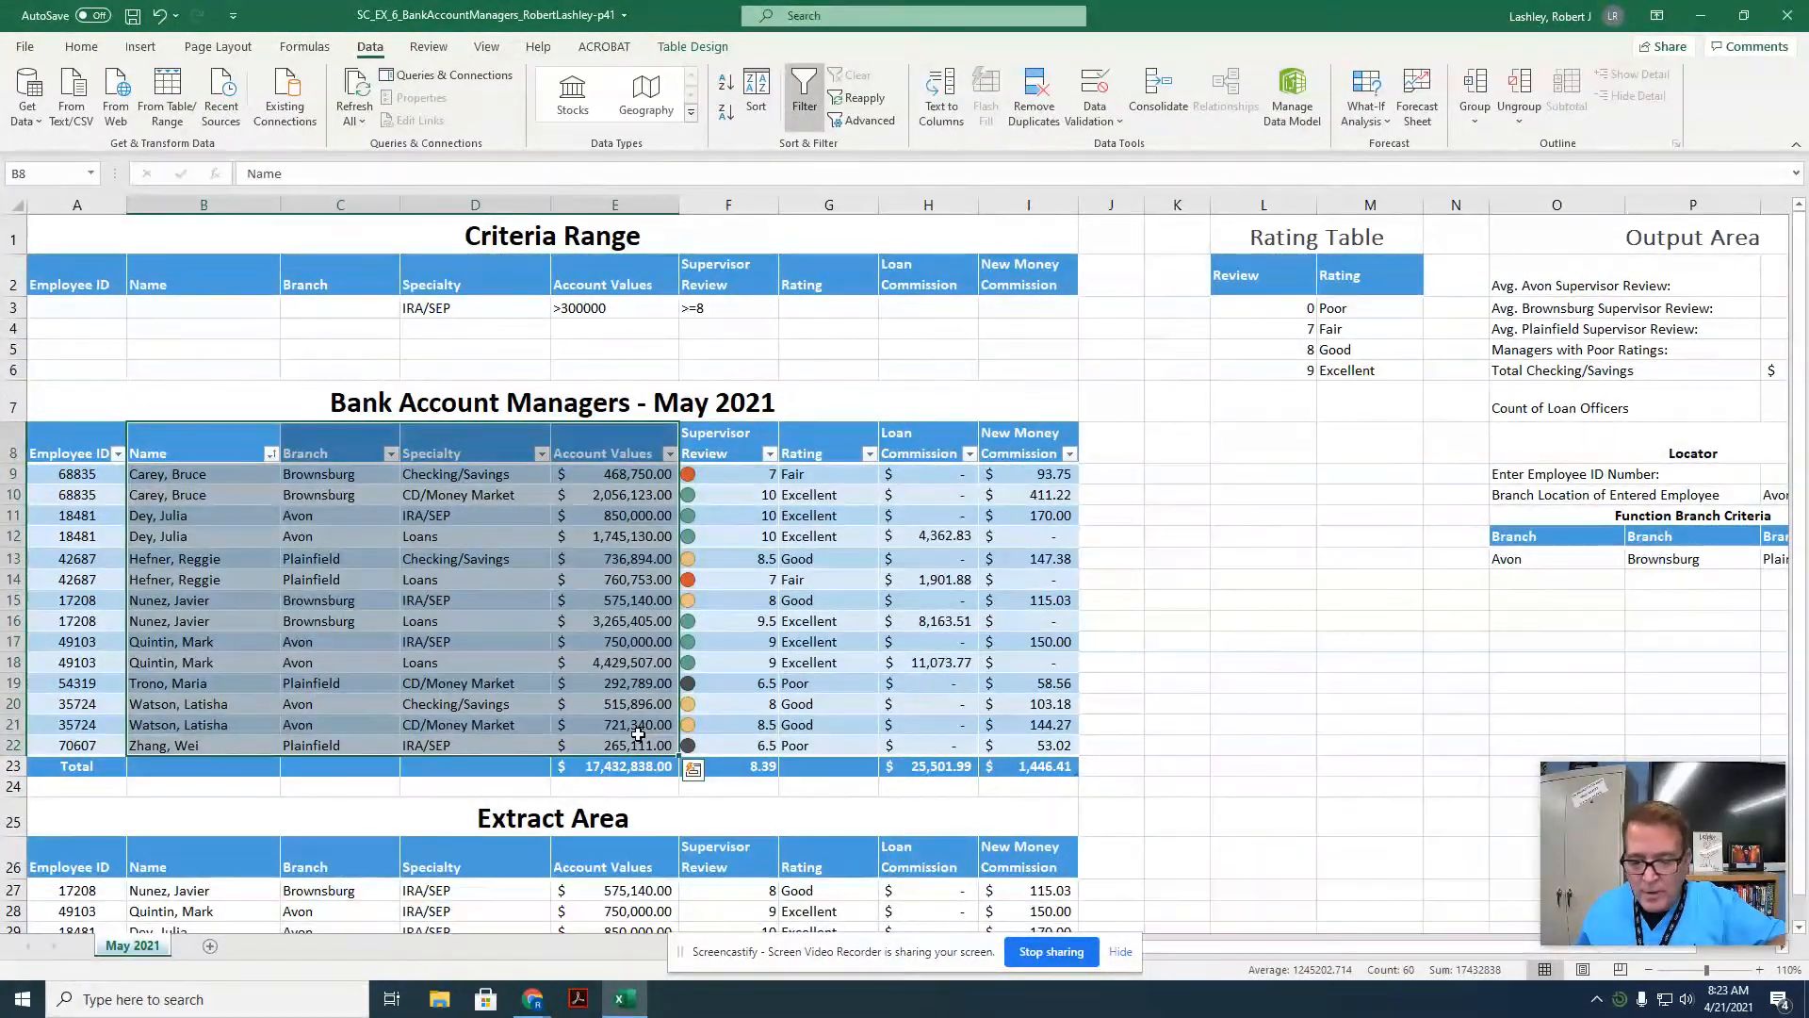
pyautogui.click(141, 49)
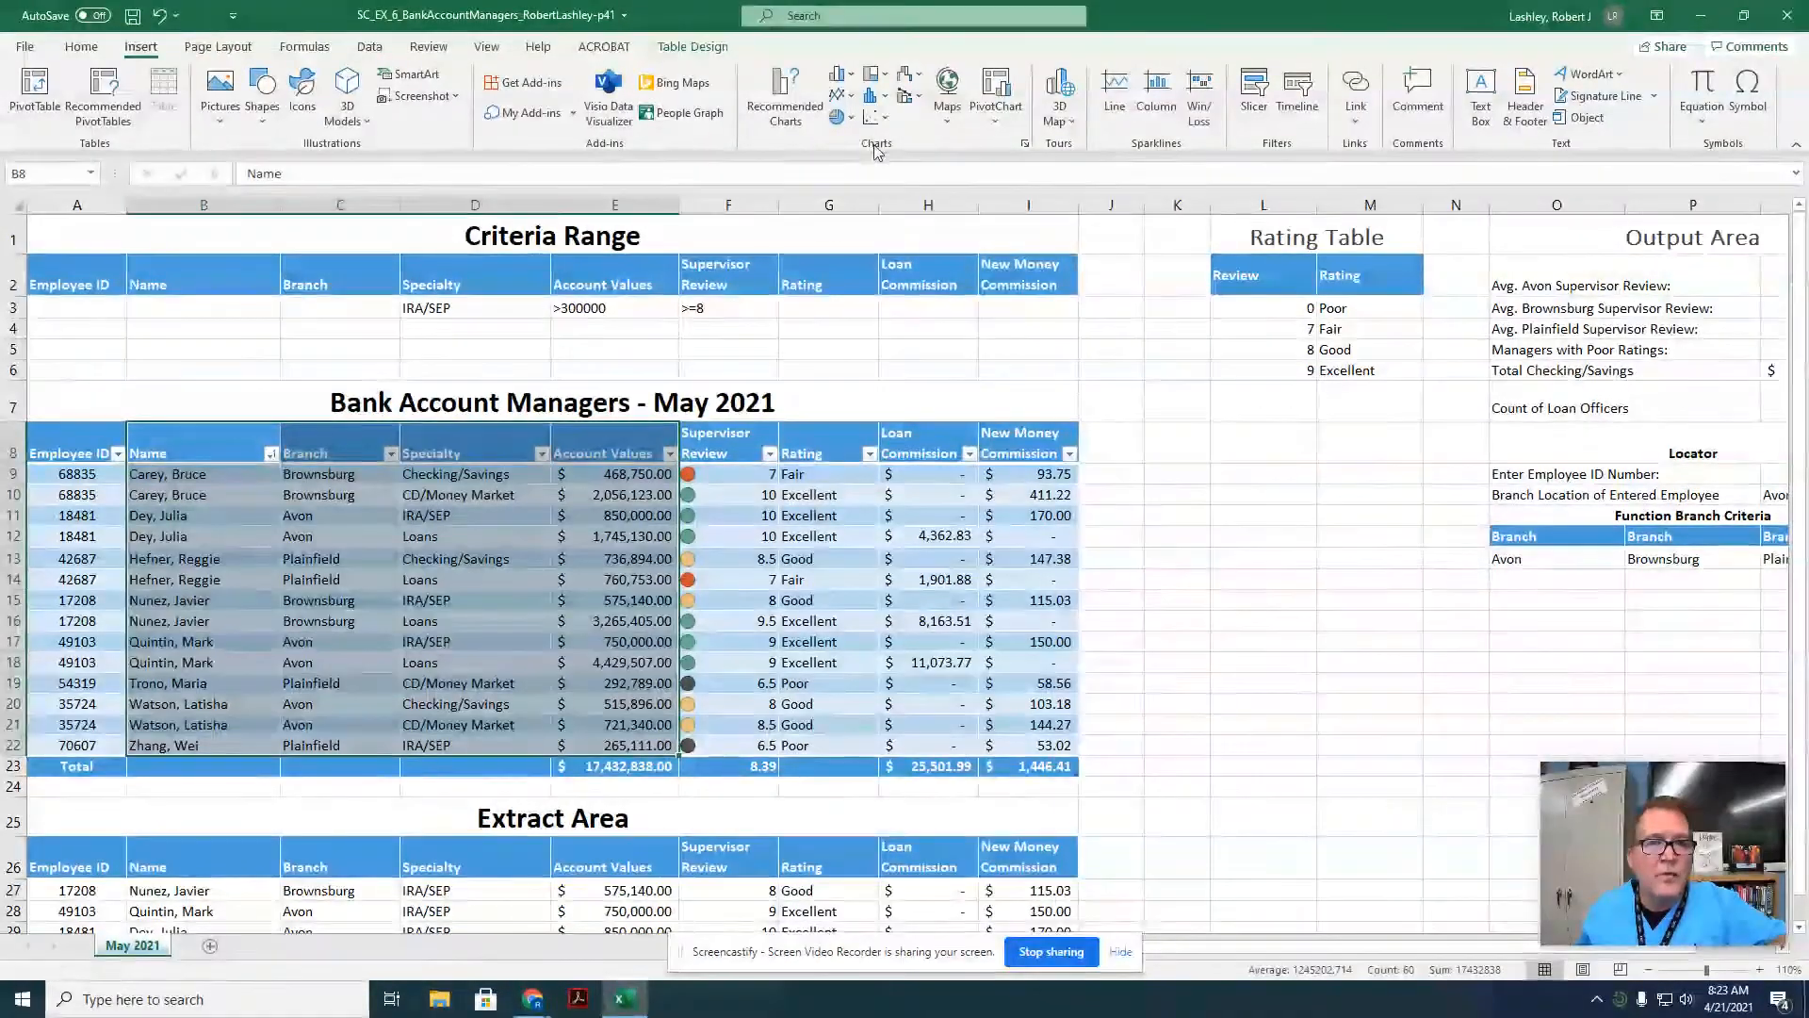
pyautogui.click(883, 78)
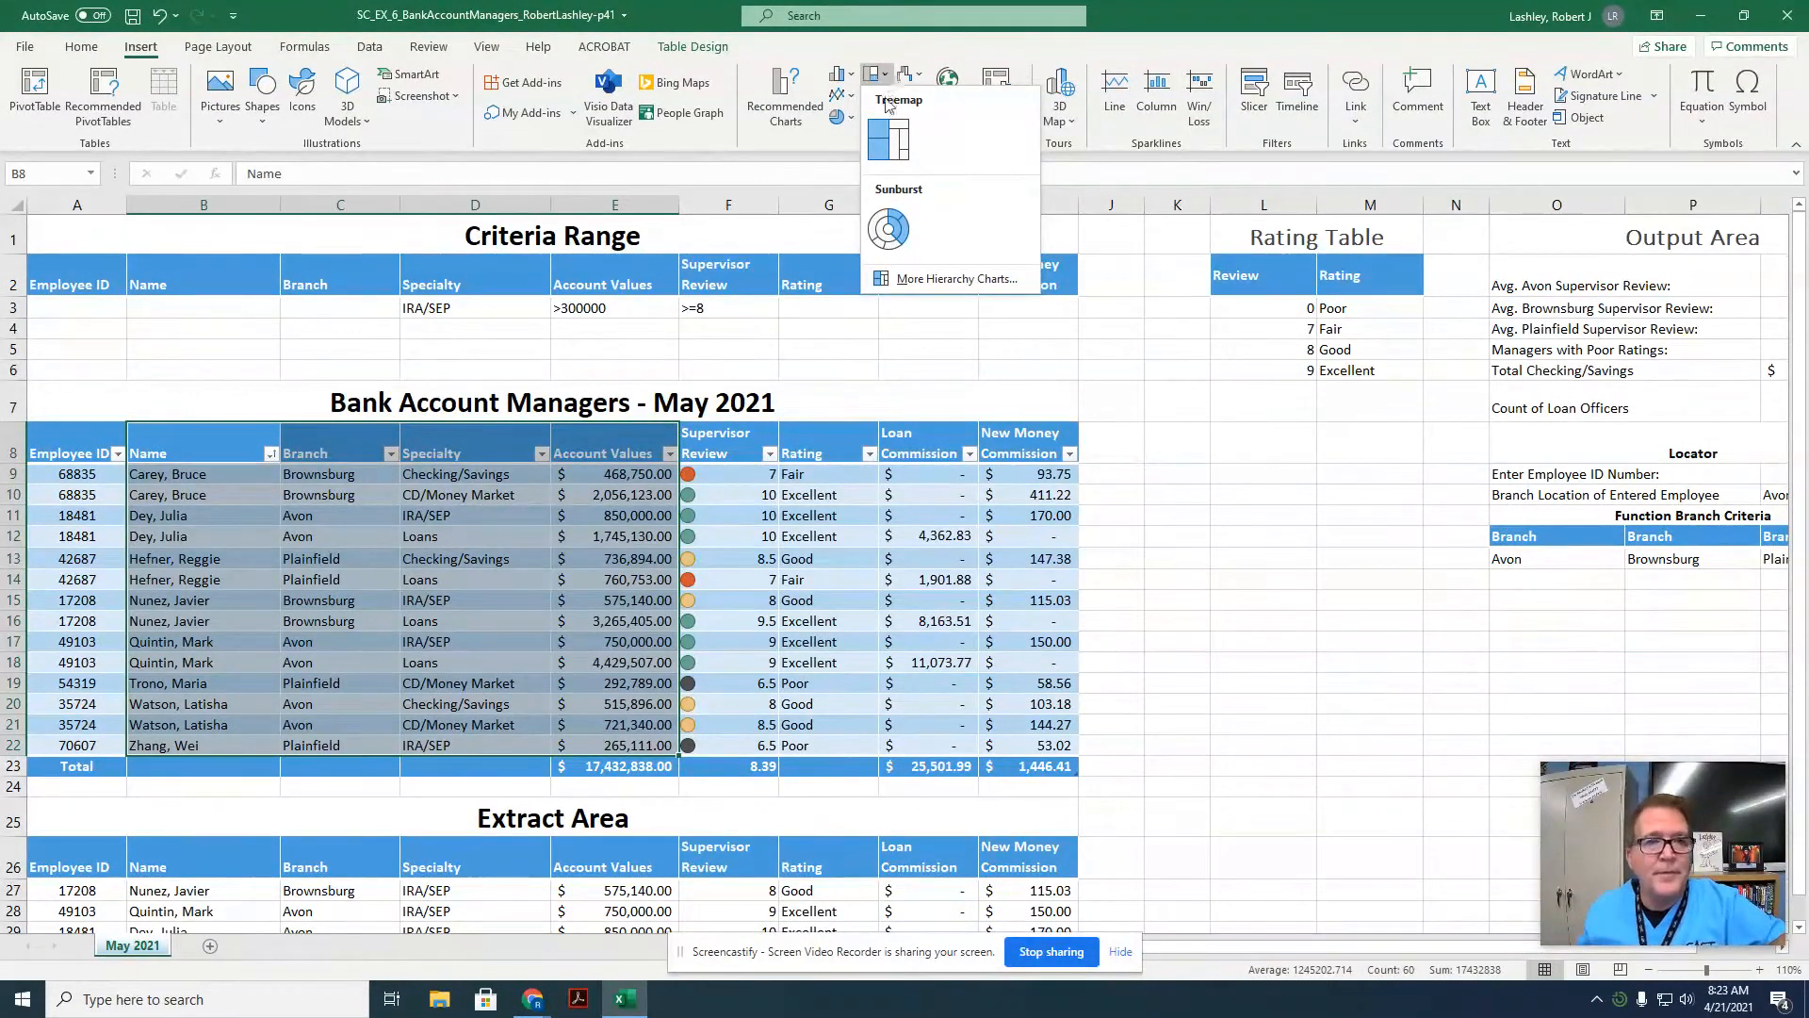
pyautogui.click(902, 136)
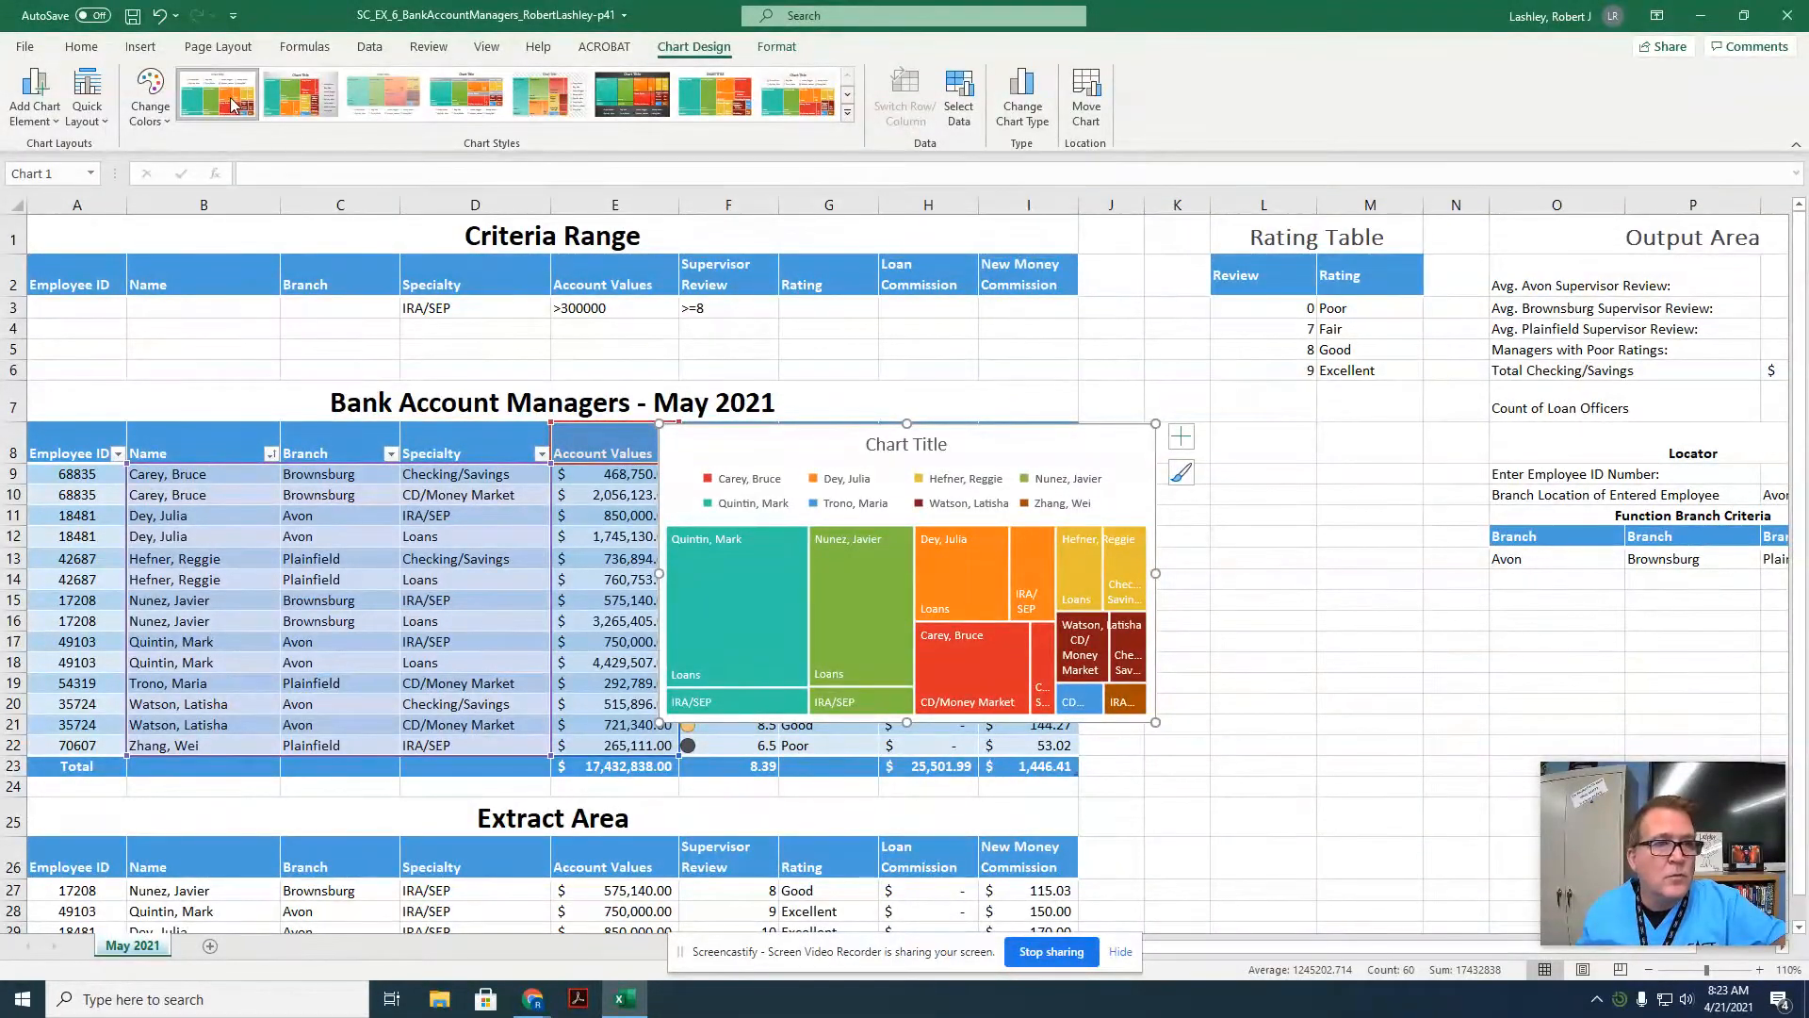
# Apply chart Style 6 to the treemap and remove its legend.
pyautogui.click(638, 105)
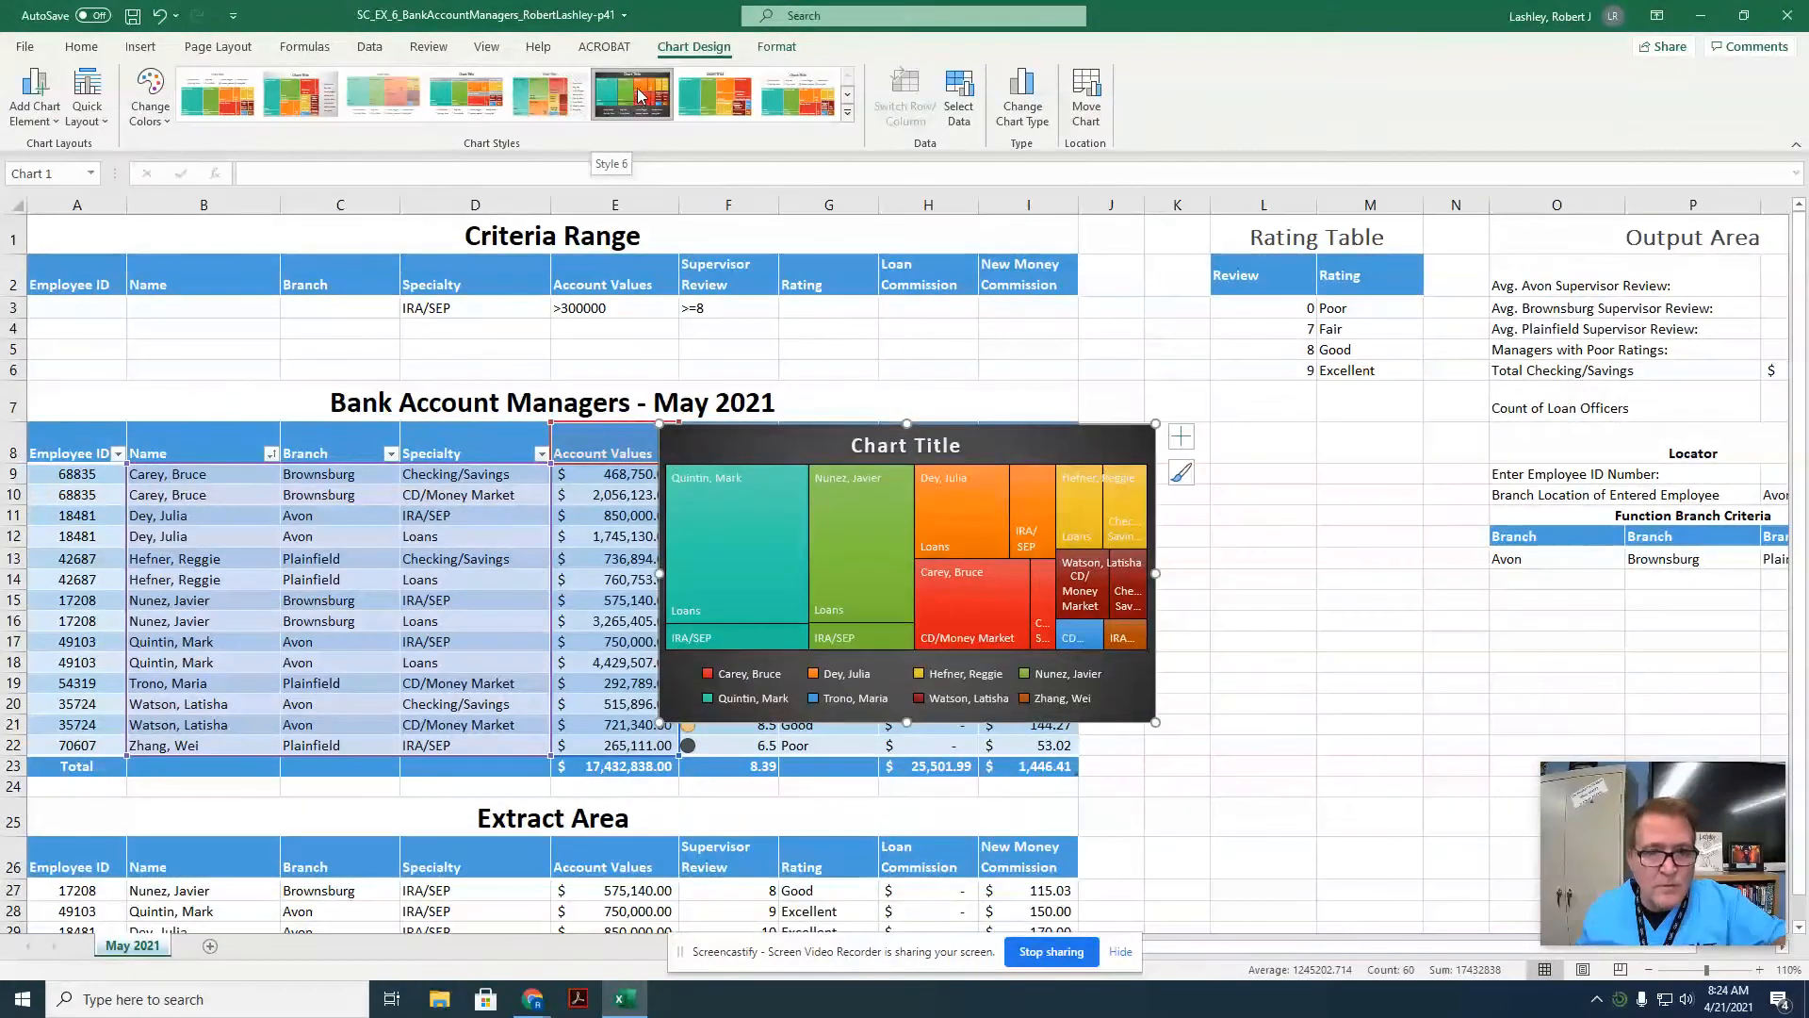
pyautogui.click(1183, 438)
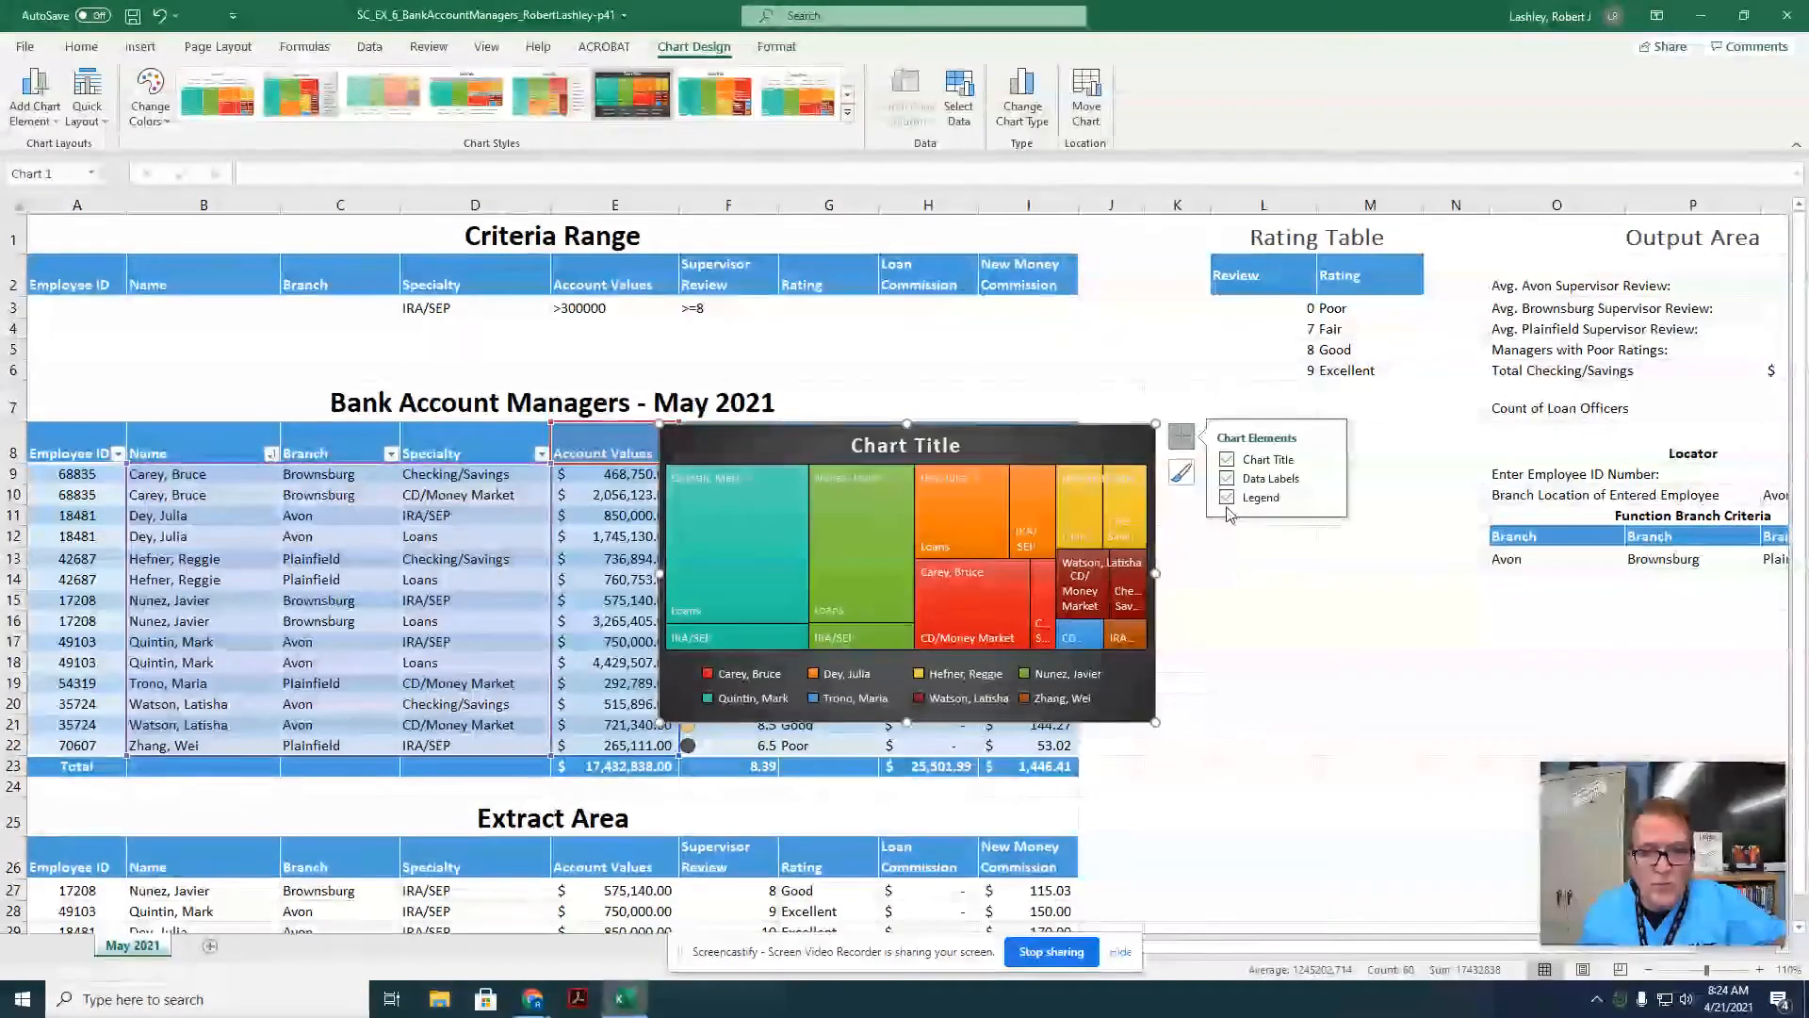
pyautogui.click(1227, 498)
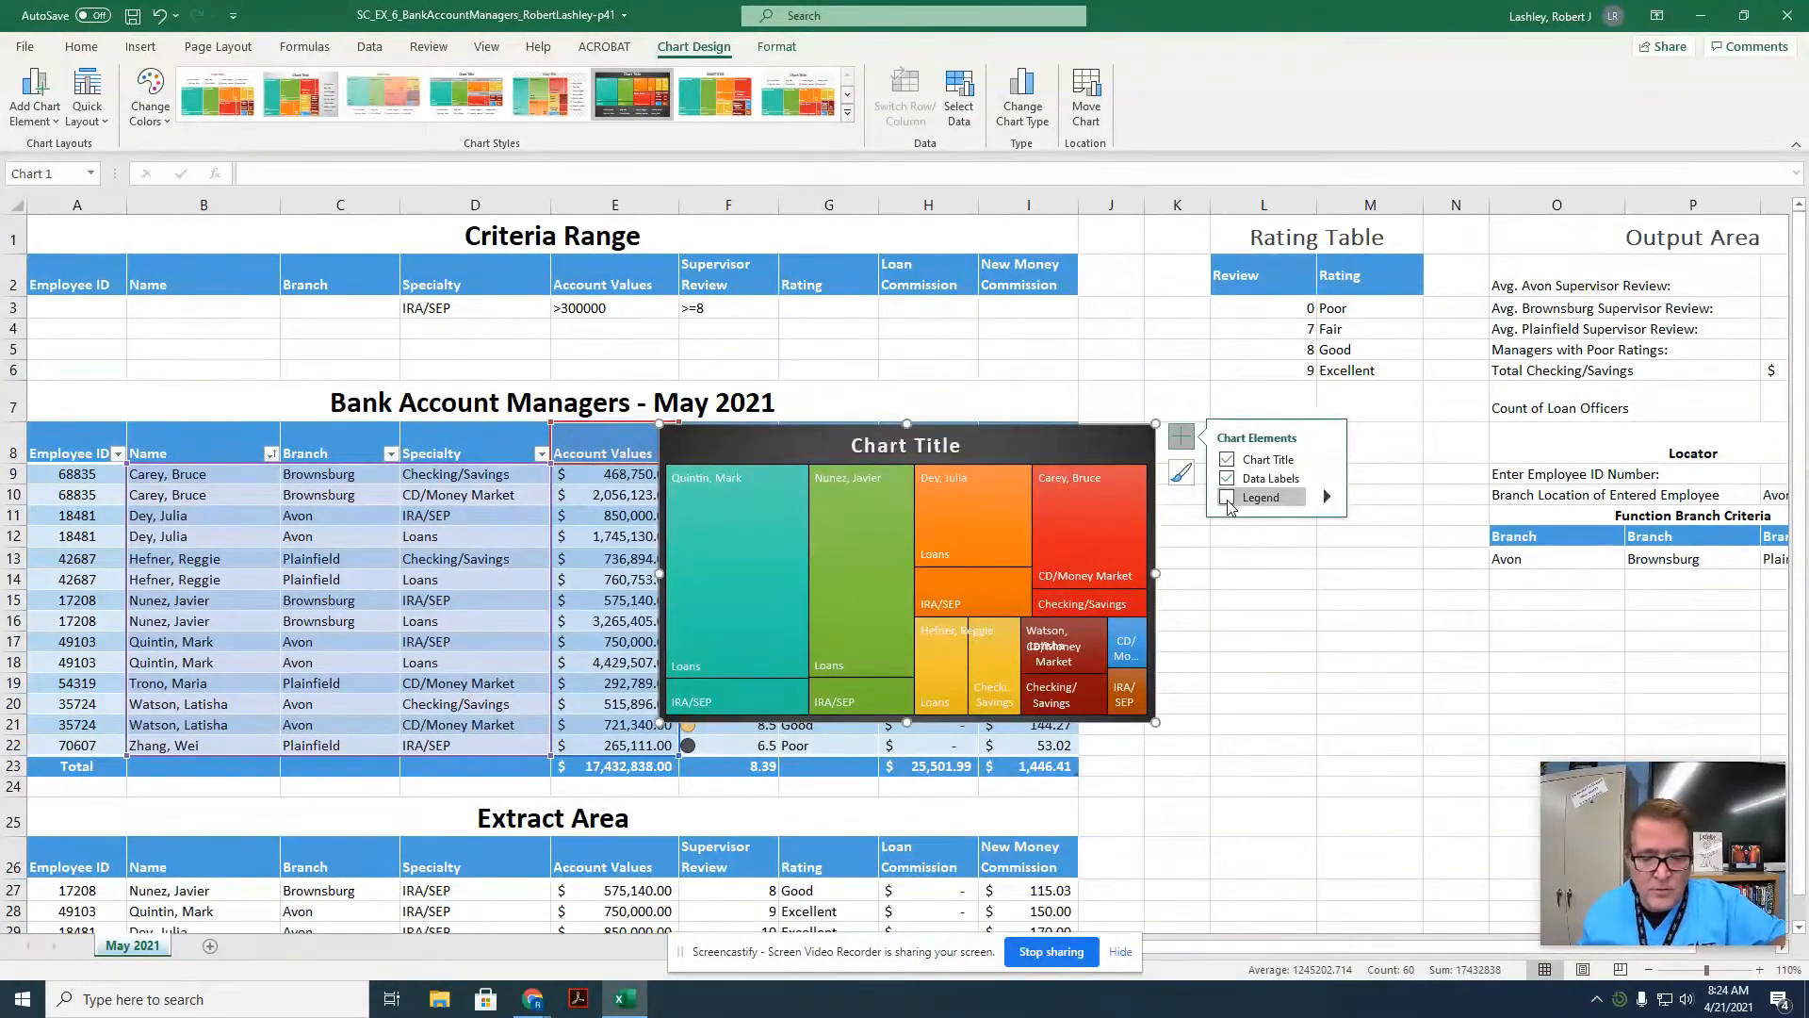
pyautogui.moveTo(763, 573)
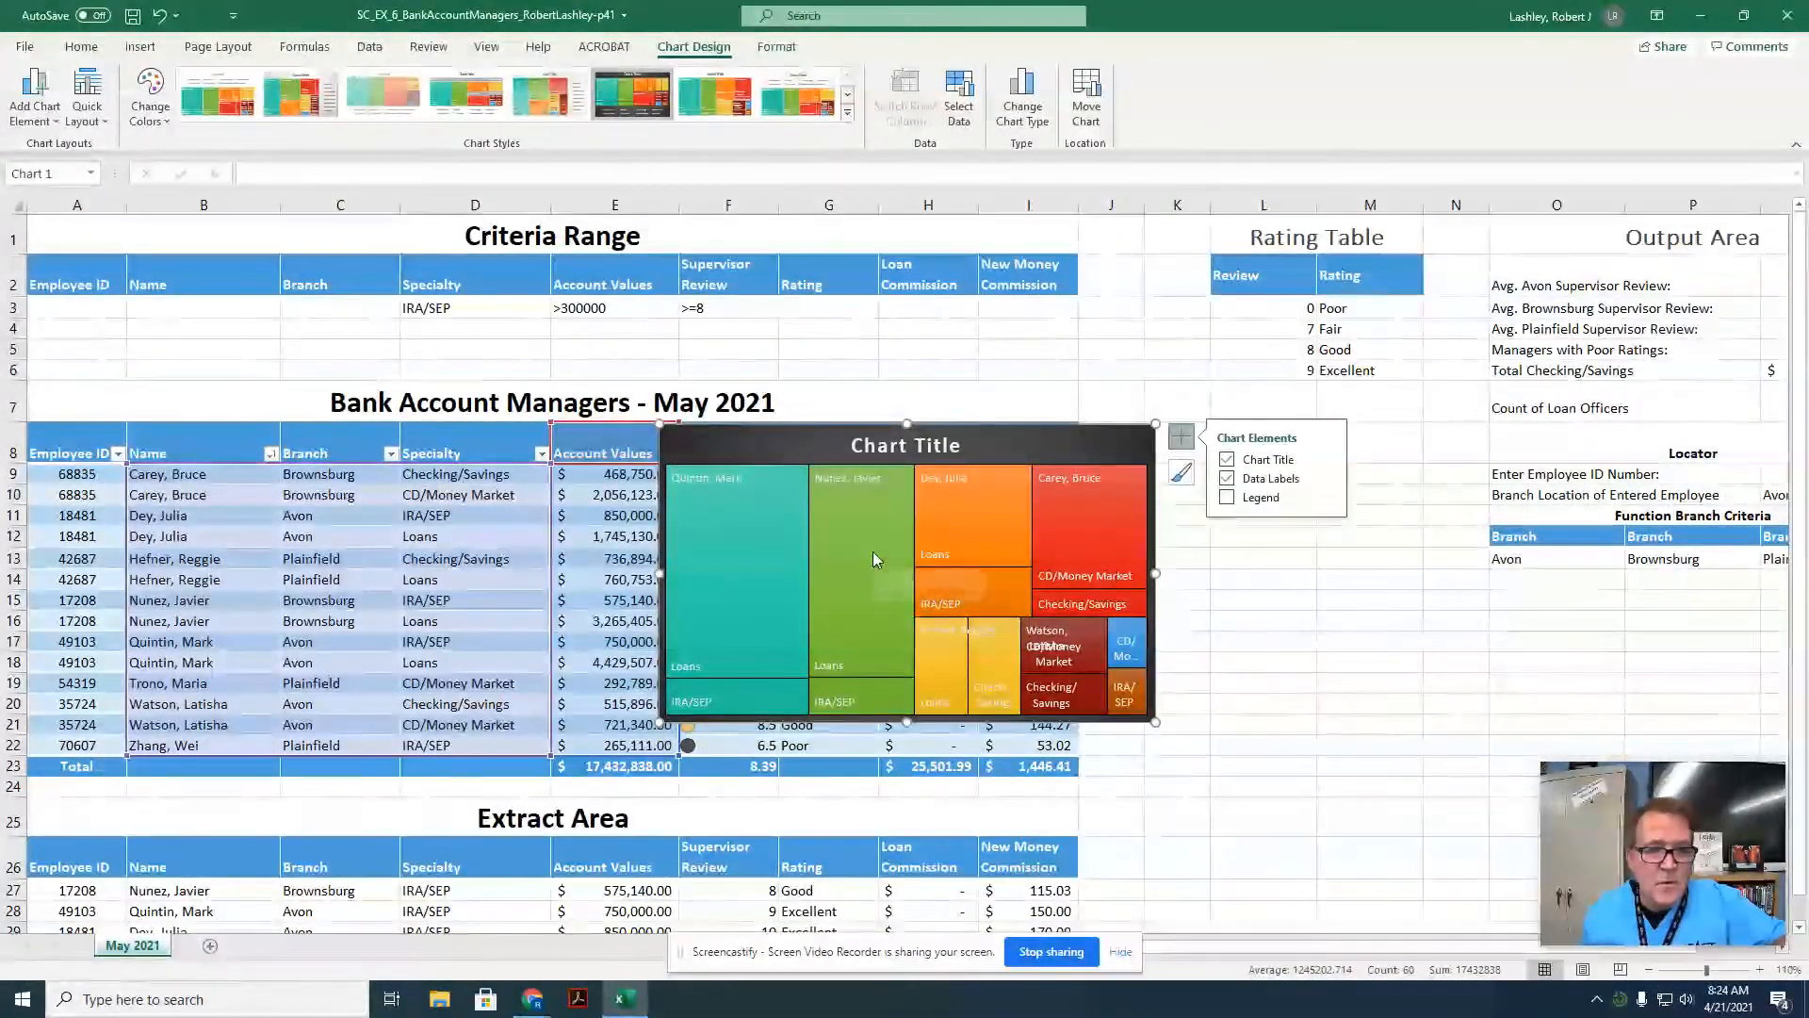
pyautogui.moveTo(873, 558)
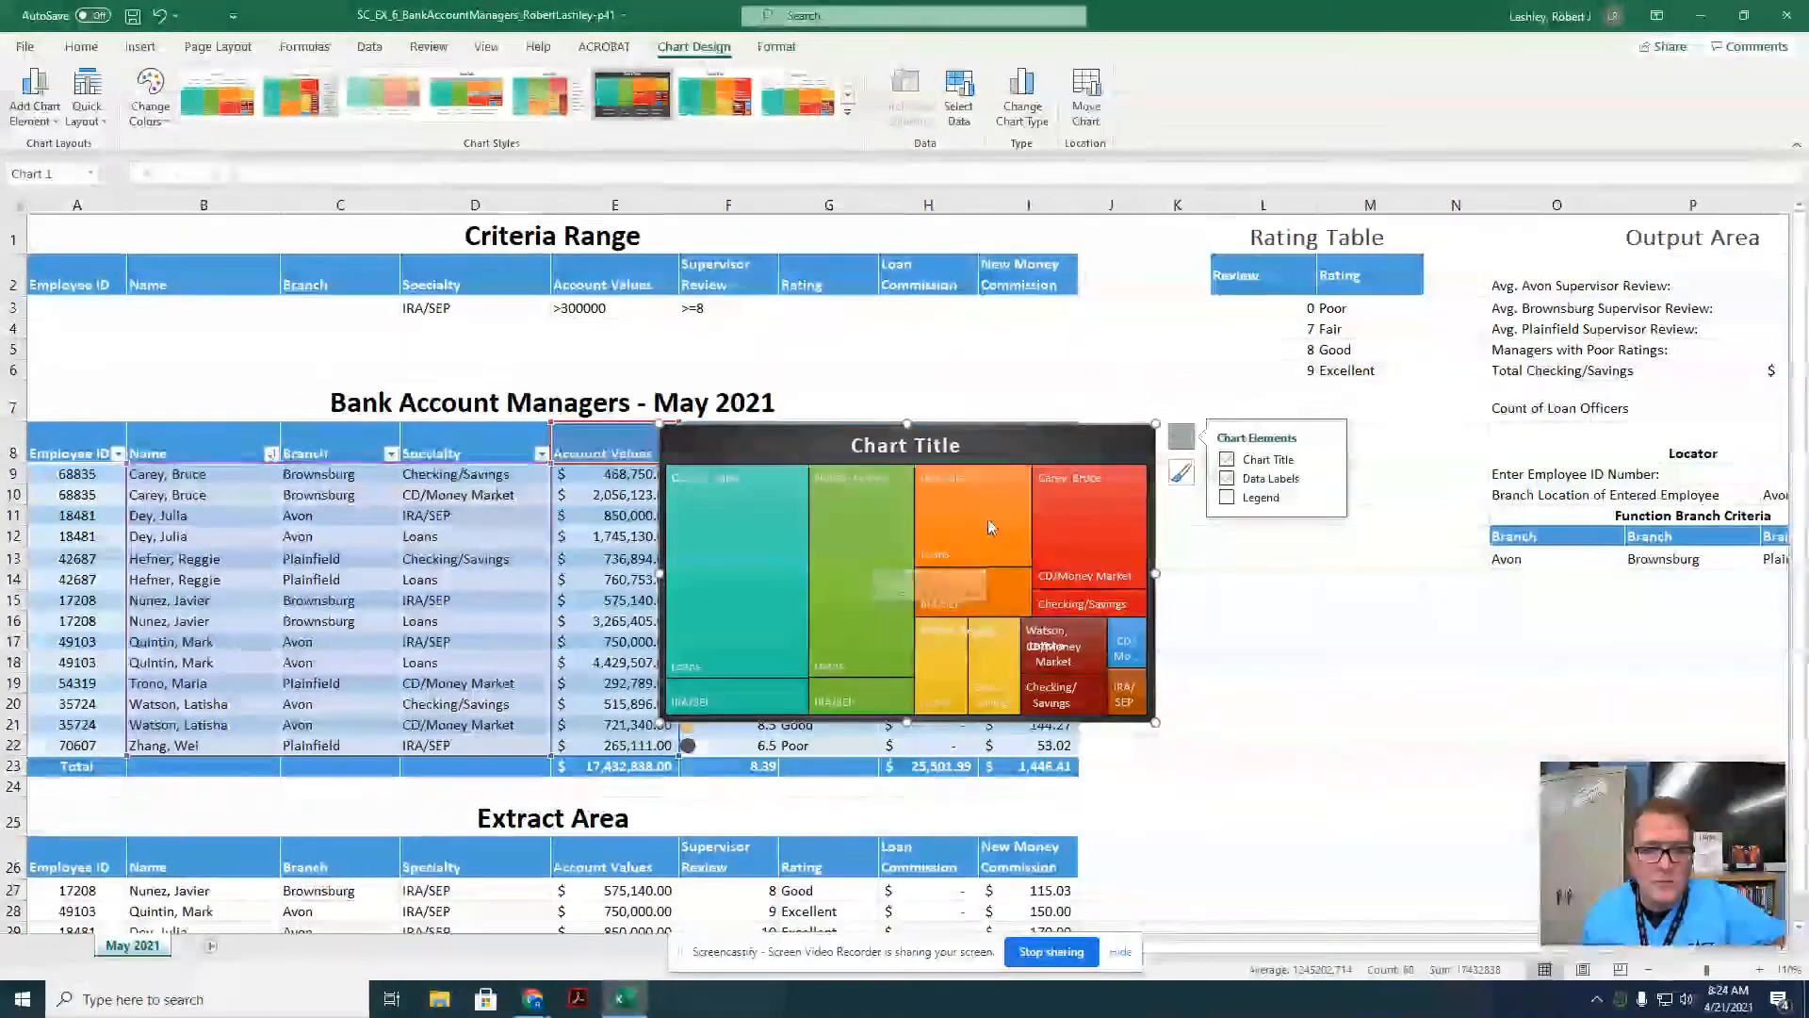
pyautogui.moveTo(989, 526)
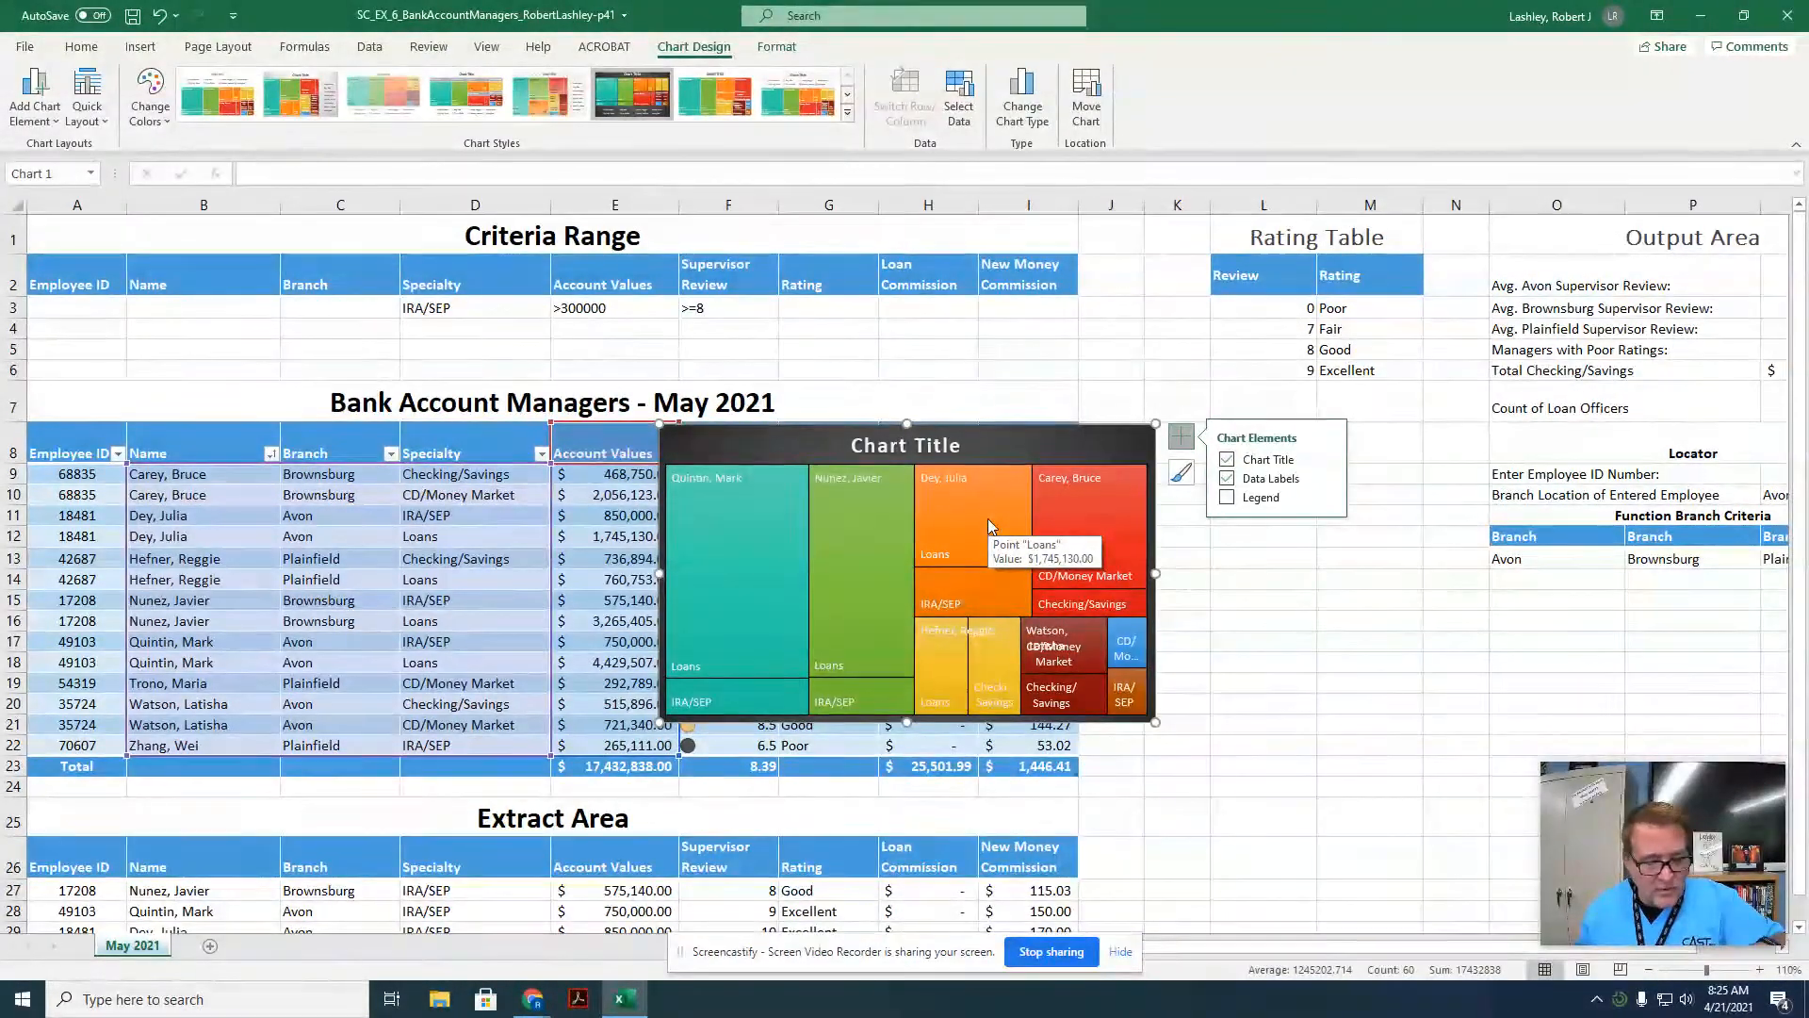
# Move the treemap to a new chart sheet named Managers Treemap.
pyautogui.click(1089, 94)
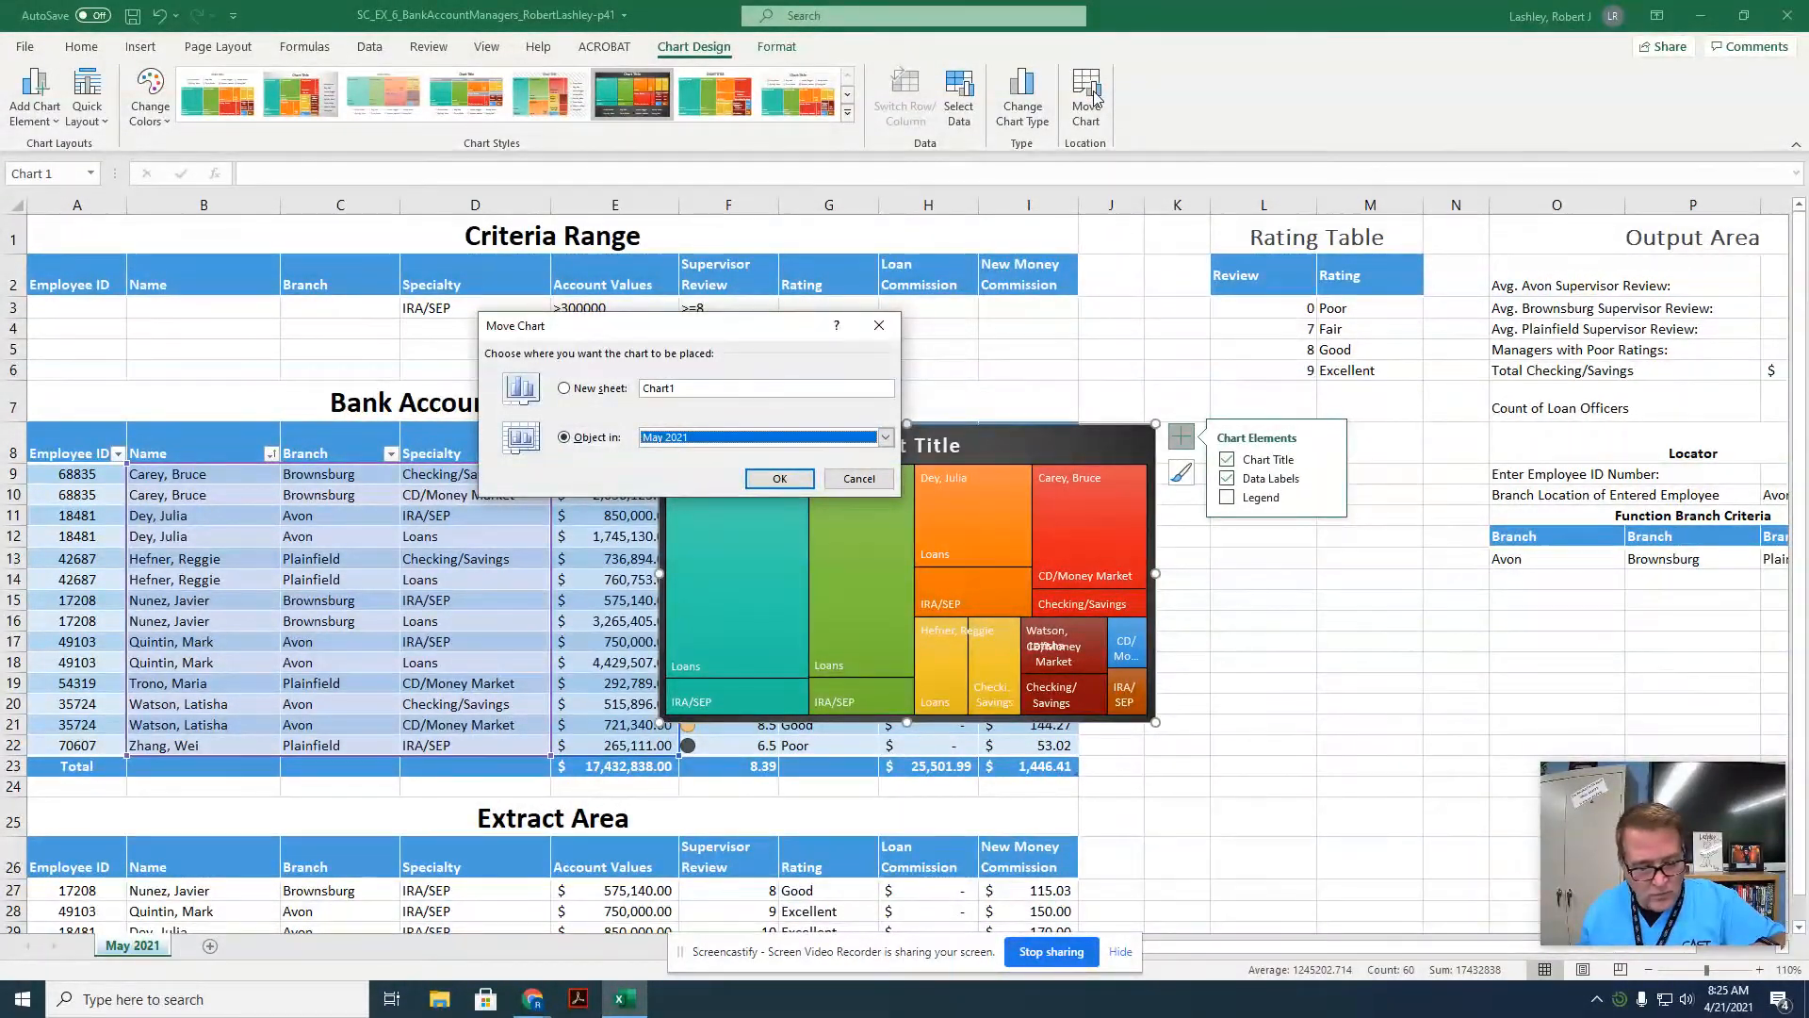
pyautogui.click(580, 399)
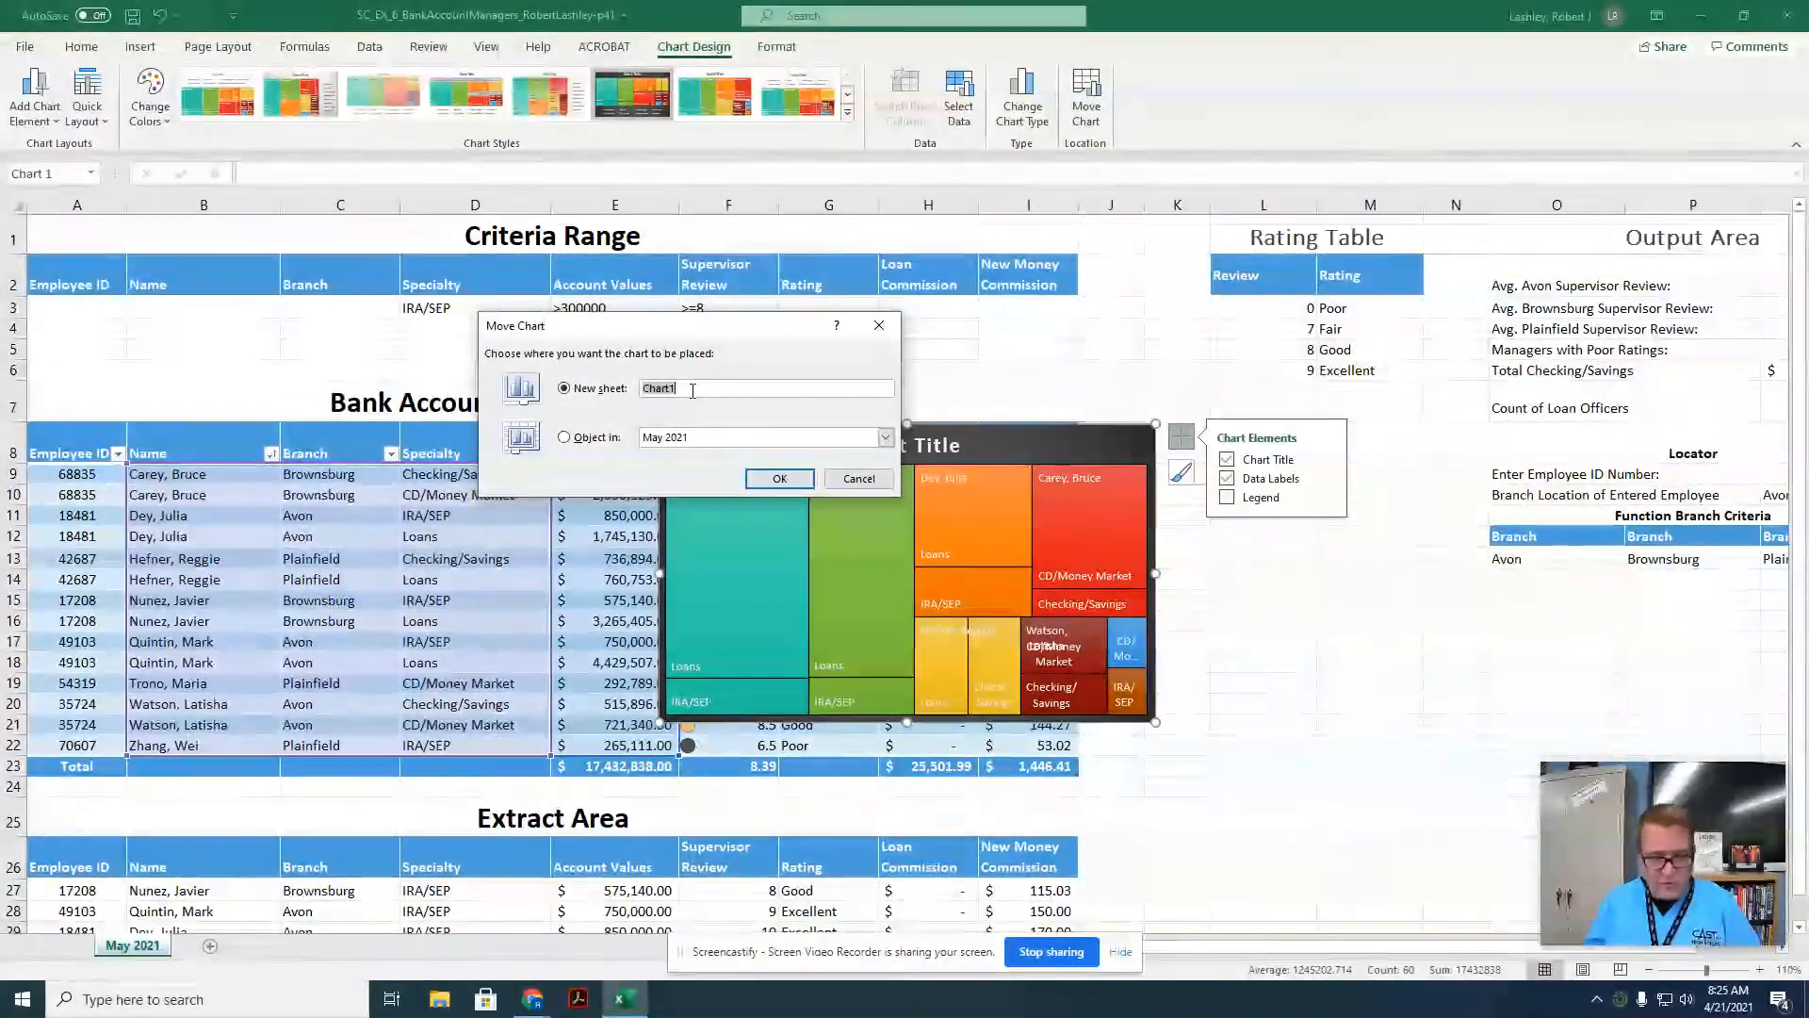
pyautogui.write('Managers')
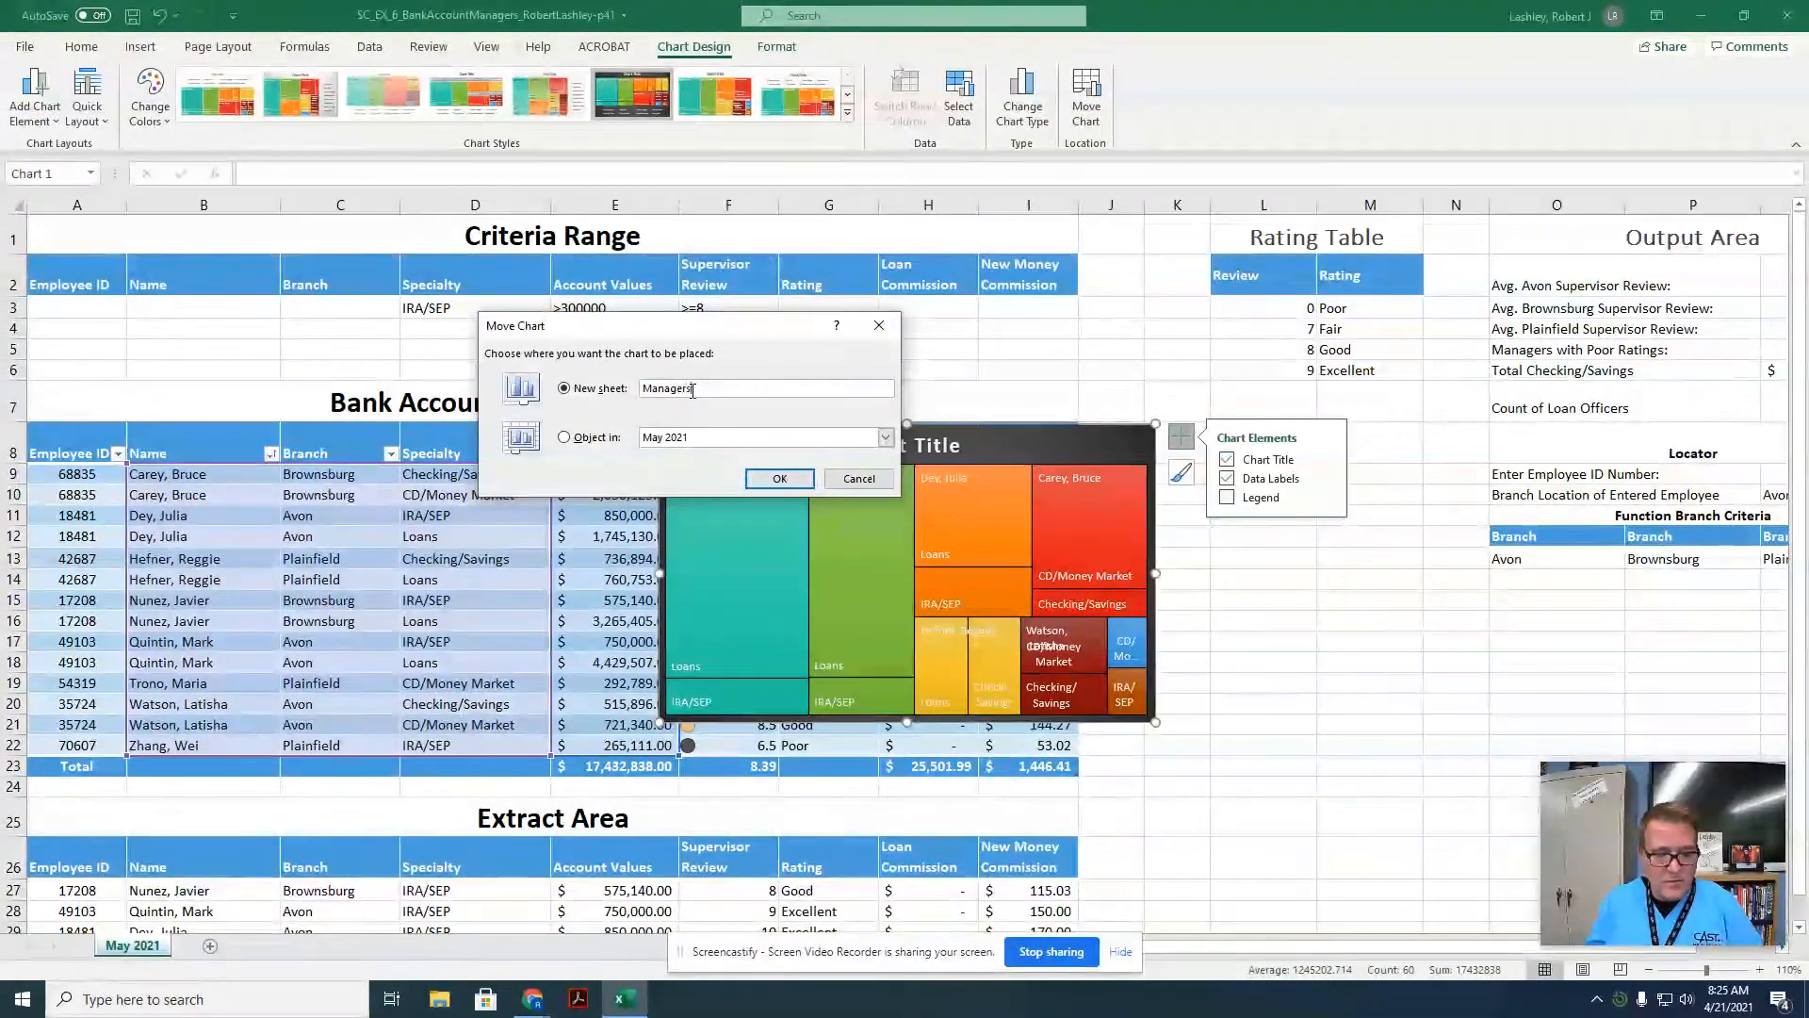
pyautogui.write(' Treemap')
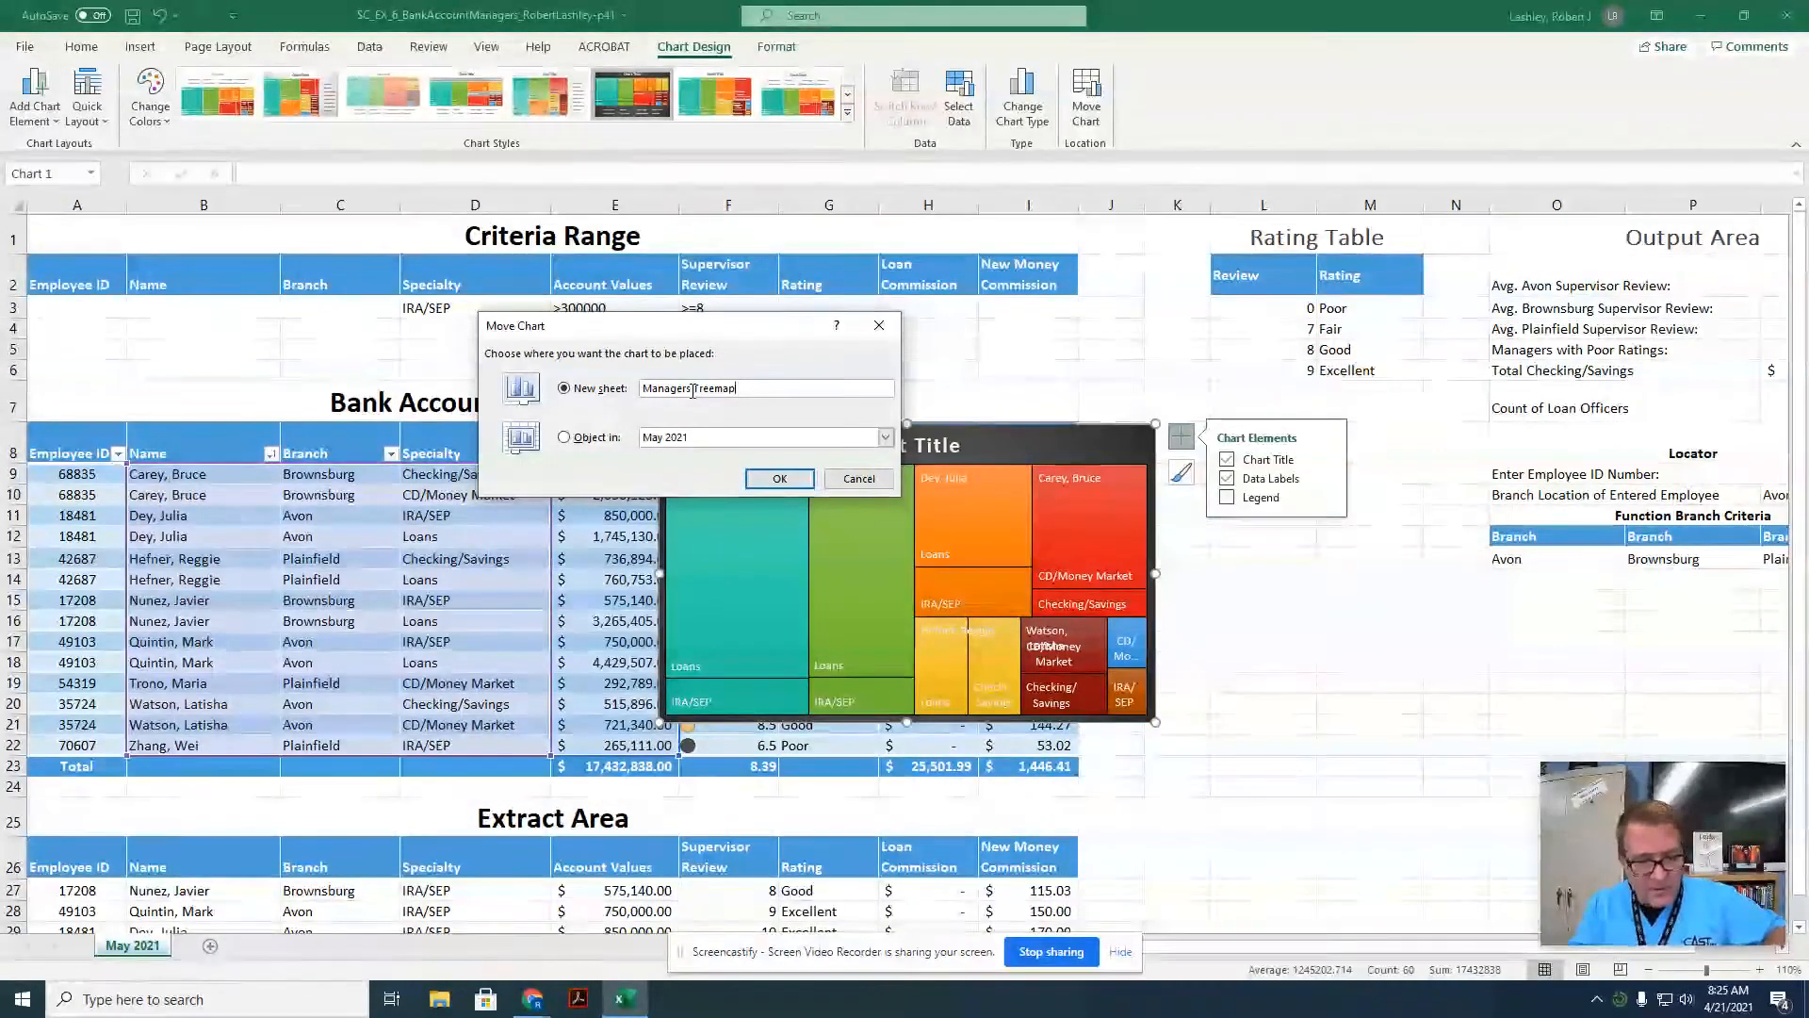
pyautogui.click(772, 479)
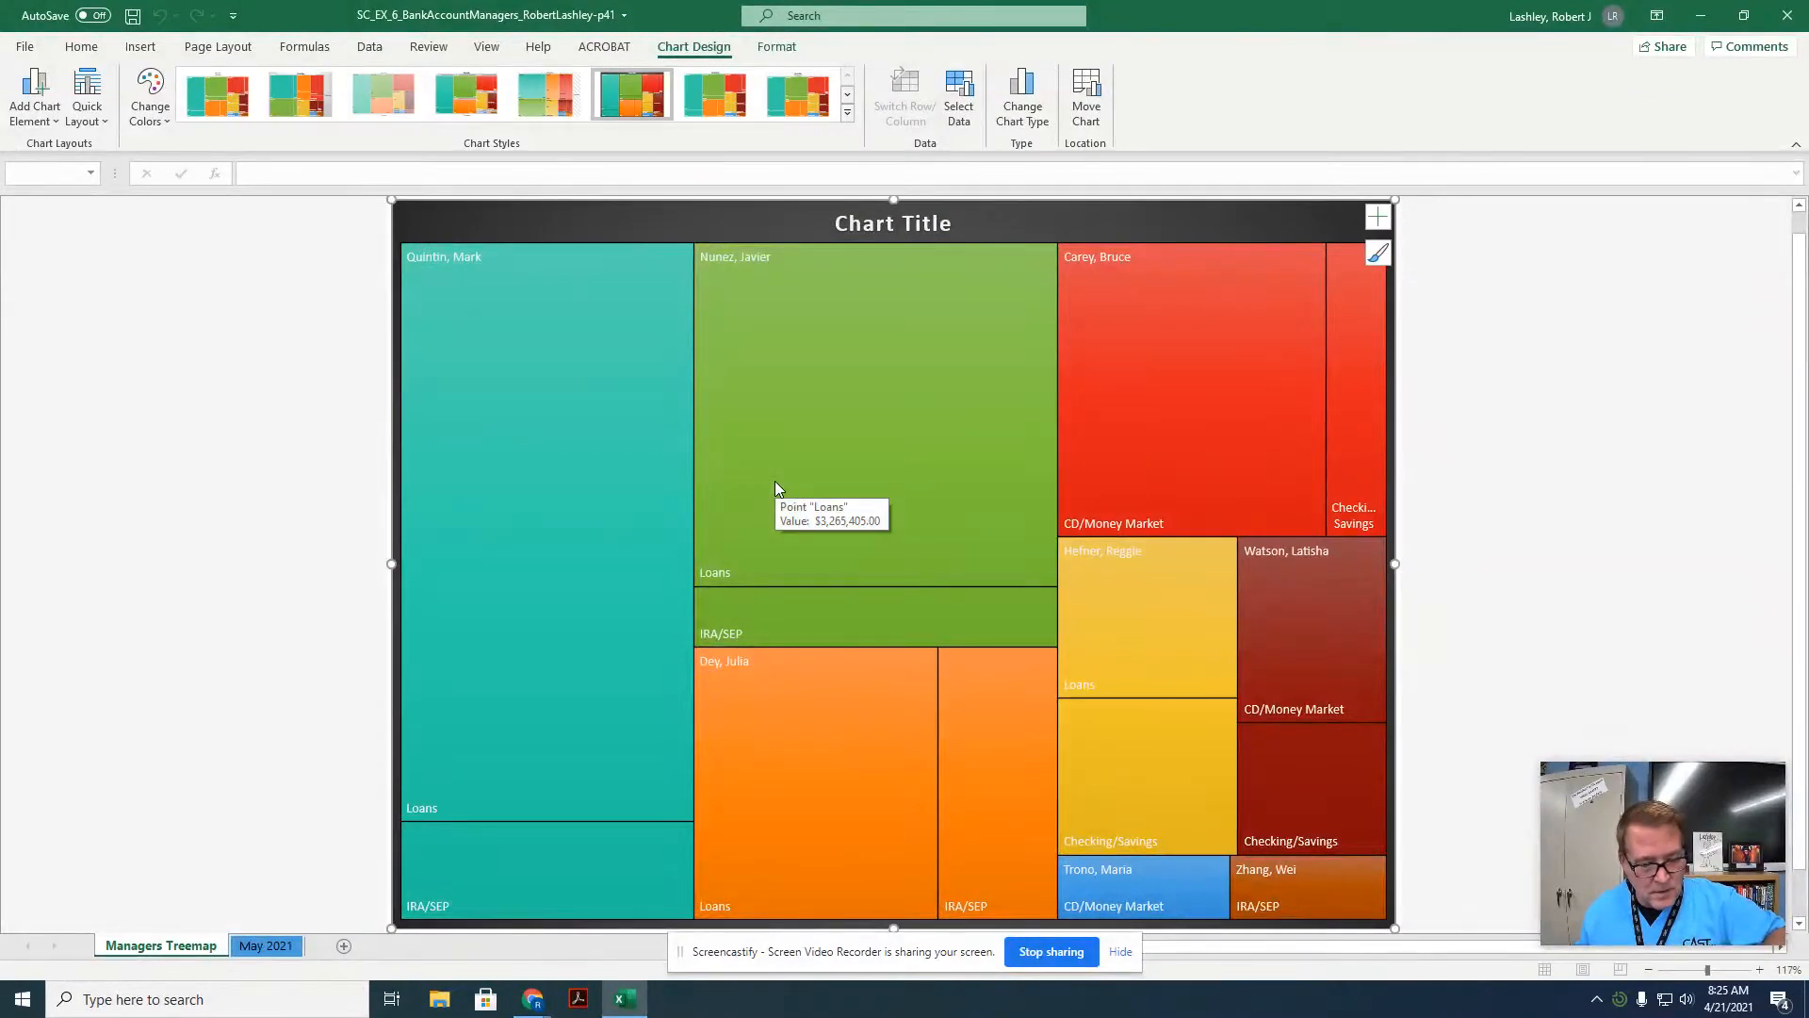
# Set the font size of the treemap's chart title to 24.
pyautogui.rightClick(880, 224)
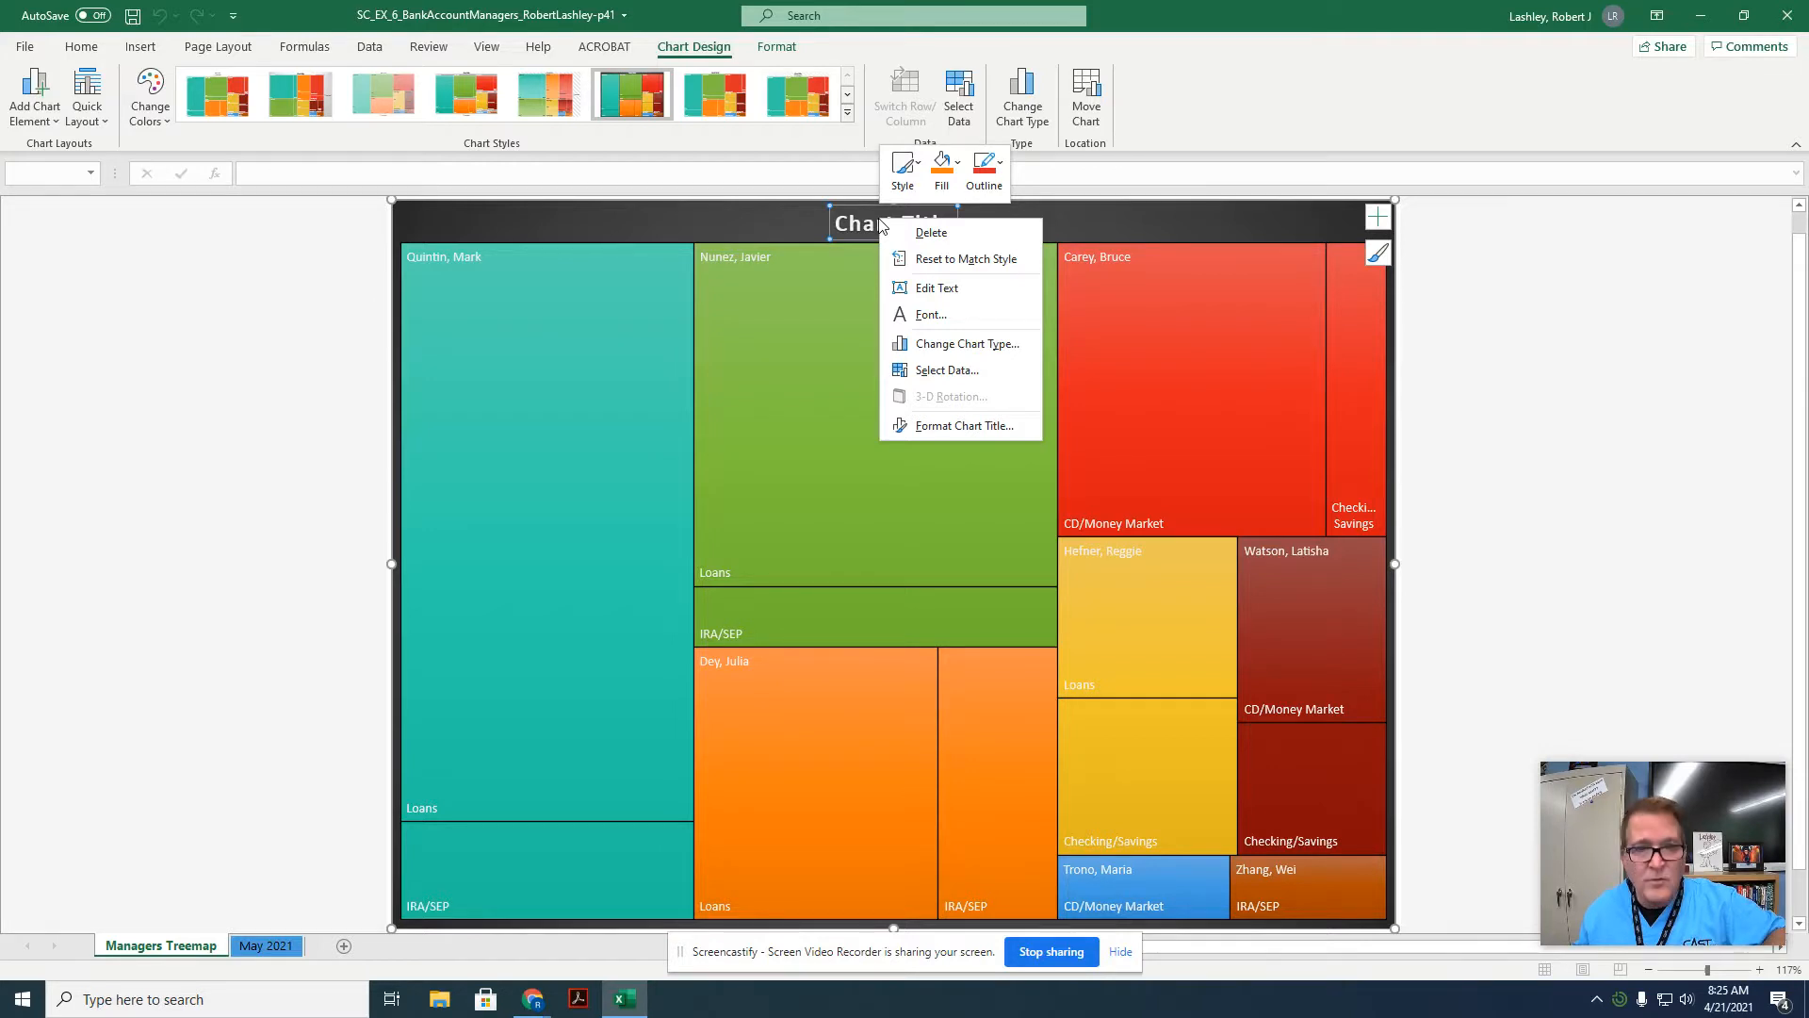
pyautogui.click(946, 312)
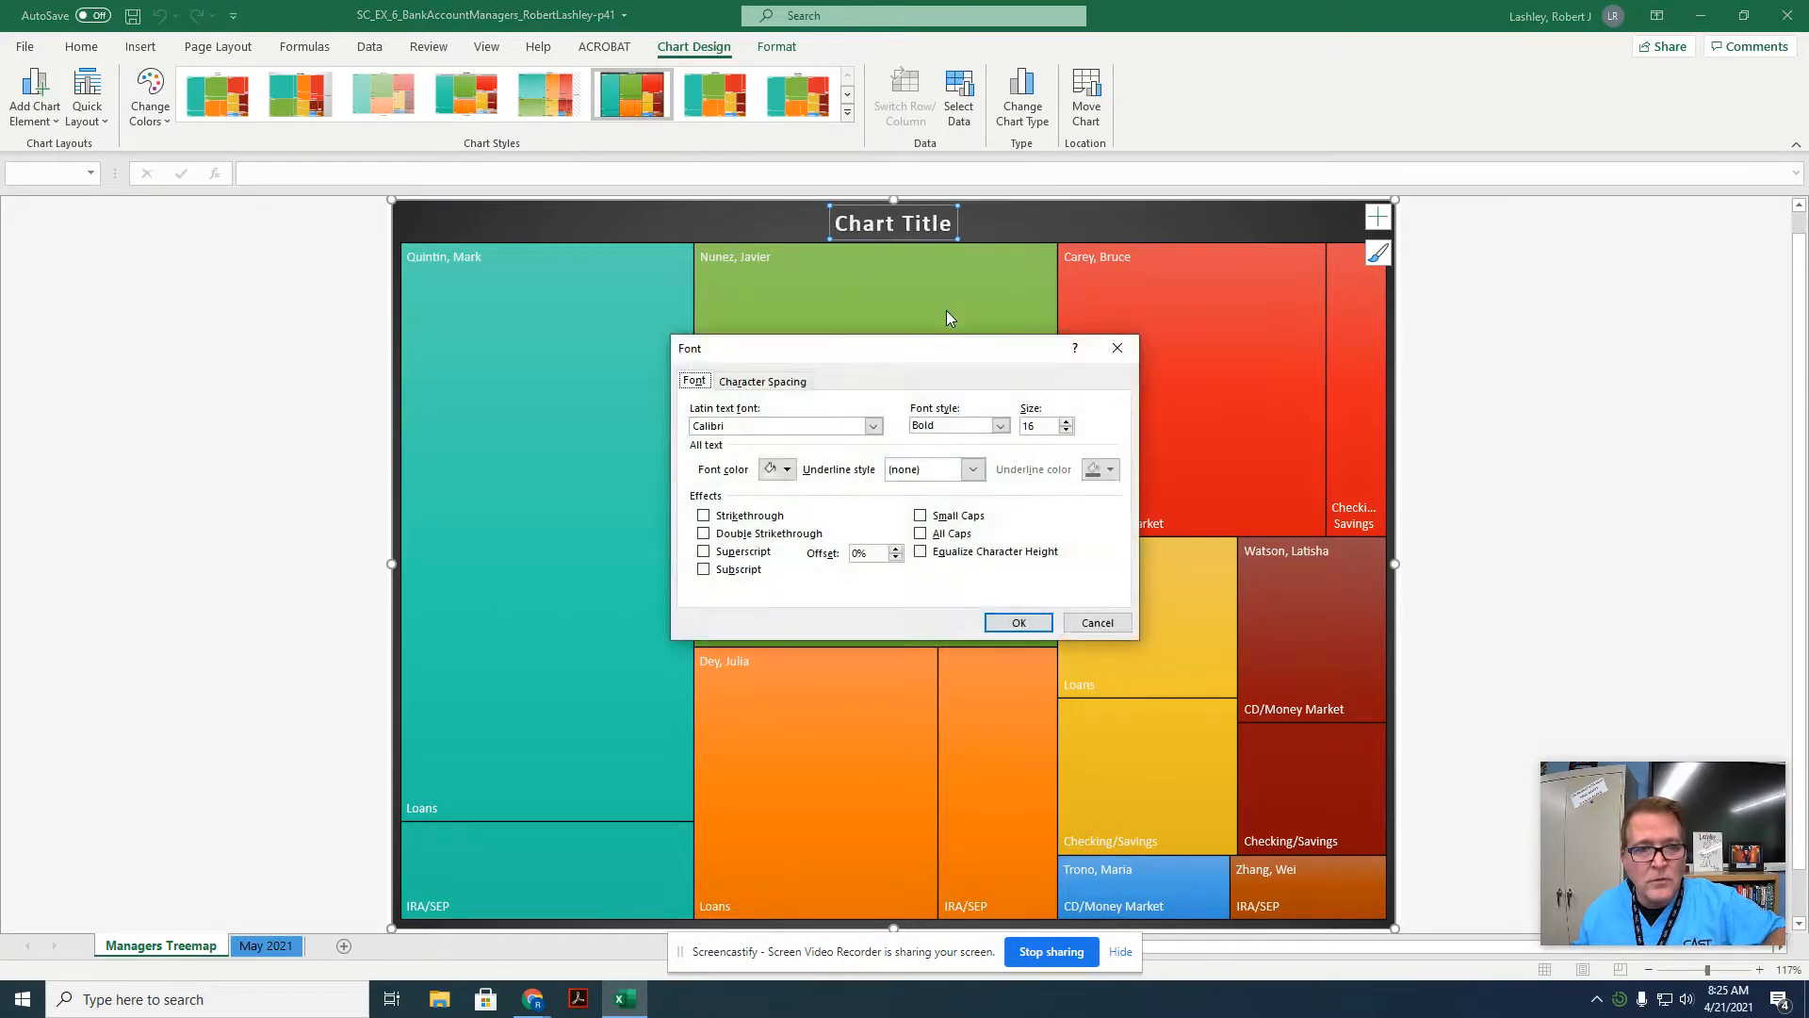
pyautogui.click(1067, 421)
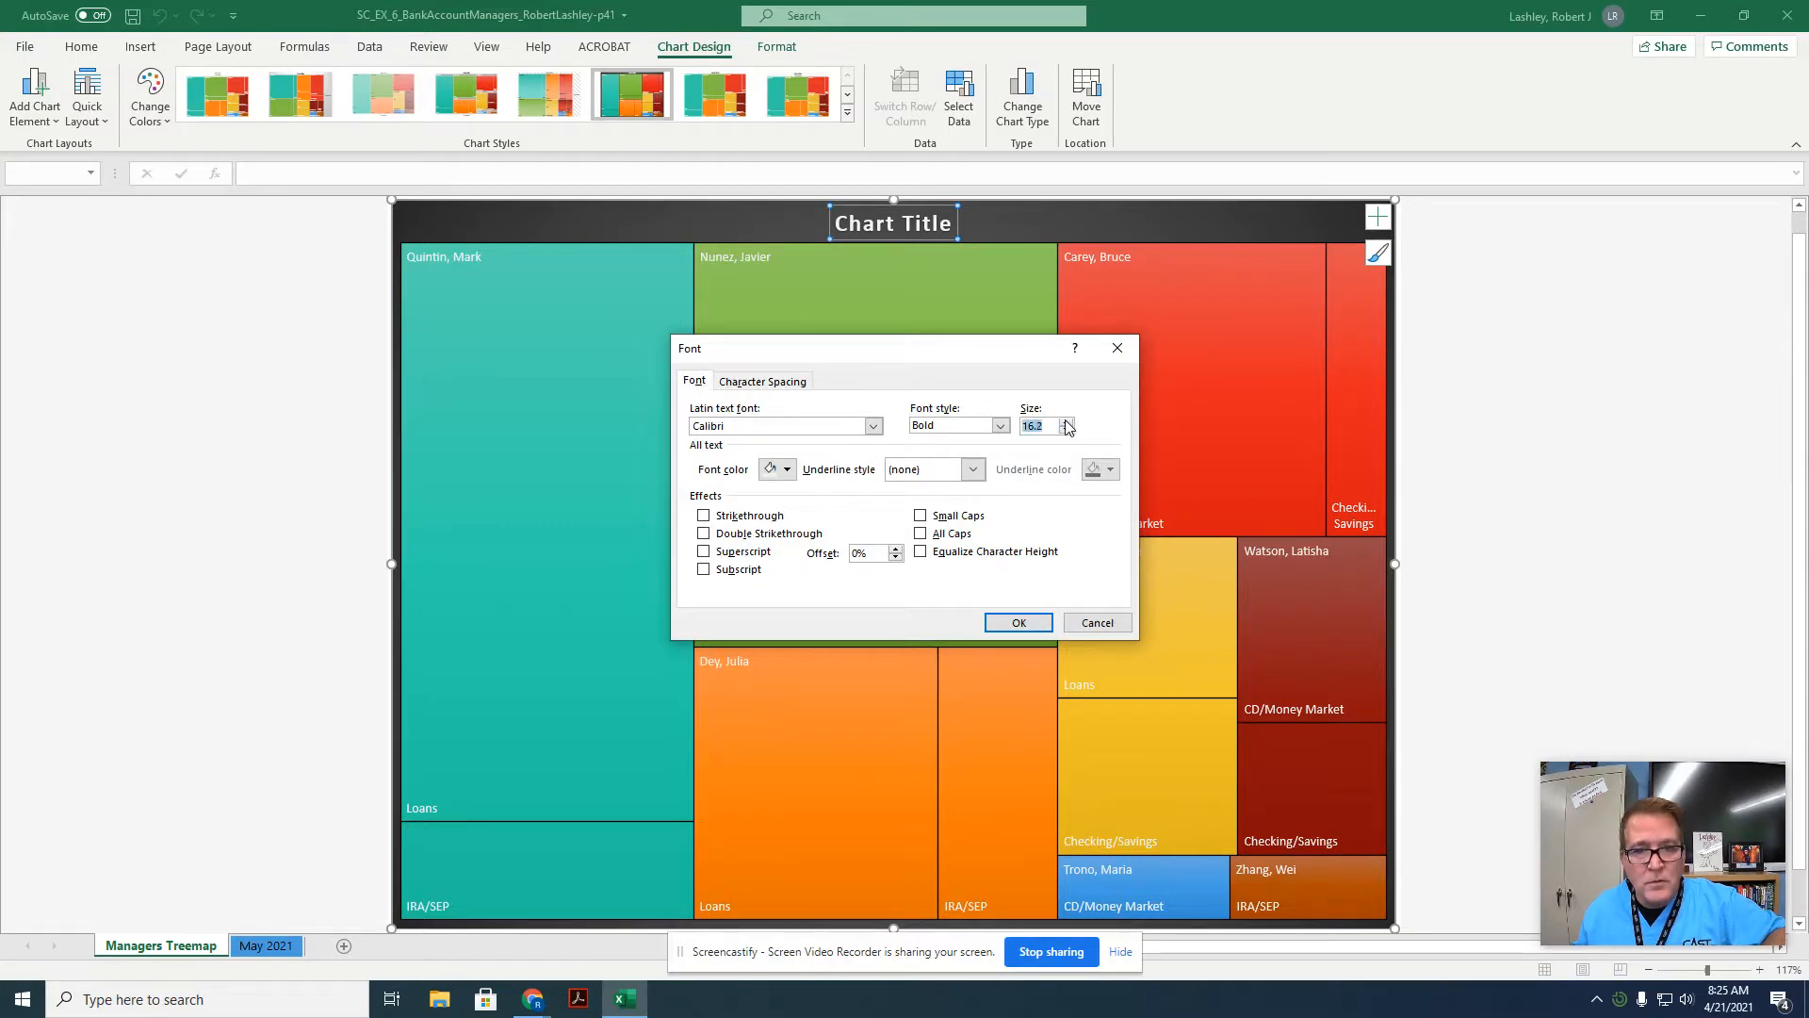
pyautogui.write('24')
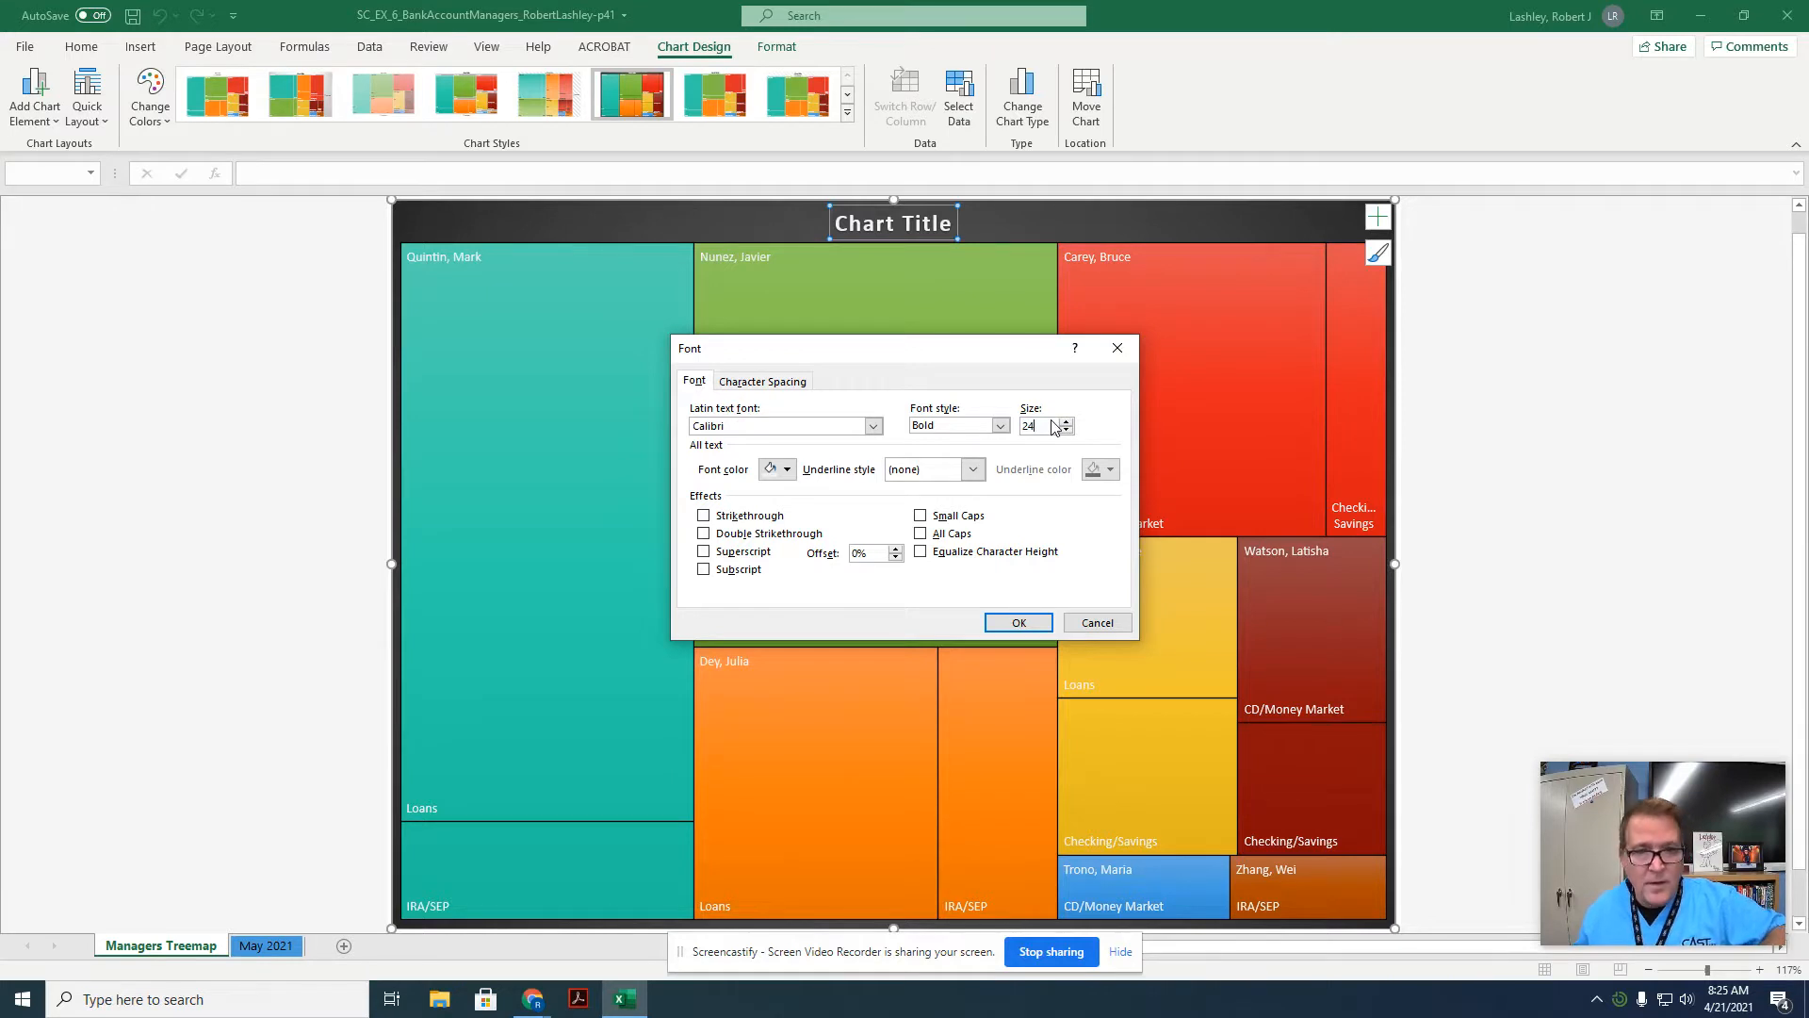
pyautogui.click(1018, 624)
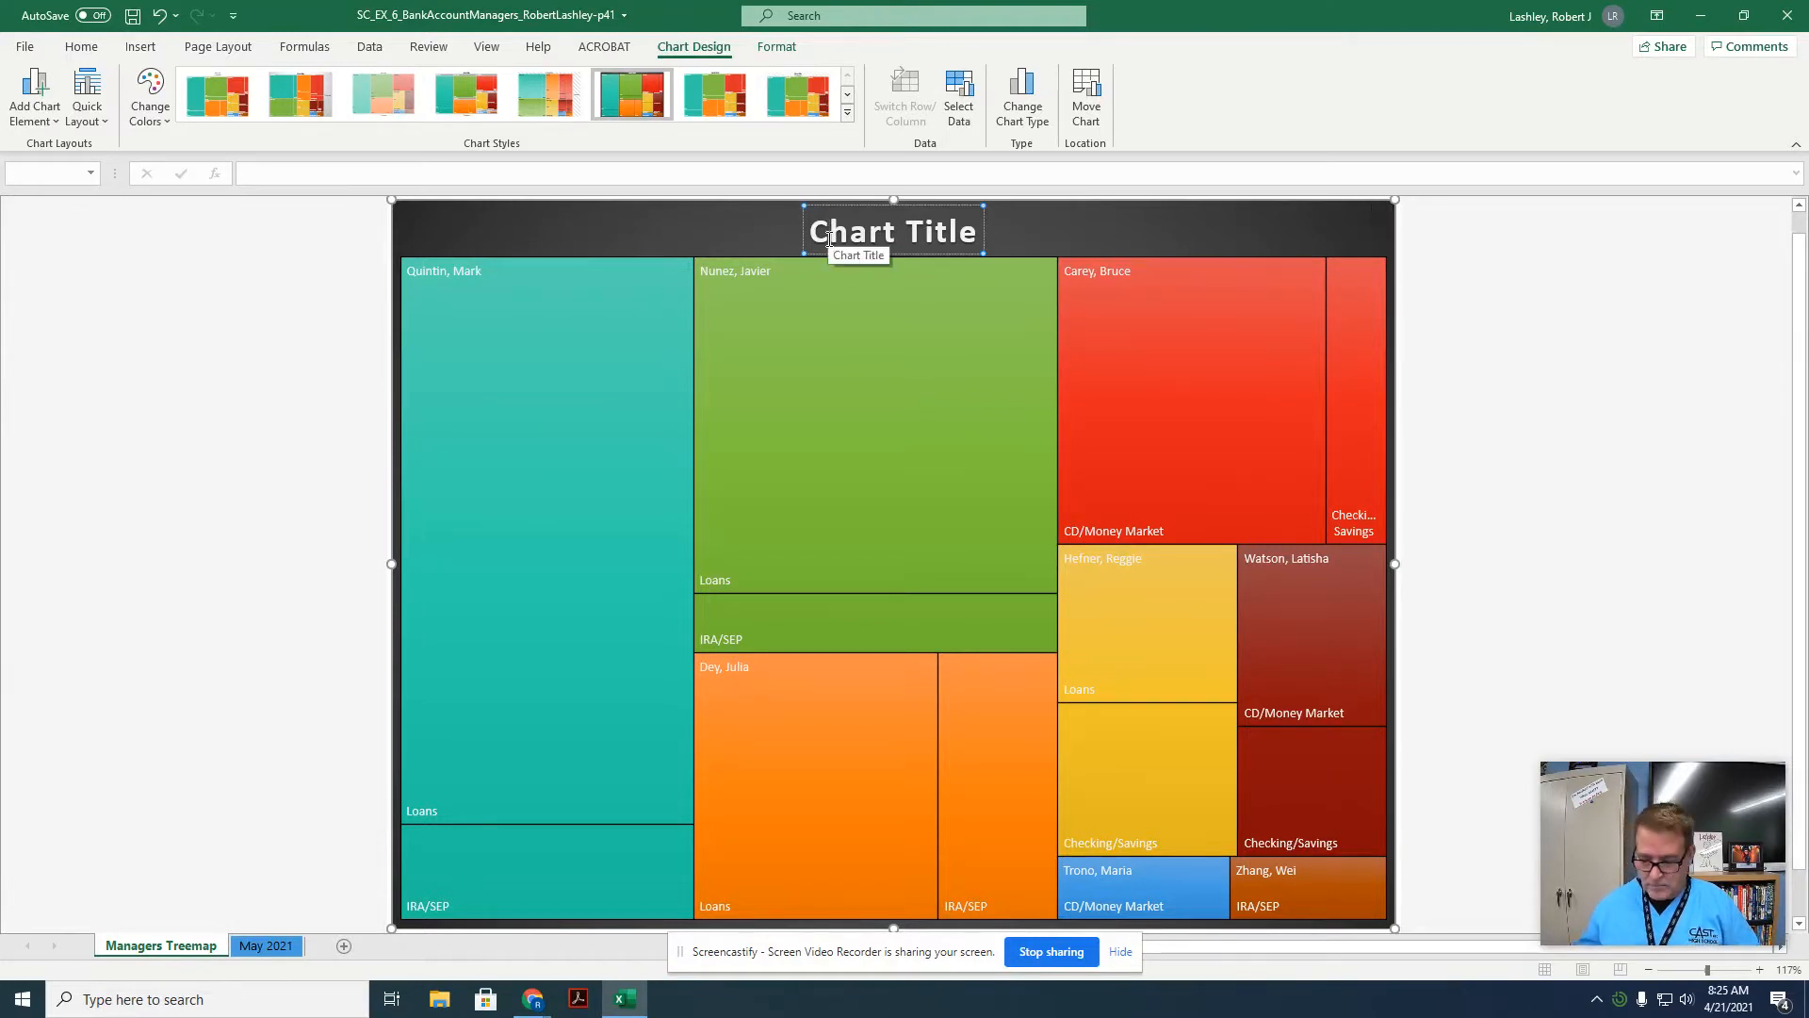
# Replace the placeholder chart title text with New Money Accounts.
pyautogui.press('Delete')
pyautogui.press('Delete')
pyautogui.press('Delete')
pyautogui.press('Delete')
pyautogui.press('Delete')
pyautogui.press('Delete')
pyautogui.press('Delete')
pyautogui.press('Delete')
pyautogui.press('Delete')
pyautogui.press('Delete')
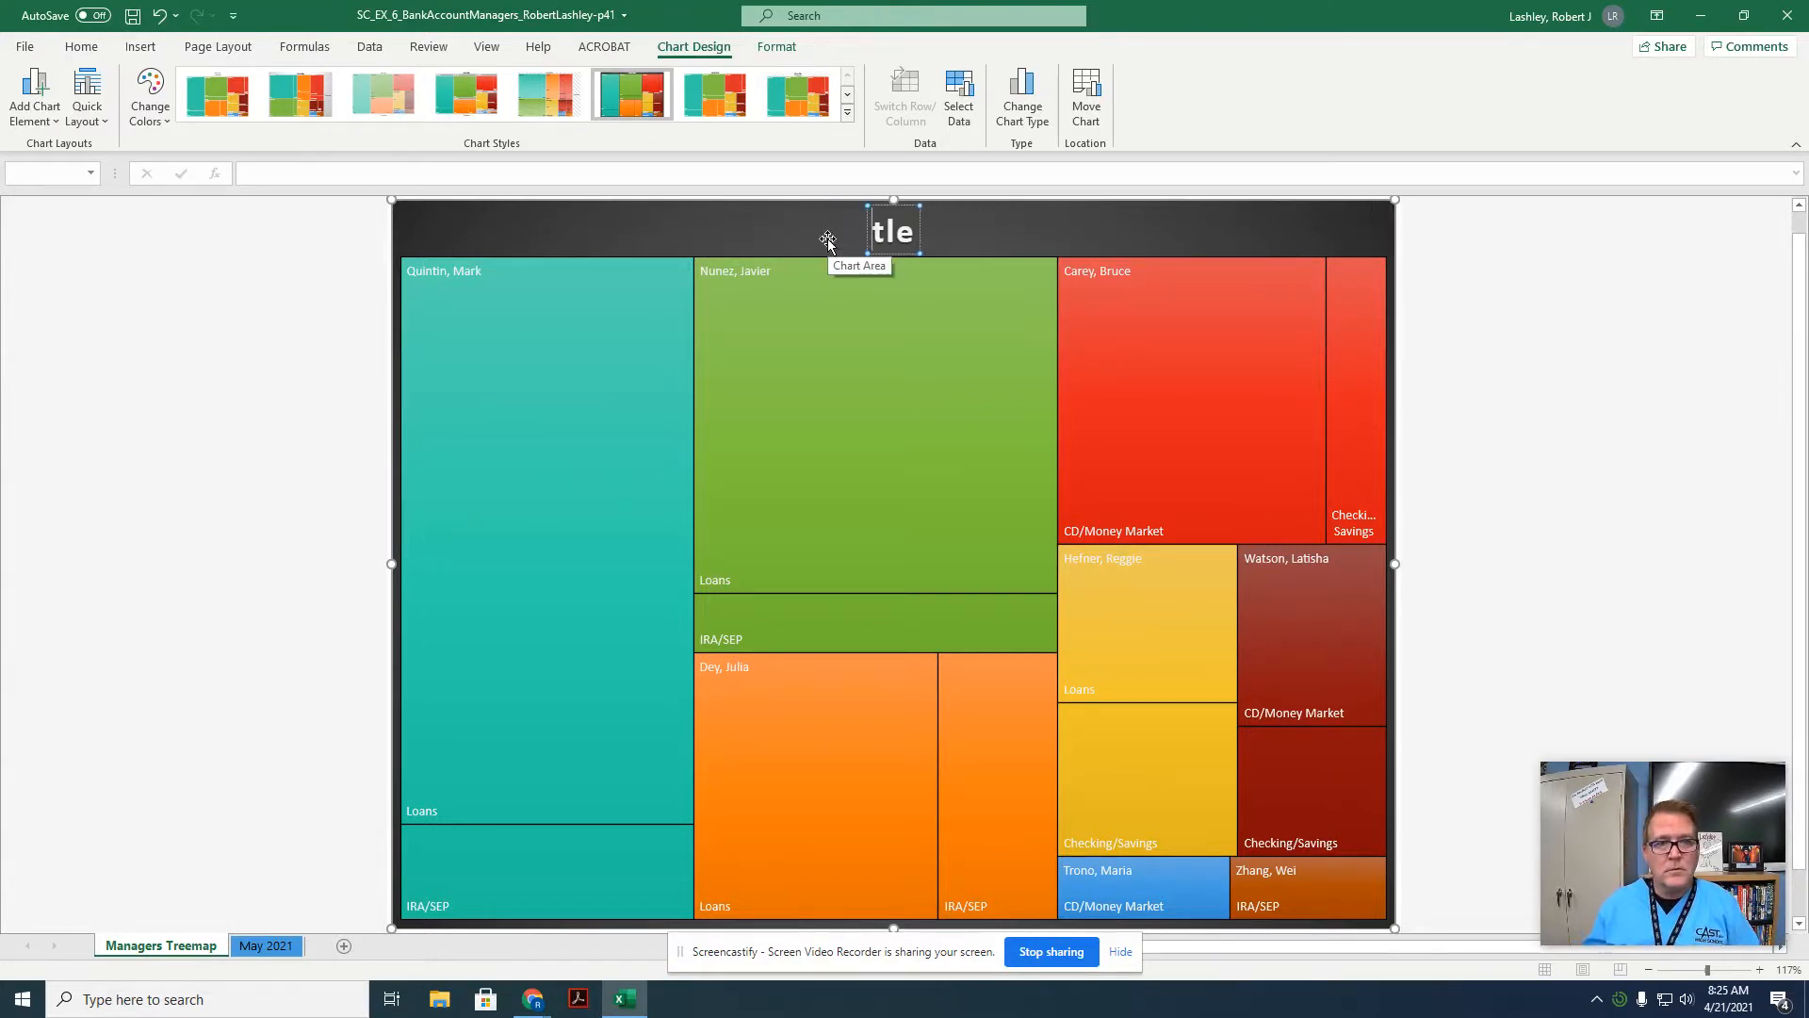
pyautogui.press('Delete')
pyautogui.write('New')
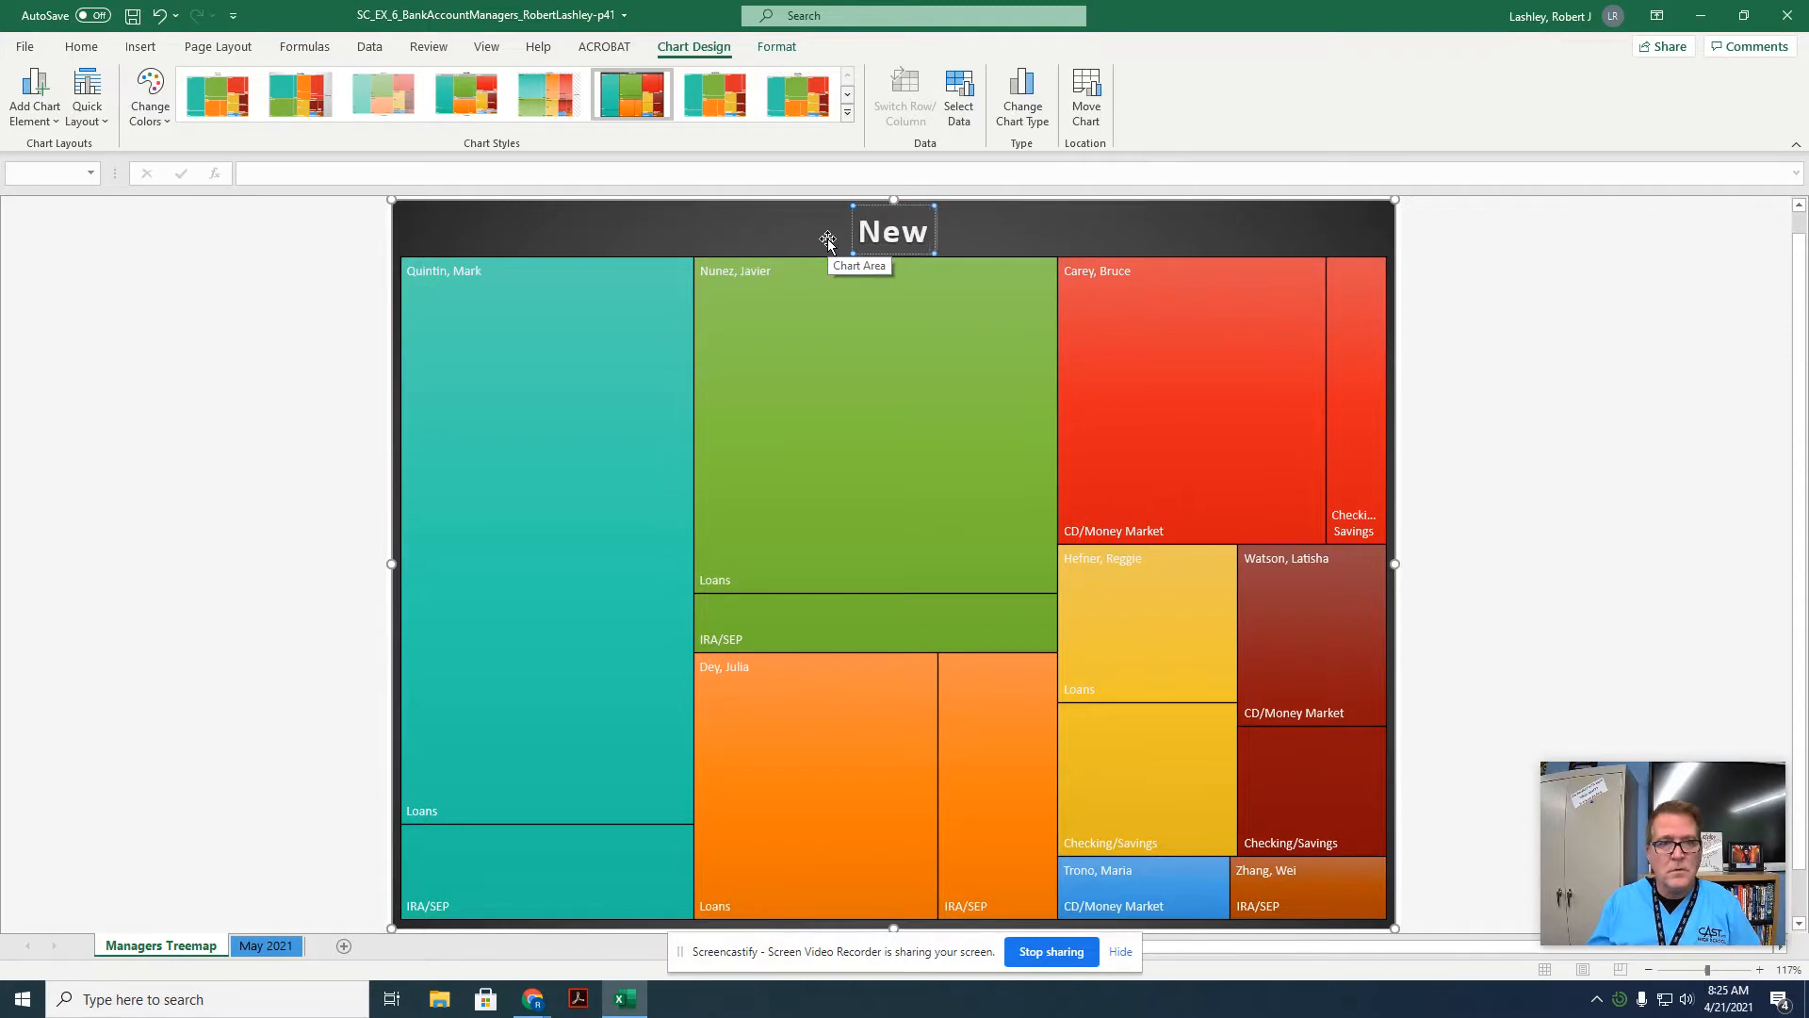
pyautogui.write(' Money Accounts')
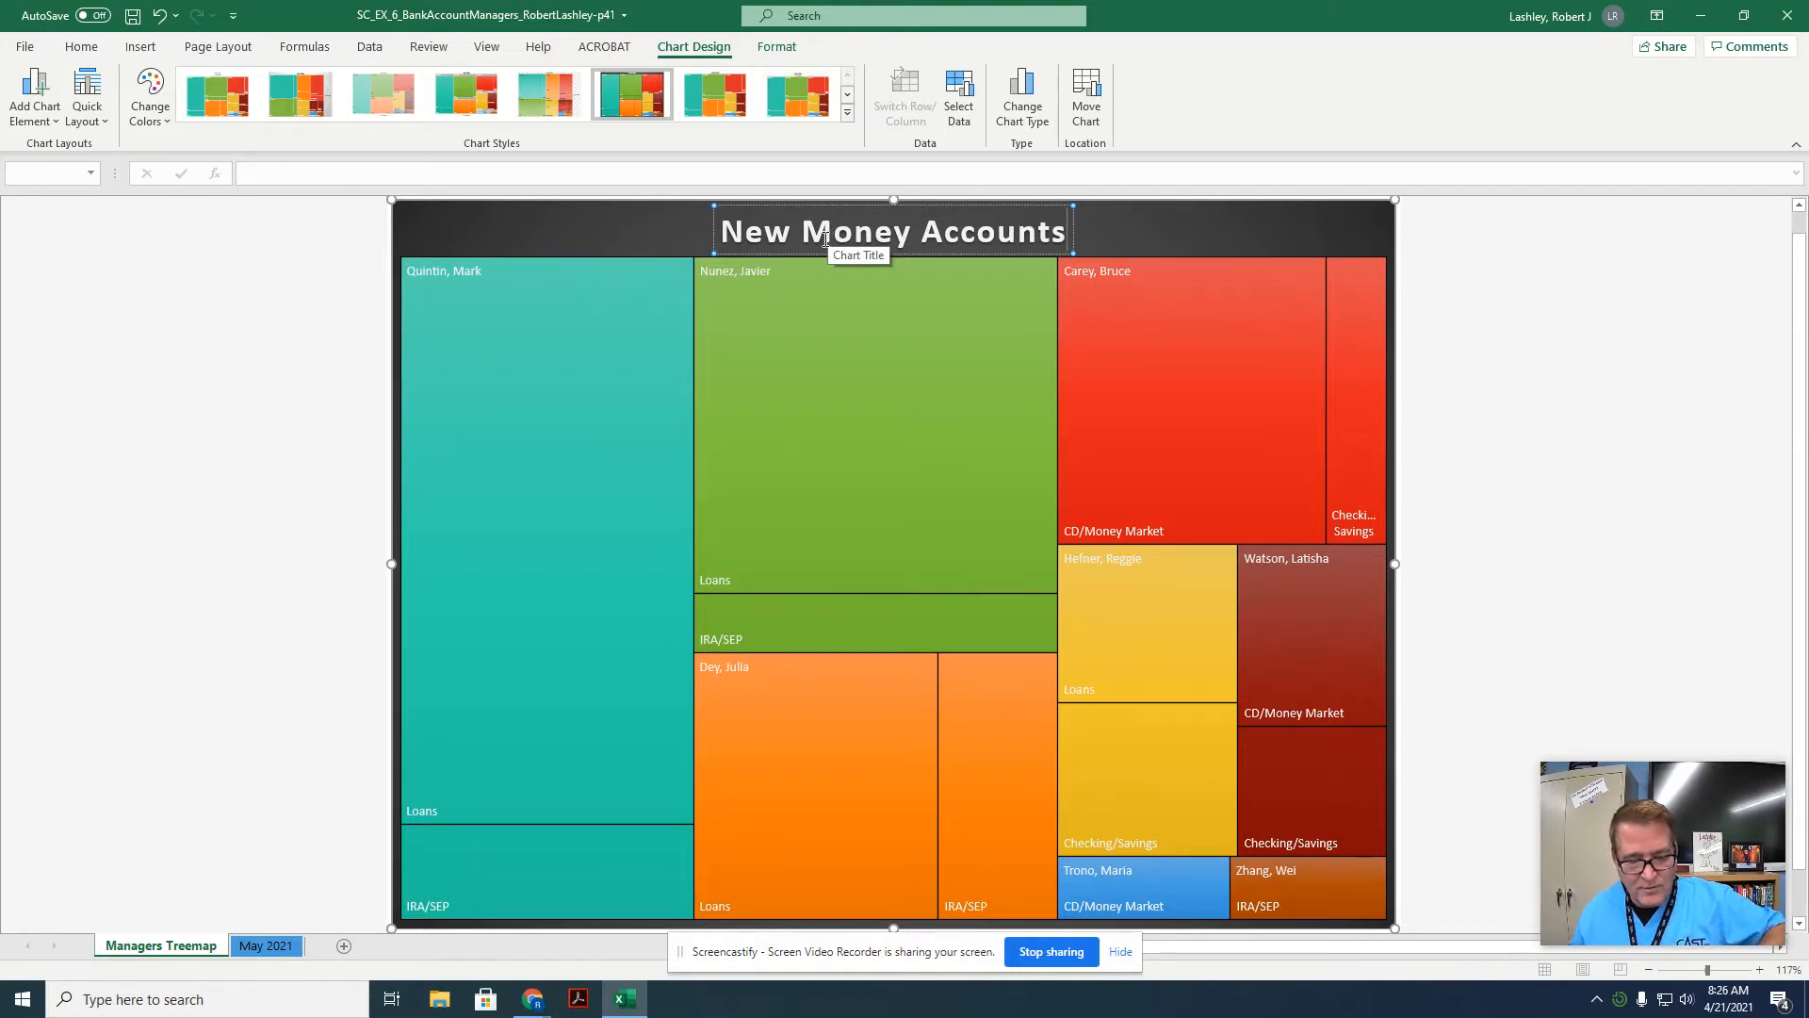
# Set the font size of all the treemap's data labels to 14.
pyautogui.click(427, 270)
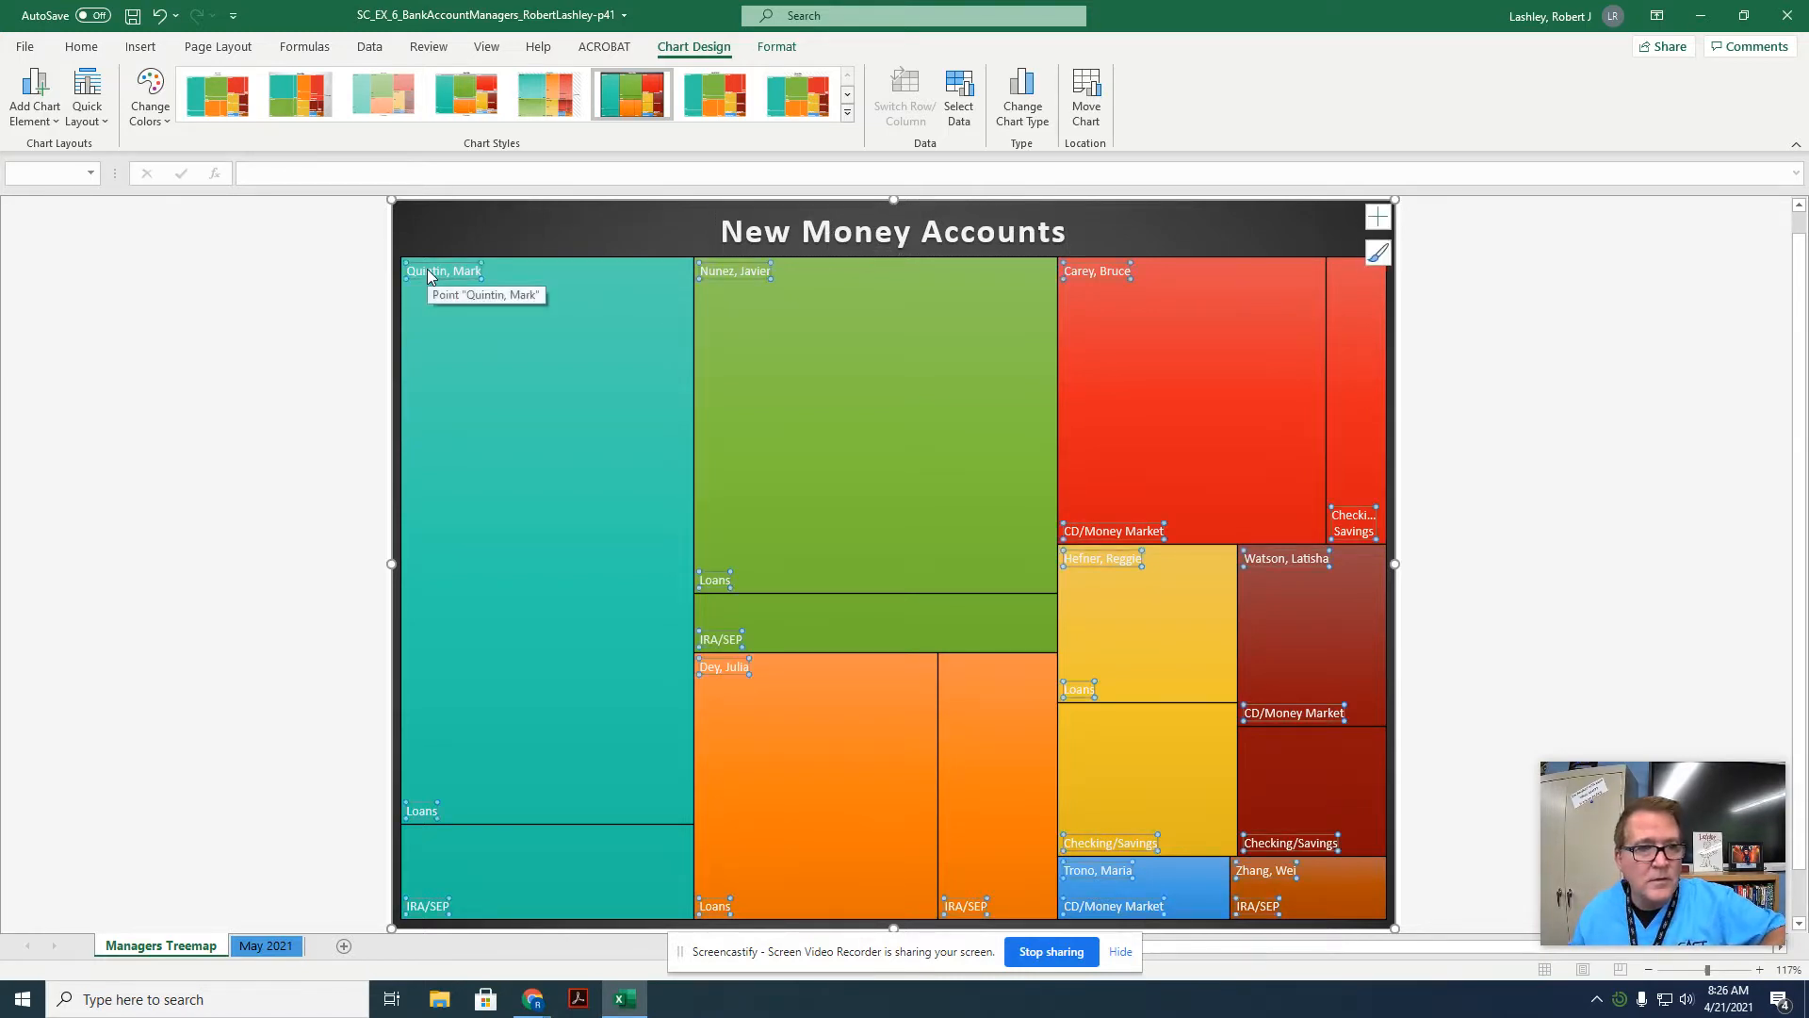
pyautogui.click(81, 47)
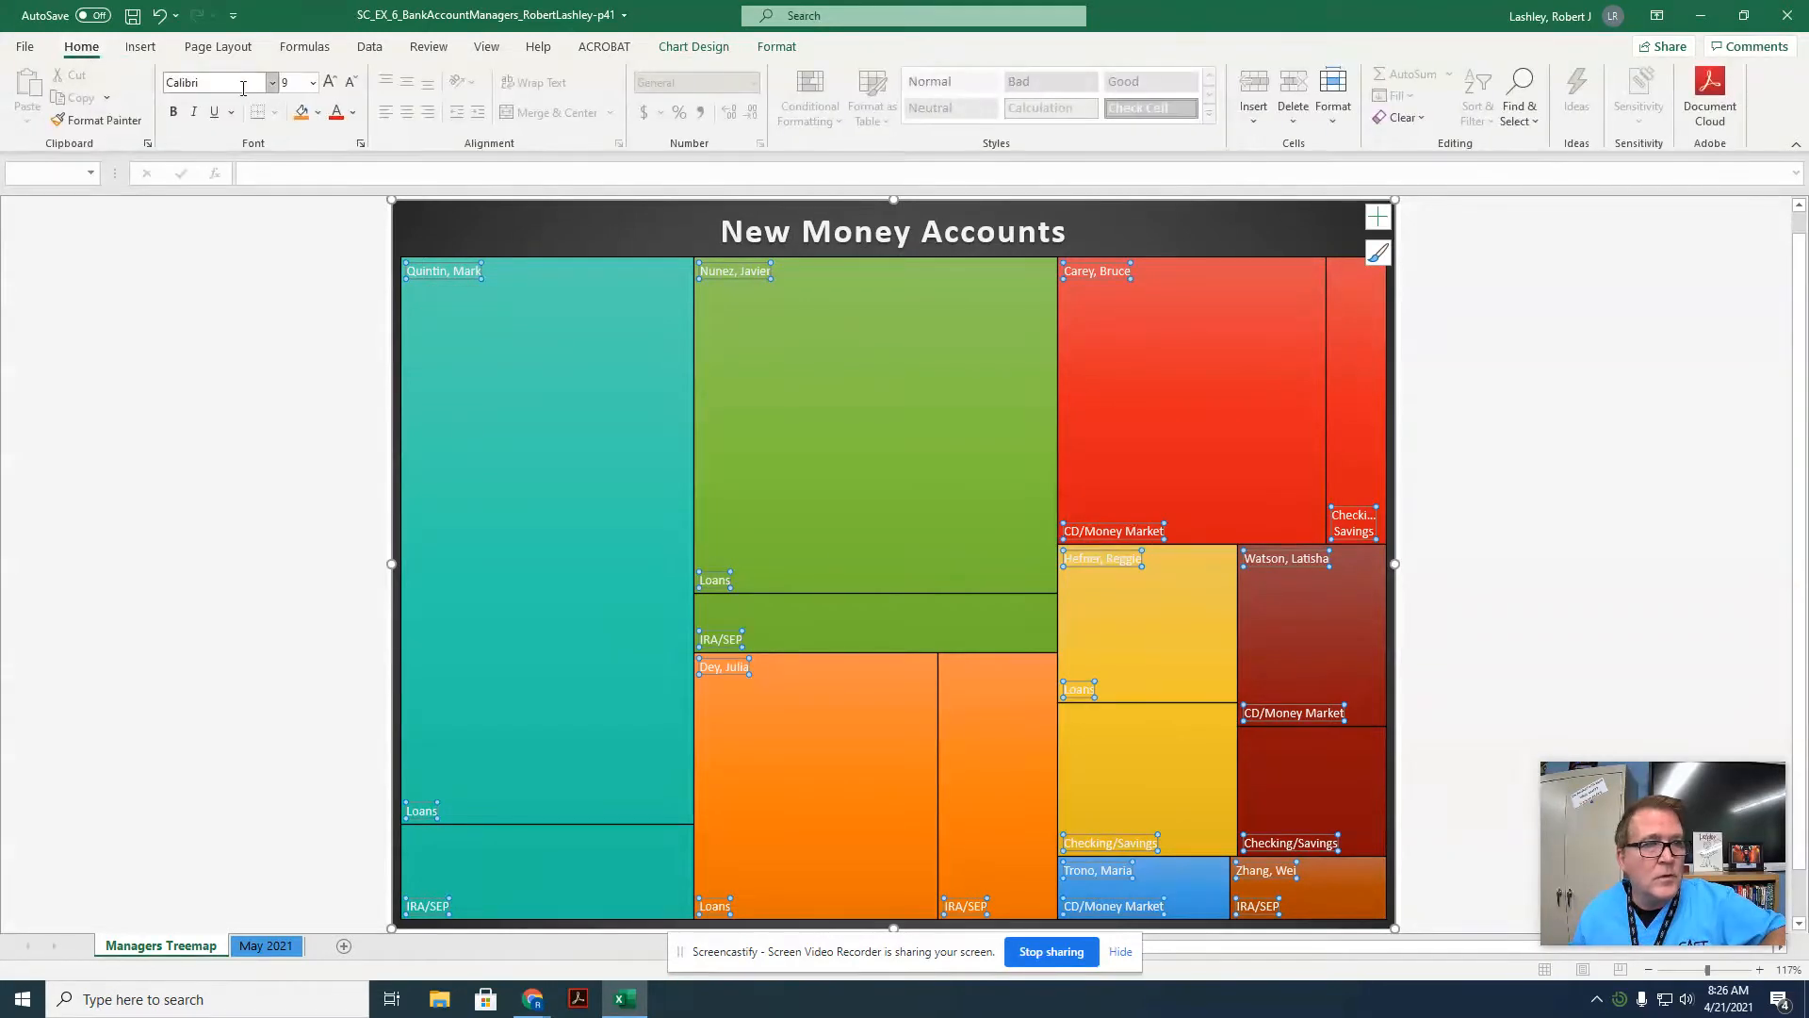
pyautogui.click(313, 82)
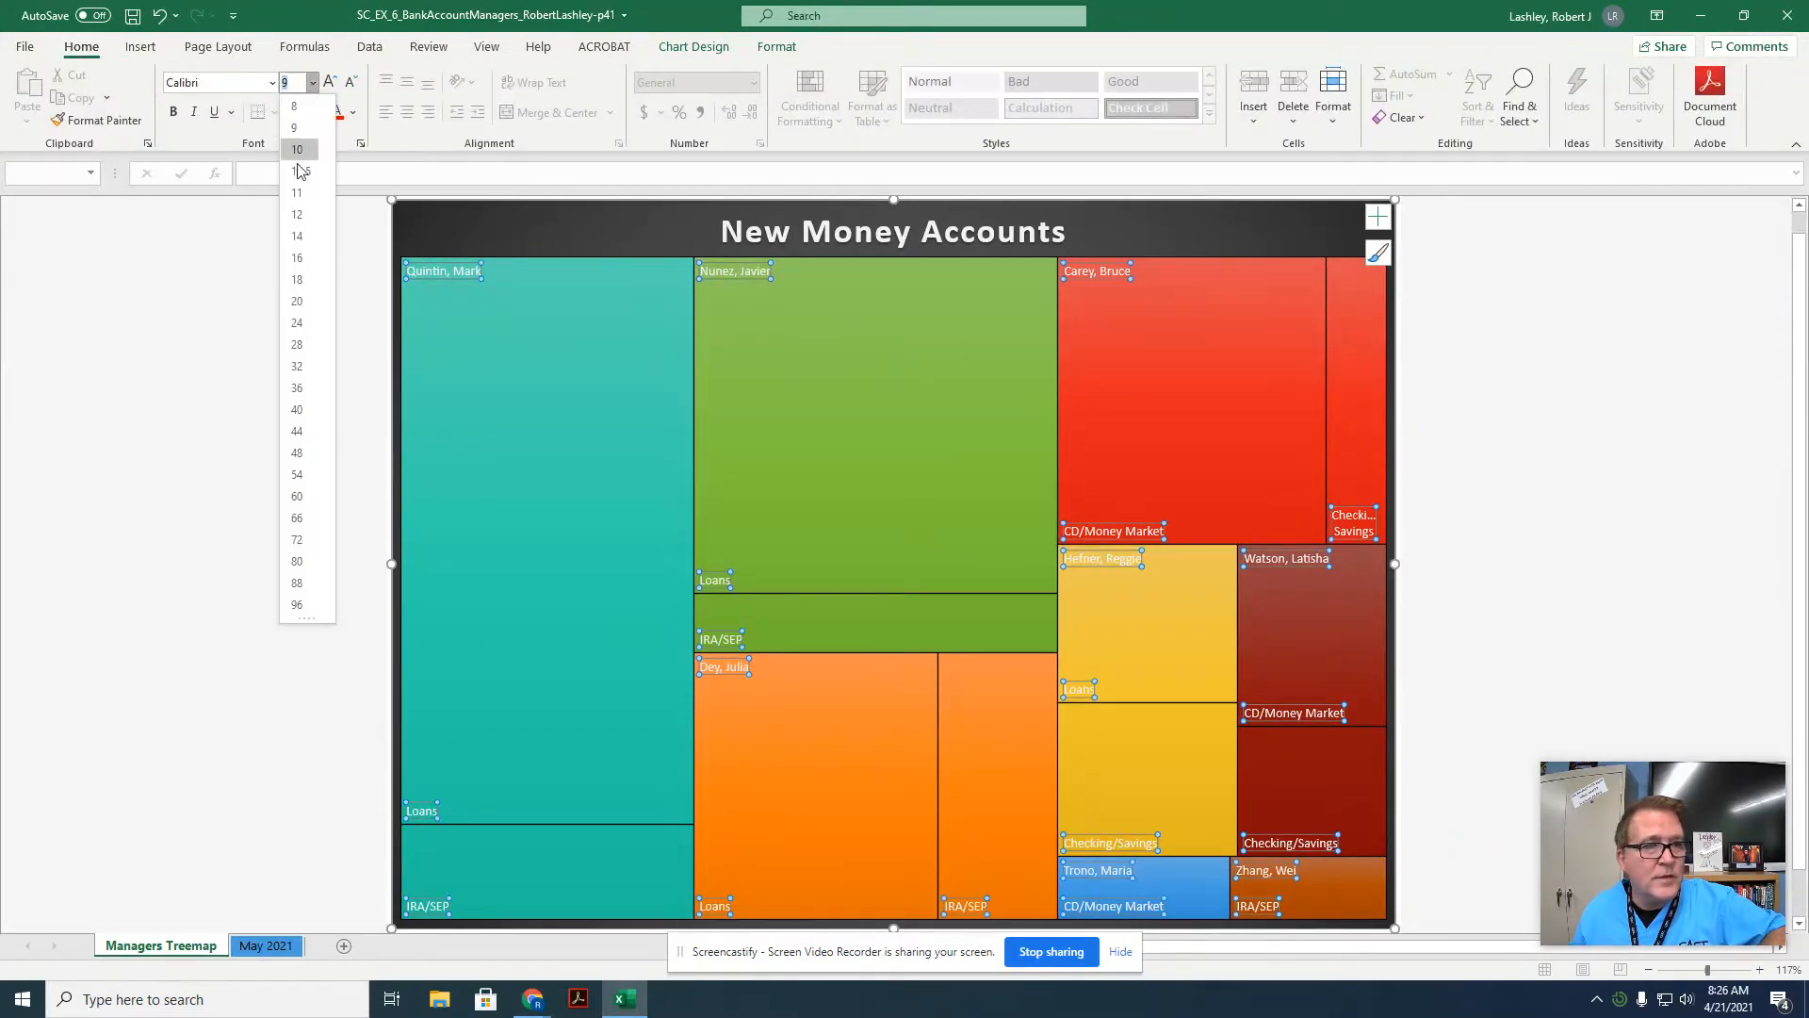
pyautogui.click(298, 236)
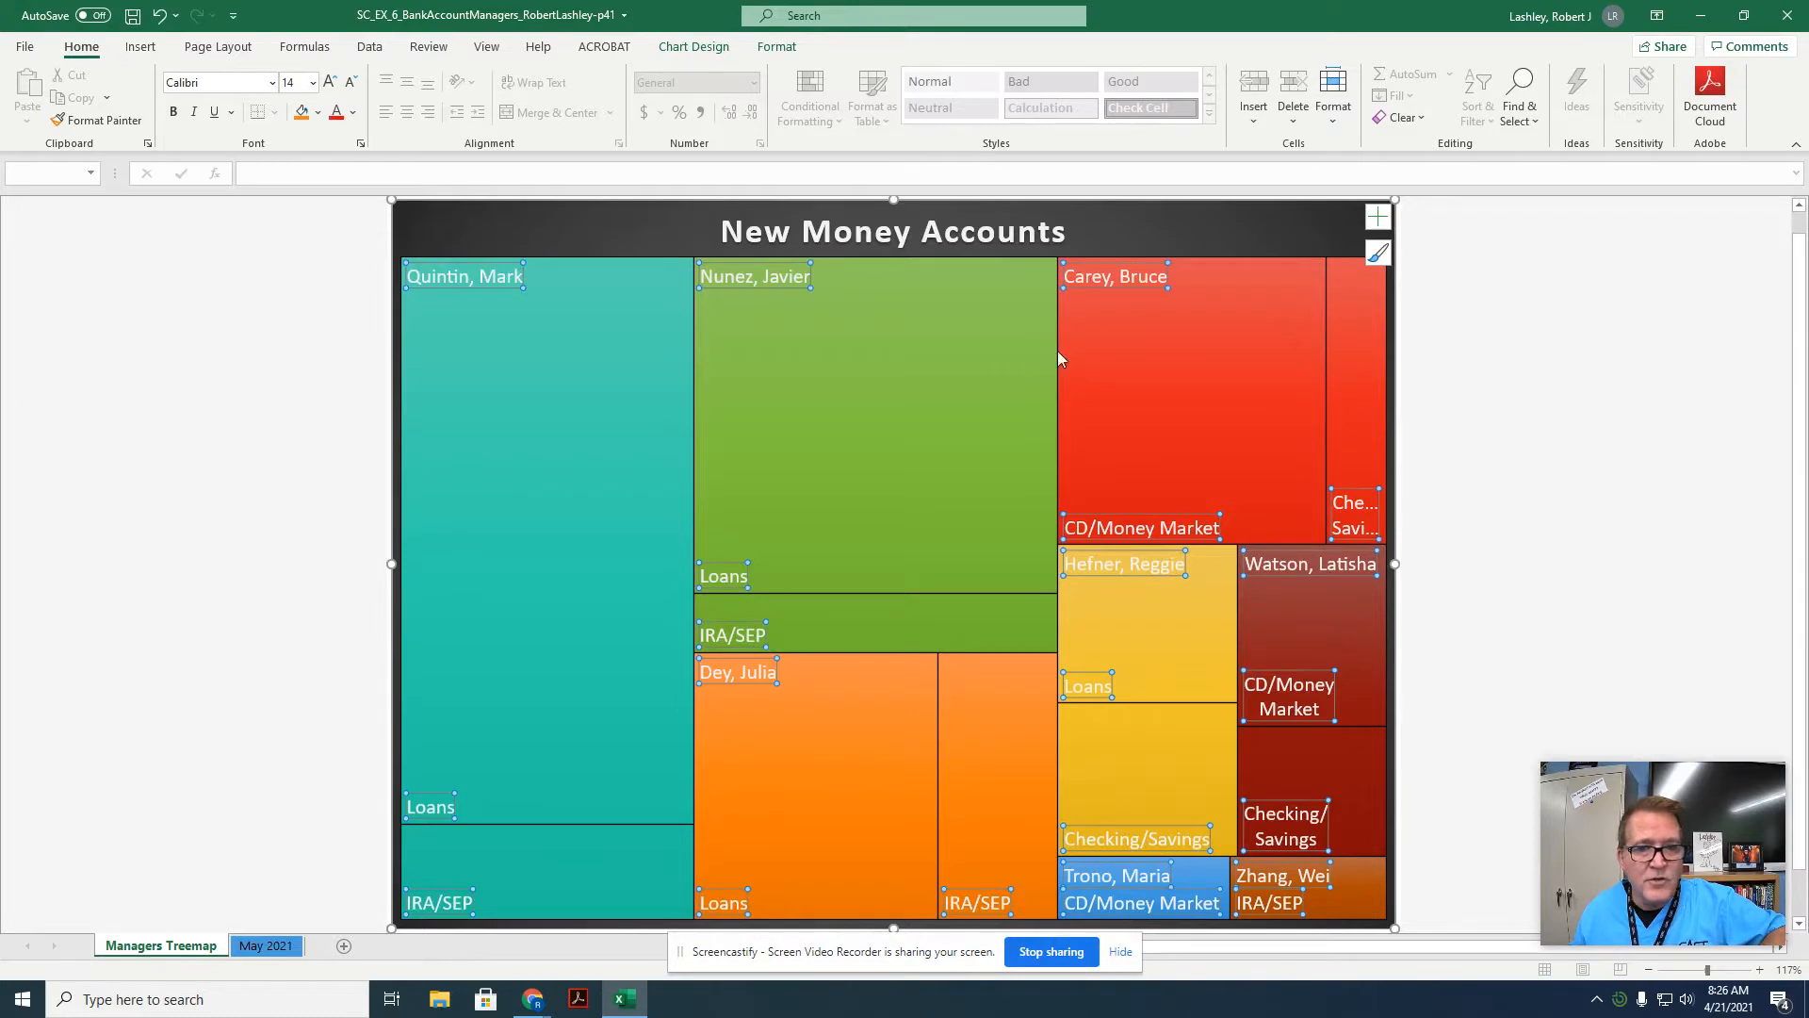
pyautogui.moveTo(1317, 751)
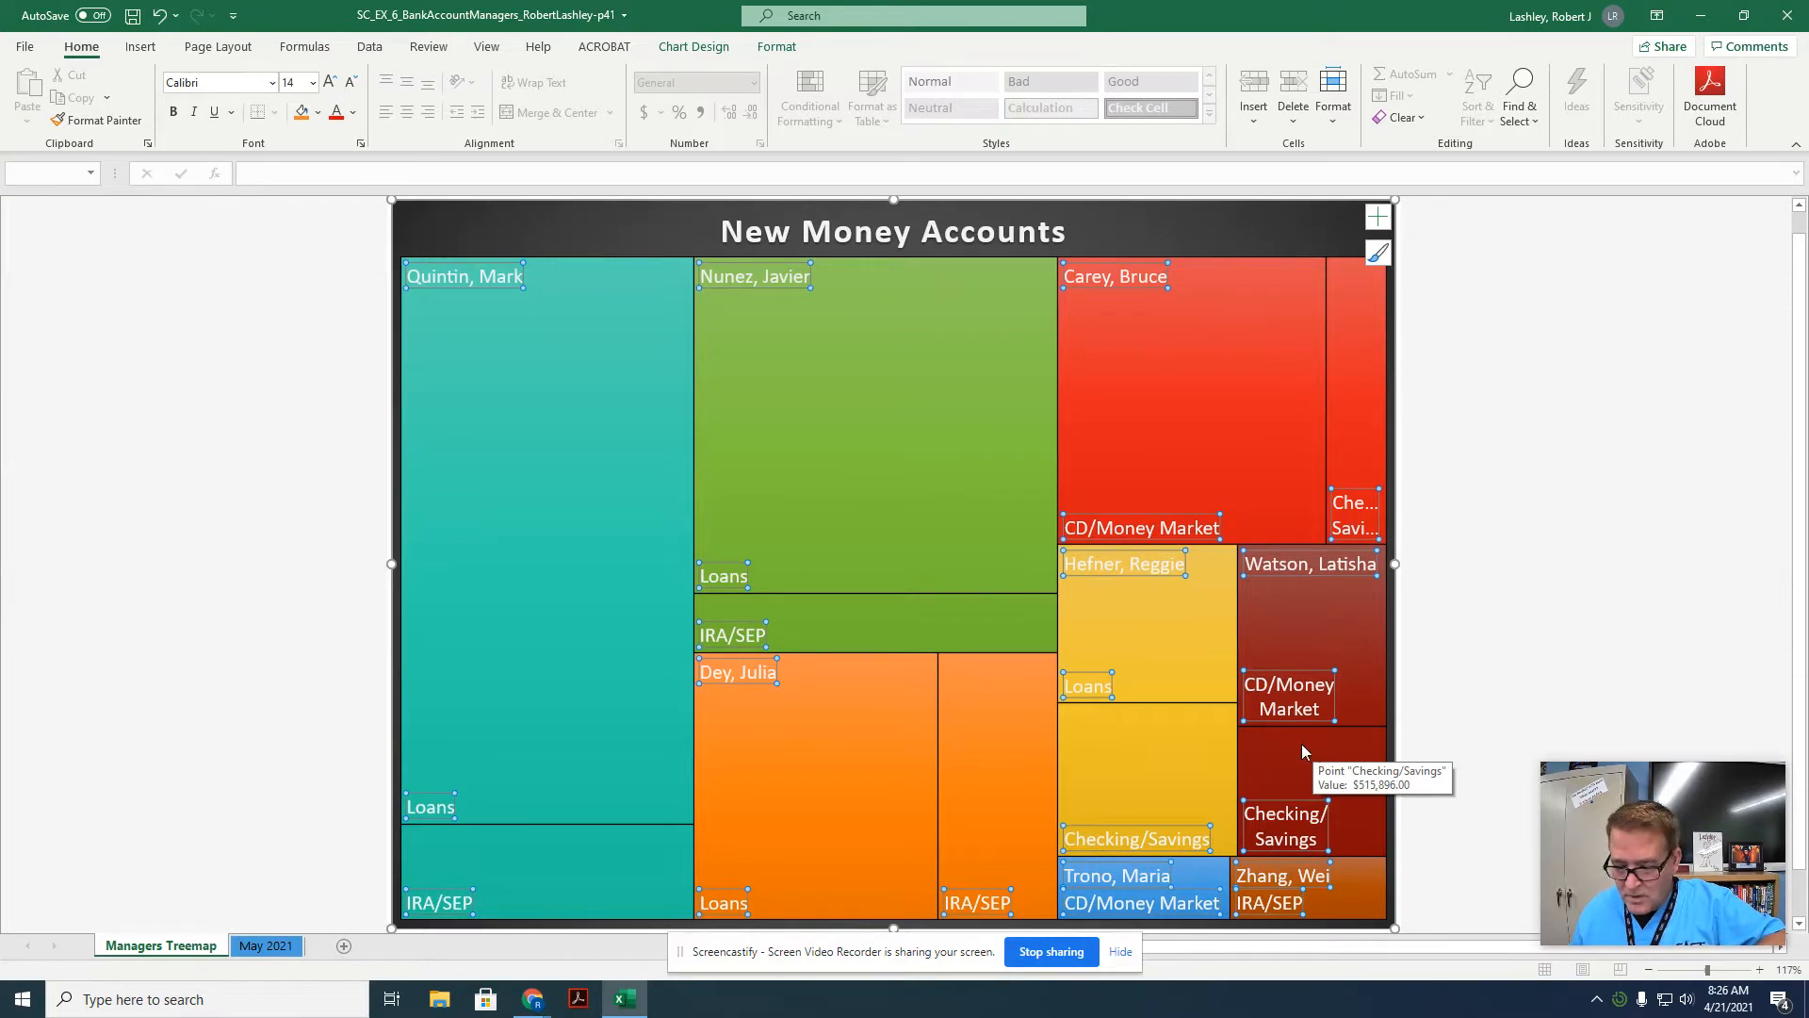
pyautogui.moveTo(1087, 630)
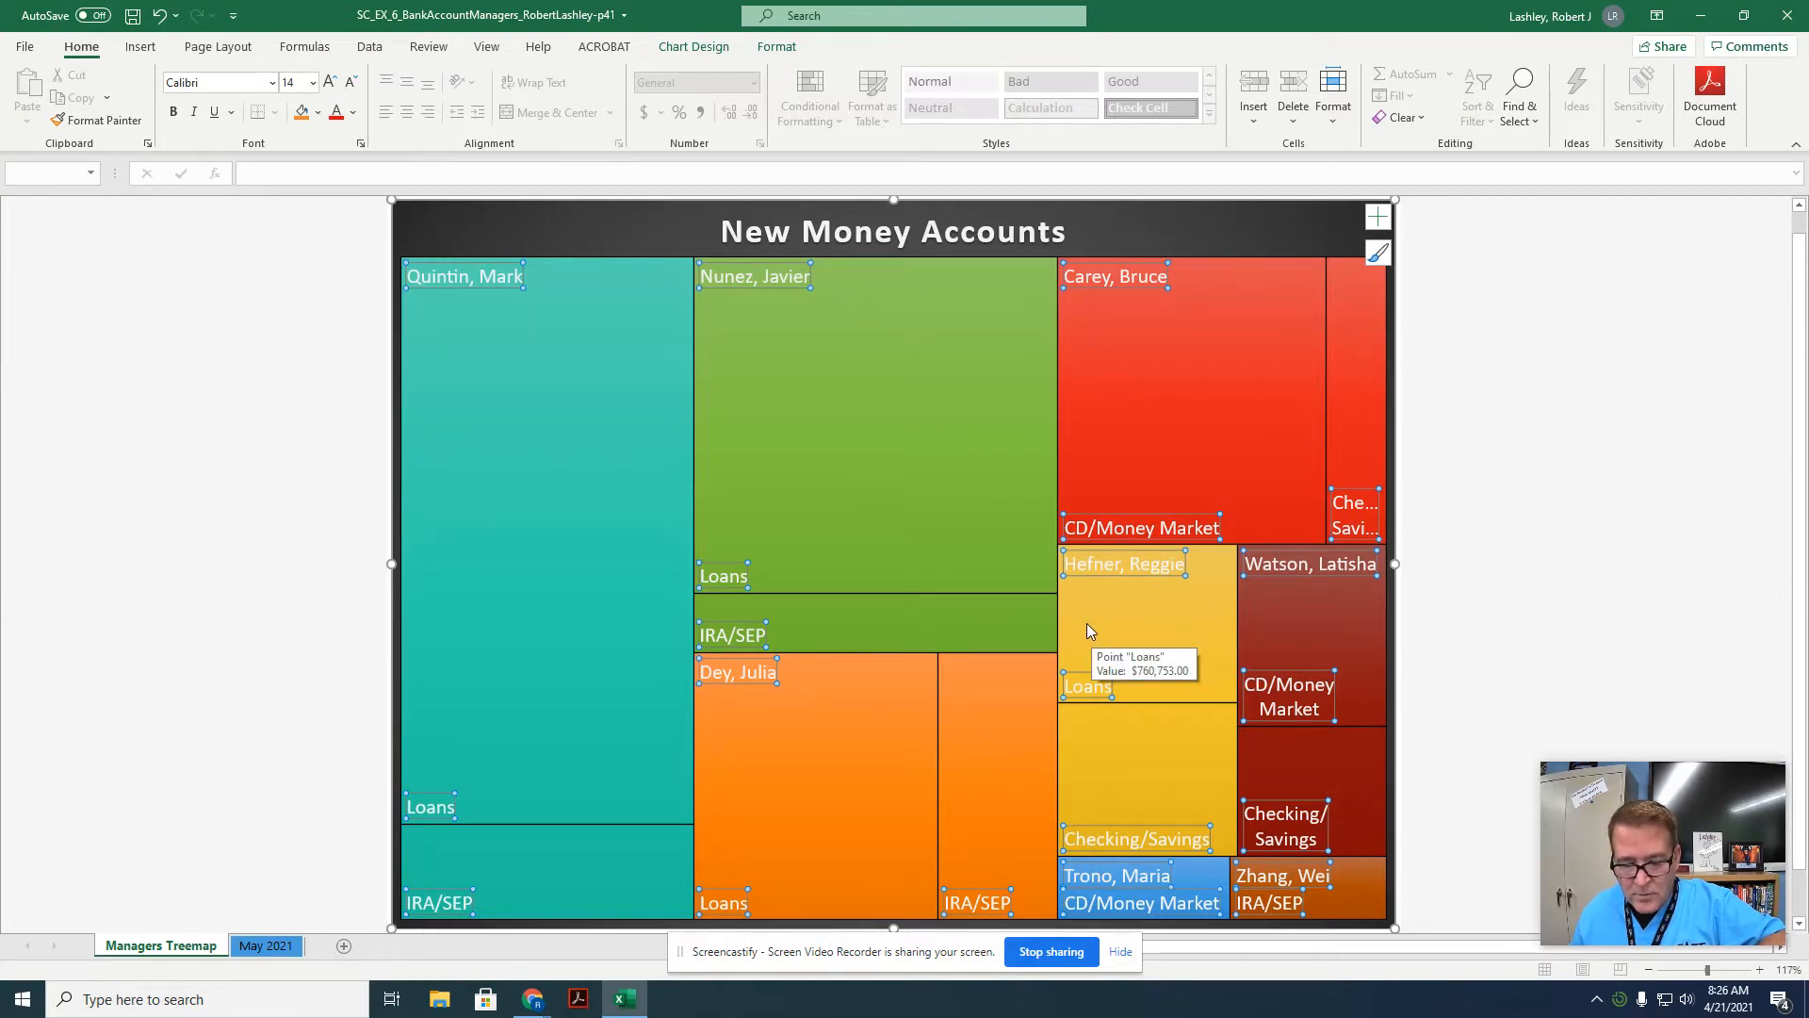
# Change the label option of the treemap's data series to Banner.
pyautogui.rightClick(578, 468)
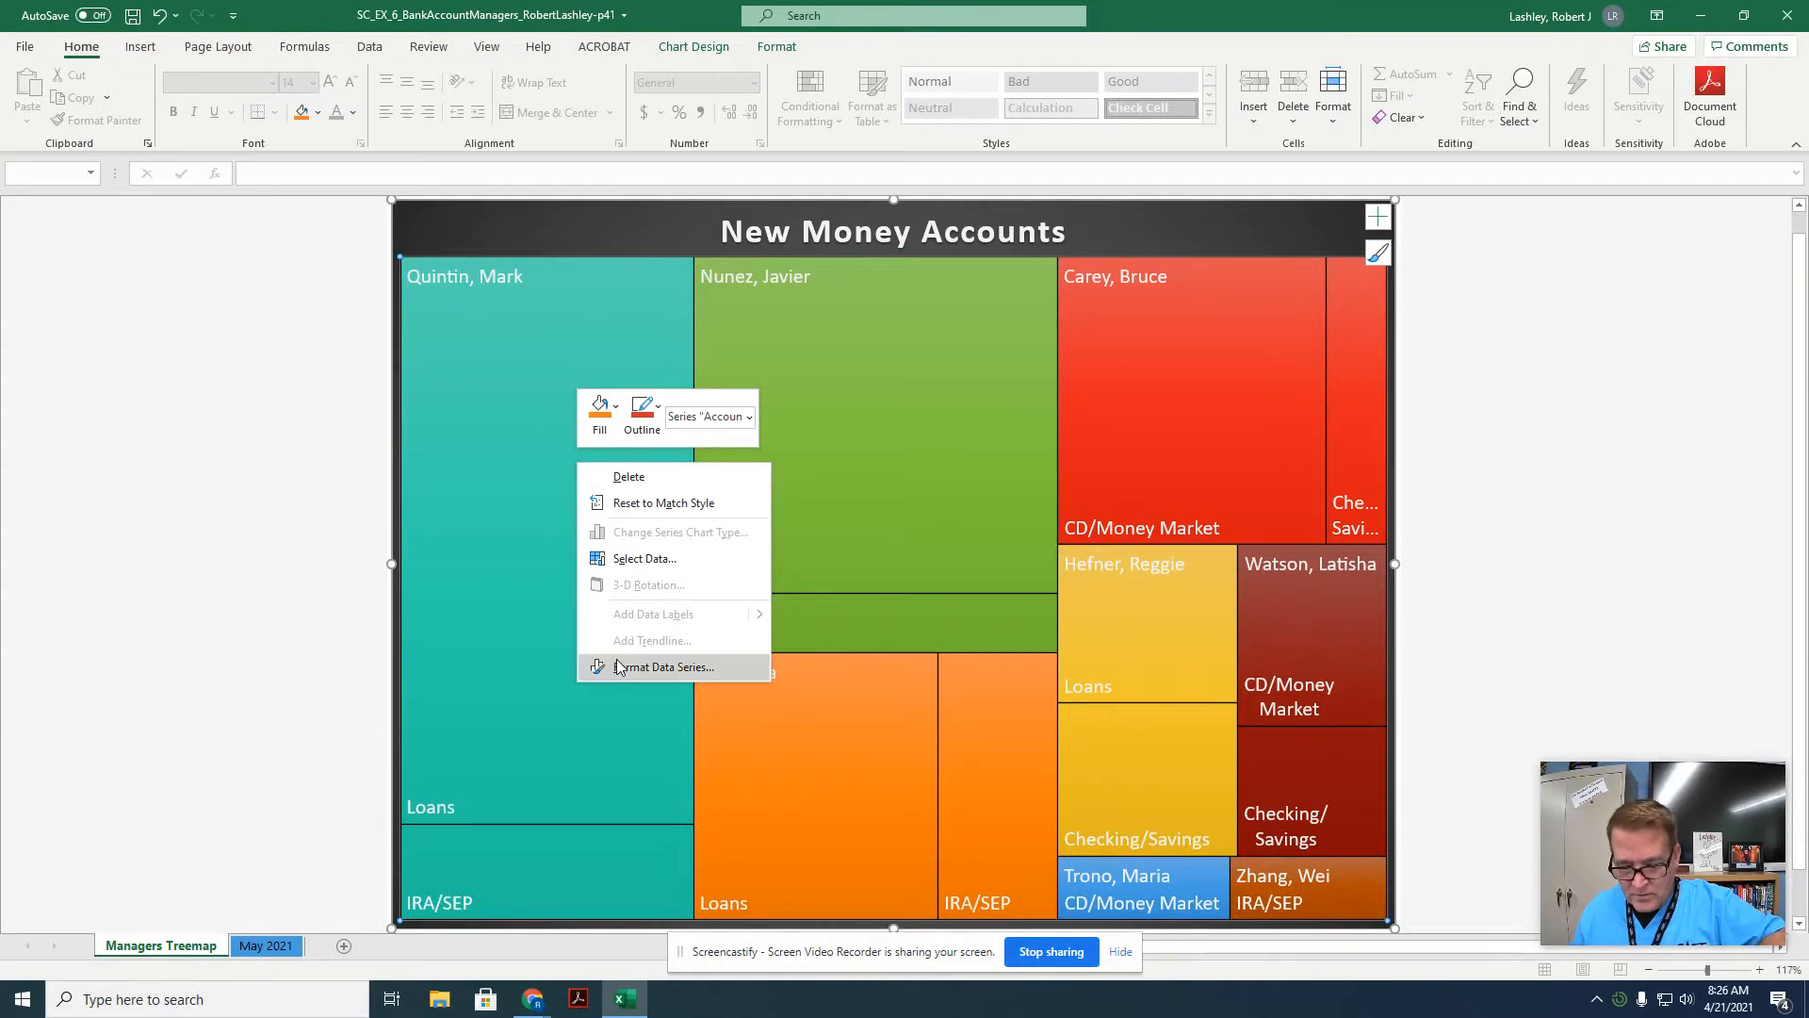
pyautogui.click(660, 666)
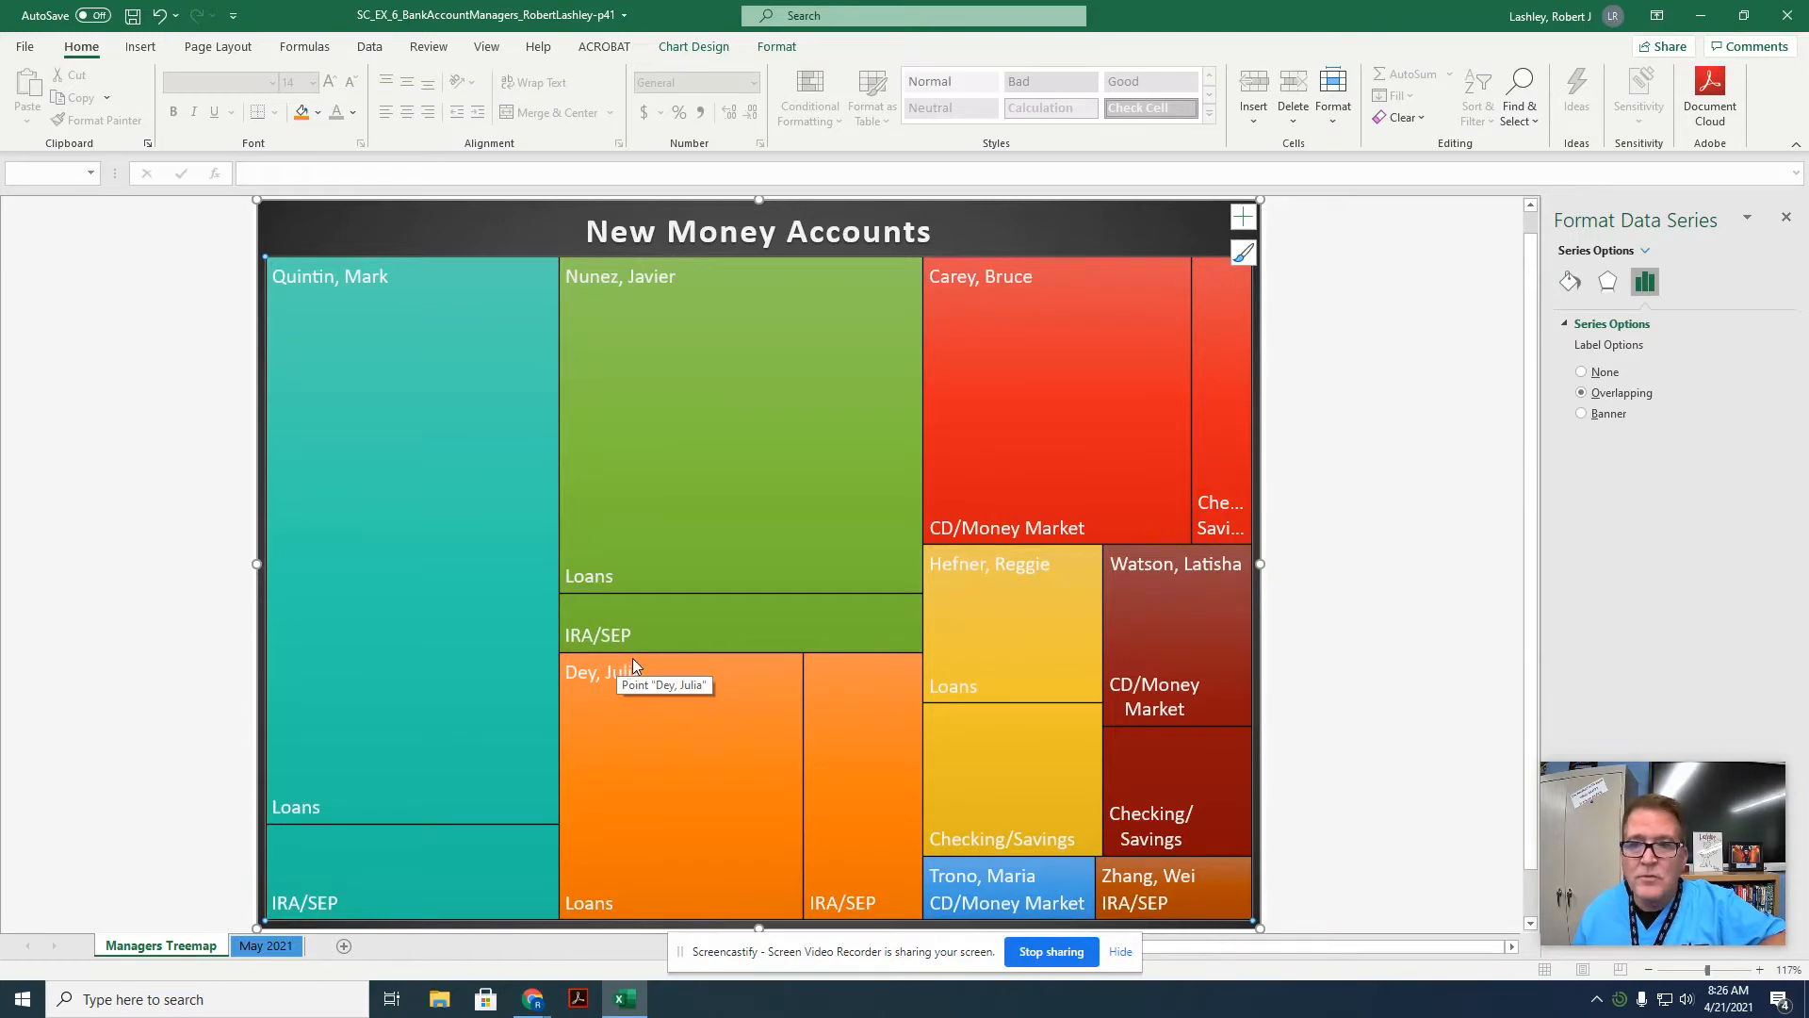
pyautogui.click(1582, 415)
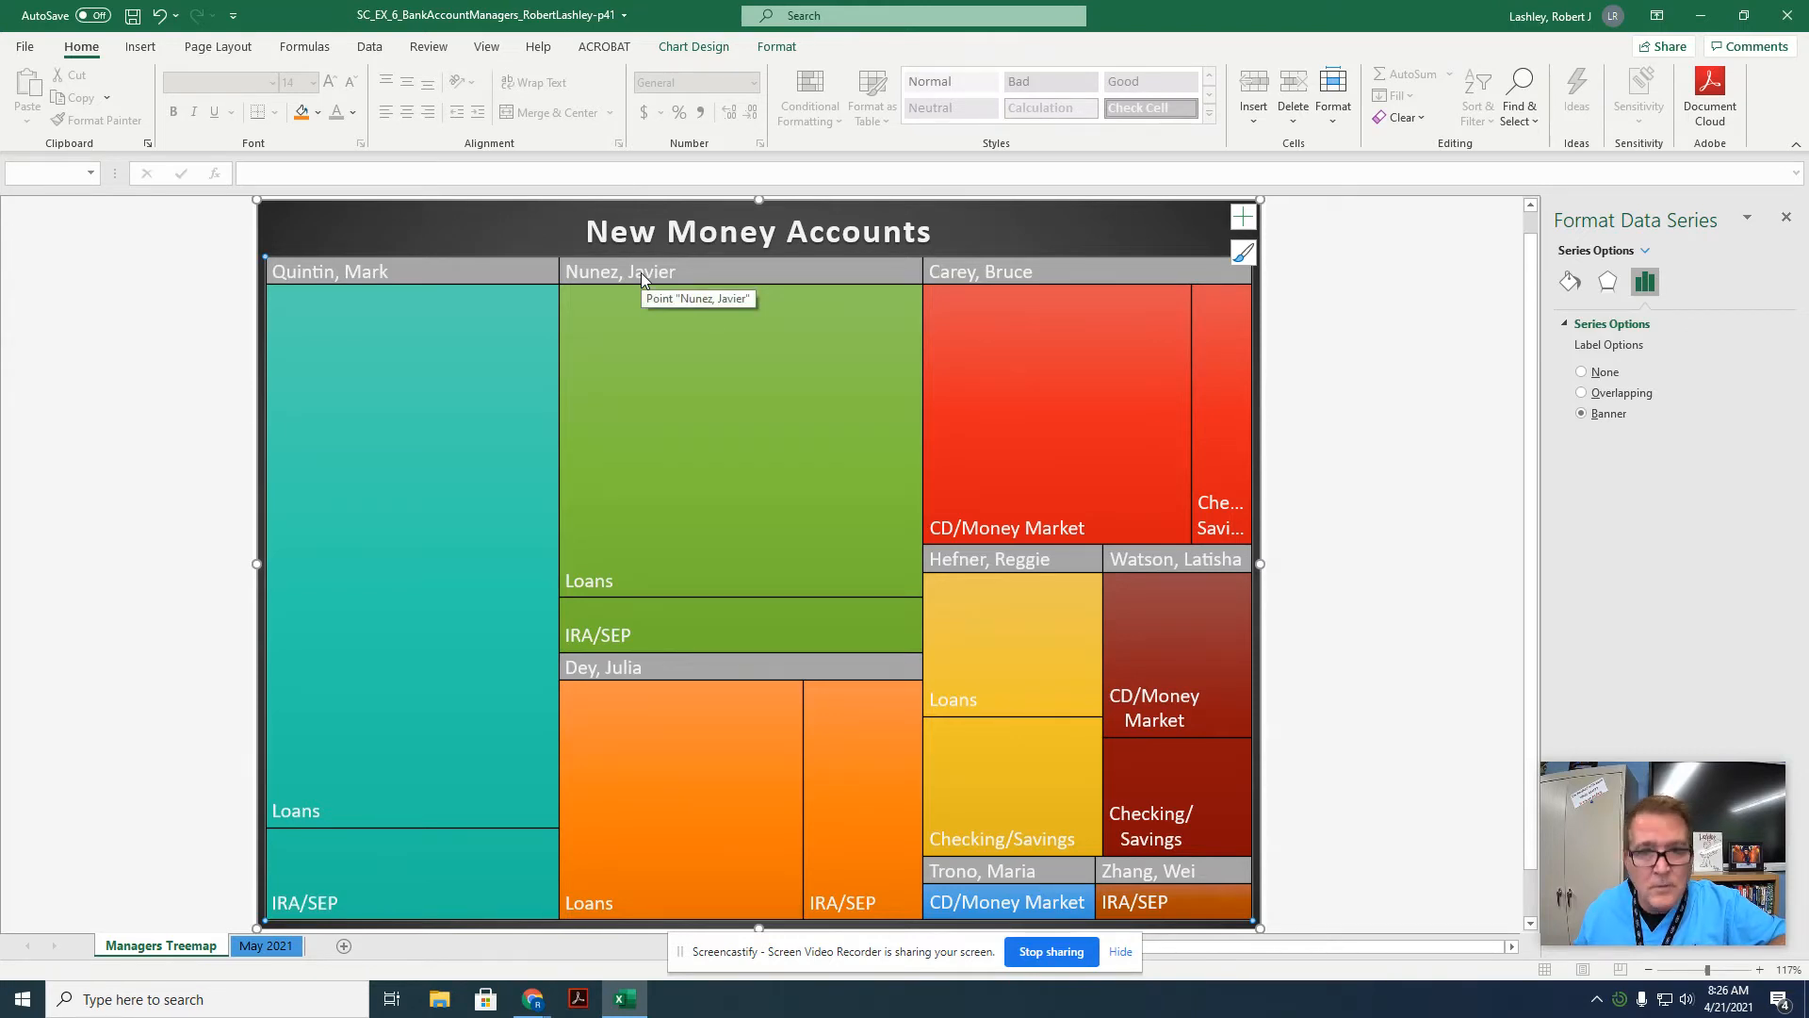
# Show values alongside the category names in the treemap's data labels, separated by a new line.
pyautogui.rightClick(965, 563)
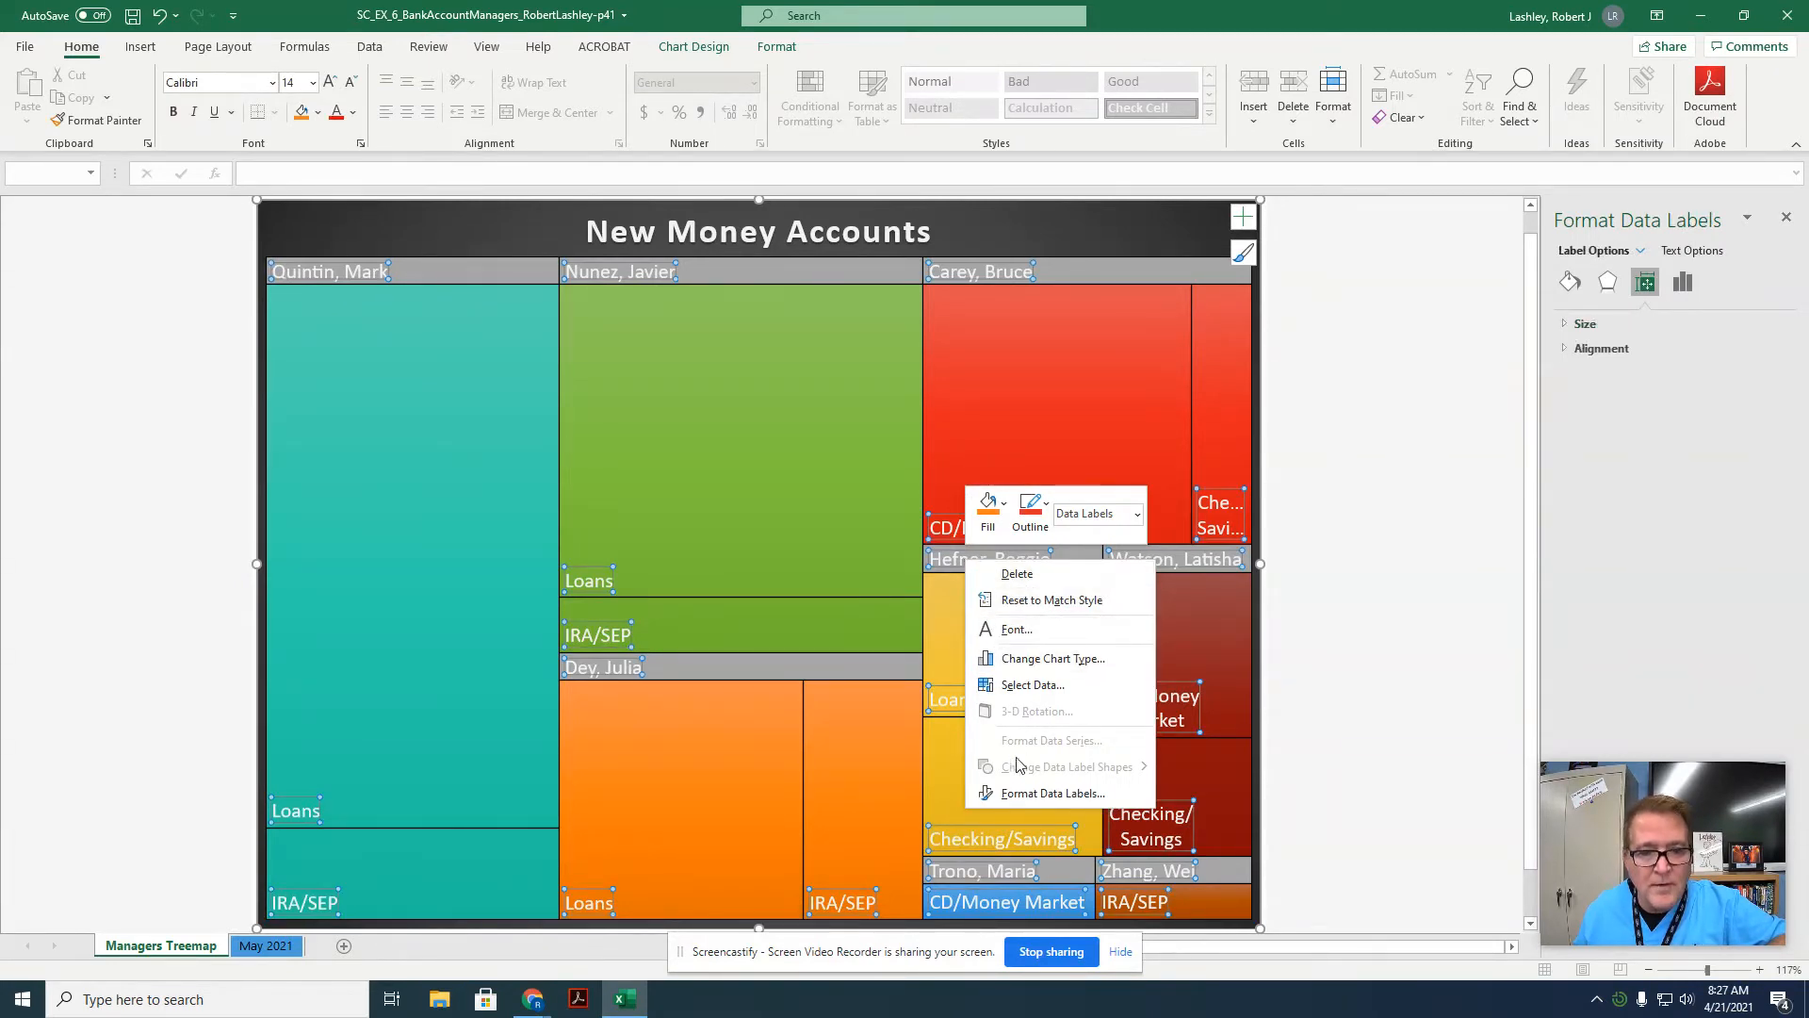
pyautogui.click(1028, 792)
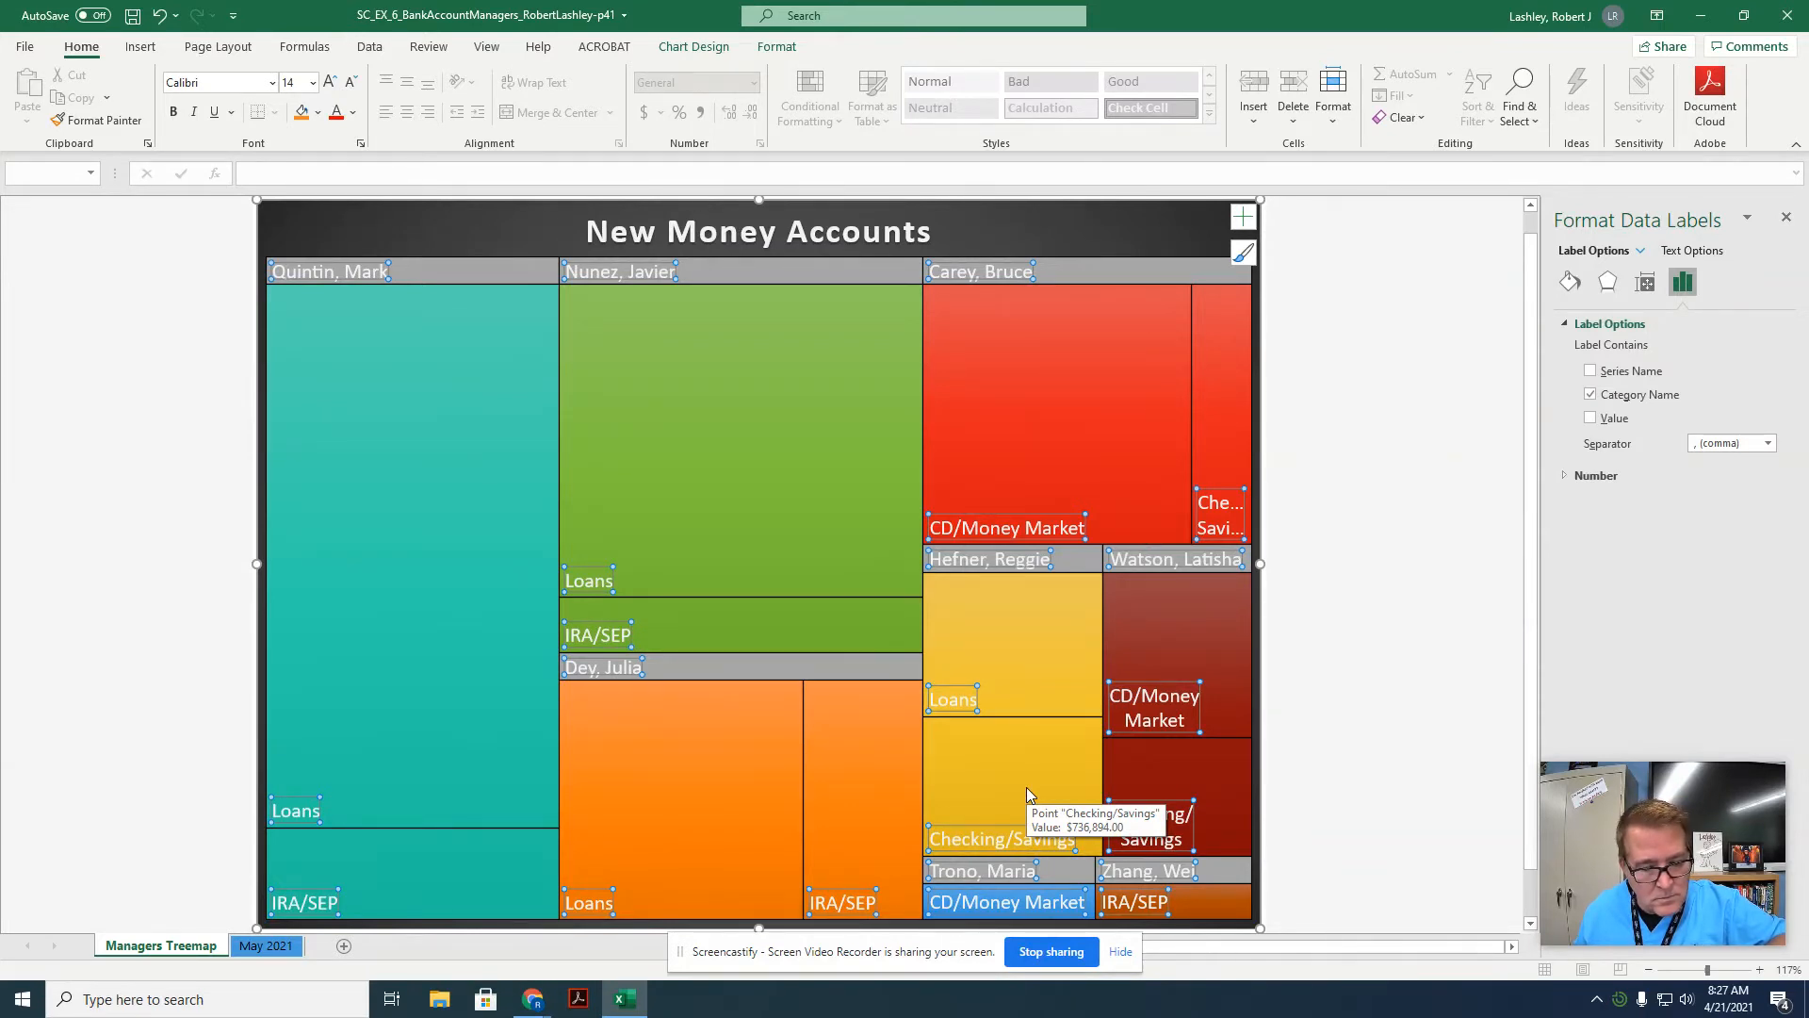
pyautogui.click(1590, 419)
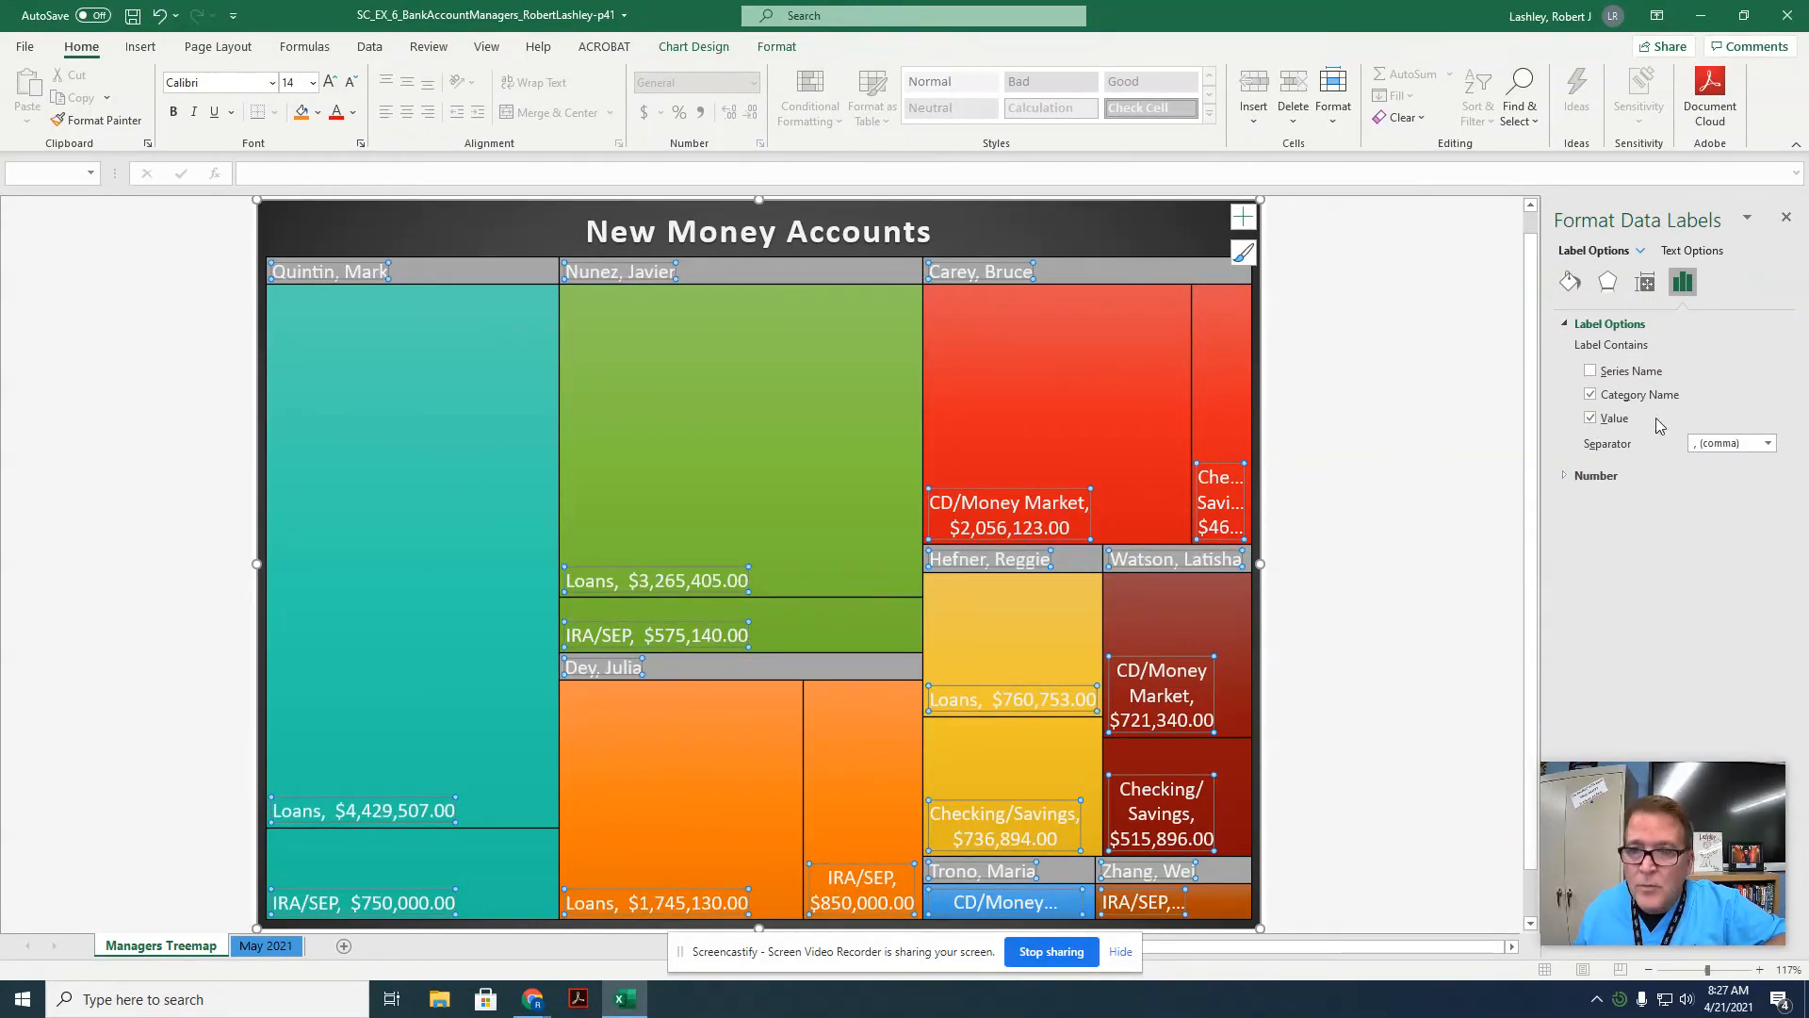
pyautogui.click(1769, 443)
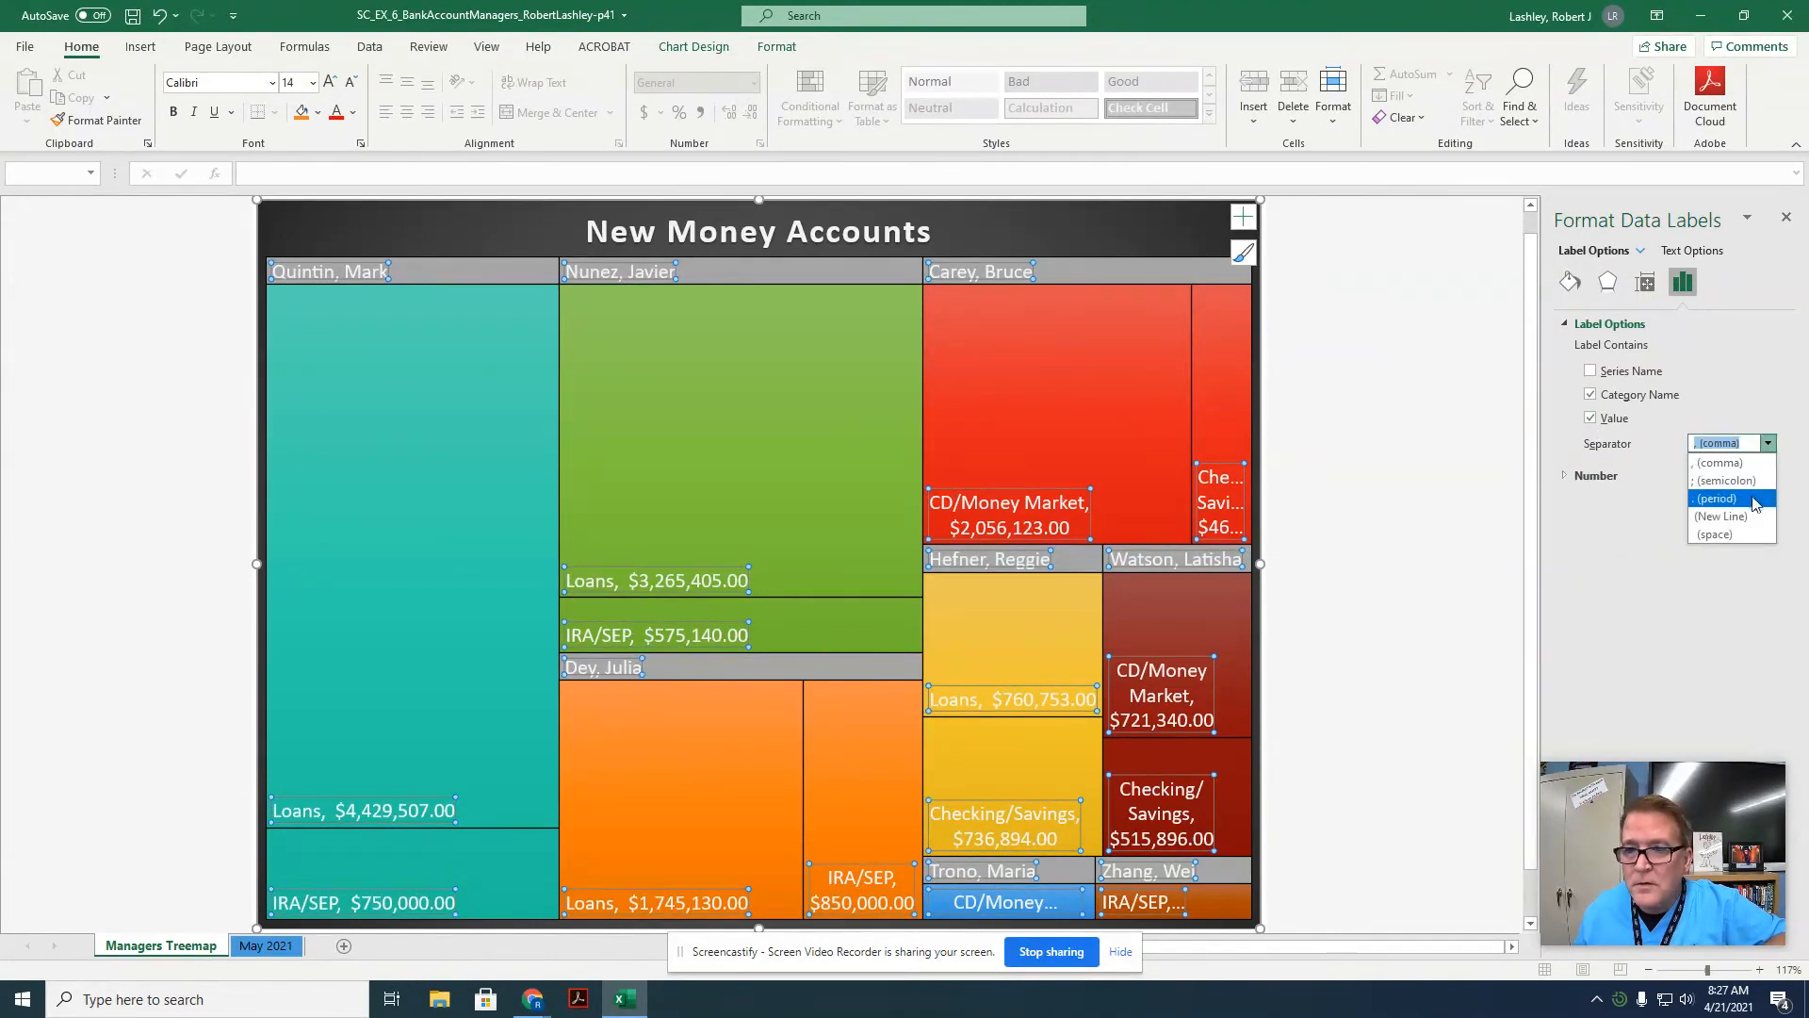
pyautogui.click(1720, 515)
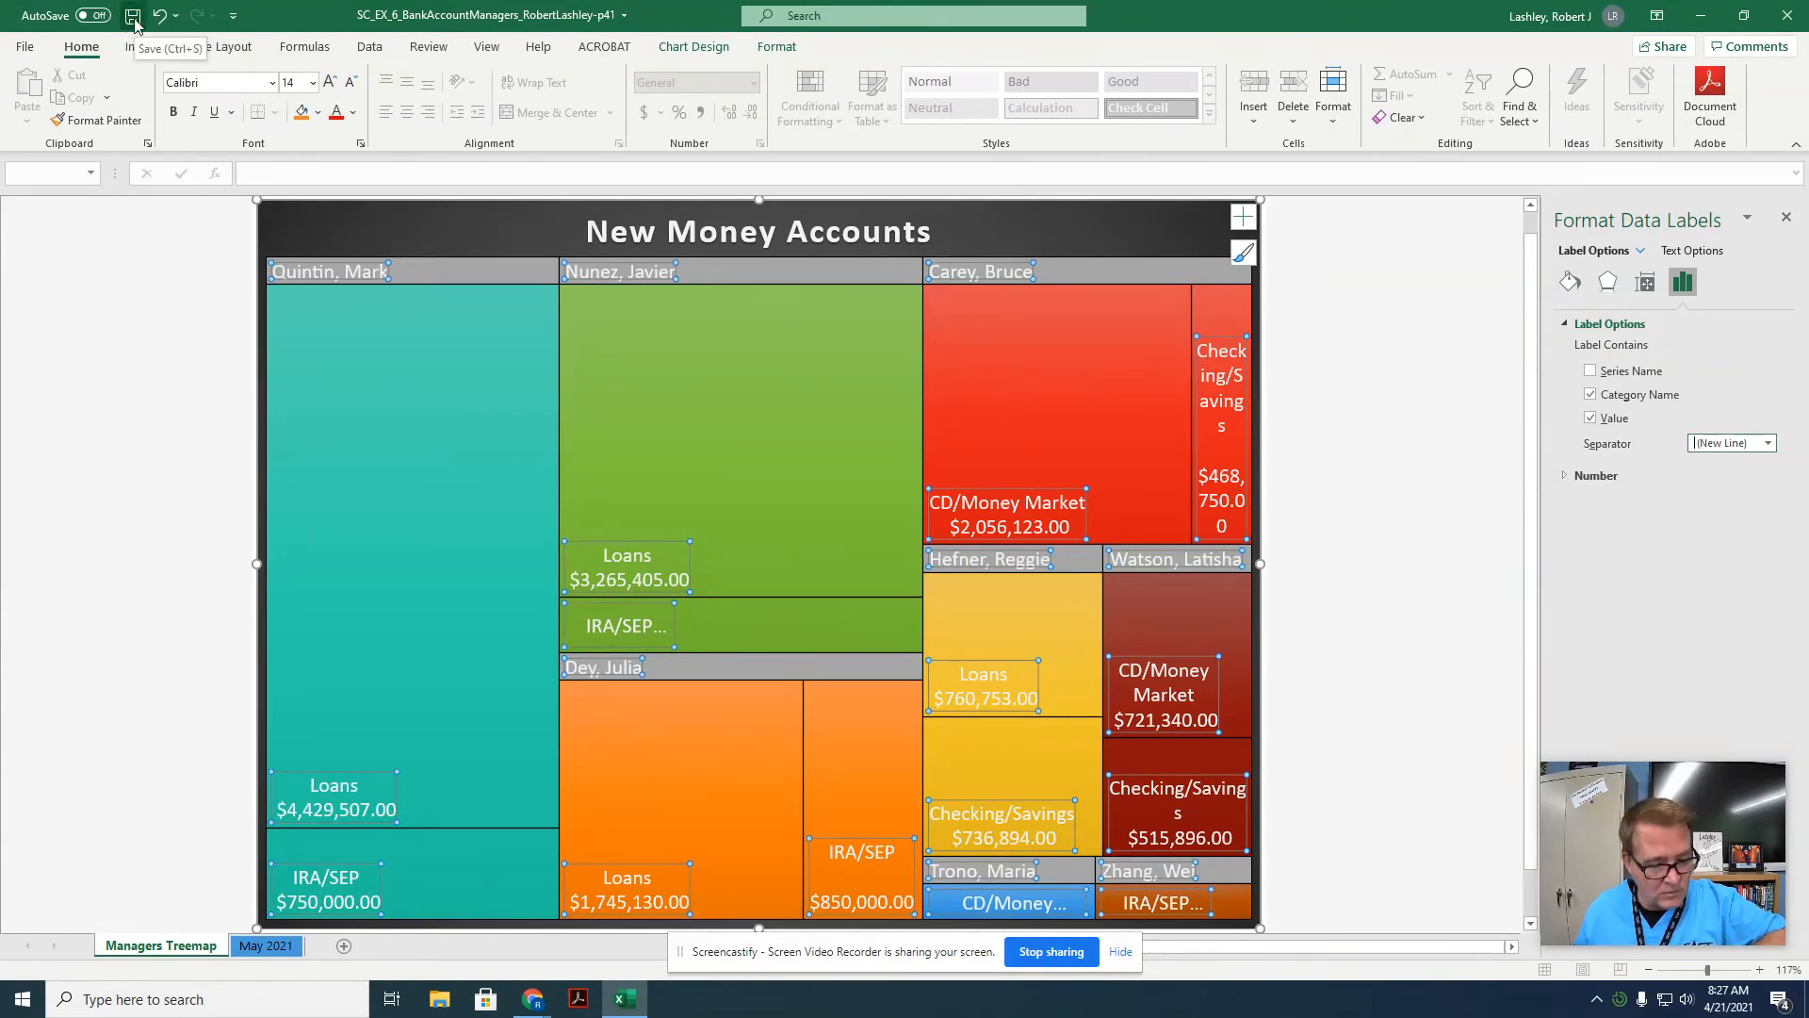
# Begin saving the workbook as a new copy, inserting WithTreeMap after SC_EX_6_BankAccountManagers in the file name.
pyautogui.click(26, 46)
pyautogui.click(41, 298)
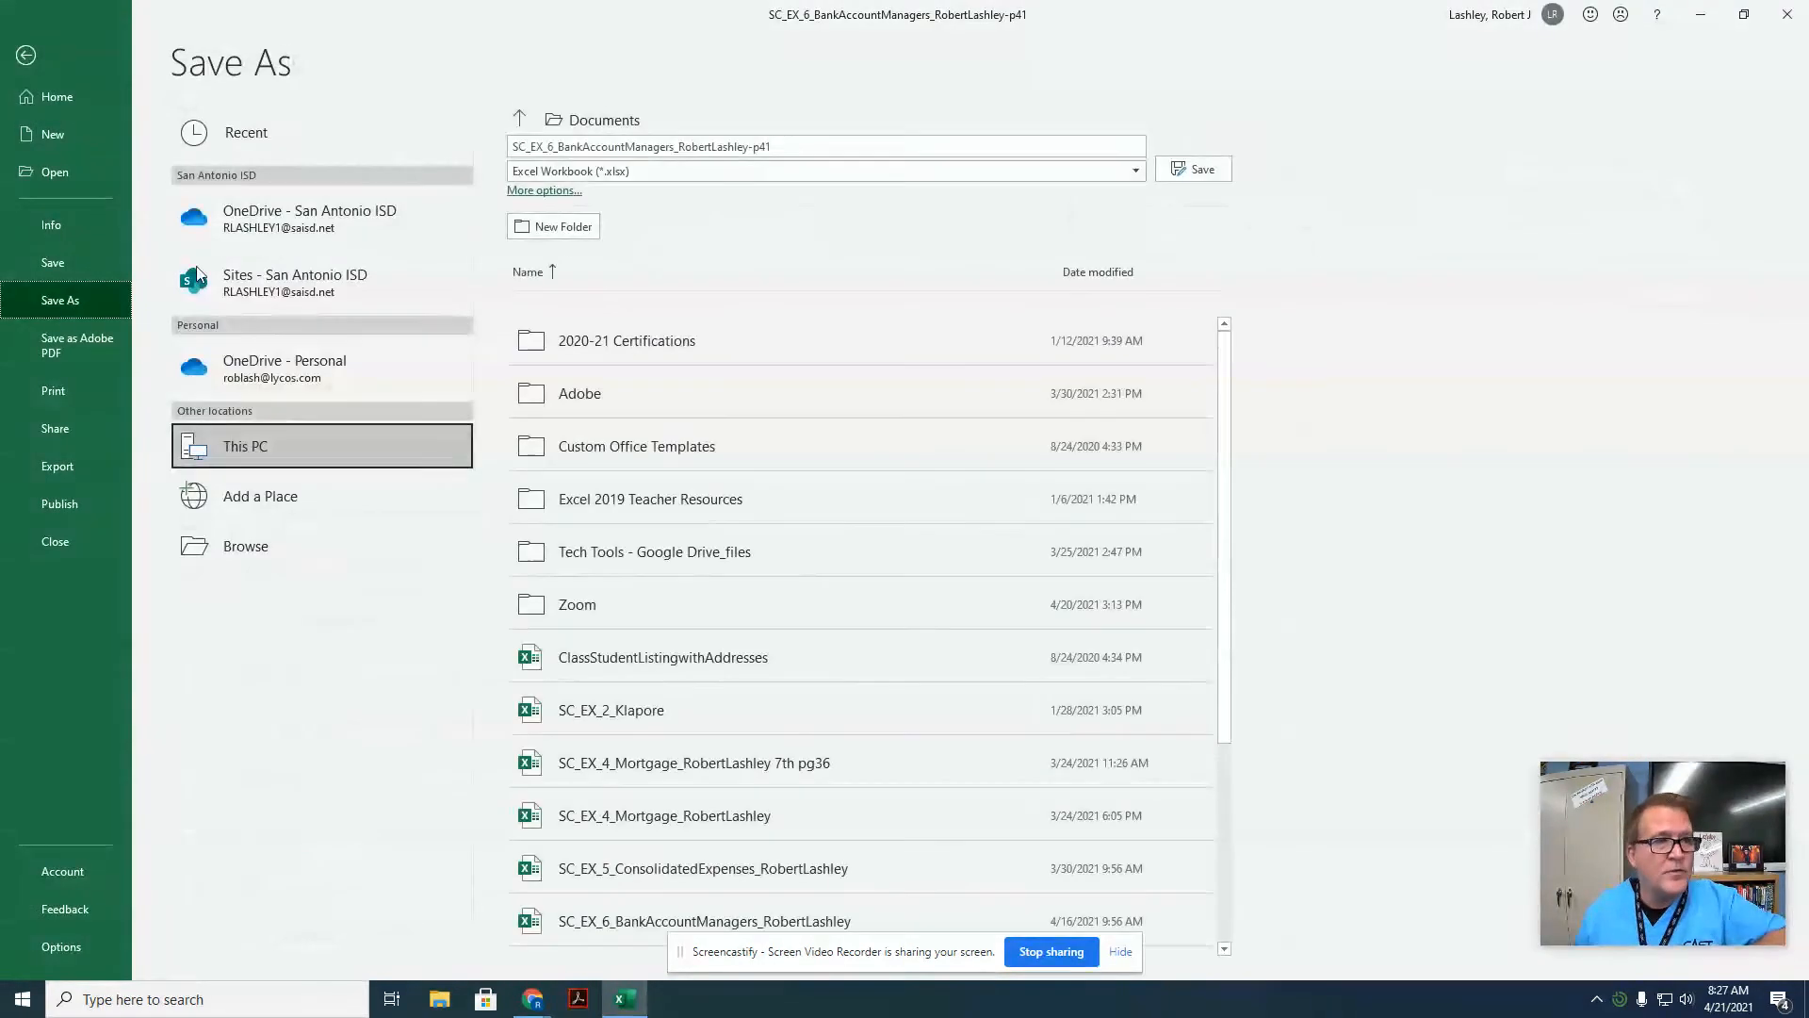
pyautogui.click(680, 147)
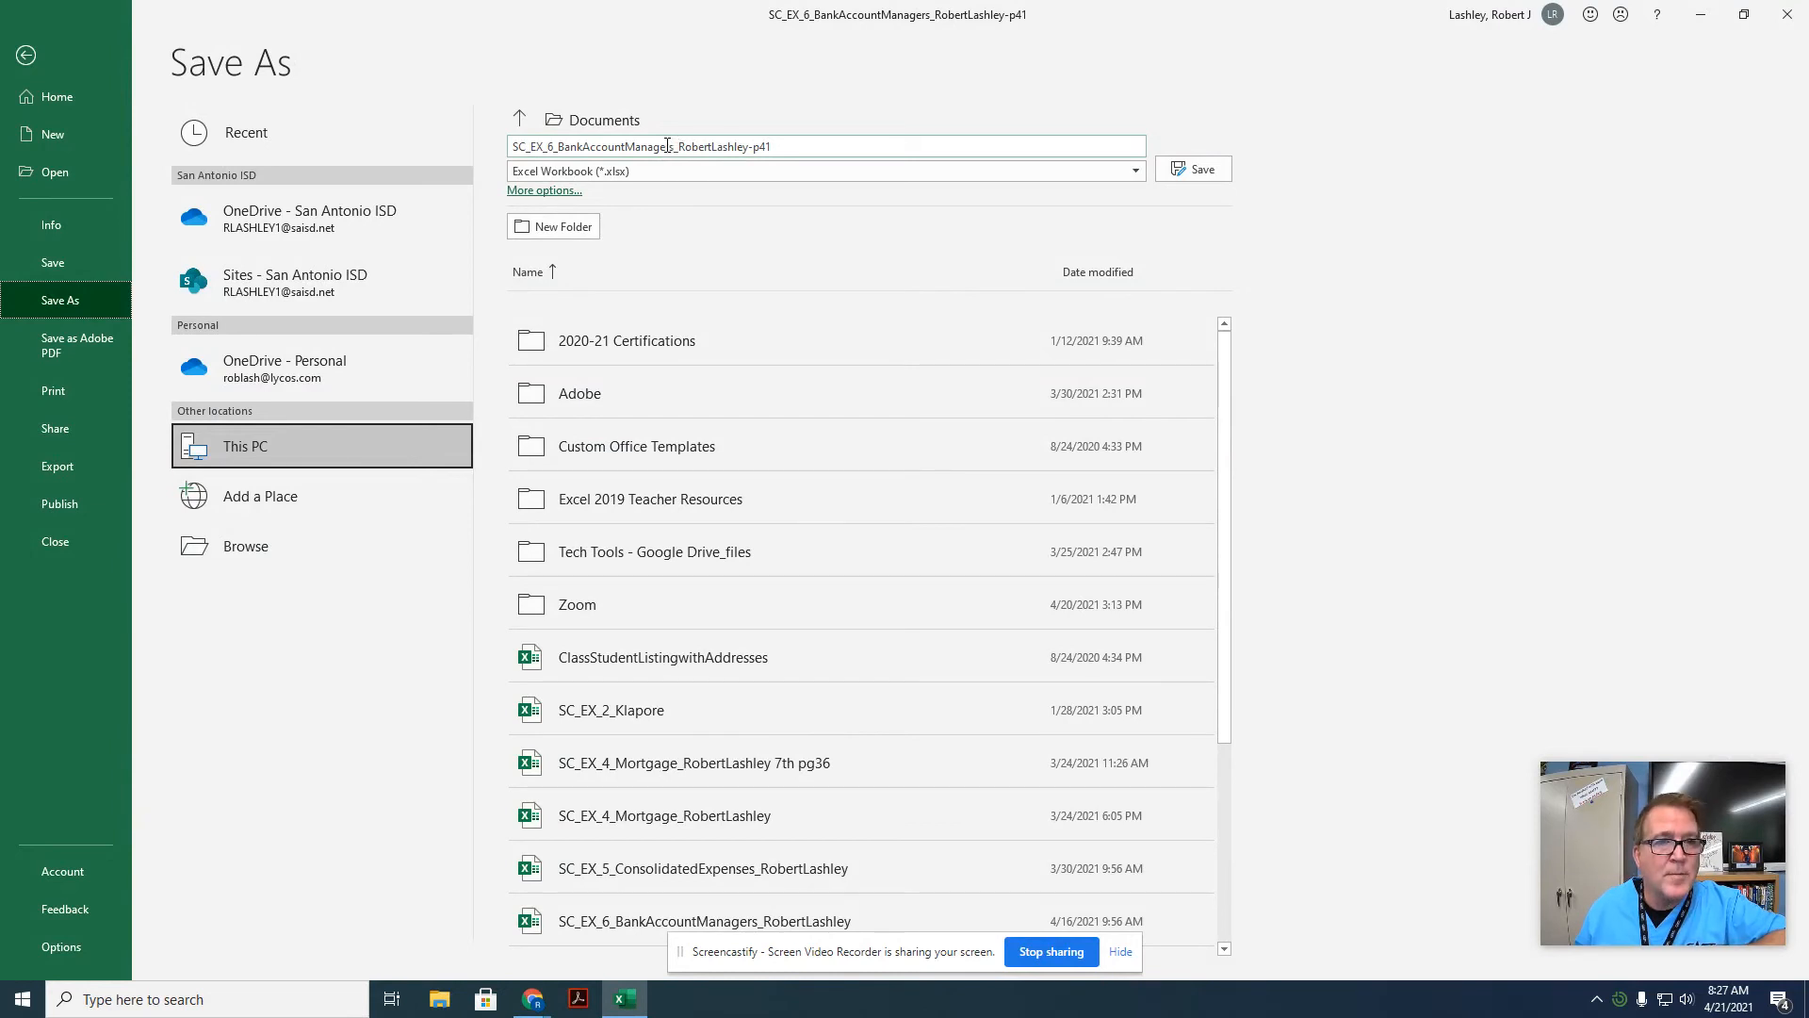
pyautogui.doubleClick(672, 147)
pyautogui.click(676, 147)
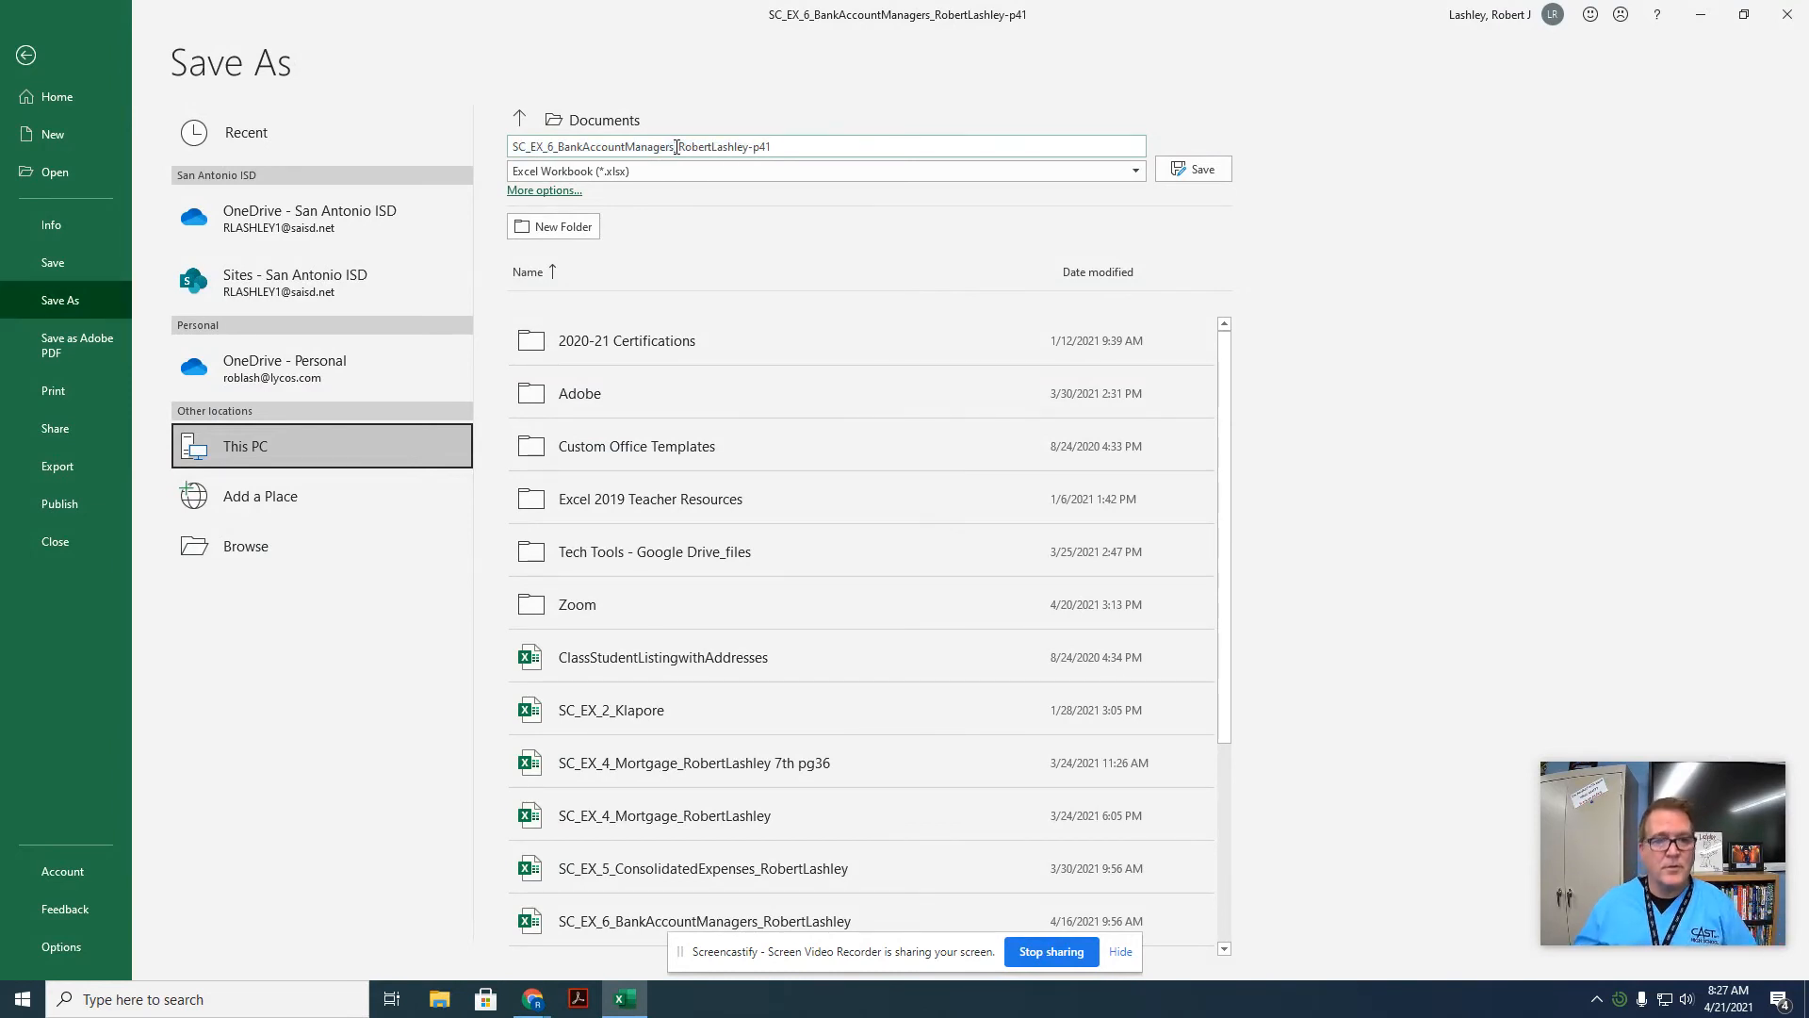
pyautogui.write('M')
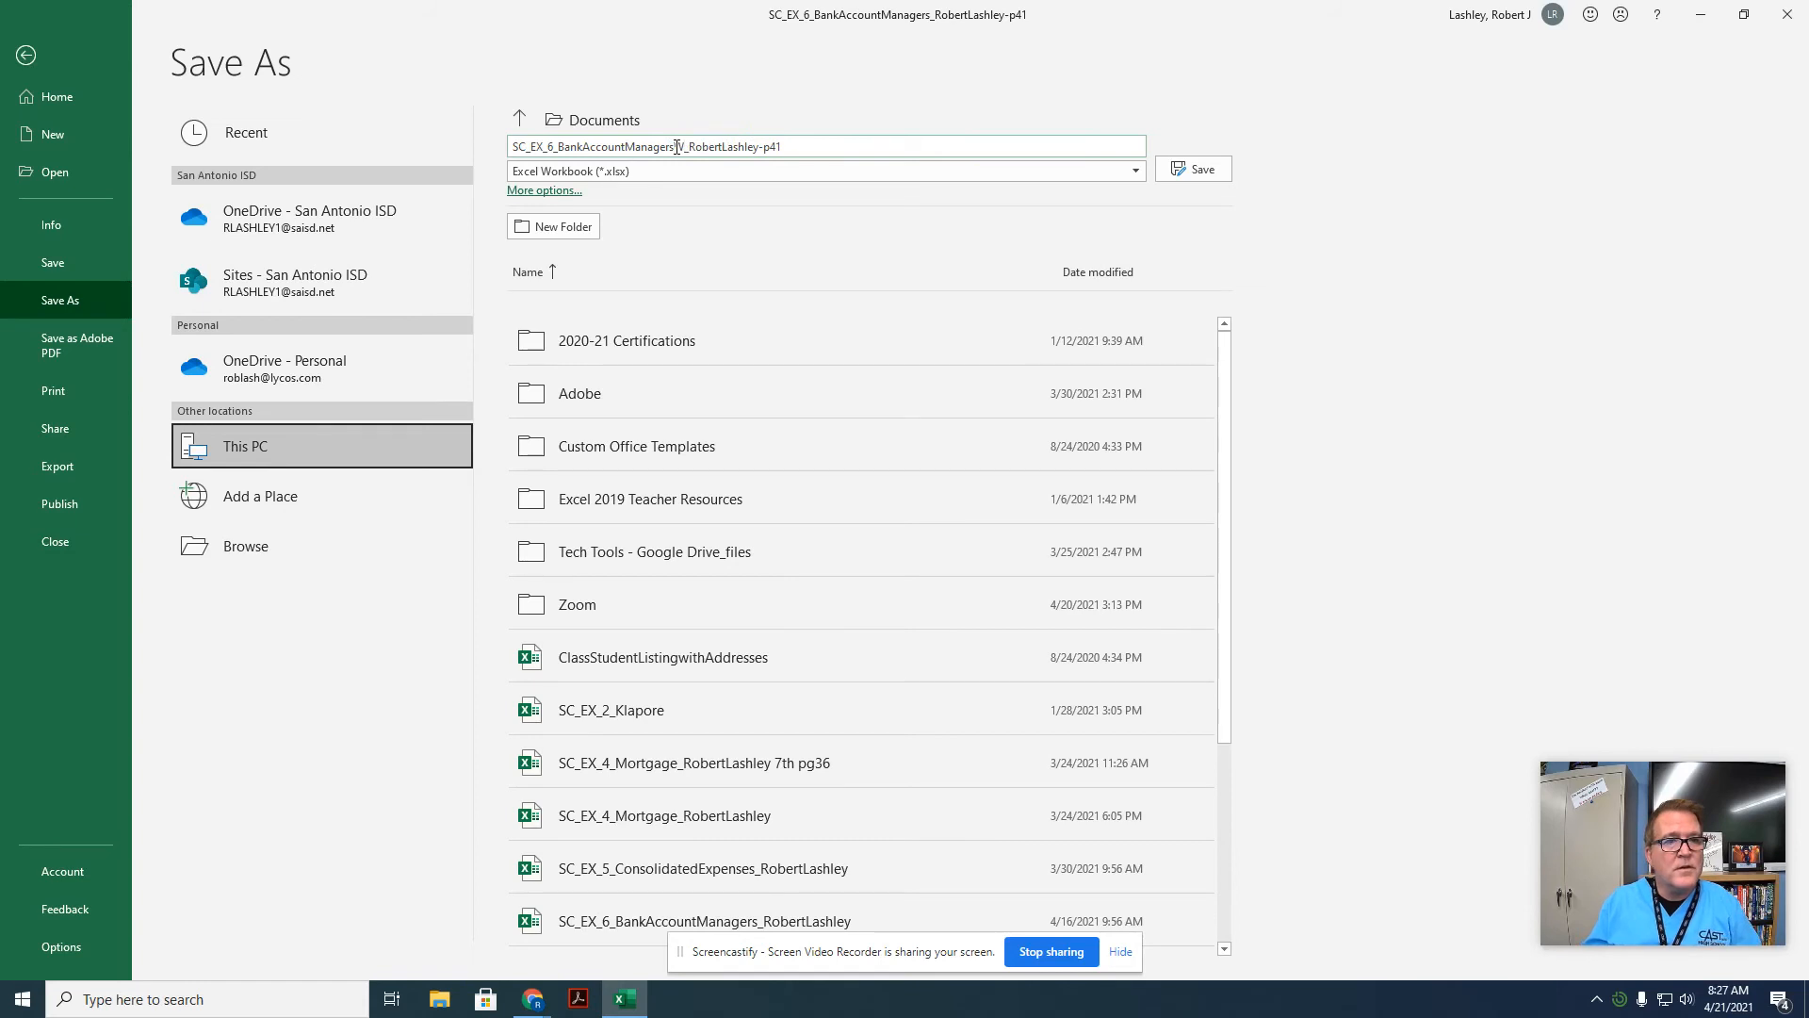
pyautogui.write('ith')
pyautogui.press('BackSpace')
pyautogui.write('Tree')
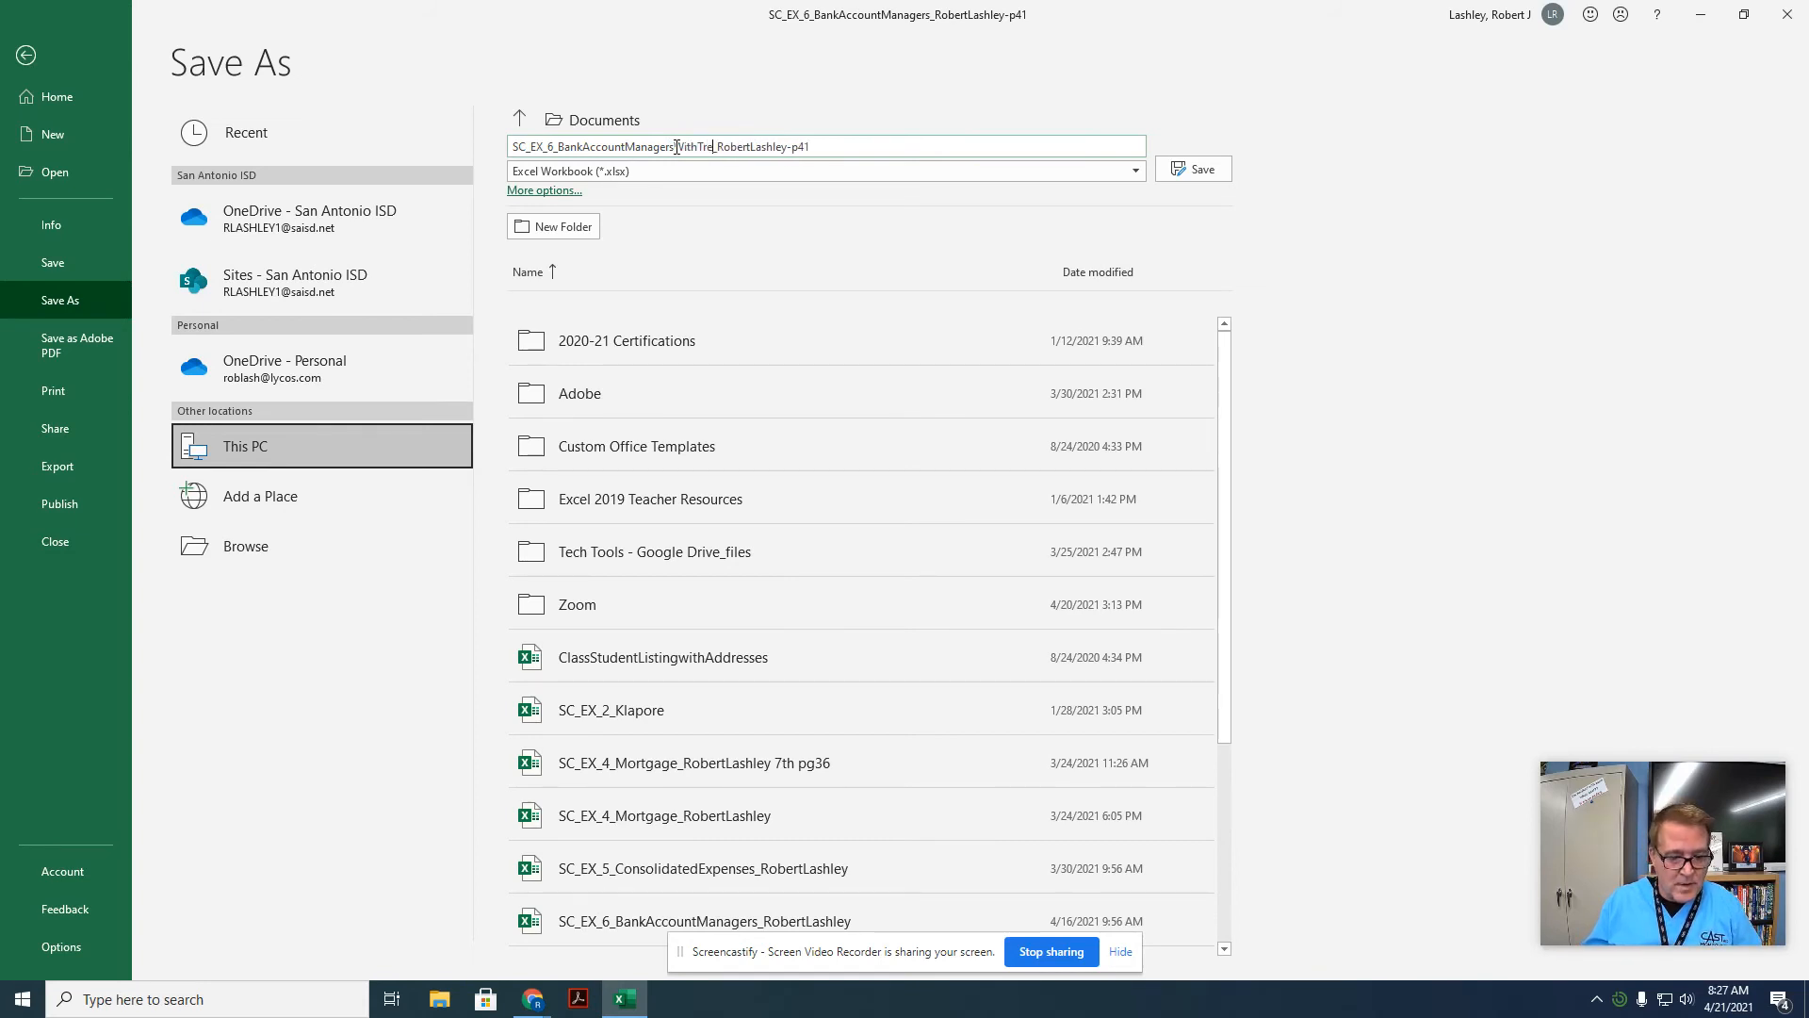
pyautogui.write('Map')
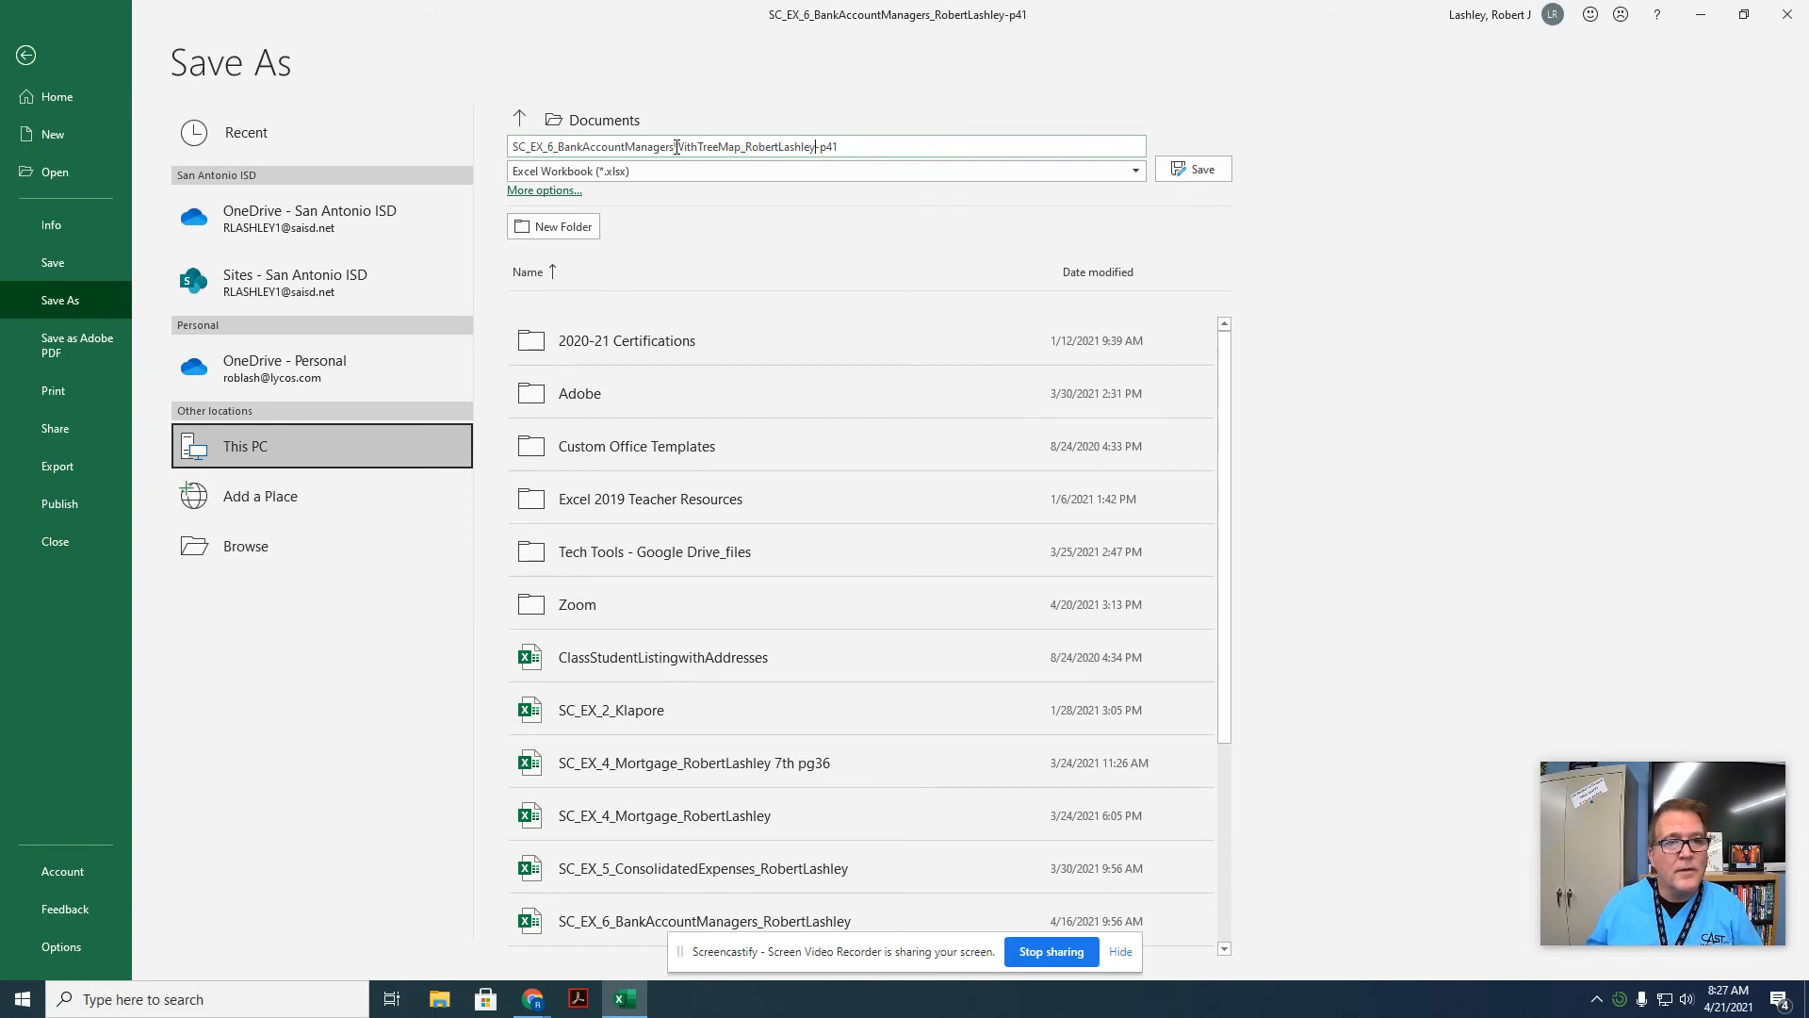
# Remove the -p41 suffix from the new file name and save the workbook copy in Documents.
pyautogui.press('Delete')
pyautogui.press('Delete')
pyautogui.press('Delete')
pyautogui.press('Delete')
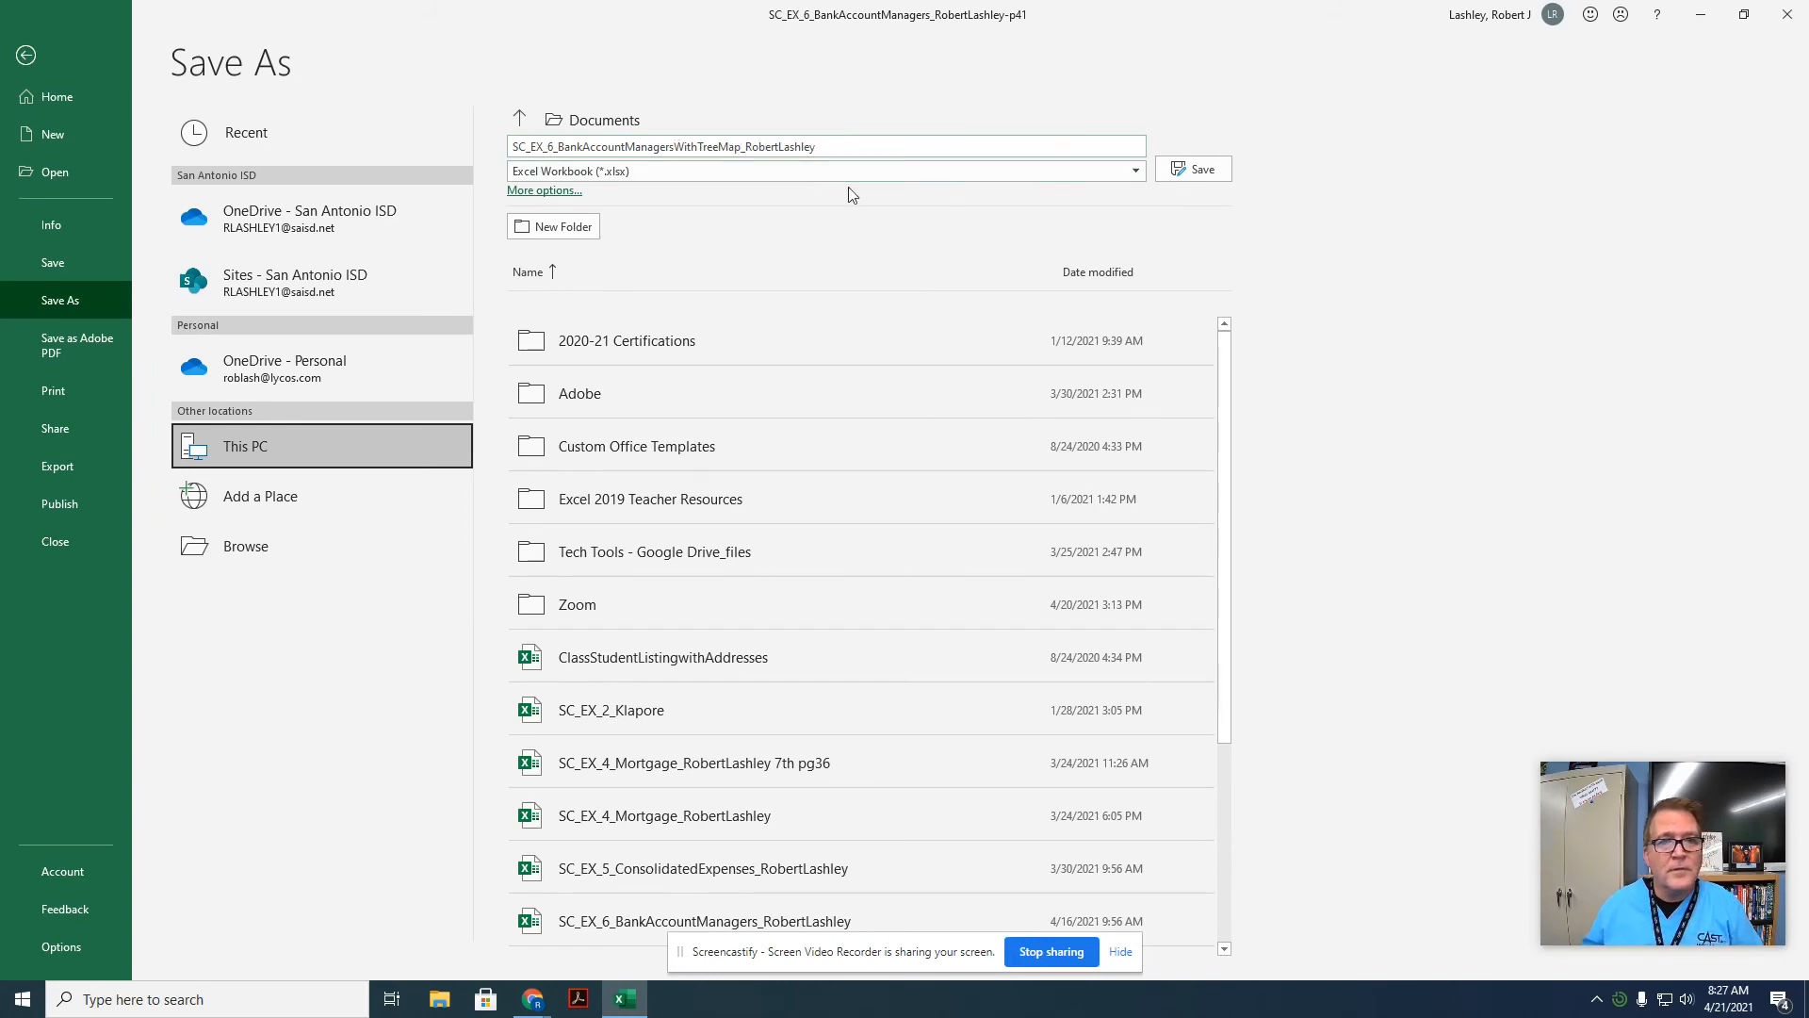
pyautogui.click(1184, 167)
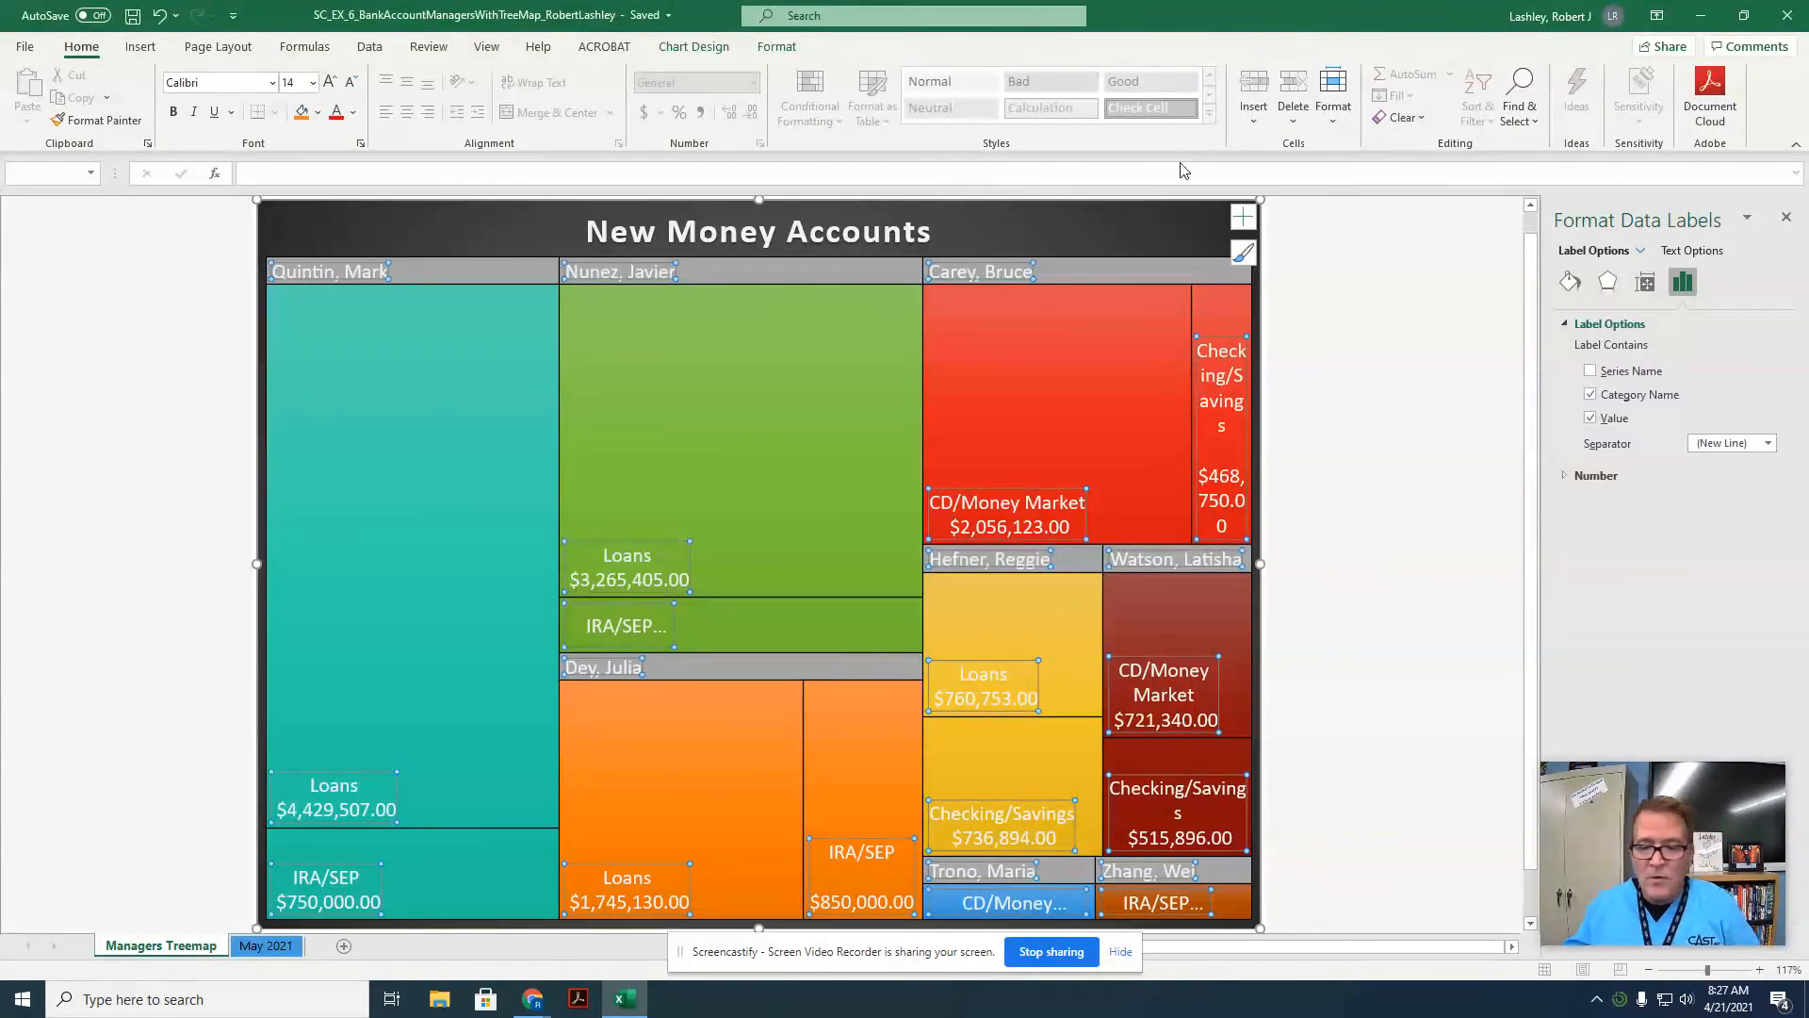